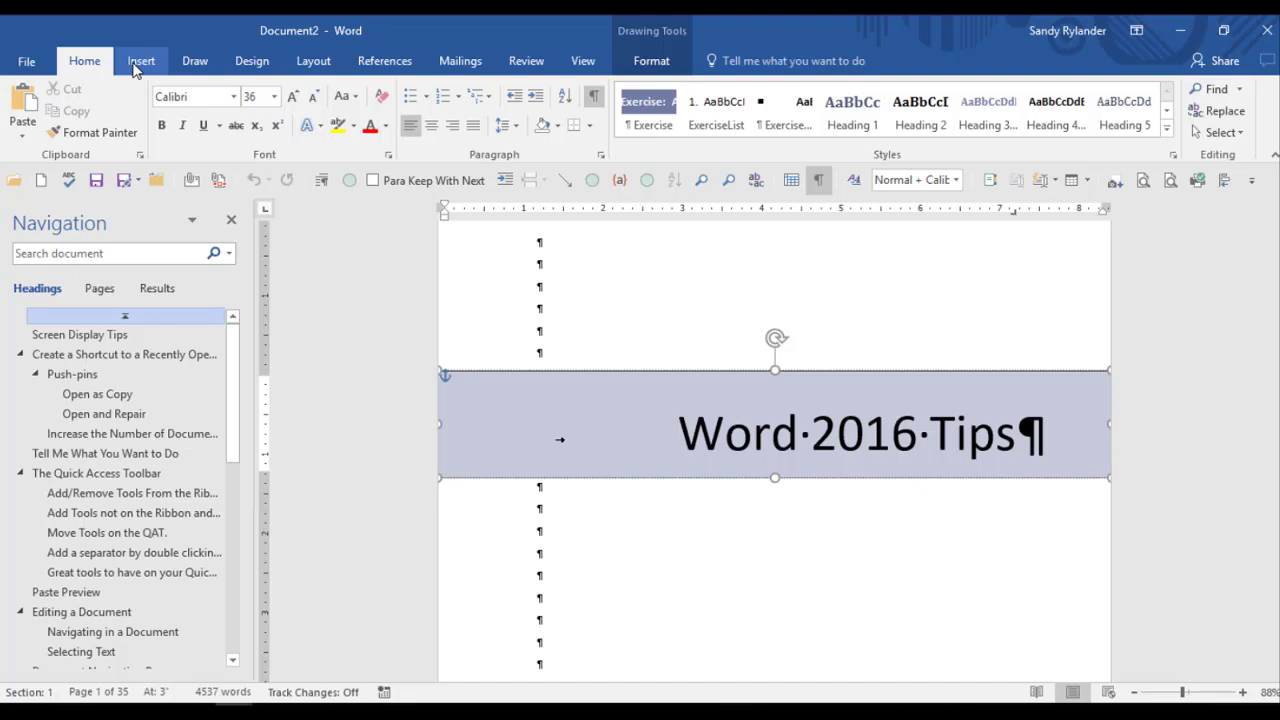
Step: Look through the ribbon's command sets between Insert and References, ending on the Layout commands
{"action": "left_click", "coordinate": [137, 68]}
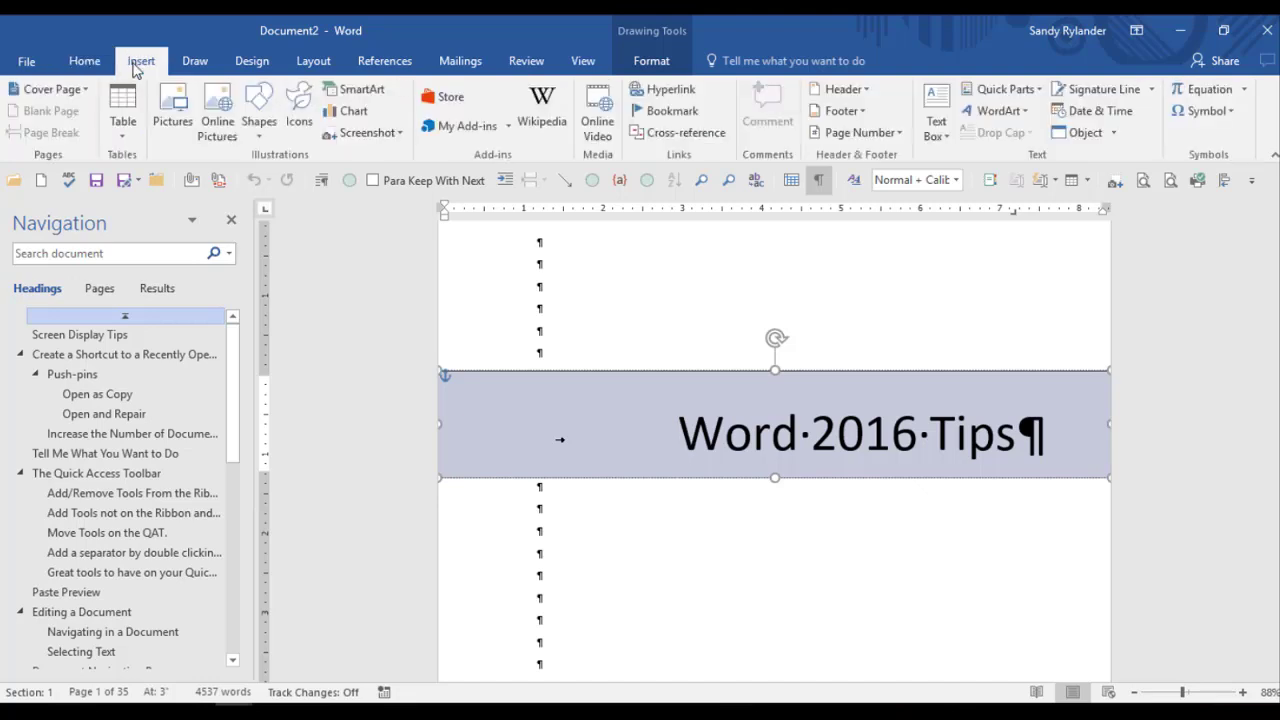
{"action": "scroll", "coordinate": [137, 68], "scroll_direction": "down", "scroll_amount": 1}
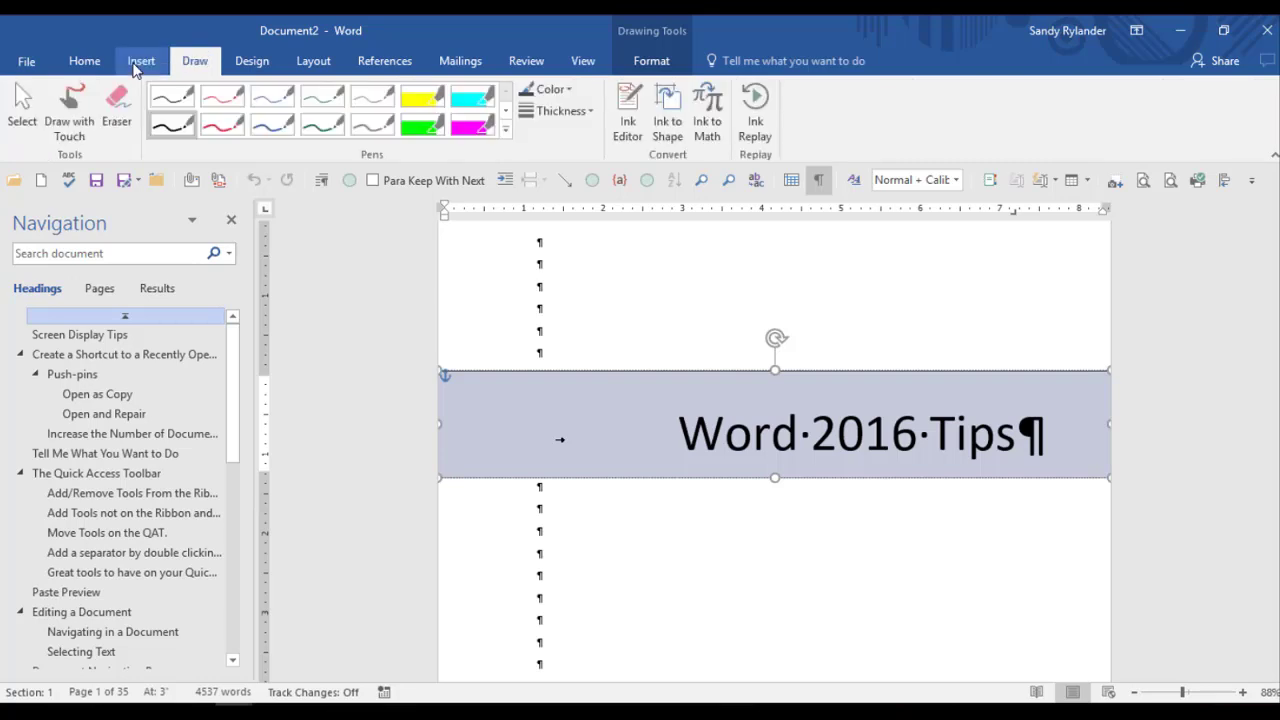
{"action": "scroll", "coordinate": [180, 50], "scroll_direction": "down", "scroll_amount": 2}
{"action": "scroll", "coordinate": [178, 51], "scroll_direction": "down", "scroll_amount": 1}
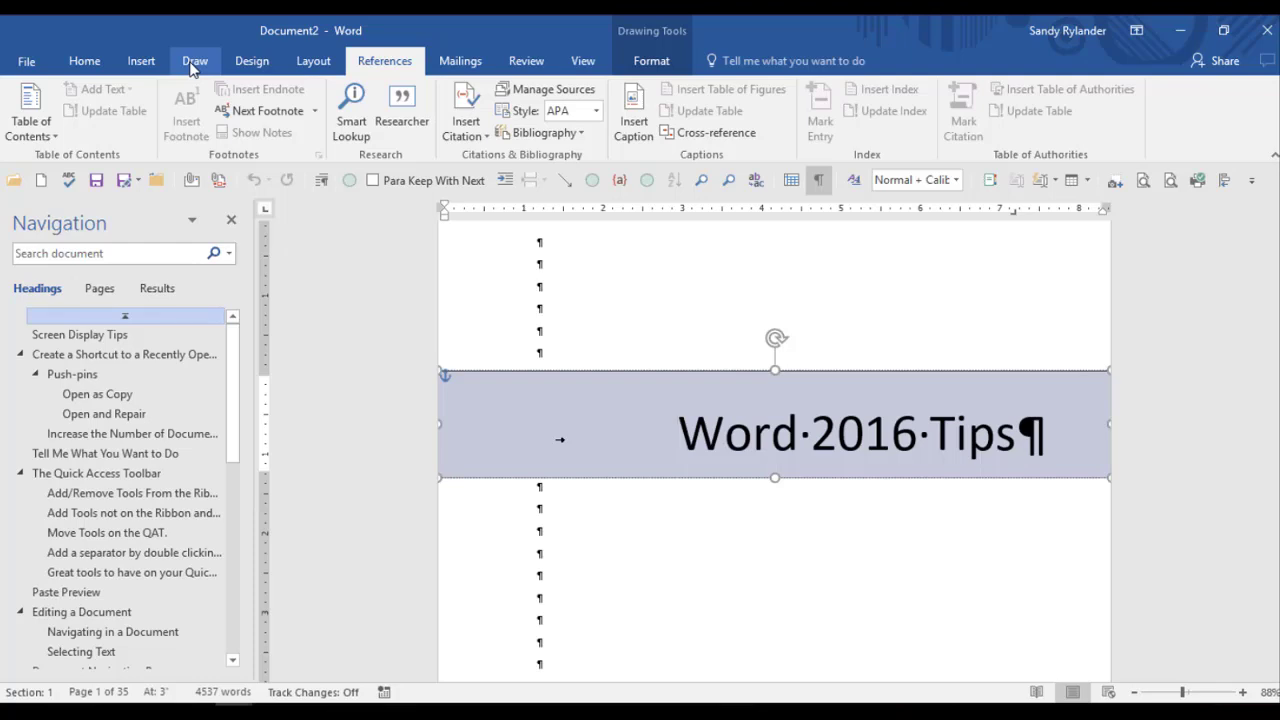
{"action": "scroll", "coordinate": [193, 65], "scroll_direction": "up", "scroll_amount": 1}
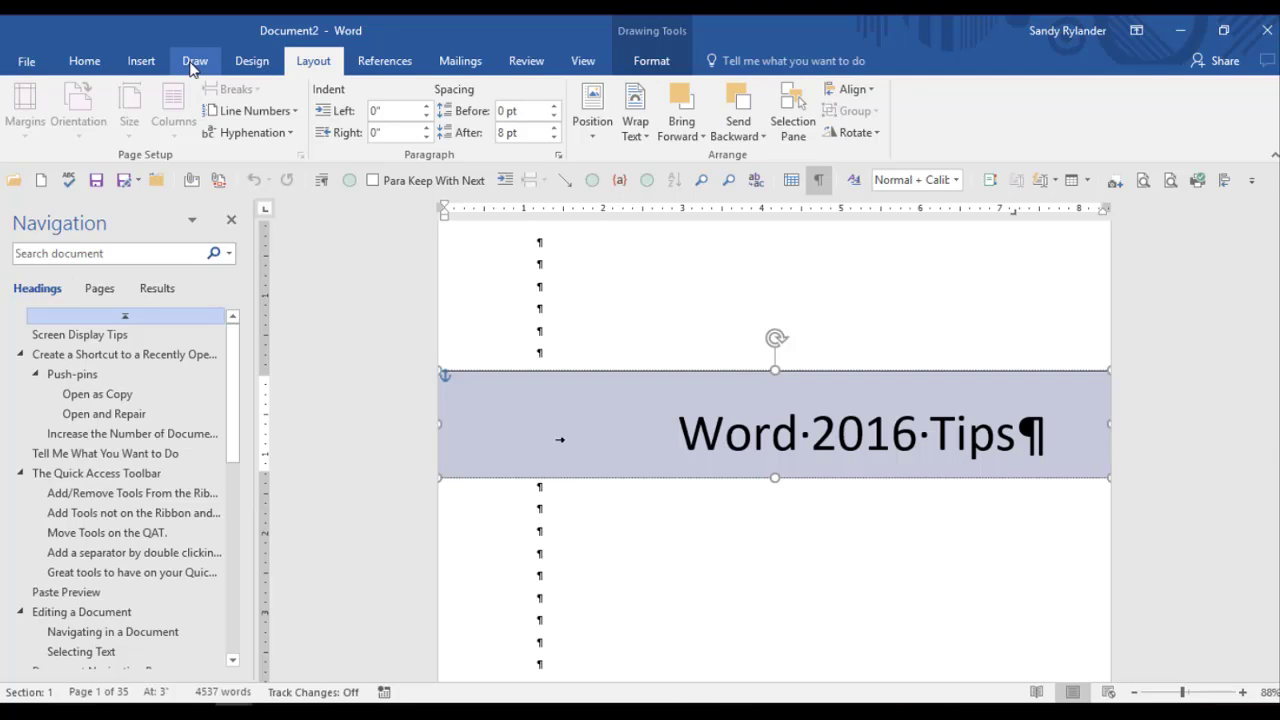
{"action": "scroll", "coordinate": [193, 65], "scroll_direction": "up", "scroll_amount": 1}
{"action": "scroll", "coordinate": [193, 65], "scroll_direction": "up", "scroll_amount": 1}
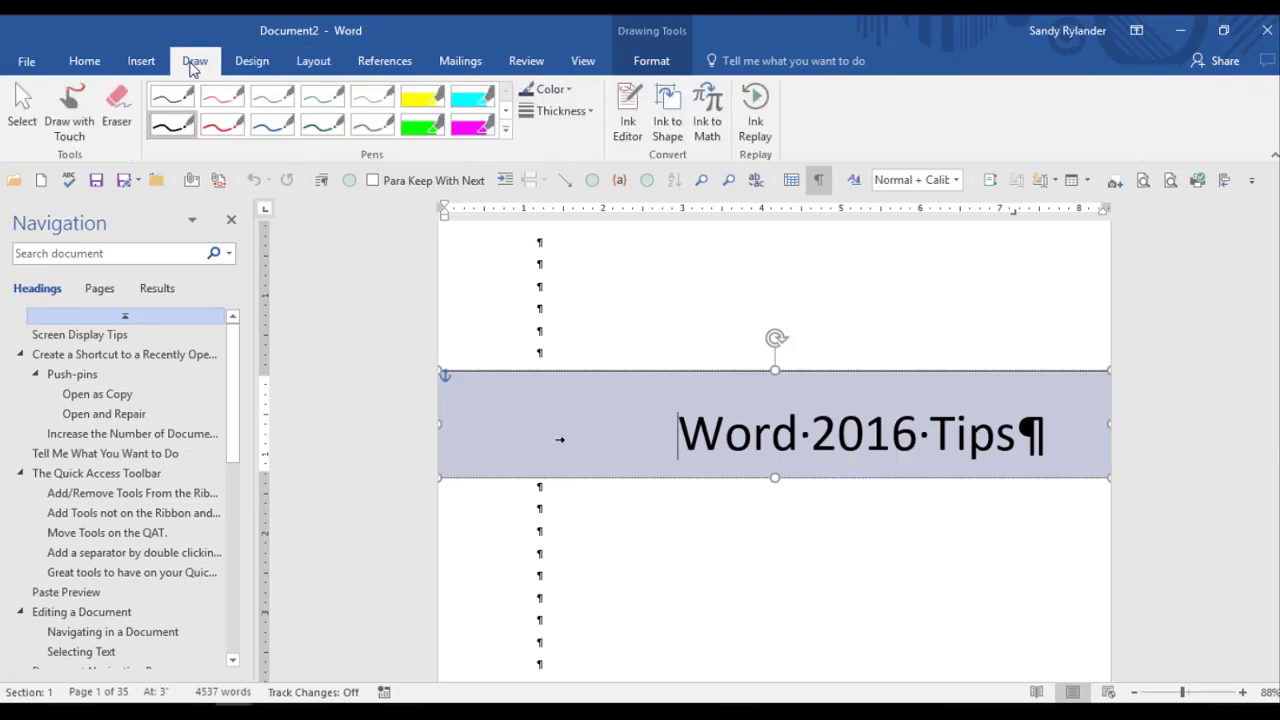
{"action": "scroll", "coordinate": [193, 66], "scroll_direction": "up", "scroll_amount": 1}
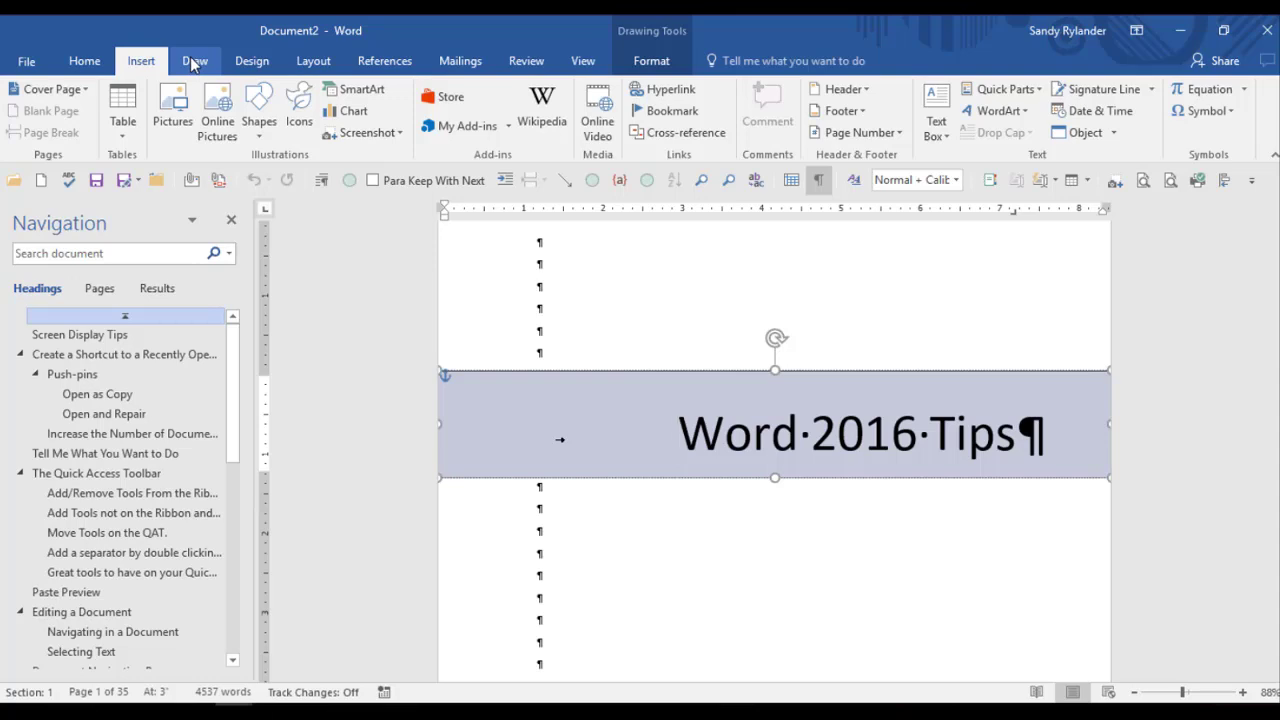
{"action": "left_click", "coordinate": [194, 62]}
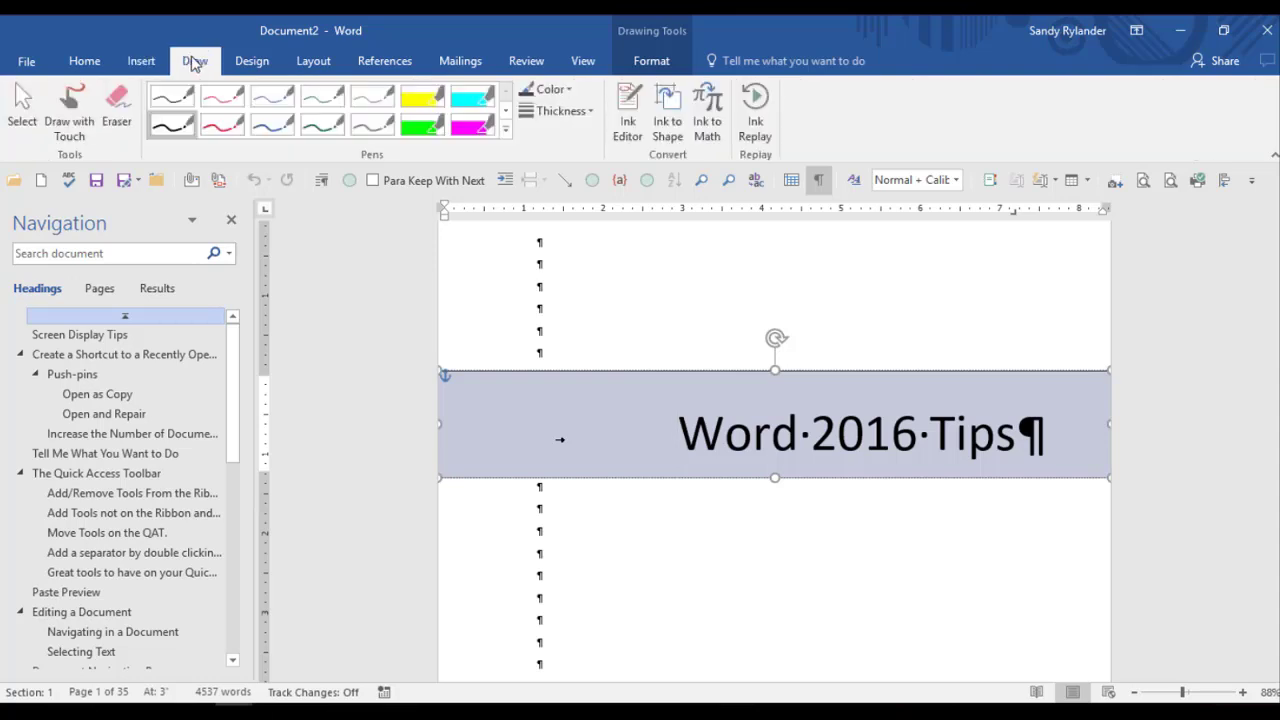
{"action": "scroll", "coordinate": [194, 62], "scroll_direction": "down", "scroll_amount": 1}
{"action": "scroll", "coordinate": [193, 63], "scroll_direction": "down", "scroll_amount": 1}
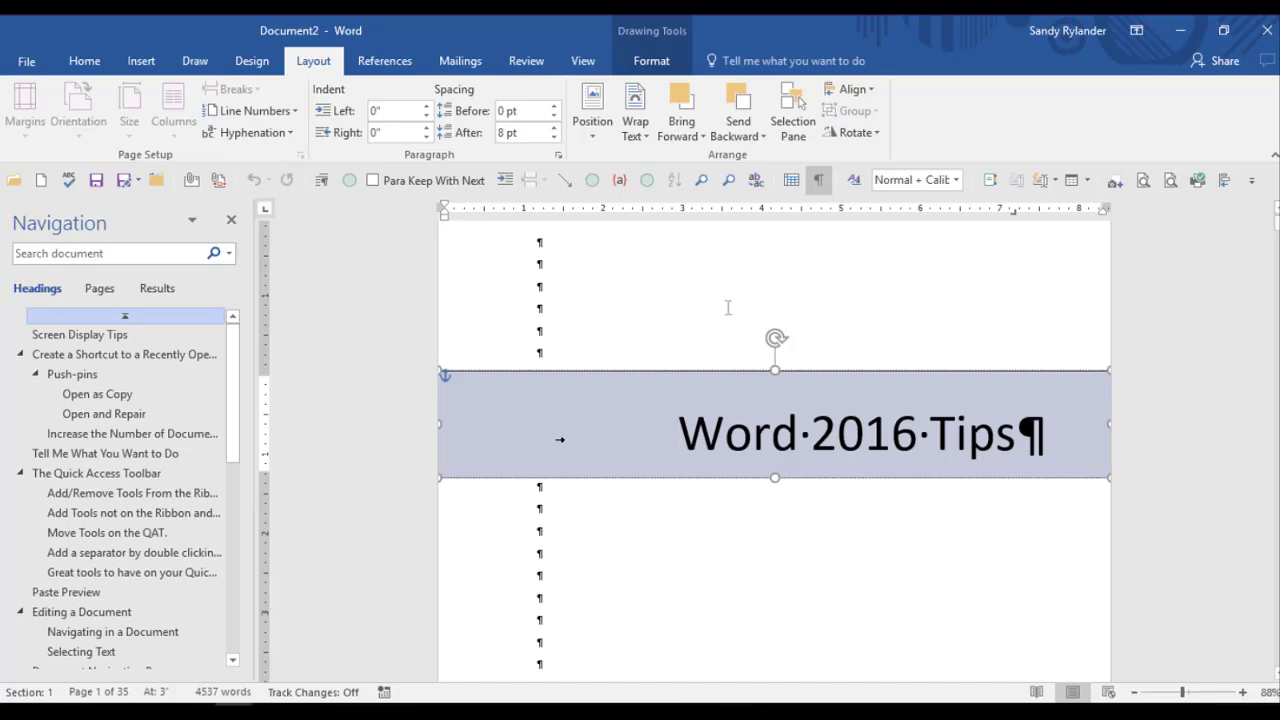
Step: Try enlarging and reducing the document view, and set the zoom to 96%
{"action": "scroll", "coordinate": [728, 307], "scroll_direction": "up", "scroll_amount": 1}
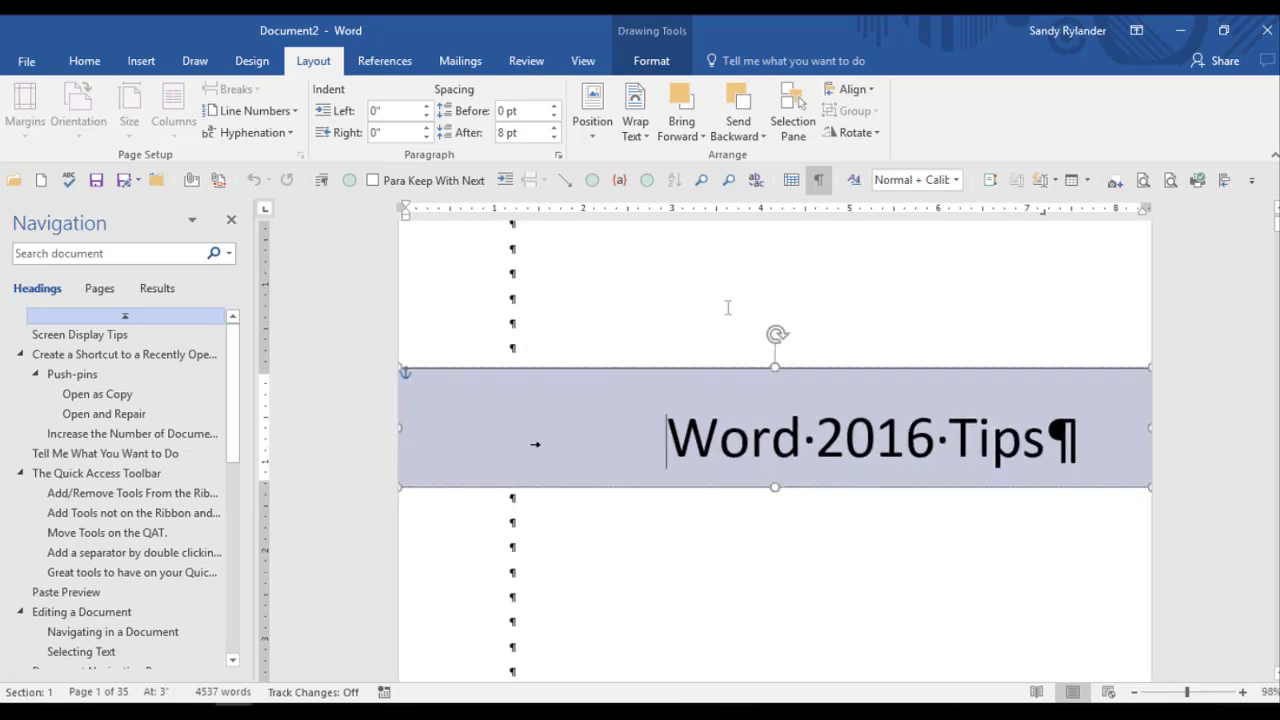
{"action": "scroll", "coordinate": [728, 307], "scroll_direction": "down", "scroll_amount": 2}
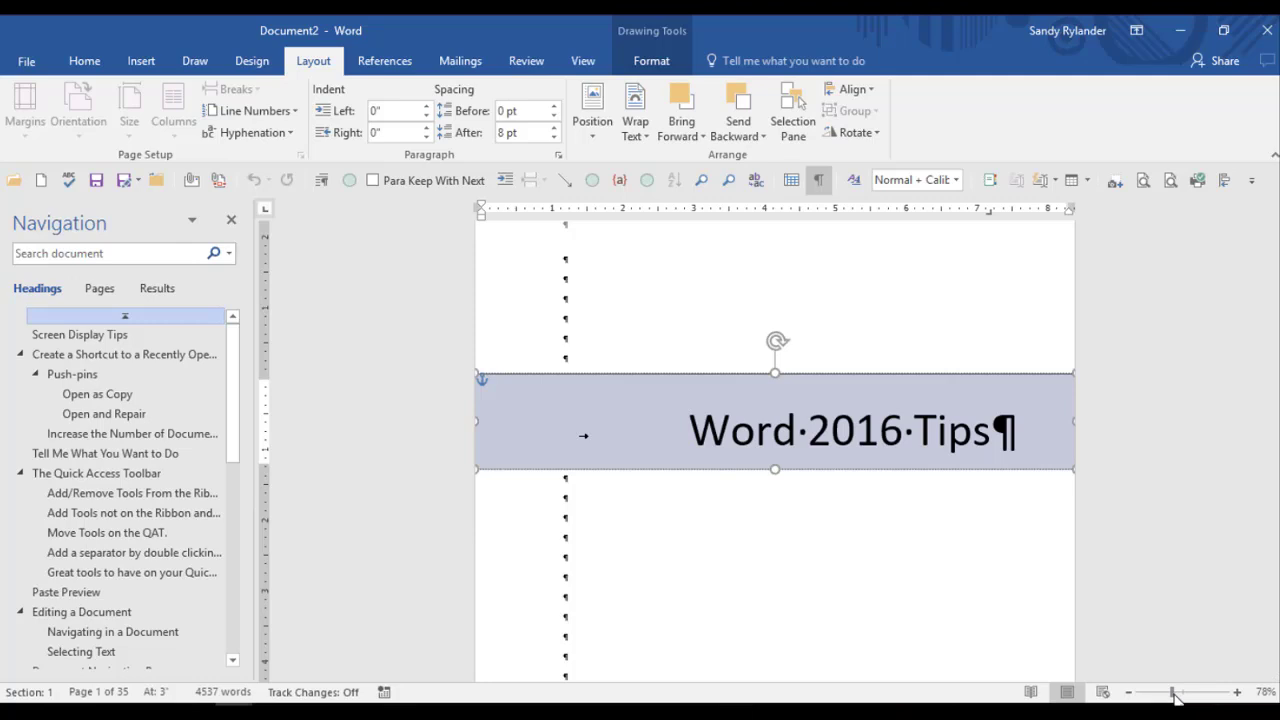
{"action": "mouse_move", "coordinate": [1175, 694]}
{"action": "left_mouse_down"}
{"action": "mouse_move", "coordinate": [1194, 697]}
{"action": "mouse_move", "coordinate": [1181, 697]}
{"action": "left_mouse_up"}
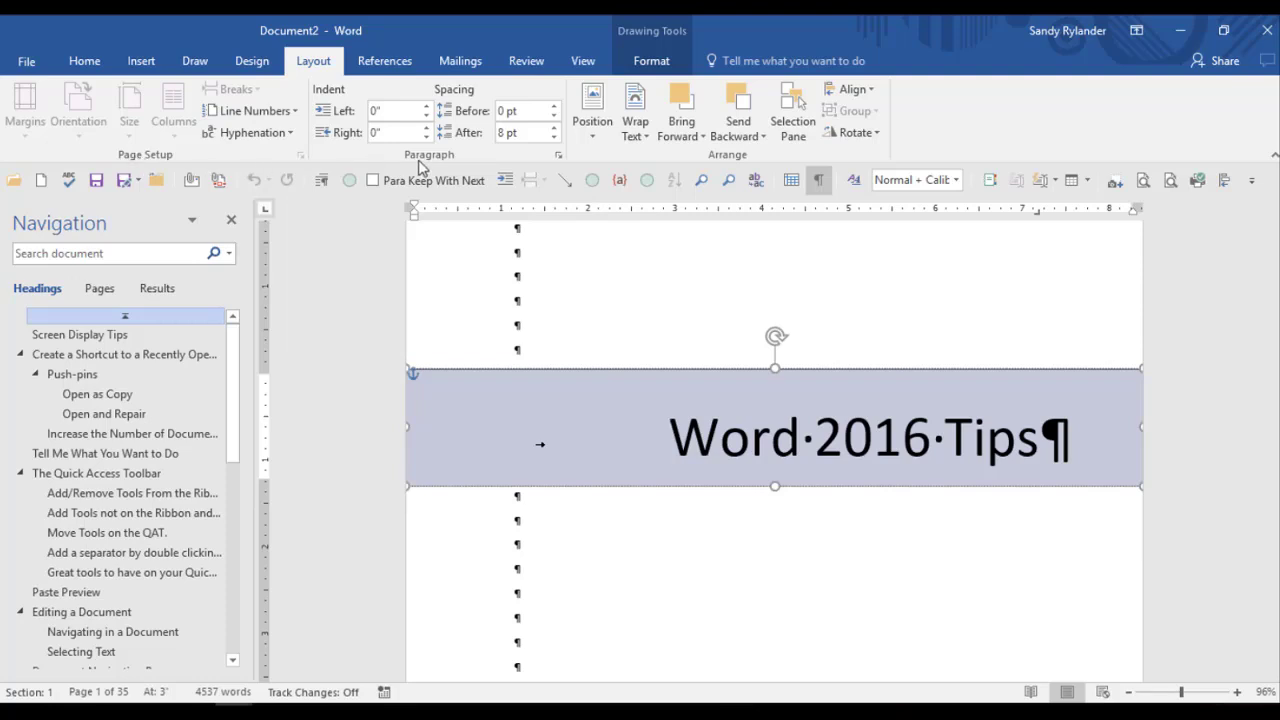
Step: Open the full Paragraph settings, review the indents and spacing options, and close them without changing anything
{"action": "left_click", "coordinate": [558, 160]}
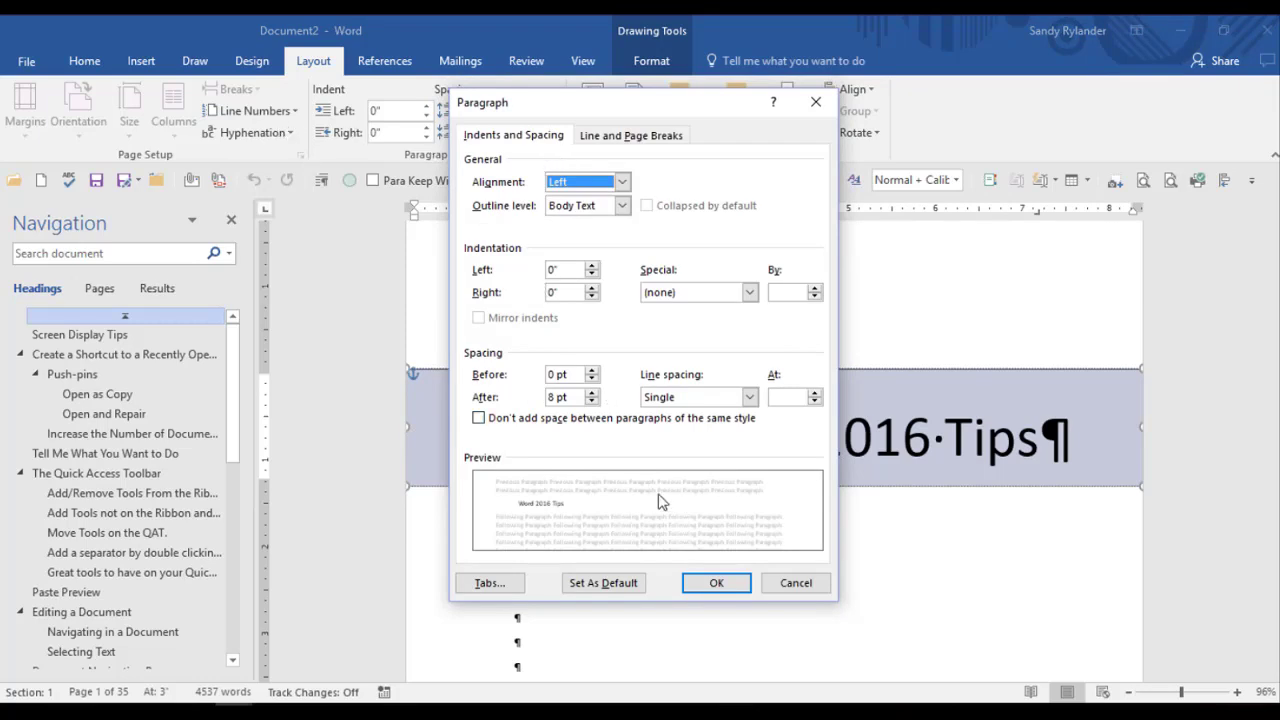
{"action": "left_click", "coordinate": [783, 585]}
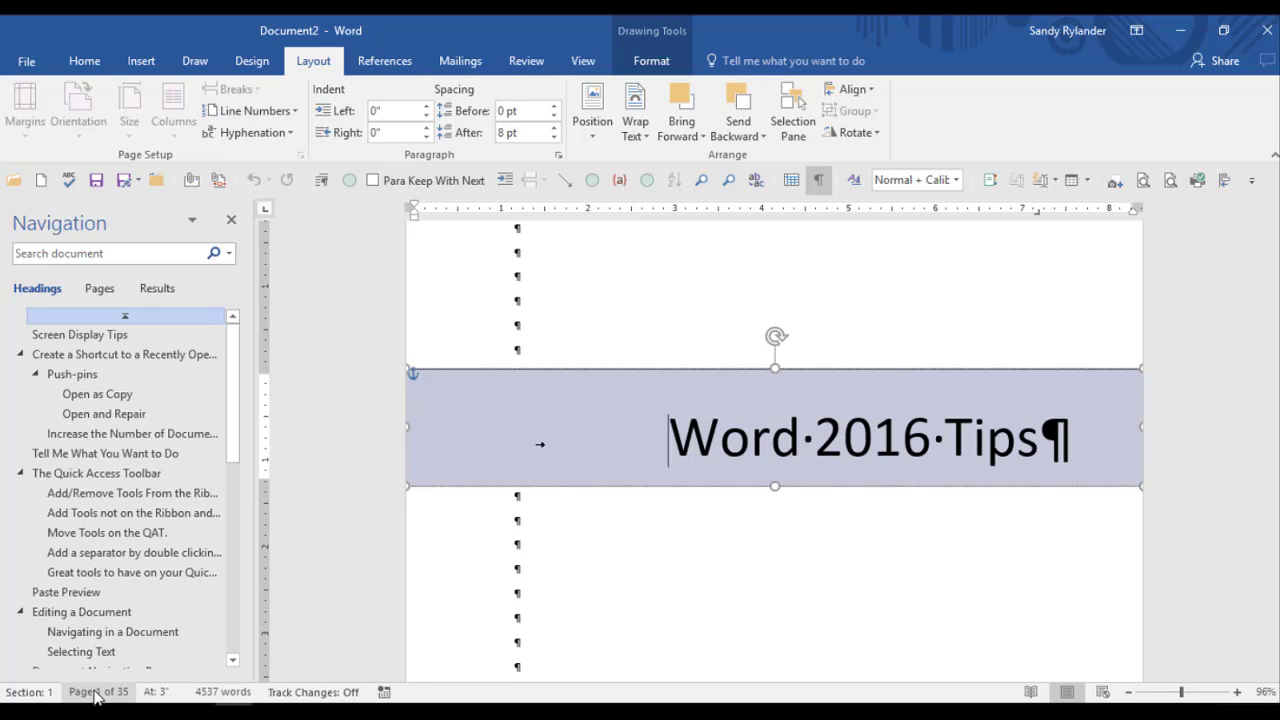
Step: Review the items available for customizing the status bar and dismiss the list without changes
{"action": "right_click", "coordinate": [433, 699]}
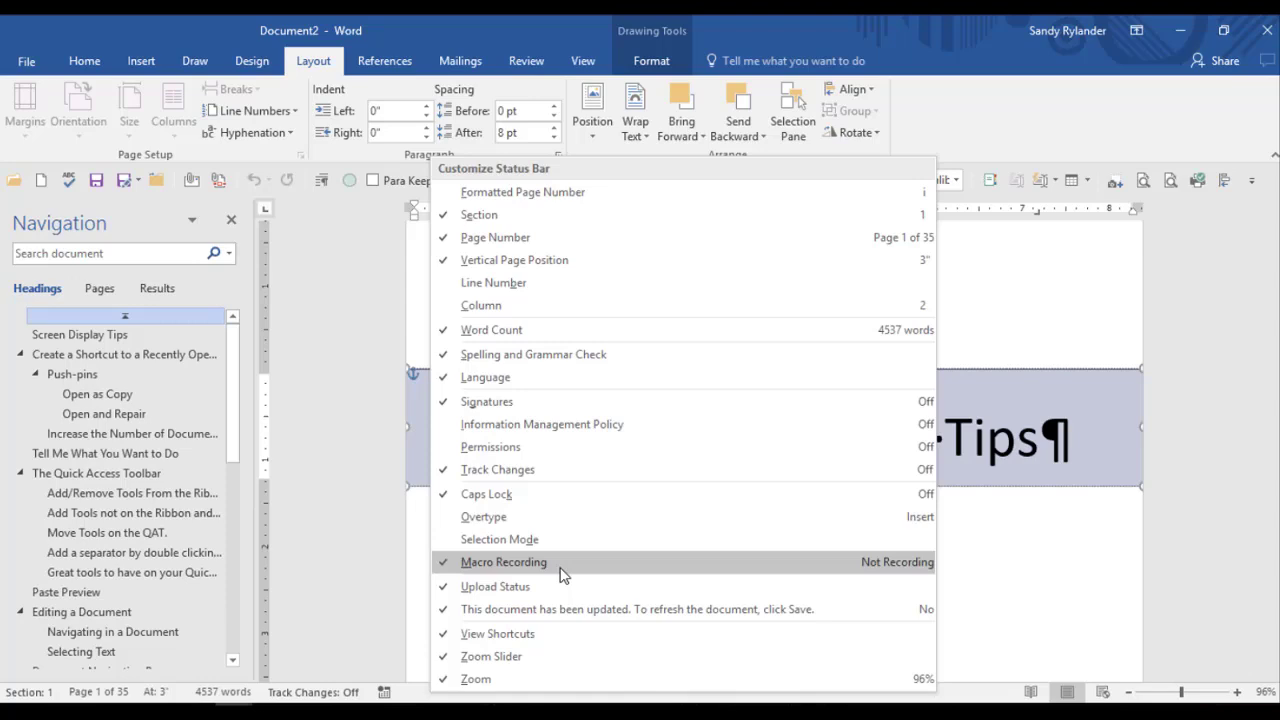
{"action": "left_click", "coordinate": [376, 521]}
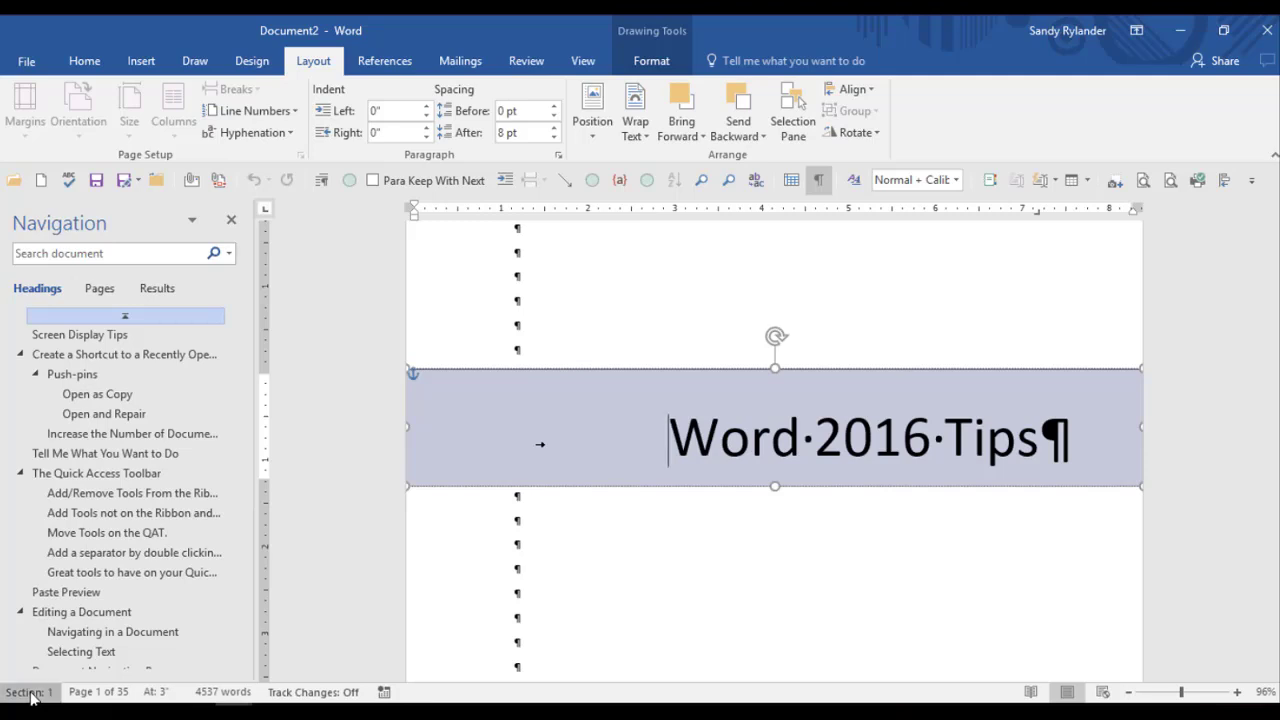
Step: Examine the Go To target types, including Section, Comment, Footnote and Table, view the Find options, and close Find and Replace
{"action": "left_click", "coordinate": [30, 692]}
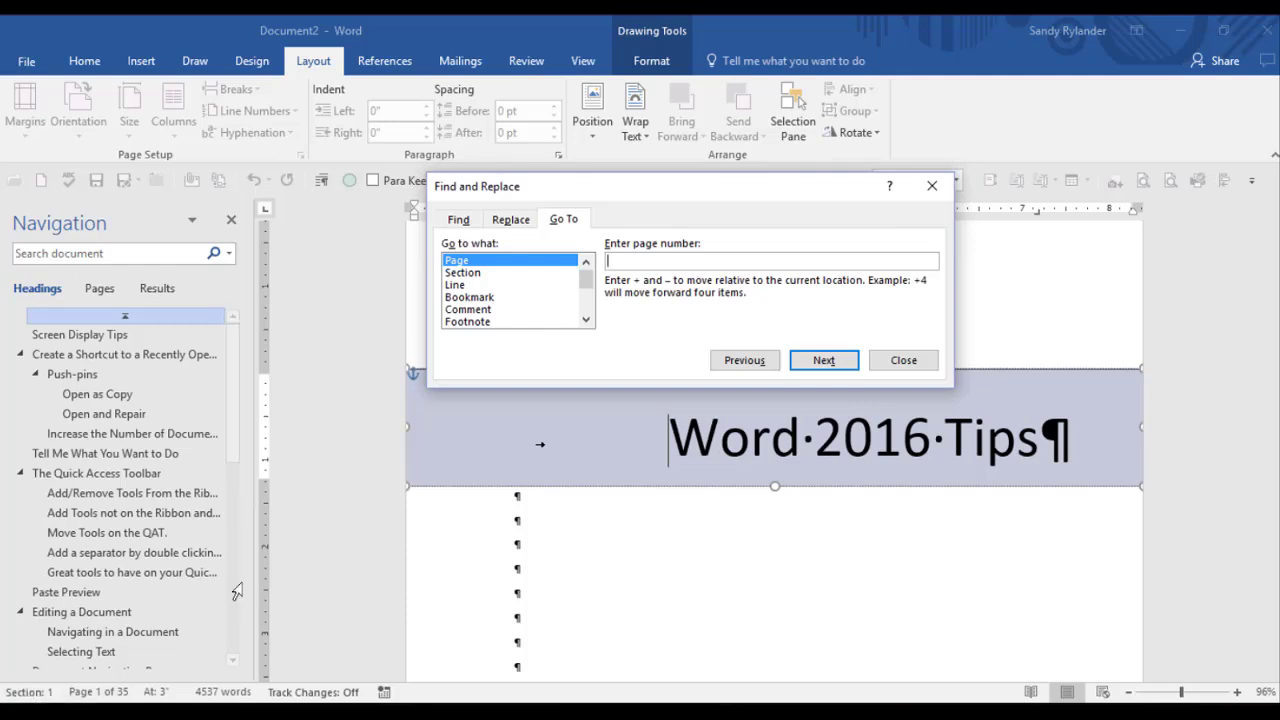
{"action": "left_click", "coordinate": [463, 273]}
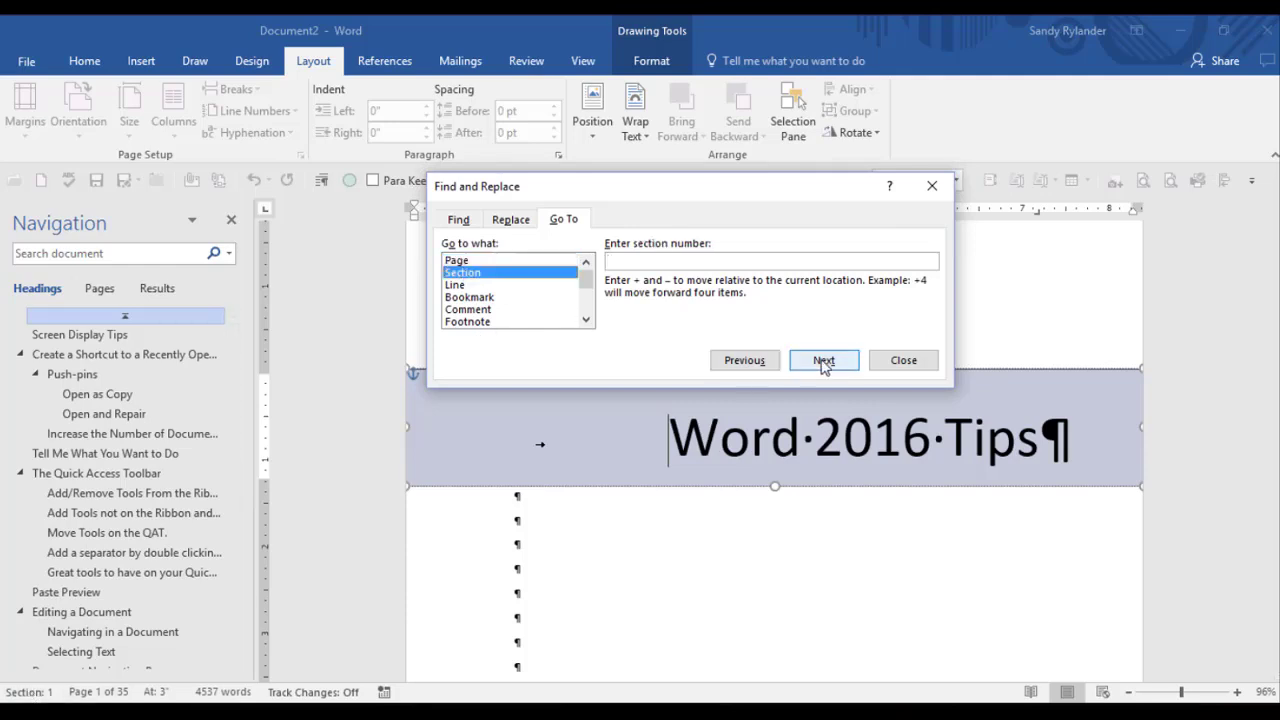
{"action": "left_click", "coordinate": [477, 312]}
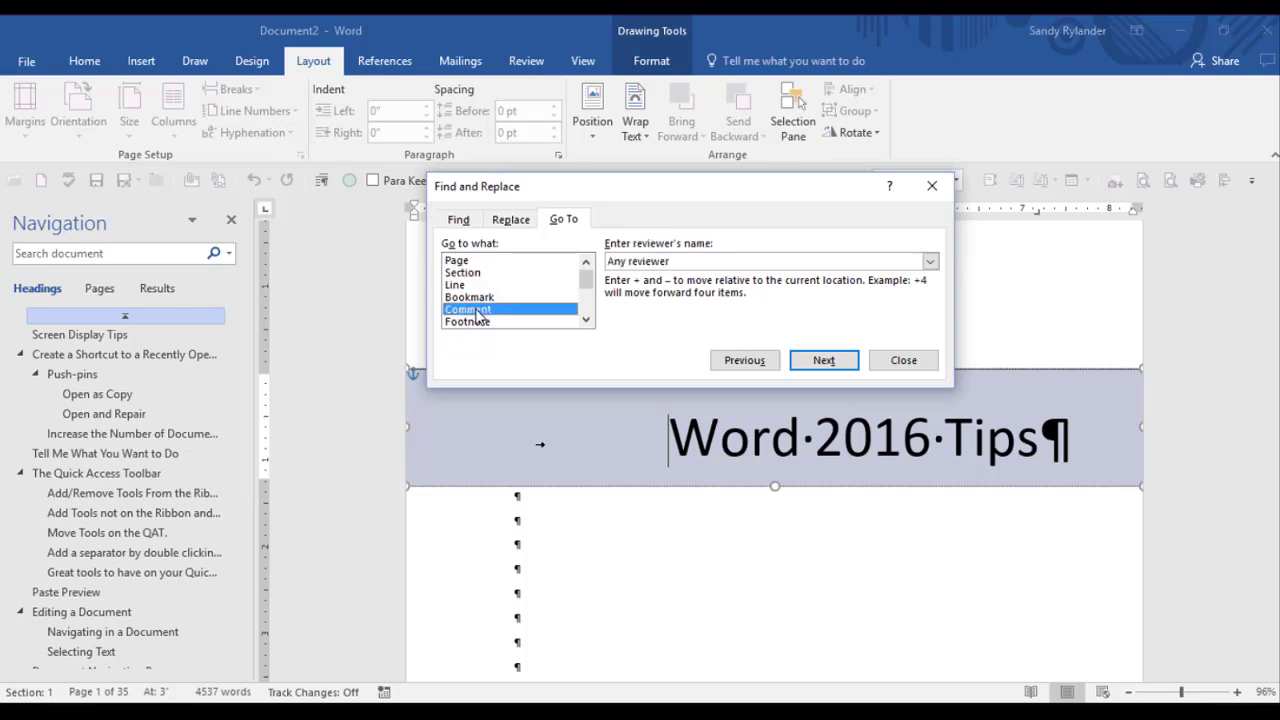
{"action": "left_click", "coordinate": [478, 322]}
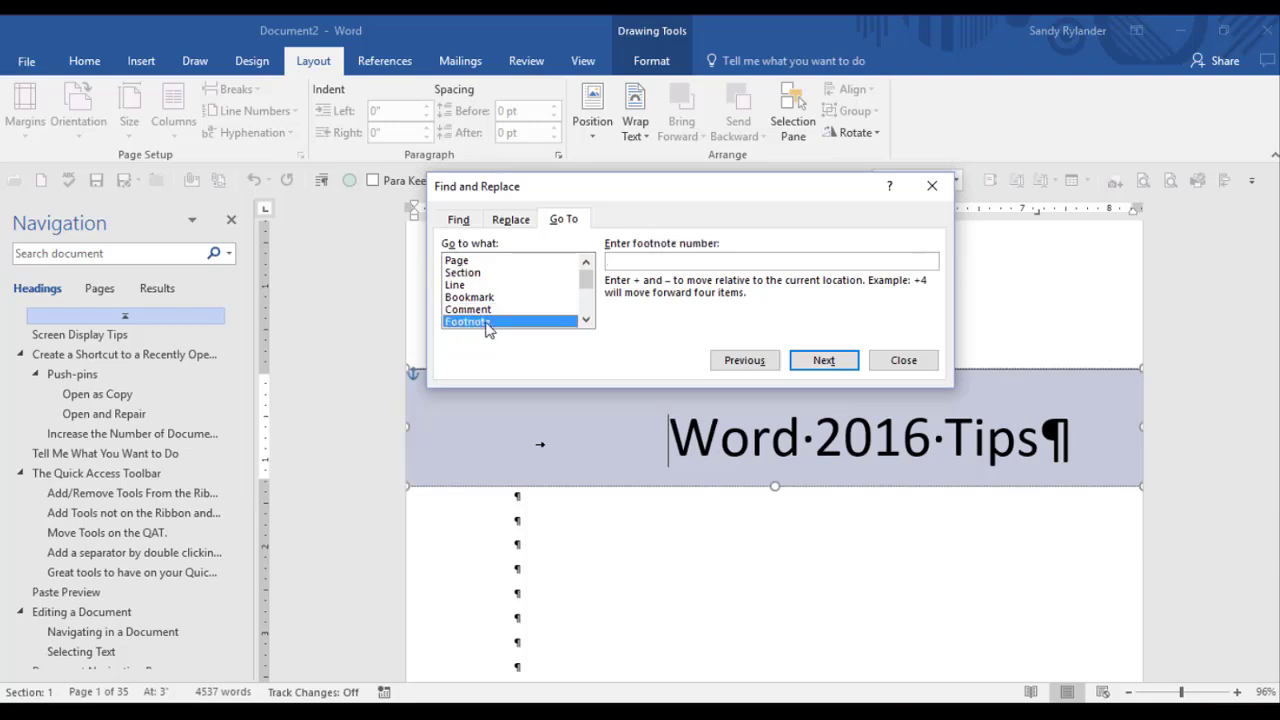
{"action": "left_click", "coordinate": [585, 320]}
{"action": "left_click", "coordinate": [585, 320]}
{"action": "left_click", "coordinate": [585, 320]}
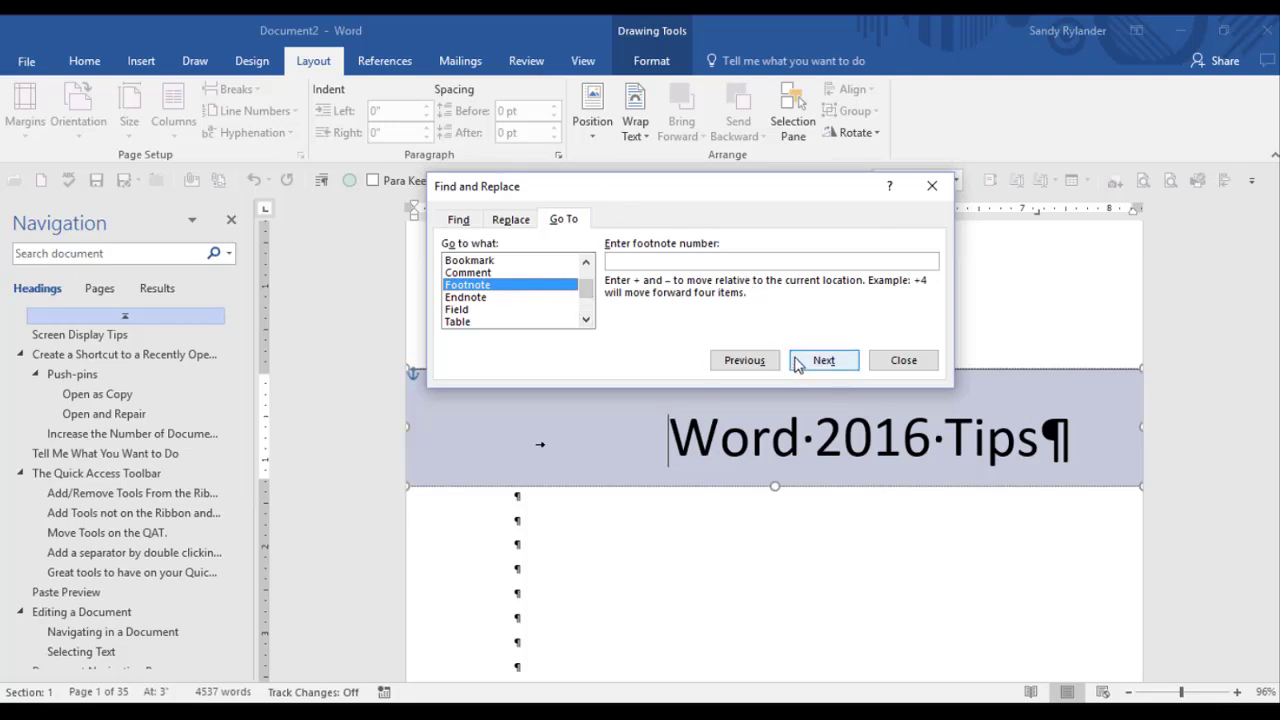
{"action": "left_click", "coordinate": [458, 322]}
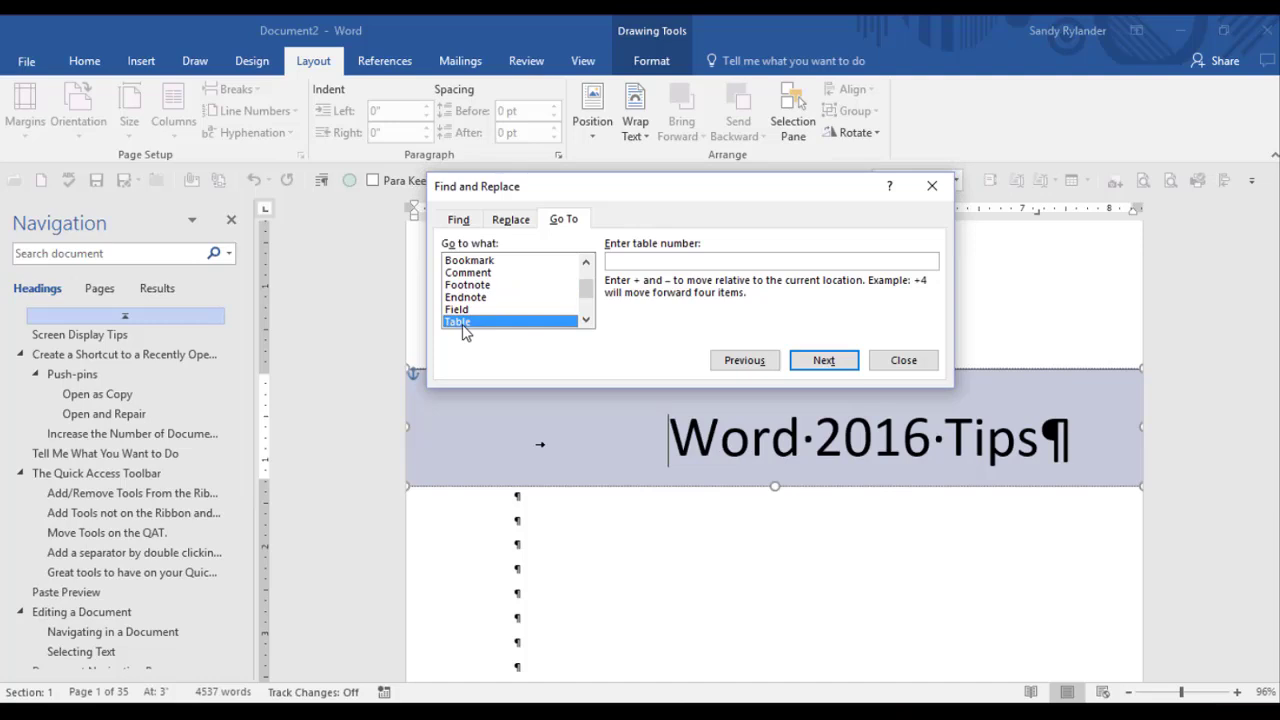
{"action": "double_click", "coordinate": [587, 320]}
{"action": "double_click", "coordinate": [587, 320]}
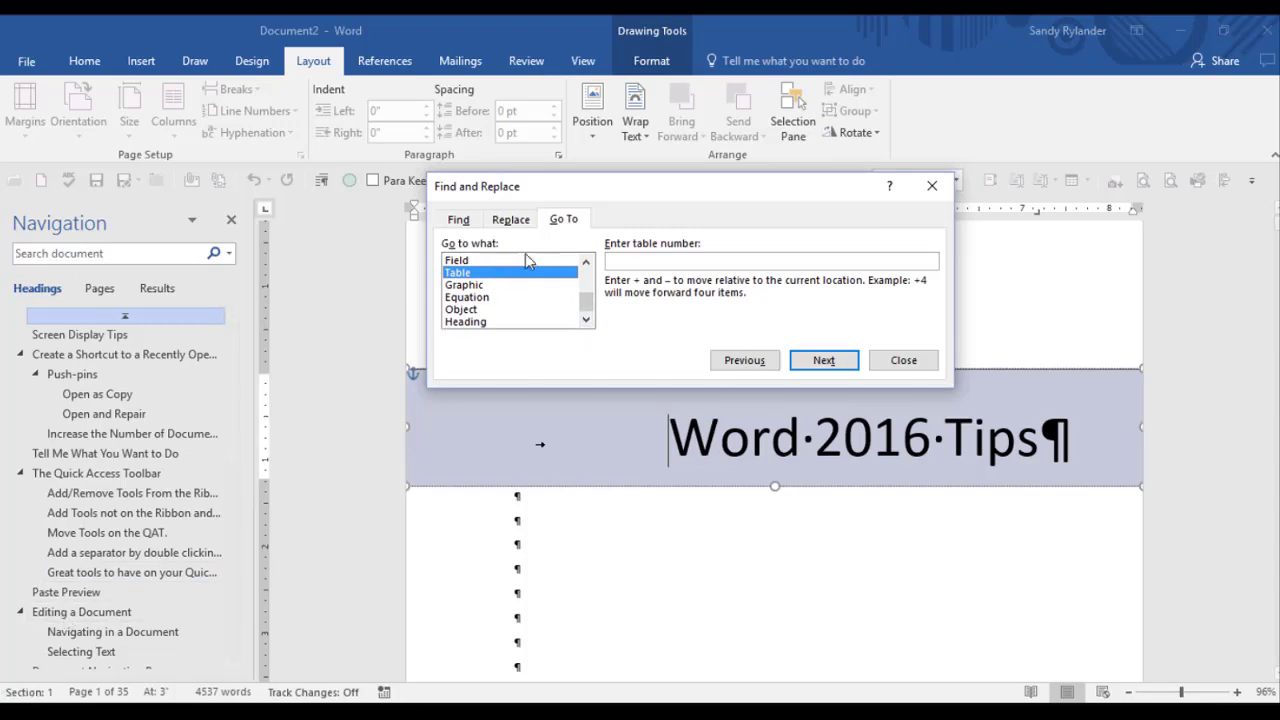
{"action": "left_click", "coordinate": [459, 220]}
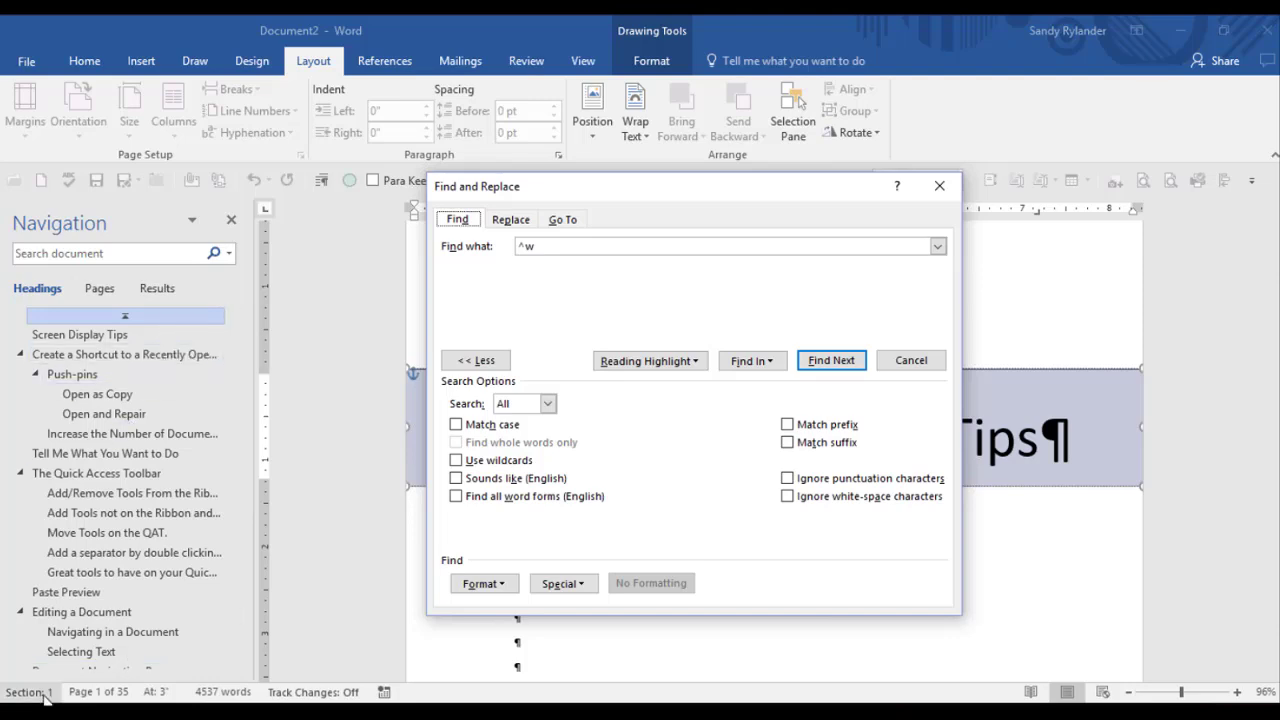
{"action": "left_click", "coordinate": [938, 195]}
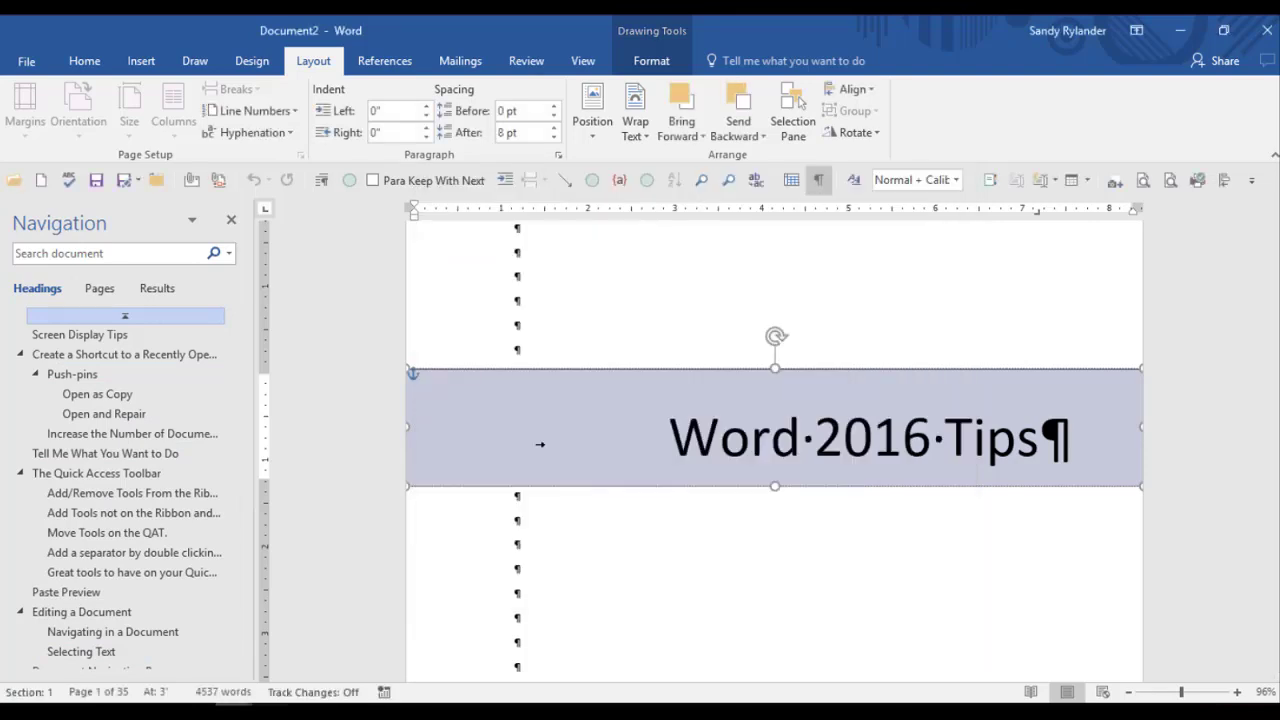
Step: Use Go To to jump to the next table in the document, and close the dialog
{"action": "left_click", "coordinate": [163, 693]}
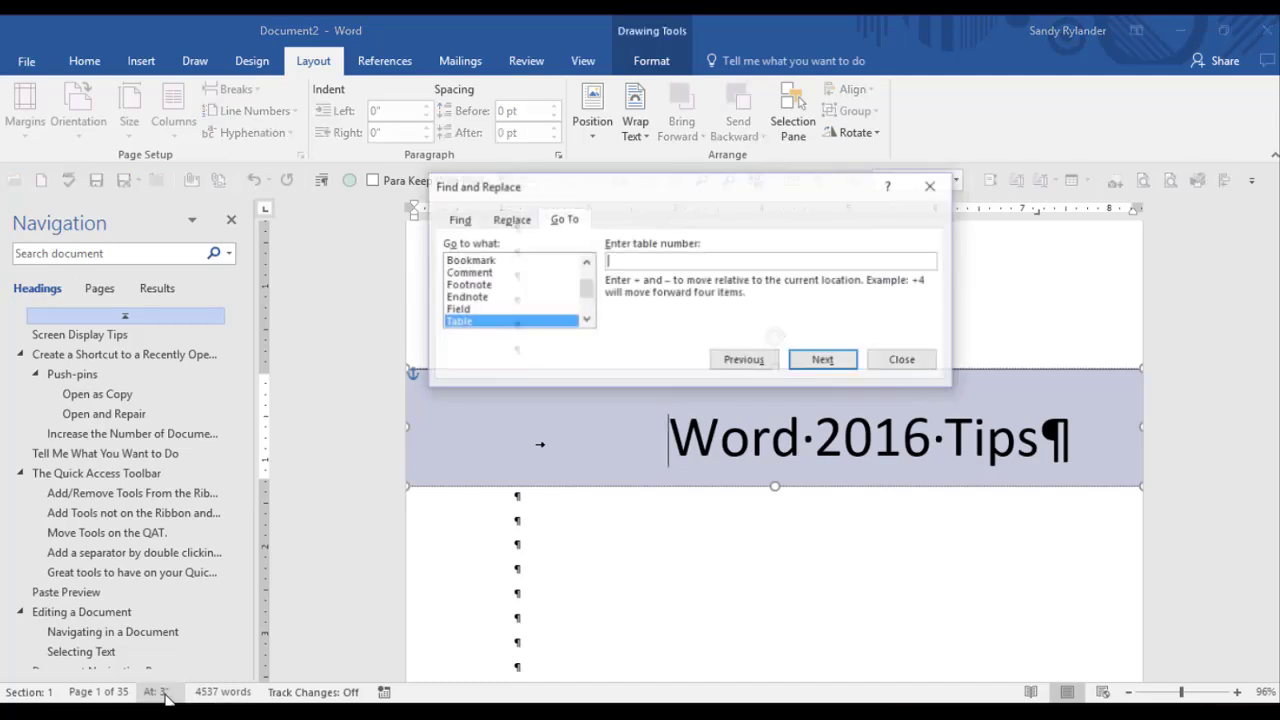
{"action": "left_click", "coordinate": [824, 360]}
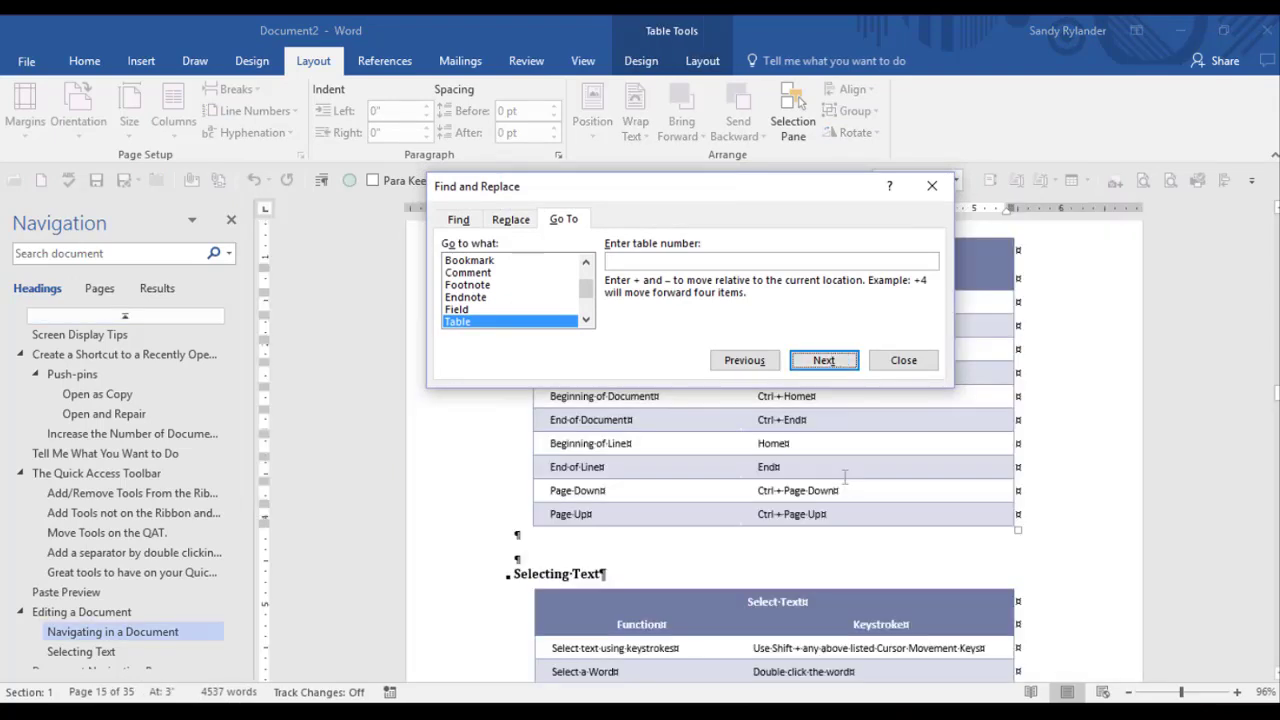
{"action": "key", "text": "Escape"}
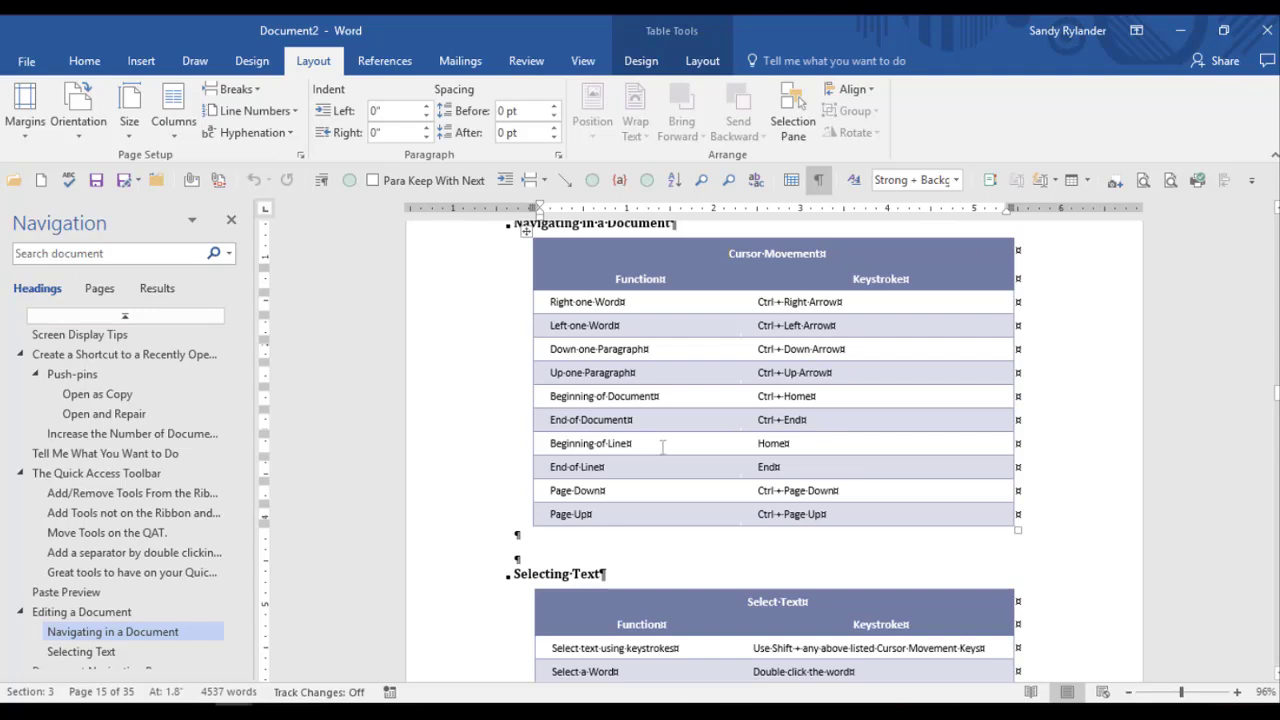
Step: Return to the first page and place the cursor in the "Word 2016 Tips" title box
{"action": "scroll", "coordinate": [660, 446], "scroll_direction": "up", "scroll_amount": 5}
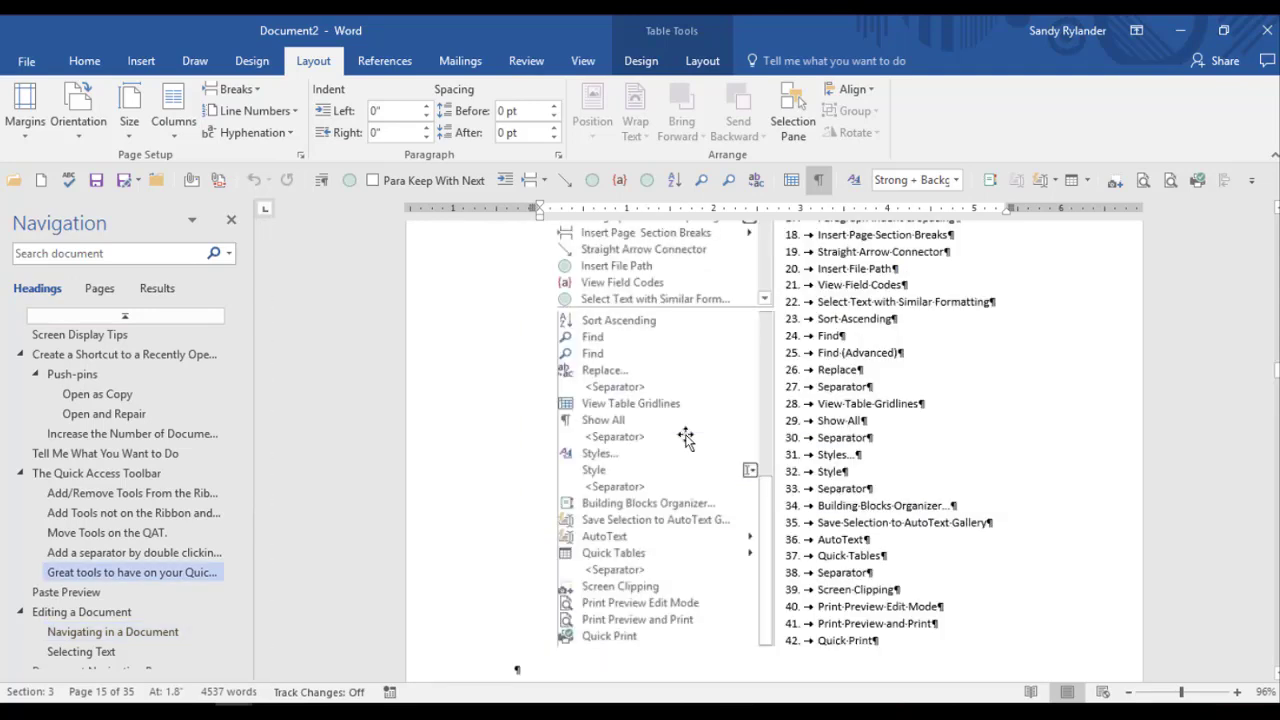
{"action": "scroll", "coordinate": [685, 437], "scroll_direction": "up", "scroll_amount": 20}
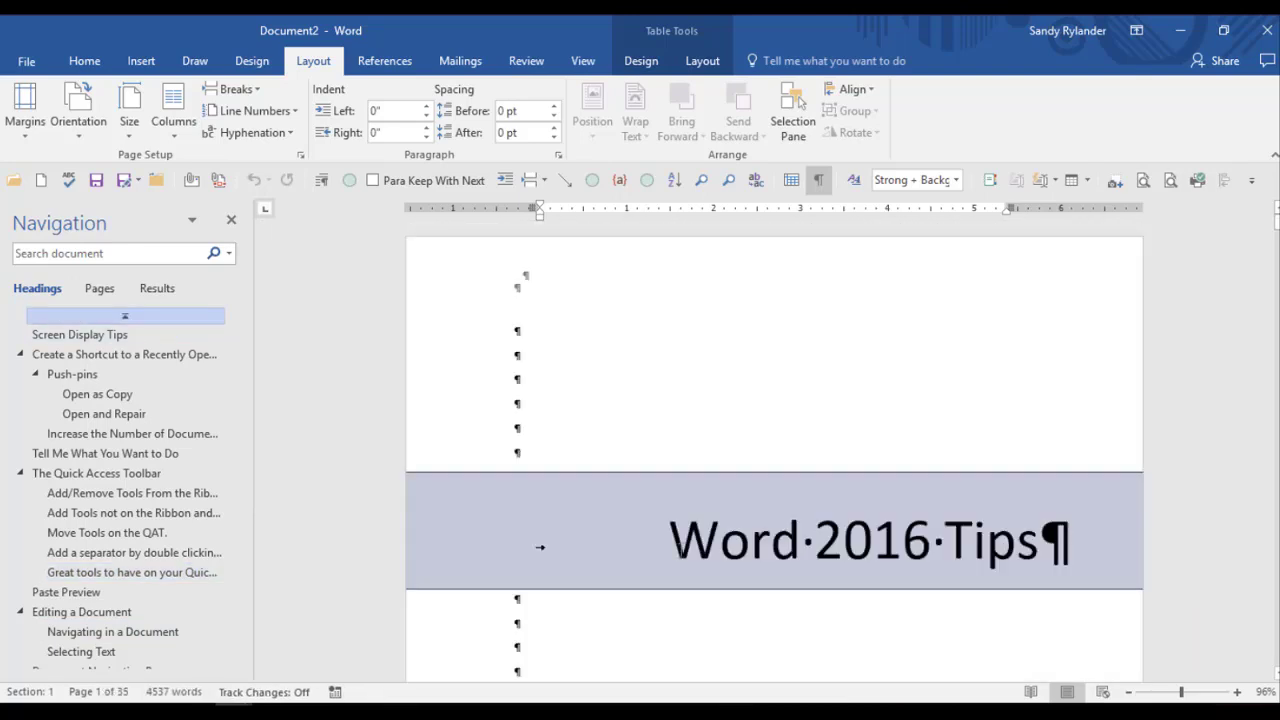
{"action": "left_click", "coordinate": [540, 547]}
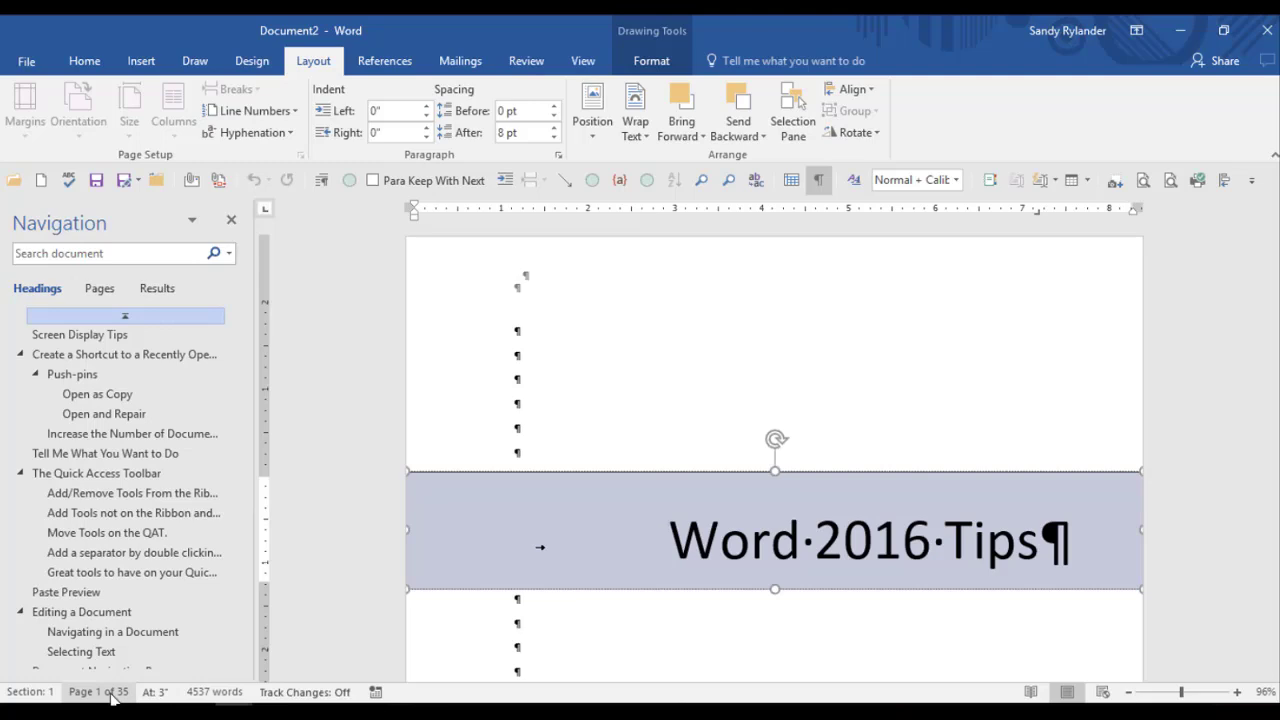
Step: Hide the Navigation pane and show it again, and display the View commands that include its visibility option
{"action": "left_click", "coordinate": [233, 222]}
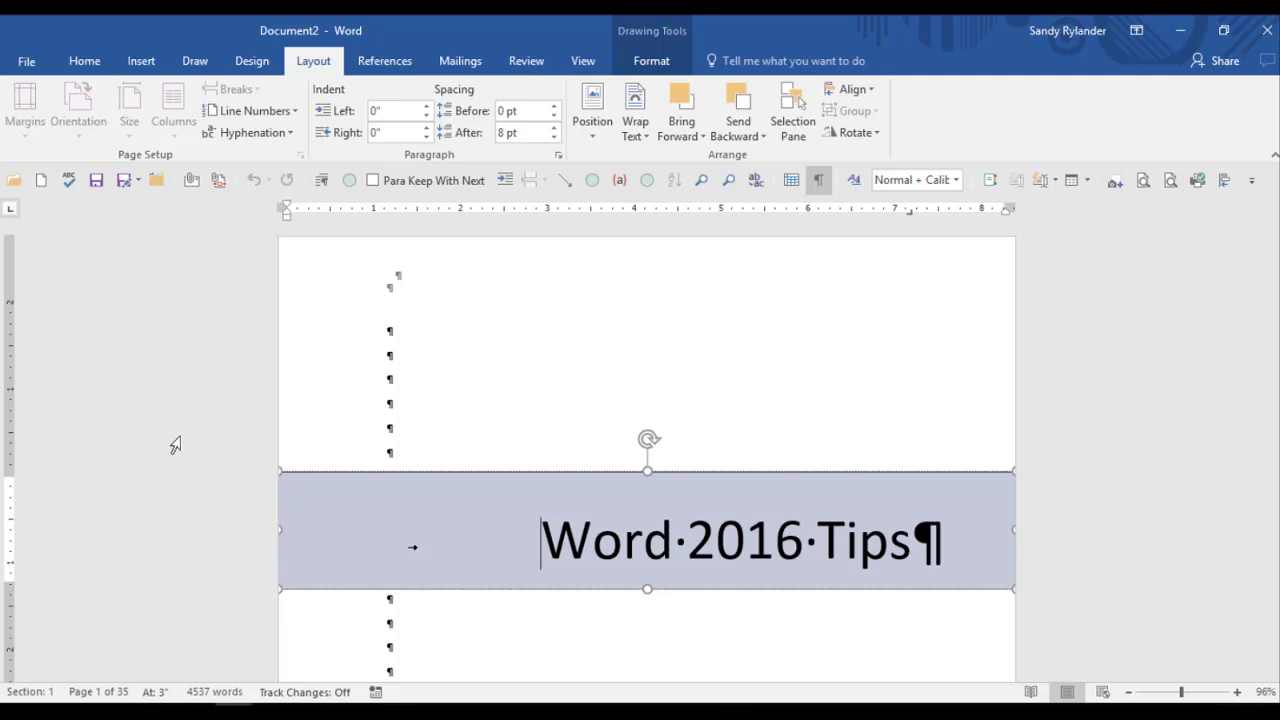
{"action": "left_click", "coordinate": [102, 693]}
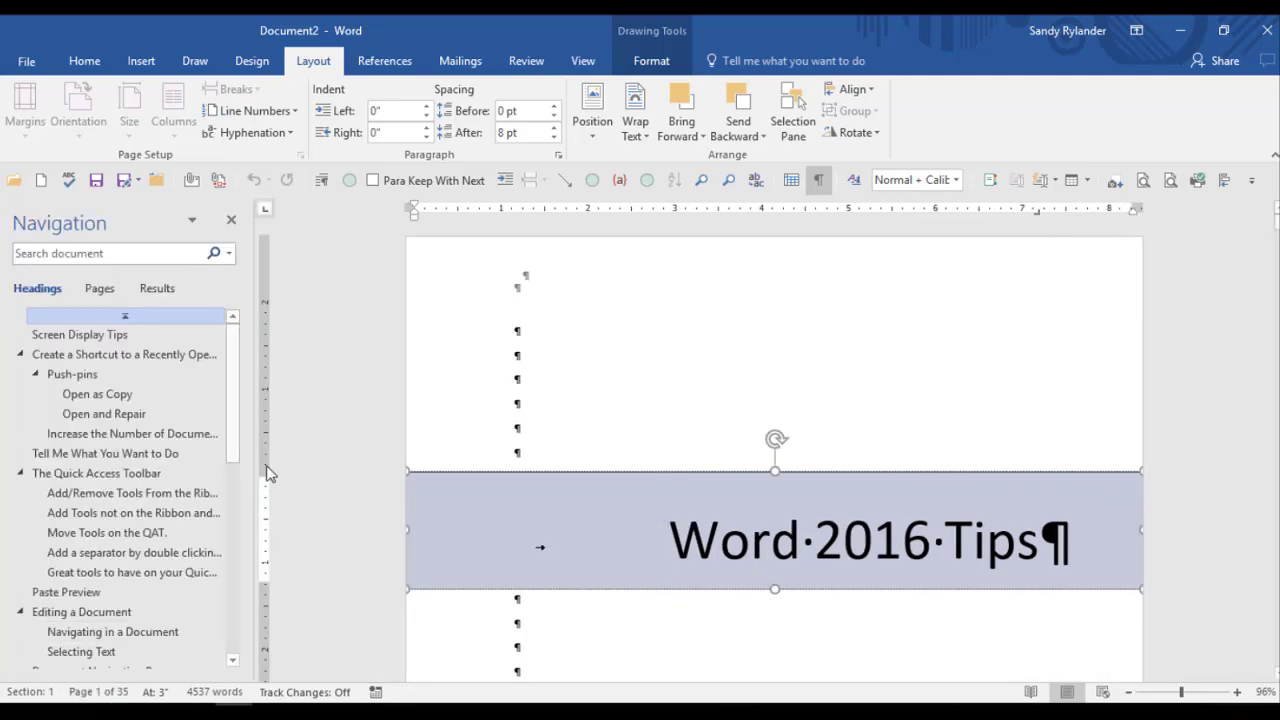
{"action": "left_click", "coordinate": [583, 62]}
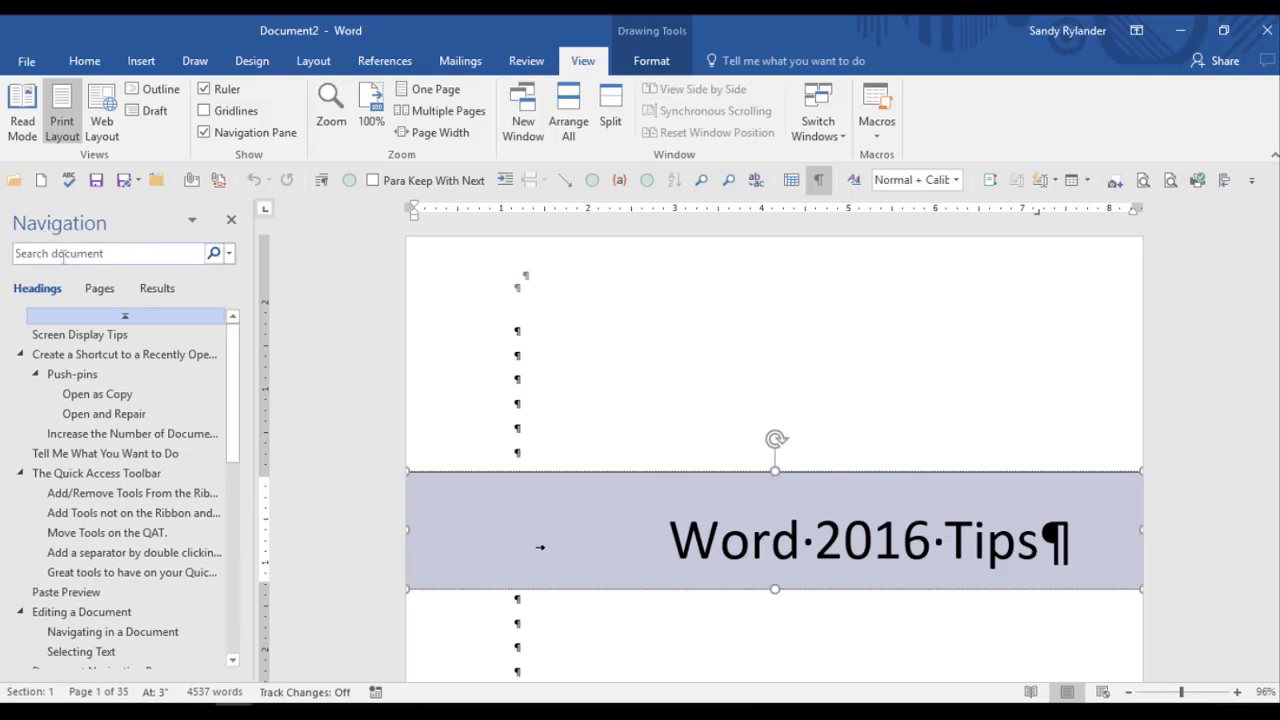
Step: Find the tables in the document using the Navigation pane's search options
{"action": "left_click", "coordinate": [229, 254]}
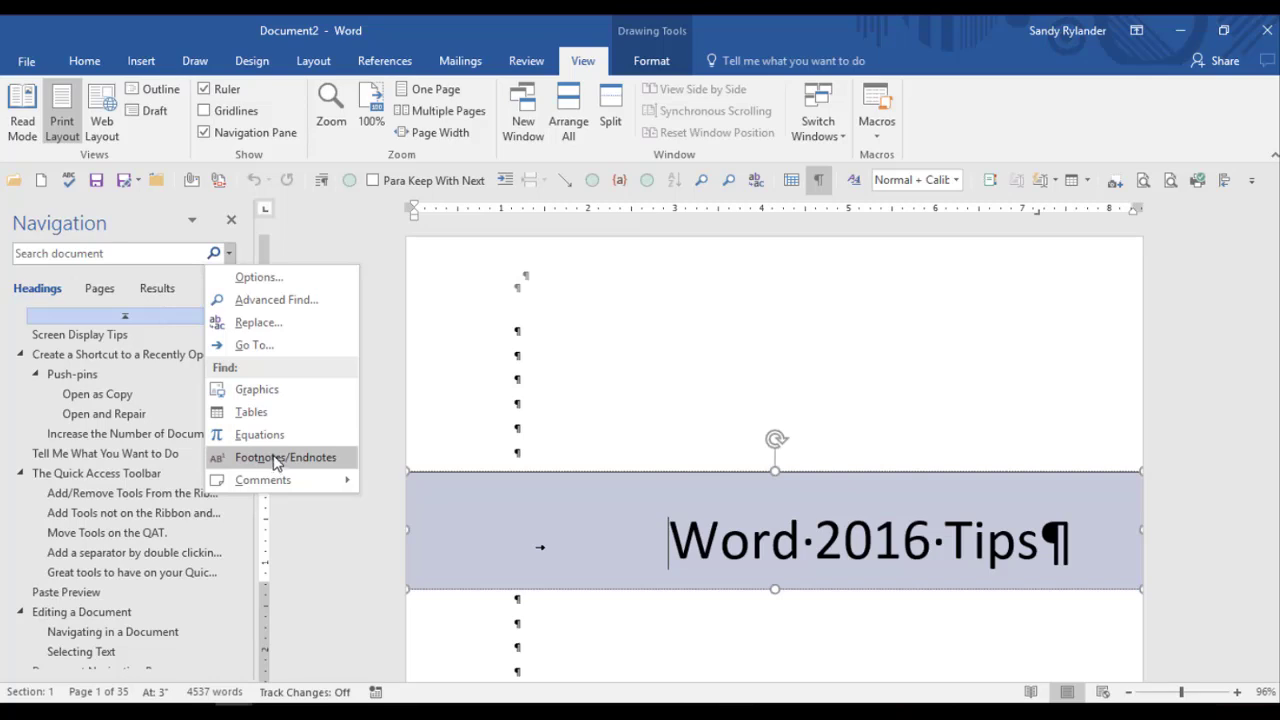
{"action": "left_click", "coordinate": [273, 414]}
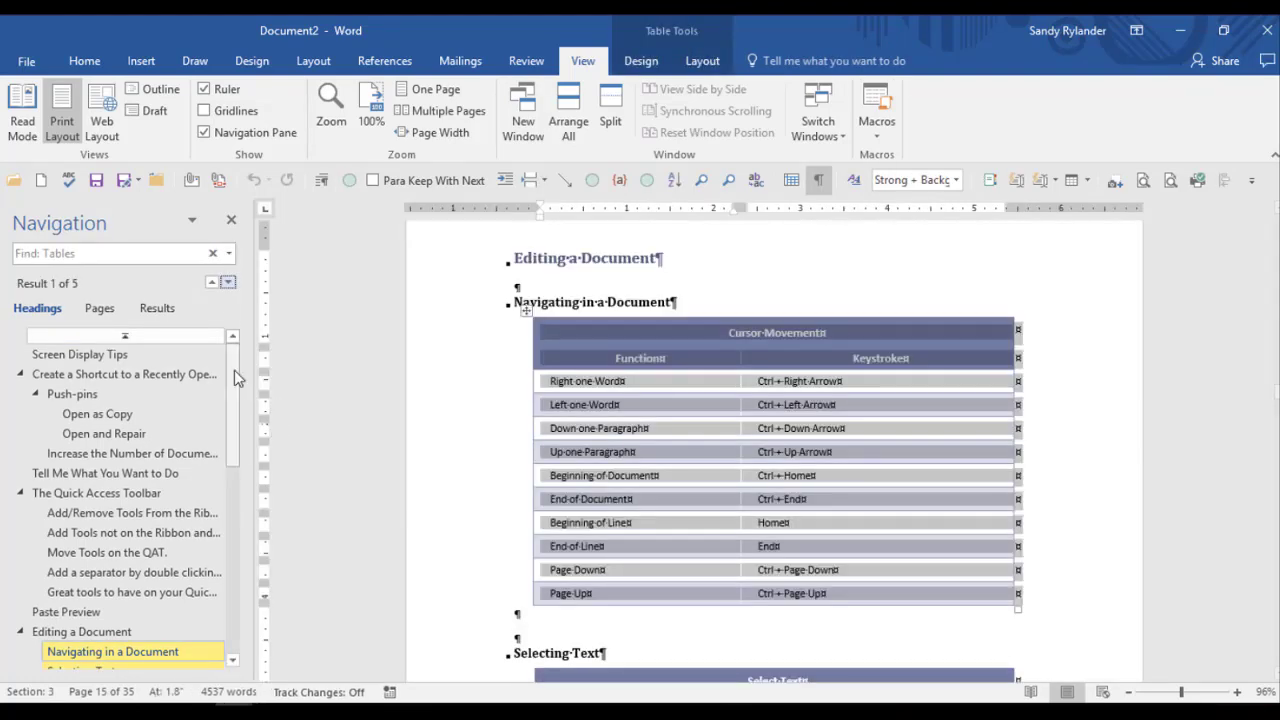
Step: Step forward through the found tables to the third one and return to the first table, under "Navigating in a Document"
{"action": "left_click", "coordinate": [228, 285]}
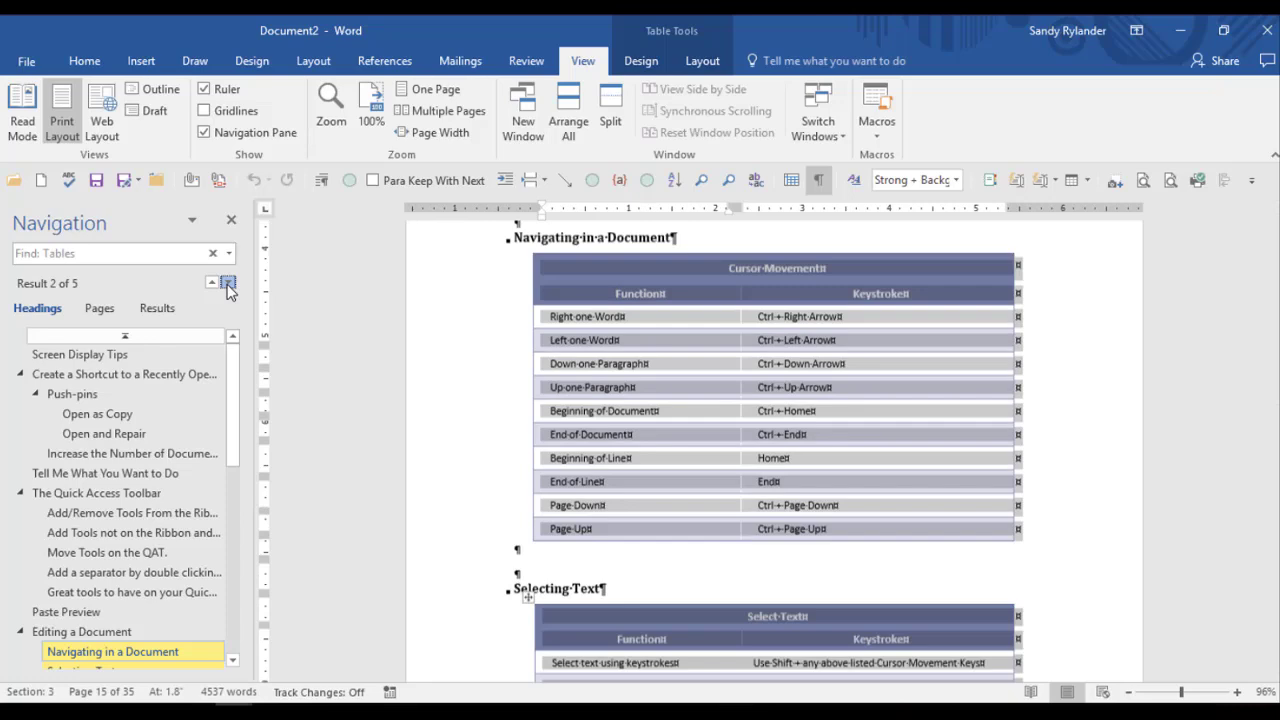
{"action": "left_click", "coordinate": [228, 285]}
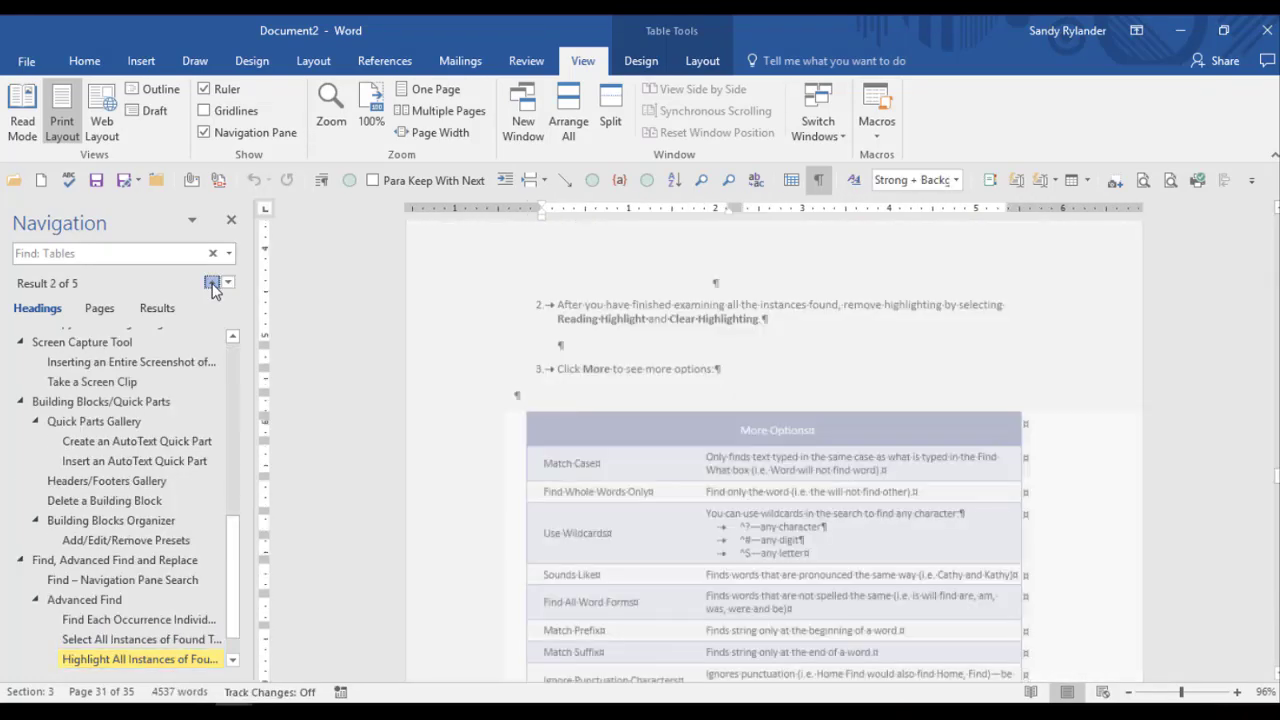
{"action": "left_click", "coordinate": [211, 284]}
{"action": "left_click", "coordinate": [211, 284]}
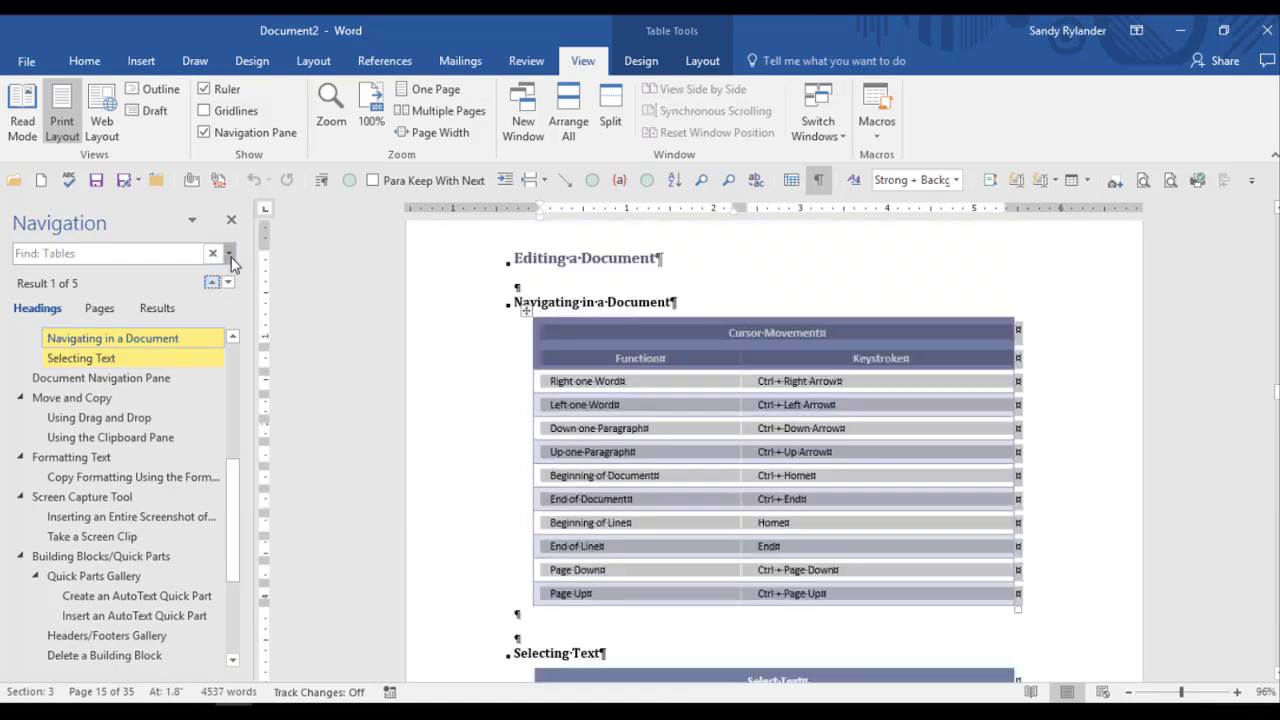
Step: Display the Advanced Find dialog from the Navigation pane's search options, and close it without searching
{"action": "left_click", "coordinate": [229, 254]}
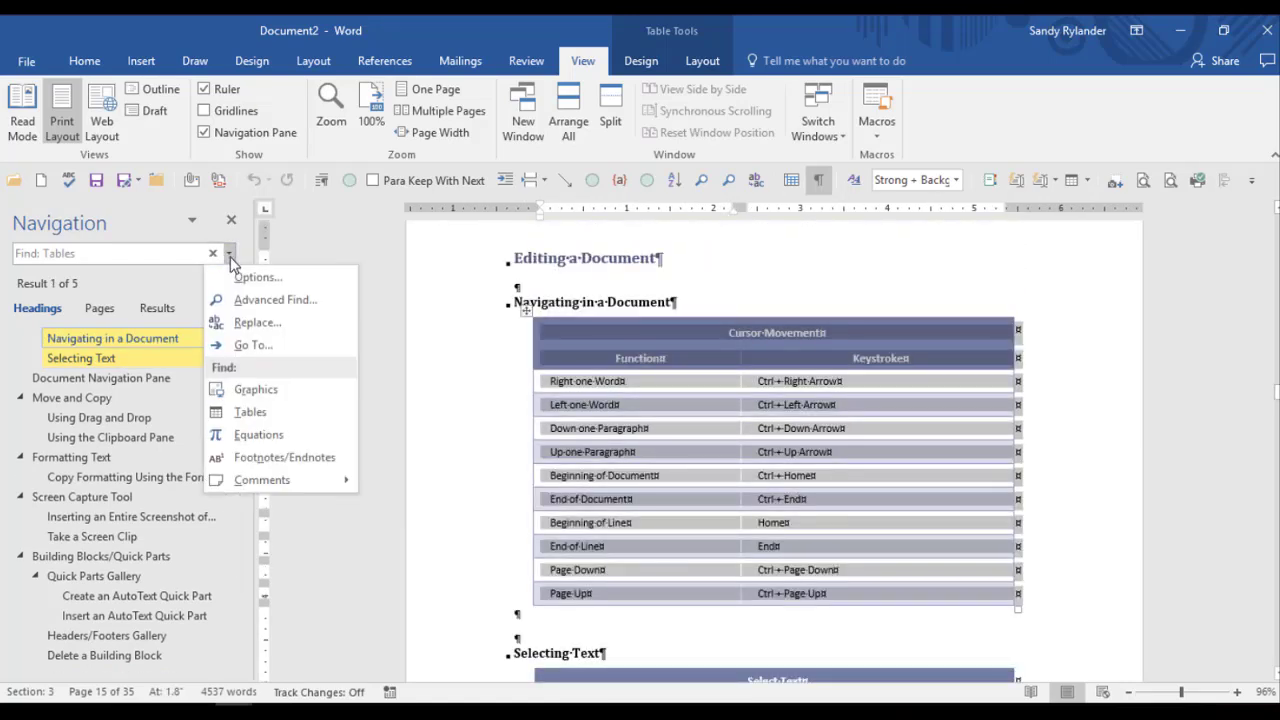
{"action": "left_click", "coordinate": [274, 300]}
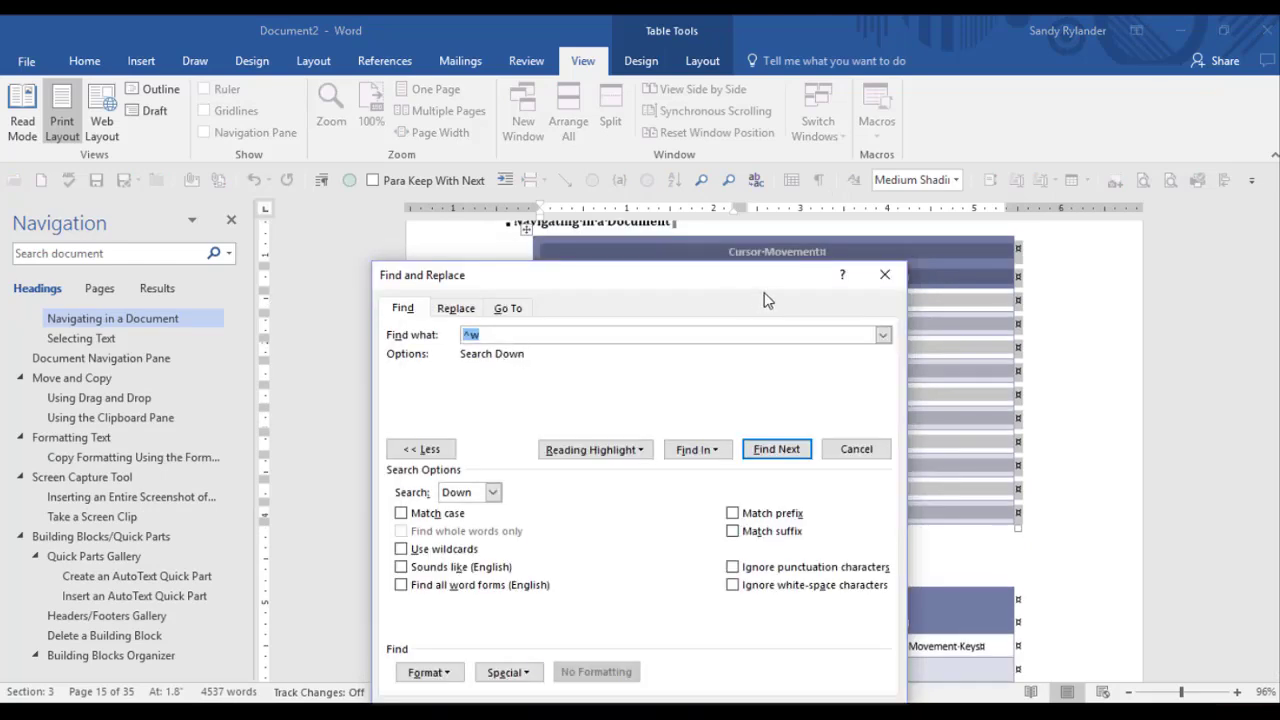
{"action": "left_click", "coordinate": [884, 280]}
{"action": "left_click", "coordinate": [884, 280]}
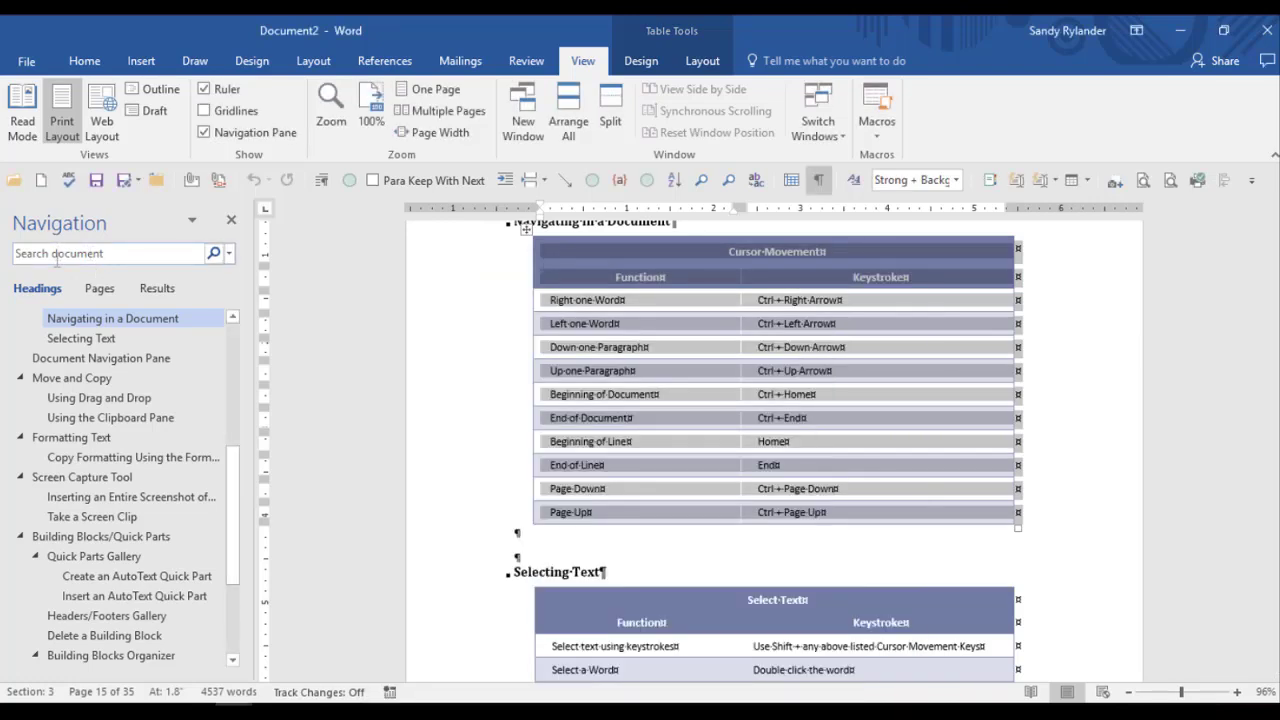
Step: Close the Navigation pane, reopen it with the Find command, and search the document for "word"
{"action": "left_click", "coordinate": [229, 218]}
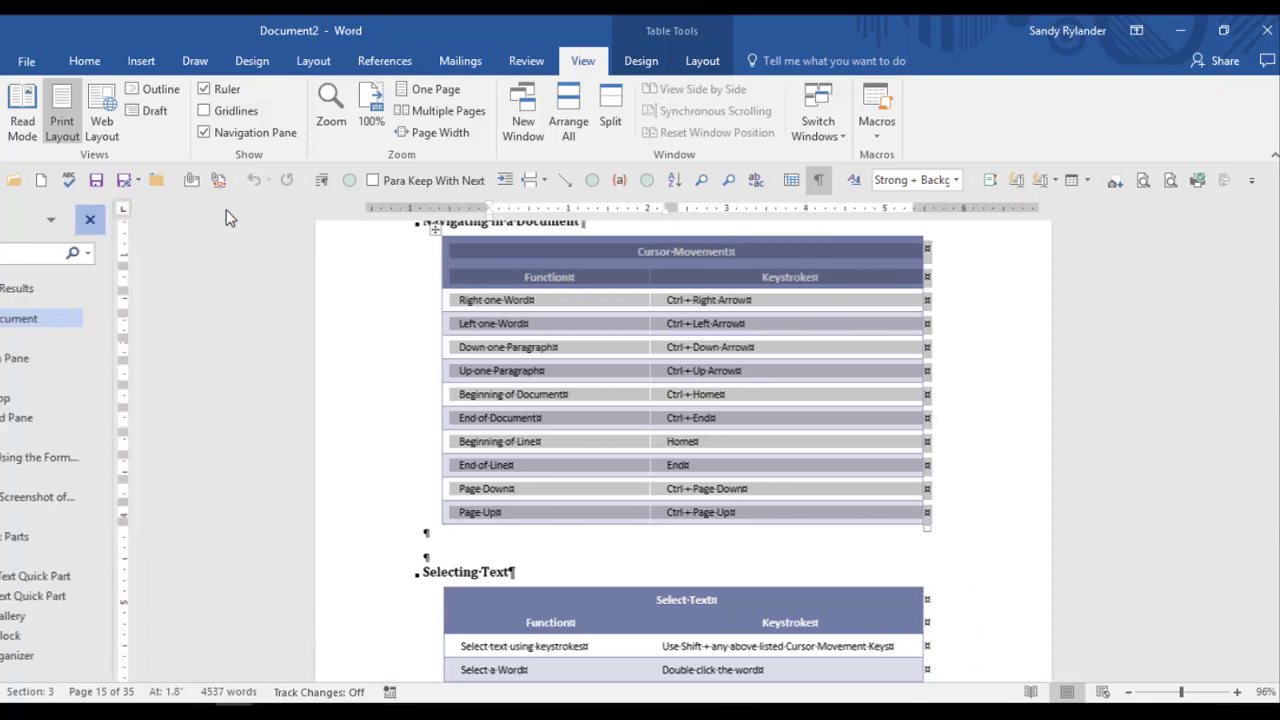
{"action": "left_click", "coordinate": [85, 61]}
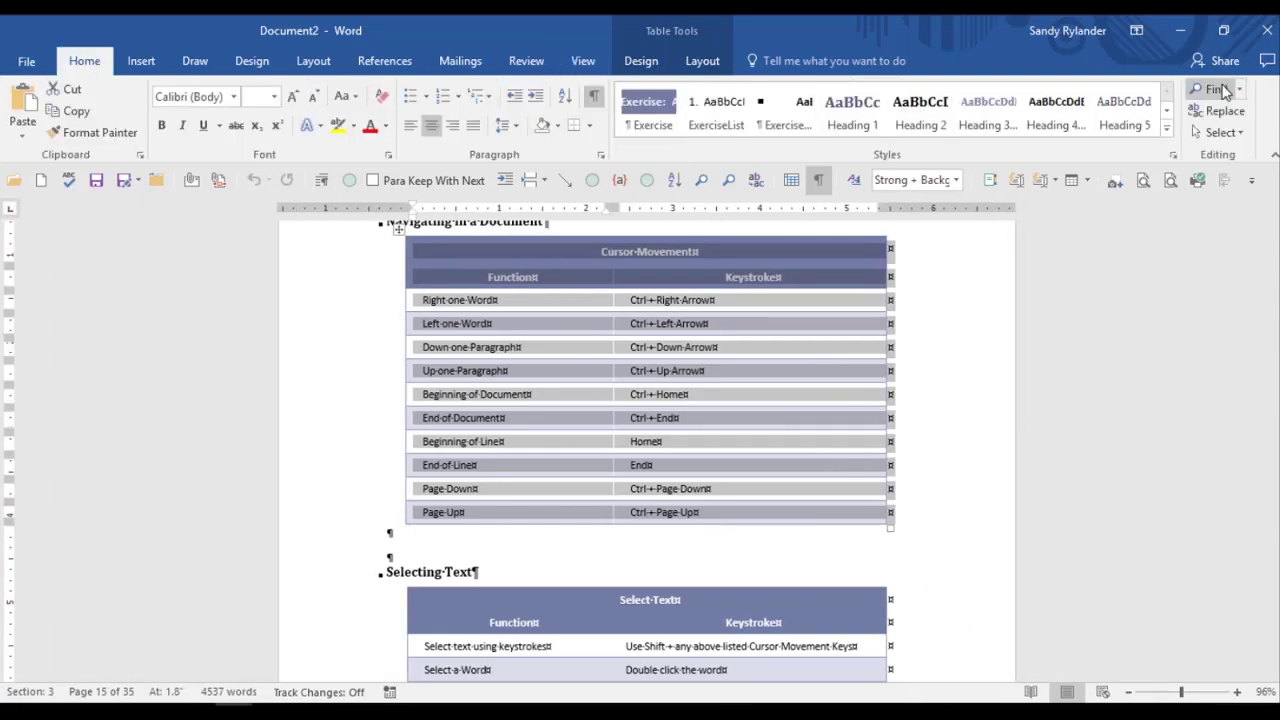
{"action": "left_click", "coordinate": [1217, 90]}
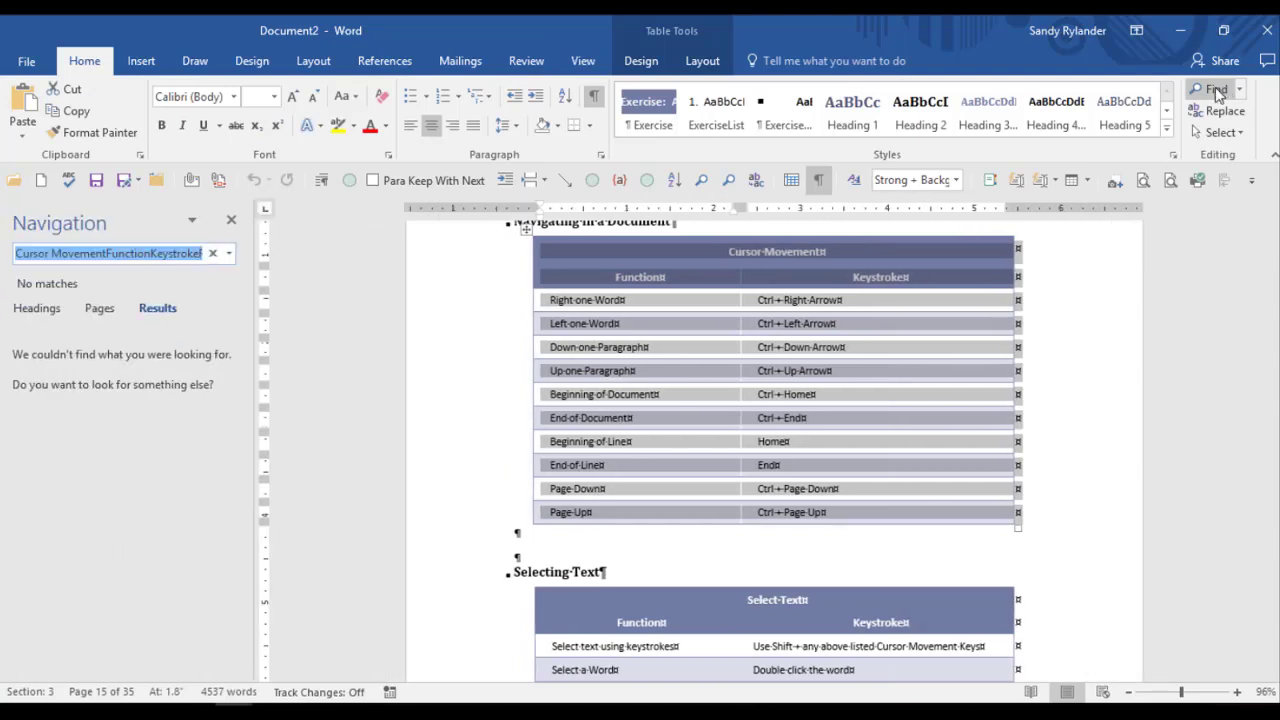
{"action": "type", "text": "word"}
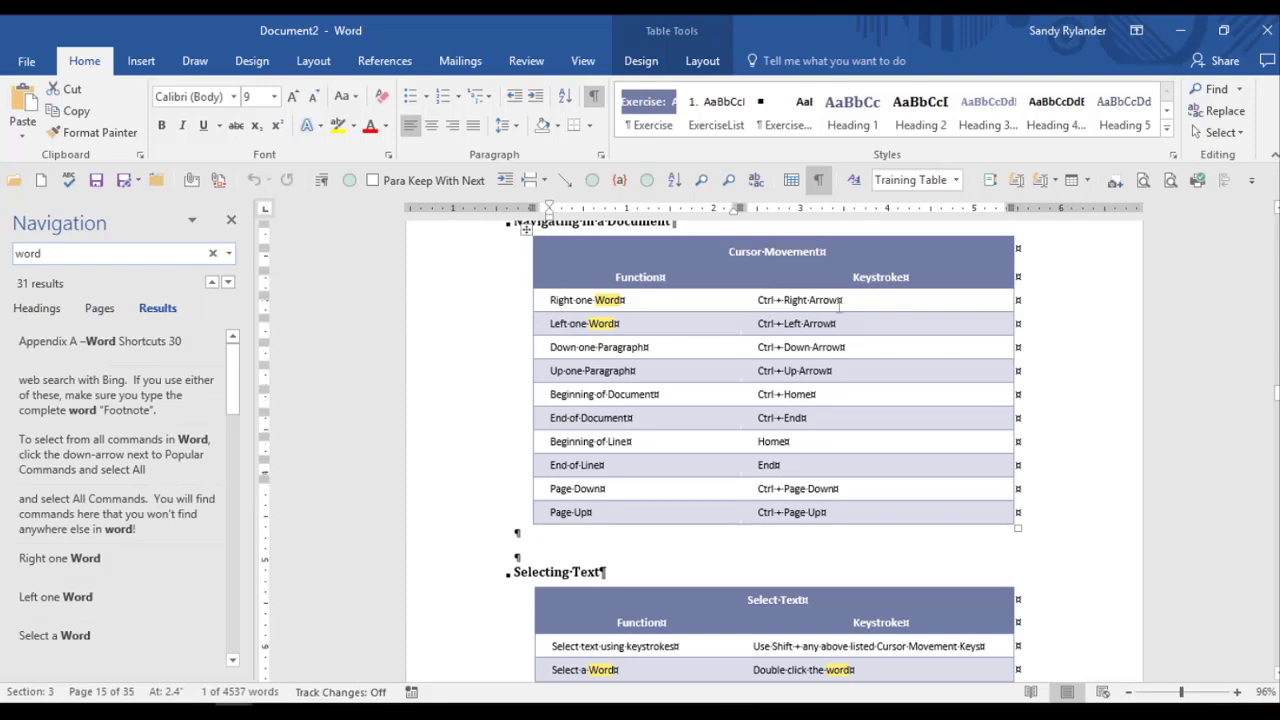
Step: Review the highlighted matches, jump to the "To select from all commands in Word" result, and select the "Remove." line above it
{"action": "scroll", "coordinate": [838, 300], "scroll_direction": "down", "scroll_amount": 1}
{"action": "scroll", "coordinate": [842, 326], "scroll_direction": "down", "scroll_amount": 1}
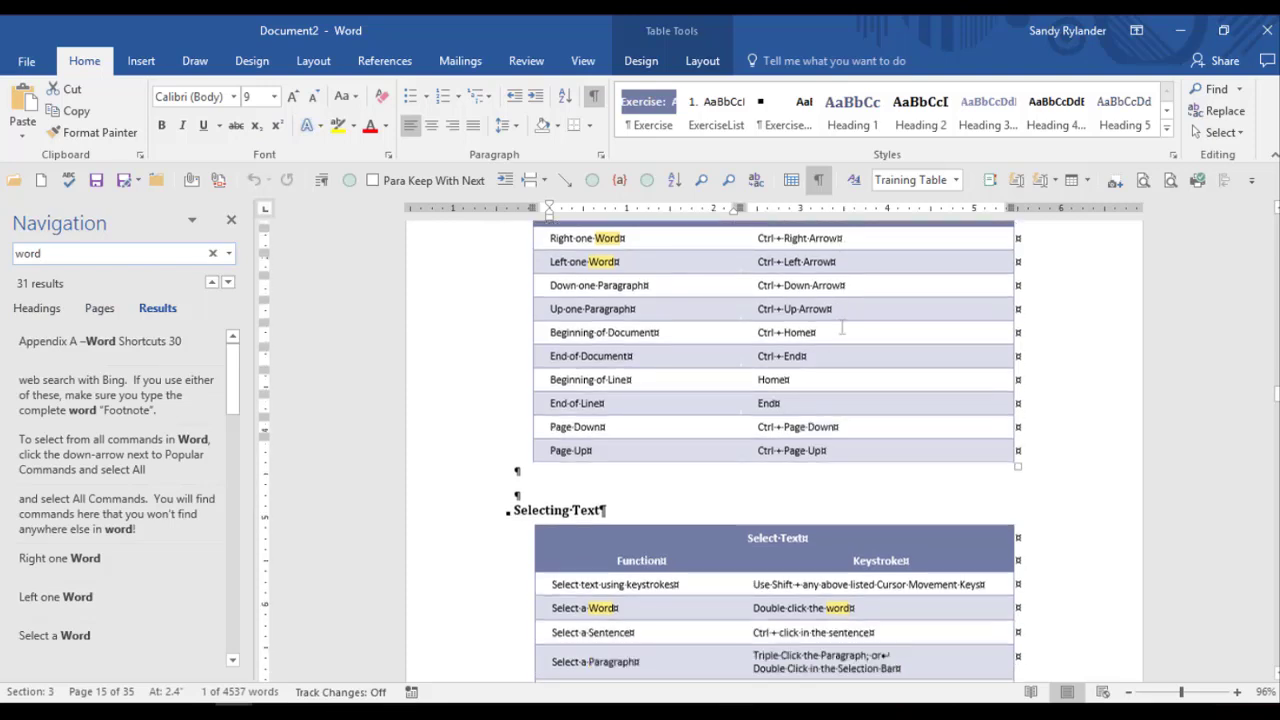
{"action": "scroll", "coordinate": [842, 326], "scroll_direction": "down", "scroll_amount": 2}
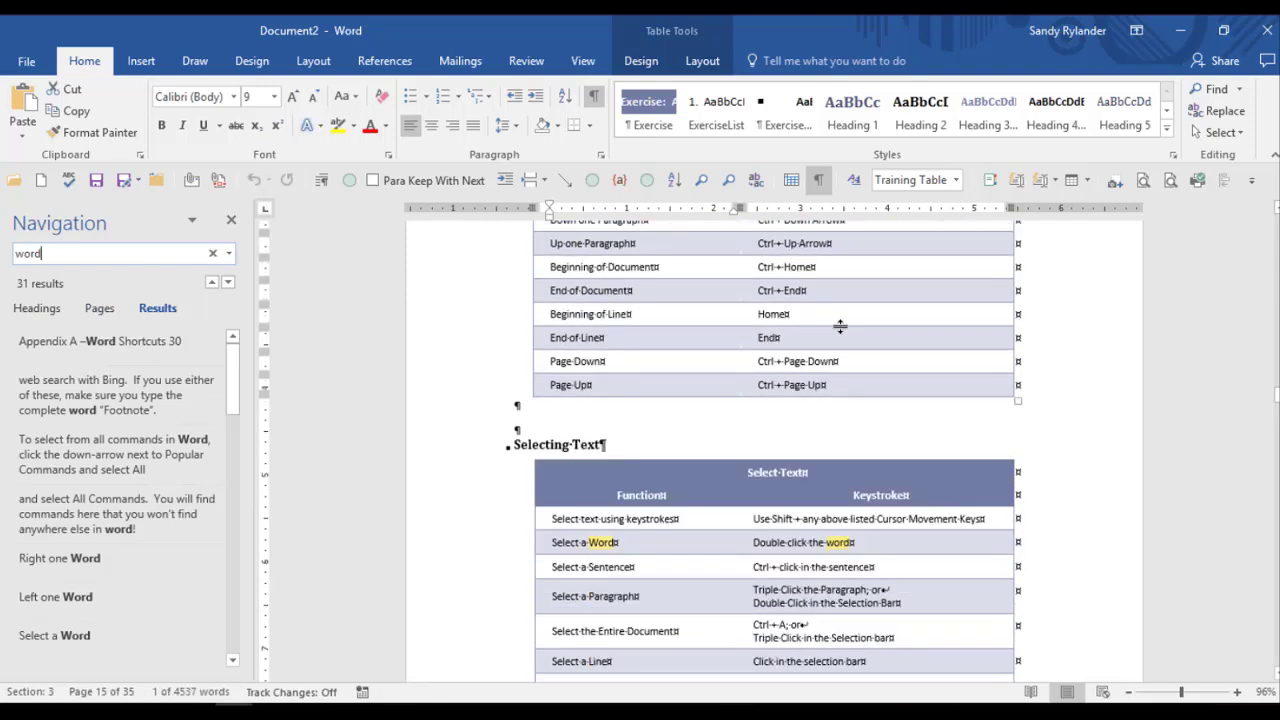
{"action": "scroll", "coordinate": [840, 326], "scroll_direction": "down", "scroll_amount": 6}
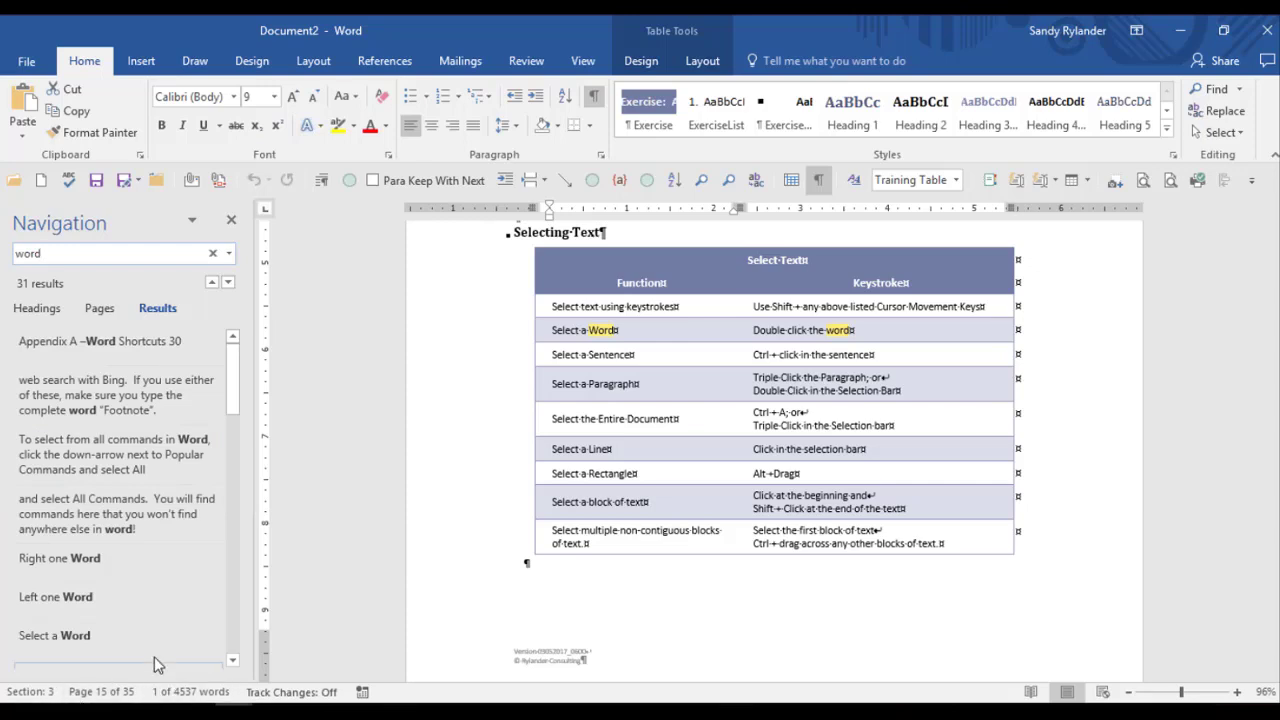
{"action": "left_click", "coordinate": [83, 449]}
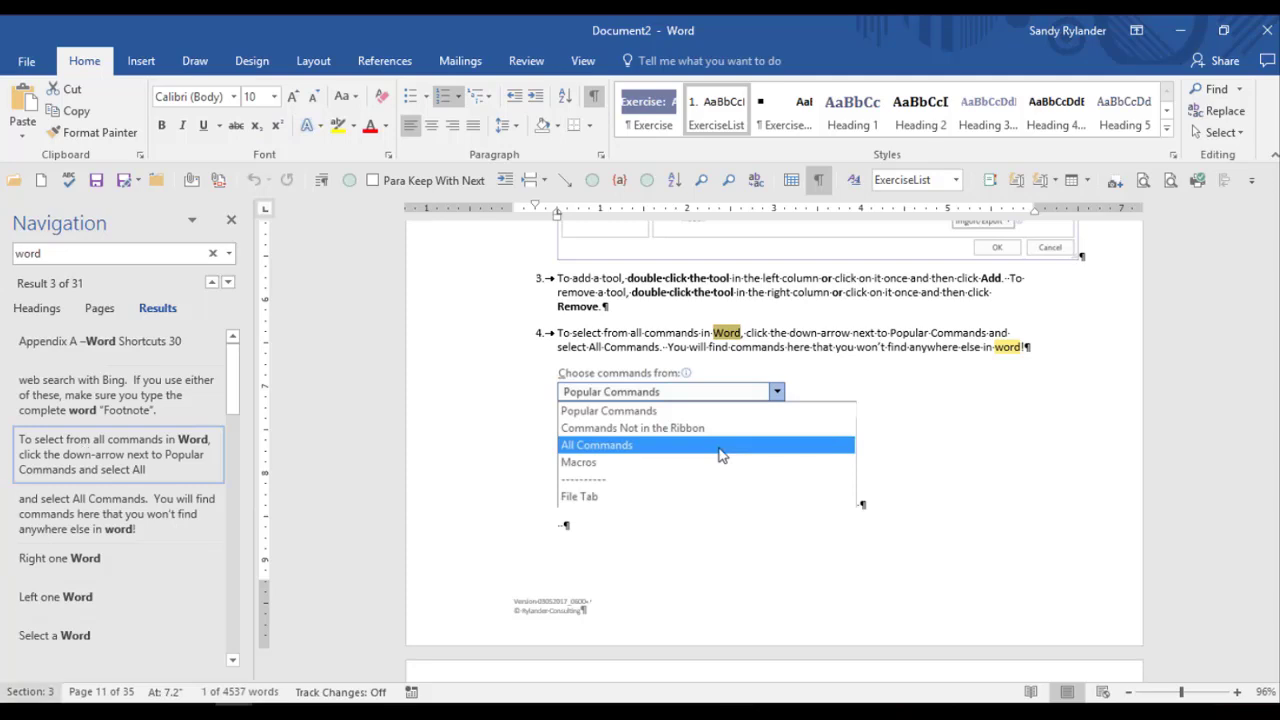
{"action": "left_click", "coordinate": [371, 306]}
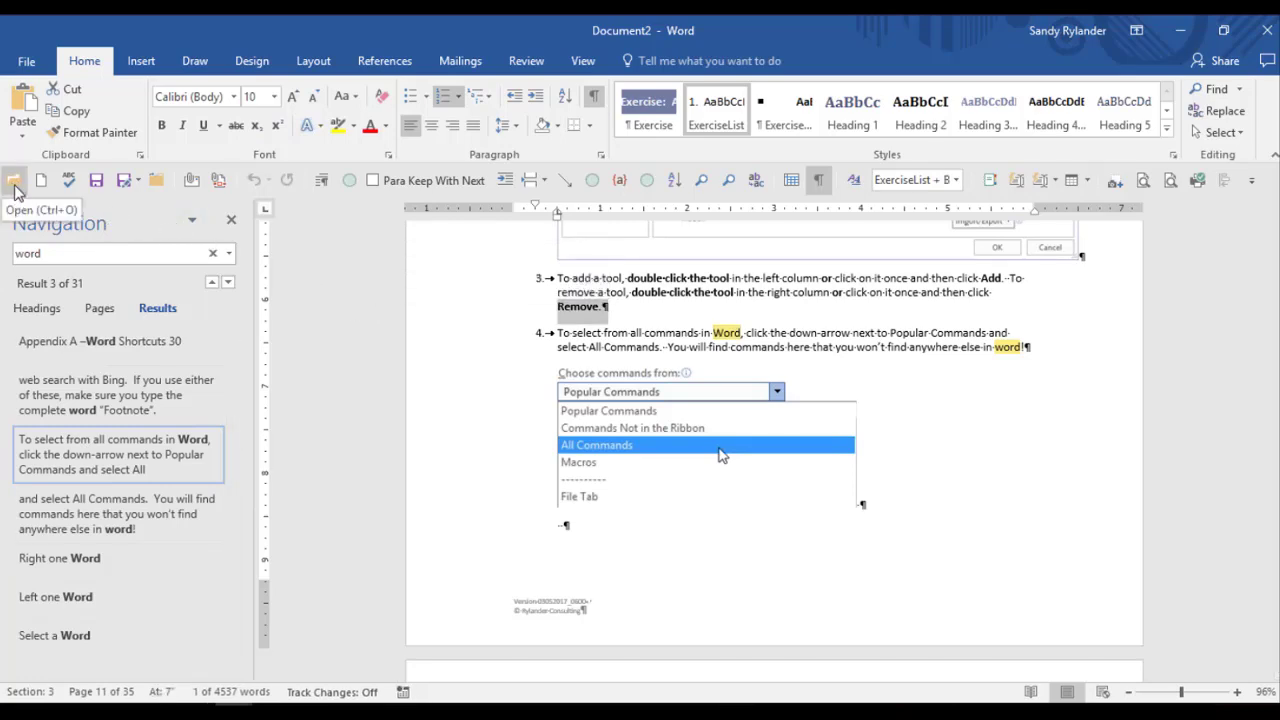
Step: View the document's Info page and return to the document, and browse the pinned and recent files available to open
{"action": "left_click", "coordinate": [5, 64]}
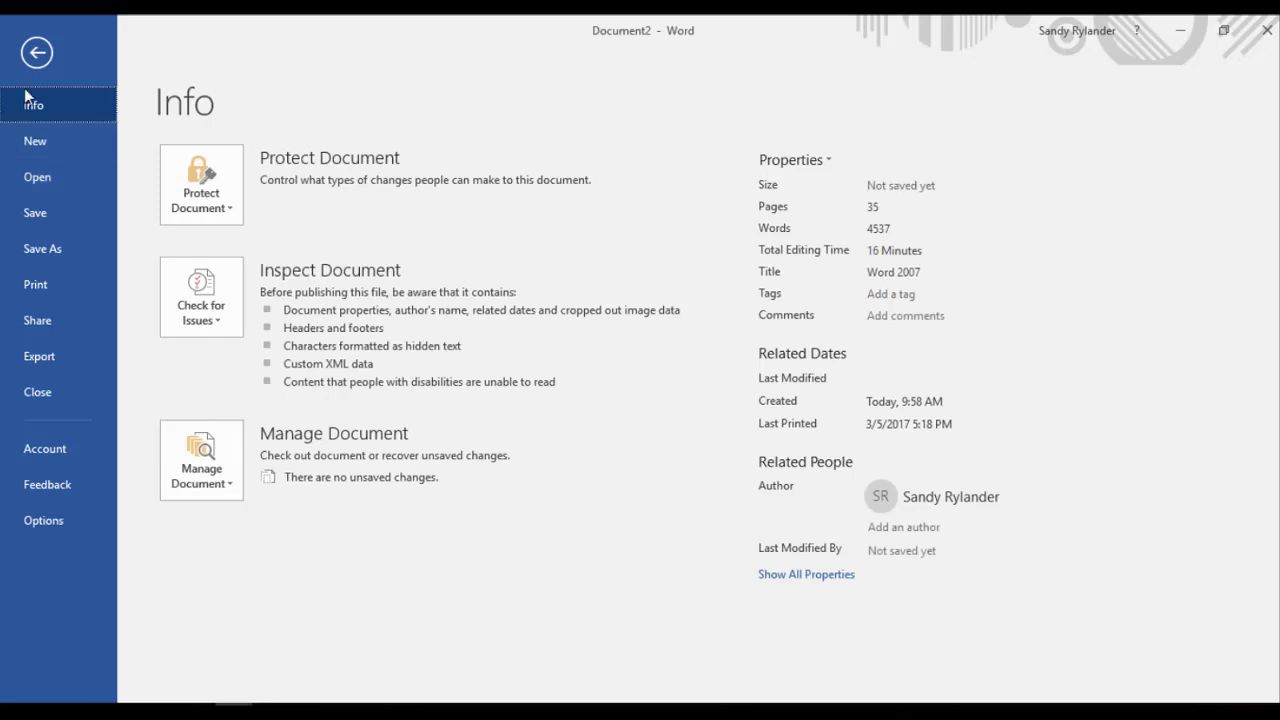
{"action": "left_click", "coordinate": [39, 60]}
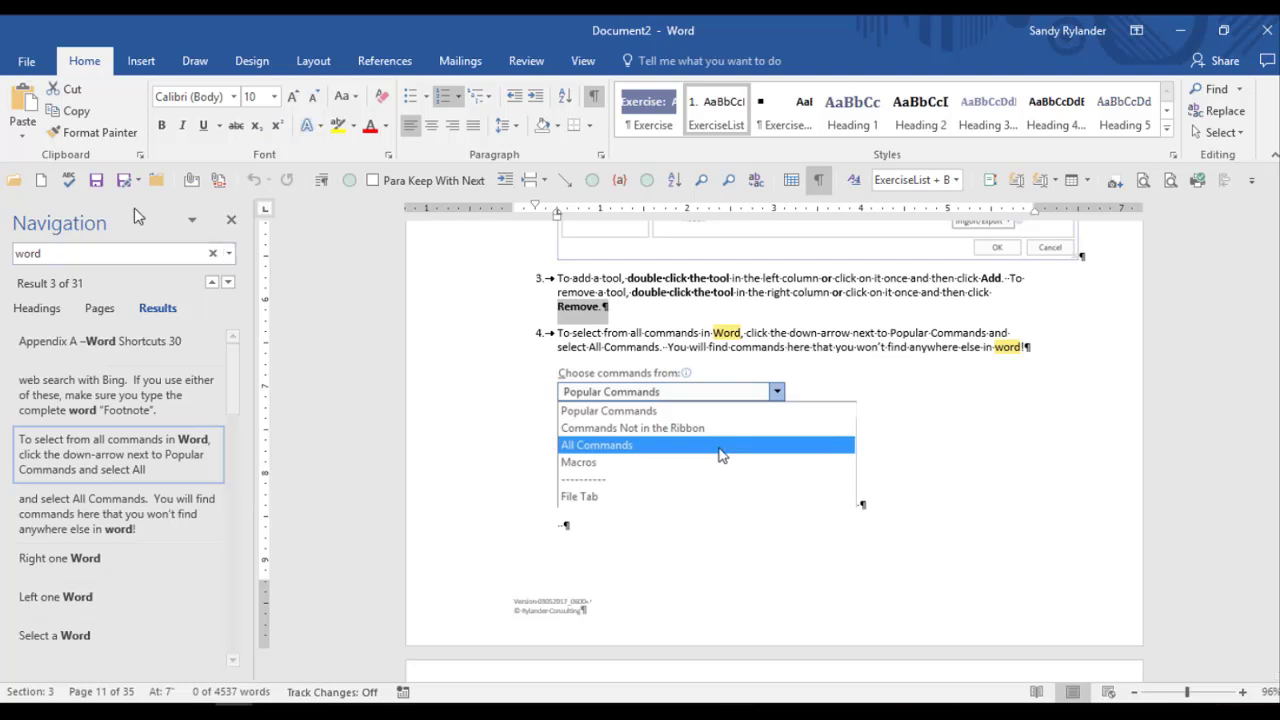
{"action": "left_click", "coordinate": [15, 186]}
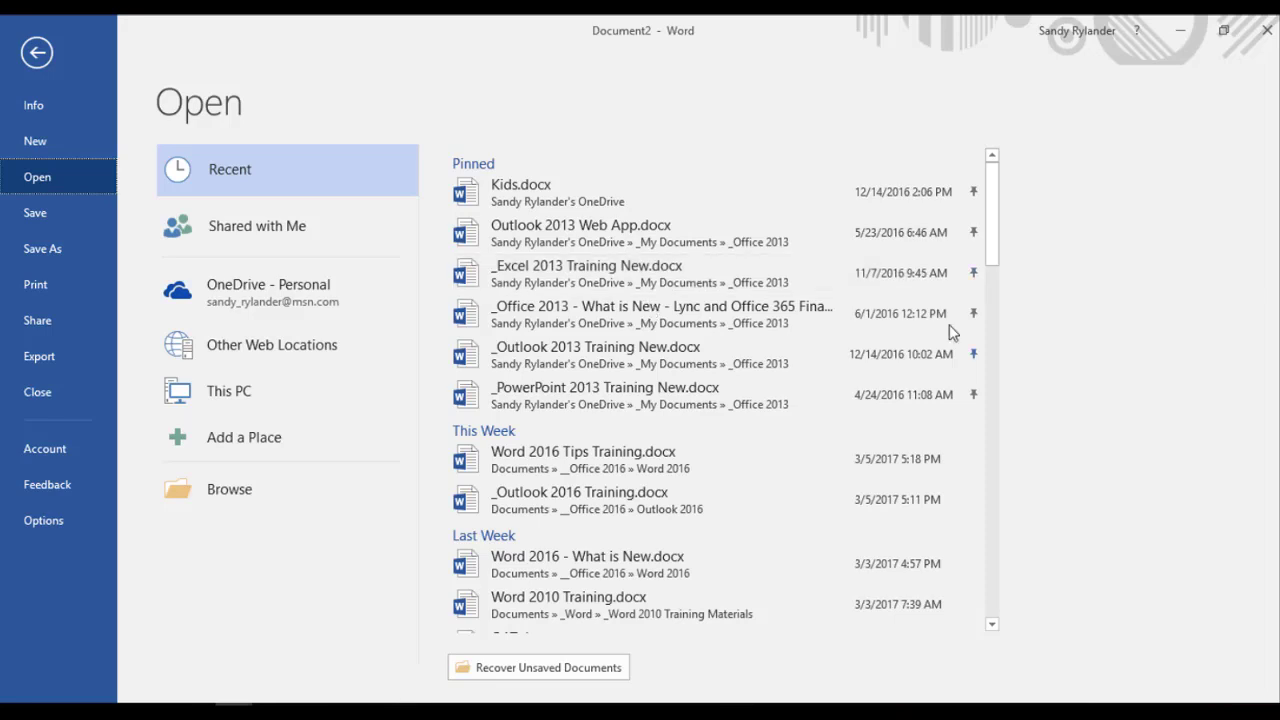
{"action": "scroll", "coordinate": [994, 251], "scroll_direction": "down", "scroll_amount": 1}
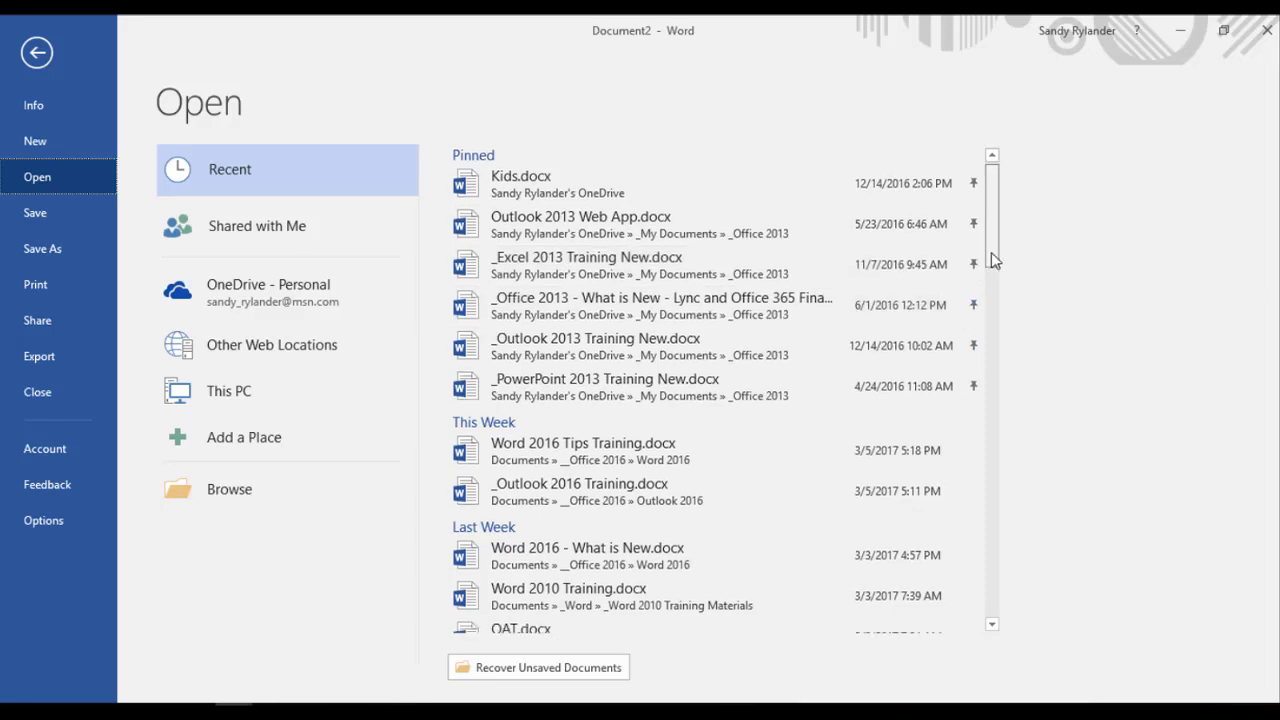
{"action": "left_click_drag", "start_coordinate": [991, 252], "coordinate": [991, 265]}
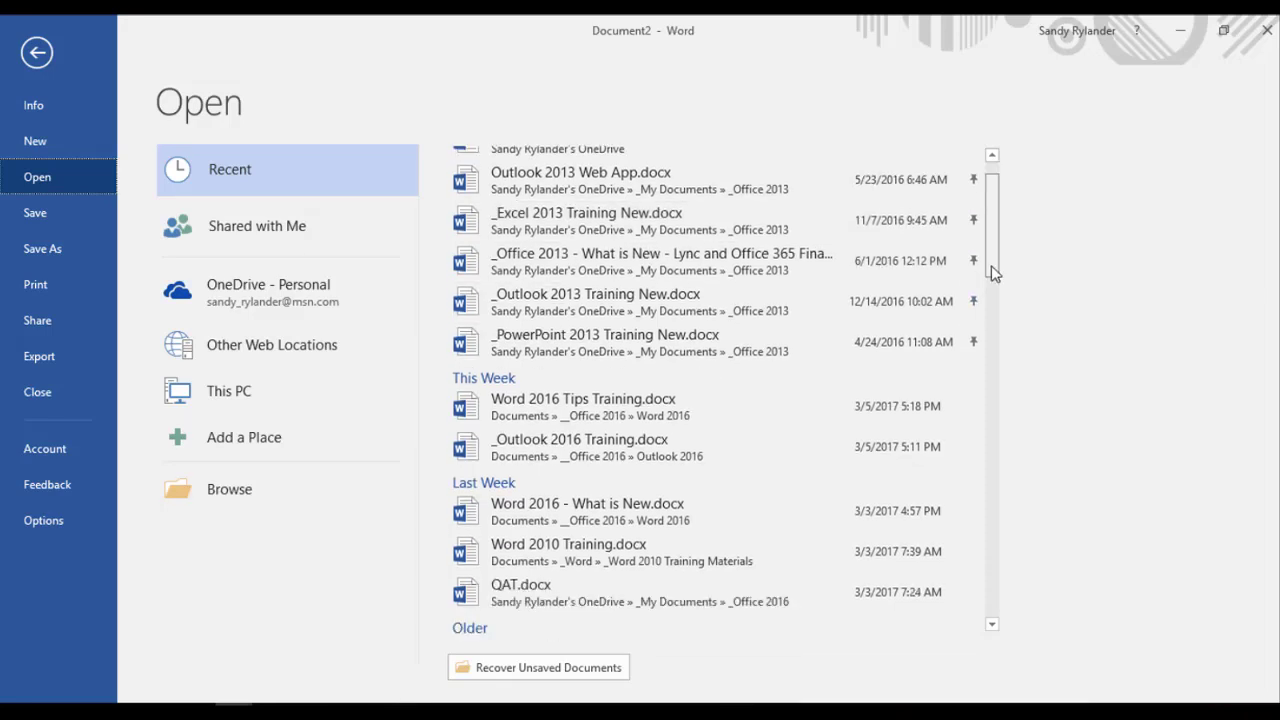
{"action": "left_click_drag", "start_coordinate": [993, 272], "coordinate": [1008, 214]}
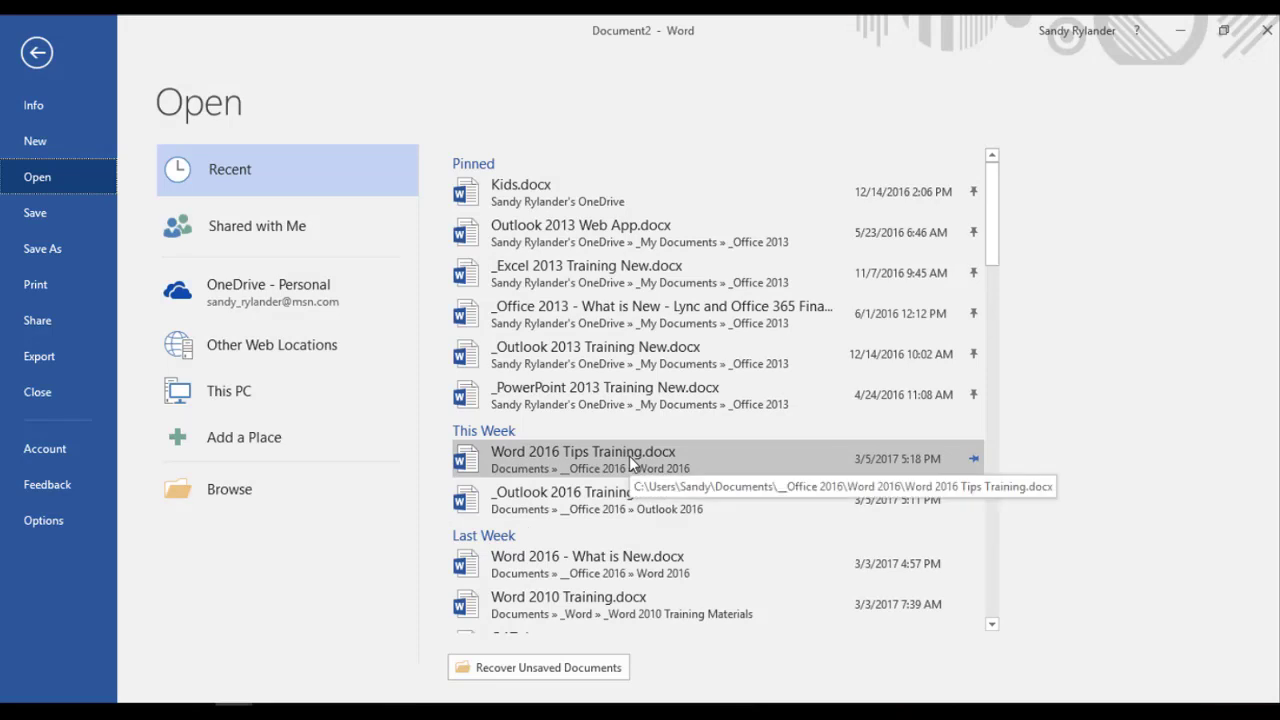
Step: Pin and unpin "Word 2016 Tips Training.docx" in the recent files, and unpin and repin "_Excel 2013 Training New.docx"
{"action": "left_click", "coordinate": [971, 463]}
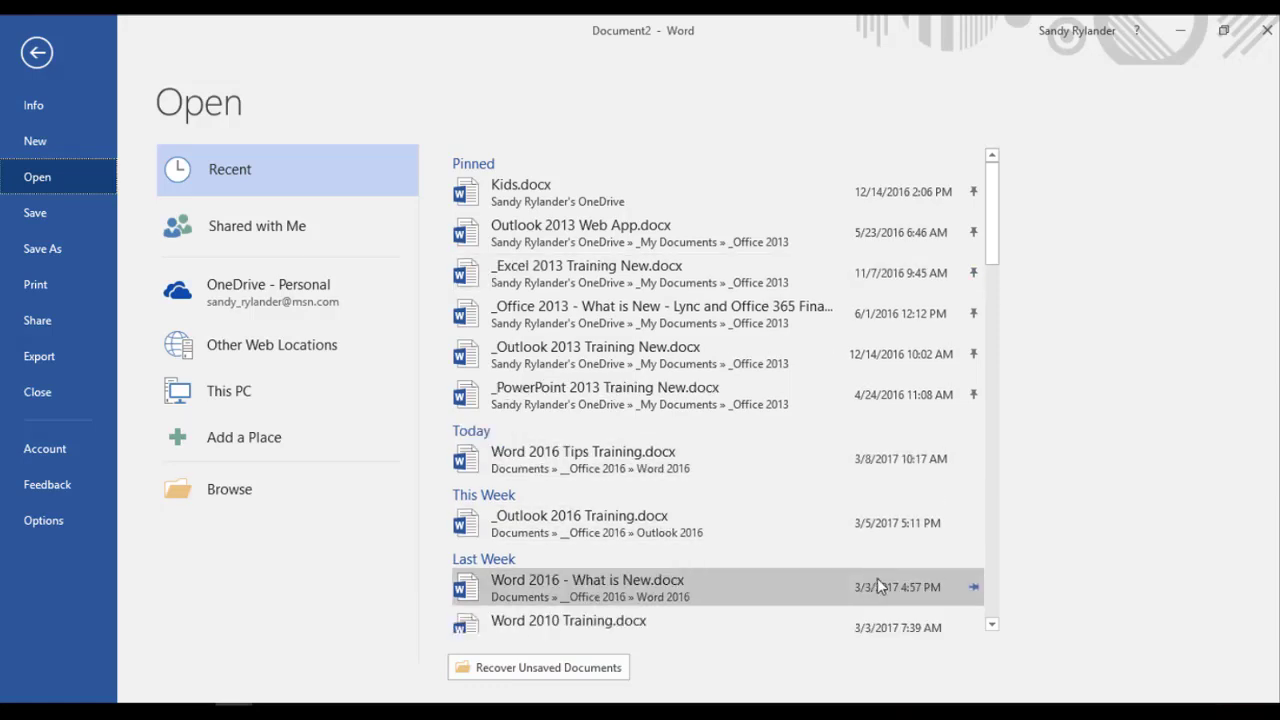
{"action": "left_click", "coordinate": [974, 274]}
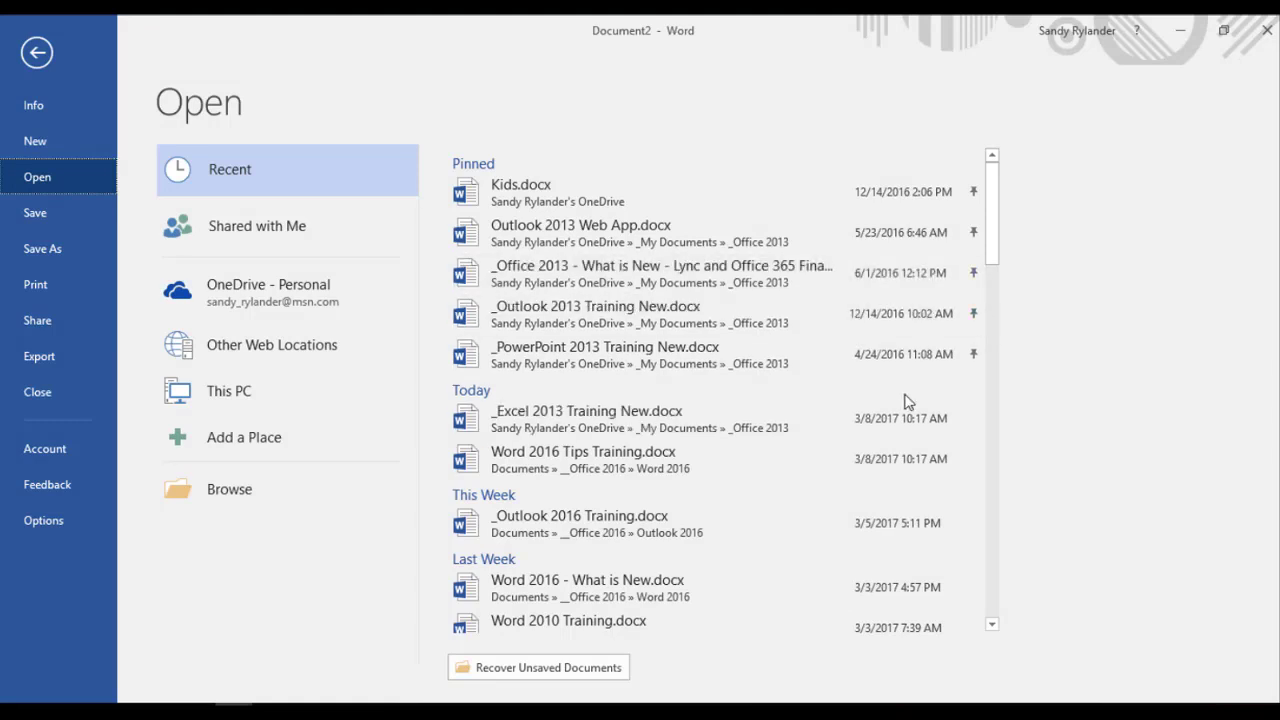
{"action": "left_click", "coordinate": [975, 421]}
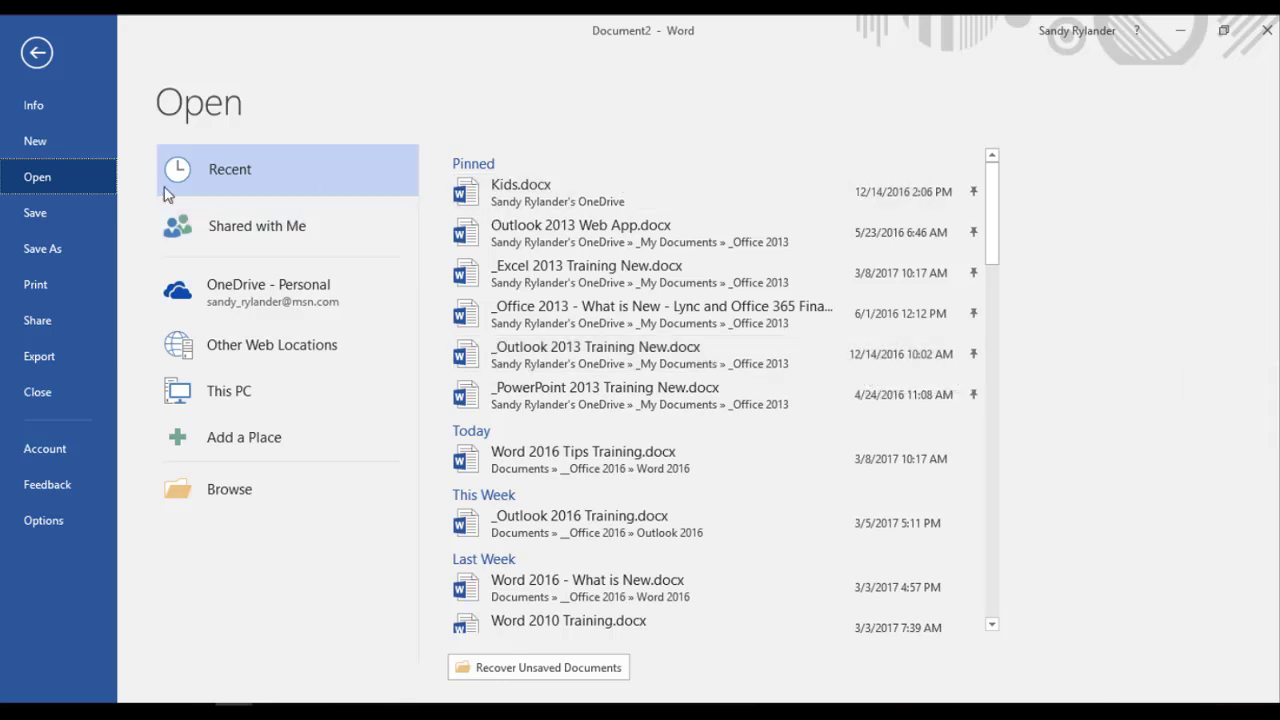
Step: Find and highlight the number of Recent Documents to show in Word's advanced Display options, and cancel the options dialog
{"action": "left_click", "coordinate": [51, 518]}
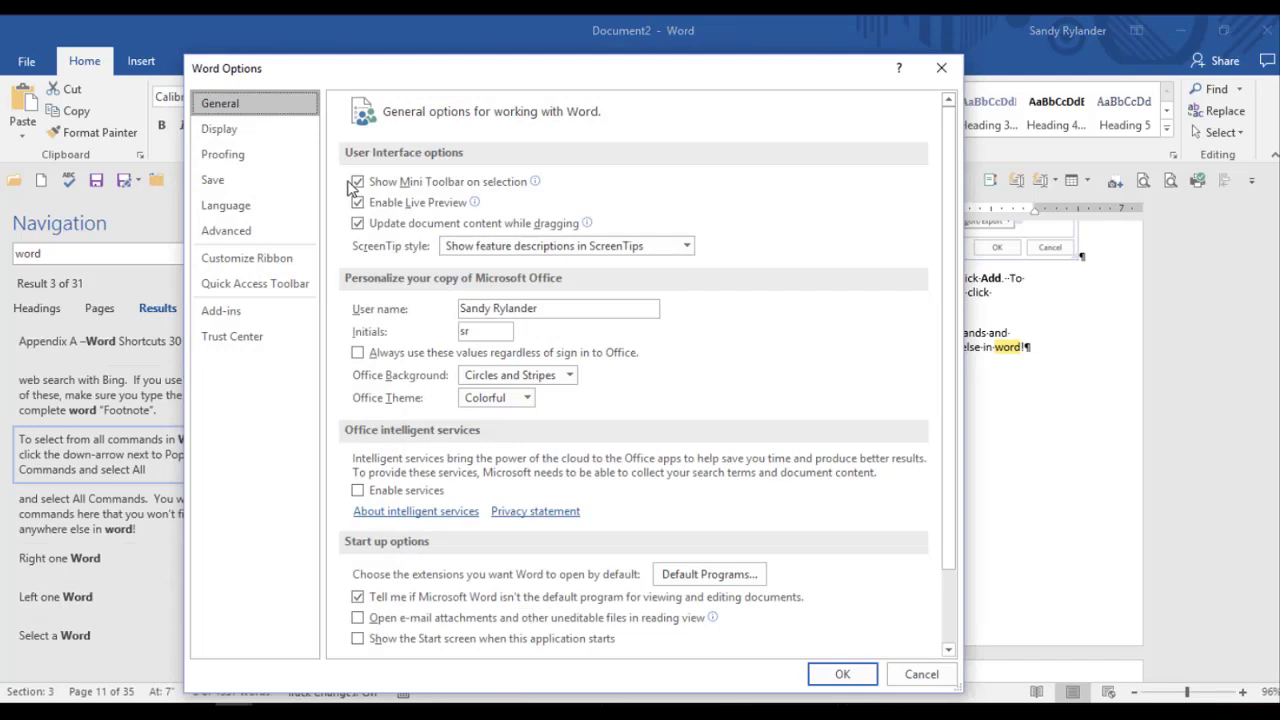
{"action": "left_click", "coordinate": [228, 233]}
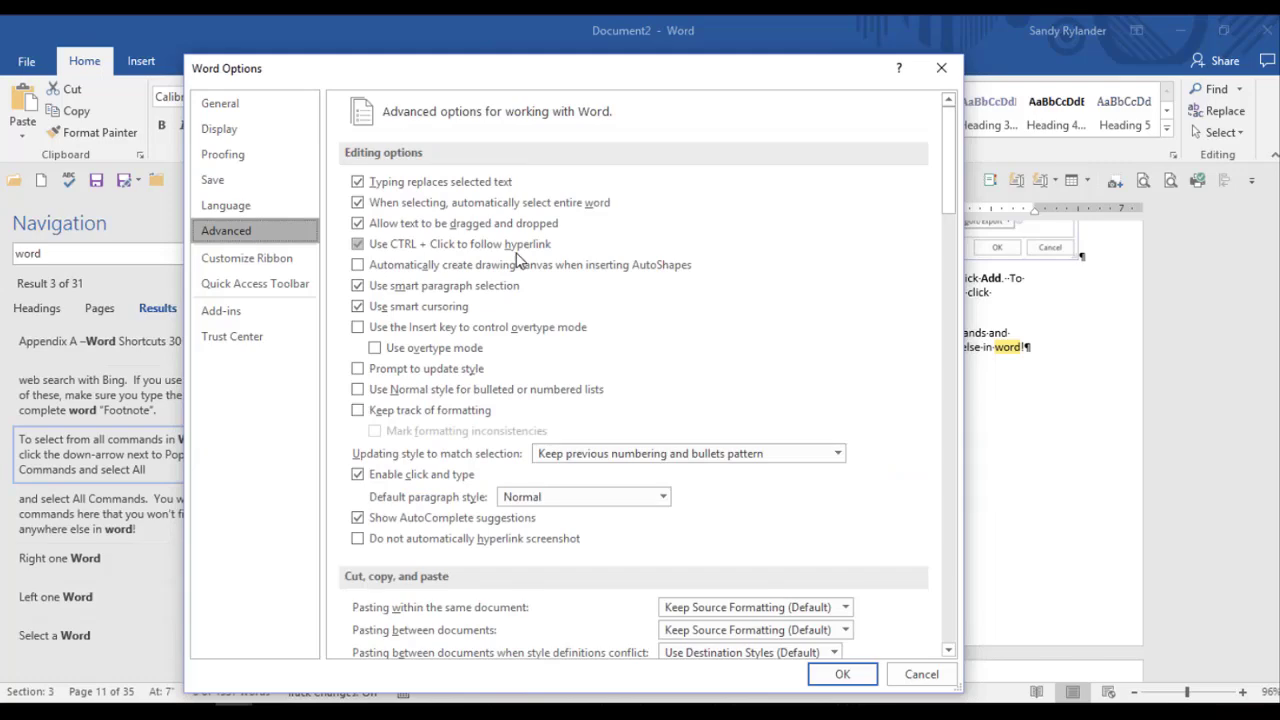
{"action": "scroll", "coordinate": [519, 262], "scroll_direction": "down", "scroll_amount": 1}
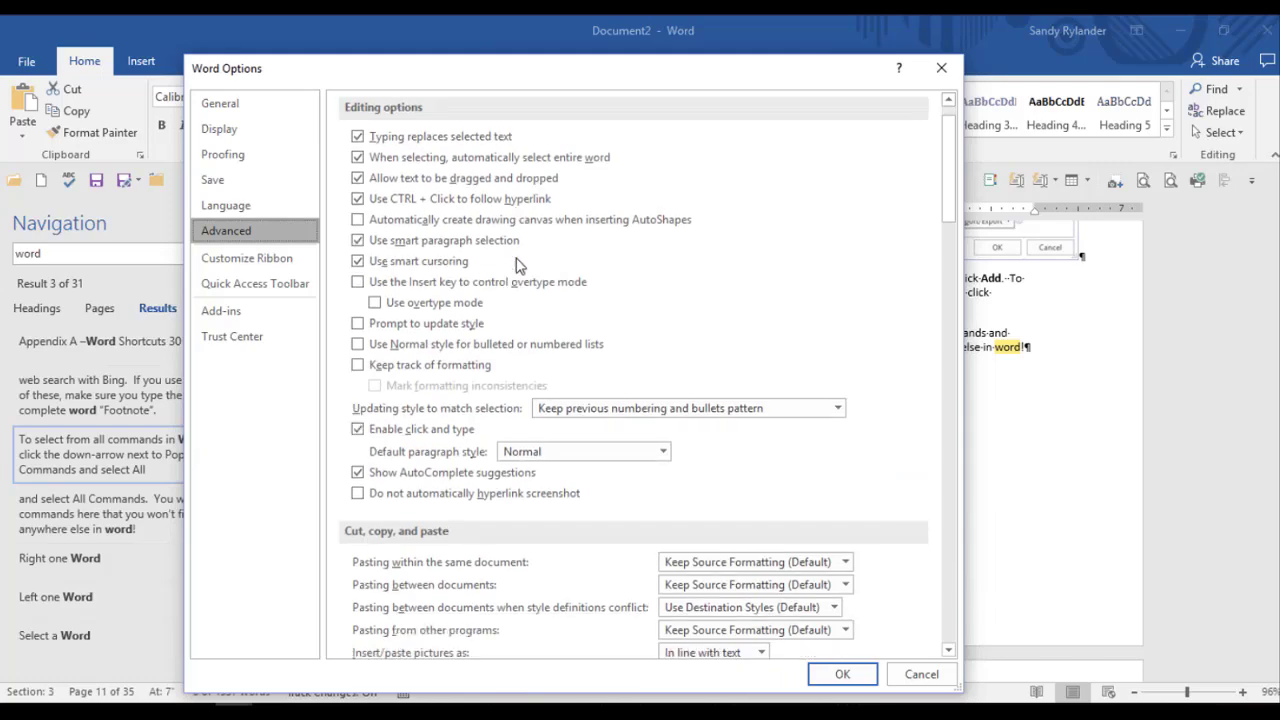
{"action": "scroll", "coordinate": [519, 265], "scroll_direction": "down", "scroll_amount": 5}
{"action": "scroll", "coordinate": [519, 270], "scroll_direction": "down", "scroll_amount": 8}
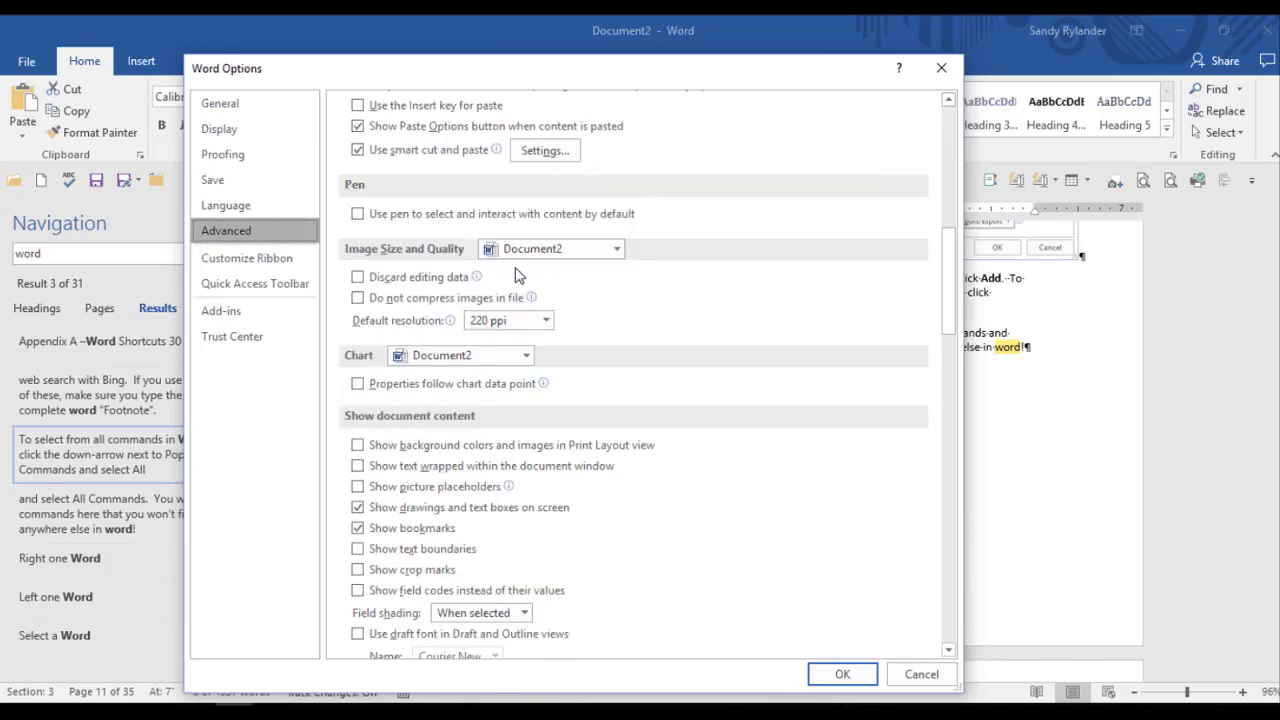
{"action": "scroll", "coordinate": [519, 276], "scroll_direction": "down", "scroll_amount": 9}
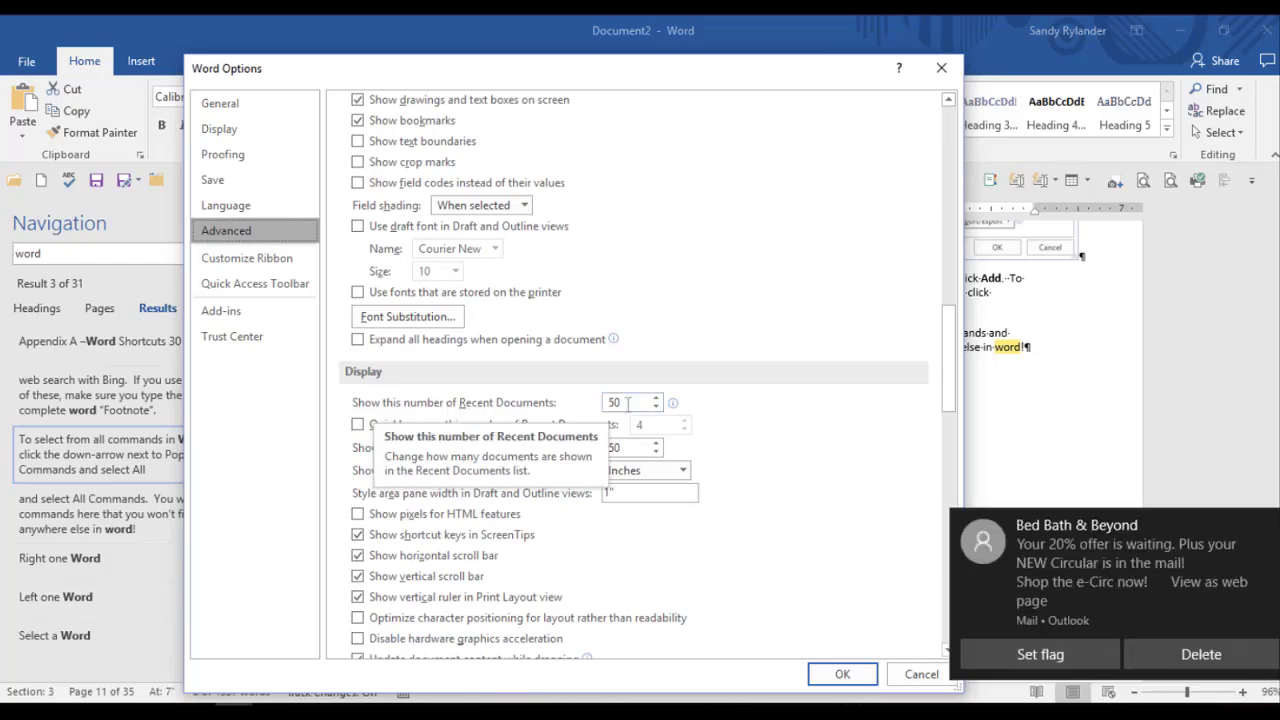
{"action": "left_click_drag", "start_coordinate": [627, 402], "coordinate": [583, 404]}
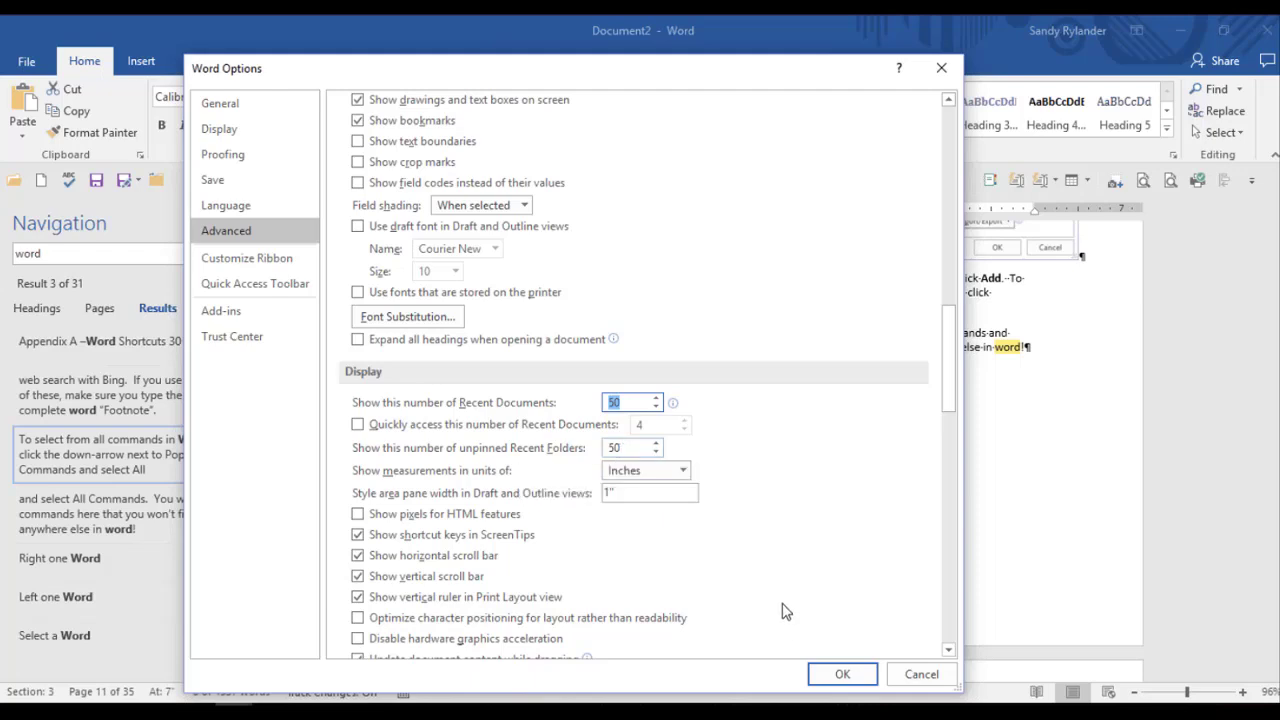
{"action": "left_click", "coordinate": [922, 675]}
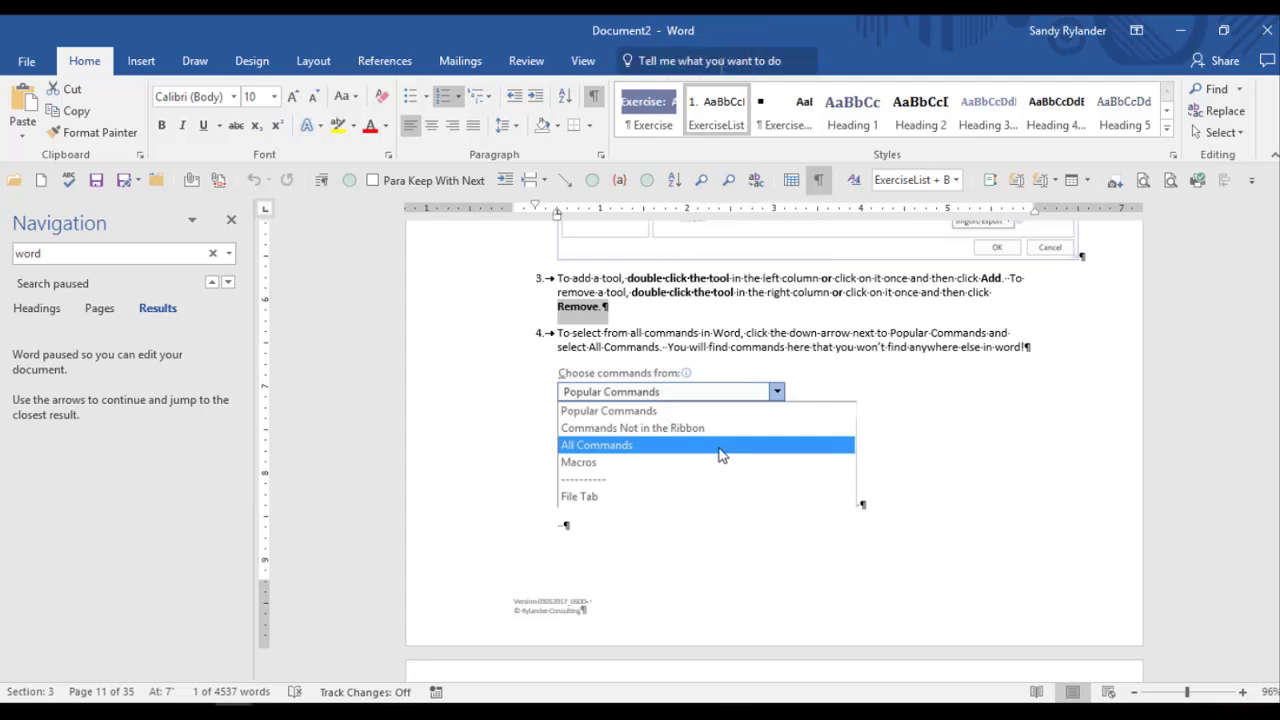
Step: Look up "footnote" with Tell Me to display the matching commands
{"action": "left_click", "coordinate": [721, 60]}
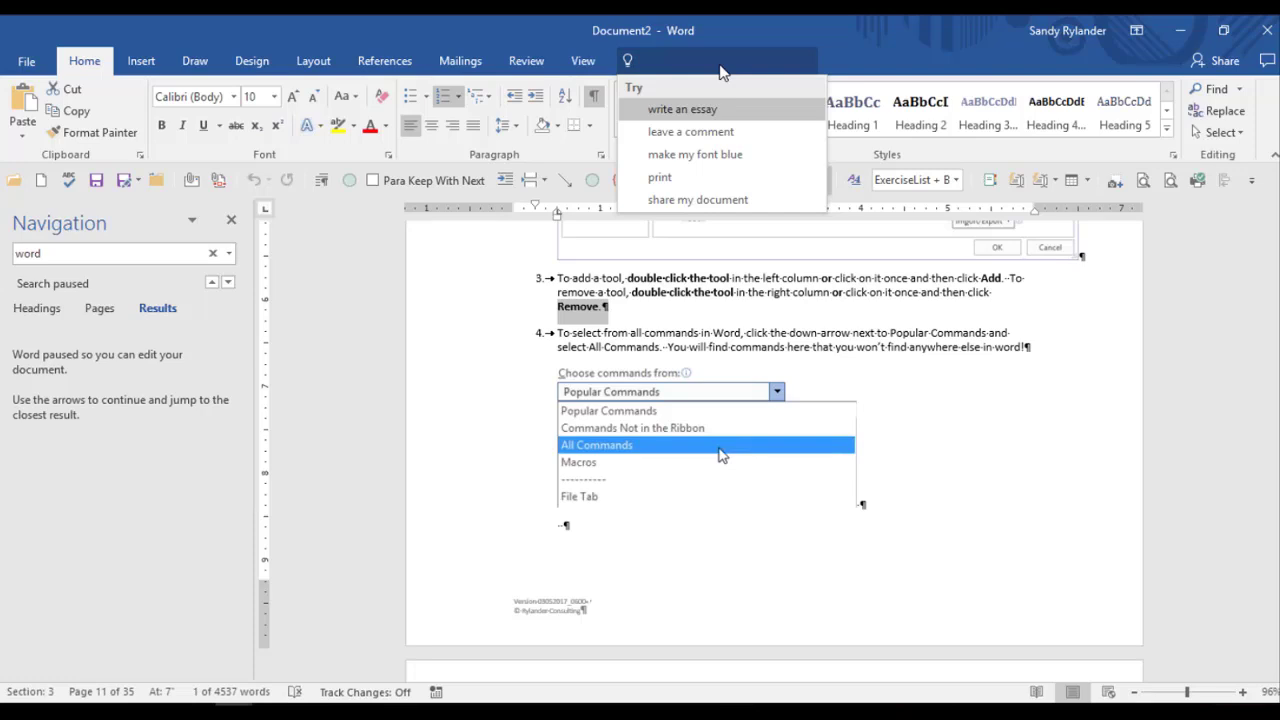
{"action": "type", "text": "f"}
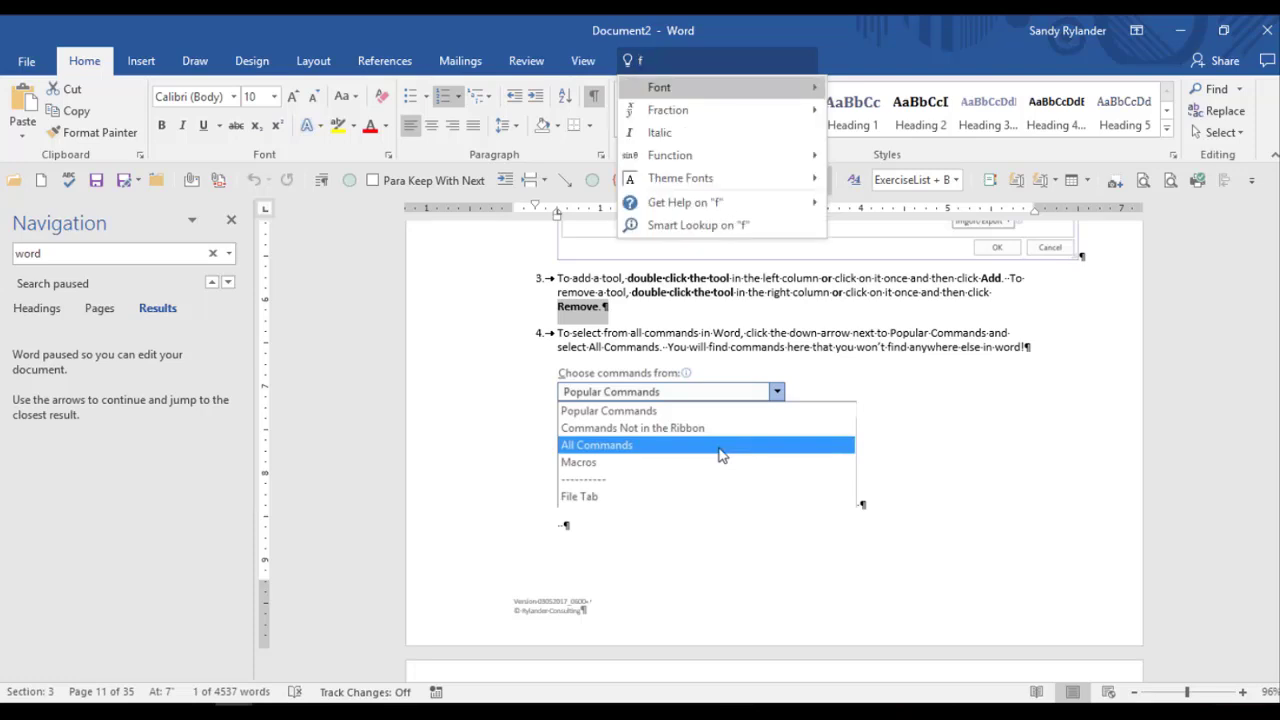
{"action": "type", "text": "oo"}
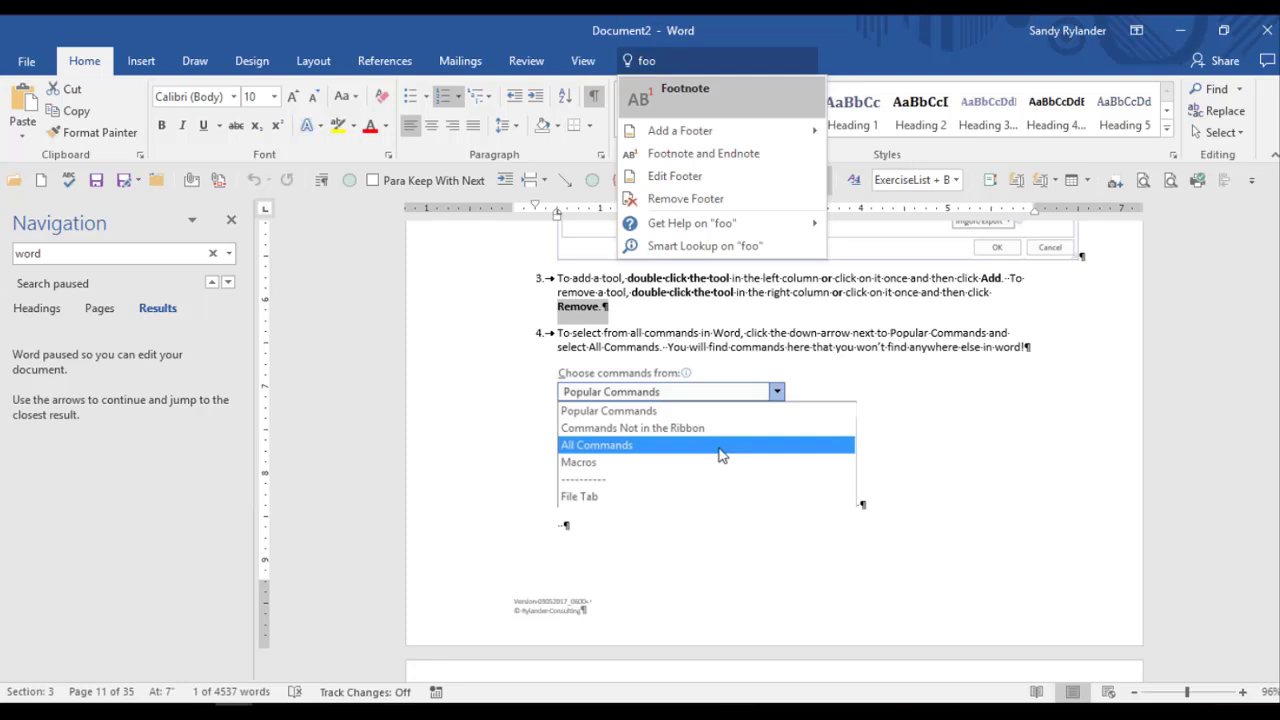
{"action": "type", "text": "tnote"}
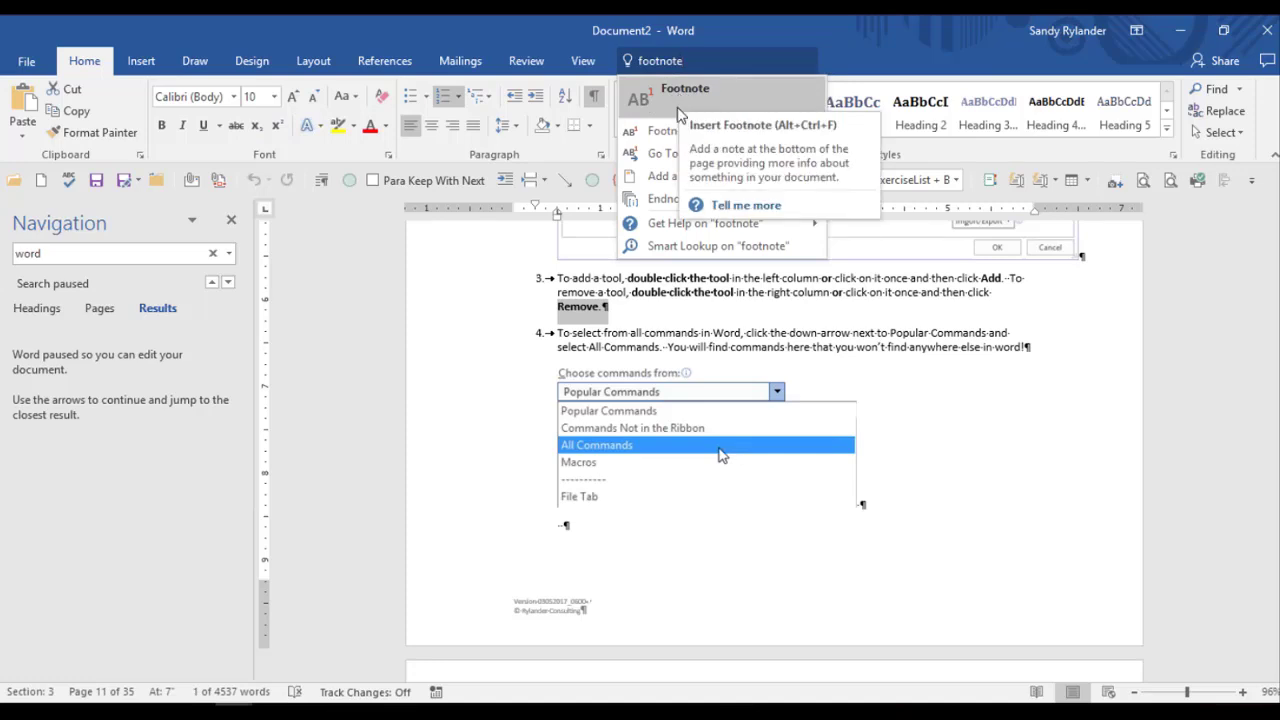
Step: Run Smart Lookup on "footnote" and decline to turn on intelligent services
{"action": "mouse_move", "coordinate": [677, 229]}
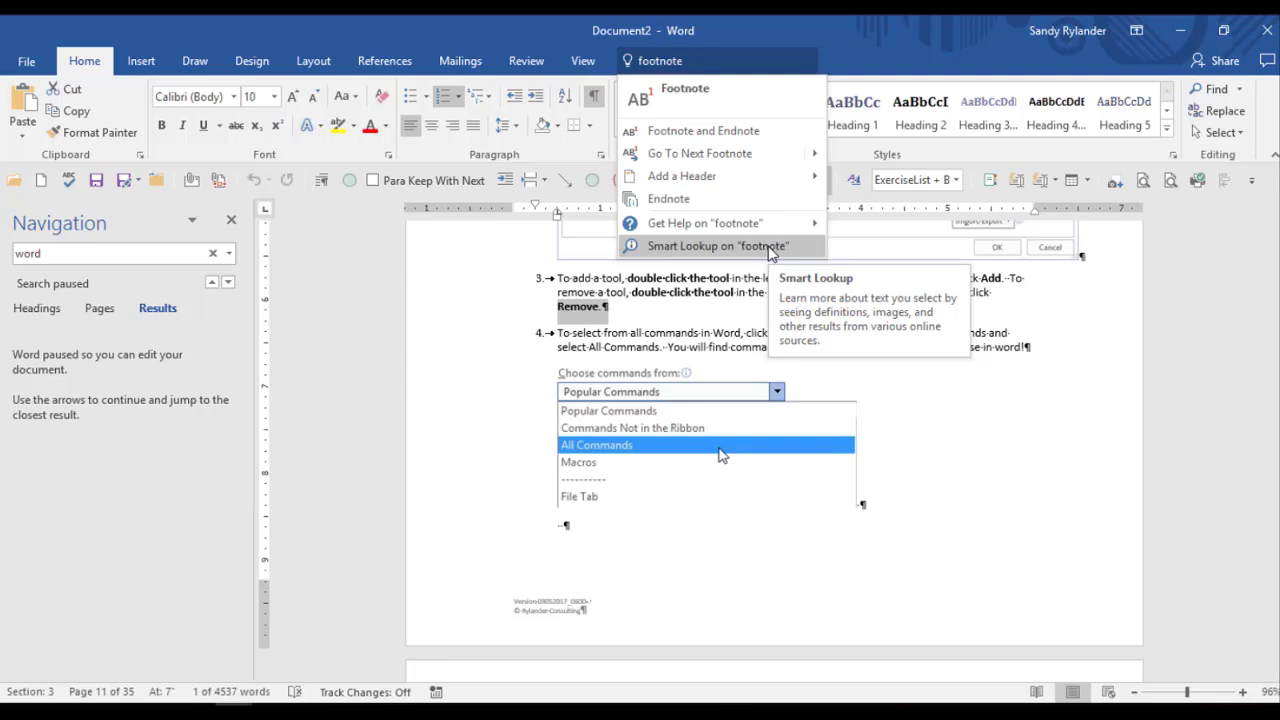
{"action": "left_click", "coordinate": [770, 247]}
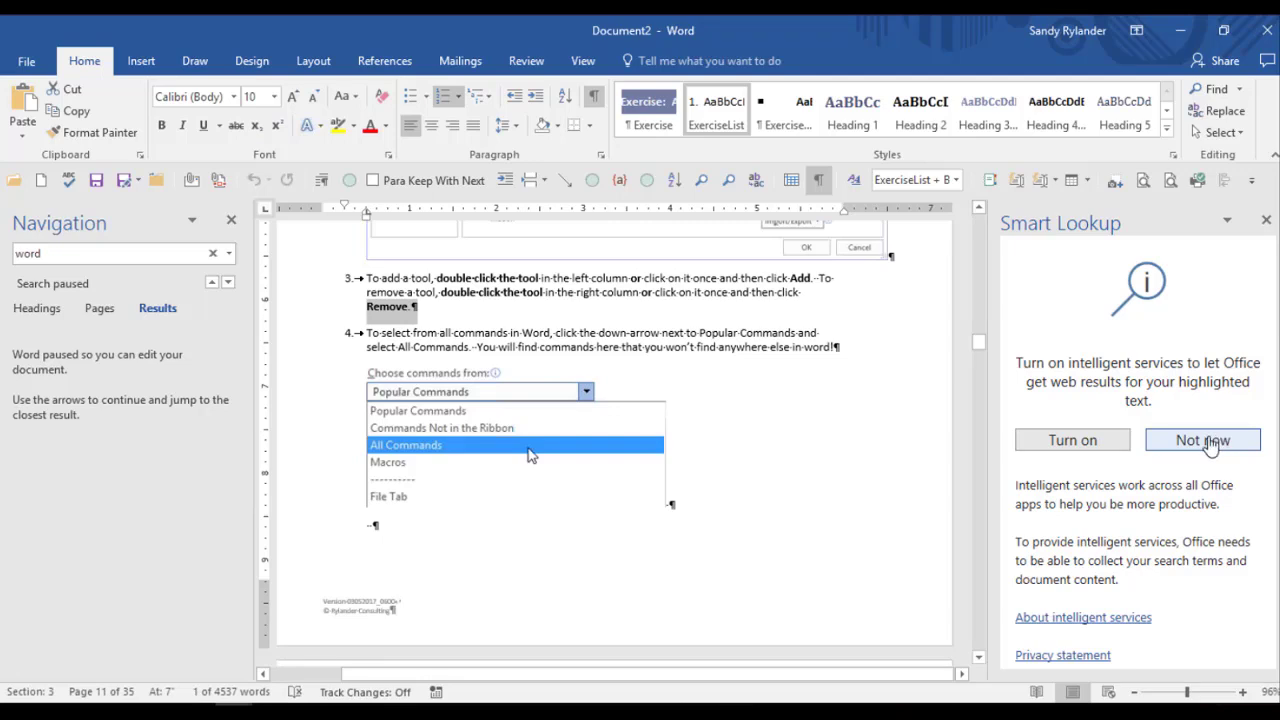
{"action": "left_click", "coordinate": [1206, 441]}
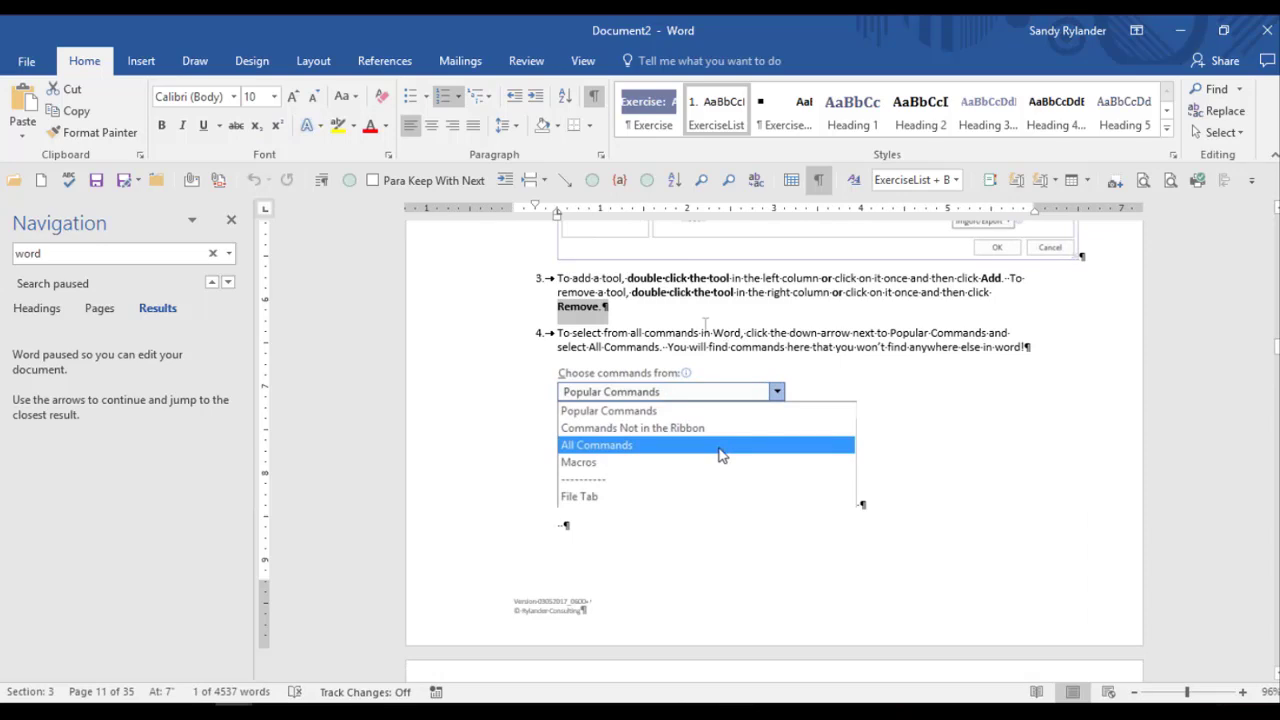
Step: Show the Tell Me suggestions and the shortcut menu for "Word" in item 4, dismissing each without choosing a command
{"action": "left_click", "coordinate": [705, 328]}
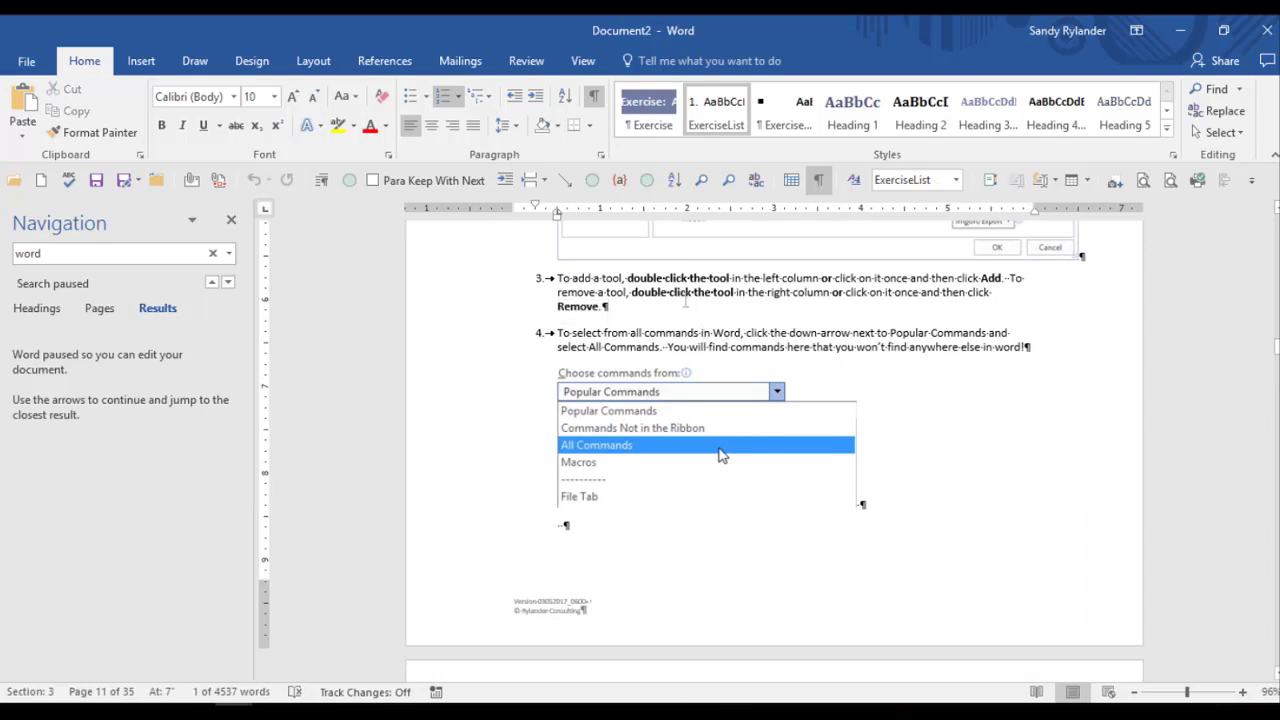
{"action": "left_click", "coordinate": [707, 62]}
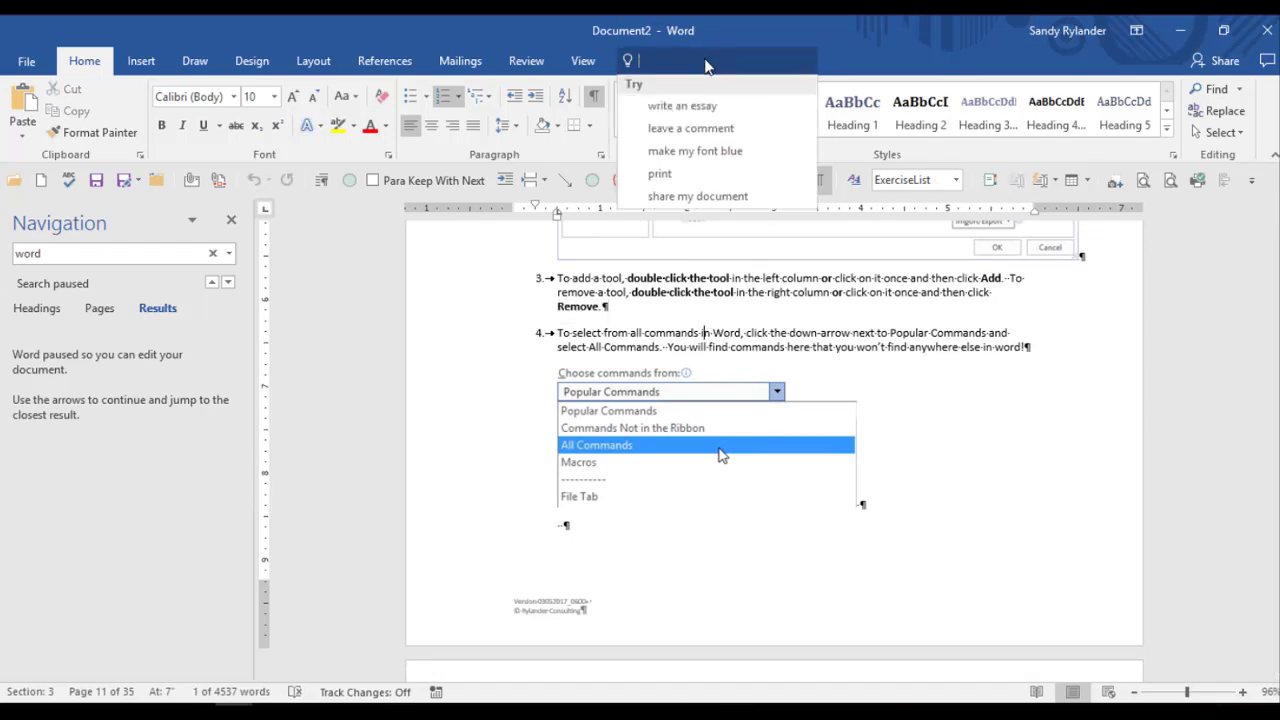
{"action": "left_click", "coordinate": [654, 278]}
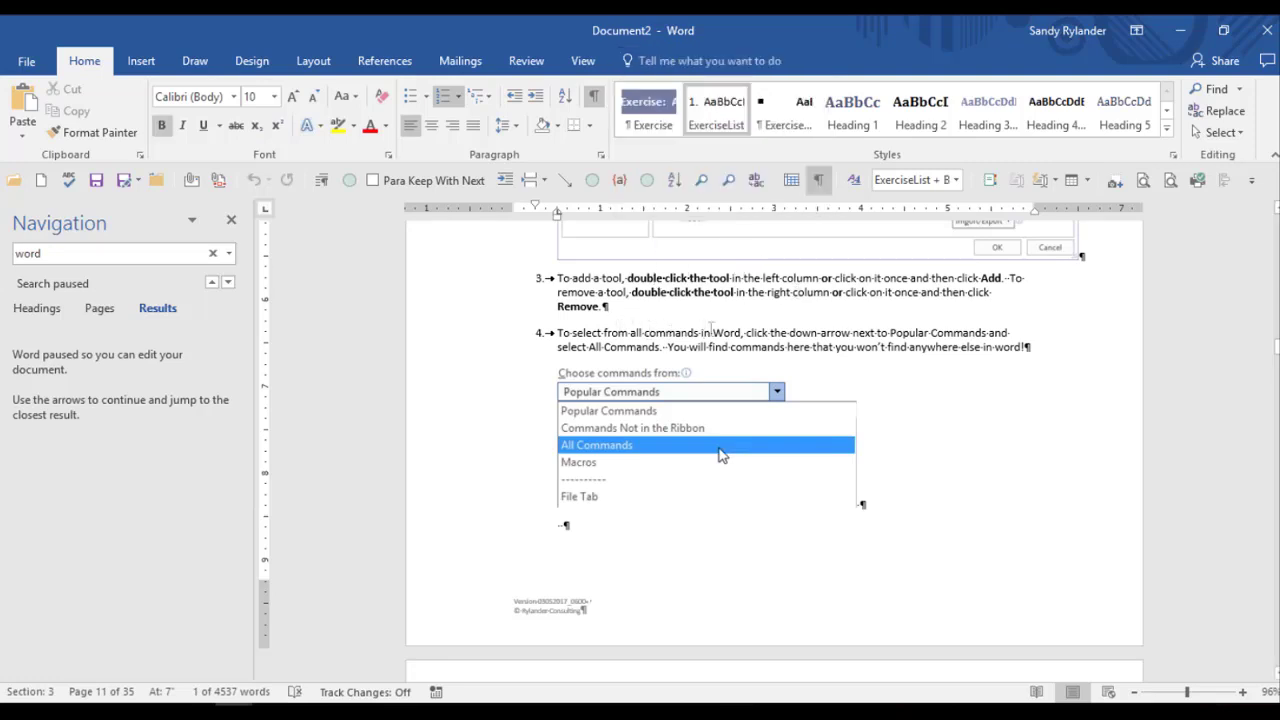
{"action": "left_click", "coordinate": [716, 331]}
{"action": "right_click", "coordinate": [720, 332]}
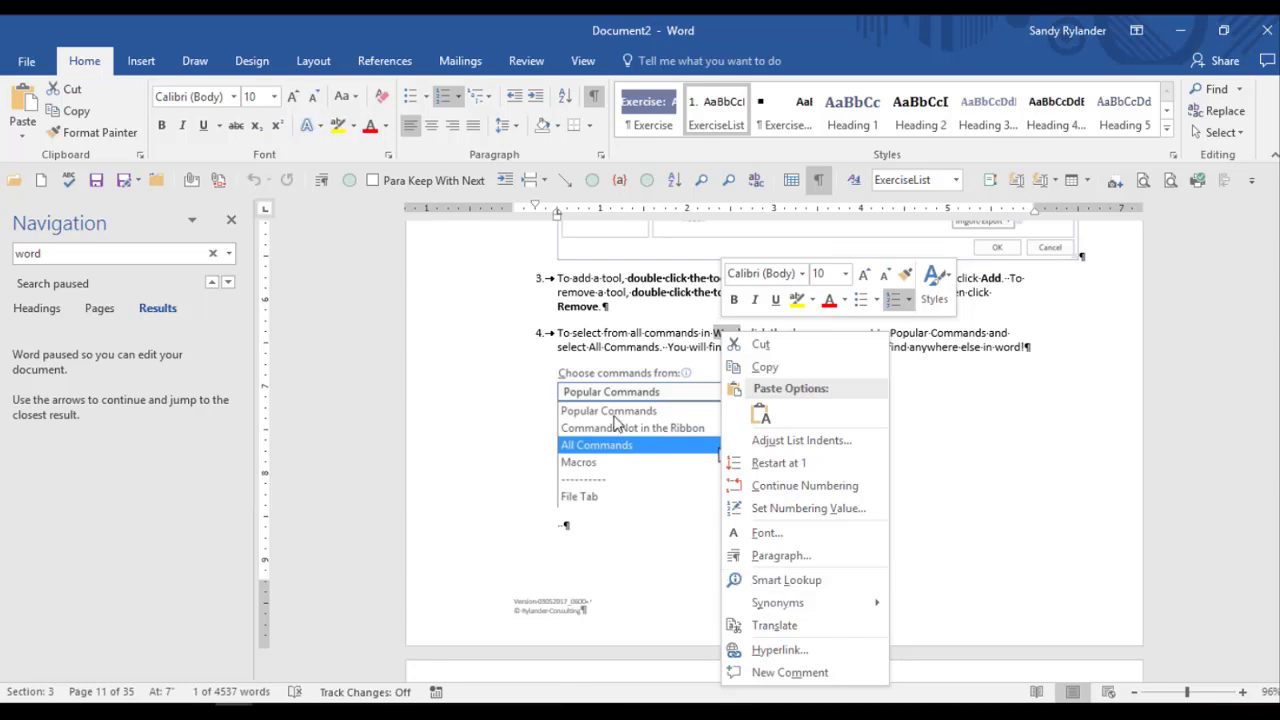
{"action": "key", "text": "Escape"}
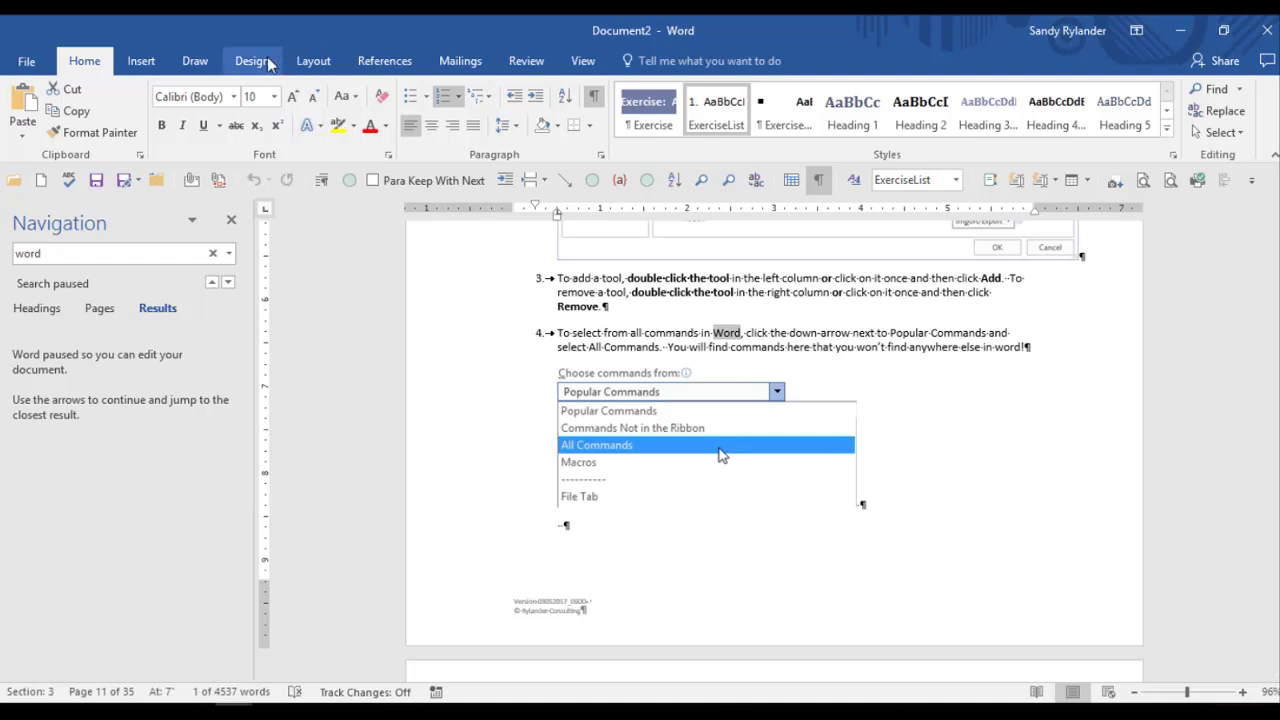
Step: Browse the commands on the ribbon tabs from Home through to Layout
{"action": "scroll", "coordinate": [267, 56], "scroll_direction": "down", "scroll_amount": 1}
{"action": "scroll", "coordinate": [267, 56], "scroll_direction": "down", "scroll_amount": 1}
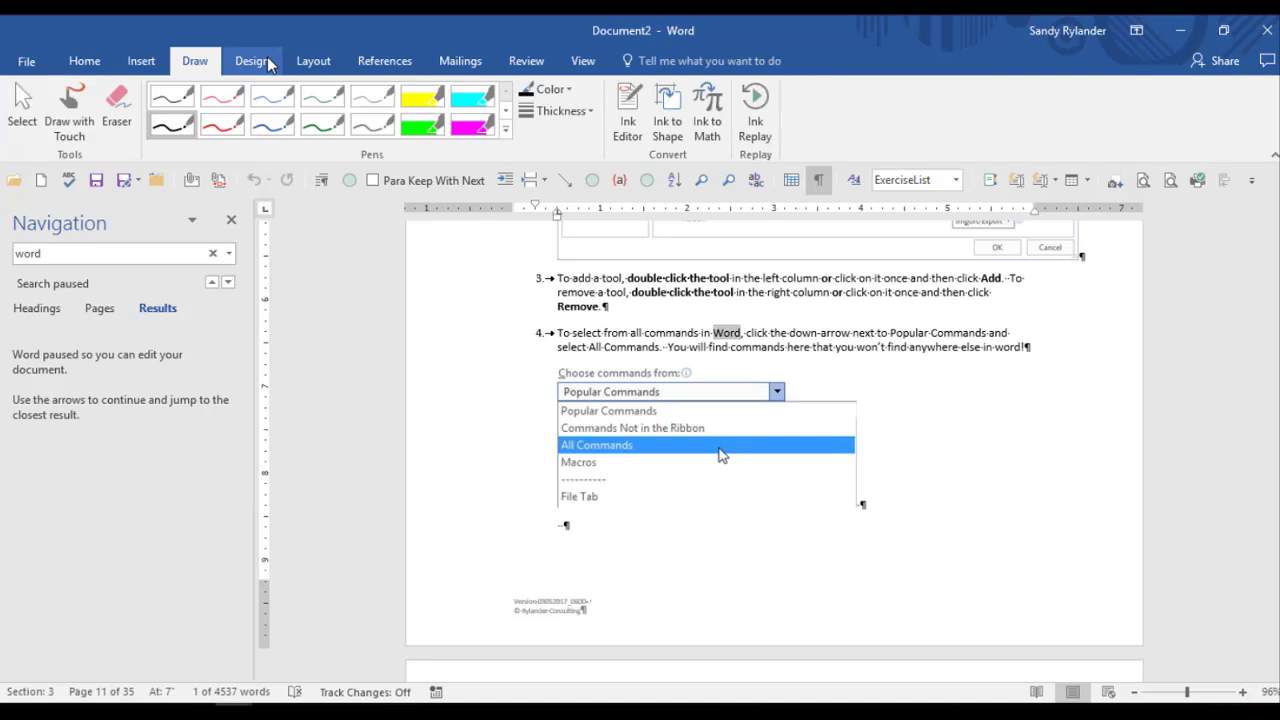
{"action": "scroll", "coordinate": [267, 56], "scroll_direction": "down", "scroll_amount": 2}
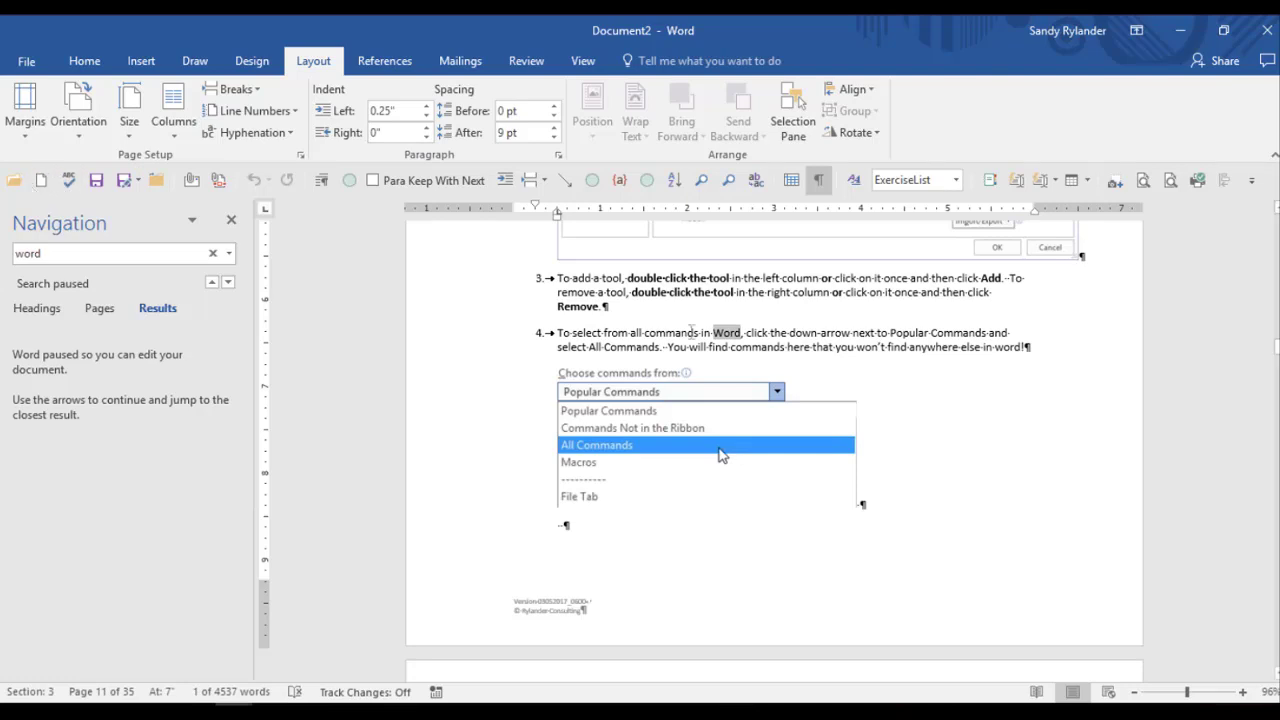
Step: Move the Quick Access Toolbar above the ribbon and back below it, and return from the Open page to the document
{"action": "right_click", "coordinate": [576, 174]}
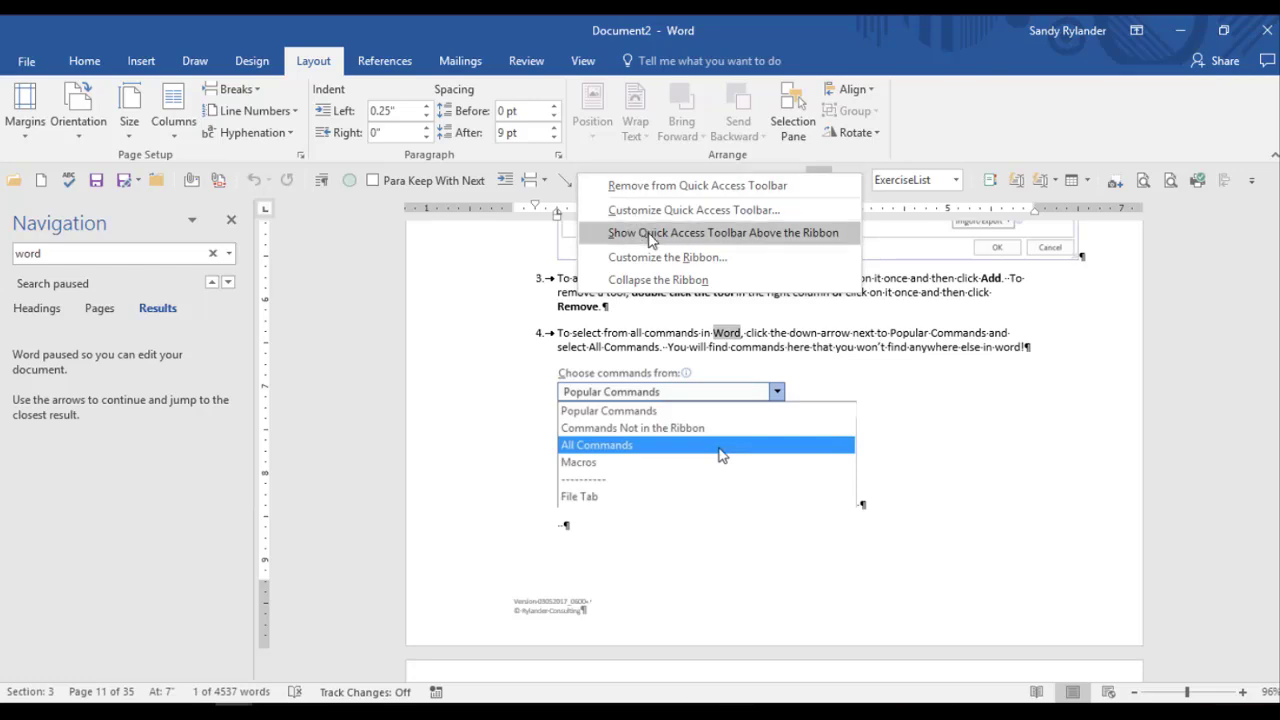
{"action": "key", "text": "Escape"}
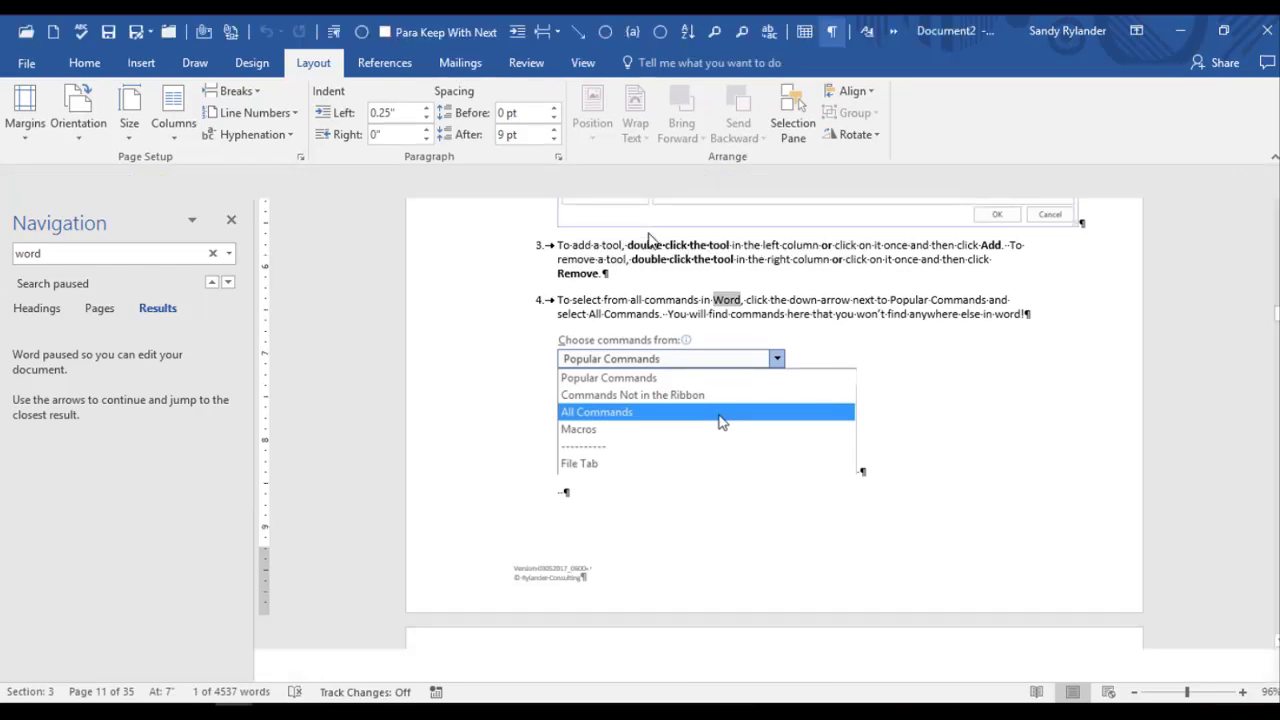
{"action": "left_click", "coordinate": [648, 228]}
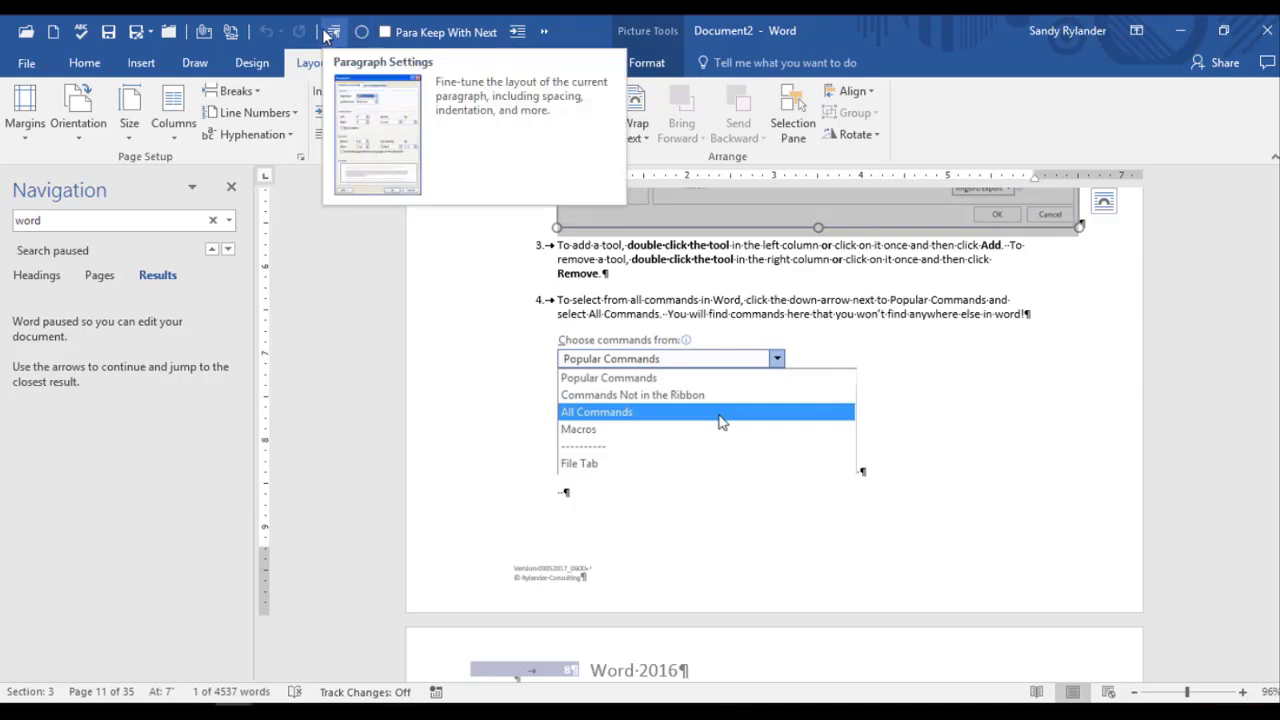
{"action": "left_click", "coordinate": [243, 37]}
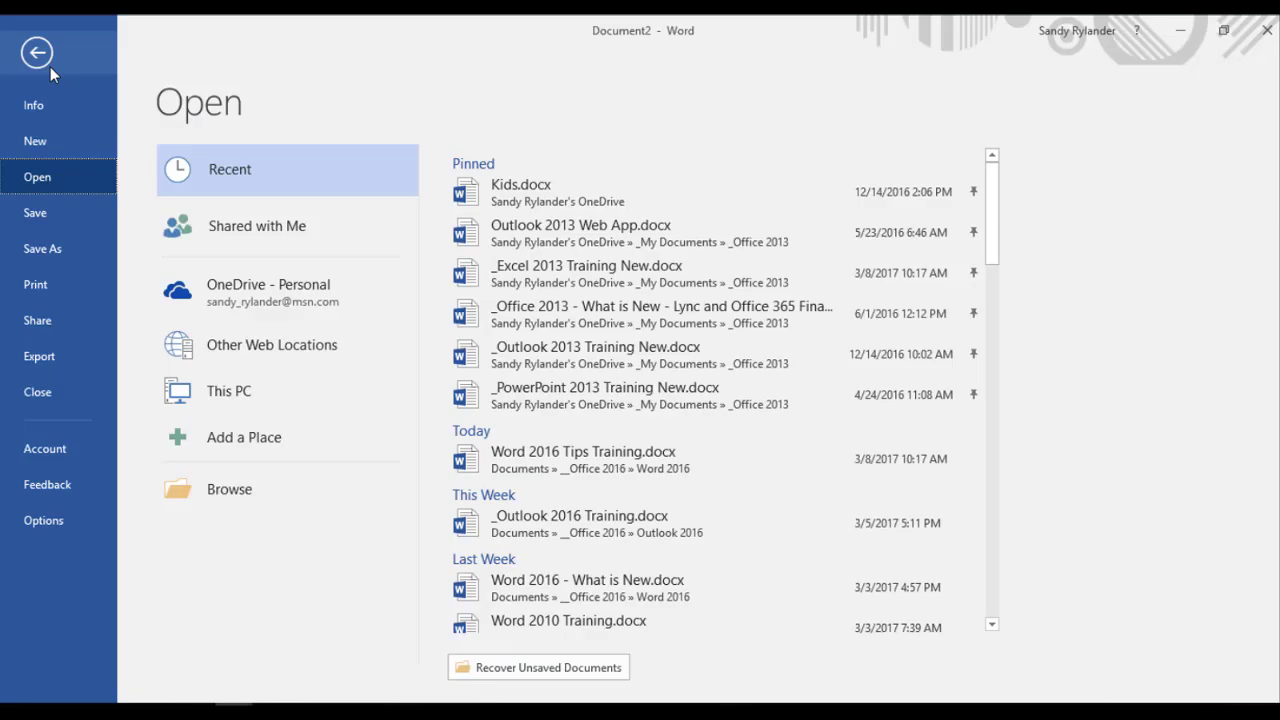
{"action": "left_click", "coordinate": [50, 66]}
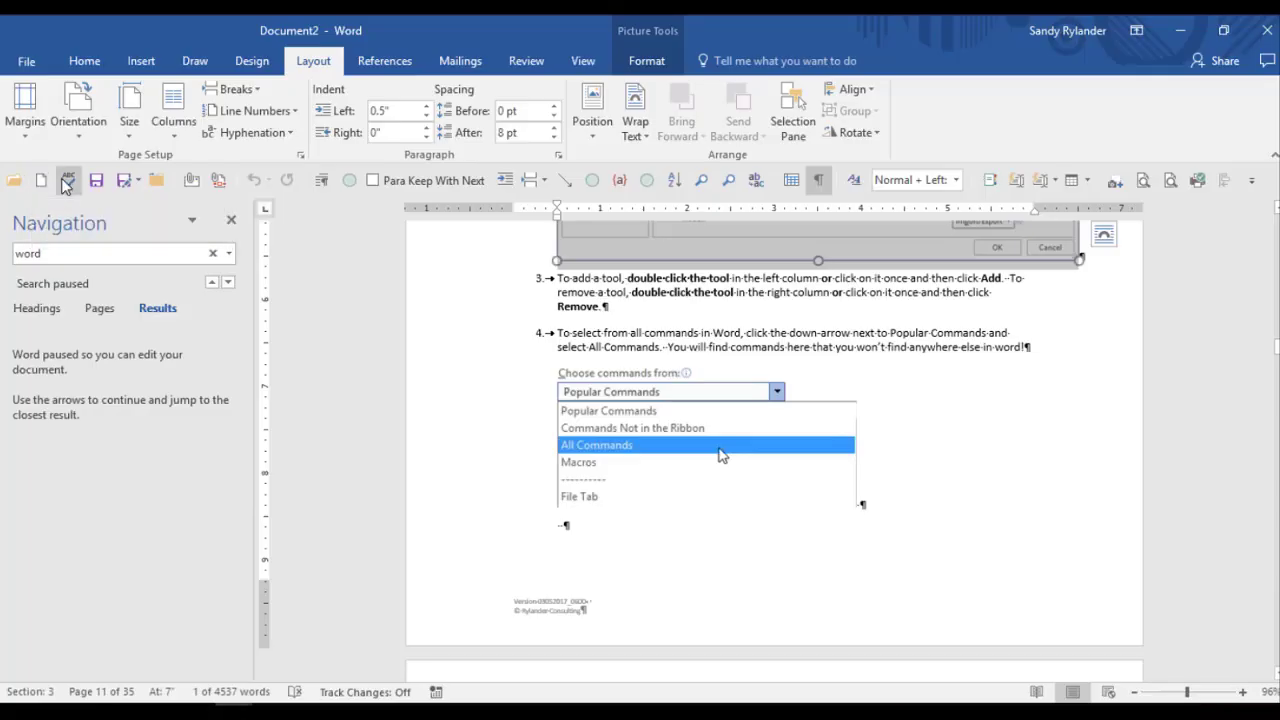
Step: View the formats for saving a copy and the Save As dialog's file types, and cancel without saving
{"action": "left_click", "coordinate": [139, 192]}
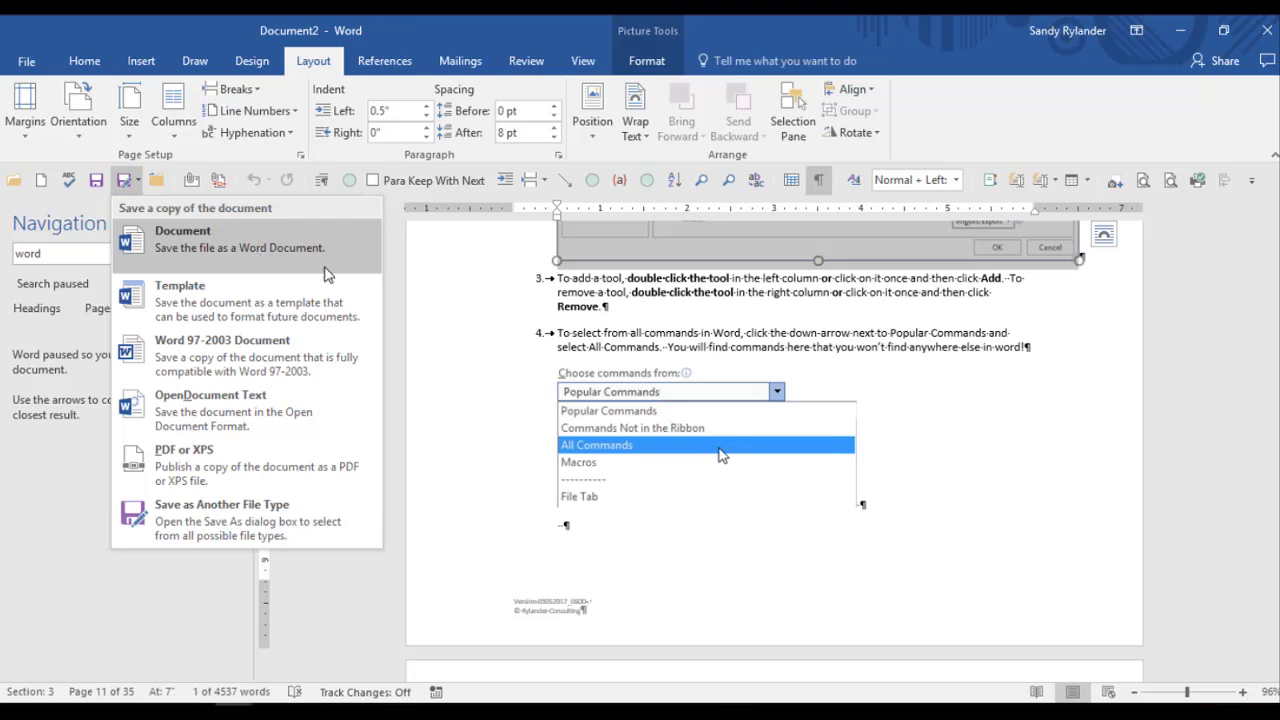
{"action": "left_click", "coordinate": [440, 292]}
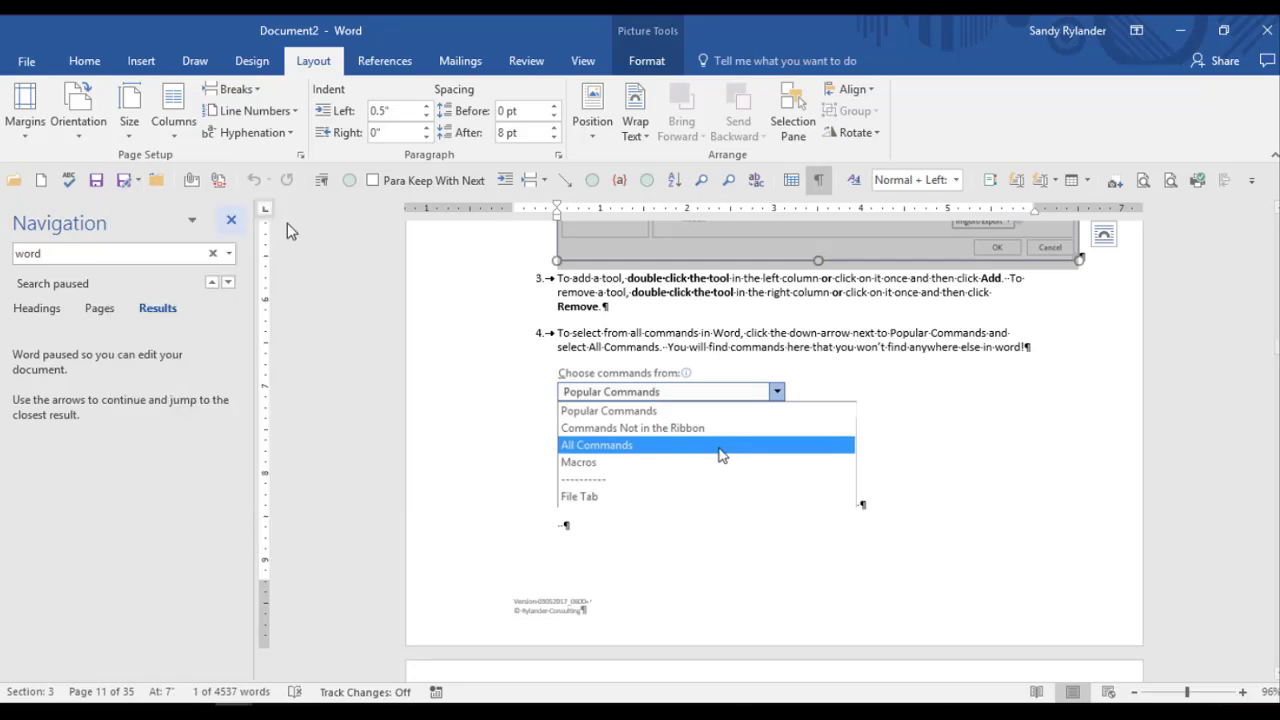
{"action": "left_click", "coordinate": [122, 186]}
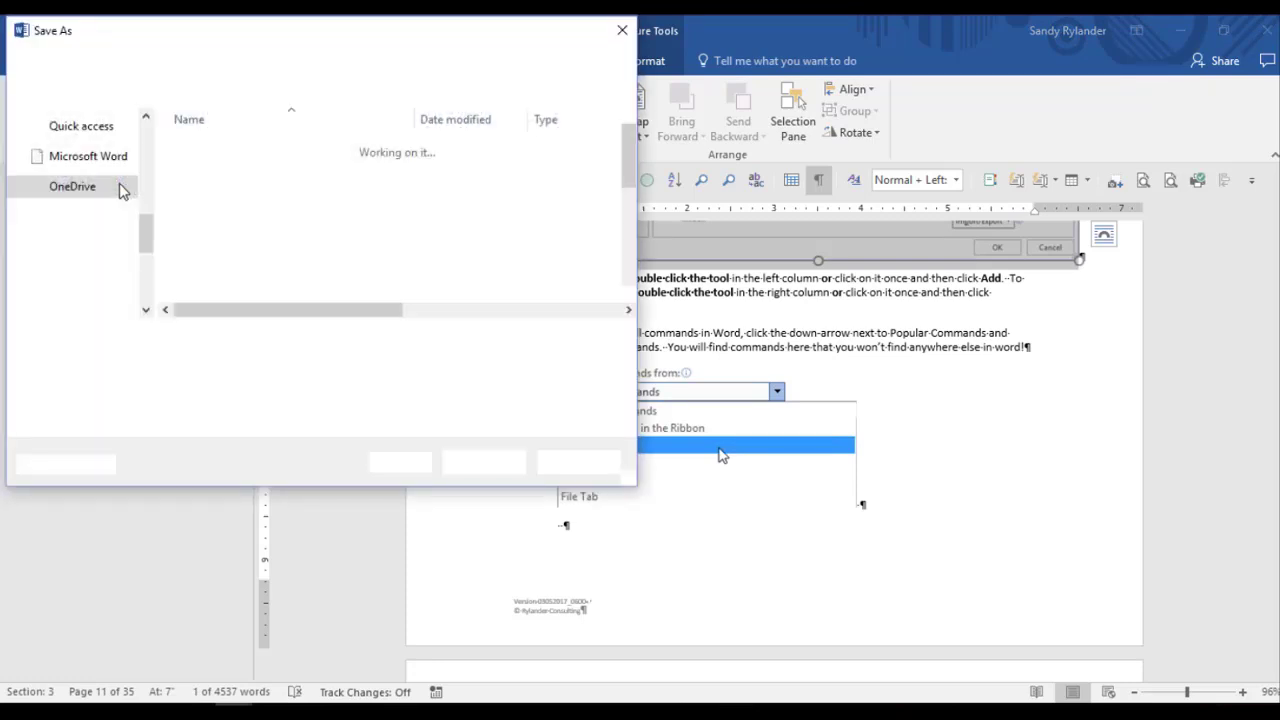
{"action": "left_click", "coordinate": [190, 363]}
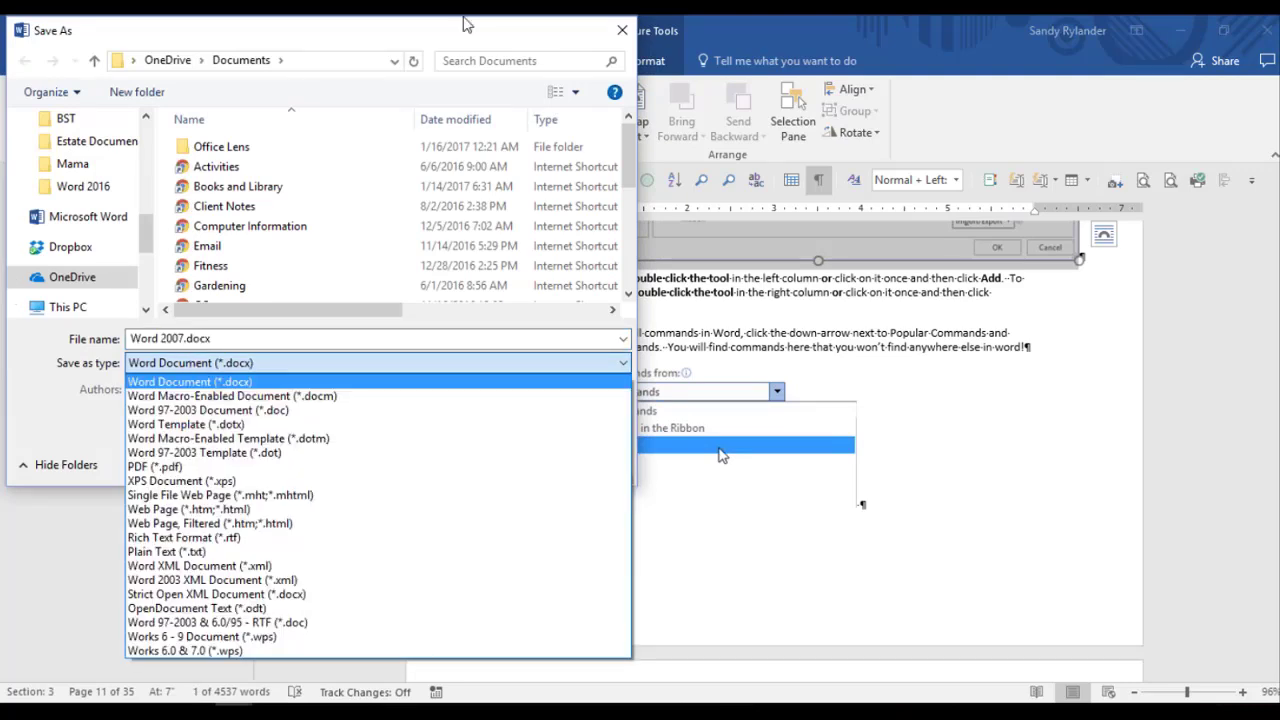
{"action": "left_click", "coordinate": [623, 32]}
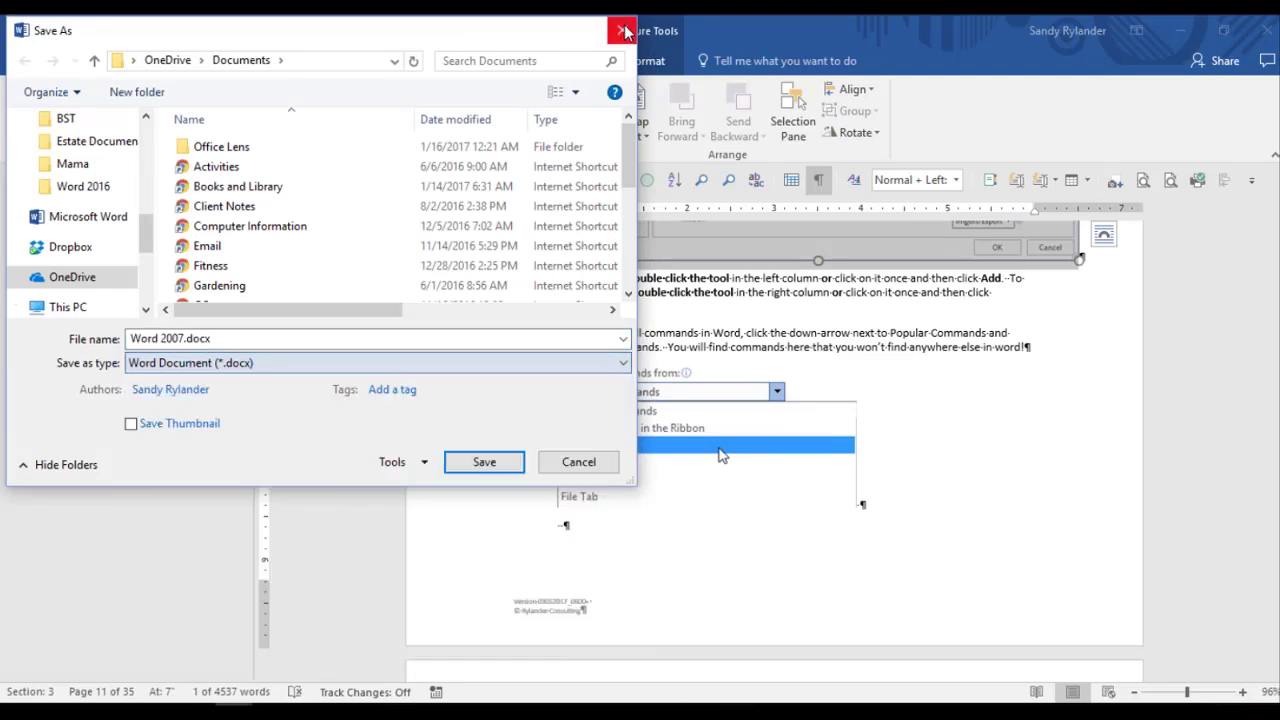
{"action": "left_click", "coordinate": [620, 38]}
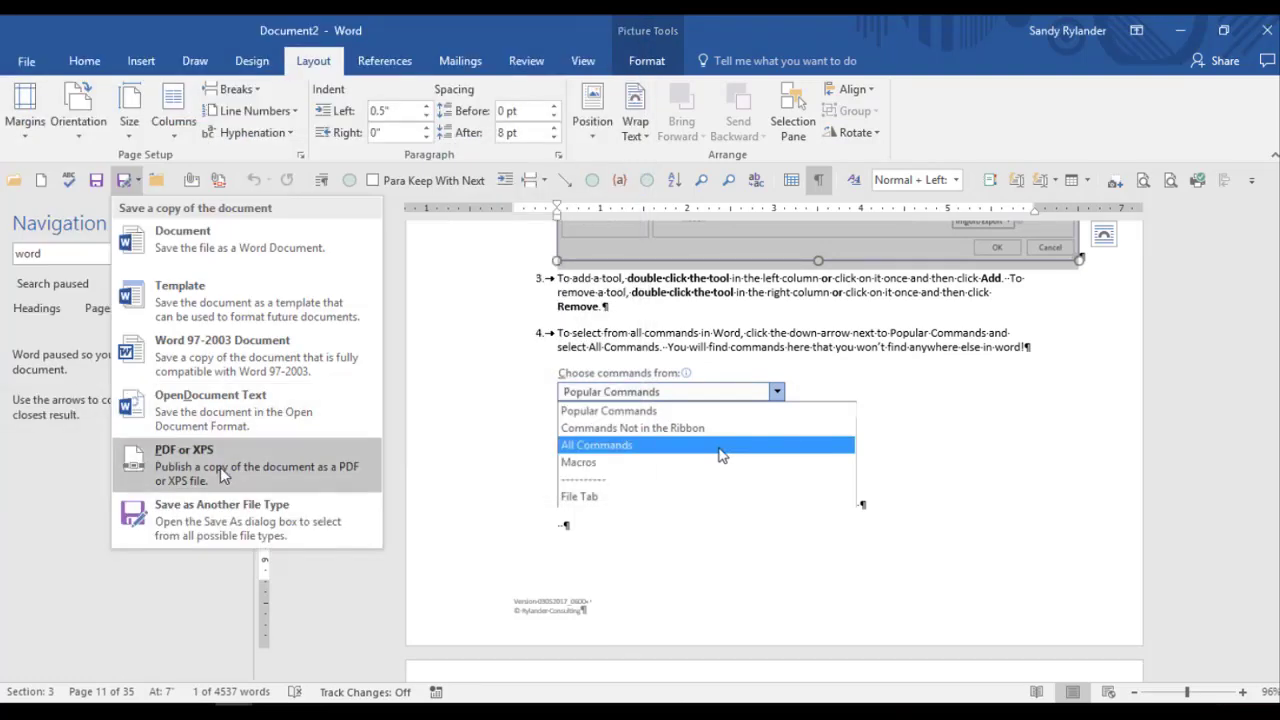
{"action": "left_click", "coordinate": [468, 484]}
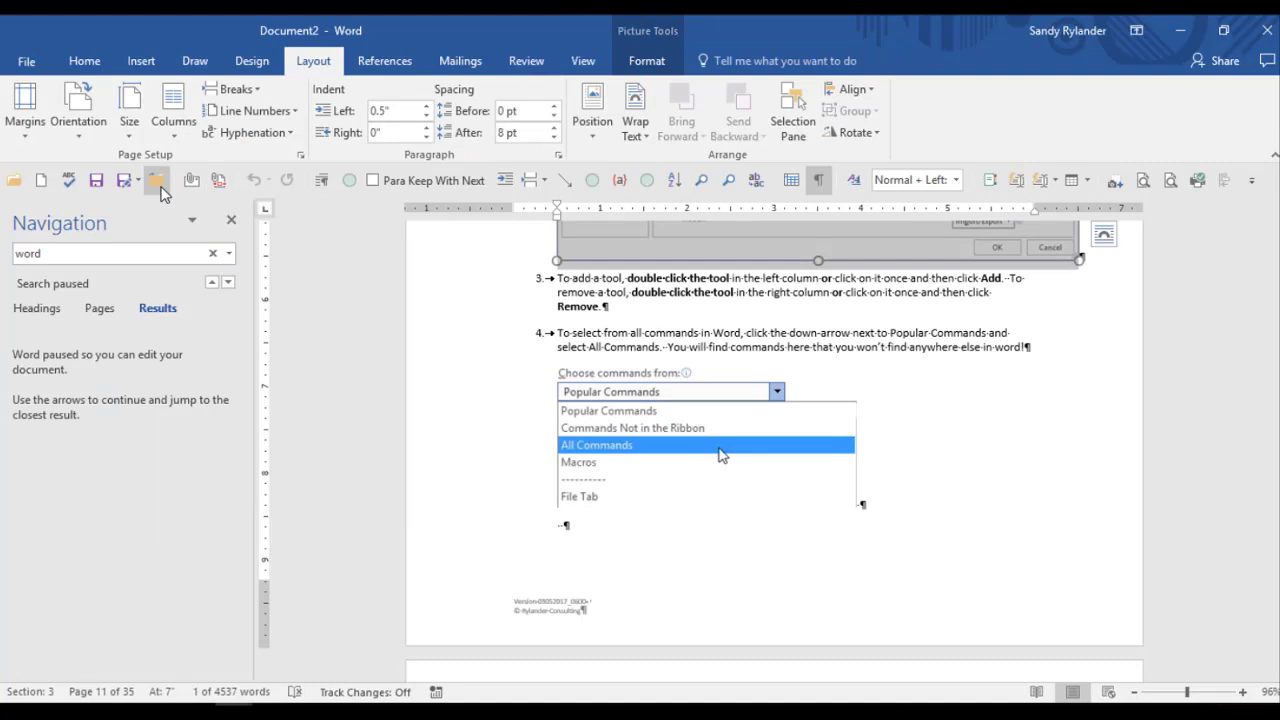
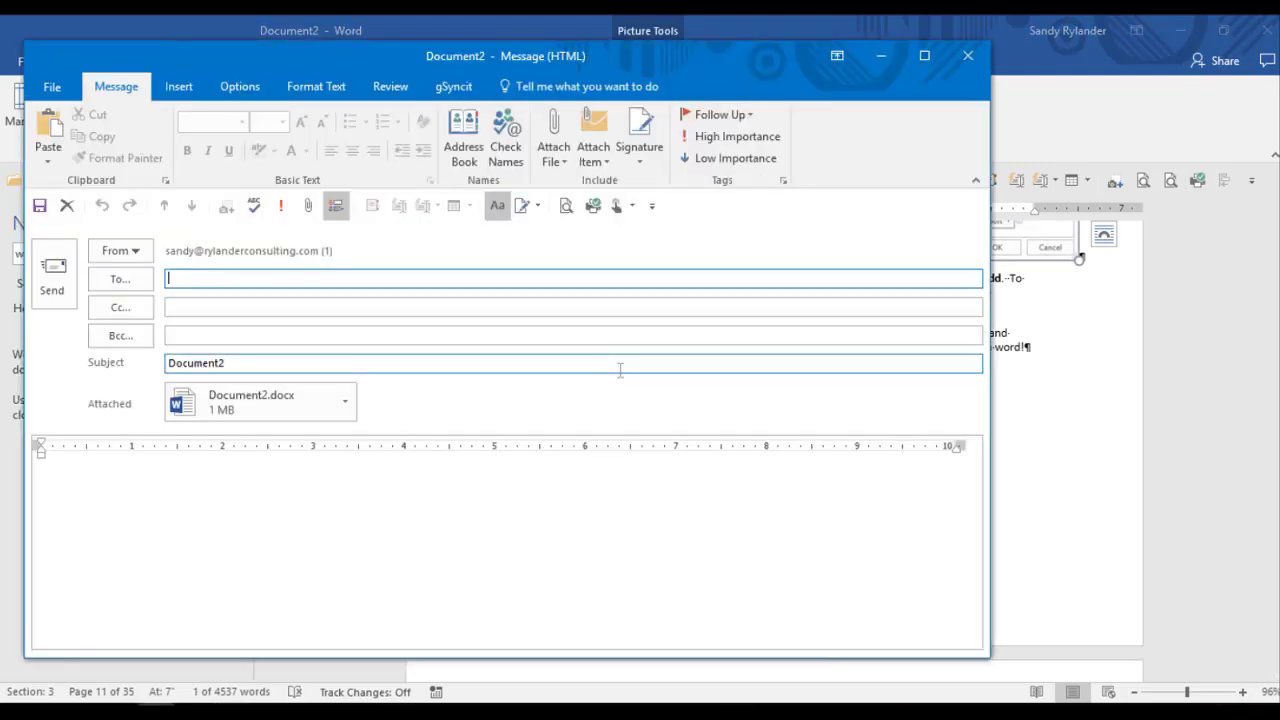
Step: Close the e-mail message with Document2.docx attached, and try to e-mail the document again
{"action": "left_click", "coordinate": [952, 69]}
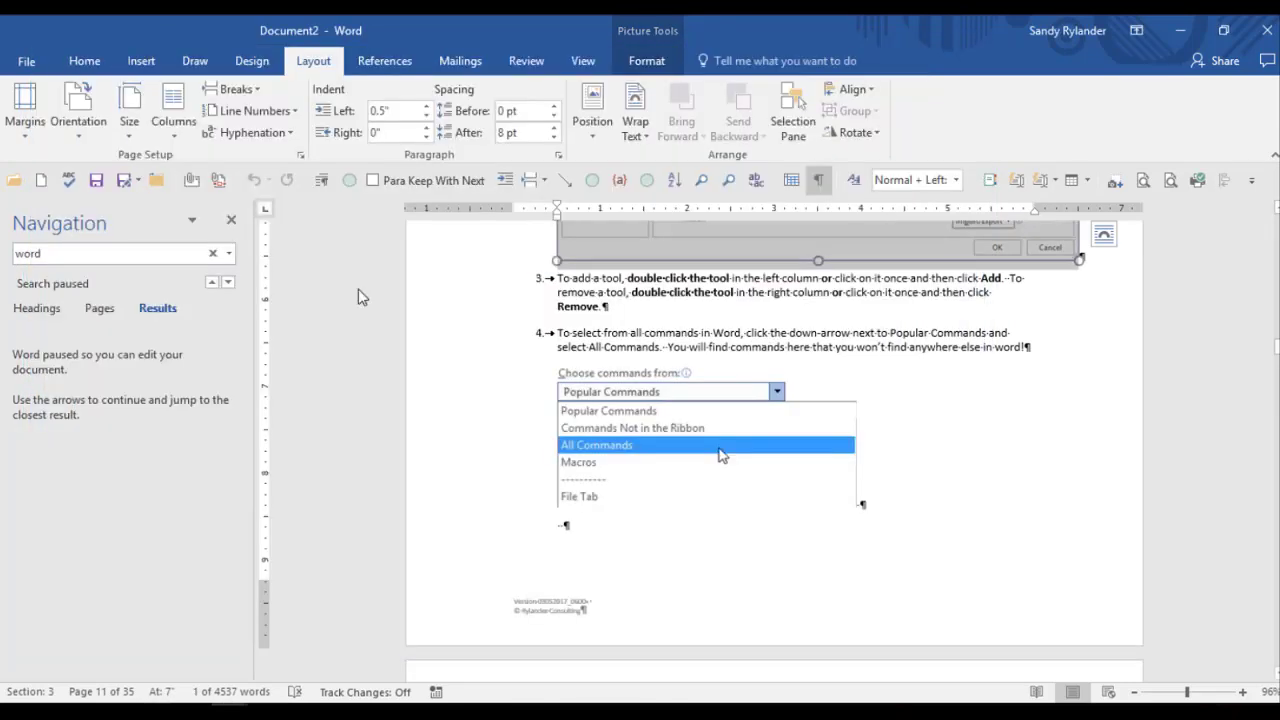
{"action": "left_click", "coordinate": [193, 180]}
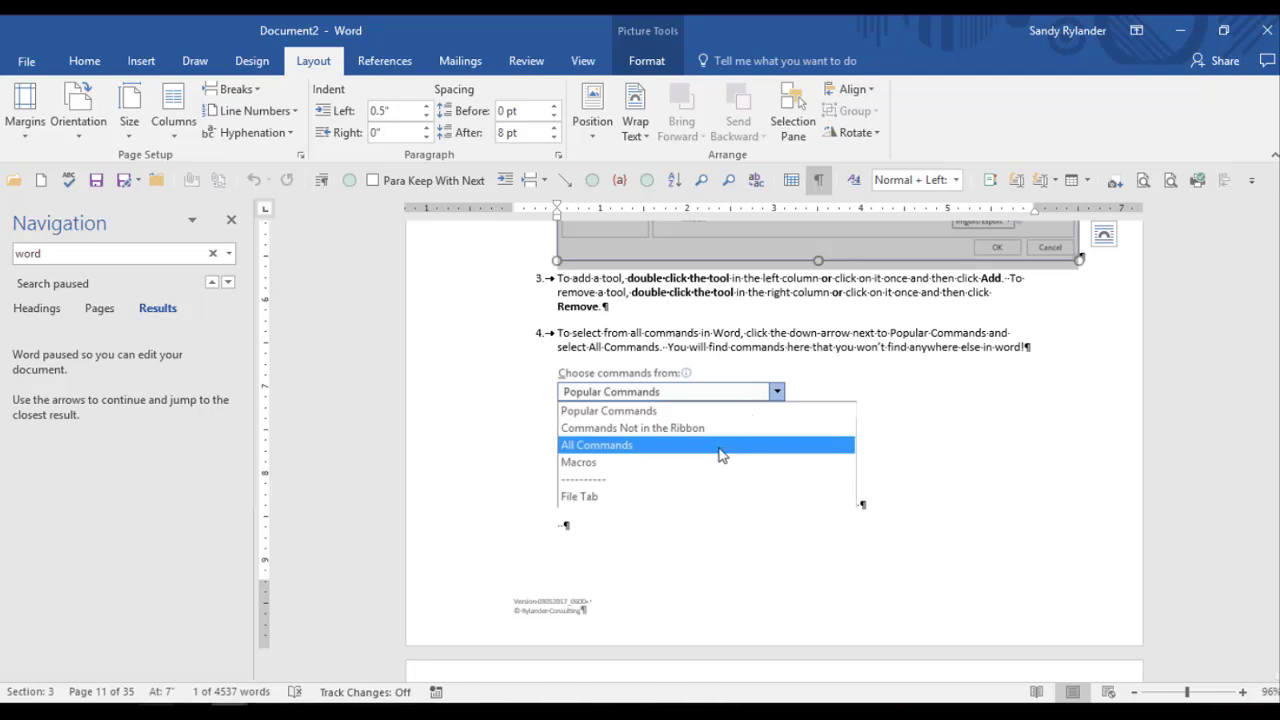
{"action": "left_click", "coordinate": [156, 710]}
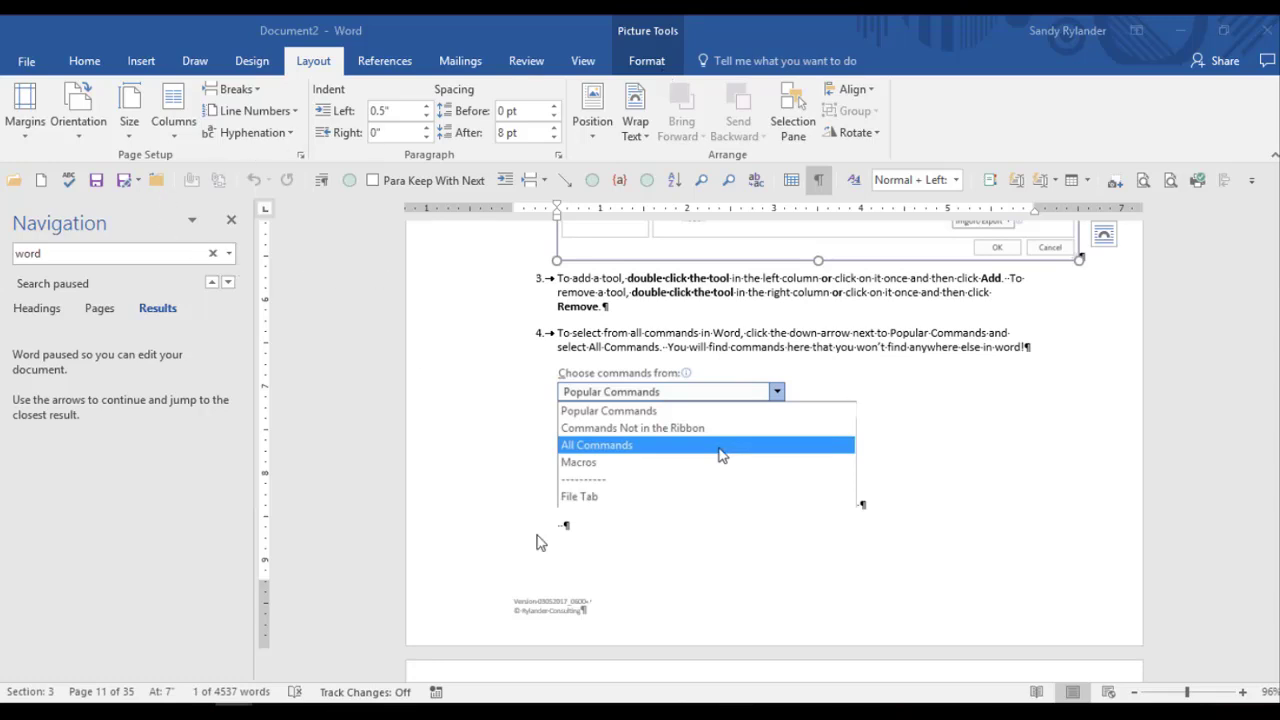
Step: Return to the tips document, create a new blank document, and close the blank document
{"action": "left_click", "coordinate": [699, 498]}
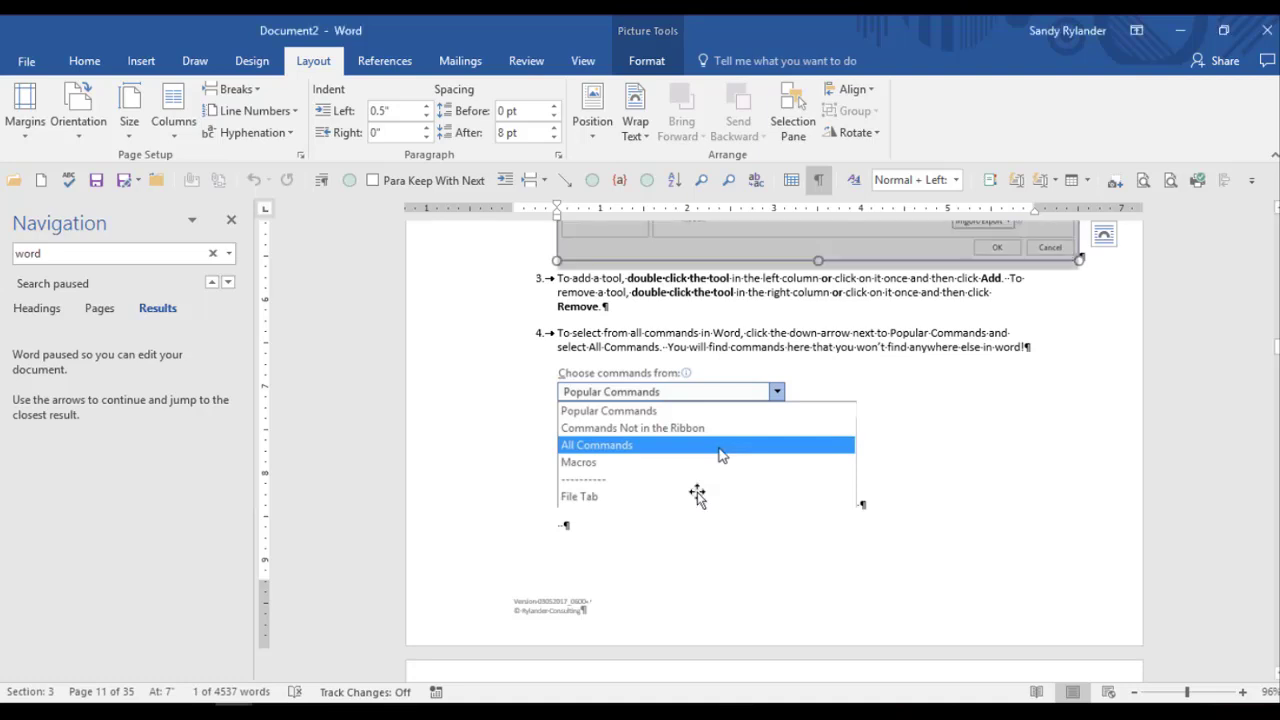
{"action": "left_click", "coordinate": [646, 292]}
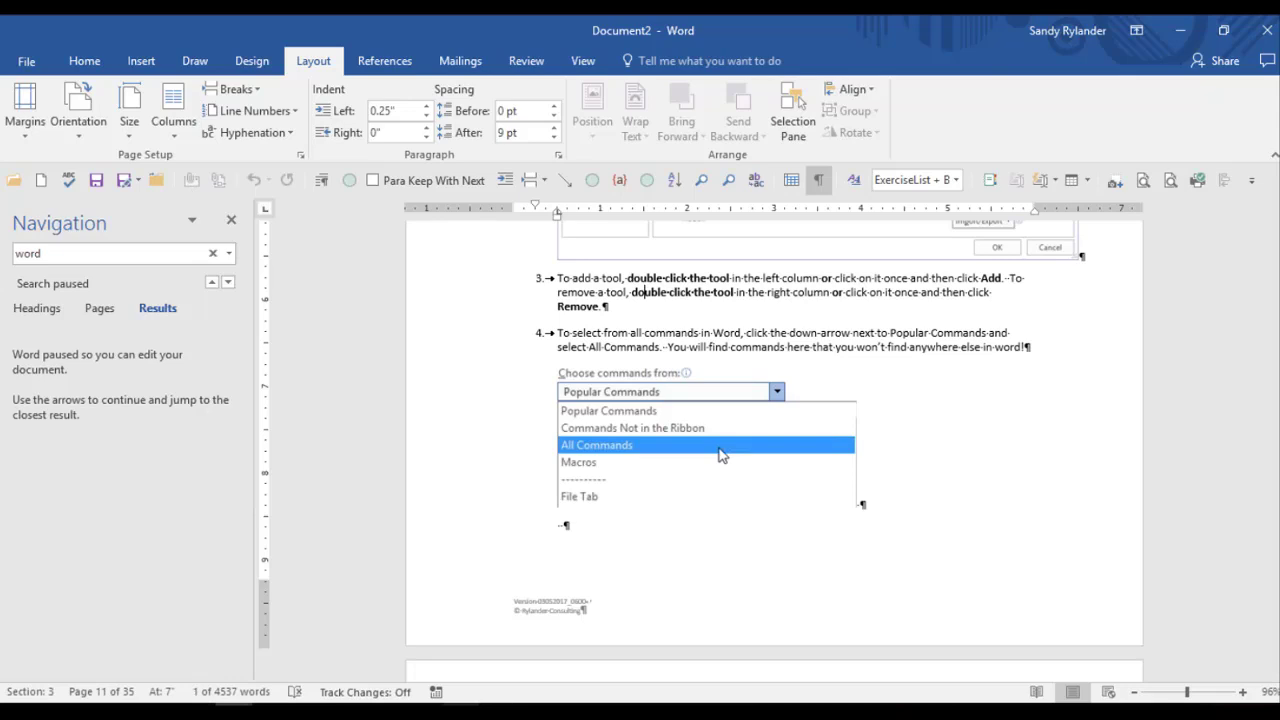
{"action": "left_click", "coordinate": [43, 181]}
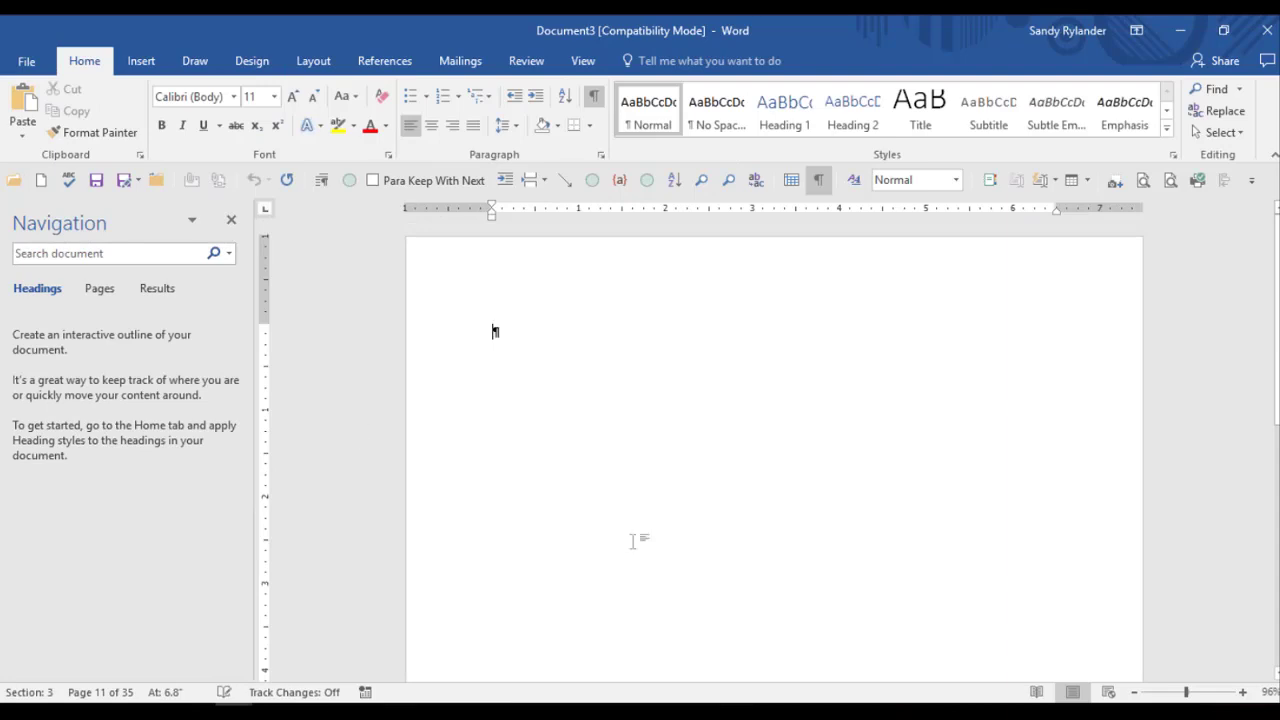
{"action": "left_click", "coordinate": [1266, 30]}
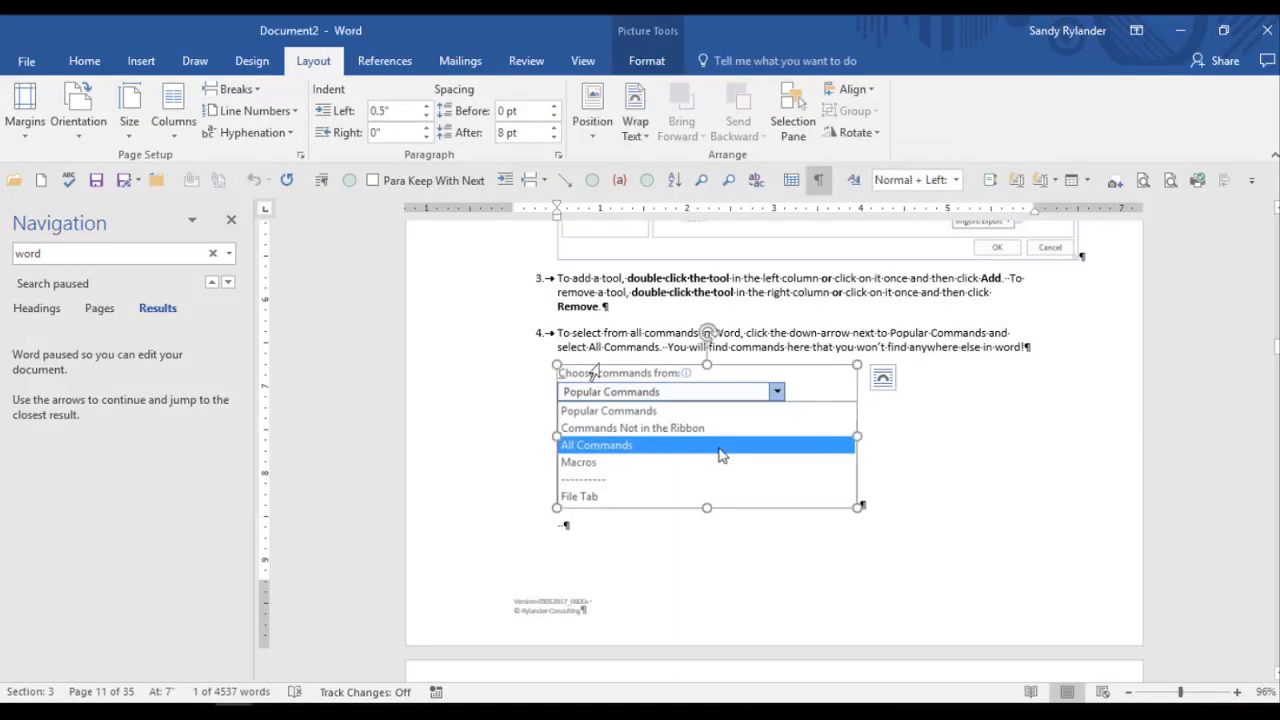
Step: Close Document2 and Document1 without saving their changes, and dismiss the Send Mail alert
{"action": "left_click", "coordinate": [446, 252]}
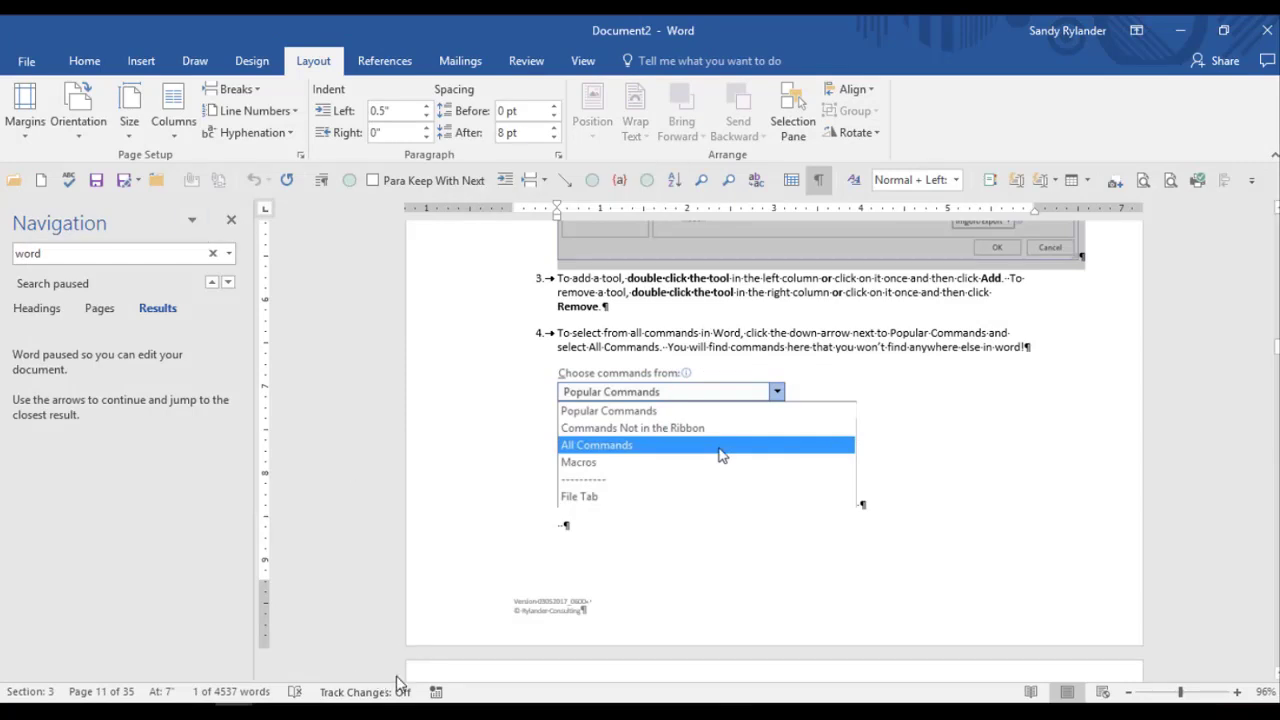
{"action": "left_click", "coordinate": [1266, 30]}
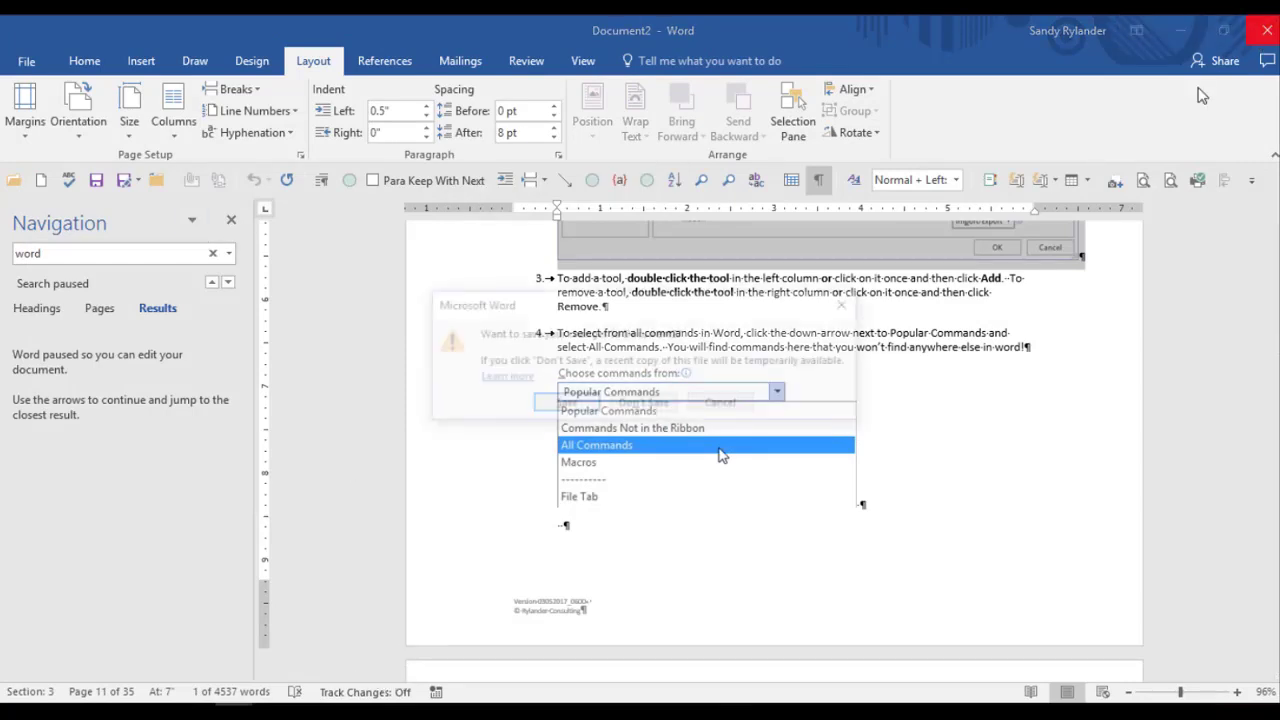
{"action": "left_click", "coordinate": [644, 404]}
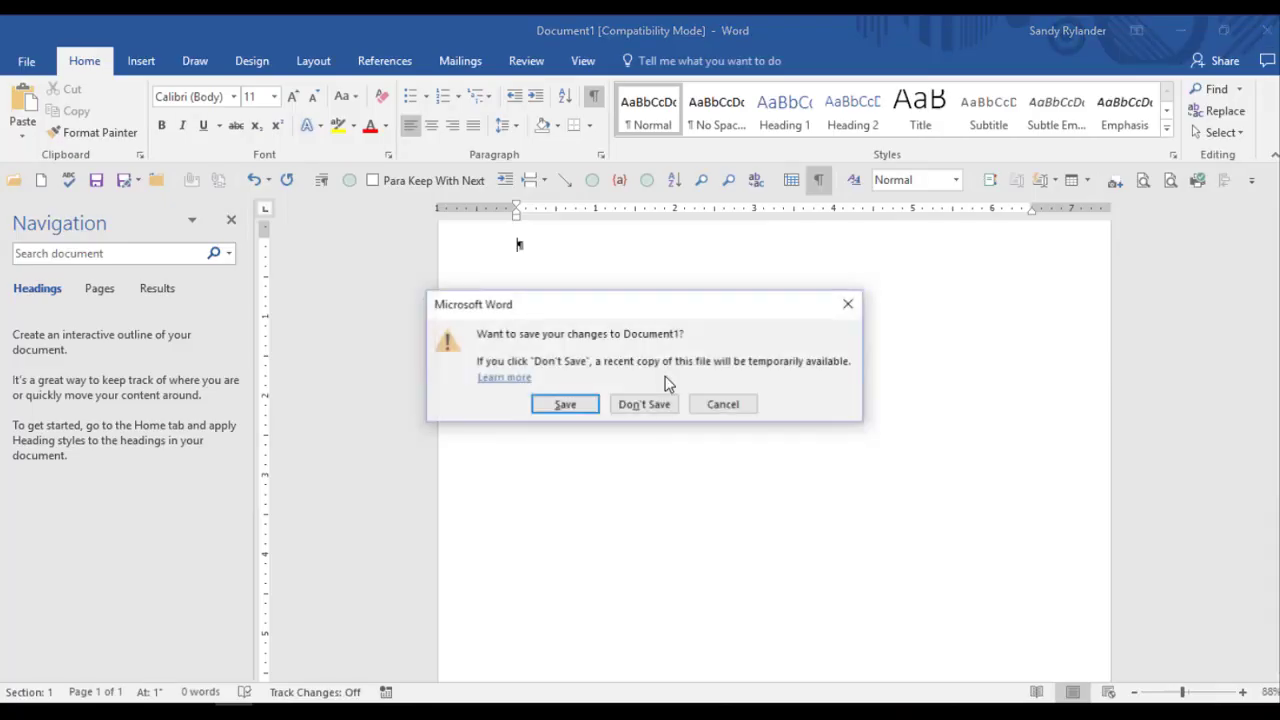
{"action": "left_click", "coordinate": [652, 410]}
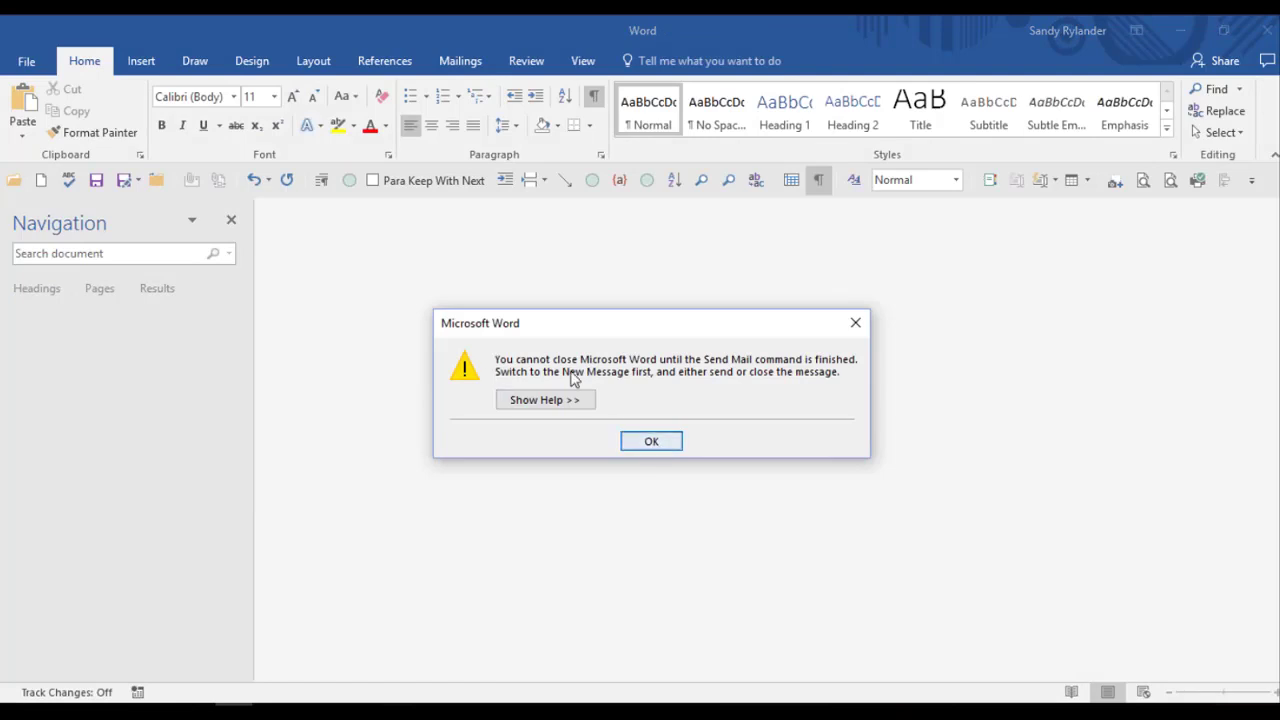
{"action": "left_click", "coordinate": [646, 443]}
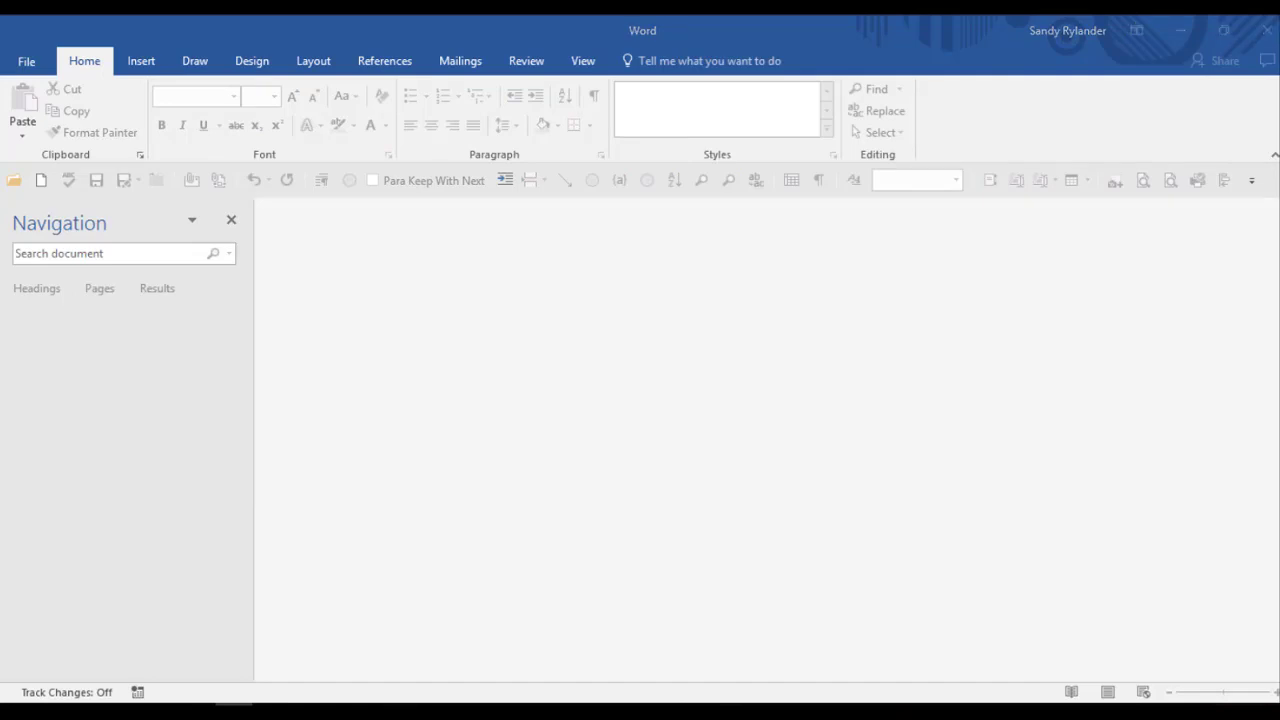
Step: Open Task Manager's list of detailed processes, and end the WINWORD.EXE process
{"action": "key", "text": "ctrl+shift+Escape"}
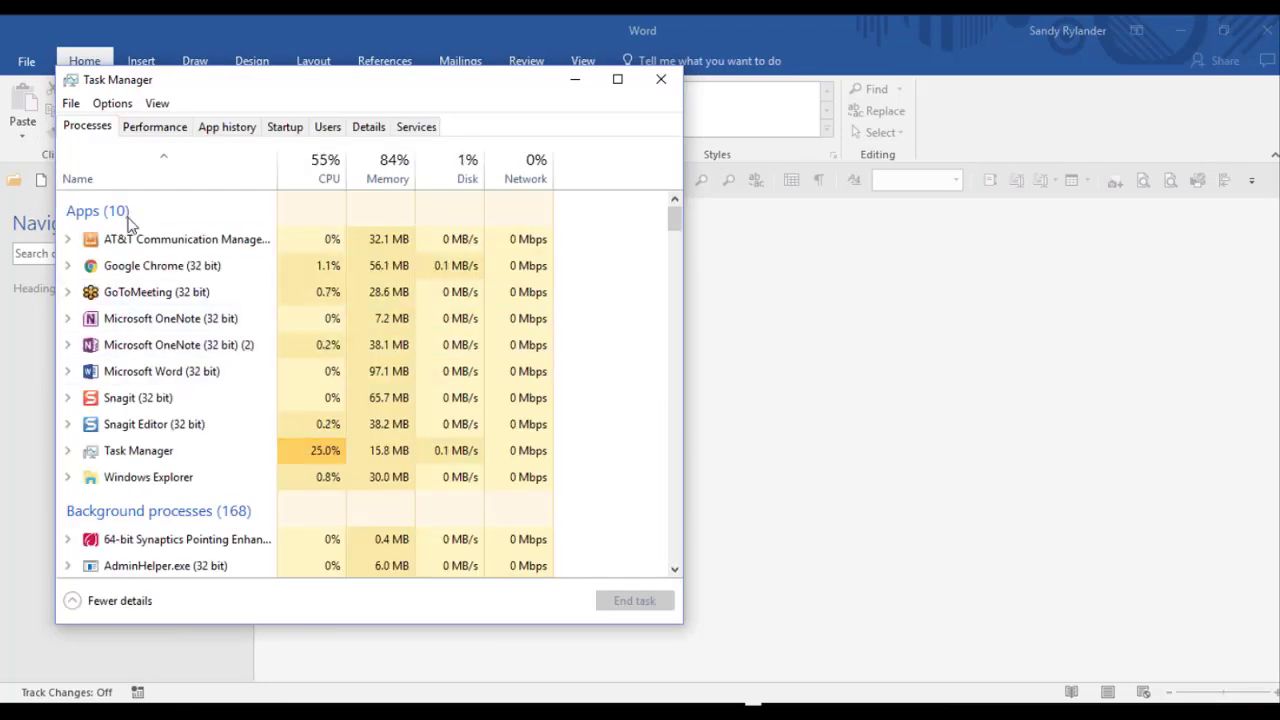
{"action": "left_click", "coordinate": [368, 126]}
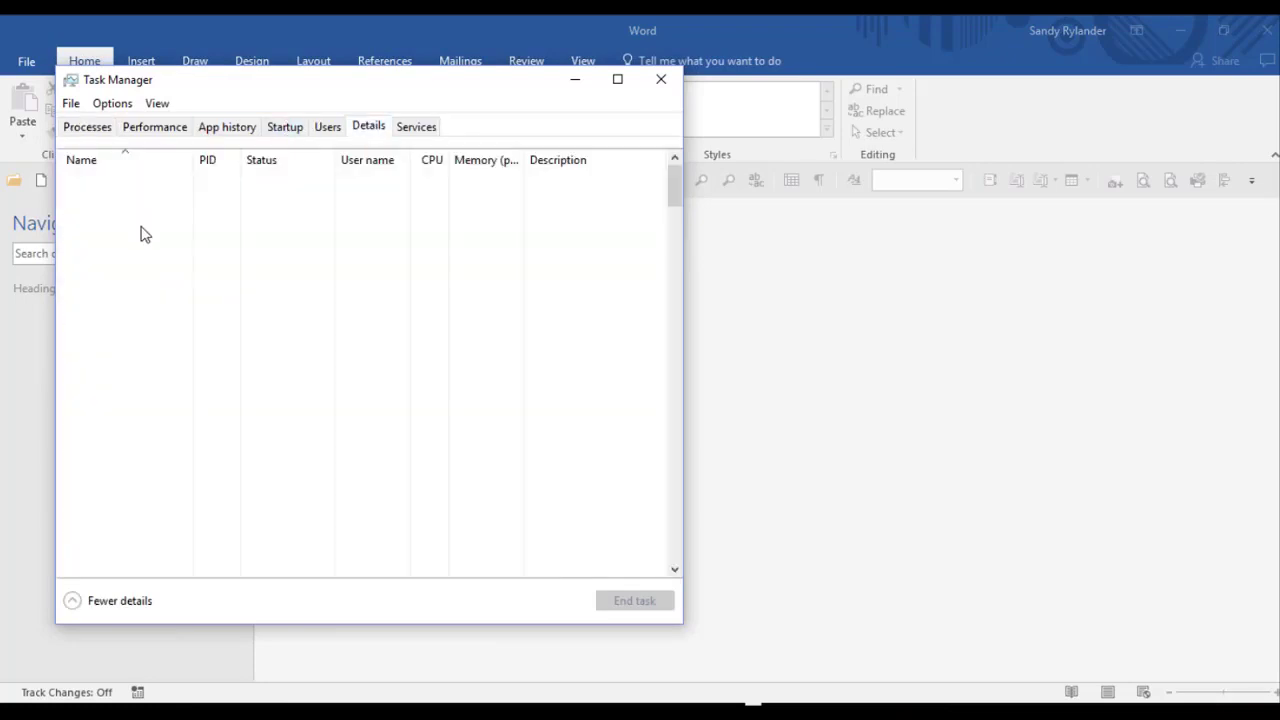
{"action": "left_click", "coordinate": [143, 234]}
{"action": "key", "text": "w"}
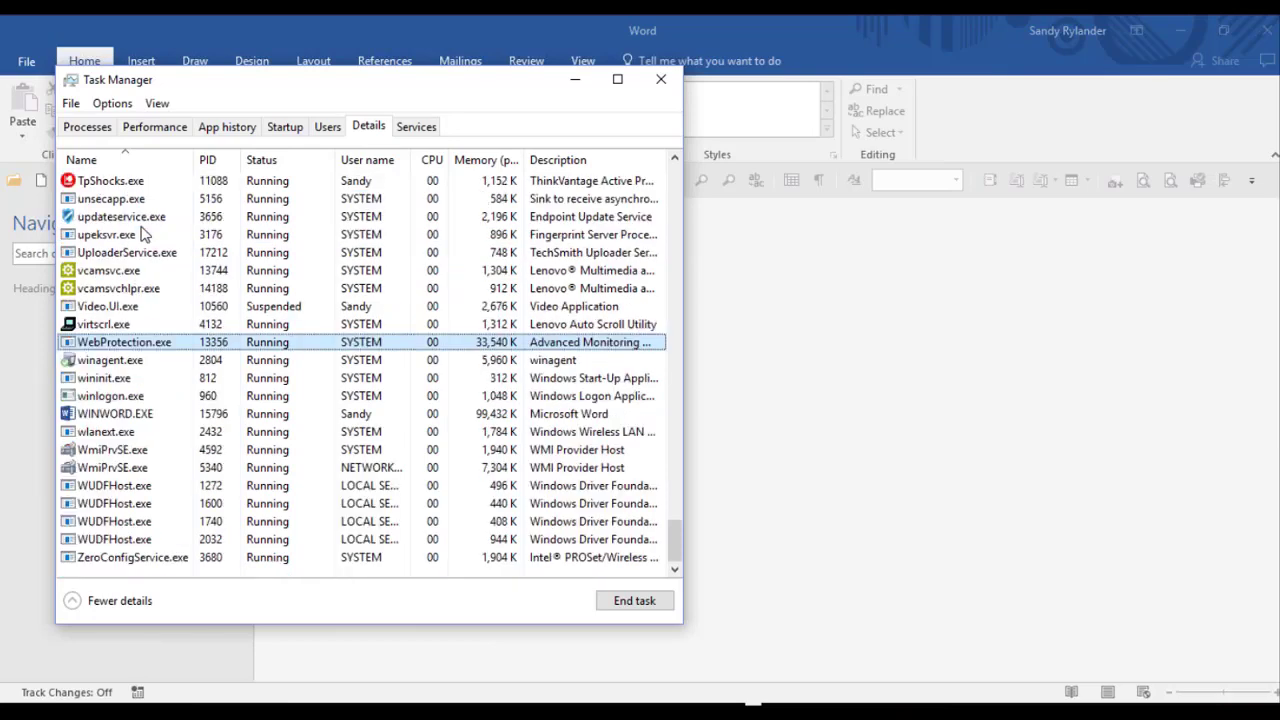
{"action": "left_click", "coordinate": [115, 414]}
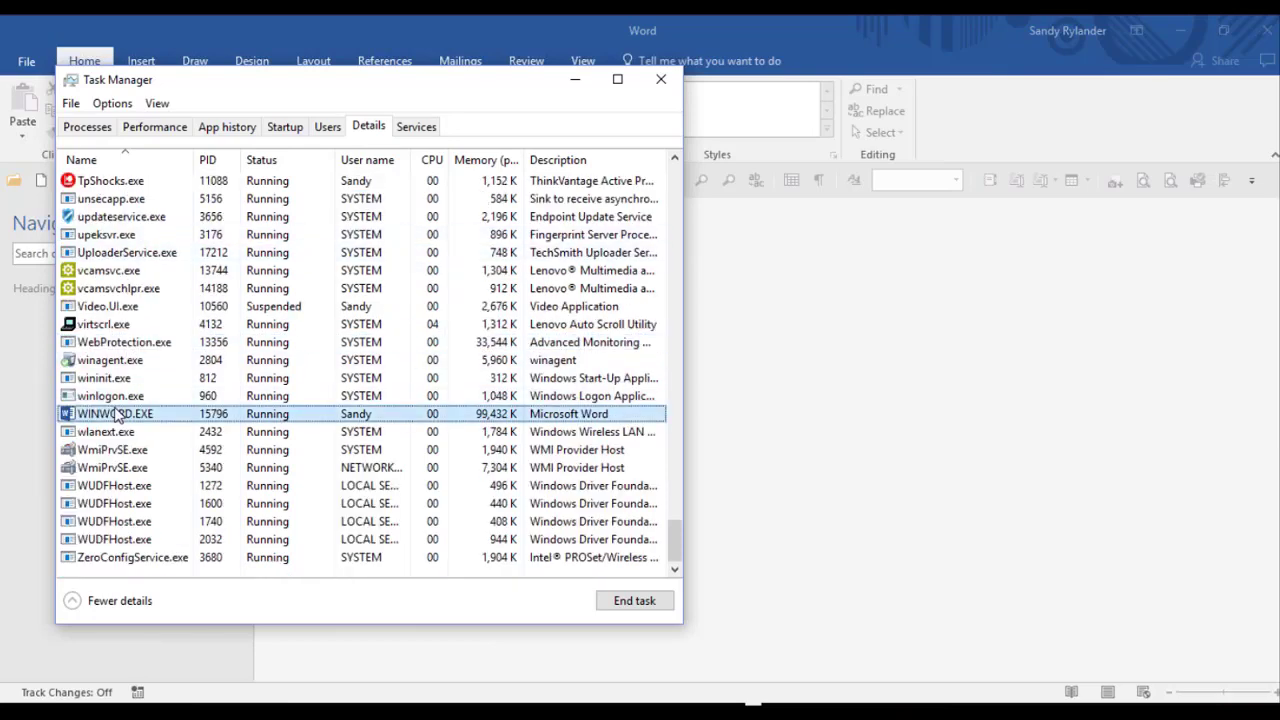
{"action": "left_click", "coordinate": [610, 605]}
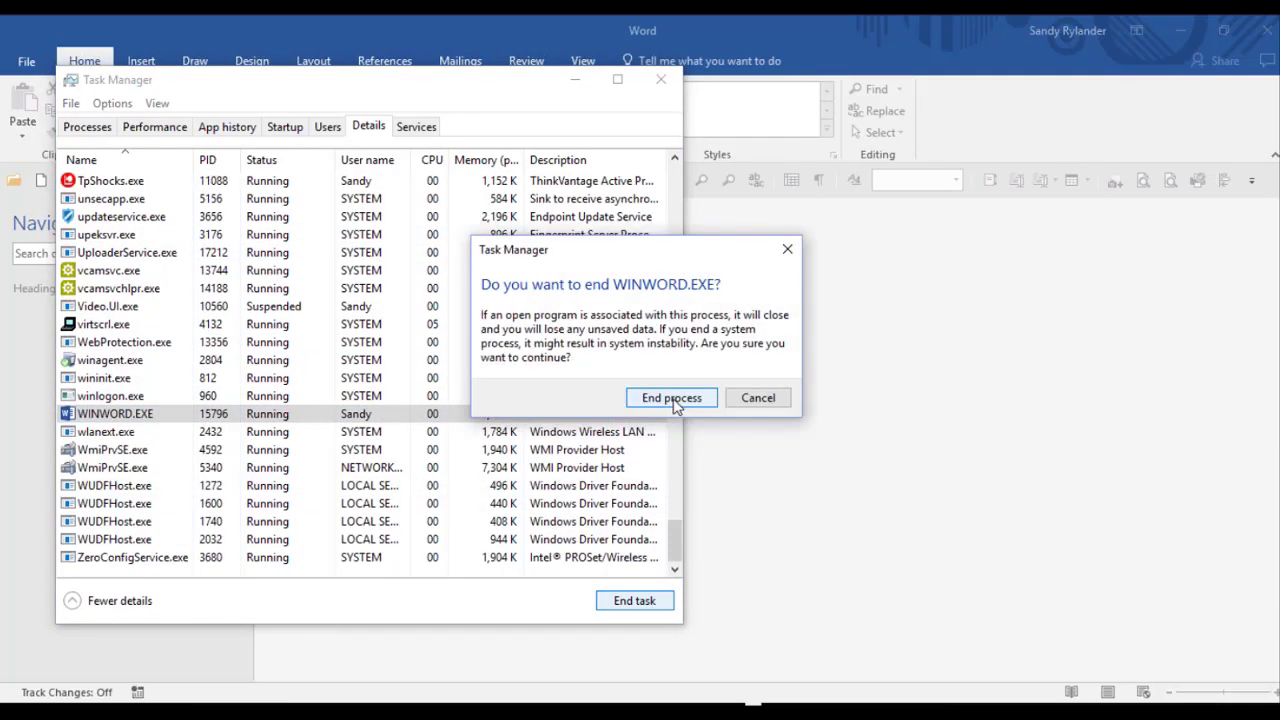
{"action": "left_click", "coordinate": [672, 398]}
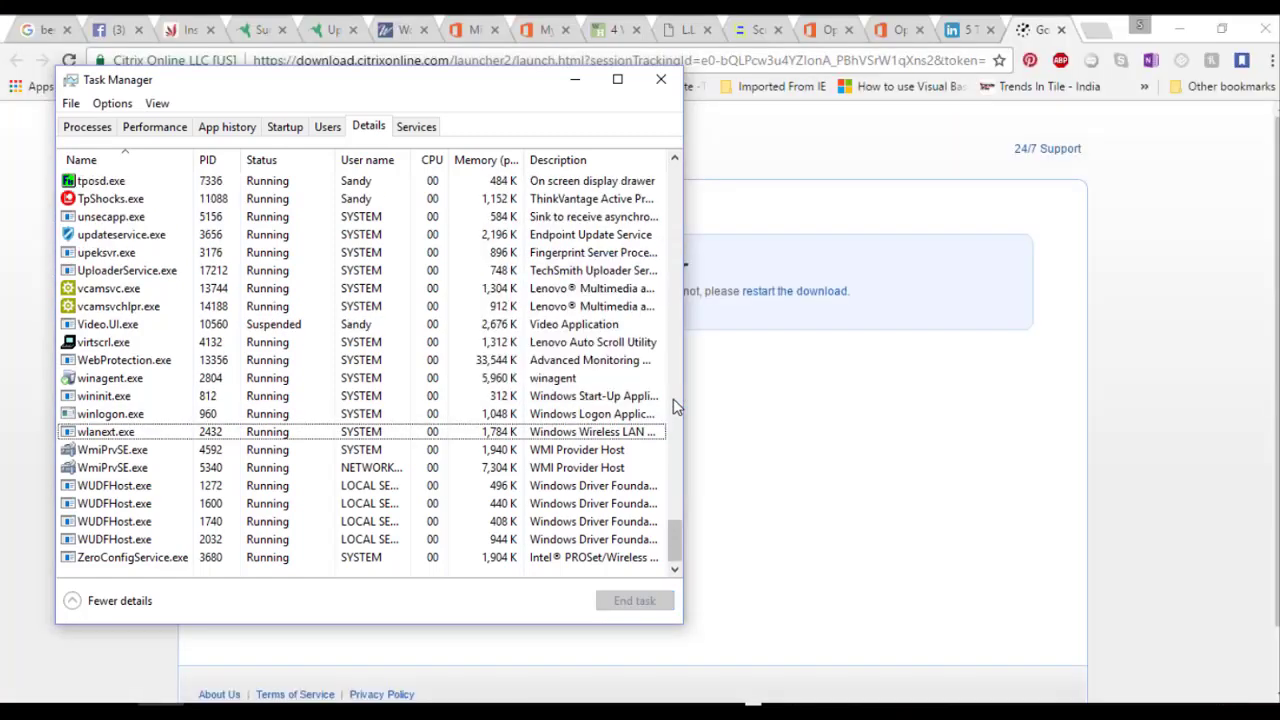
Step: Restart Word with a blank document, and open a copy of Word 2016 Tips Training.docx from the recent documents
{"action": "left_click", "coordinate": [866, 446]}
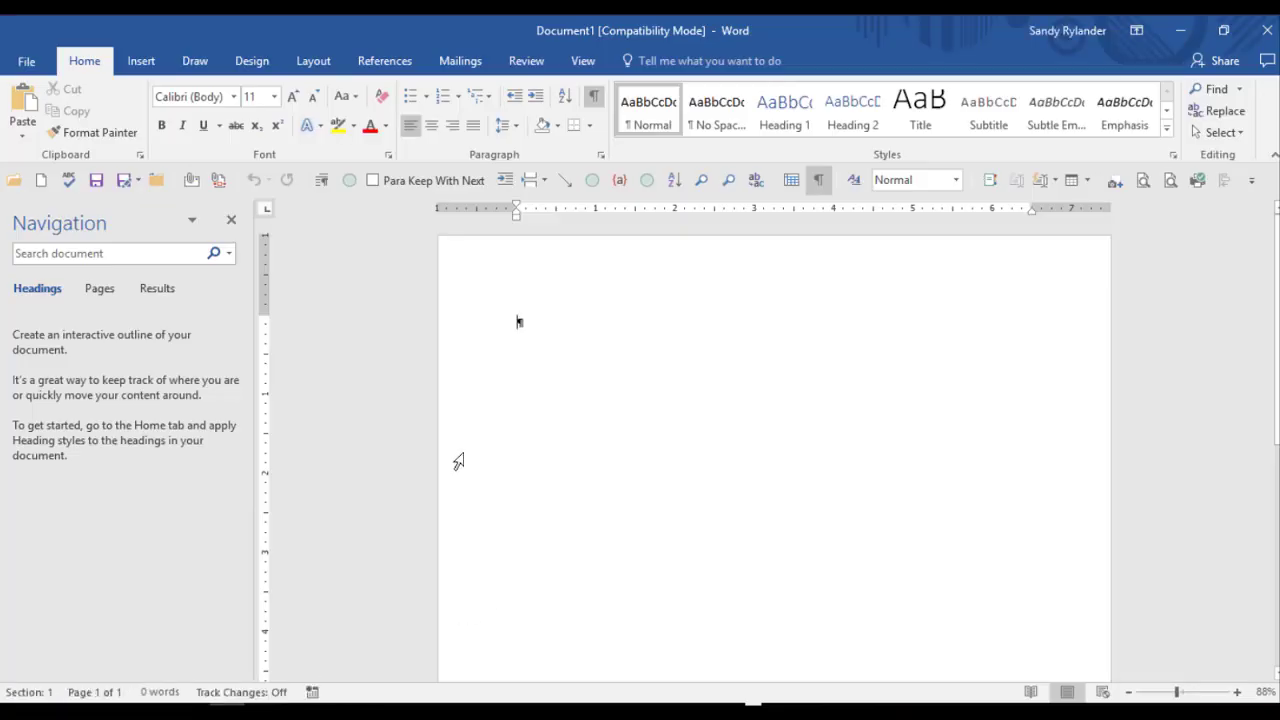
{"action": "left_click", "coordinate": [15, 182]}
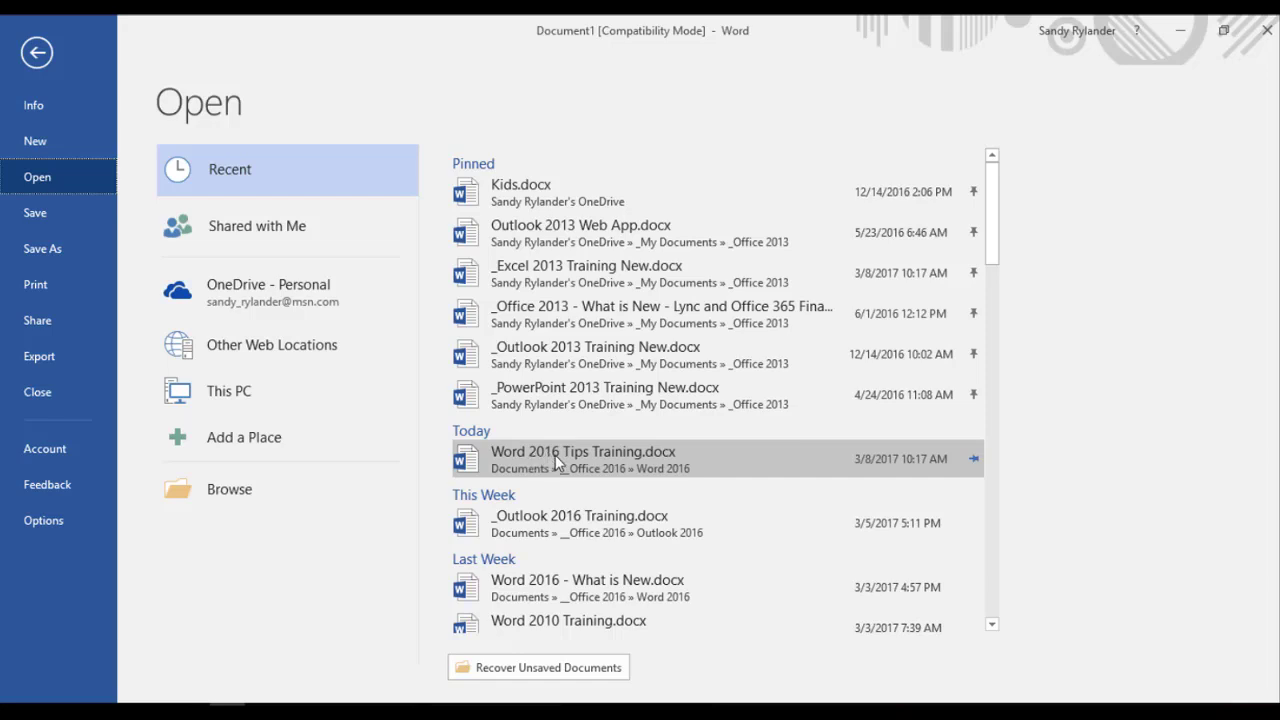
{"action": "right_click", "coordinate": [557, 461]}
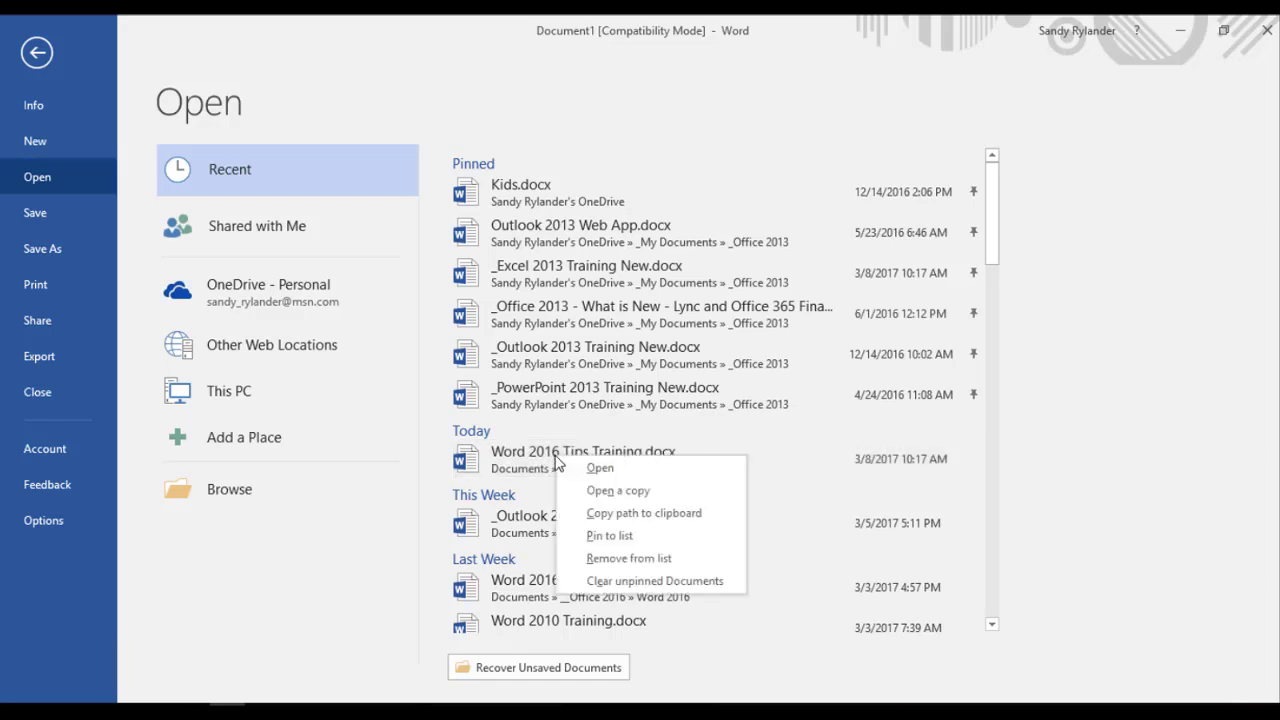
{"action": "left_click", "coordinate": [638, 491]}
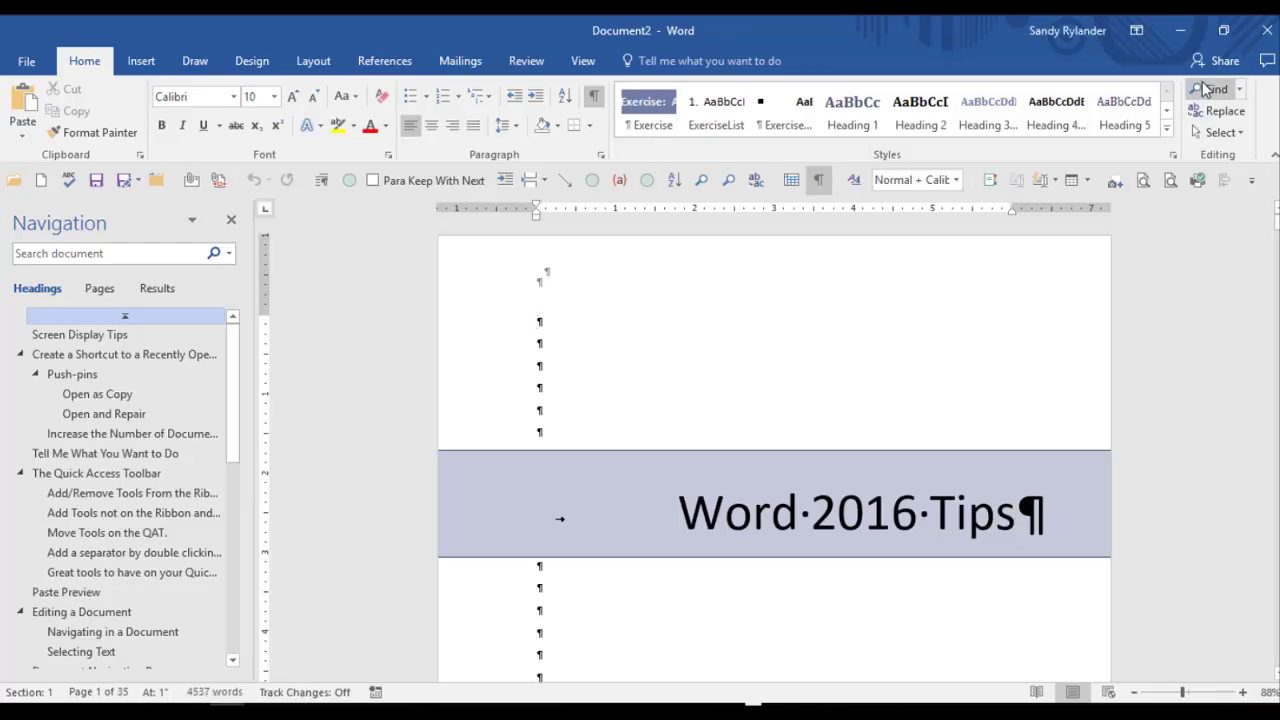
Step: Close Document2 without saving, and open another copy of Word 2016 Tips Training.docx from the recent documents
{"action": "left_click", "coordinate": [161, 180]}
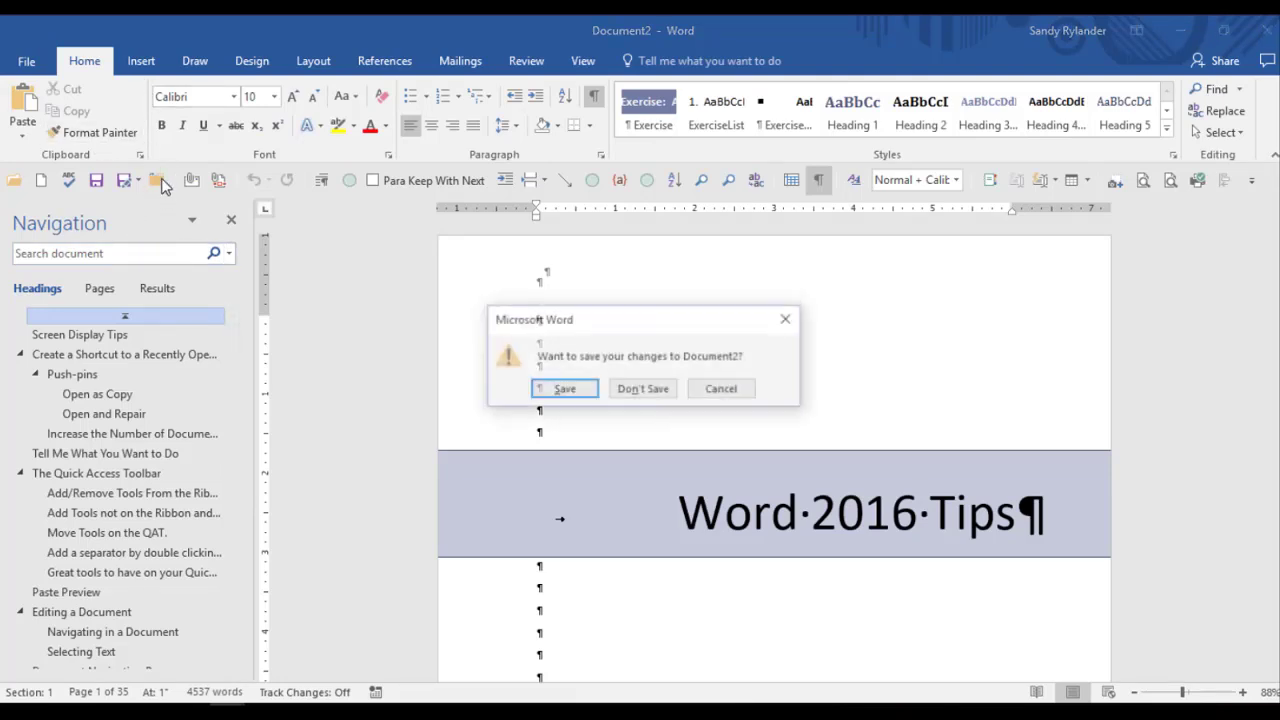
{"action": "left_click", "coordinate": [634, 392]}
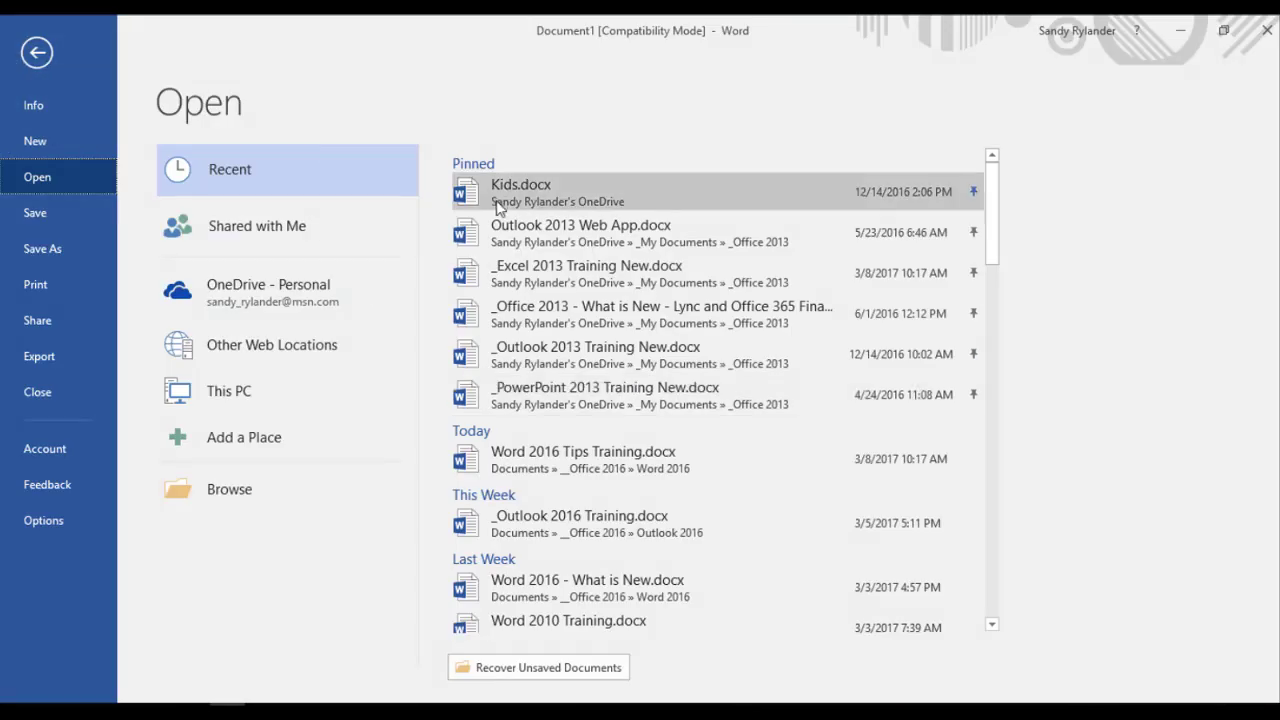
{"action": "right_click", "coordinate": [625, 461]}
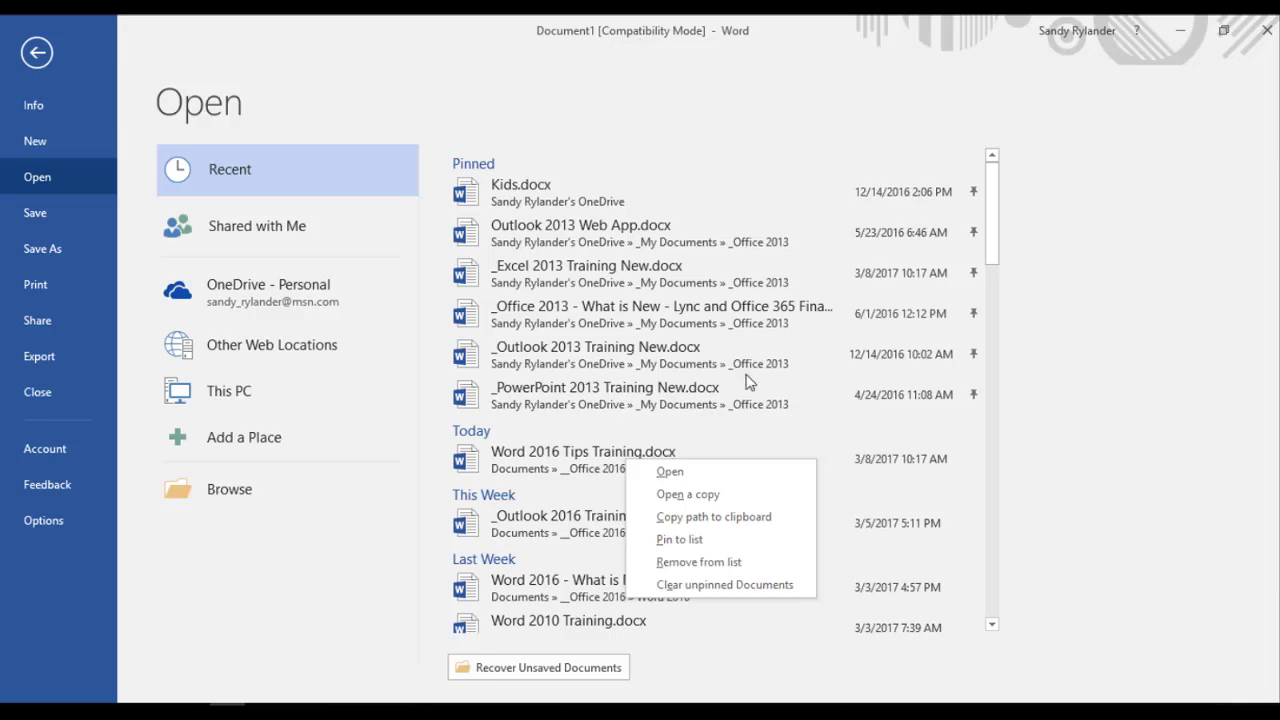
{"action": "left_click", "coordinate": [729, 494]}
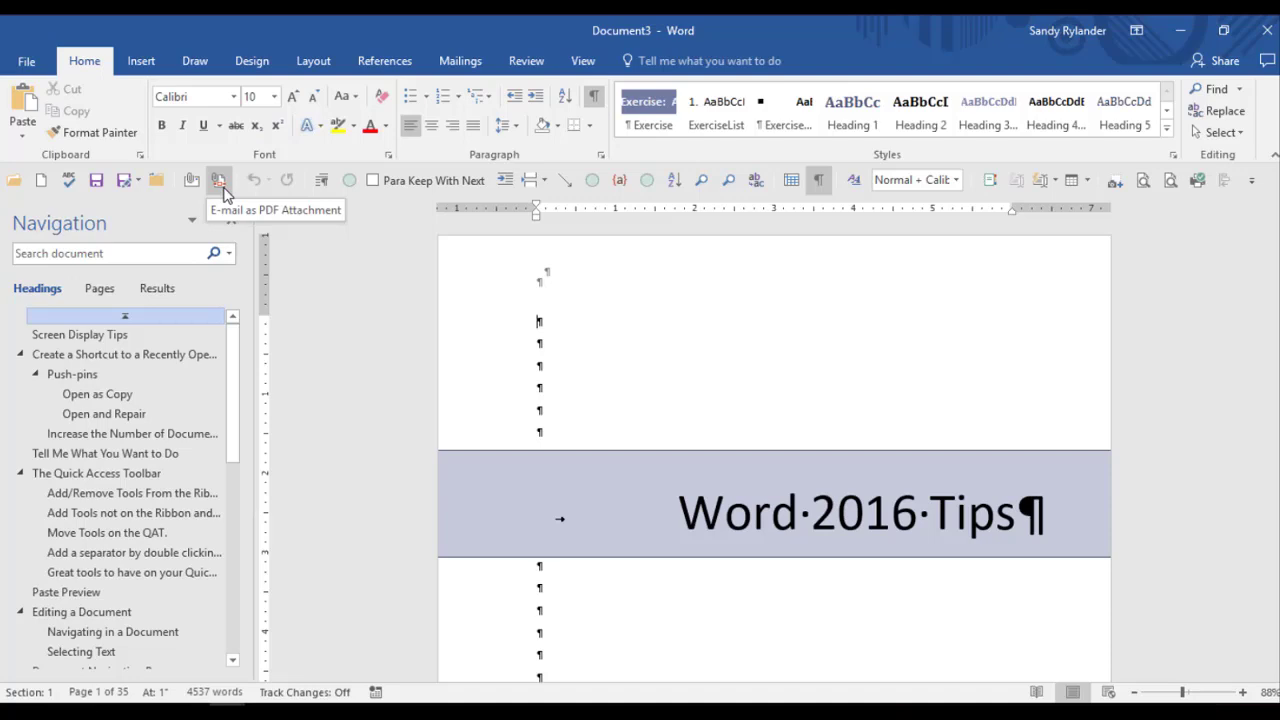
Step: E-mail the document as a PDF attachment, close the reminders, and insert the New signature in the message body
{"action": "left_click", "coordinate": [221, 182]}
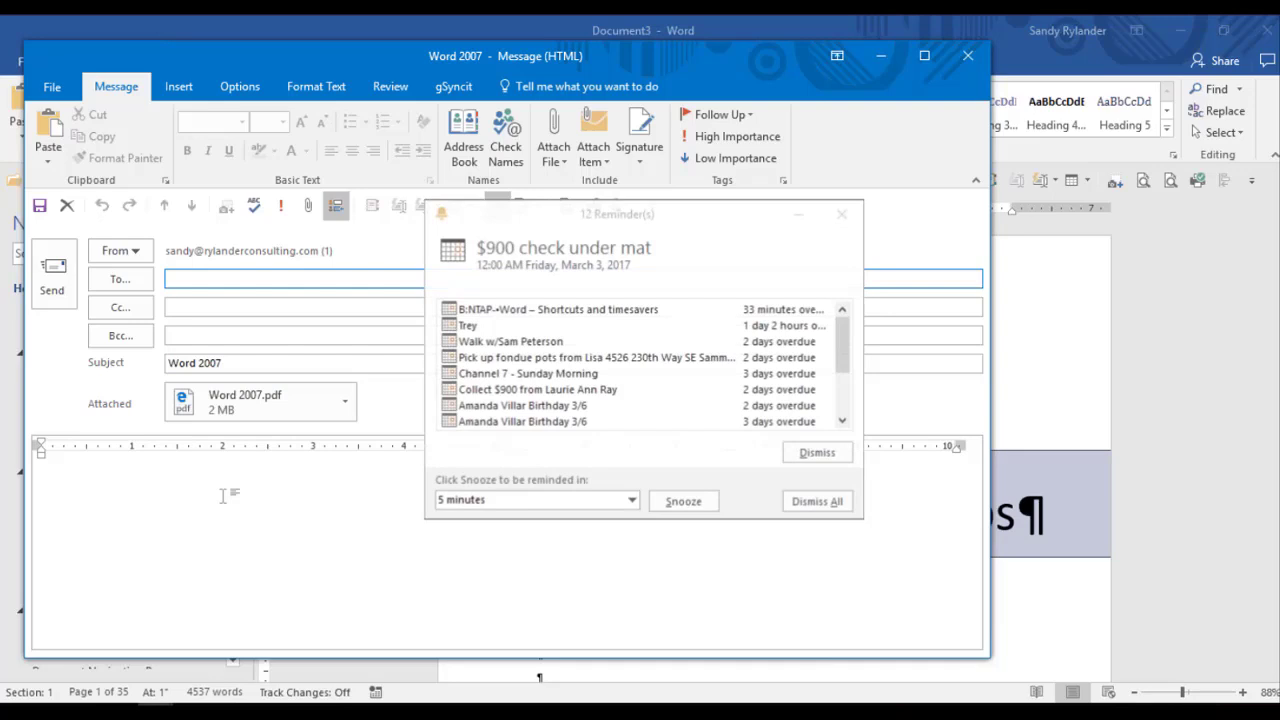
{"action": "left_click", "coordinate": [842, 217]}
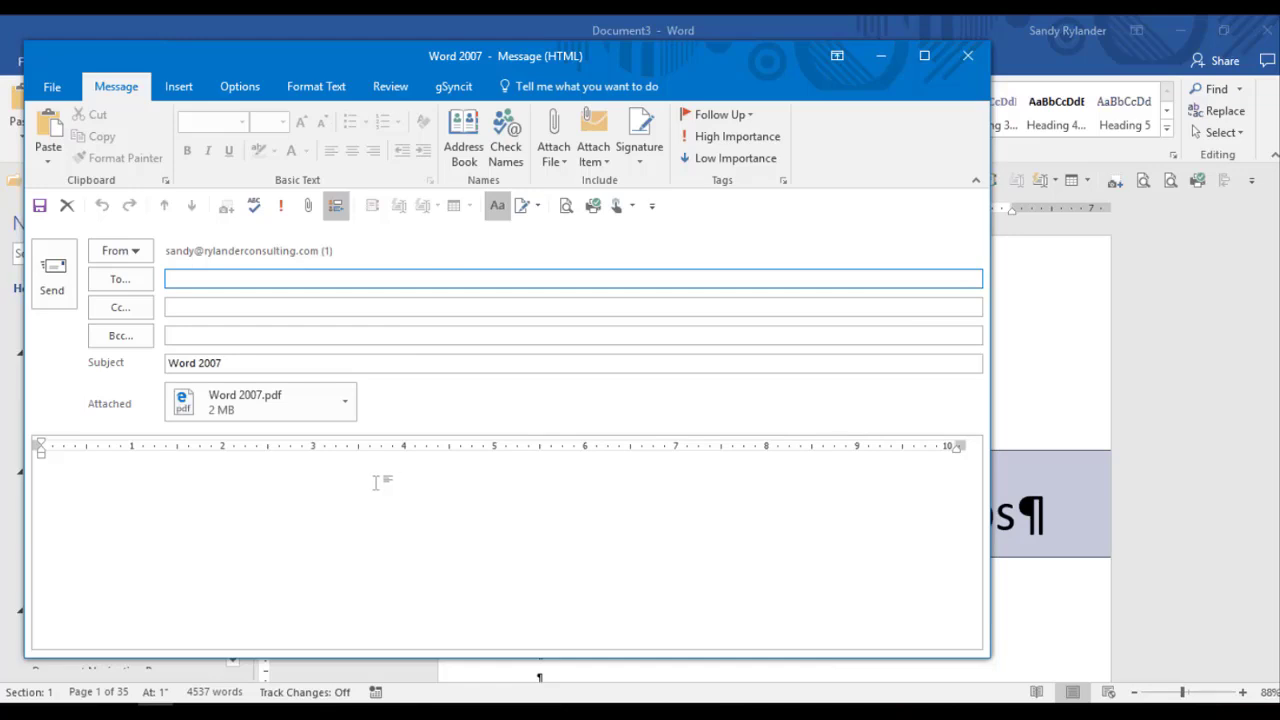
{"action": "left_click", "coordinate": [128, 505]}
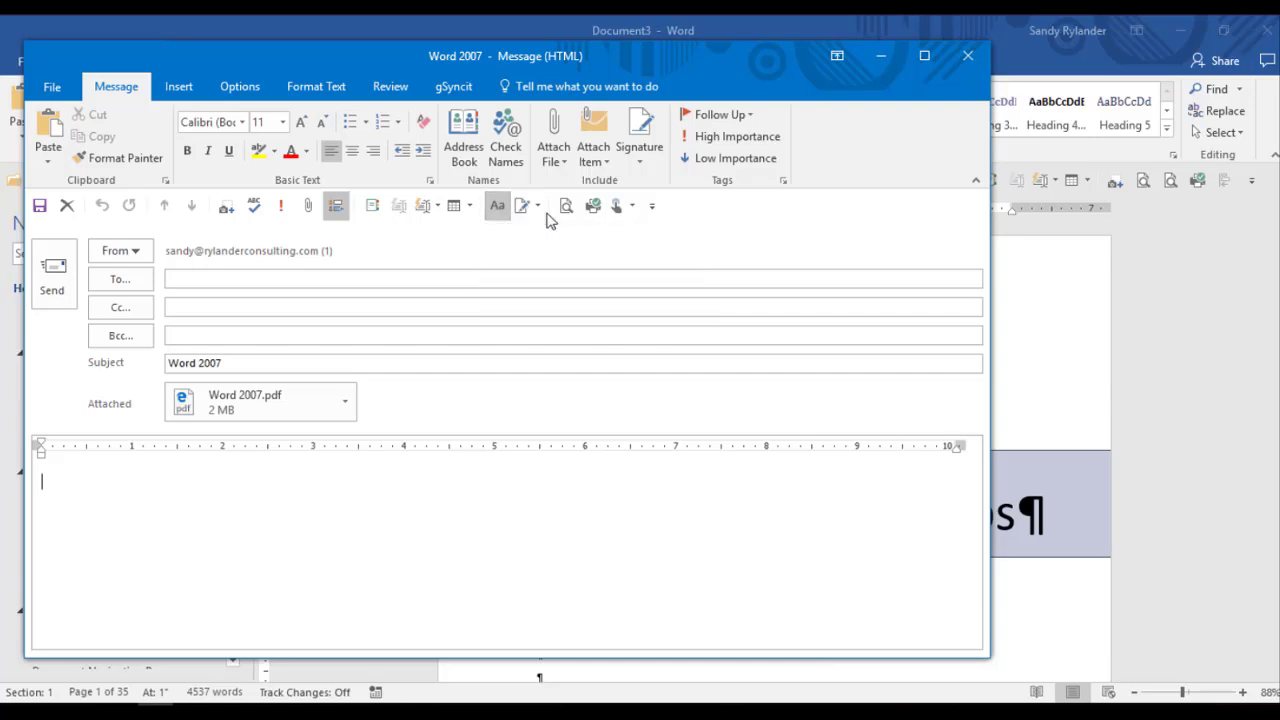
{"action": "left_click", "coordinate": [538, 206]}
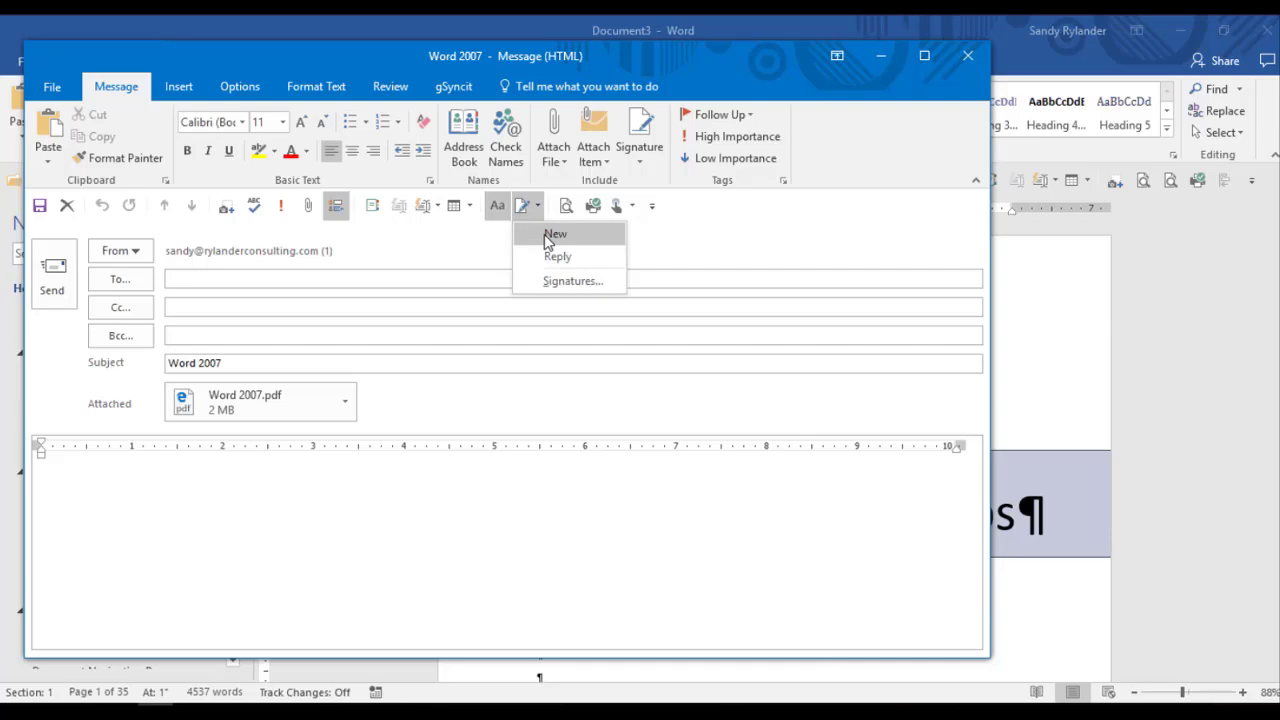
{"action": "left_click", "coordinate": [552, 236]}
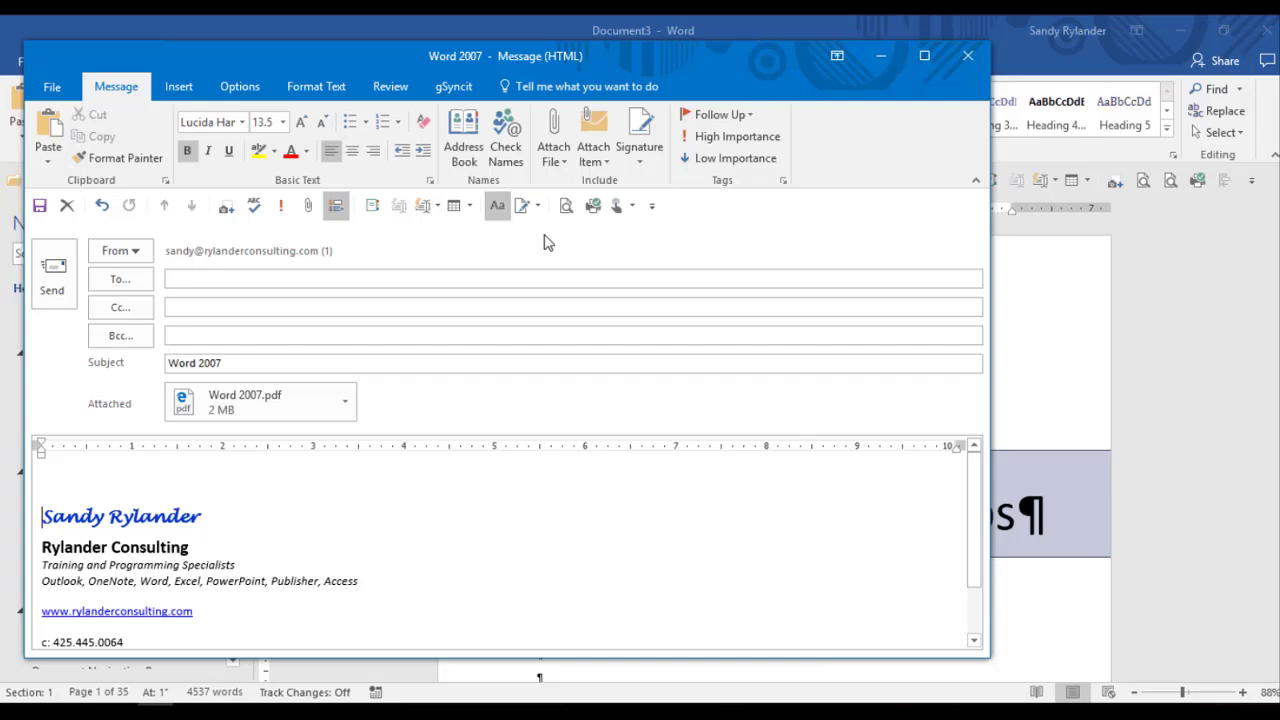
Step: View the message's available signatures, and close the e-mail message without saving it
{"action": "left_click", "coordinate": [652, 163]}
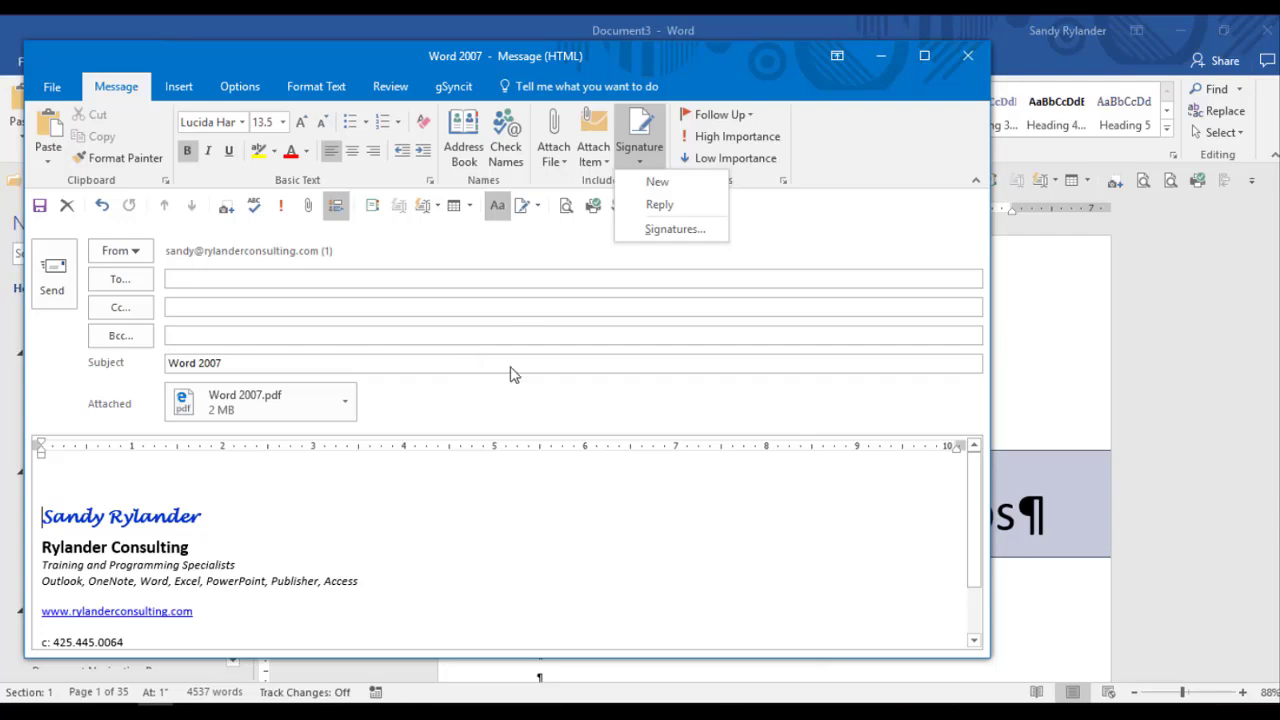
{"action": "left_click", "coordinate": [969, 56]}
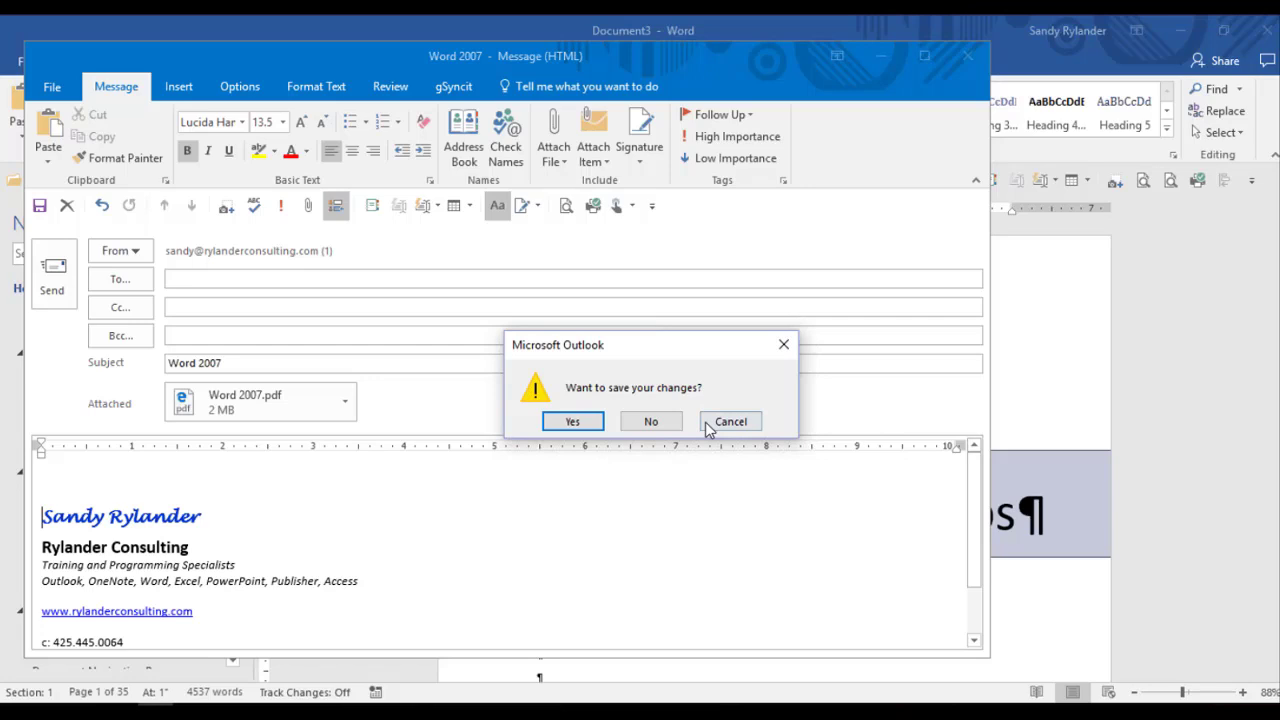
{"action": "left_click", "coordinate": [651, 421]}
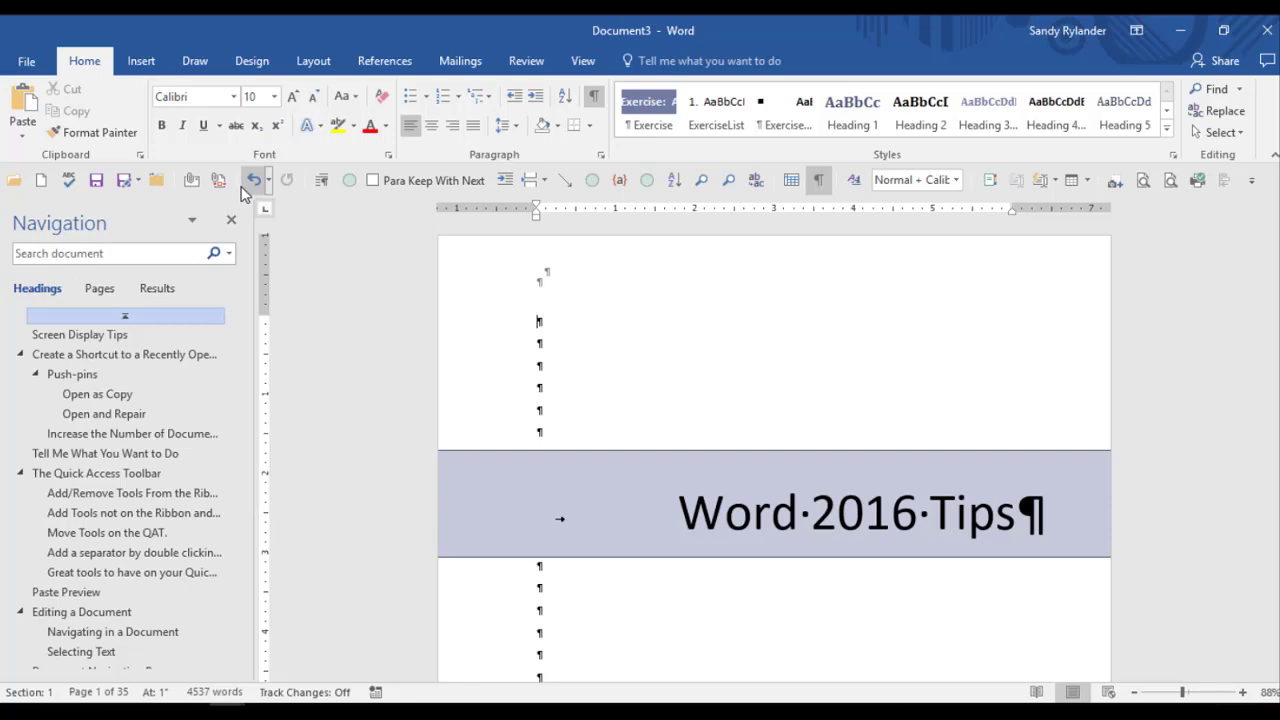
Step: Examine the Line and Page Breaks options for the current paragraph, and close the Paragraph dialog
{"action": "left_click", "coordinate": [322, 186]}
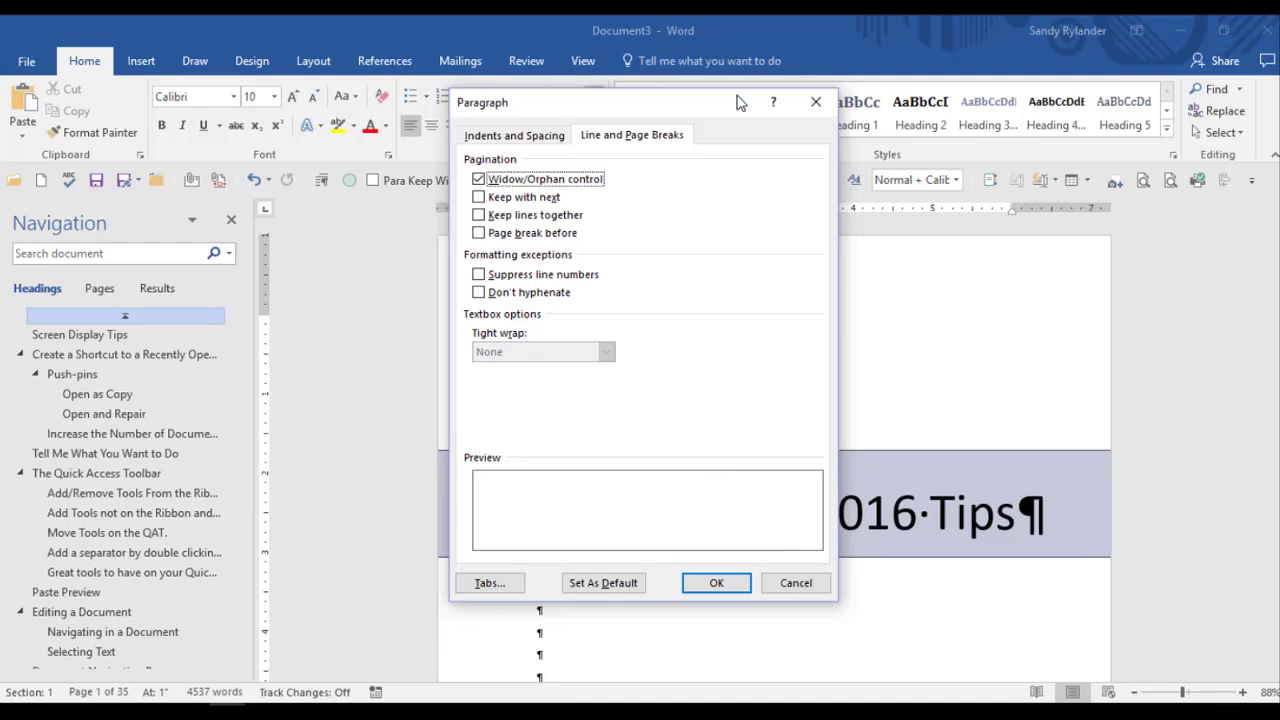
{"action": "left_click", "coordinate": [816, 102]}
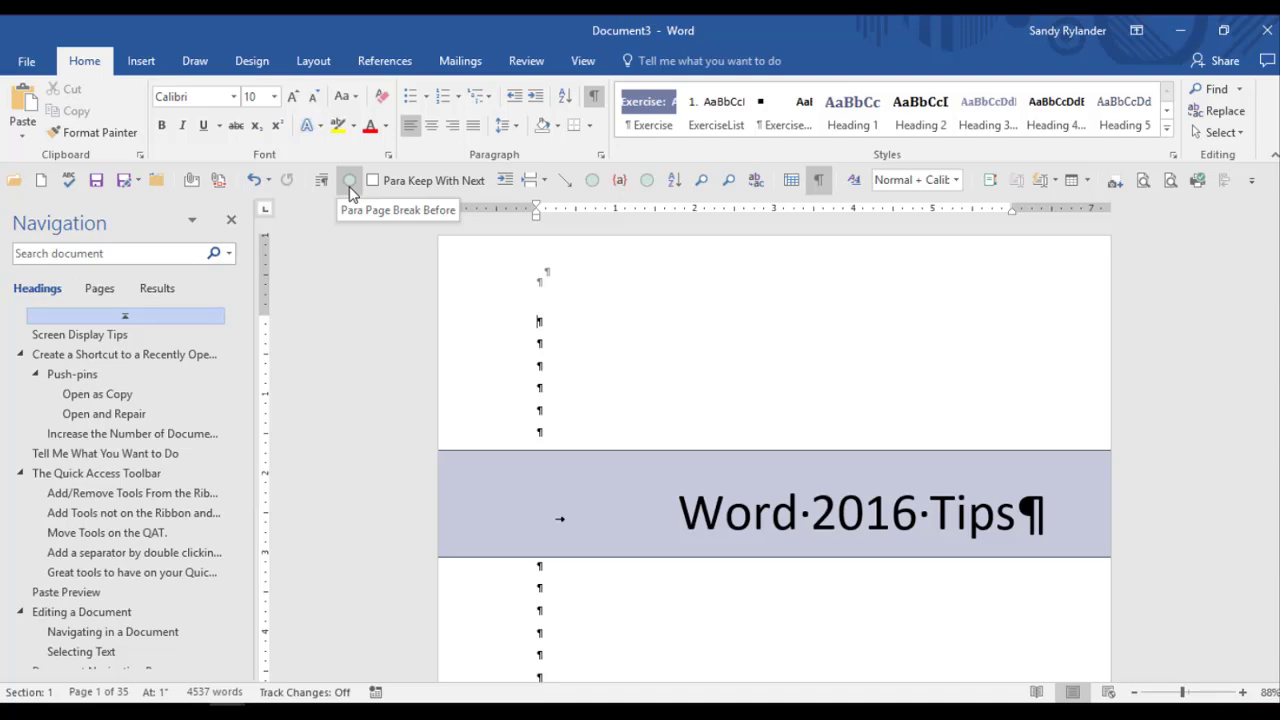
Step: Turn Page Break Before on and off for the "Go to a Page/Find/Replace" paragraph, and check its Line and Page Breaks options
{"action": "scroll", "coordinate": [1233, 650], "scroll_direction": "down", "scroll_amount": 10}
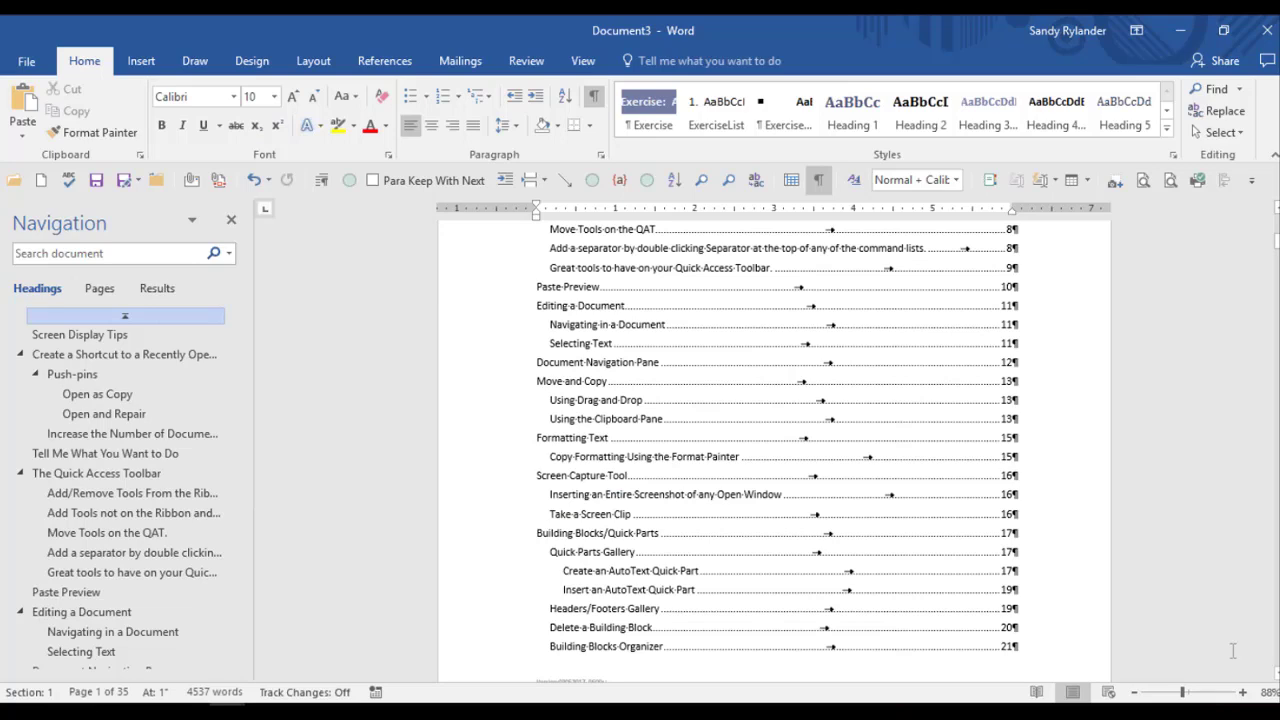
{"action": "scroll", "coordinate": [1233, 650], "scroll_direction": "down", "scroll_amount": 4}
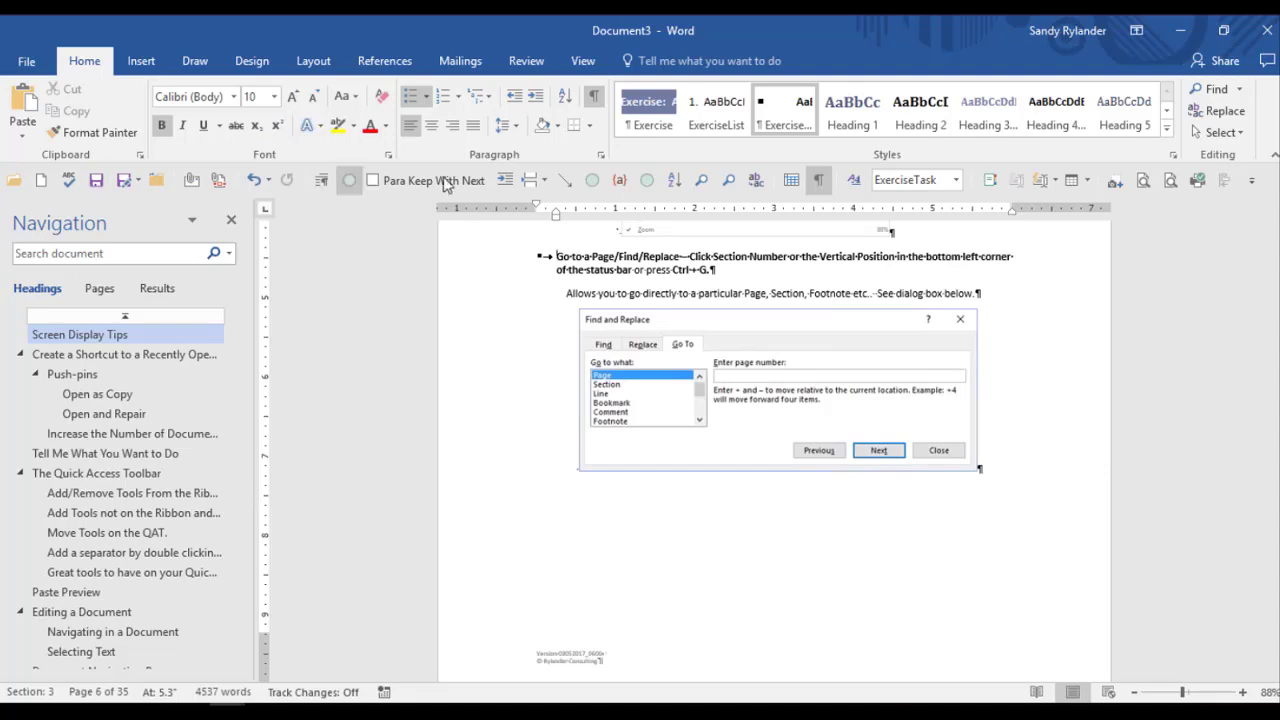
{"action": "left_click", "coordinate": [349, 187]}
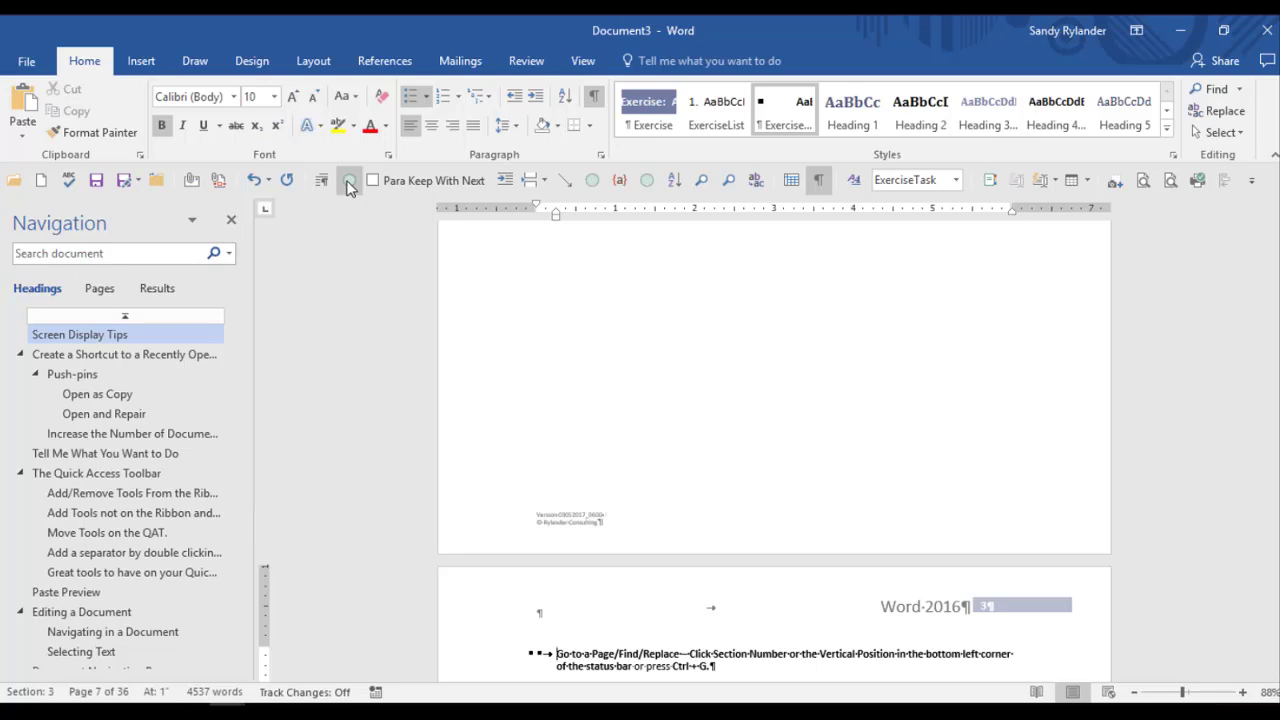
{"action": "left_click", "coordinate": [349, 187]}
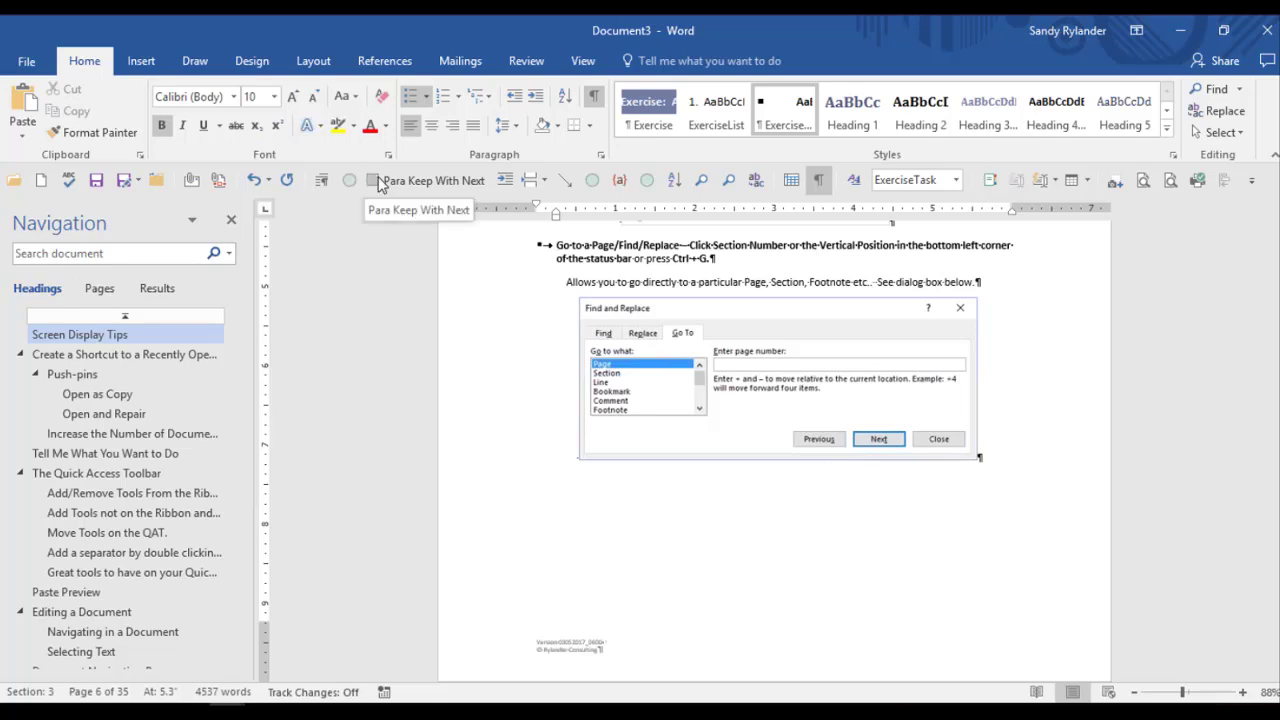
{"action": "left_click", "coordinate": [320, 183]}
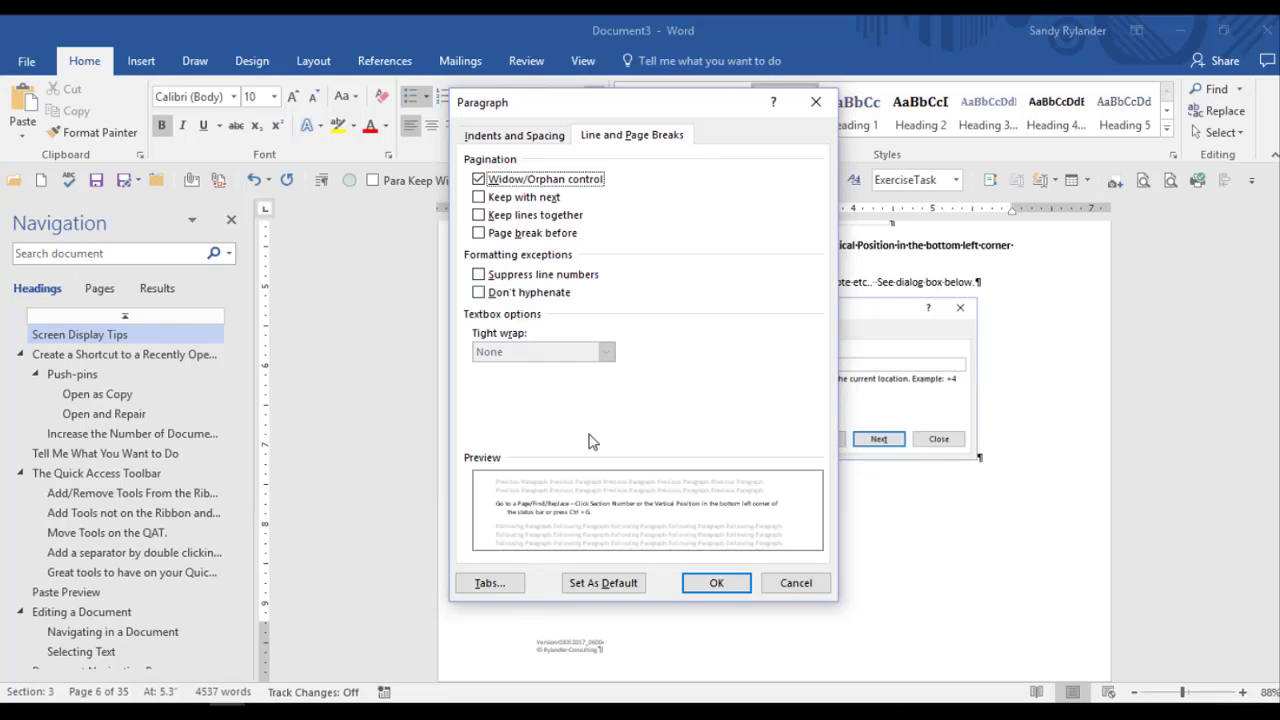
{"action": "left_click", "coordinate": [796, 583]}
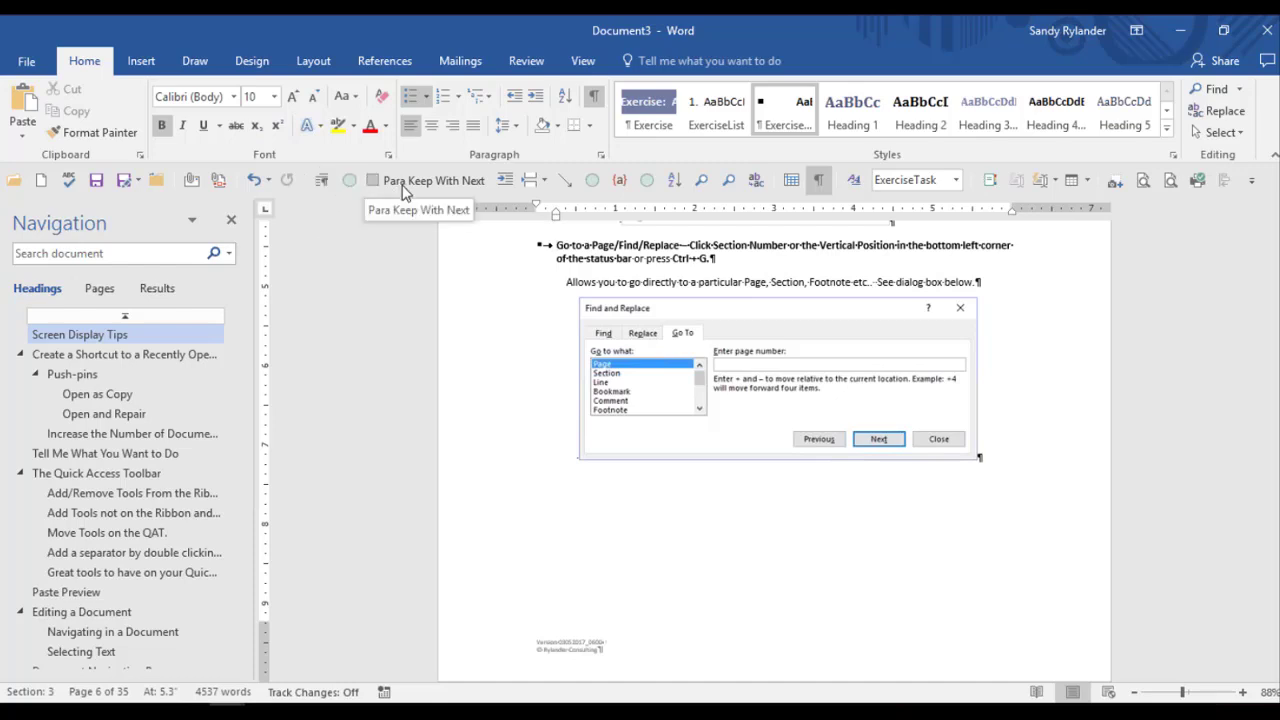
Step: View the Paragraph indent and spacing settings, and remove that group from the Quick Access Toolbar
{"action": "left_click", "coordinate": [505, 181]}
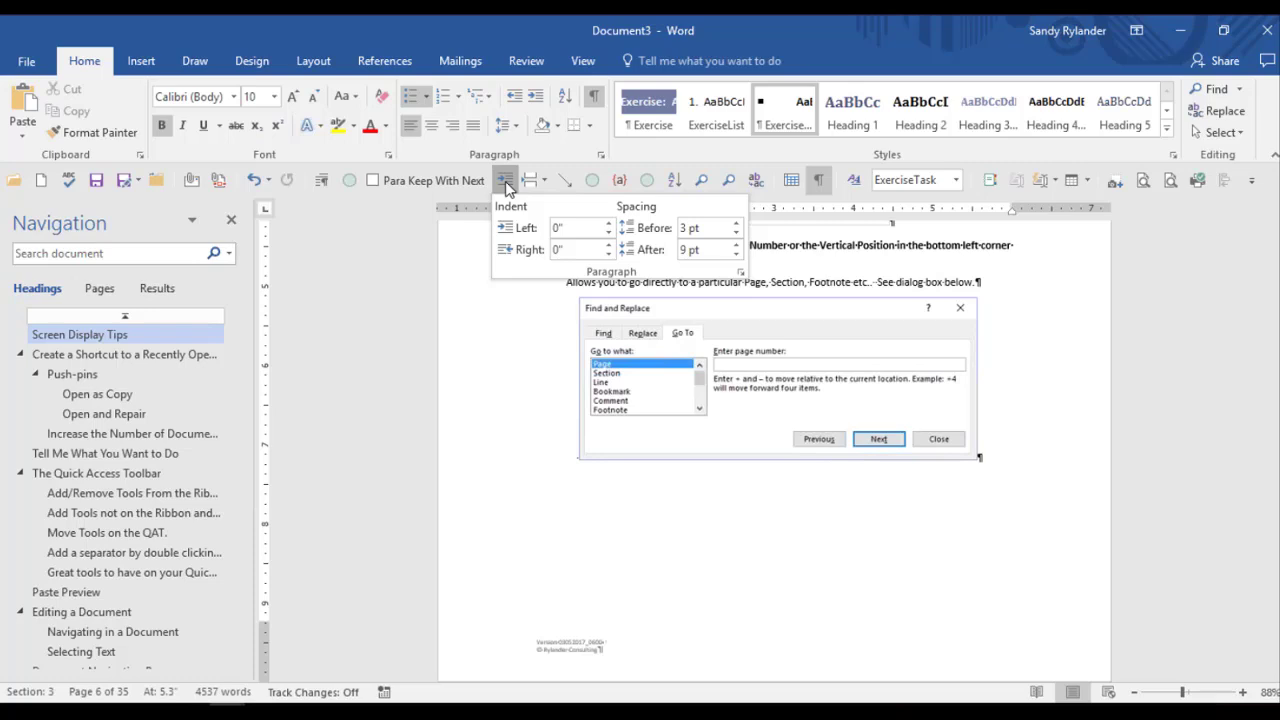
{"action": "right_click", "coordinate": [505, 181]}
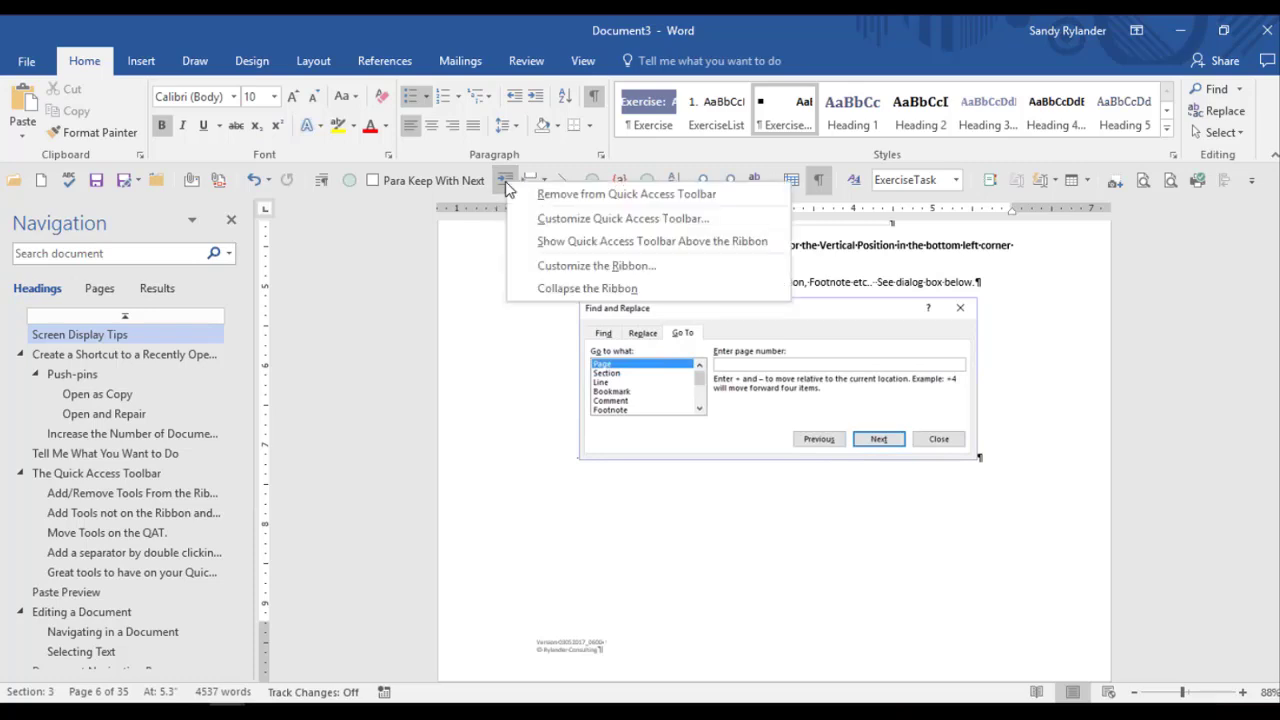
{"action": "left_click", "coordinate": [517, 190]}
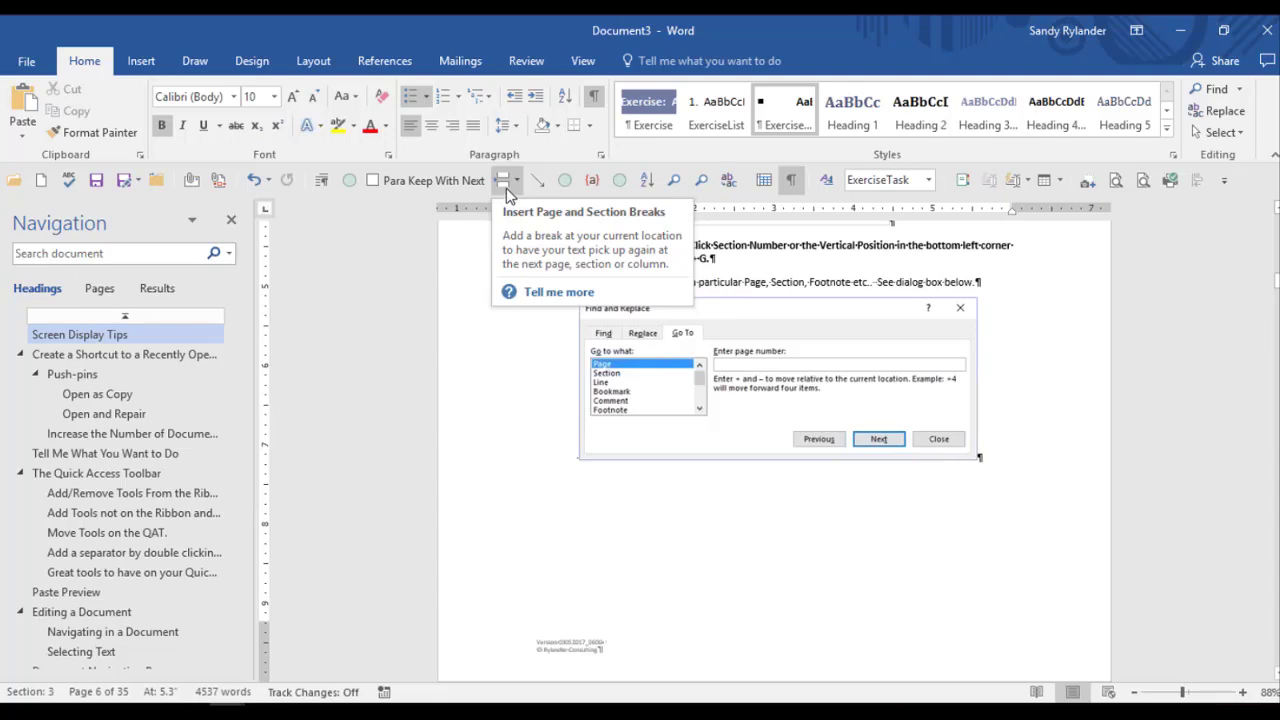
Step: View the available page and section break types without inserting a break
{"action": "left_click", "coordinate": [516, 183]}
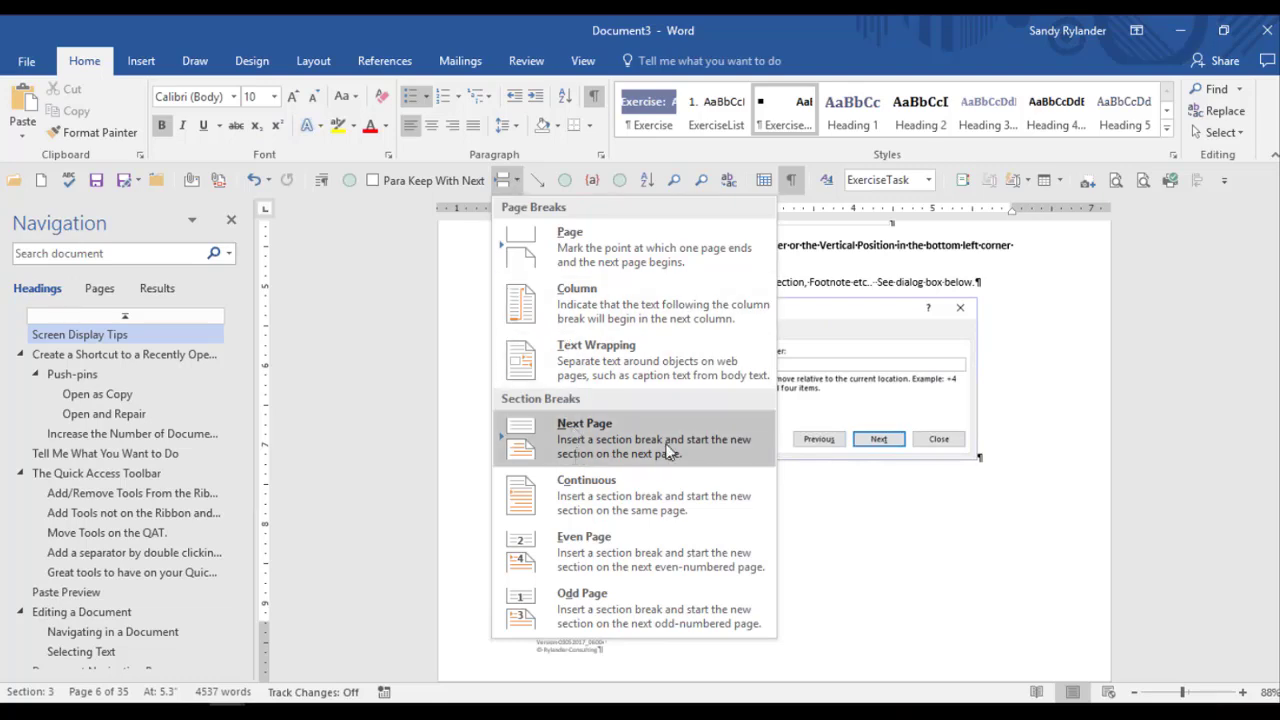
{"action": "left_click", "coordinate": [923, 526]}
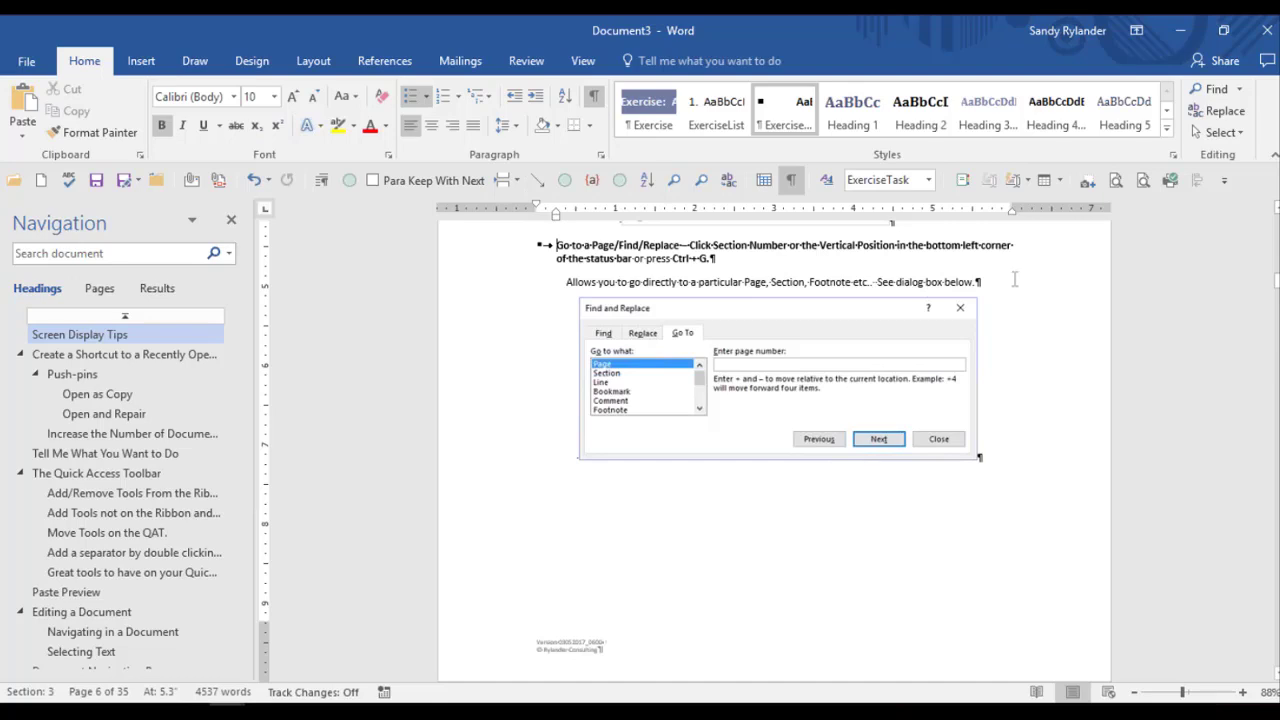
Step: Draw an arrow about 0.74" wide and 0.51" high pointing at the end of the "Allows you to go directly" line above the Find and Replace picture
{"action": "left_click_drag", "start_coordinate": [1010, 276], "coordinate": [785, 488]}
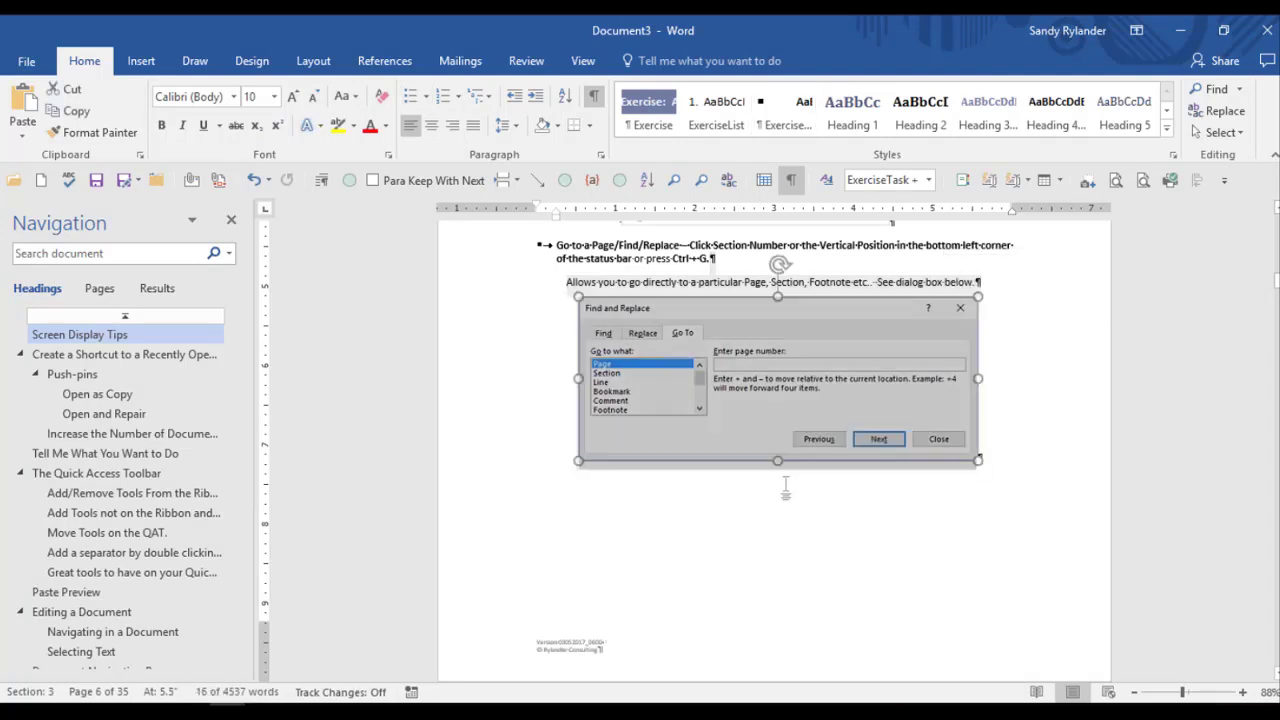
{"action": "left_click", "coordinate": [765, 445]}
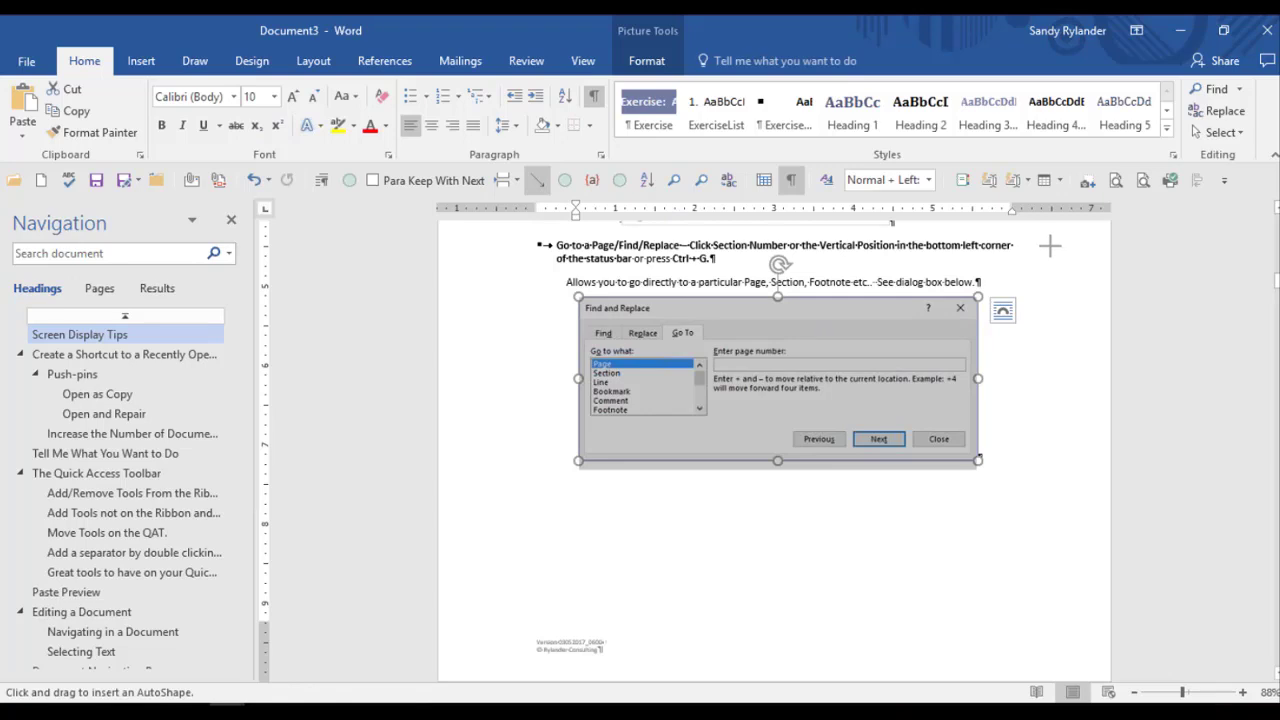
{"action": "left_click_drag", "start_coordinate": [1048, 248], "coordinate": [994, 286]}
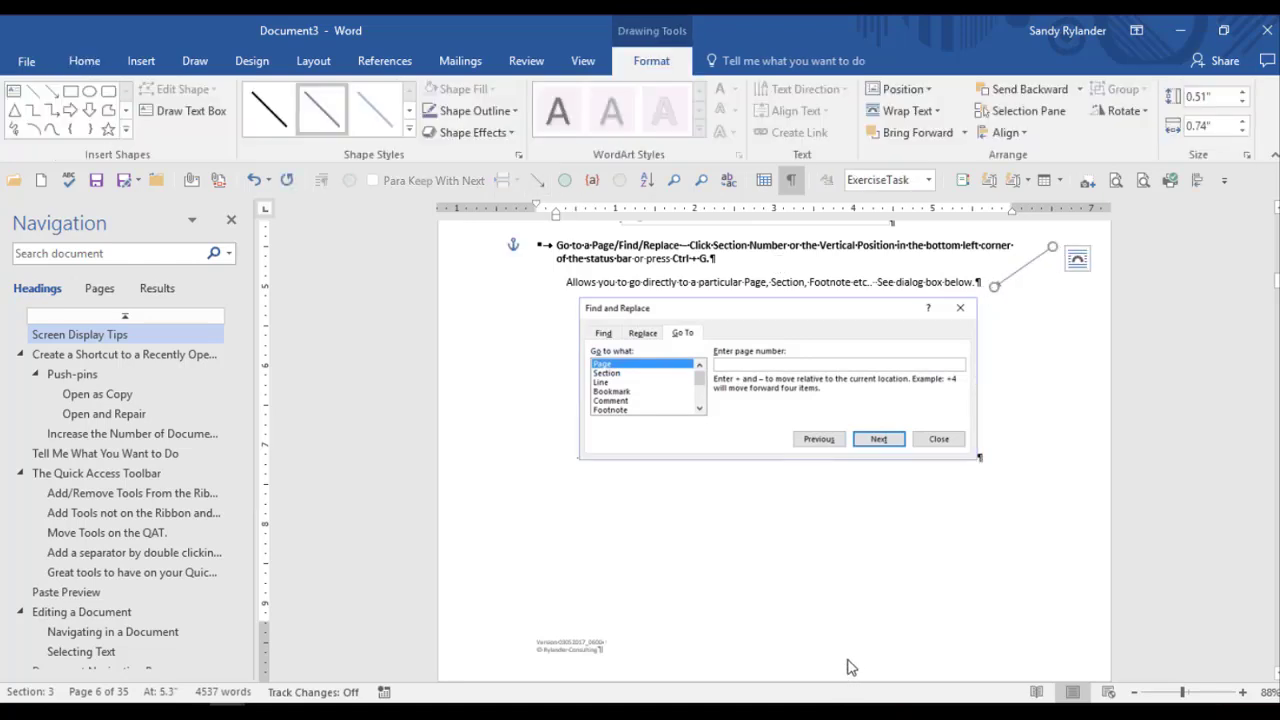
{"action": "left_click", "coordinate": [946, 589]}
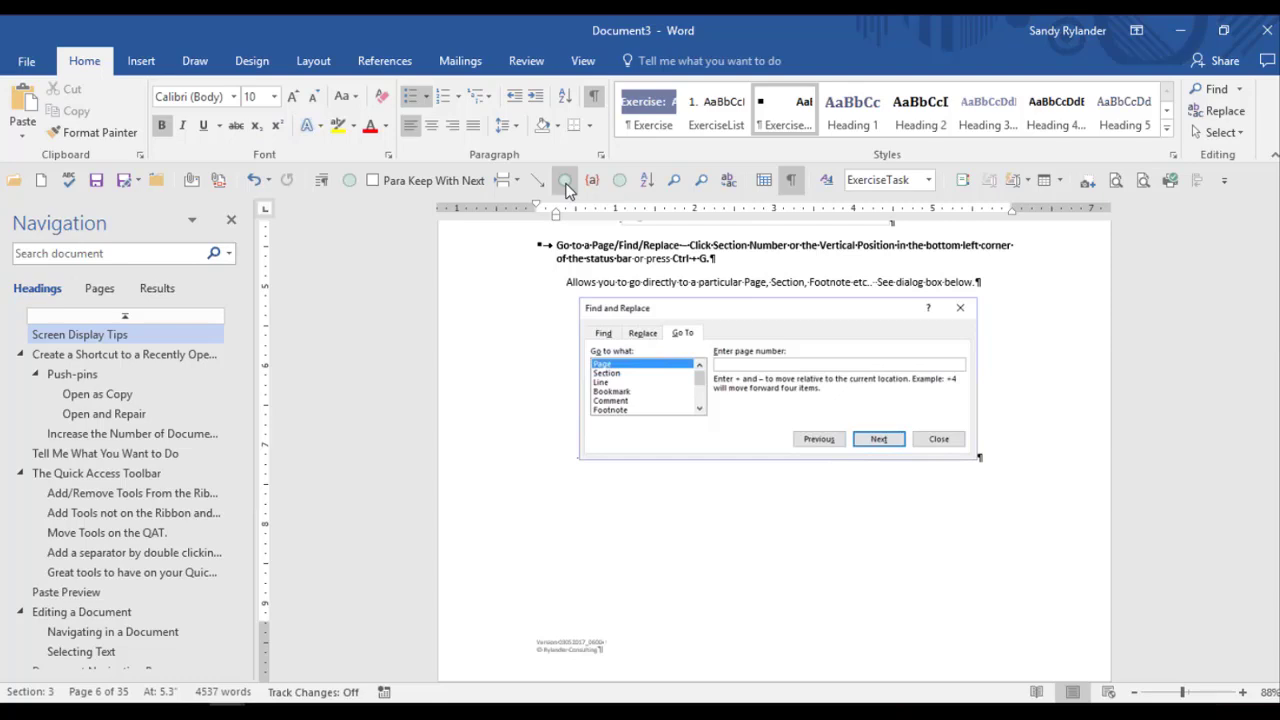
Step: Insert the document's file path into the Section 3 even page footer
{"action": "double_click", "coordinate": [588, 658]}
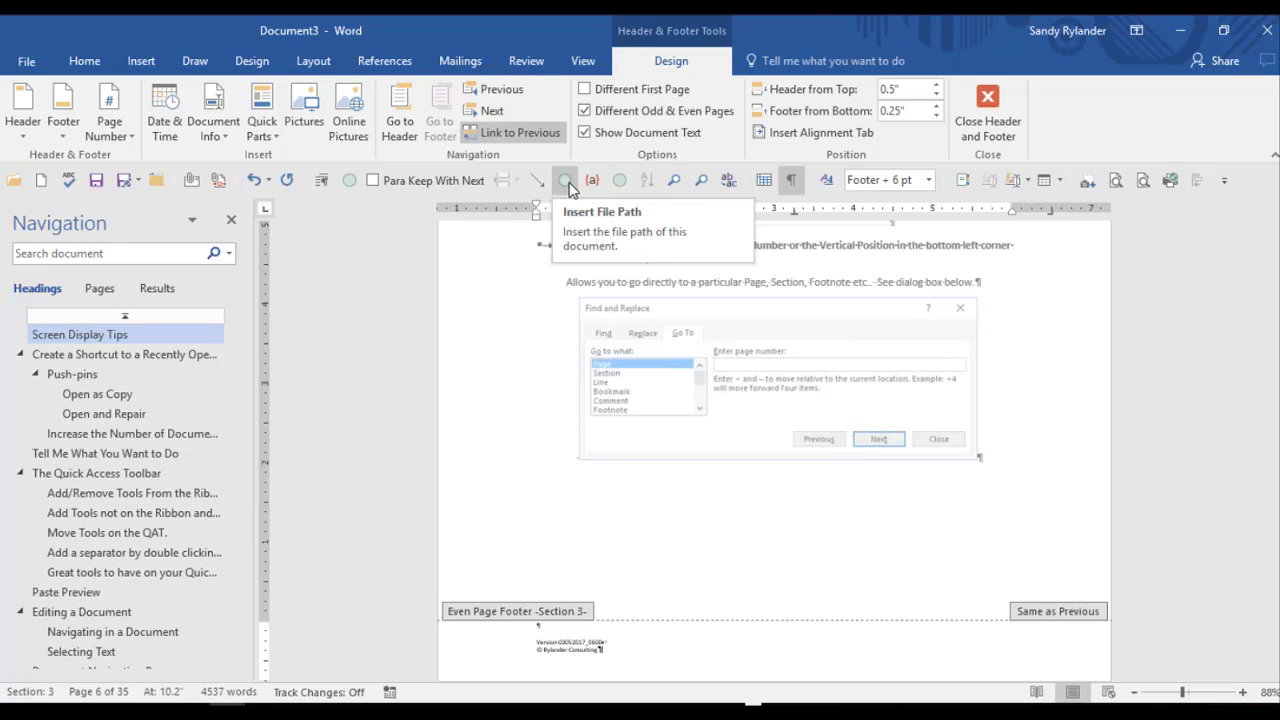
{"action": "left_click", "coordinate": [566, 181]}
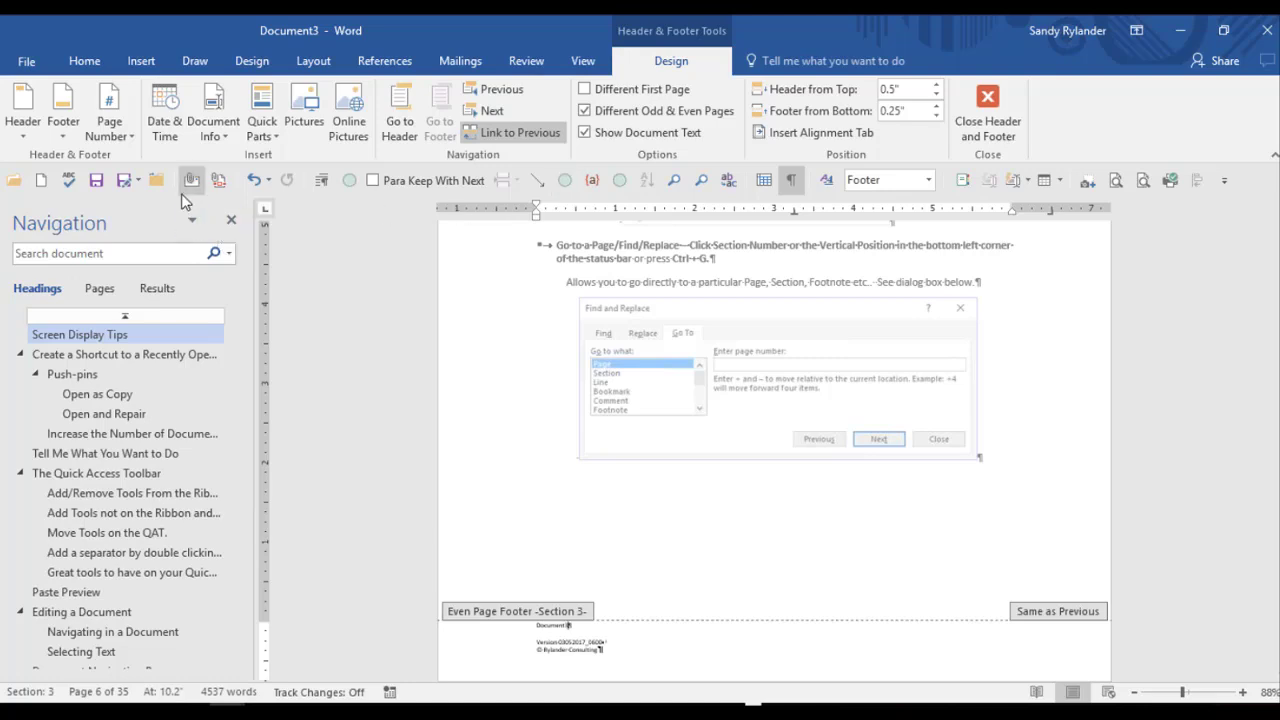
{"action": "left_click", "coordinate": [43, 182]}
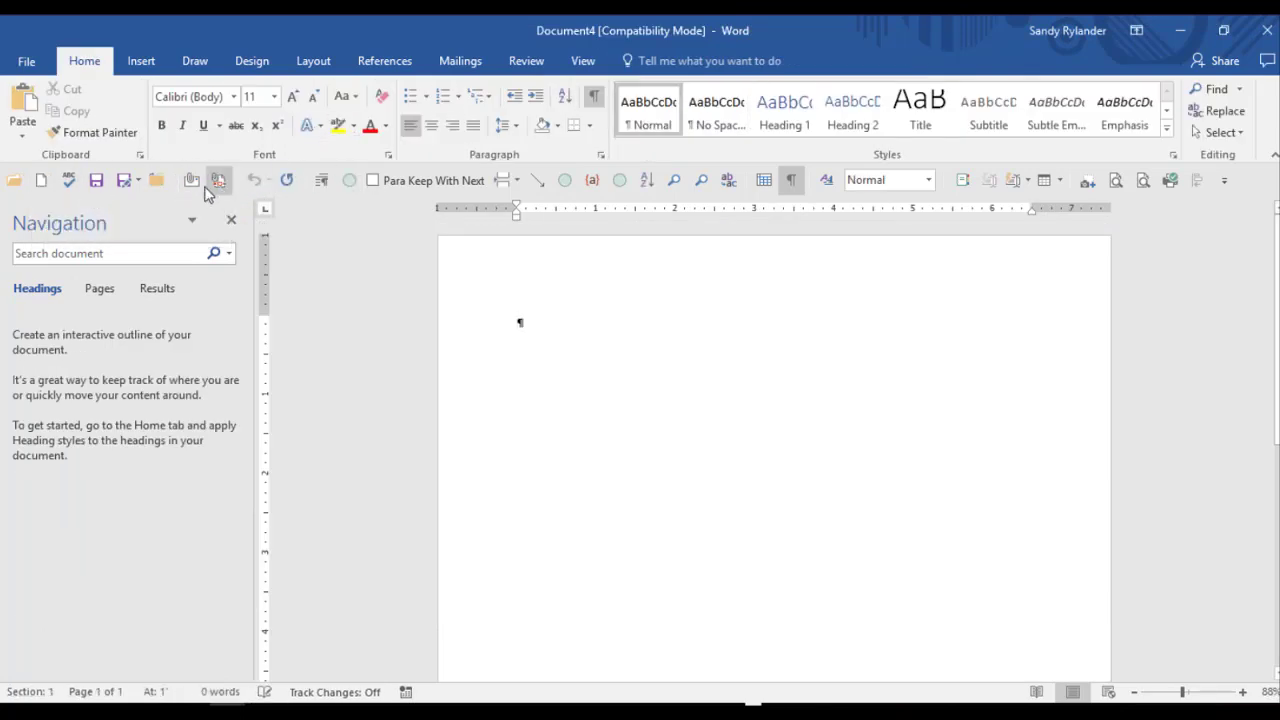
{"action": "left_click", "coordinate": [158, 185]}
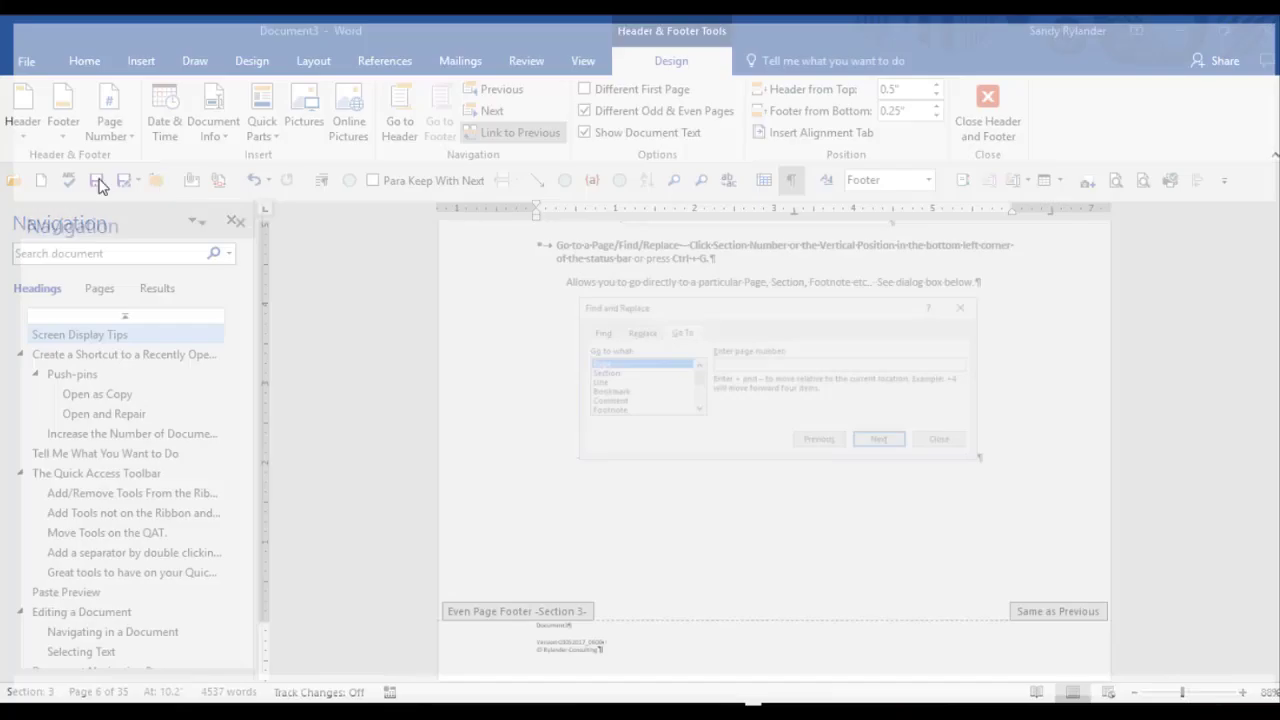
Step: Save the document as Garbage in the Documents folder on this PC
{"action": "left_click", "coordinate": [98, 181]}
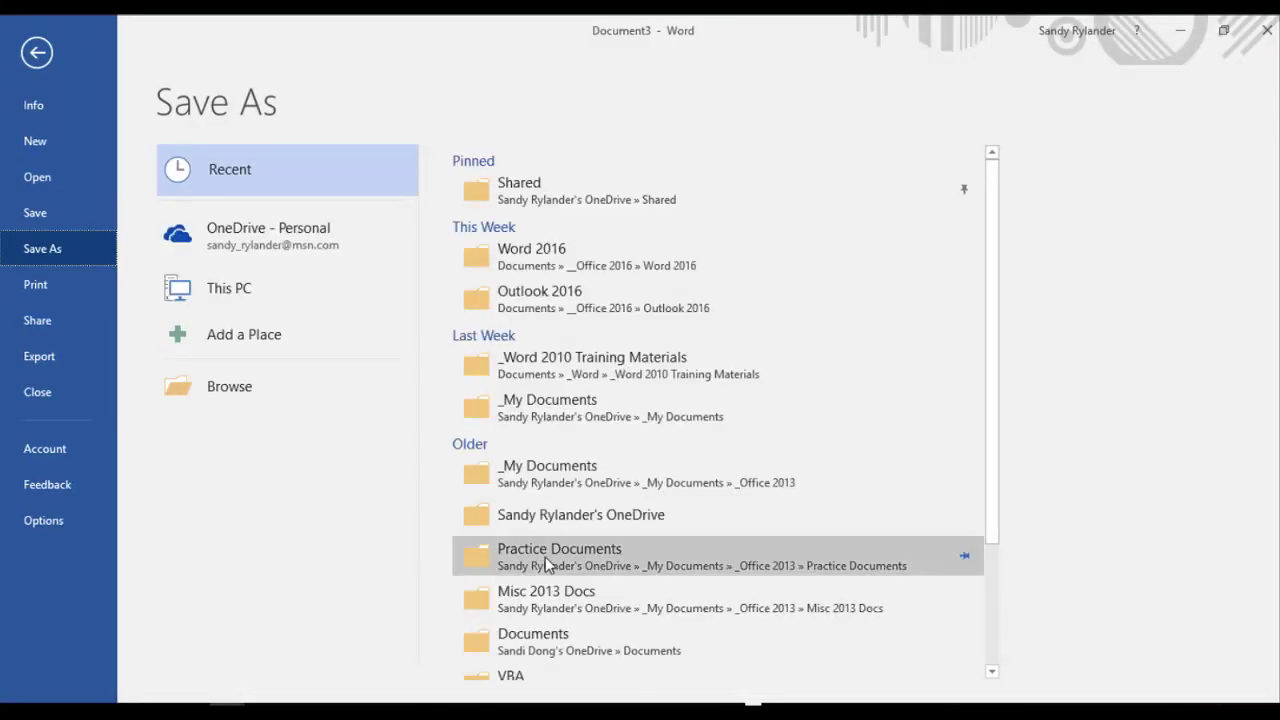
{"action": "left_click", "coordinate": [210, 396]}
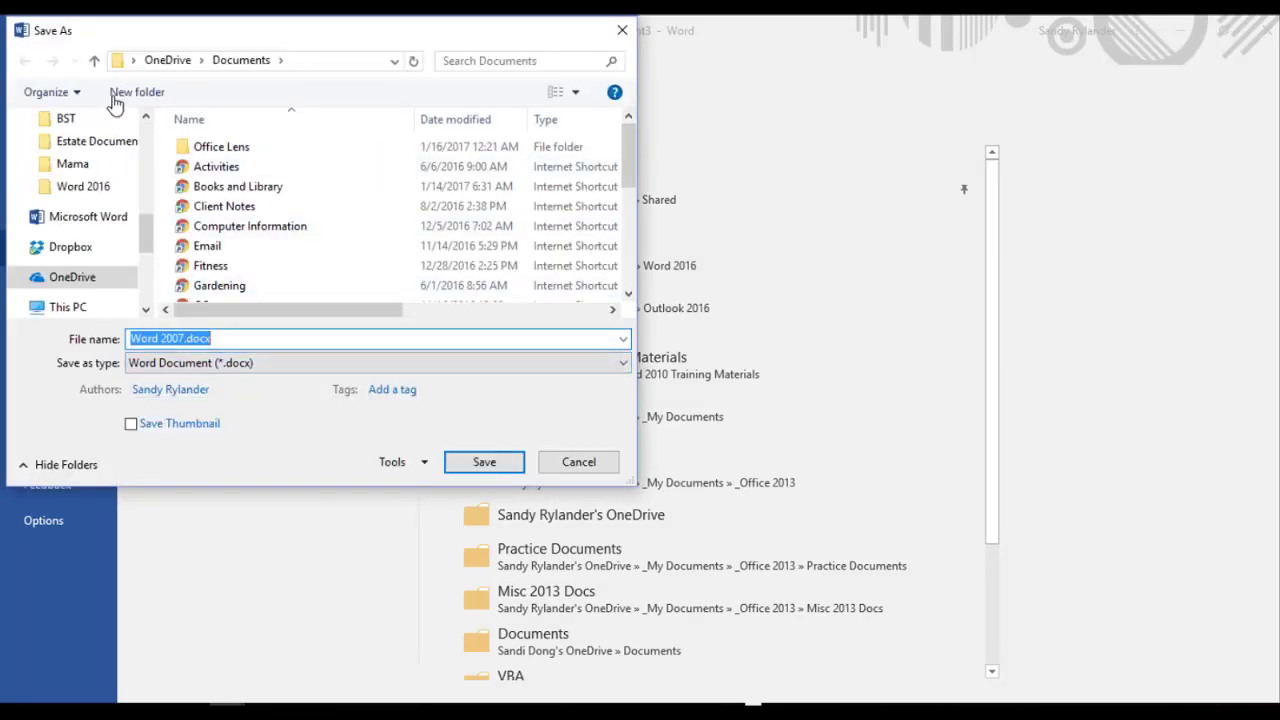
{"action": "scroll", "coordinate": [143, 135], "scroll_direction": "up", "scroll_amount": 5}
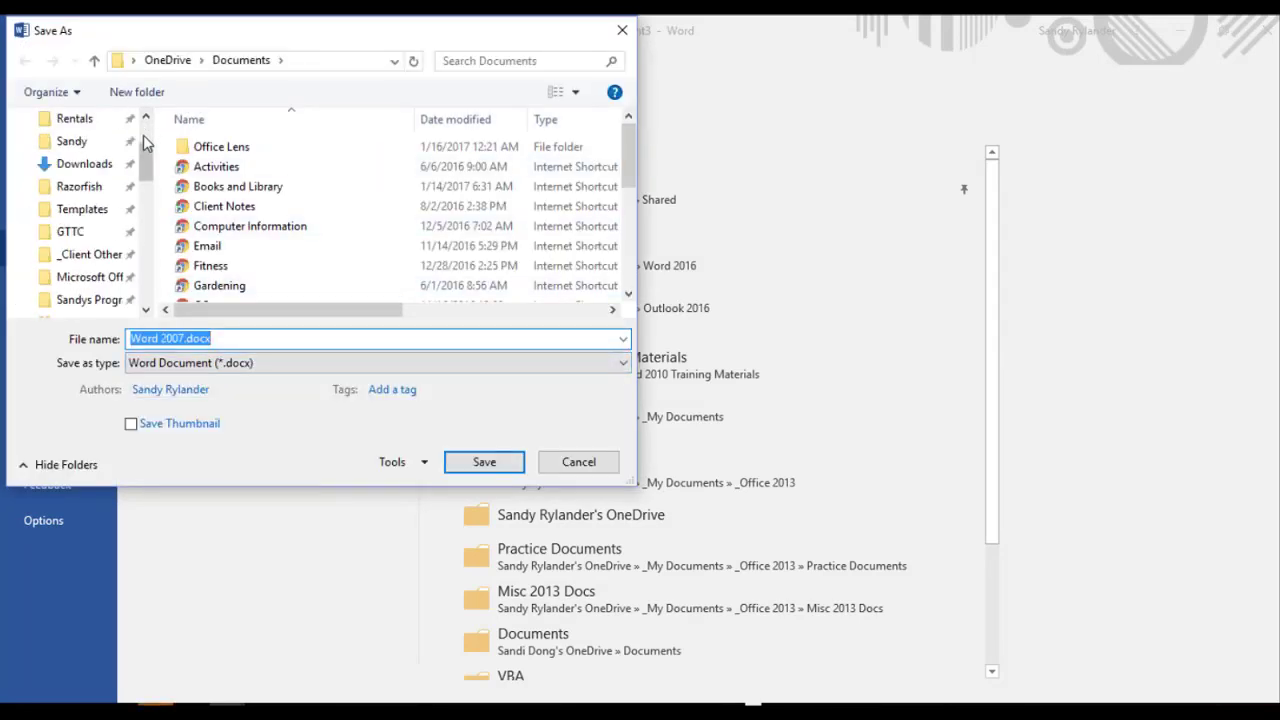
{"action": "left_click", "coordinate": [86, 179]}
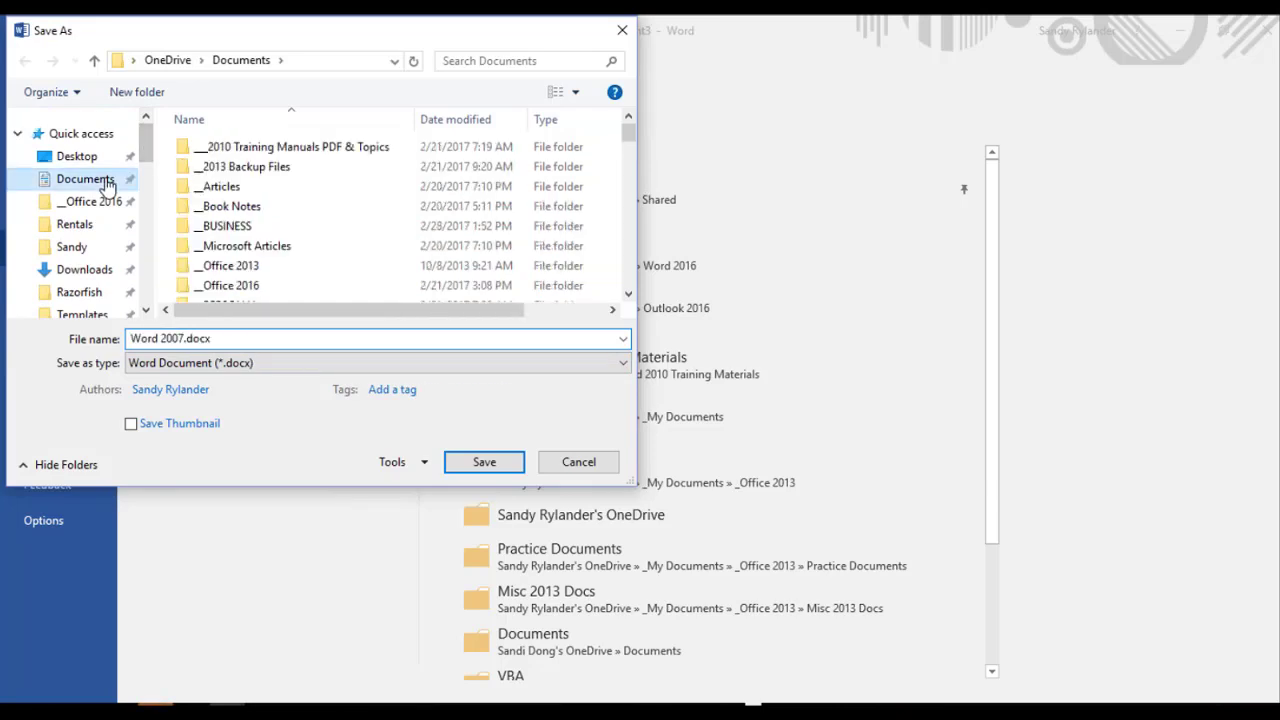
{"action": "left_click", "coordinate": [163, 338]}
{"action": "type", "text": "W"}
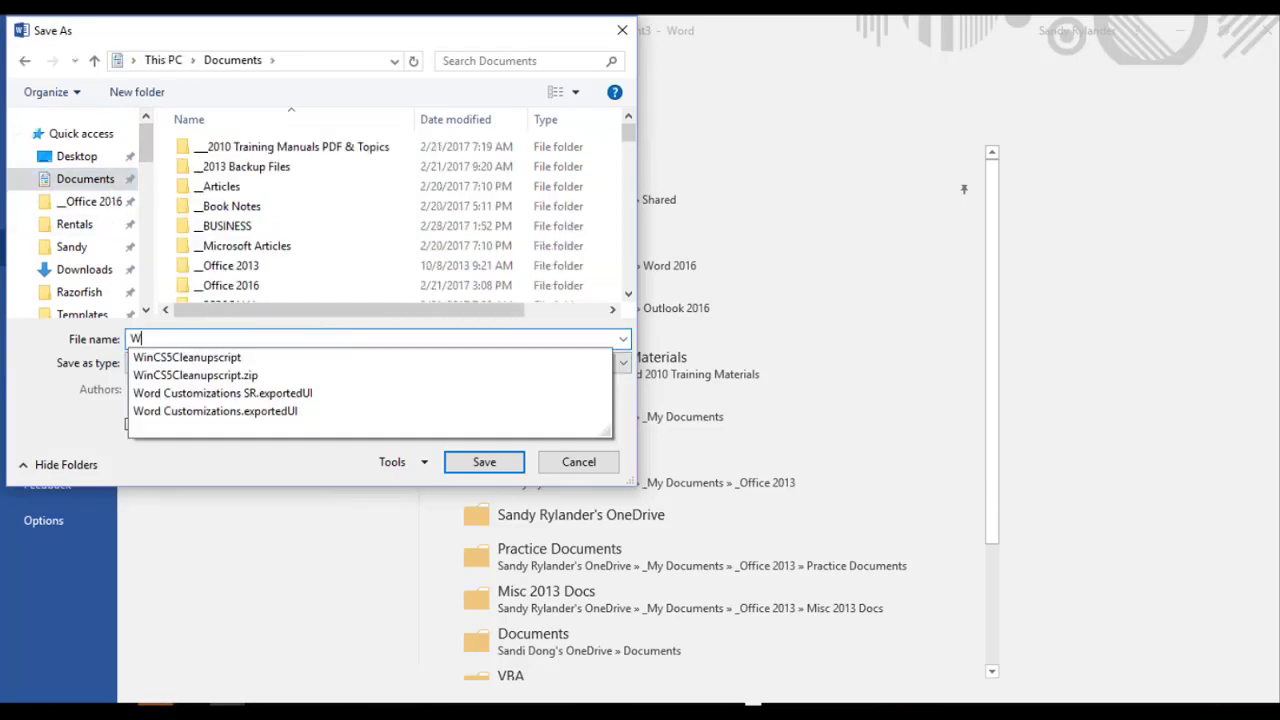
{"action": "key", "text": "BackSpace"}
{"action": "type", "text": "Garbage"}
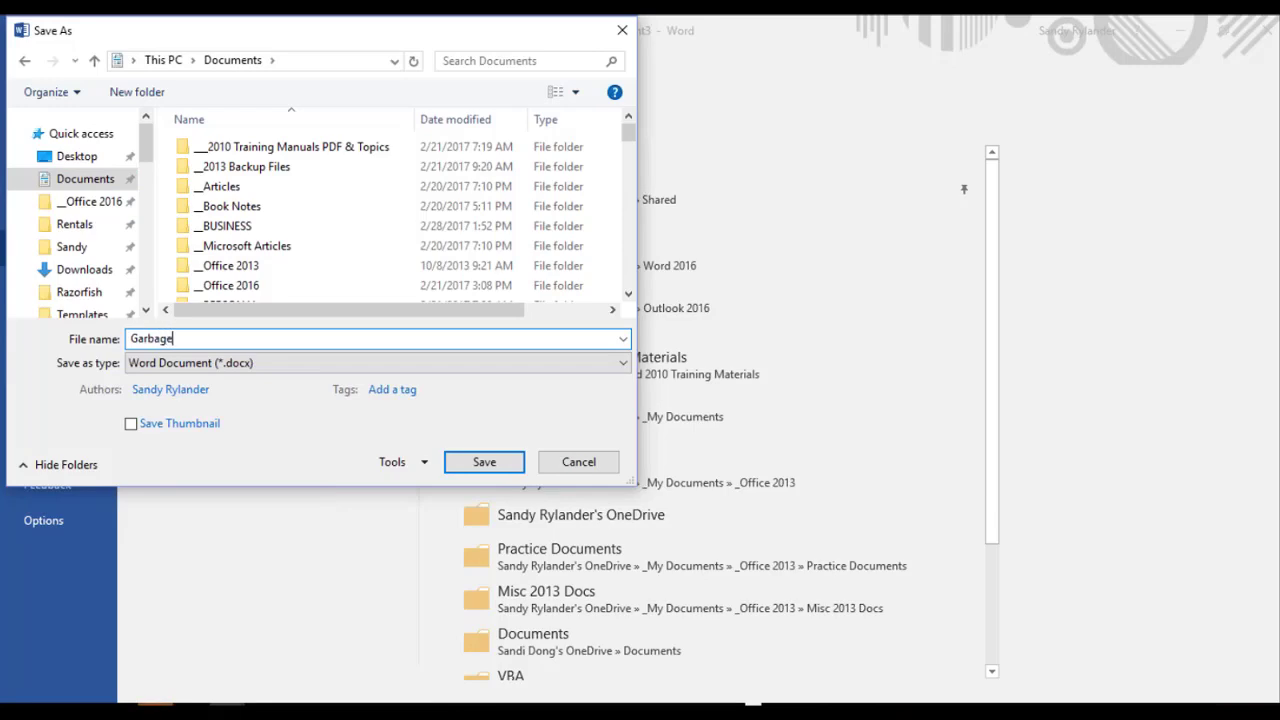
{"action": "key", "text": "Return"}
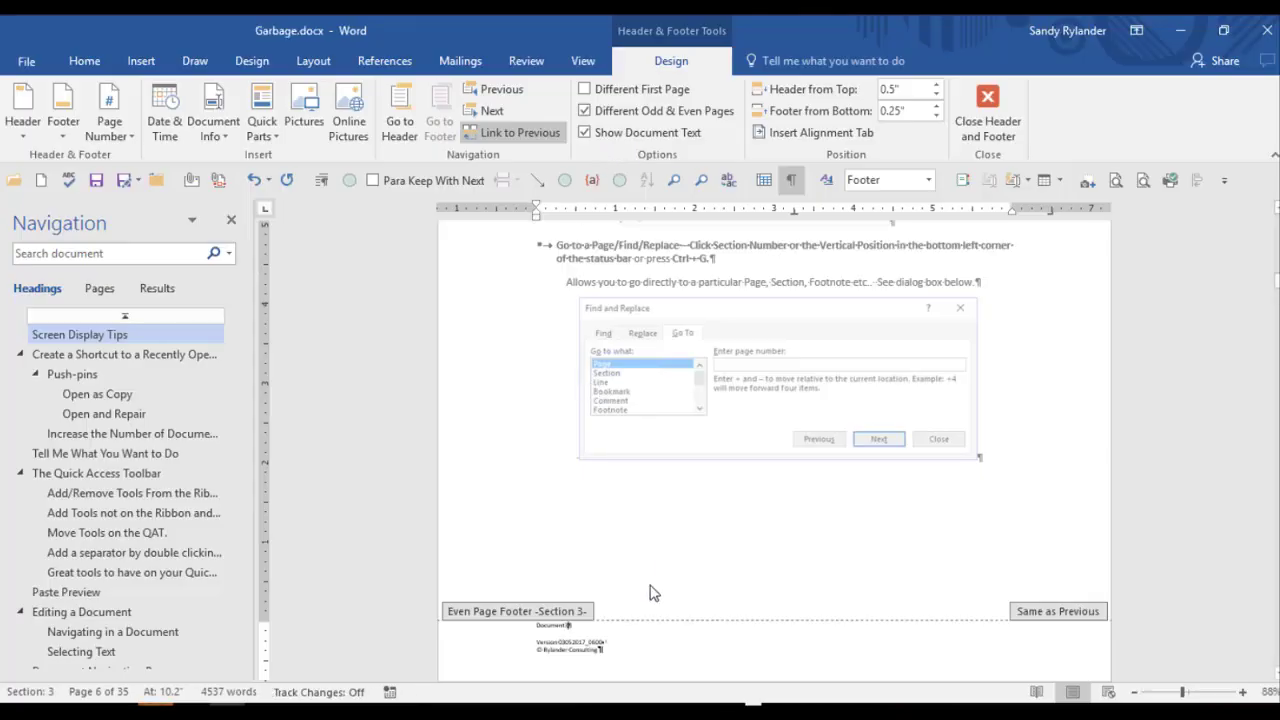
Step: Update the file path field in the footer to reflect the saved document, and enlarge the view of it
{"action": "double_click", "coordinate": [555, 627]}
{"action": "key", "text": "F9"}
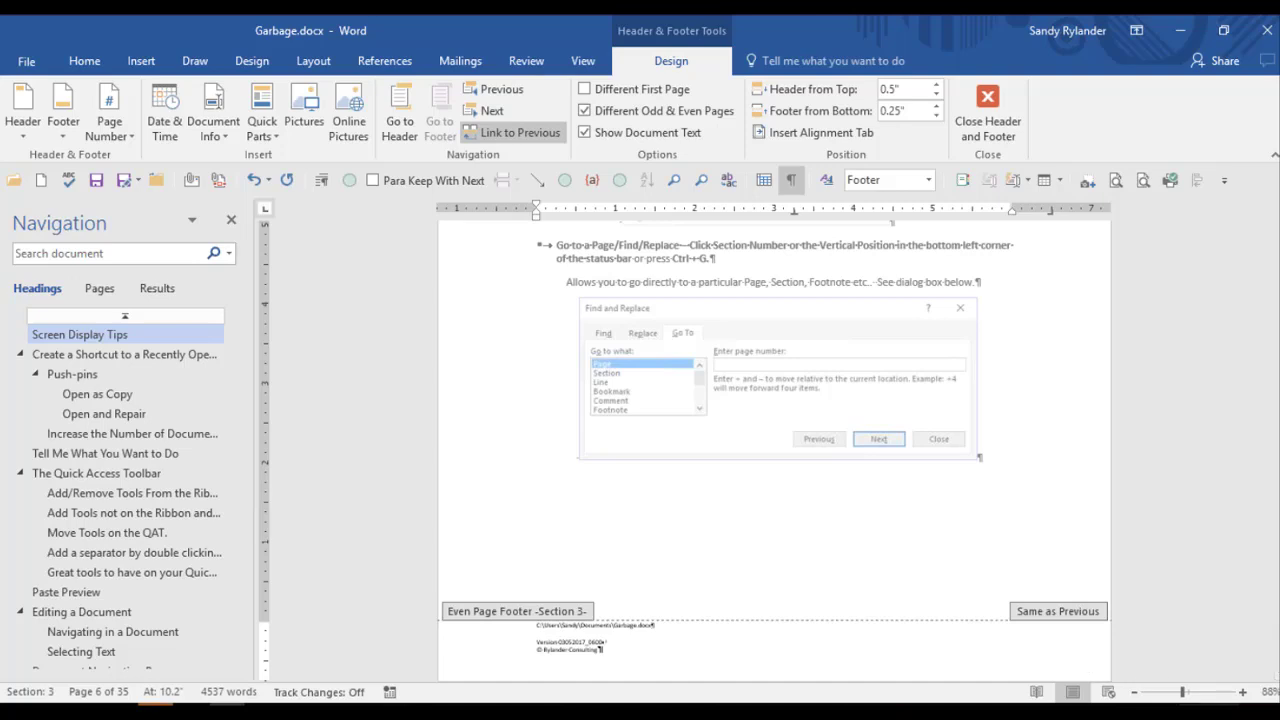
{"action": "left_click", "coordinate": [1205, 697]}
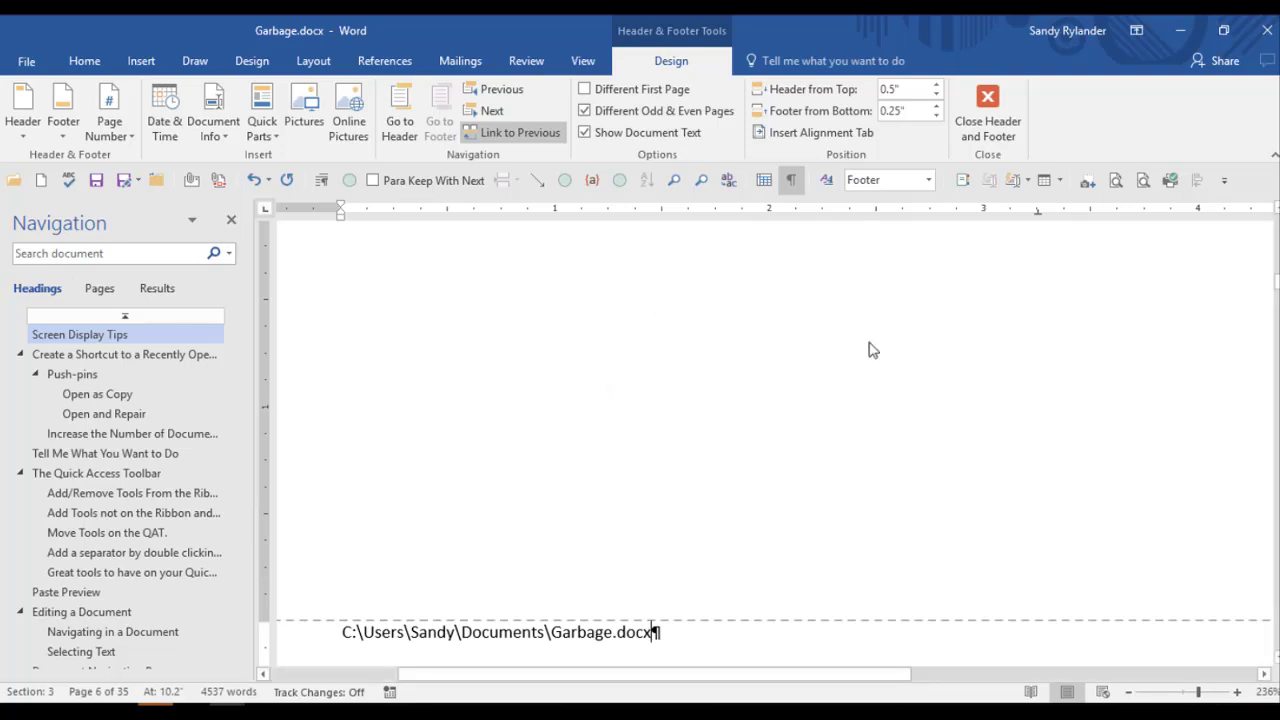
{"action": "left_click", "coordinate": [321, 676]}
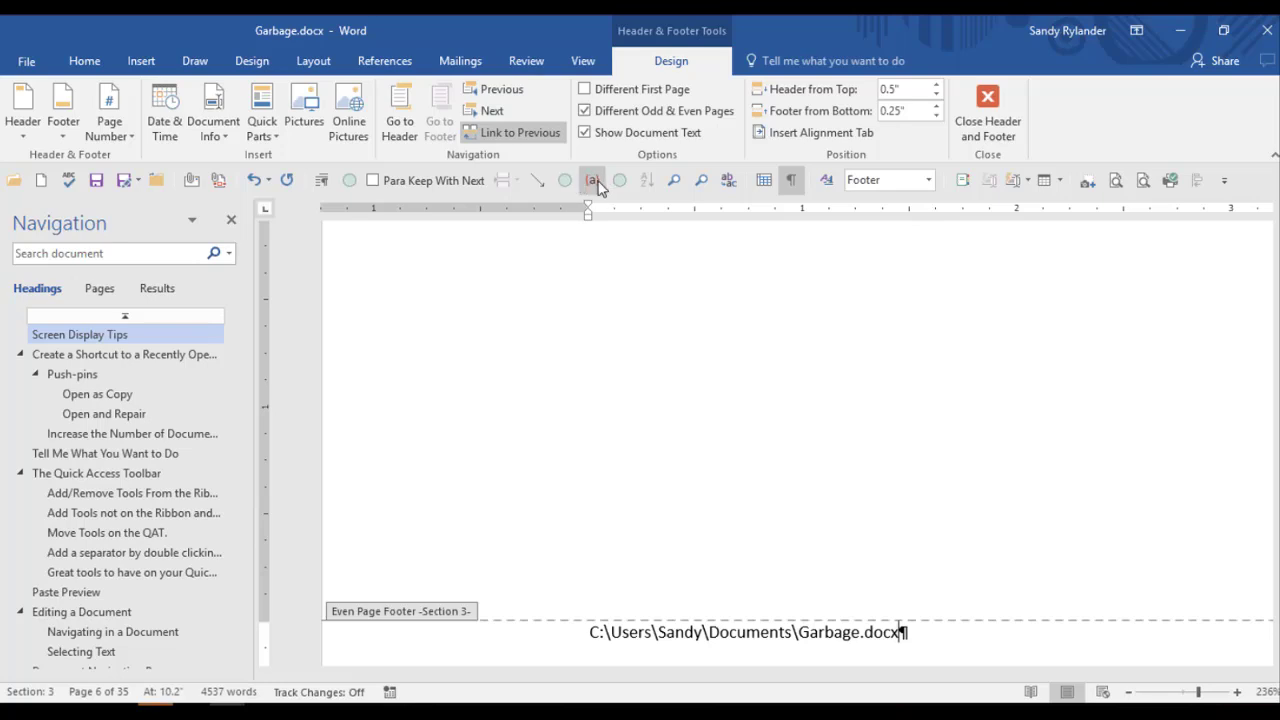
Step: Show the field code behind the footer's file path, and switch back to the field result
{"action": "left_click", "coordinate": [592, 181]}
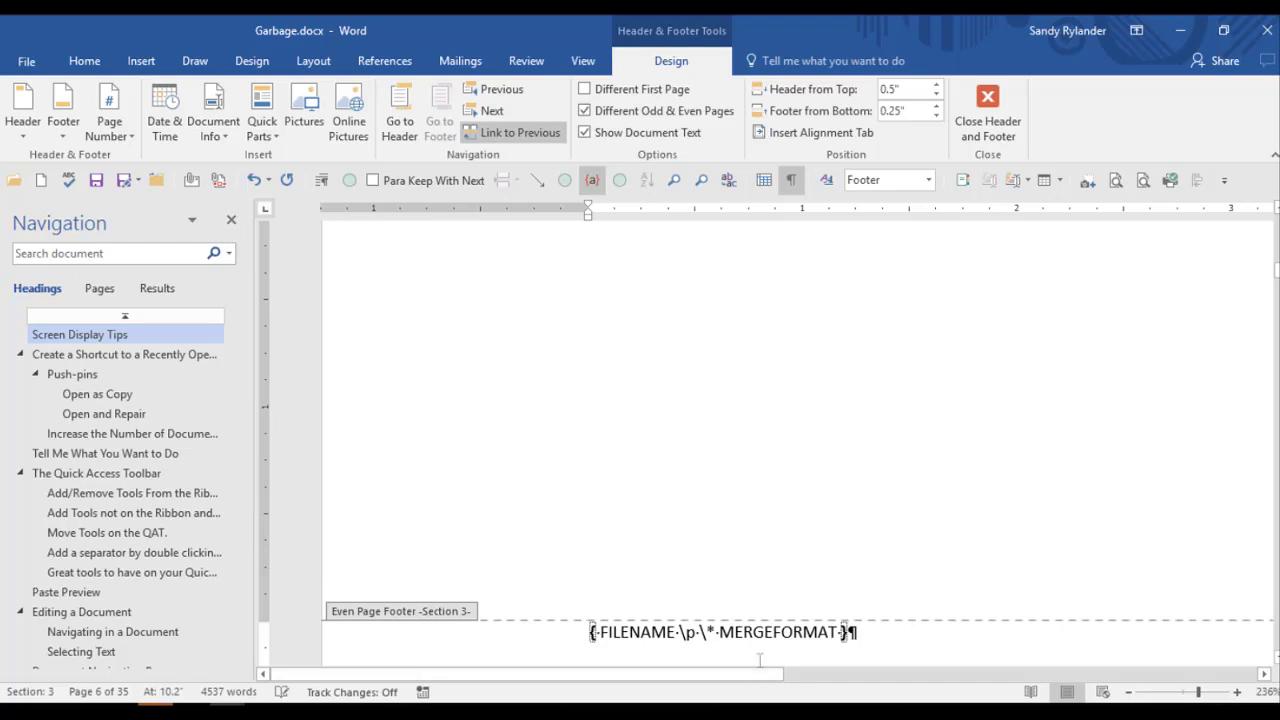
{"action": "left_click", "coordinate": [847, 632]}
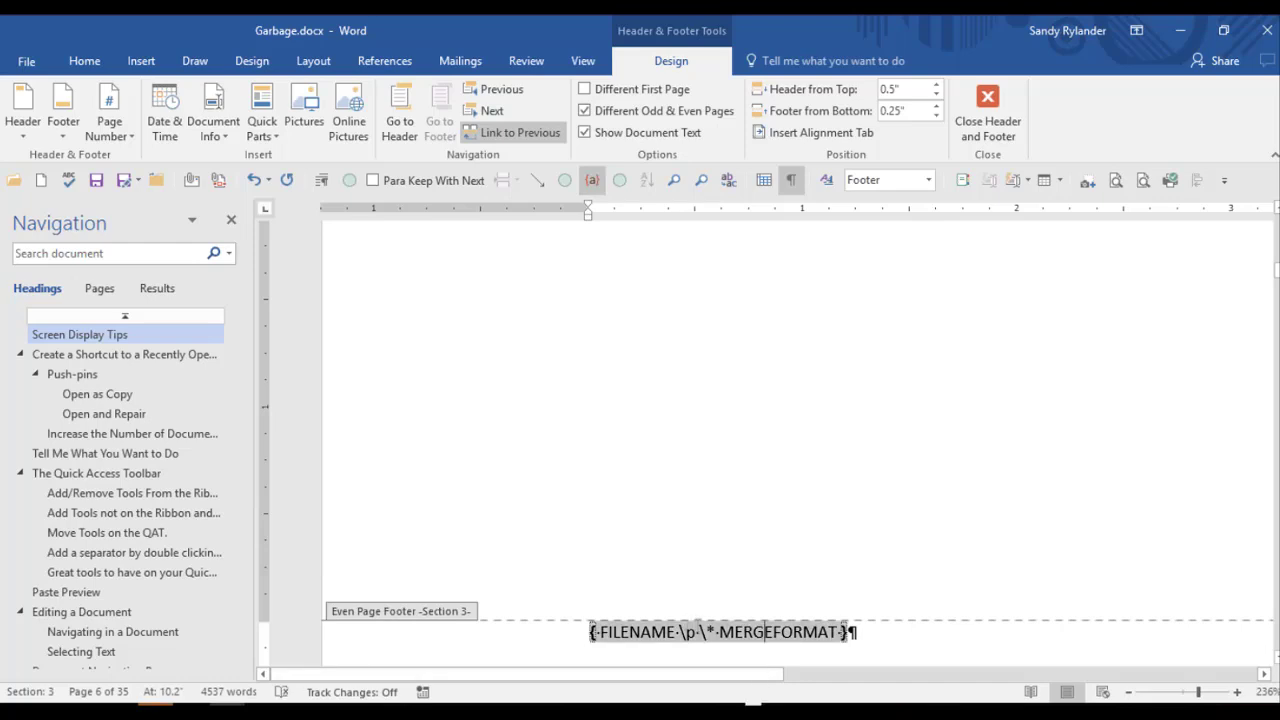
{"action": "left_click", "coordinate": [591, 182]}
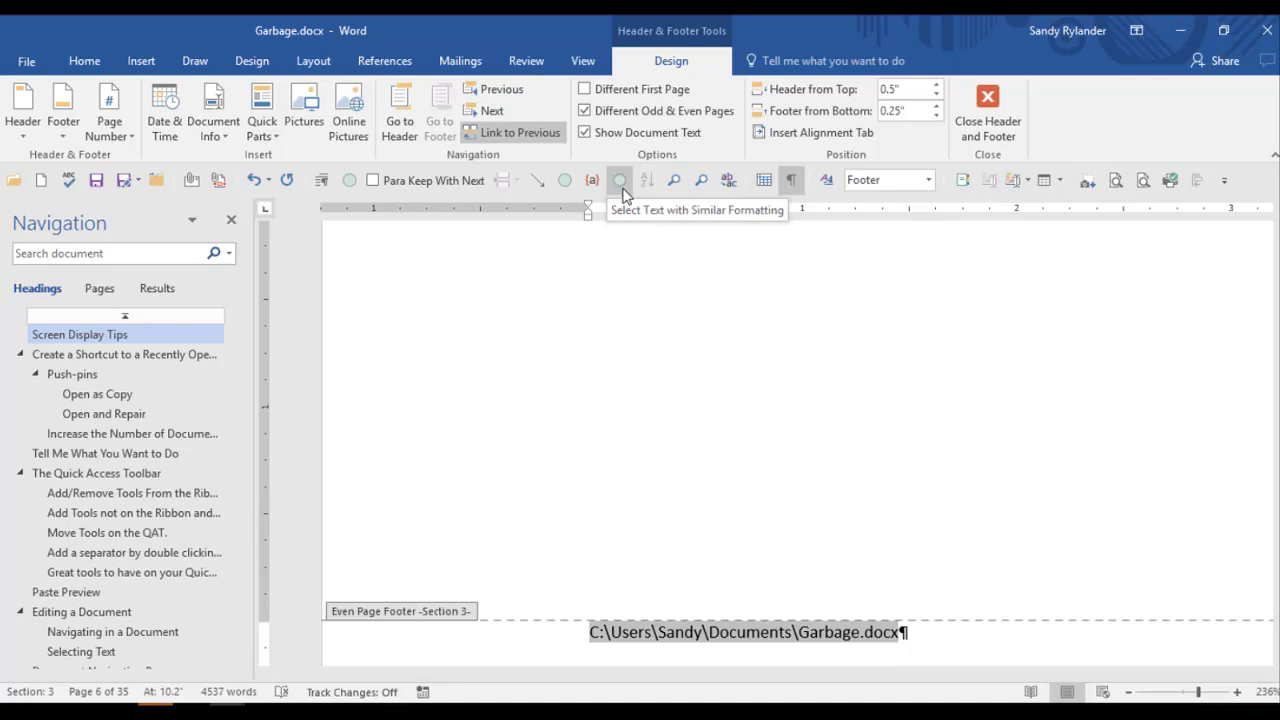
Step: Leave the footer and select all text formatted like the "Go to a Page/Find/Replace" paragraph
{"action": "scroll", "coordinate": [808, 374], "scroll_direction": "up", "scroll_amount": 5}
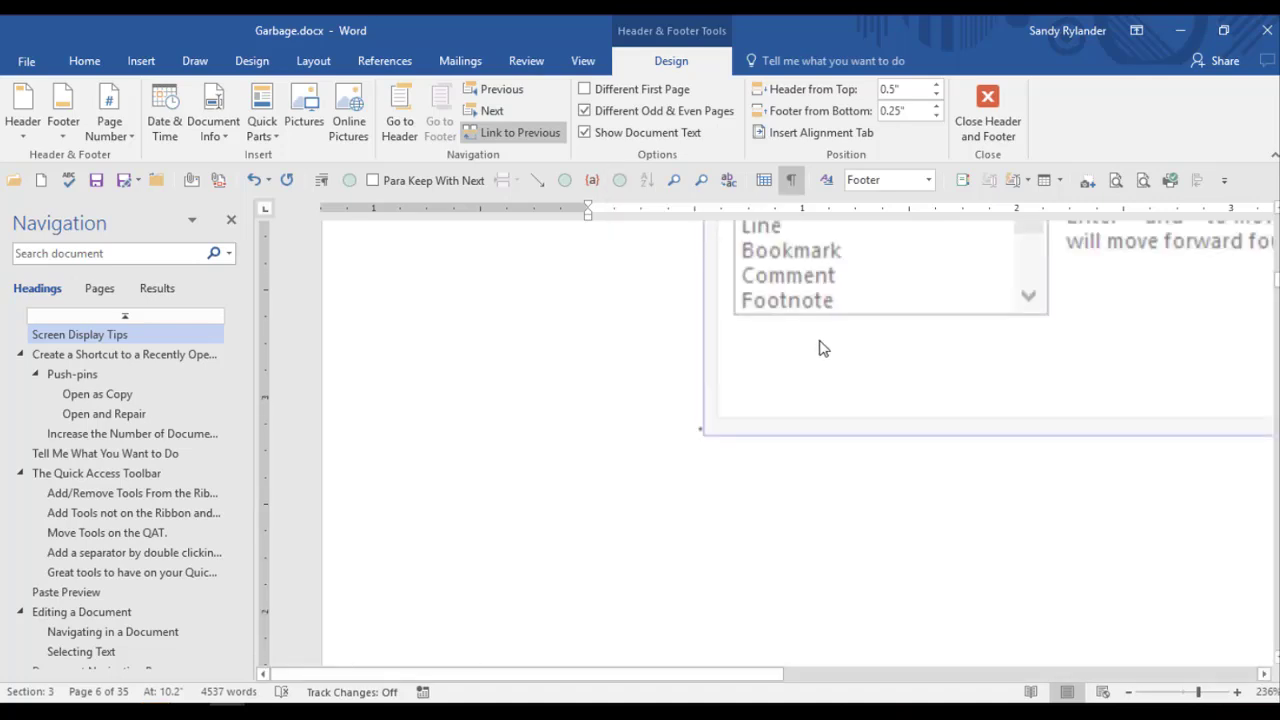
{"action": "scroll", "coordinate": [818, 348], "scroll_direction": "up", "scroll_amount": 3}
{"action": "scroll", "coordinate": [818, 345], "scroll_direction": "up", "scroll_amount": 2}
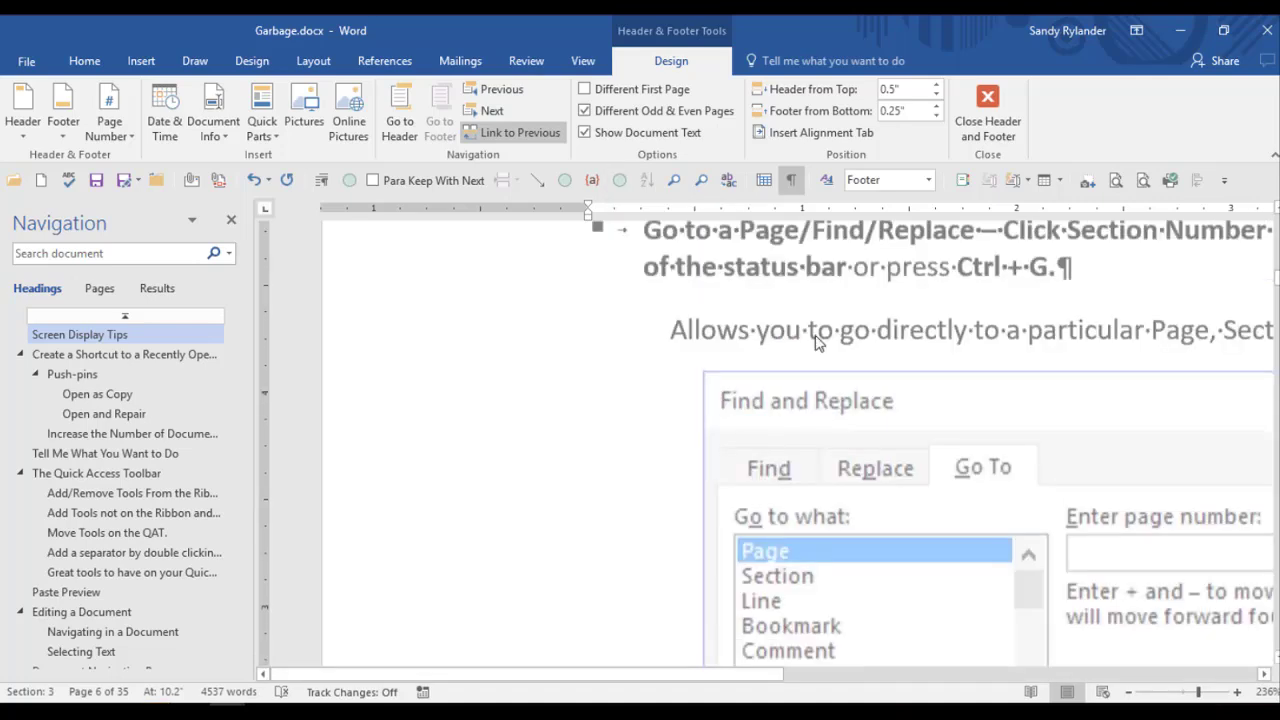
{"action": "scroll", "coordinate": [818, 343], "scroll_direction": "up", "scroll_amount": 8}
{"action": "scroll", "coordinate": [815, 430], "scroll_direction": "down", "scroll_amount": 6}
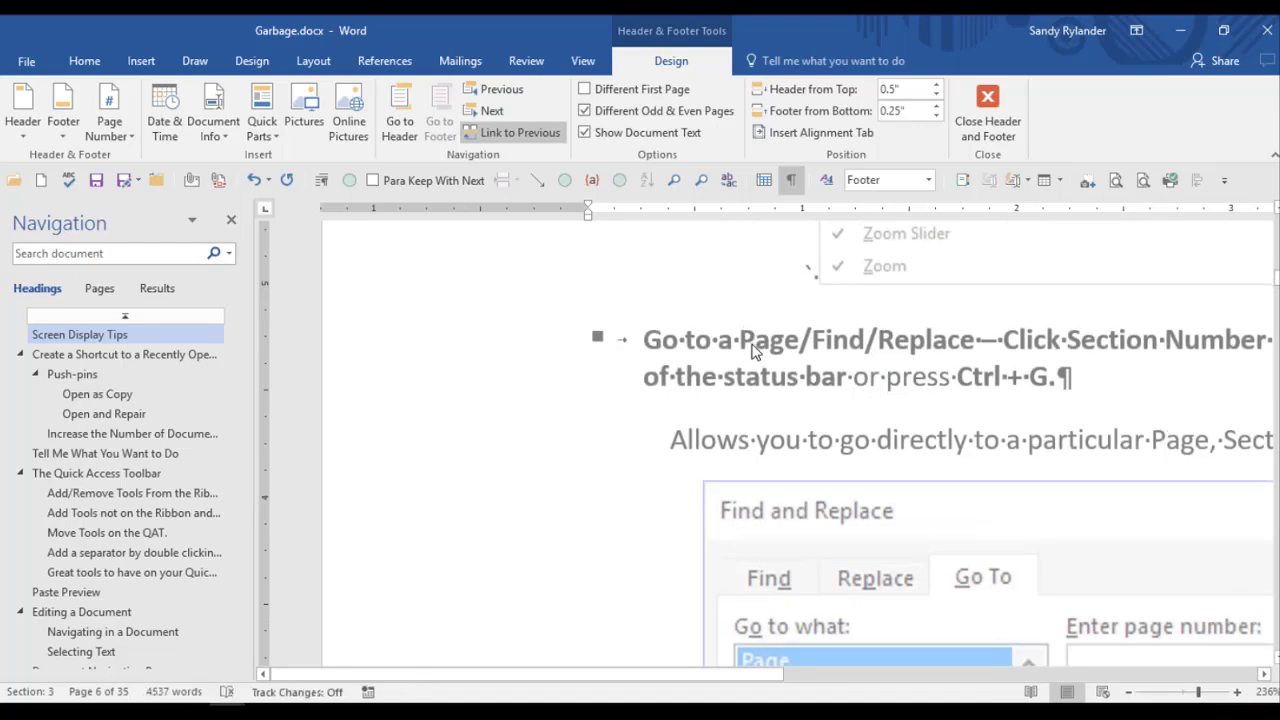
{"action": "left_click", "coordinate": [1181, 693]}
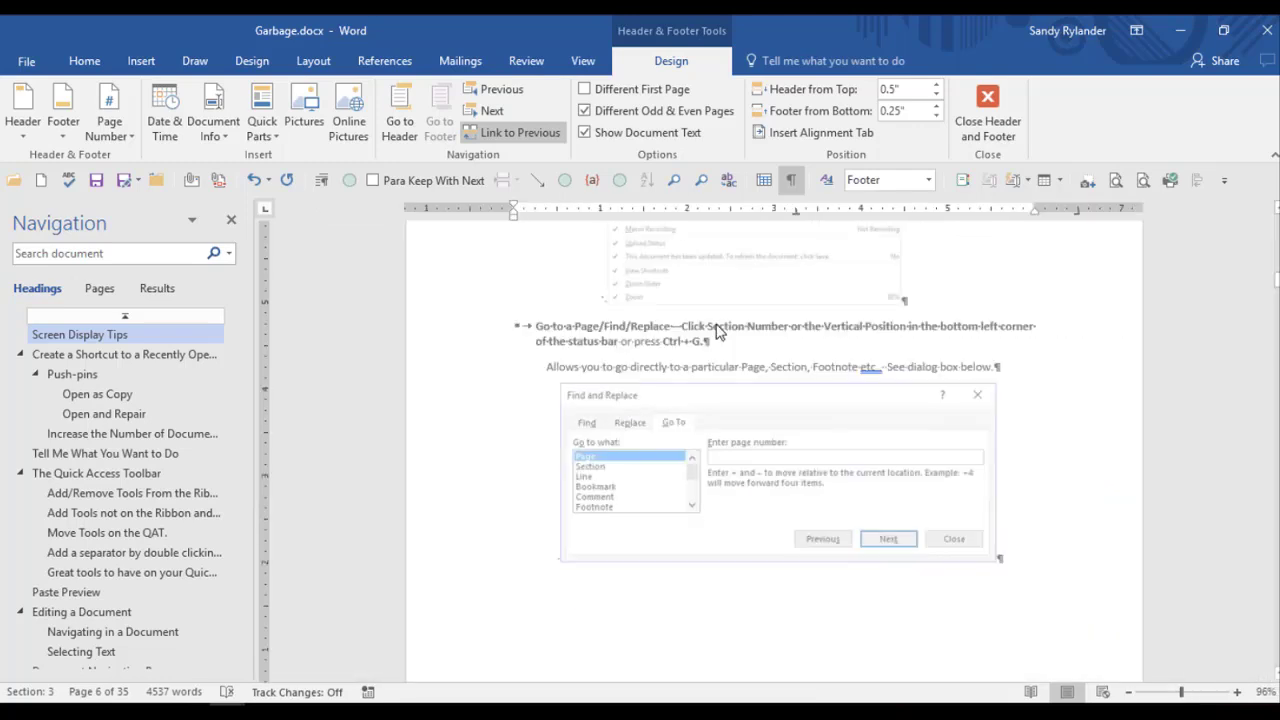
{"action": "left_click", "coordinate": [714, 326]}
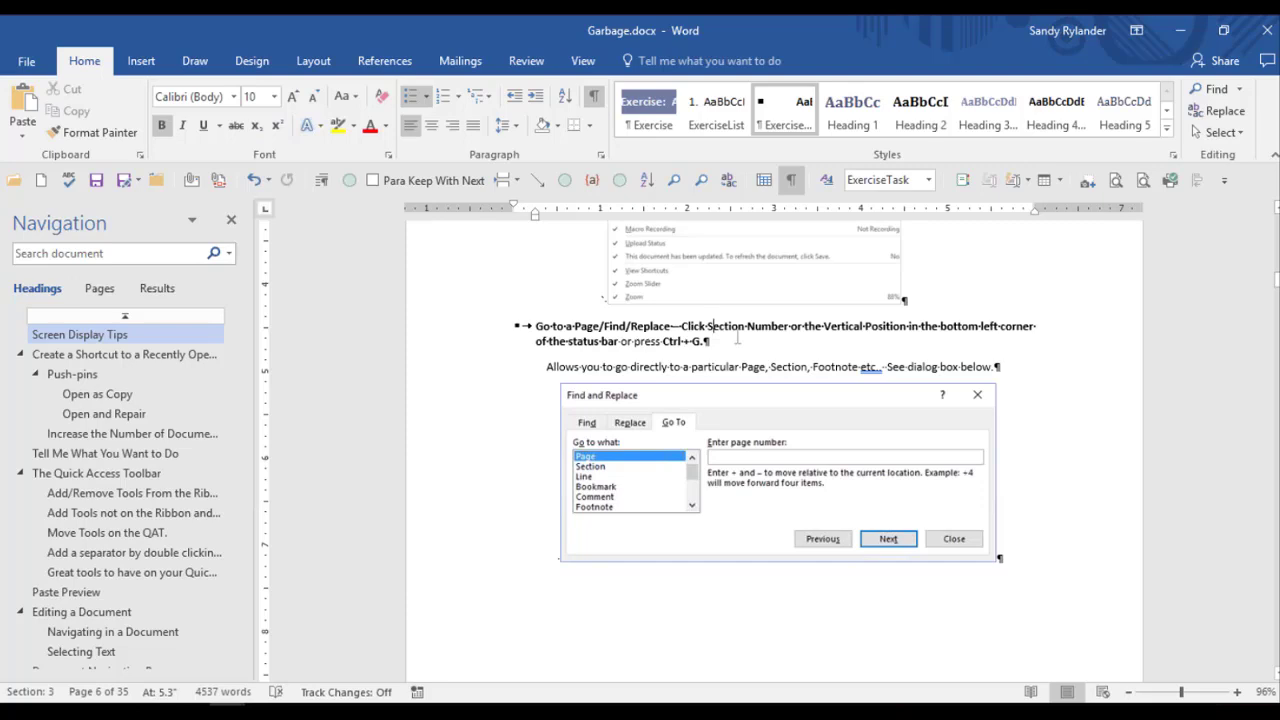
{"action": "left_click", "coordinate": [620, 183]}
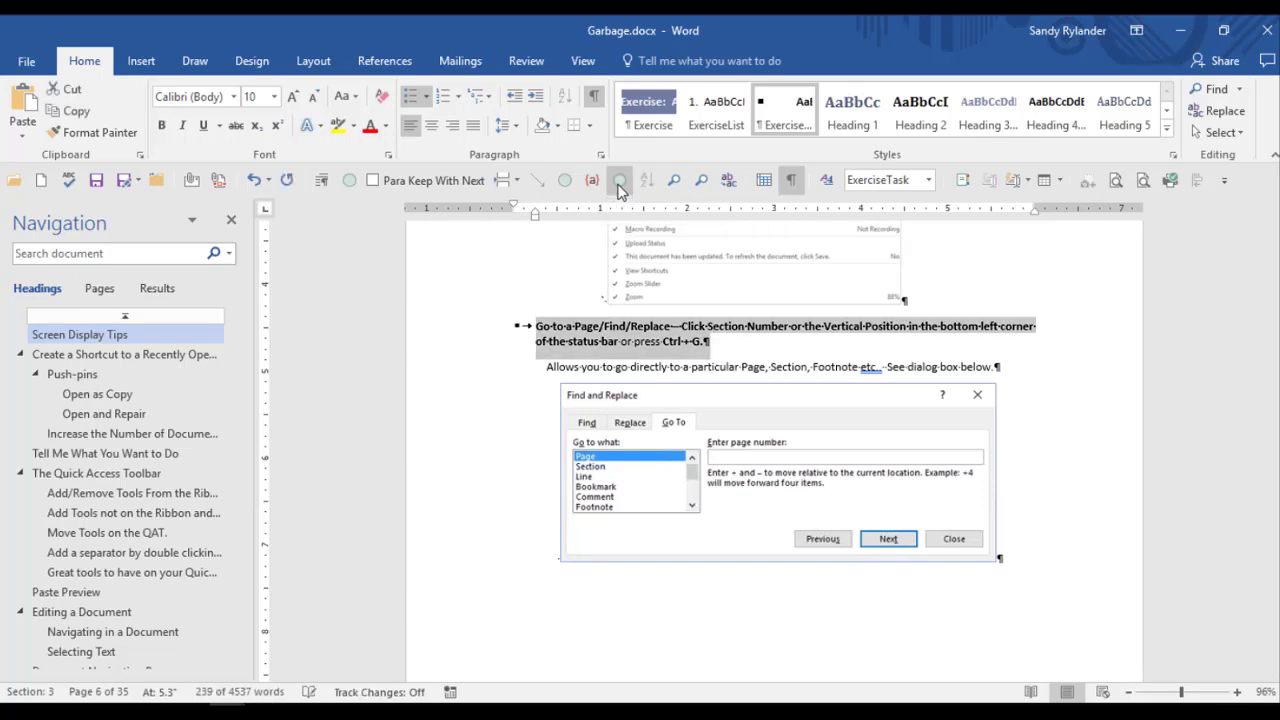
Step: Examine which paragraphs on the other pages are included in the similar-formatting selection
{"action": "scroll", "coordinate": [820, 528], "scroll_direction": "down", "scroll_amount": 1}
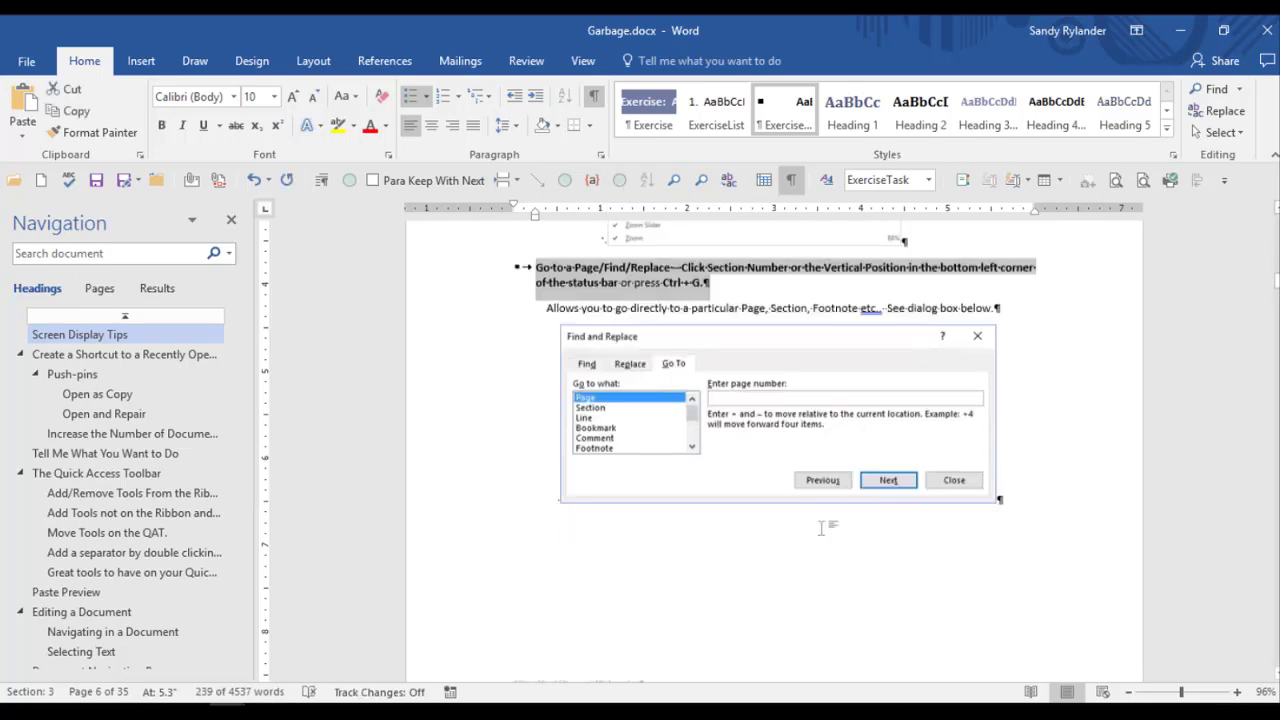
{"action": "scroll", "coordinate": [820, 528], "scroll_direction": "down", "scroll_amount": 7}
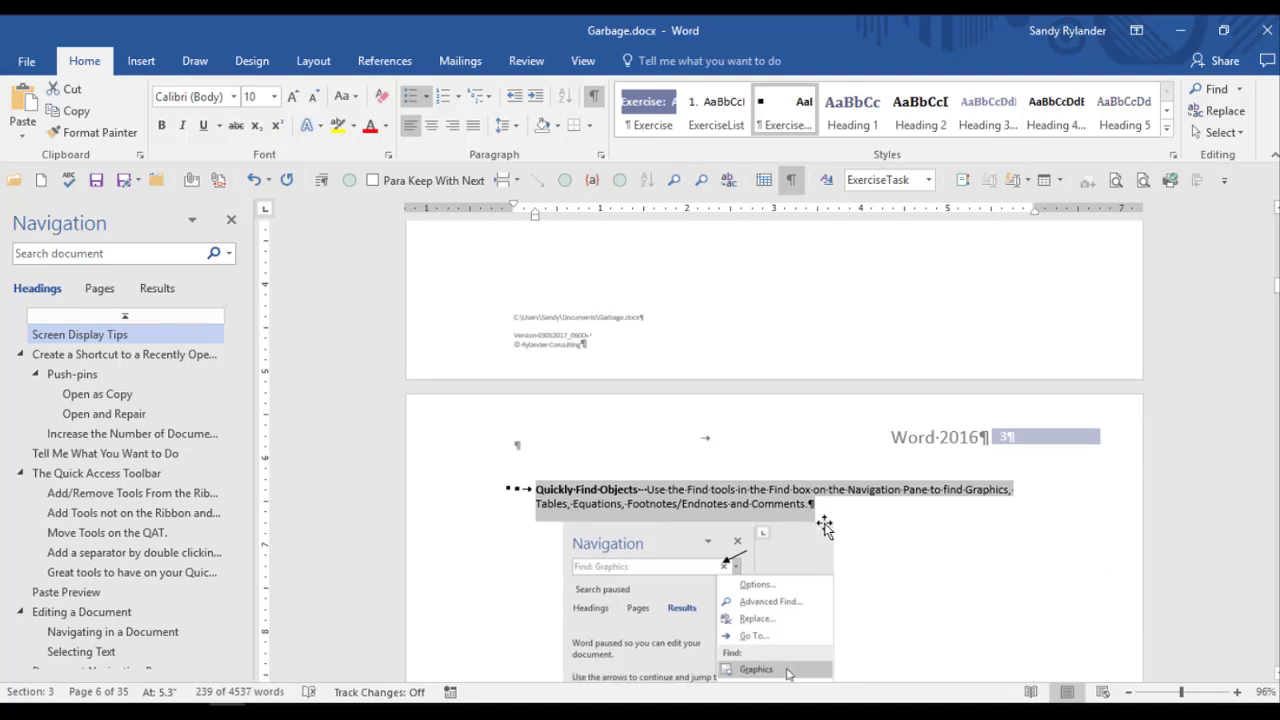
{"action": "scroll", "coordinate": [824, 528], "scroll_direction": "down", "scroll_amount": 3}
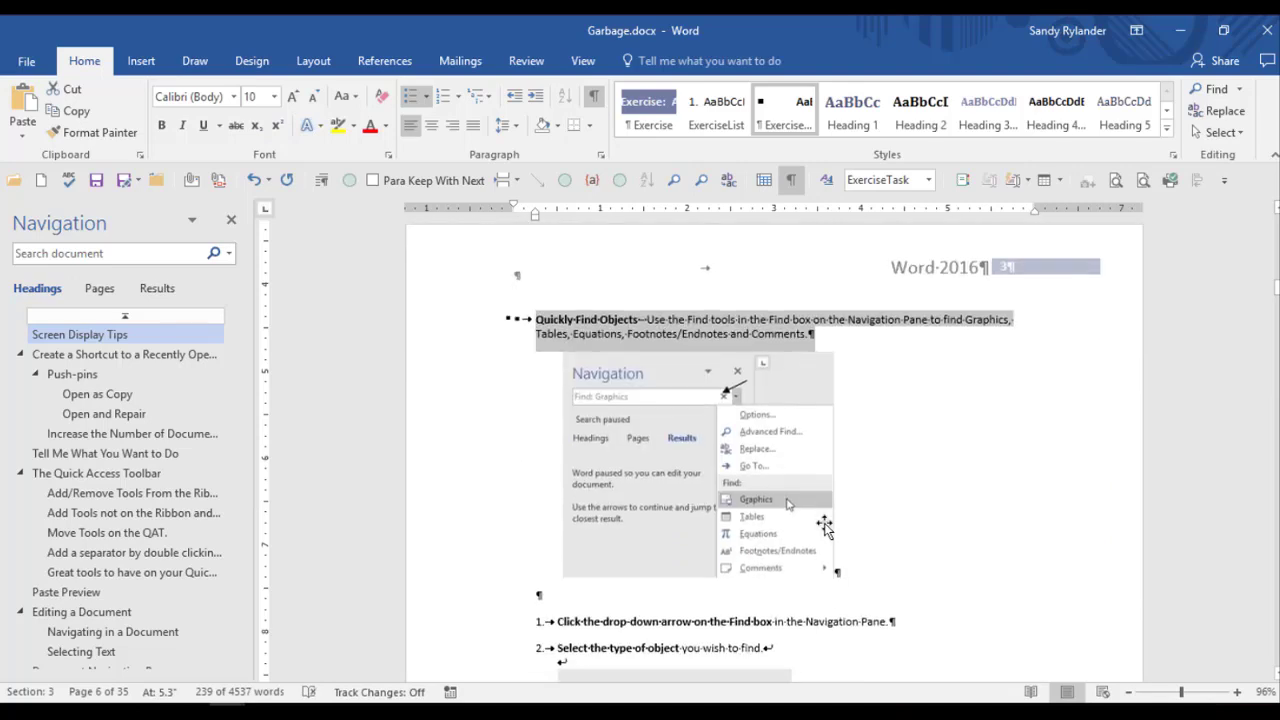
{"action": "scroll", "coordinate": [826, 523], "scroll_direction": "down", "scroll_amount": 3}
{"action": "scroll", "coordinate": [826, 523], "scroll_direction": "down", "scroll_amount": 5}
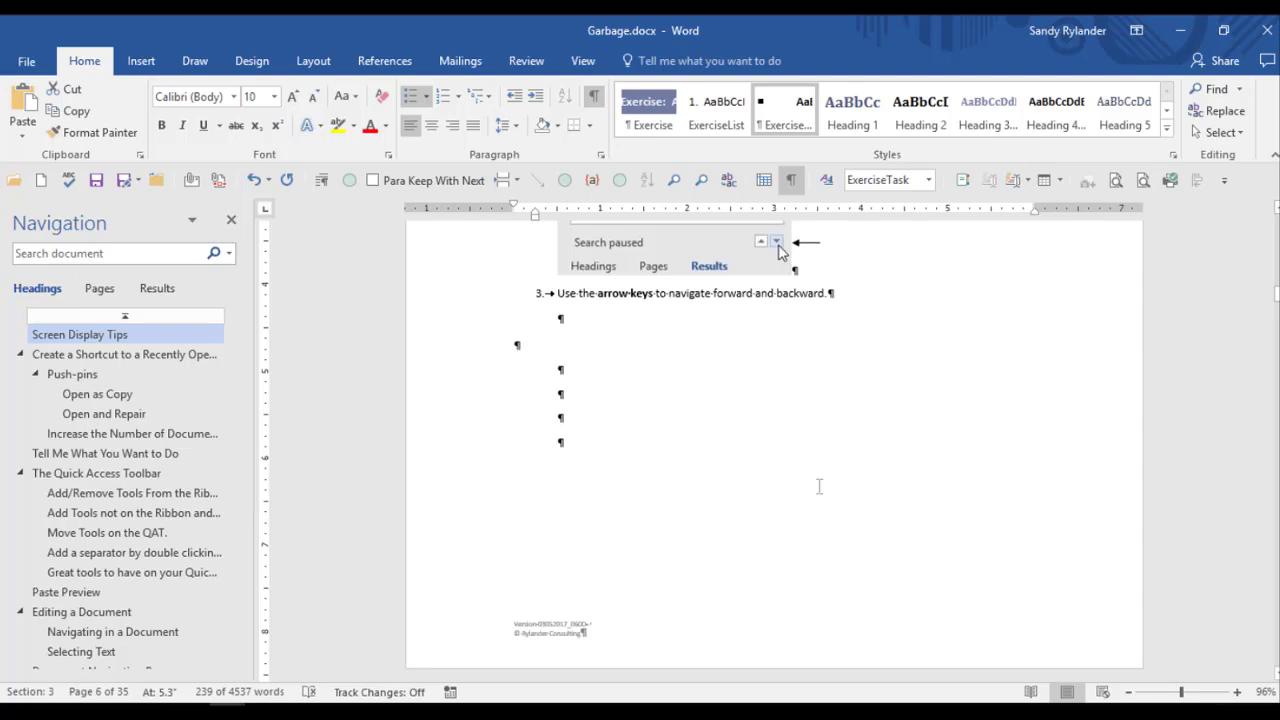
{"action": "scroll", "coordinate": [962, 378], "scroll_direction": "up", "scroll_amount": 4}
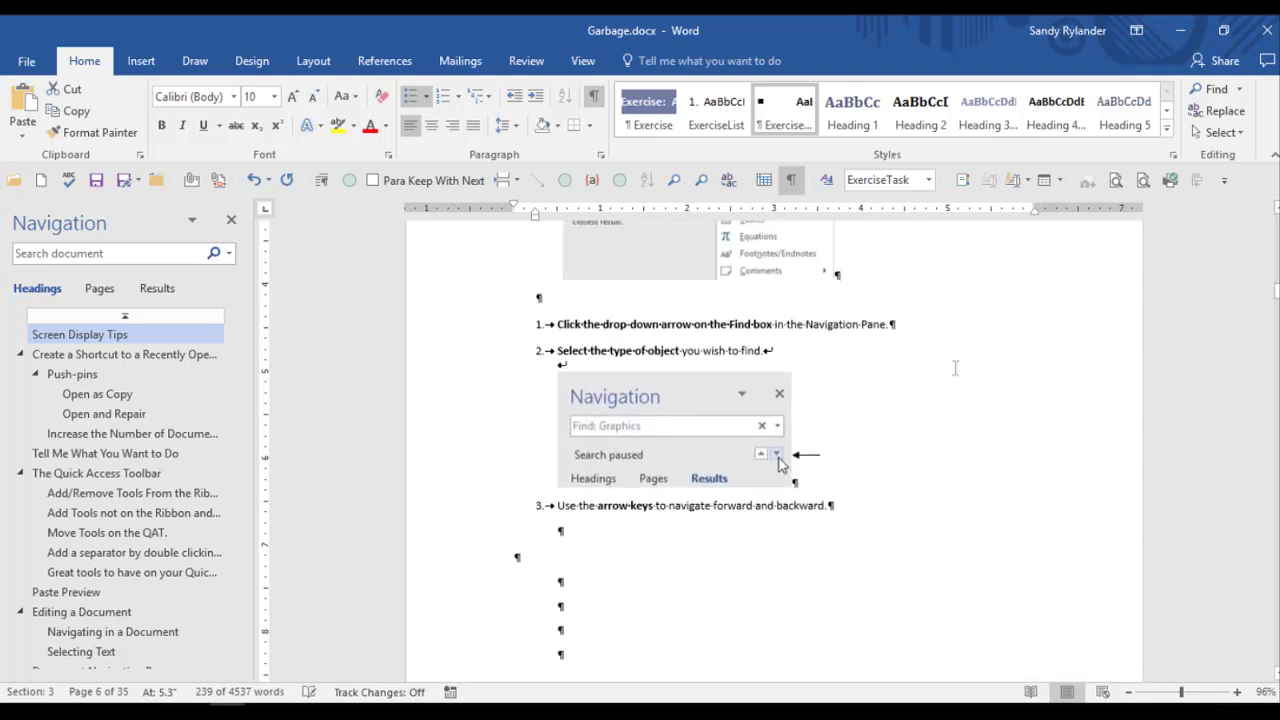
{"action": "scroll", "coordinate": [957, 368], "scroll_direction": "up", "scroll_amount": 10}
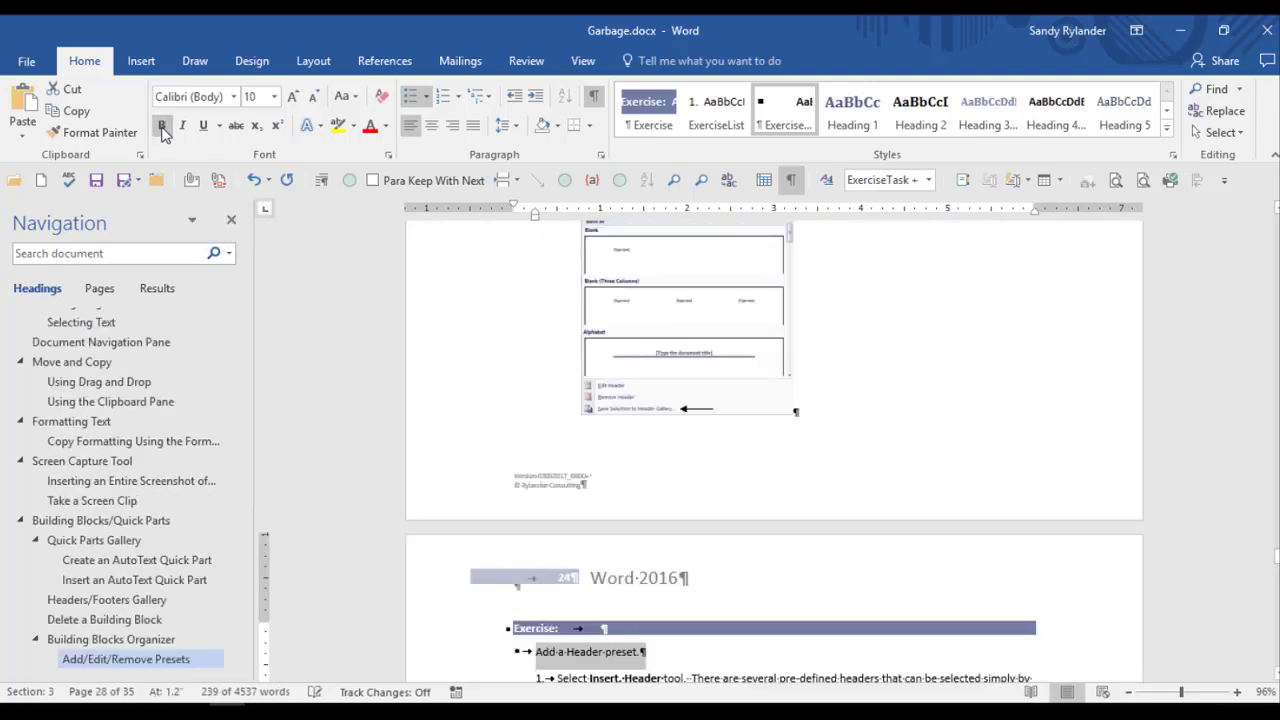
{"action": "scroll", "coordinate": [617, 405], "scroll_direction": "down", "scroll_amount": 3}
{"action": "scroll", "coordinate": [617, 405], "scroll_direction": "down", "scroll_amount": 12}
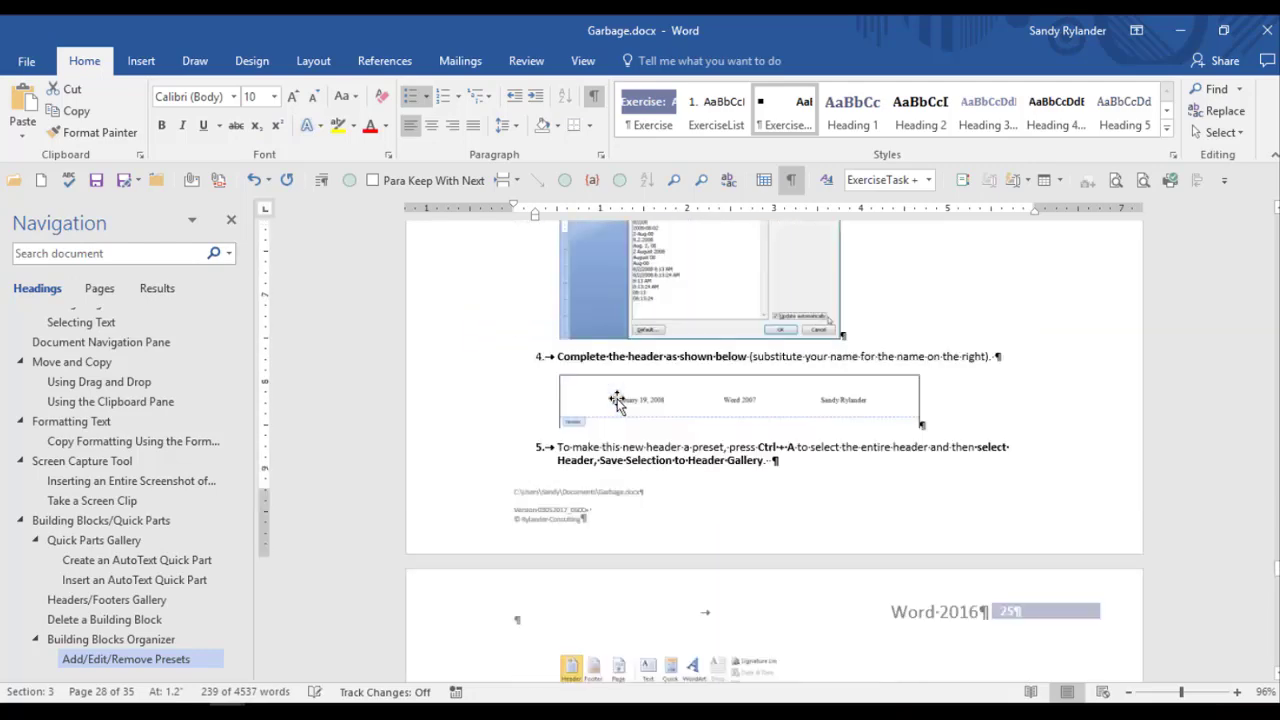
{"action": "scroll", "coordinate": [617, 400], "scroll_direction": "down", "scroll_amount": 5}
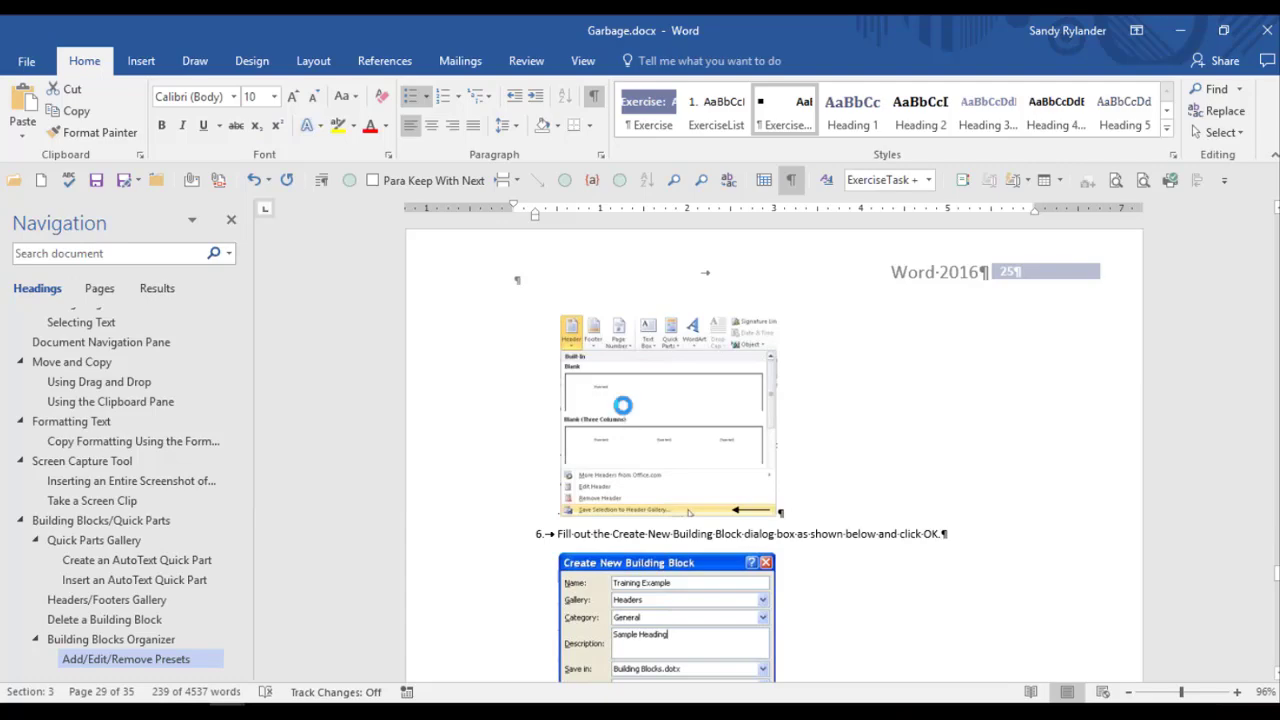
Step: Go back to the page starting with "Add a Header preset.", and view the full list of styles before closing it
{"action": "scroll", "coordinate": [623, 407], "scroll_direction": "up", "scroll_amount": 6}
{"action": "scroll", "coordinate": [623, 407], "scroll_direction": "up", "scroll_amount": 10}
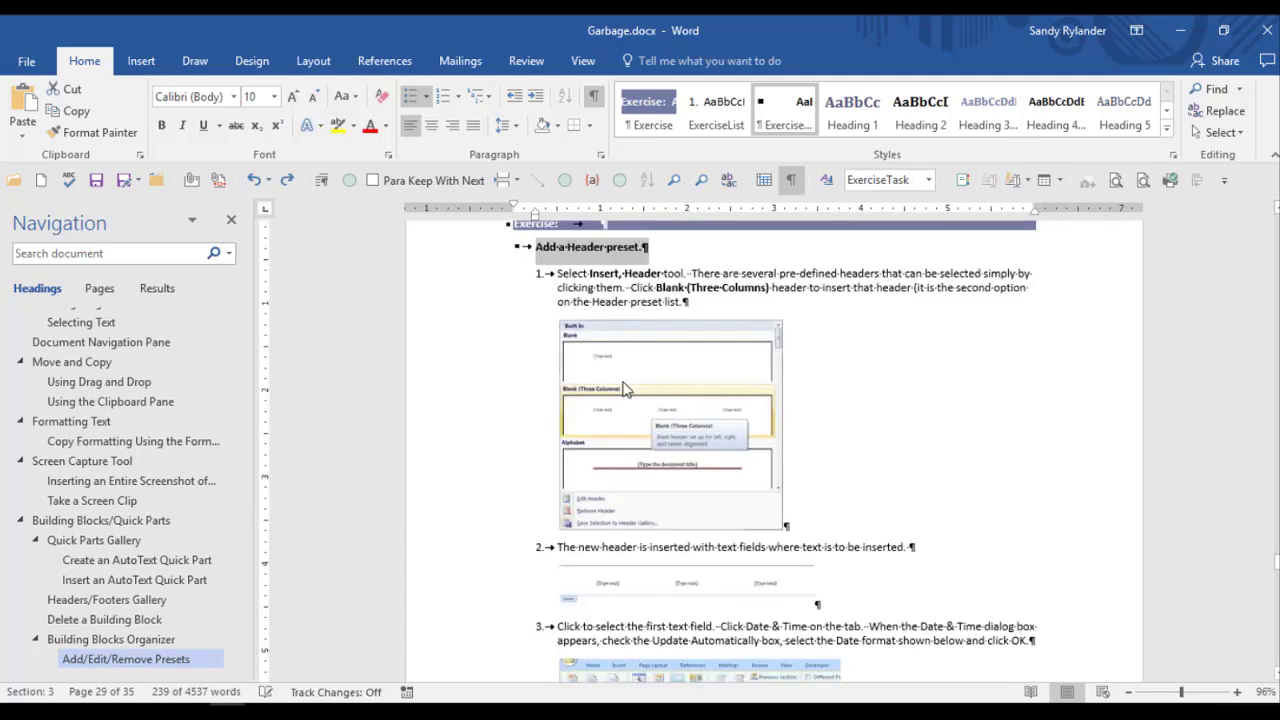
{"action": "scroll", "coordinate": [624, 388], "scroll_direction": "up", "scroll_amount": 1}
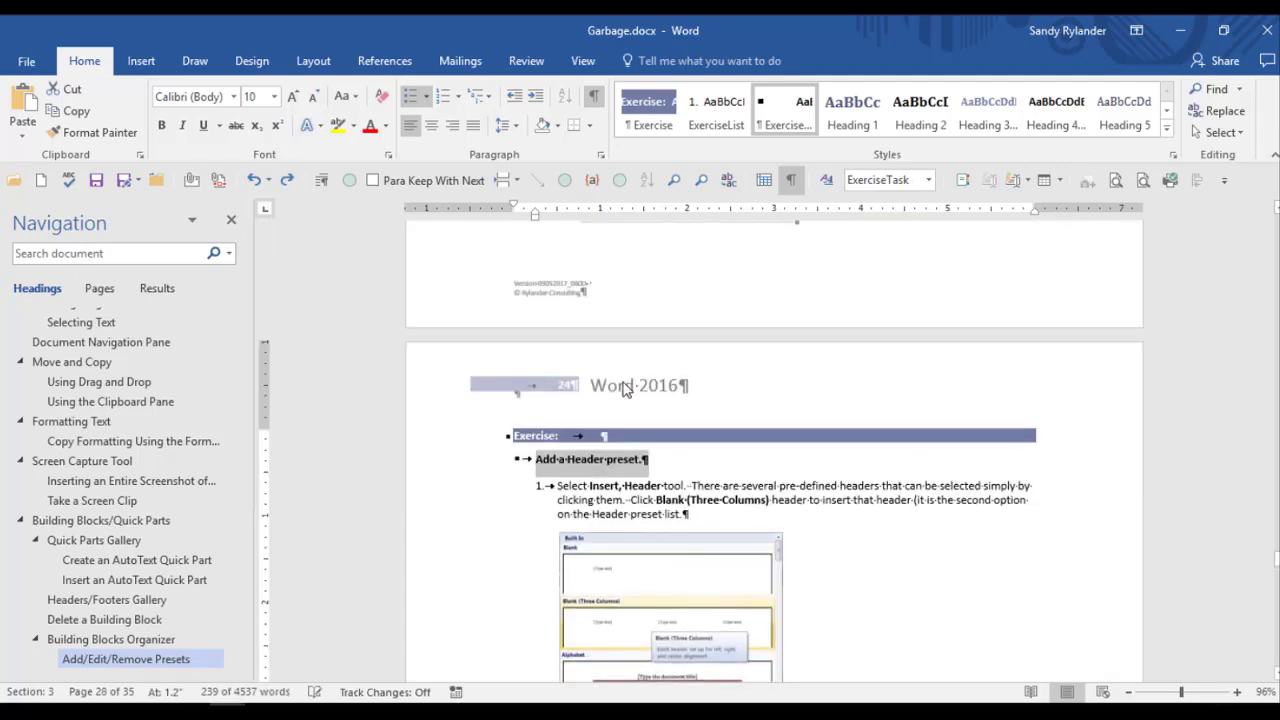
{"action": "left_click", "coordinate": [826, 188]}
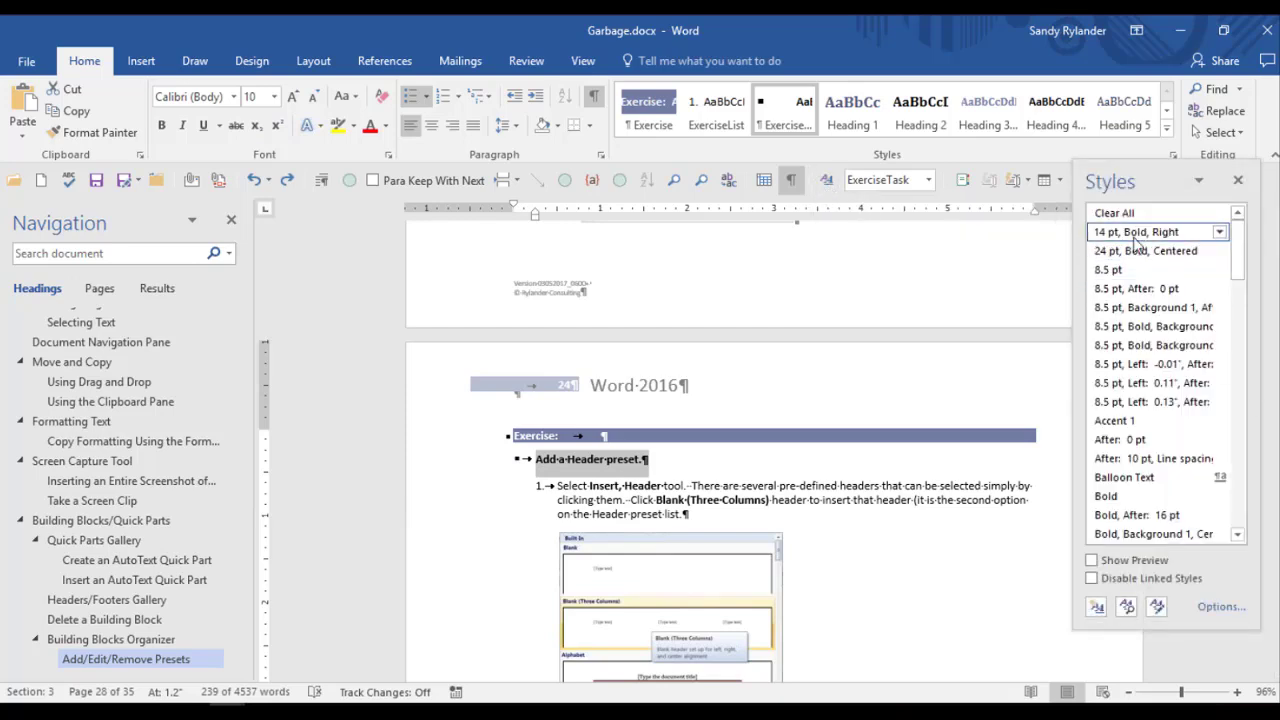
{"action": "left_click", "coordinate": [827, 182]}
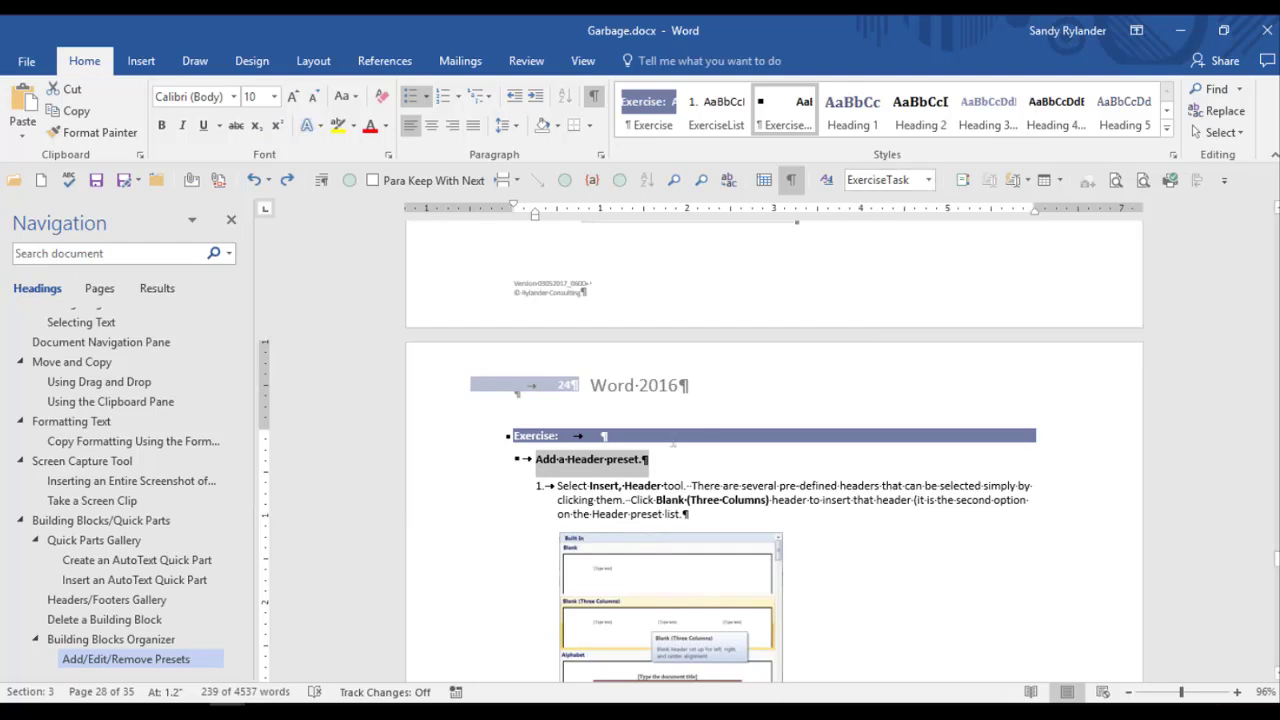
Step: Check the styles applied to the numbered step, the "Exercise:" bar and the "Add a Header preset." line, and view the available styles
{"action": "left_click", "coordinate": [620, 485]}
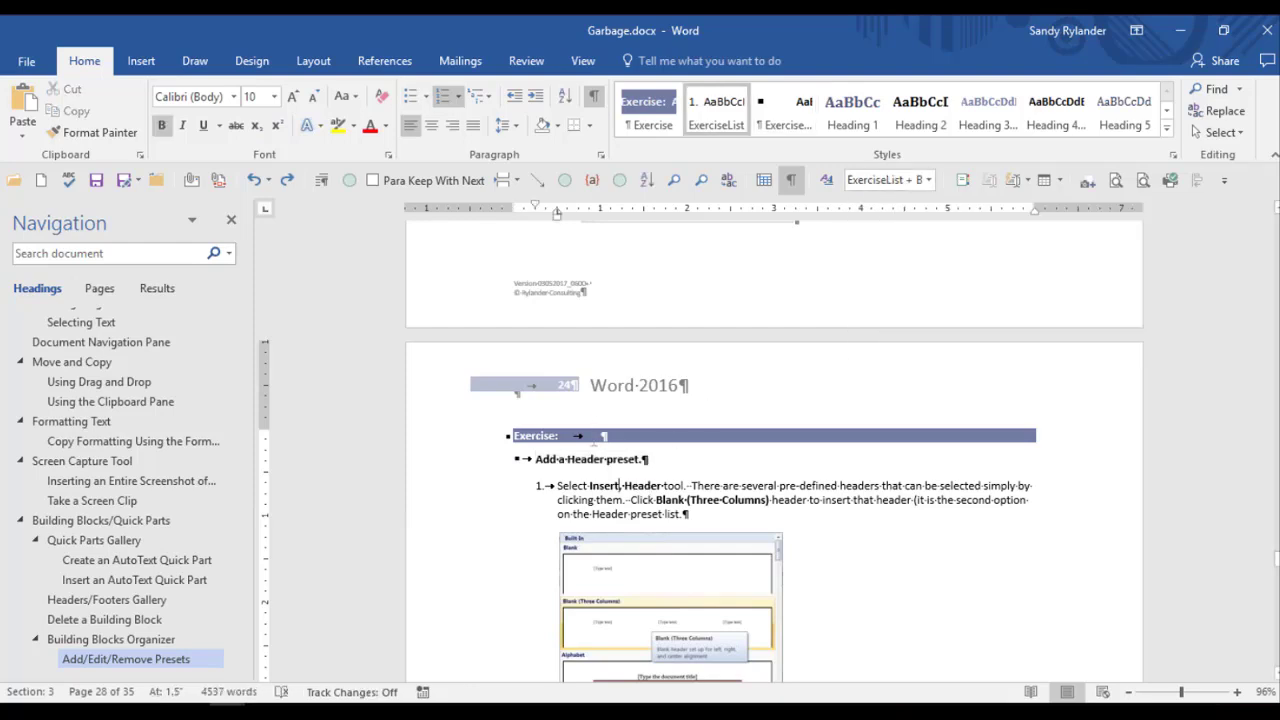
{"action": "double_click", "coordinate": [551, 430]}
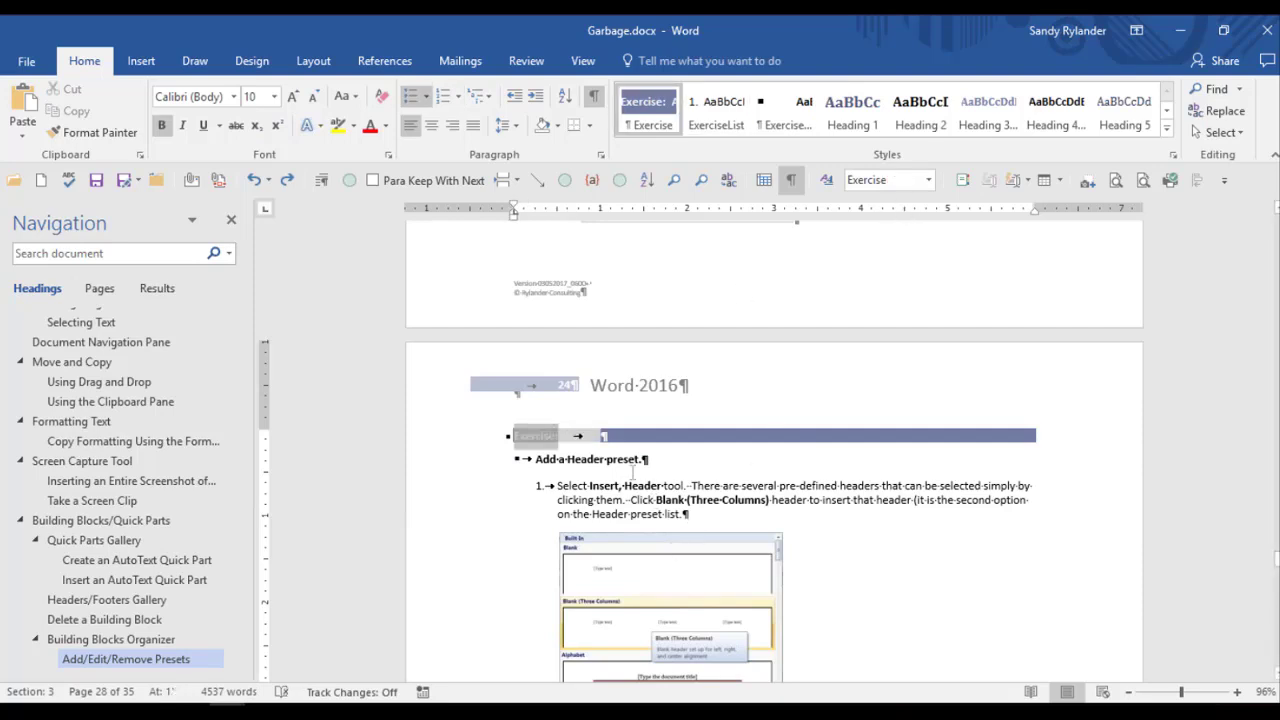
{"action": "key", "text": "ctrl+alt+e"}
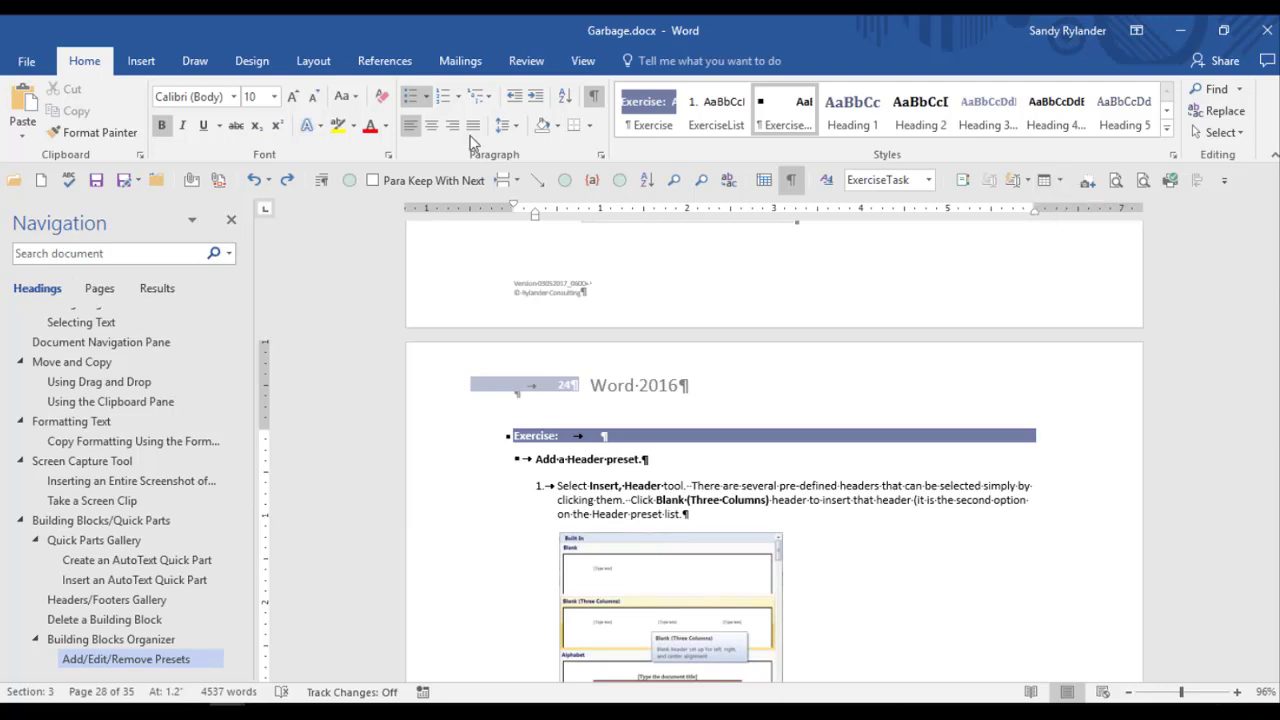
{"action": "left_click", "coordinate": [928, 182]}
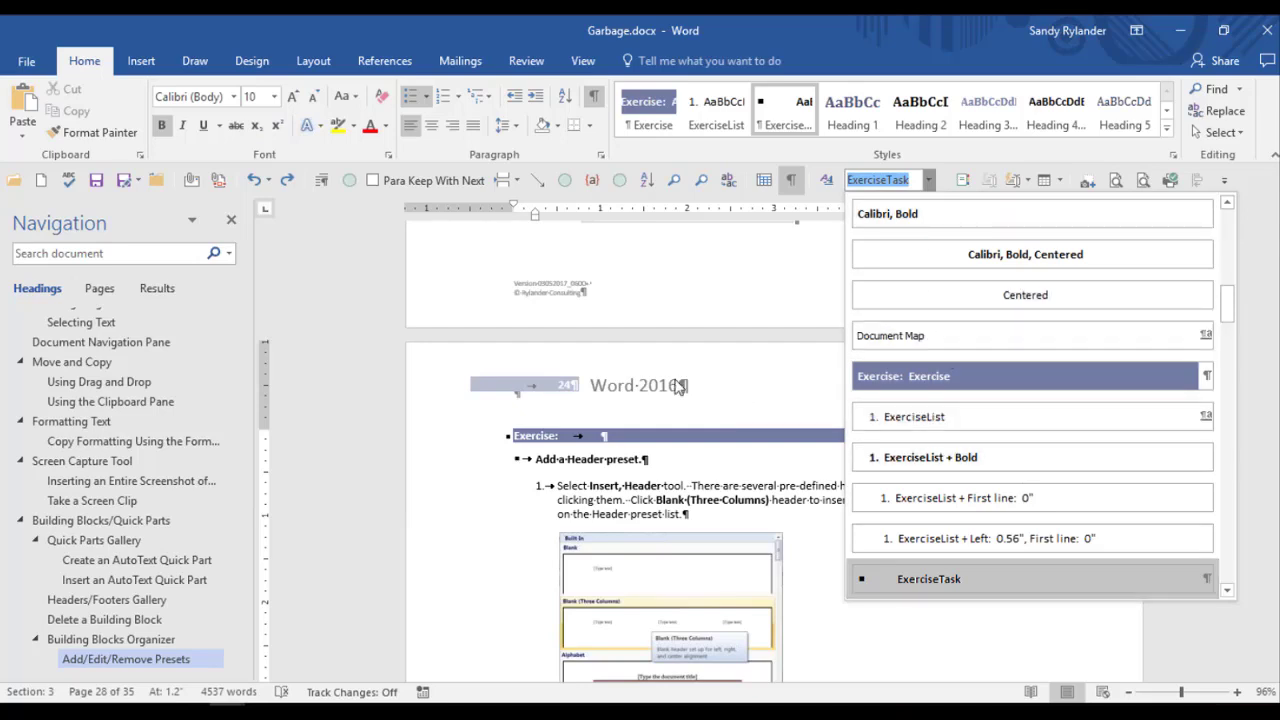
{"action": "left_click", "coordinate": [386, 277]}
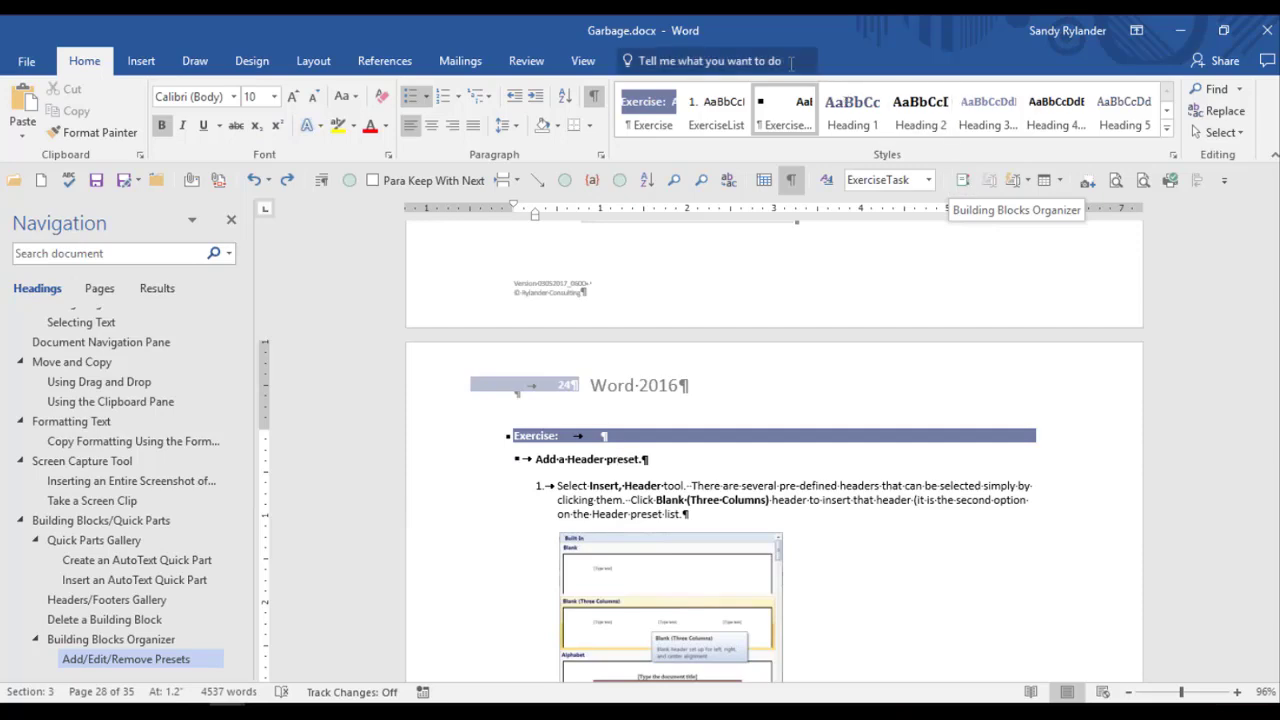
Step: View the options for adding paragraph commands from the ribbon to the Quick Access Toolbar, without choosing any
{"action": "right_click", "coordinate": [477, 133]}
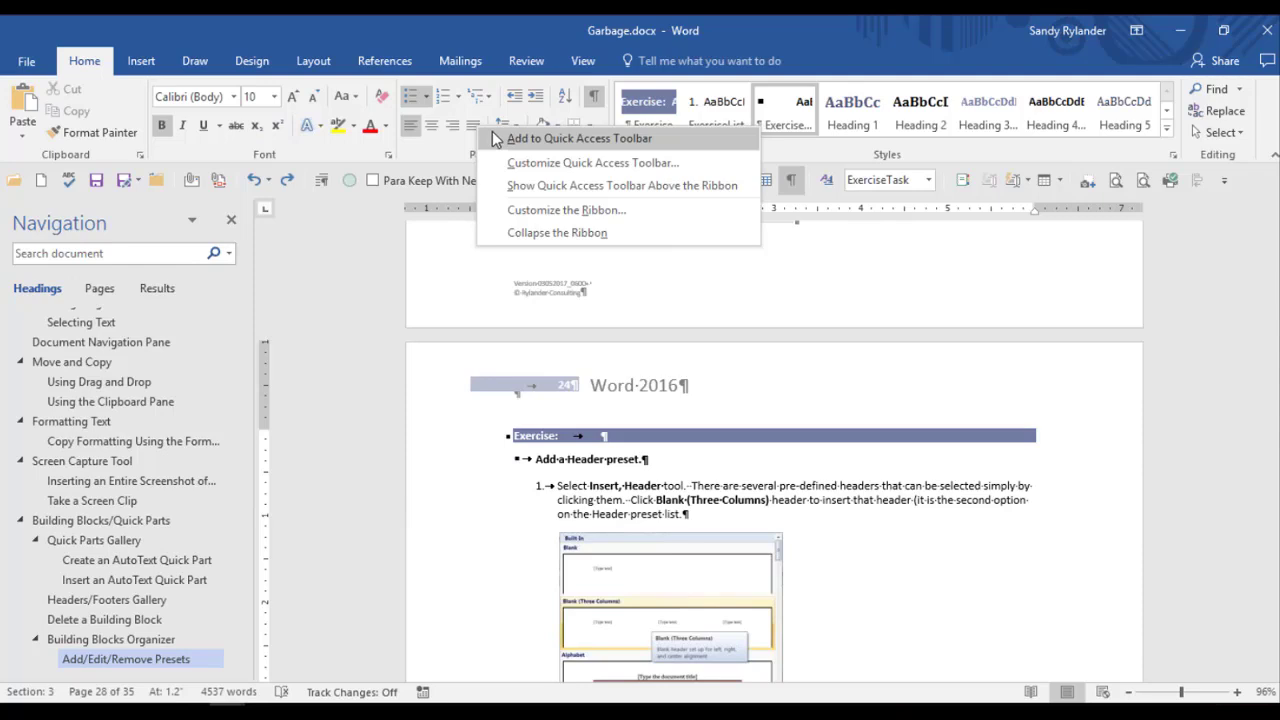
{"action": "left_click", "coordinate": [389, 279]}
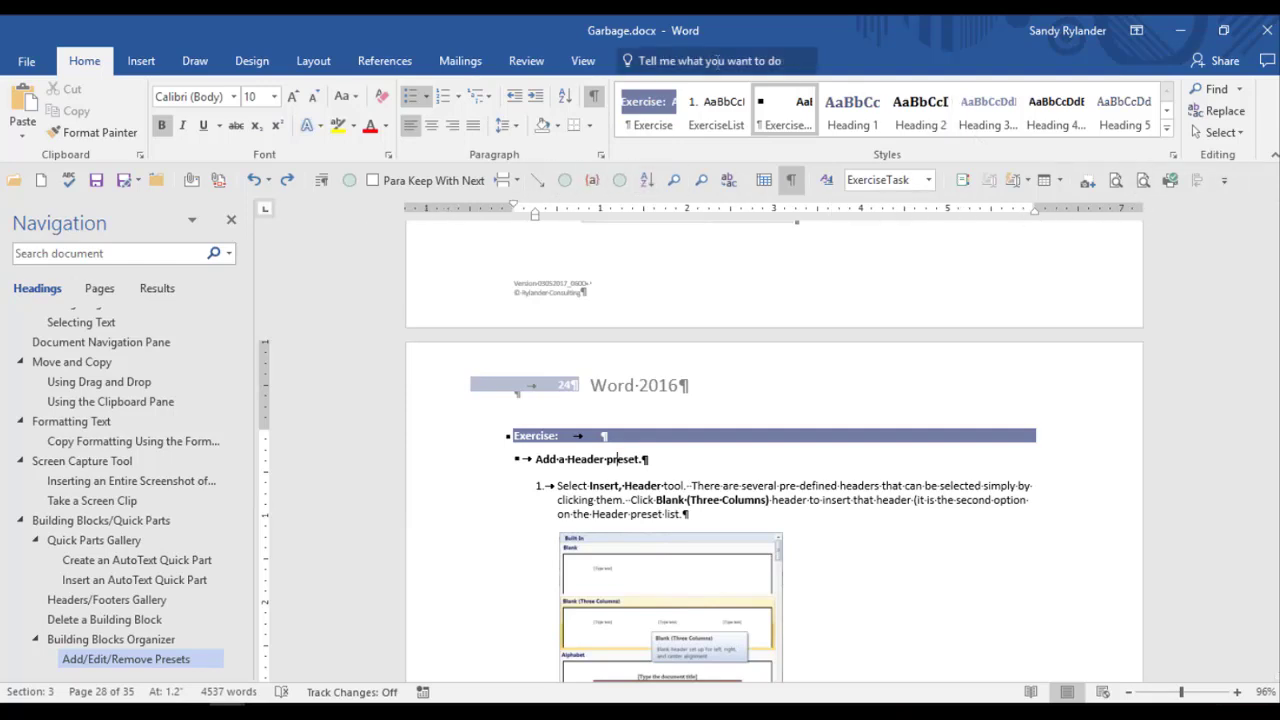
{"action": "right_click", "coordinate": [572, 97]}
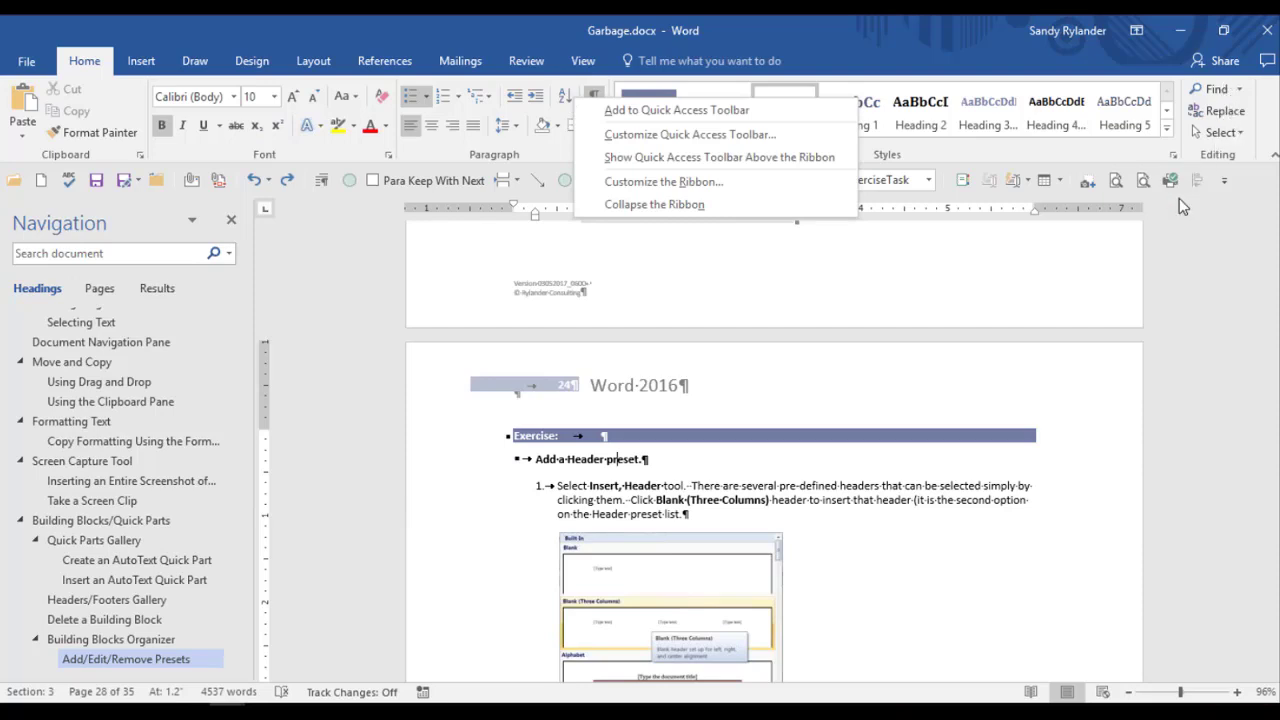
{"action": "left_click", "coordinate": [903, 256]}
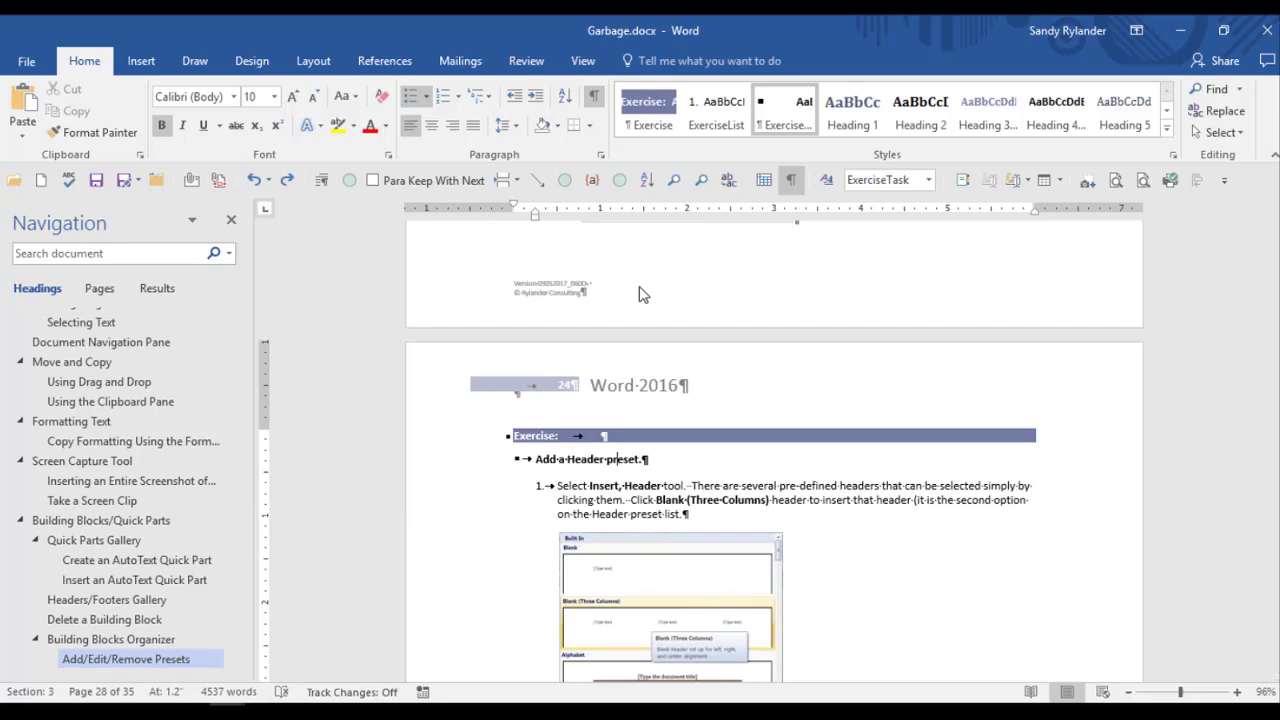
Step: View the file commands in Backstage and the list of standard Quick Access Toolbar commands, leaving both unchanged
{"action": "left_click", "coordinate": [36, 64]}
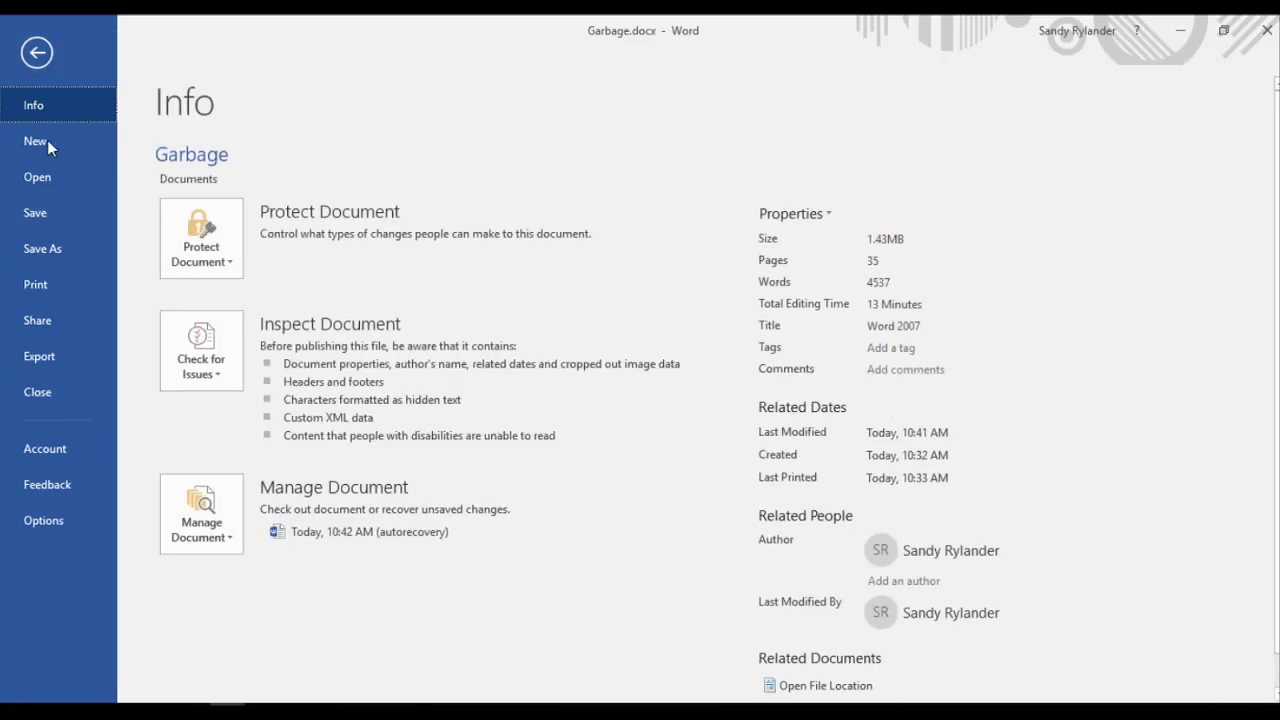
{"action": "left_click", "coordinate": [37, 52]}
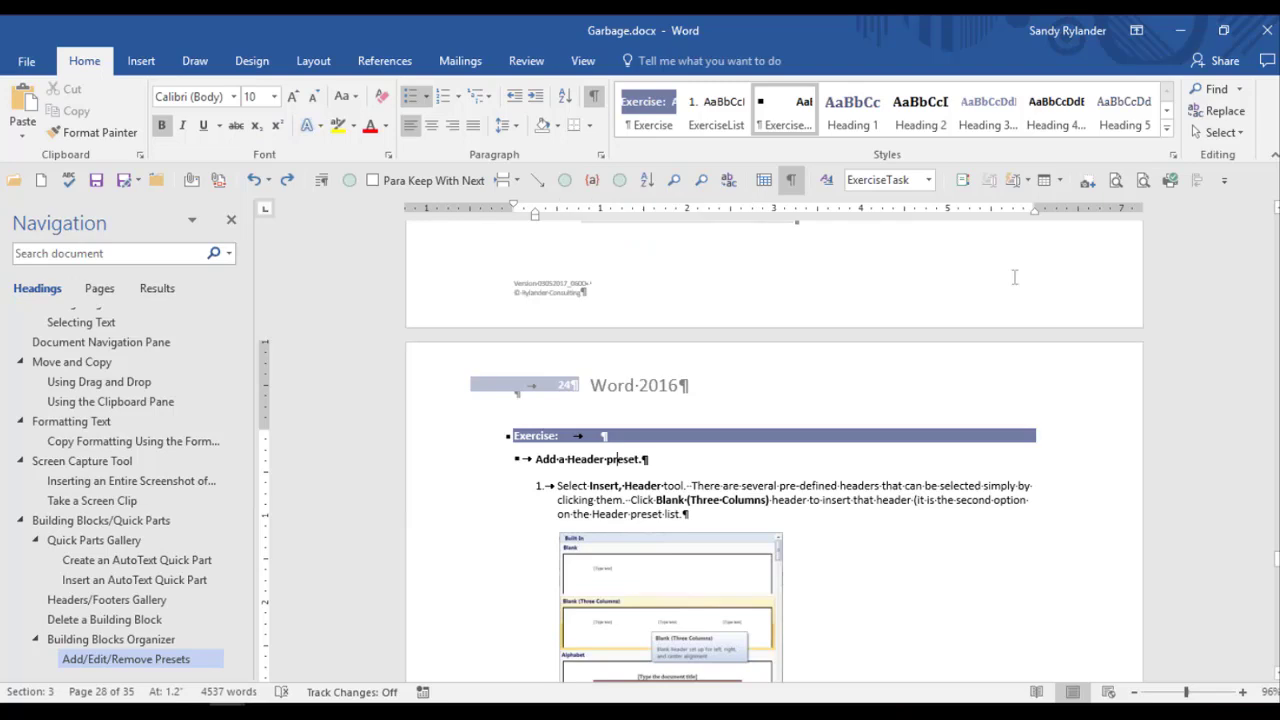
{"action": "left_click", "coordinate": [1226, 179]}
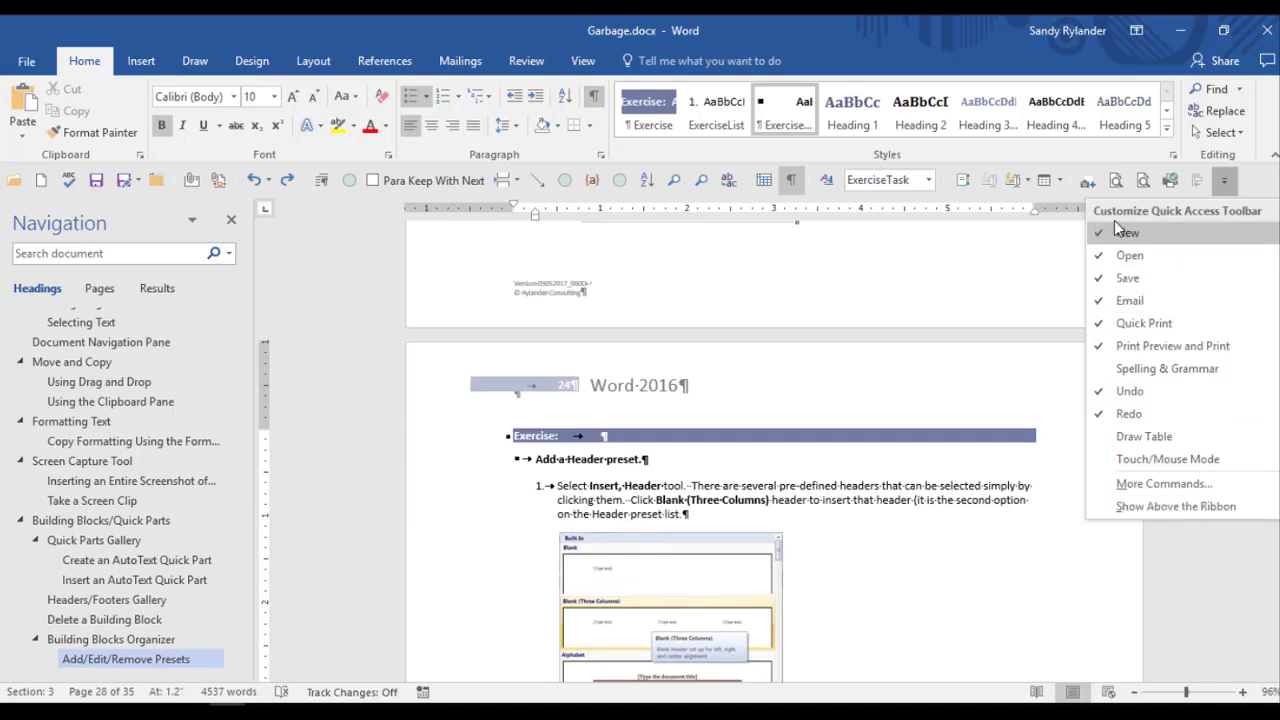
{"action": "left_click", "coordinate": [1023, 293]}
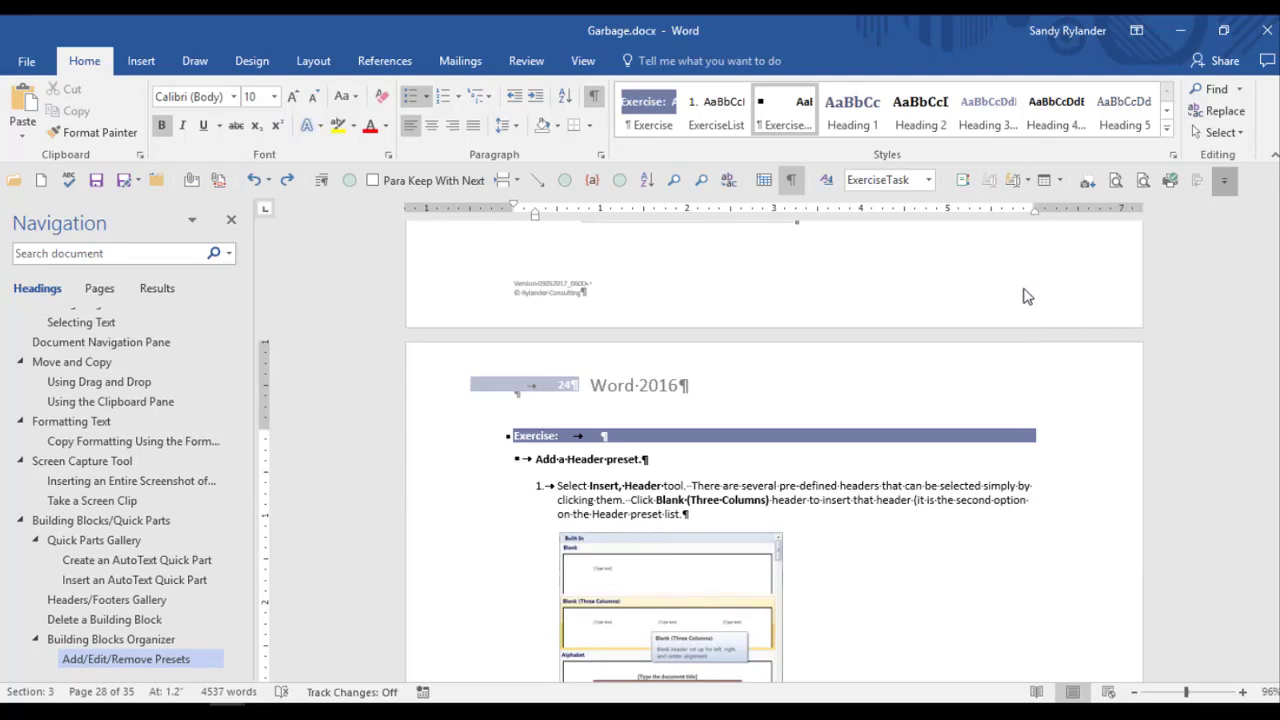
Step: Open the Quick Access Toolbar customization options, list All Commands, and browse the commands starting with A
{"action": "right_click", "coordinate": [826, 183]}
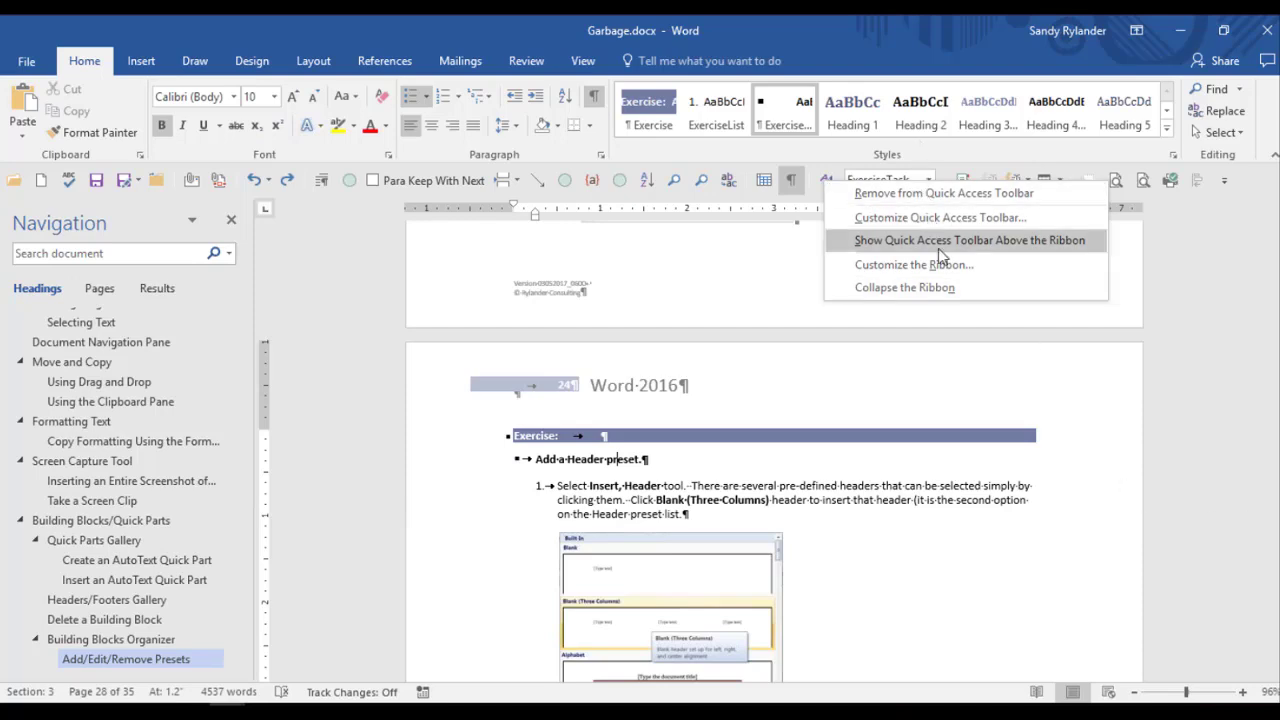
{"action": "left_click", "coordinate": [935, 218]}
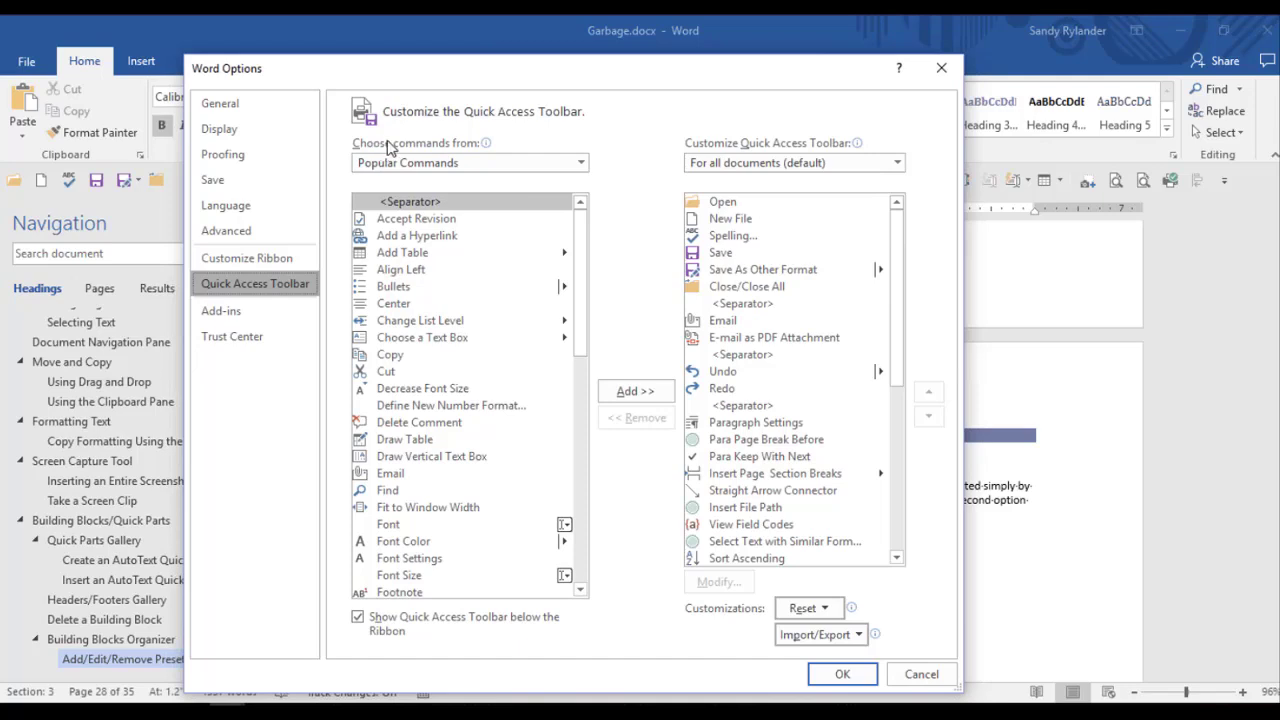
{"action": "mouse_move", "coordinate": [400, 148]}
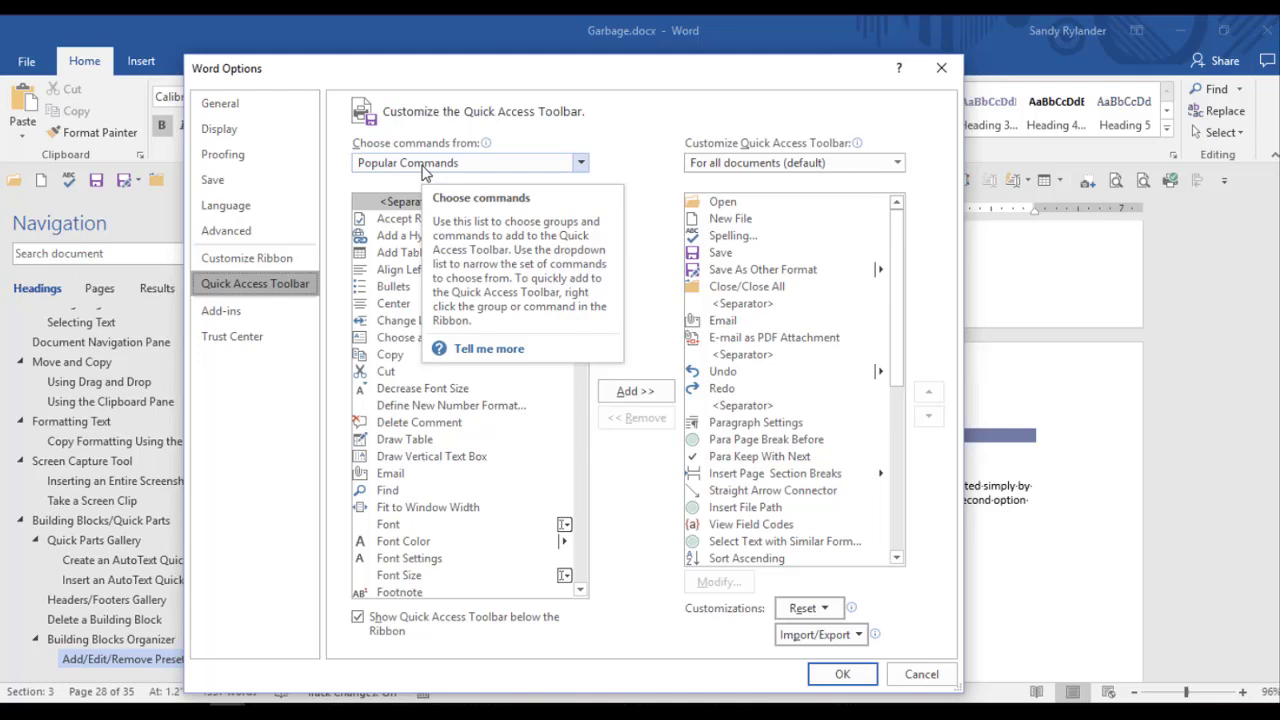
{"action": "left_click", "coordinate": [580, 163]}
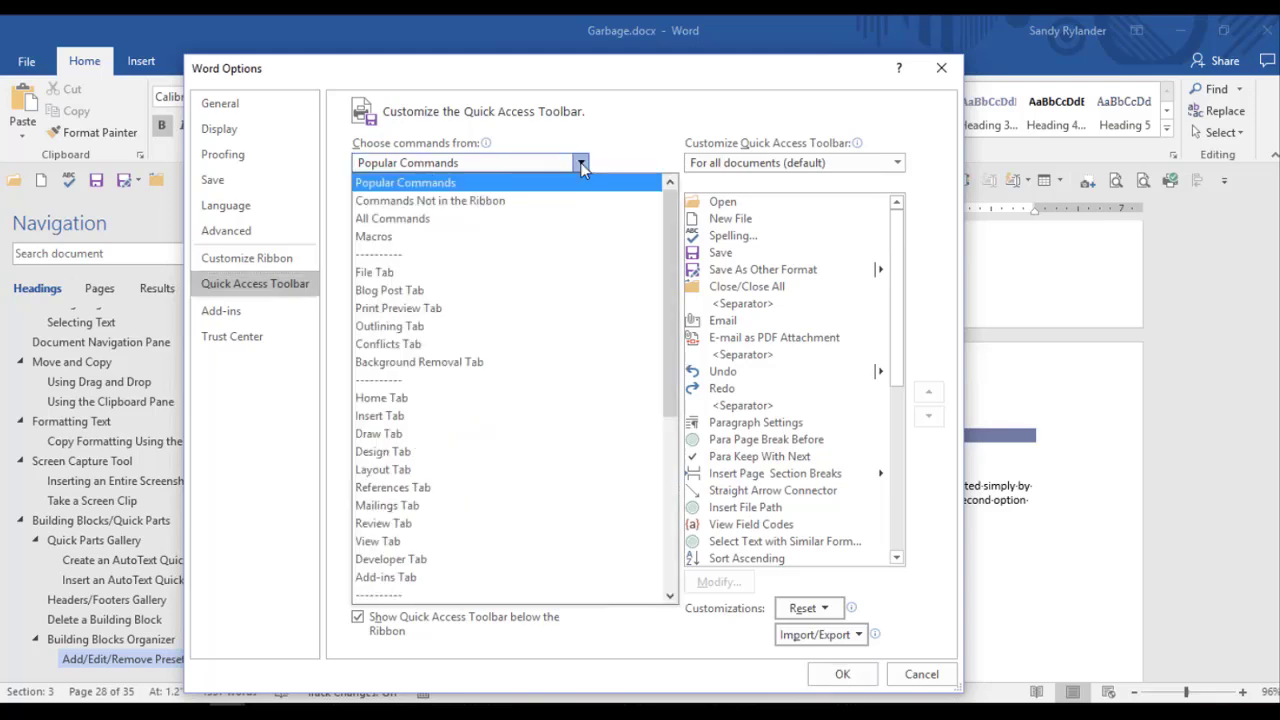
{"action": "left_click", "coordinate": [475, 222]}
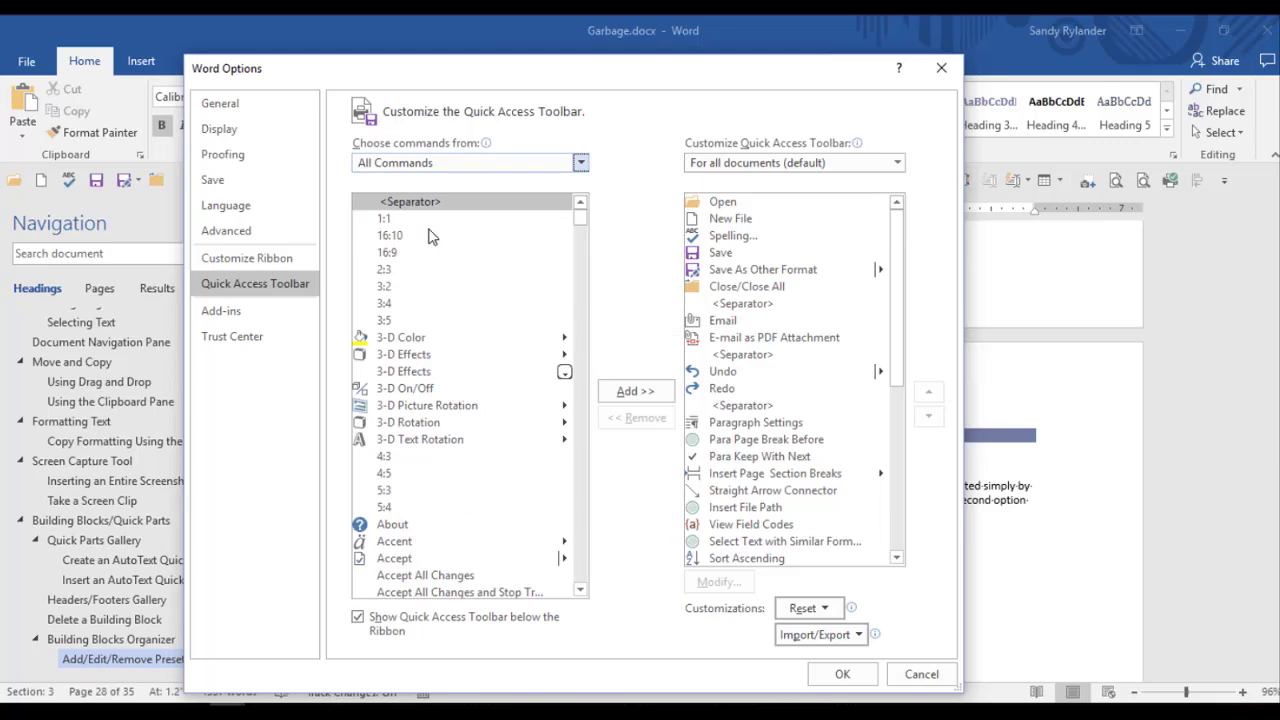
{"action": "left_click", "coordinate": [482, 412]}
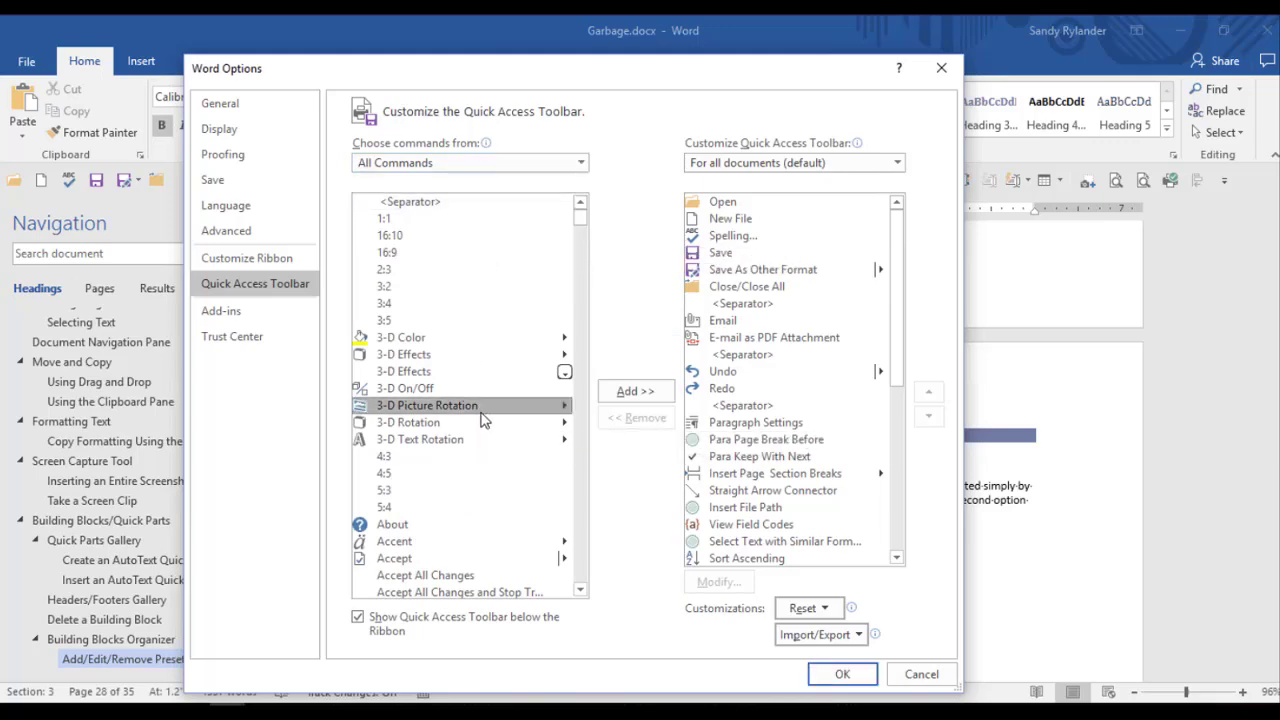
{"action": "scroll", "coordinate": [470, 420], "scroll_direction": "down", "scroll_amount": 1}
{"action": "scroll", "coordinate": [470, 424], "scroll_direction": "down", "scroll_amount": 2}
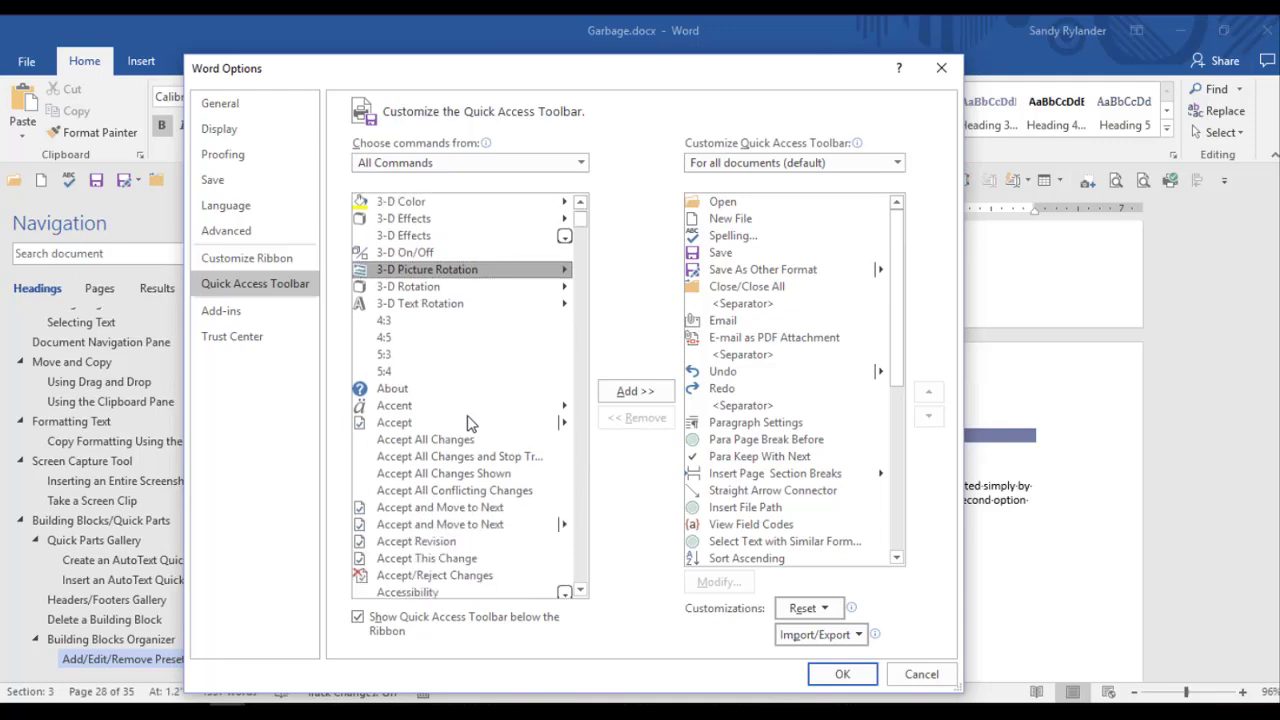
{"action": "scroll", "coordinate": [470, 424], "scroll_direction": "down", "scroll_amount": 2}
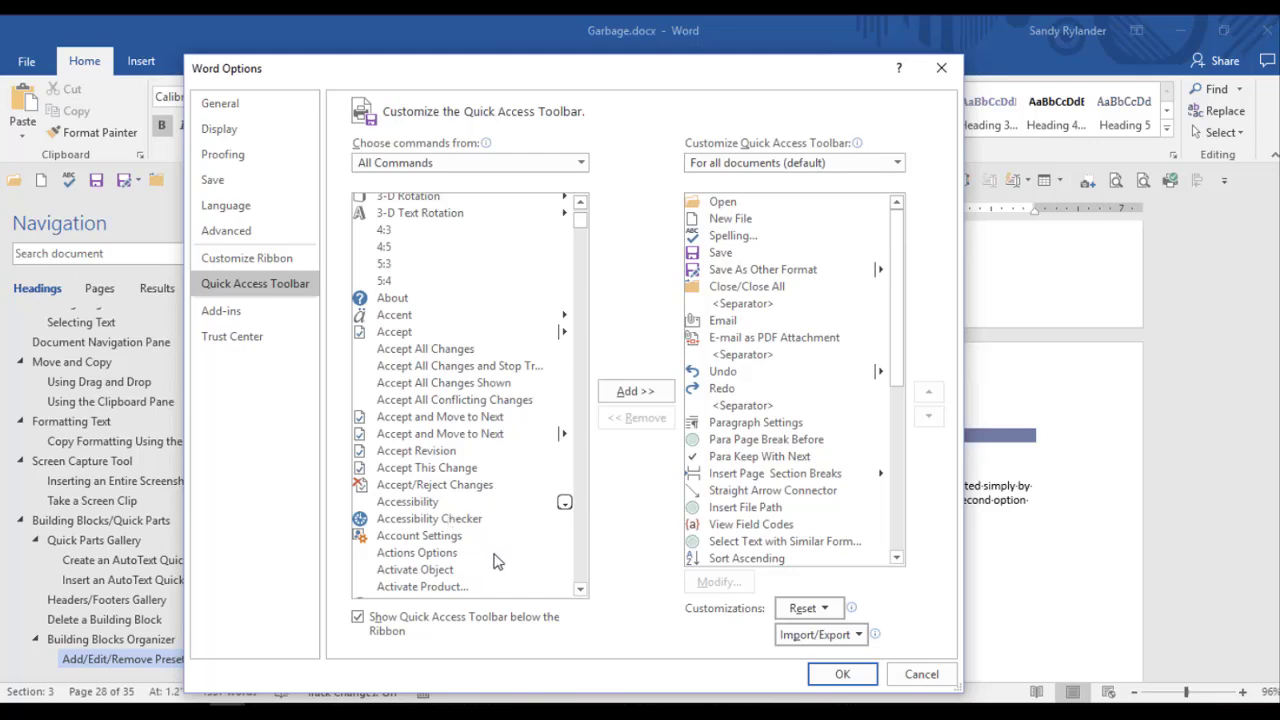
{"action": "scroll", "coordinate": [497, 562], "scroll_direction": "down", "scroll_amount": 2}
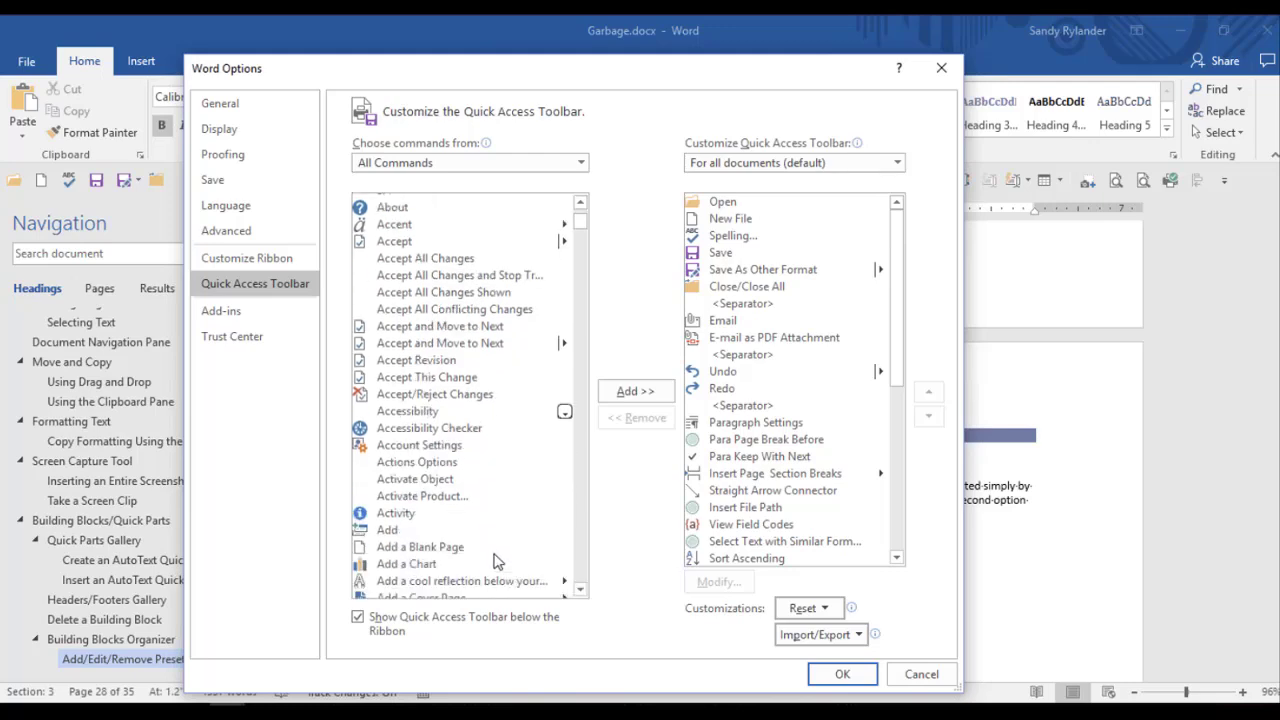
{"action": "scroll", "coordinate": [495, 562], "scroll_direction": "down", "scroll_amount": 2}
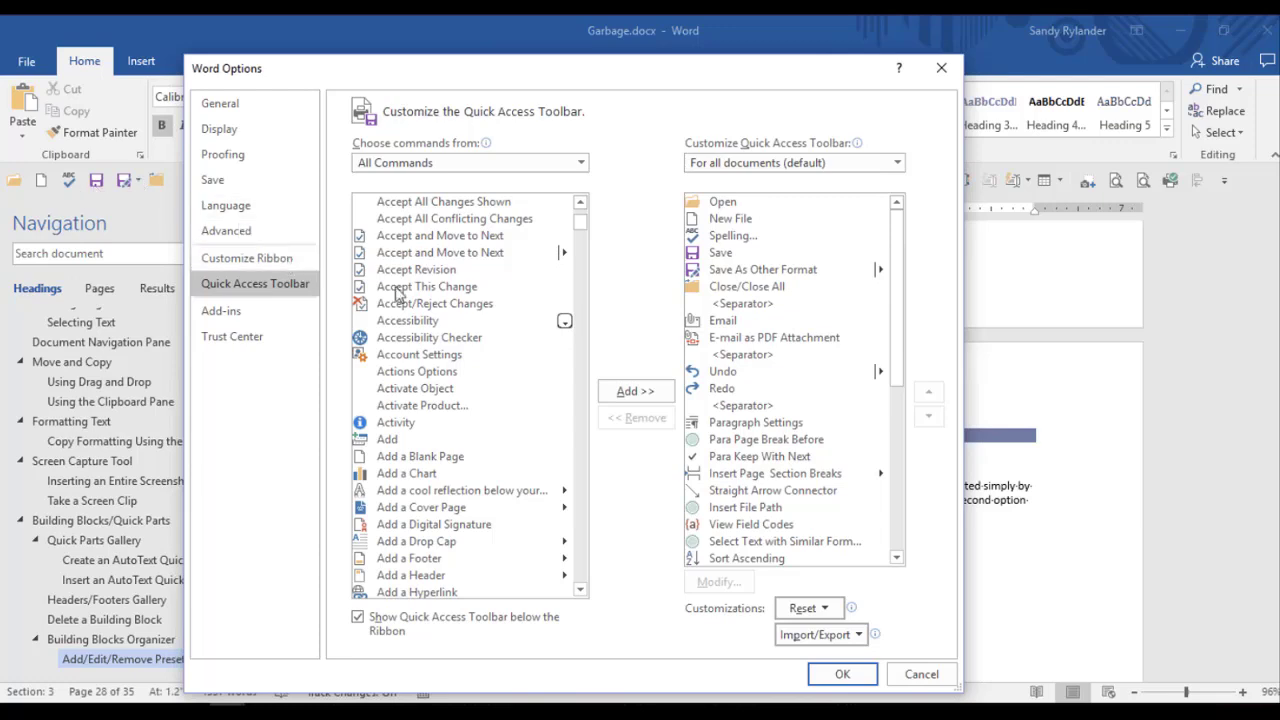
Step: Jump to the commands starting with S, and examine the available Save commands
{"action": "left_click", "coordinate": [437, 307]}
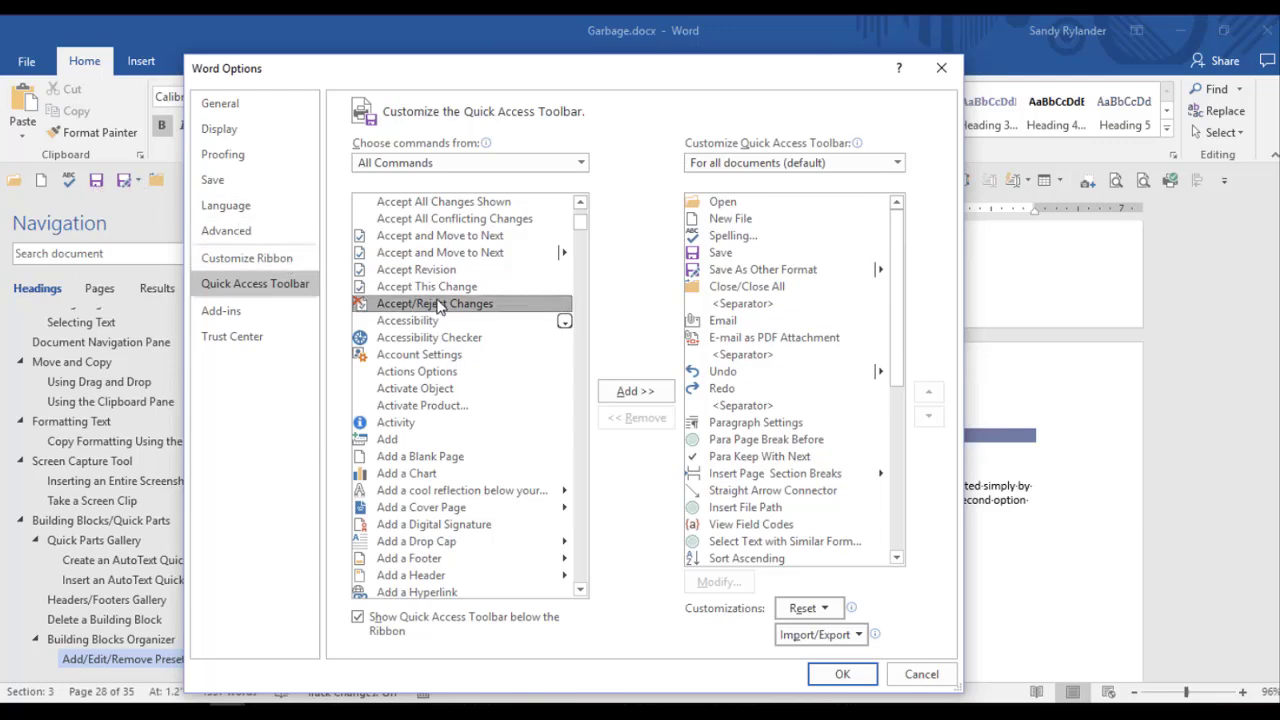
{"action": "key", "text": "s"}
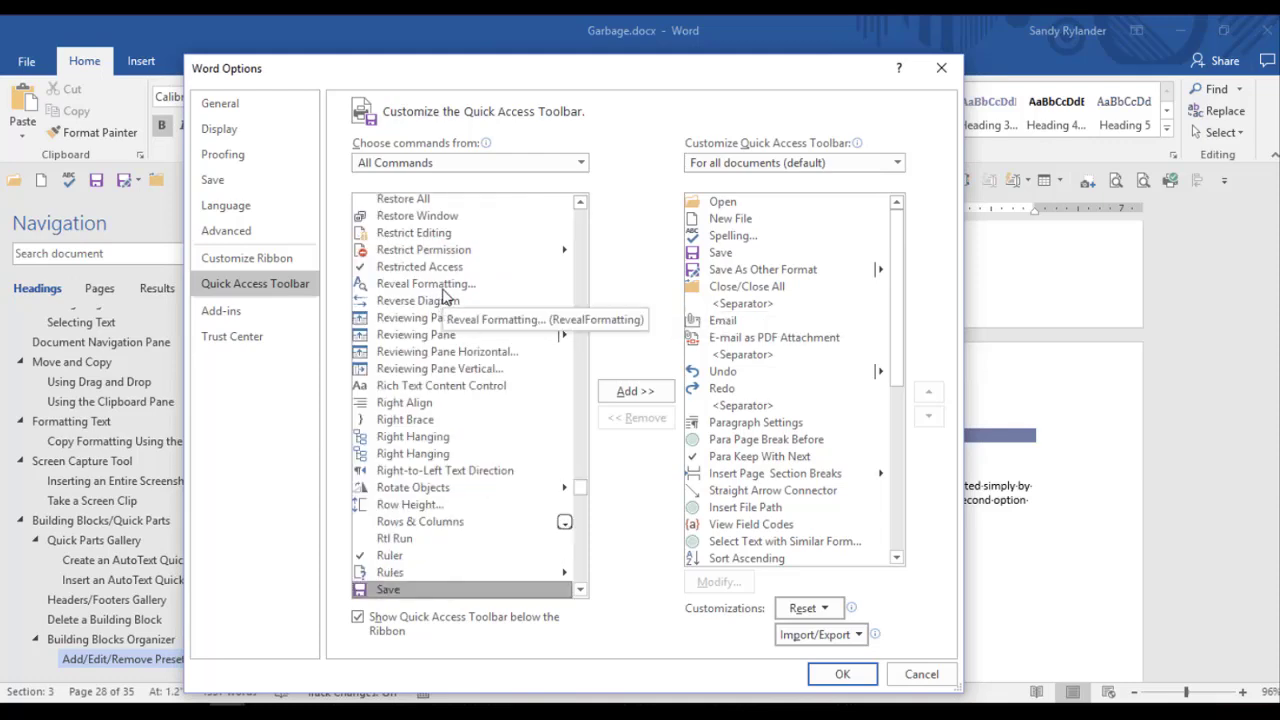
{"action": "left_click", "coordinate": [580, 591]}
{"action": "left_click", "coordinate": [580, 591]}
{"action": "left_click", "coordinate": [580, 591]}
{"action": "left_click", "coordinate": [580, 591]}
{"action": "left_click", "coordinate": [580, 591]}
{"action": "left_click", "coordinate": [580, 591]}
{"action": "left_click", "coordinate": [580, 591]}
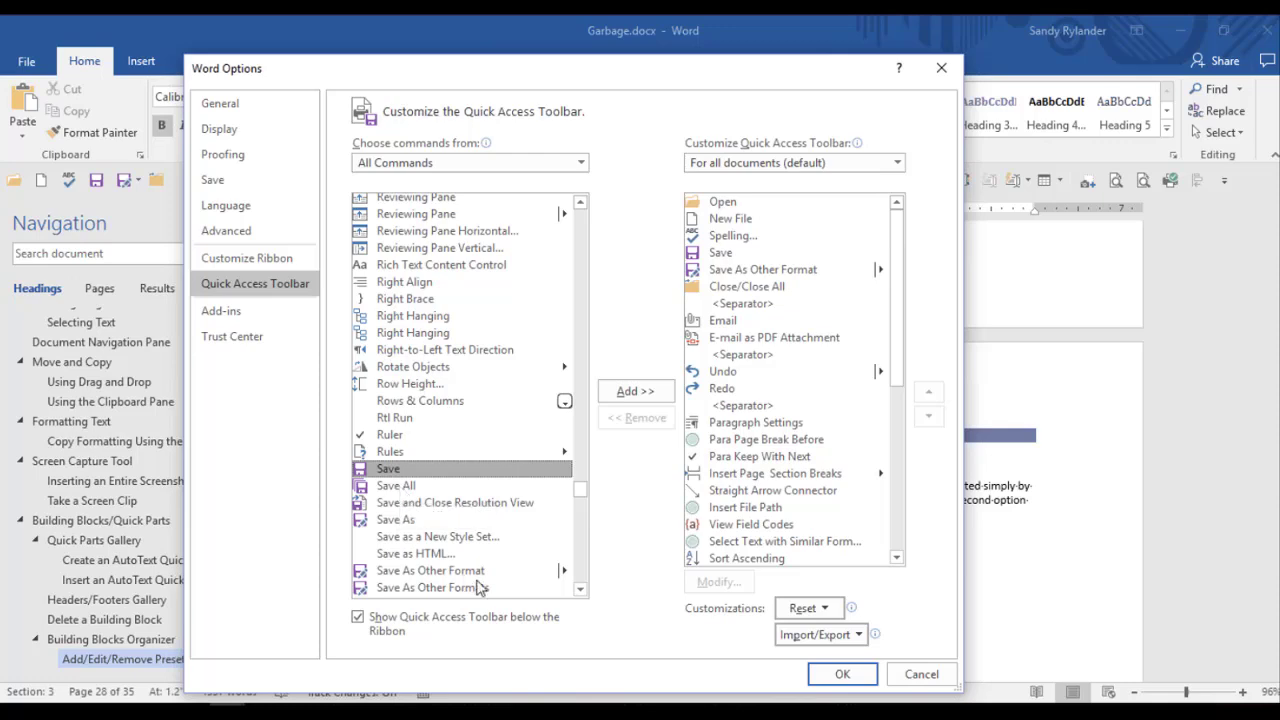
{"action": "scroll", "coordinate": [557, 594], "scroll_direction": "down", "scroll_amount": 2}
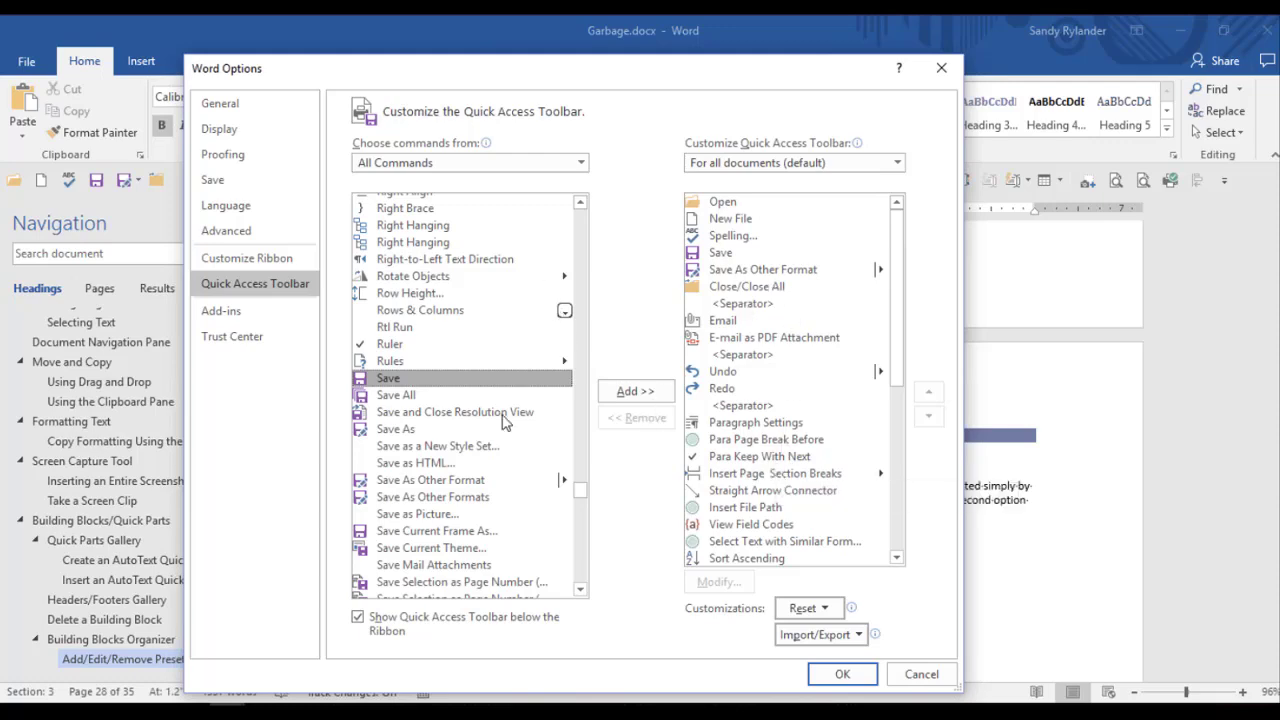
Step: Add Save and Close Resolution View to the Quick Access Toolbar command list, and remove it again
{"action": "left_click", "coordinate": [431, 414]}
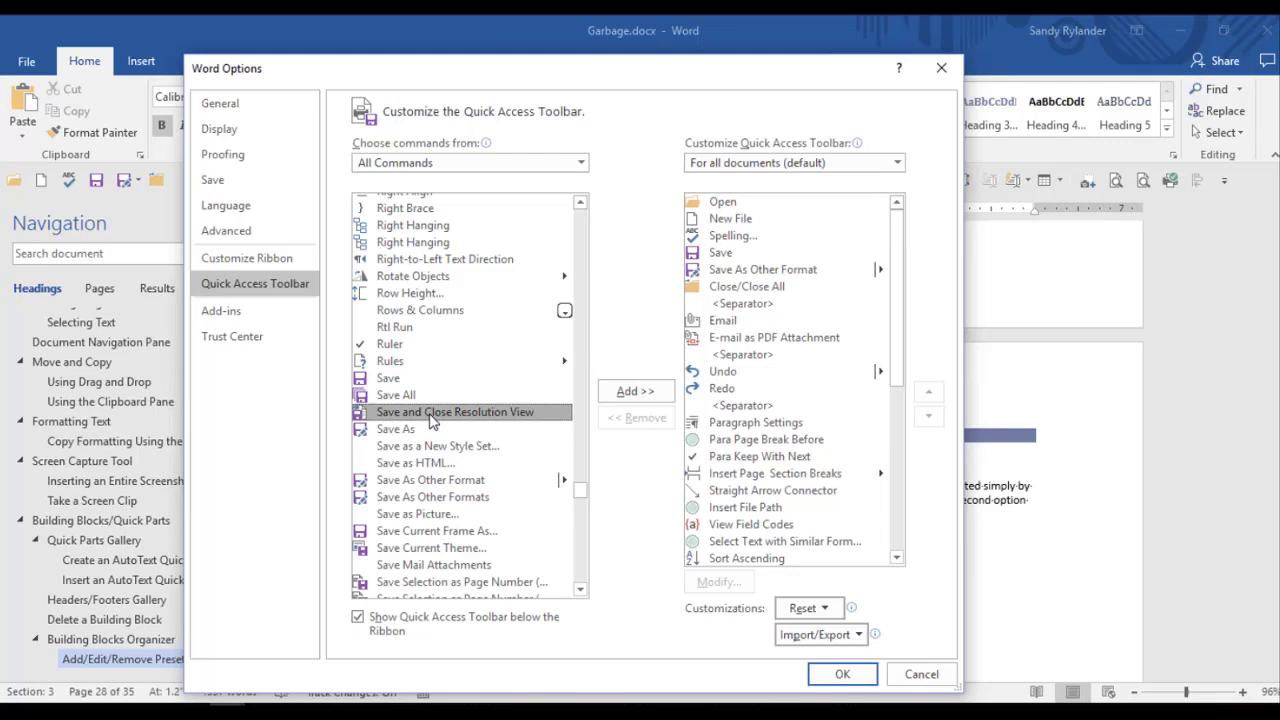
{"action": "double_click", "coordinate": [429, 413]}
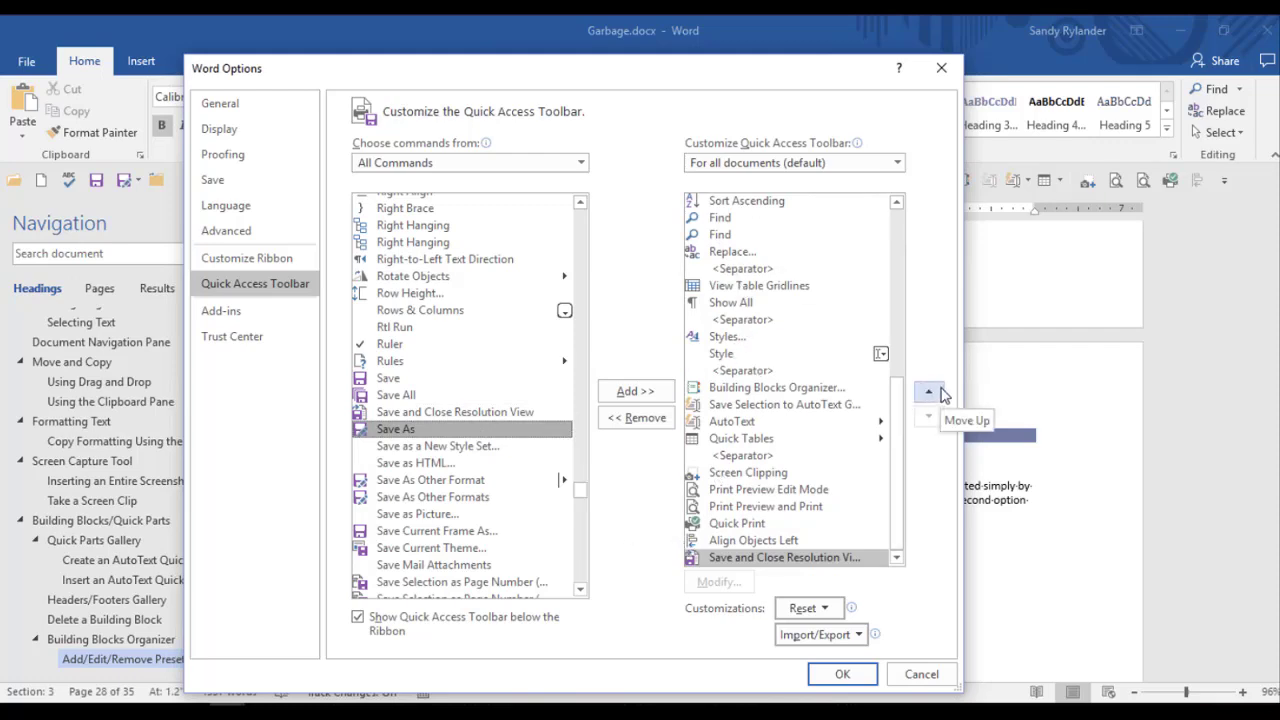
{"action": "double_click", "coordinate": [808, 560]}
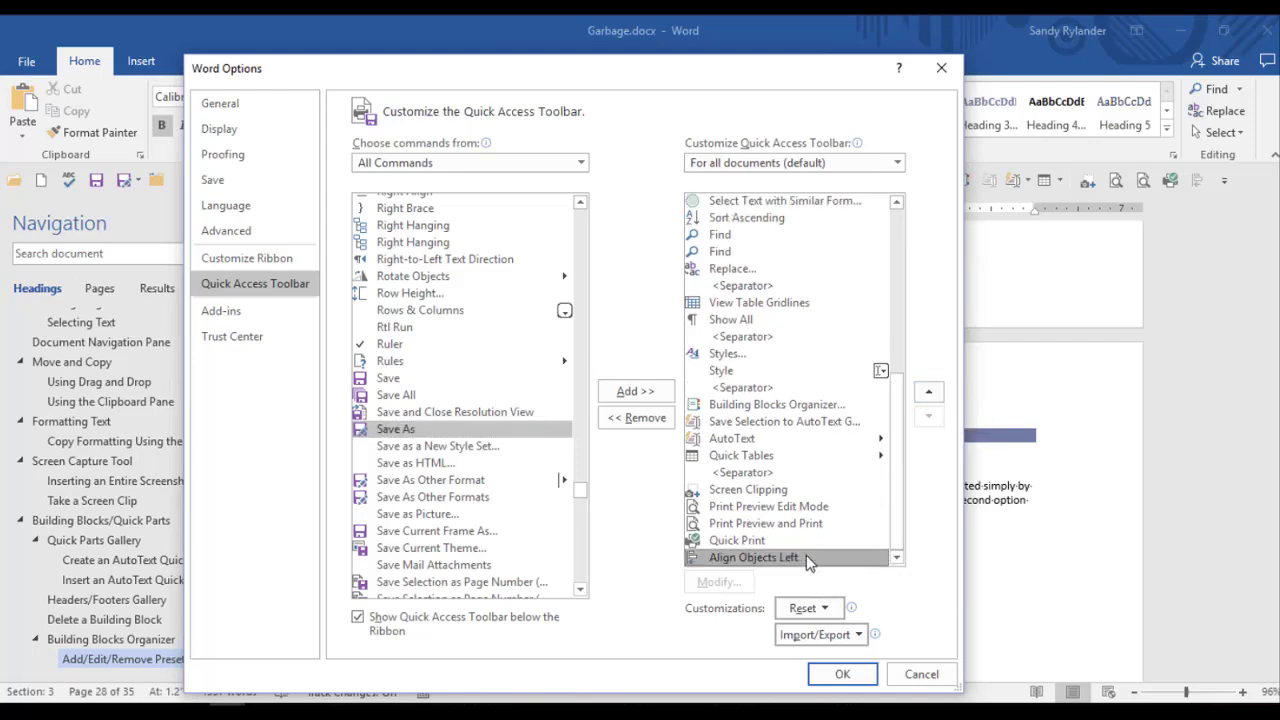
{"action": "left_click", "coordinate": [895, 230]}
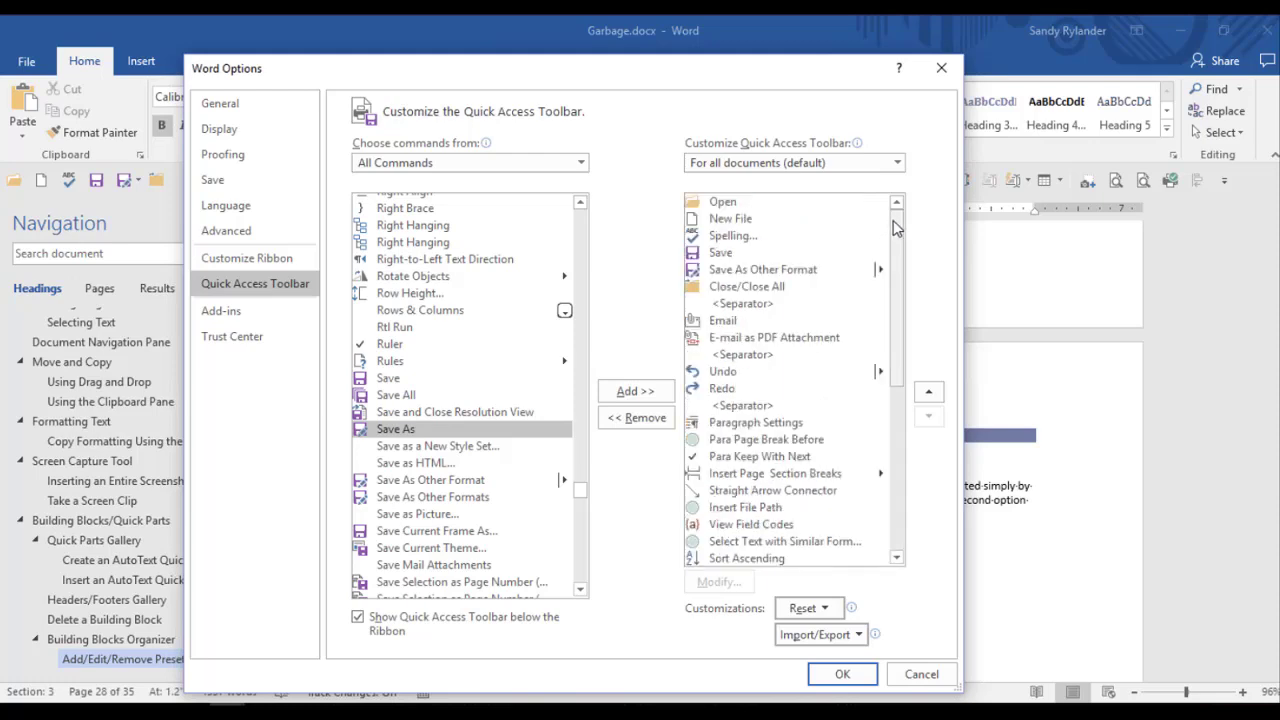
Step: Insert Save and Close Resolution View directly below Save As Other Format in the toolbar's command list, and remove it again
{"action": "left_click", "coordinate": [733, 272]}
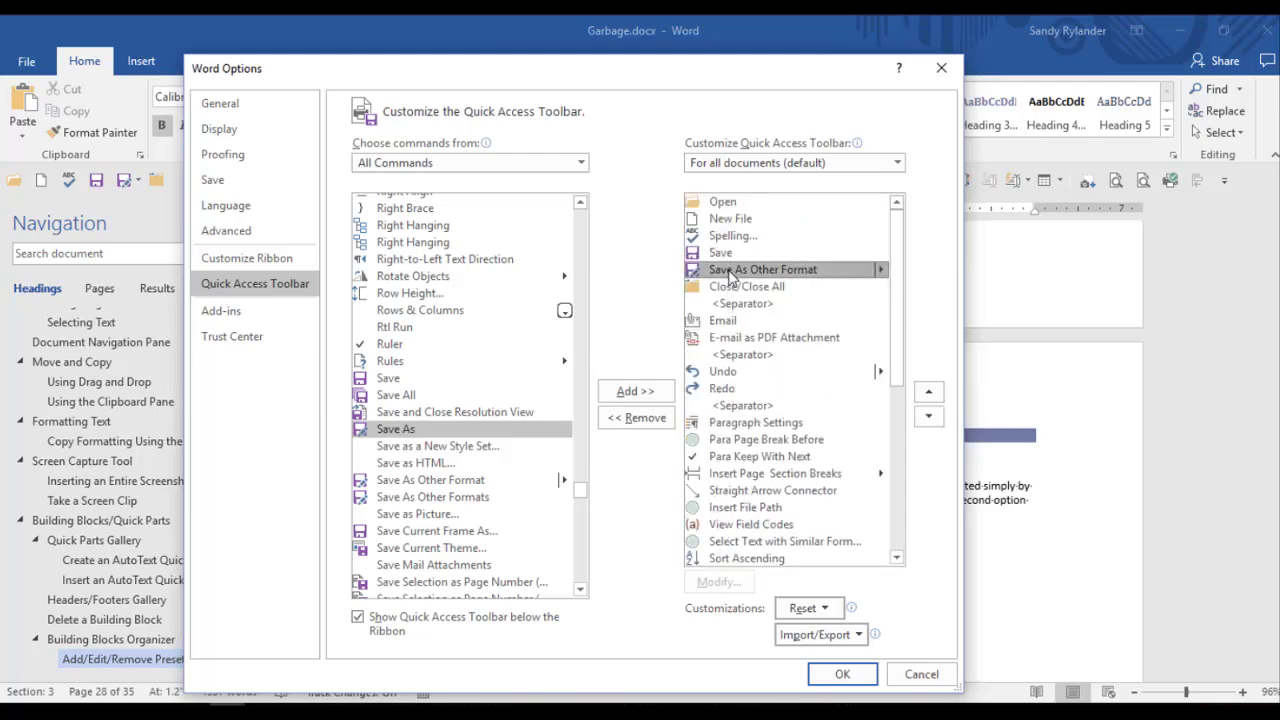
{"action": "left_click", "coordinate": [491, 414]}
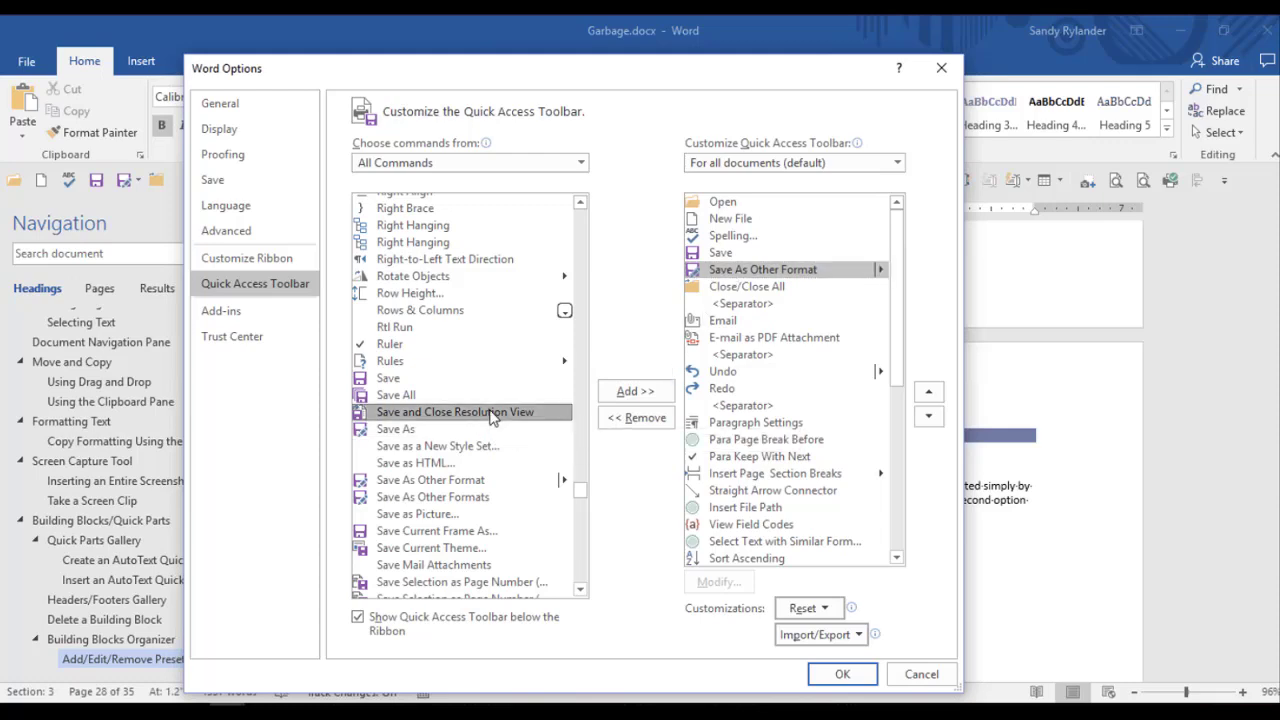
{"action": "double_click", "coordinate": [491, 414]}
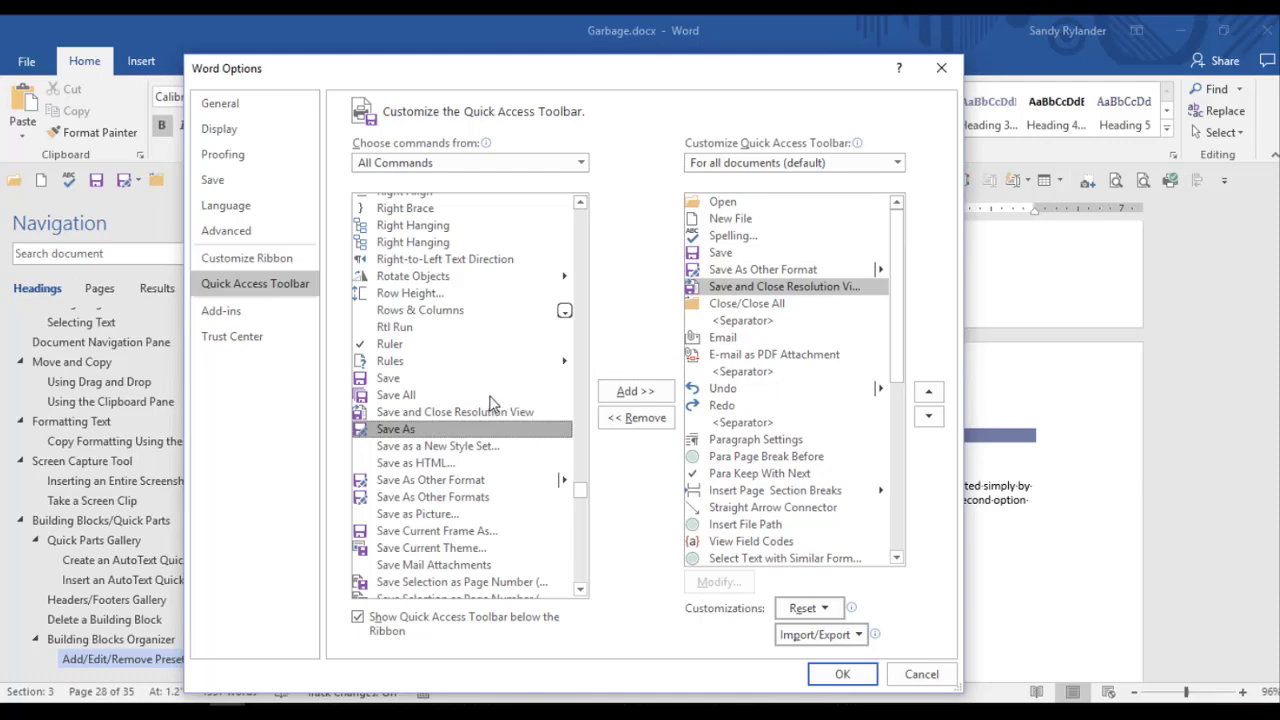
{"action": "double_click", "coordinate": [722, 288]}
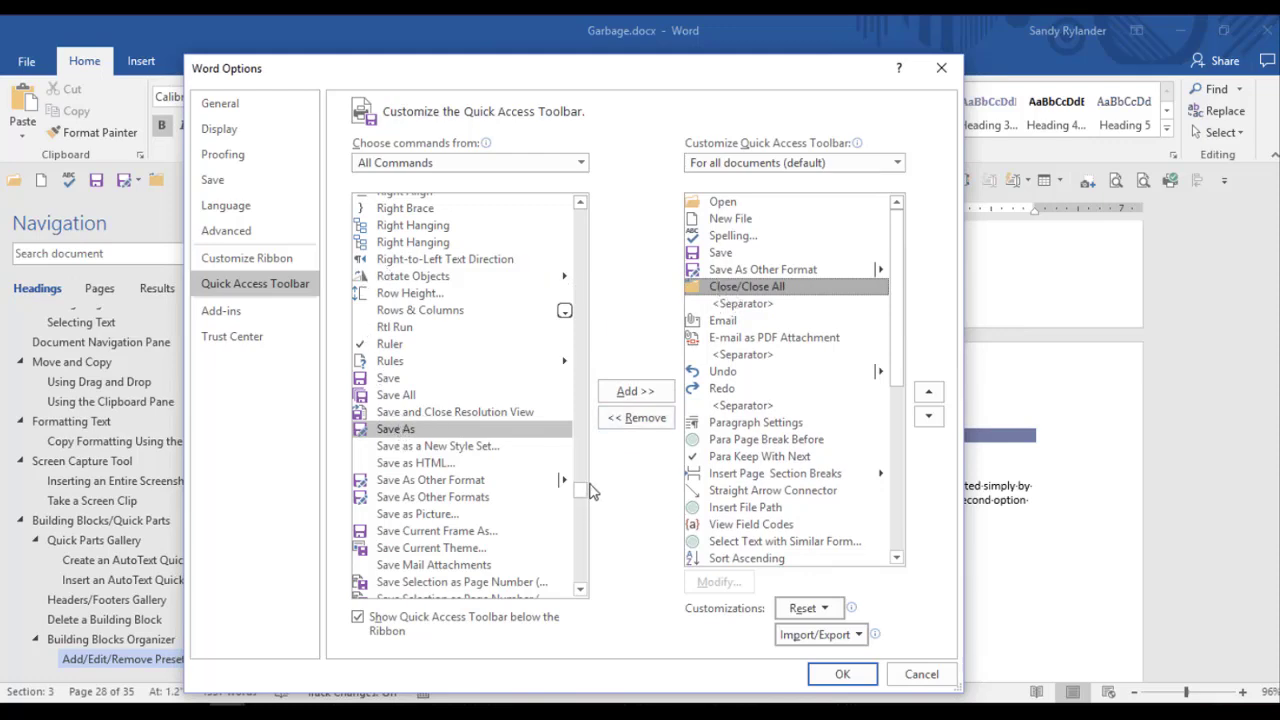
Step: Locate the <Separator> entry in All Commands, and view the dialog for exporting all customizations without saving a file
{"action": "left_click_drag", "start_coordinate": [588, 498], "coordinate": [588, 56]}
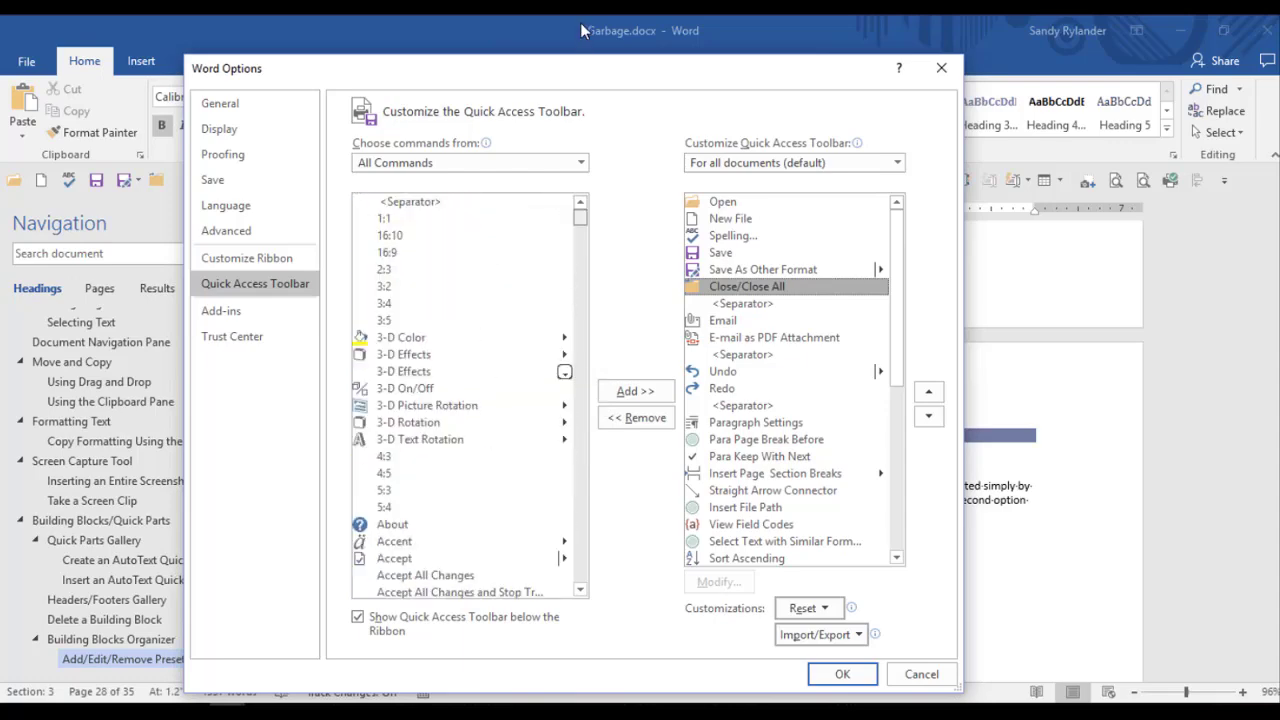
{"action": "left_click", "coordinate": [408, 206]}
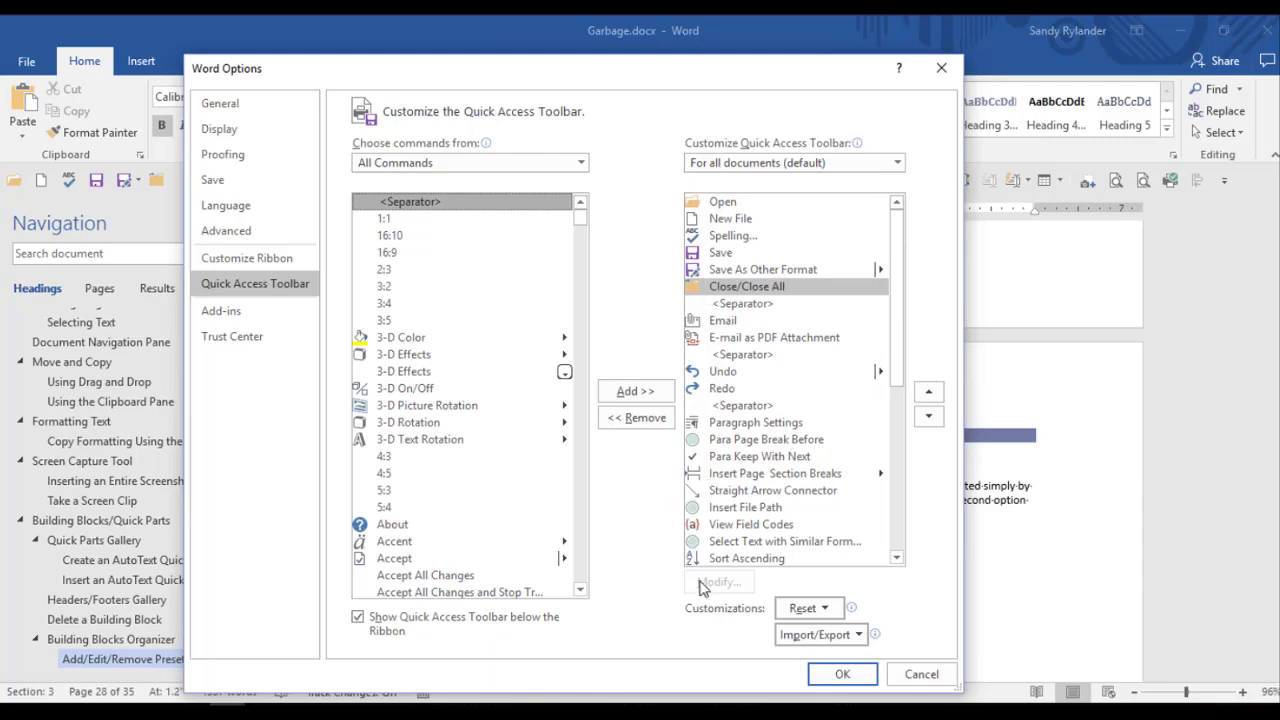
{"action": "left_click", "coordinate": [811, 638]}
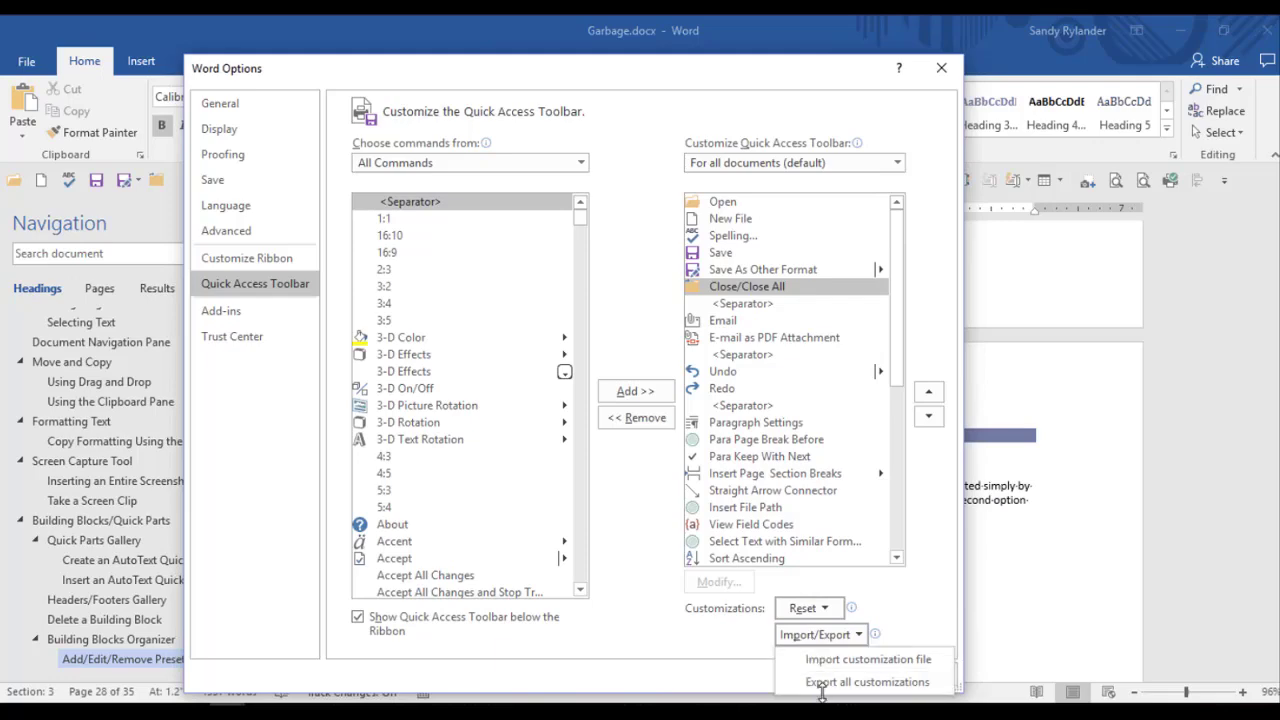
{"action": "left_click", "coordinate": [825, 681]}
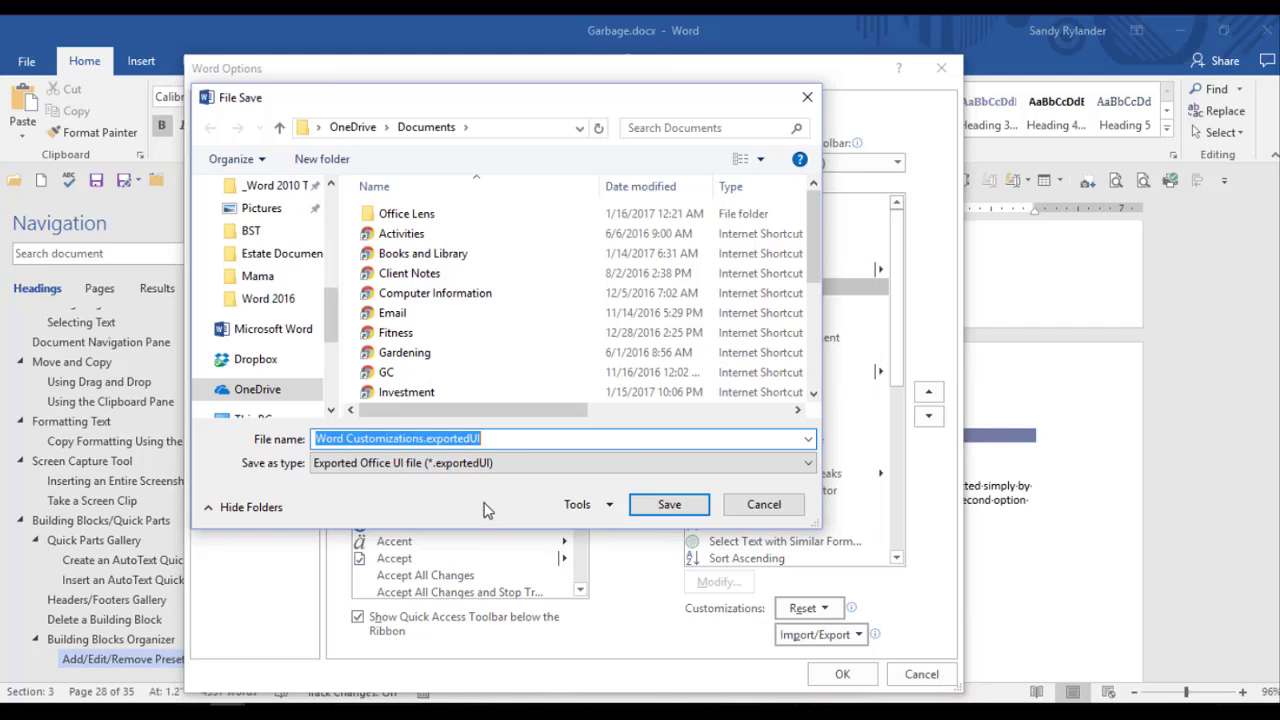
{"action": "left_click", "coordinate": [771, 516]}
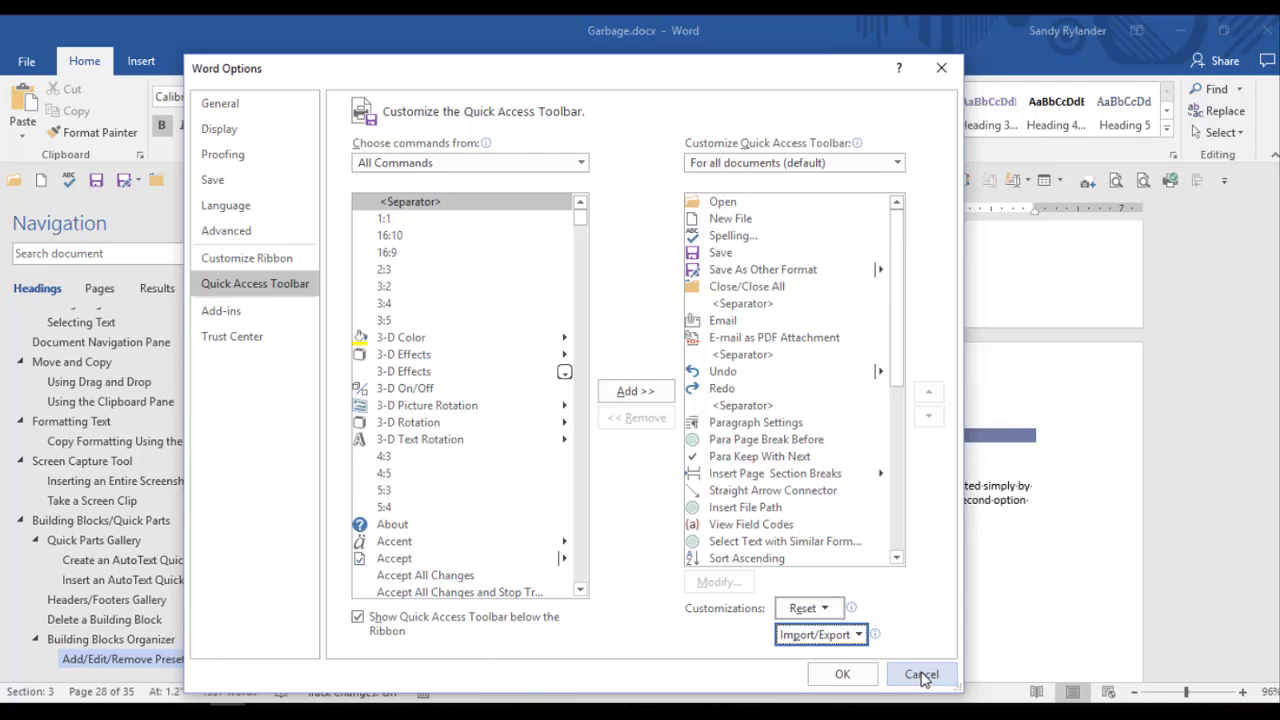
Step: Add the Calculate command to the end of the Quick Access Toolbar and apply the customization
{"action": "left_click", "coordinate": [489, 392]}
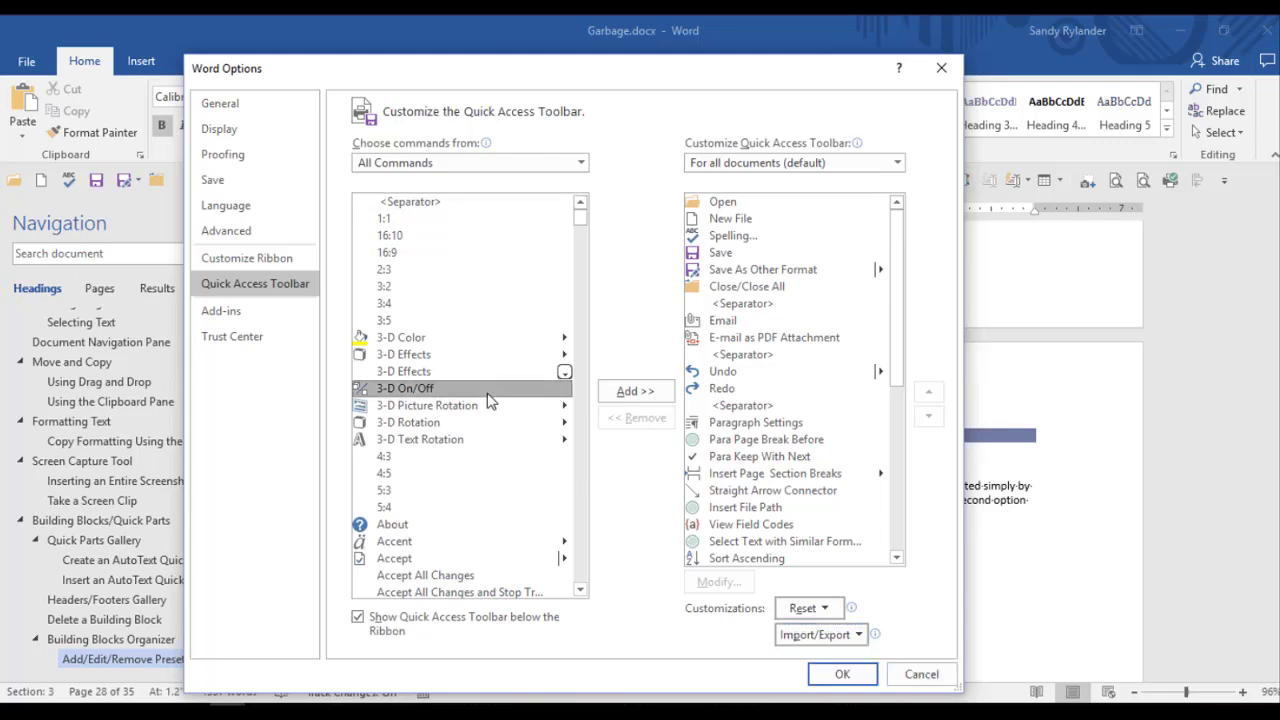
{"action": "key", "text": "c"}
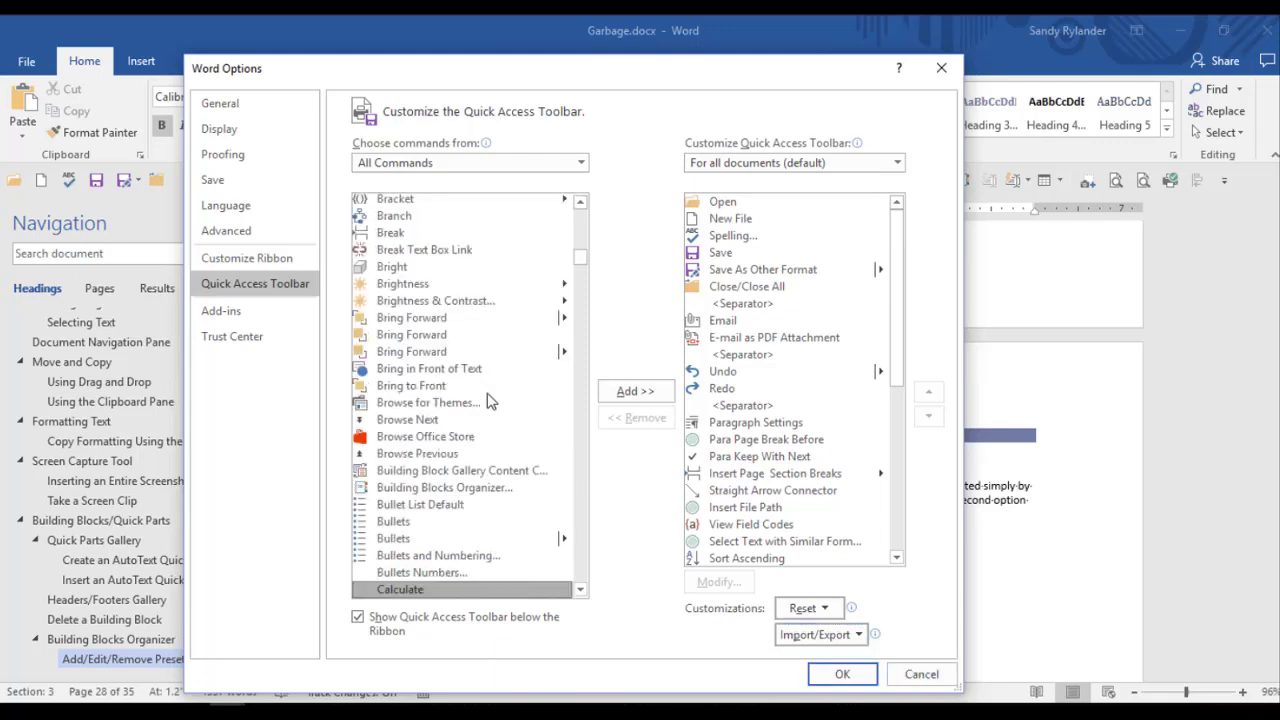
{"action": "double_click", "coordinate": [404, 592]}
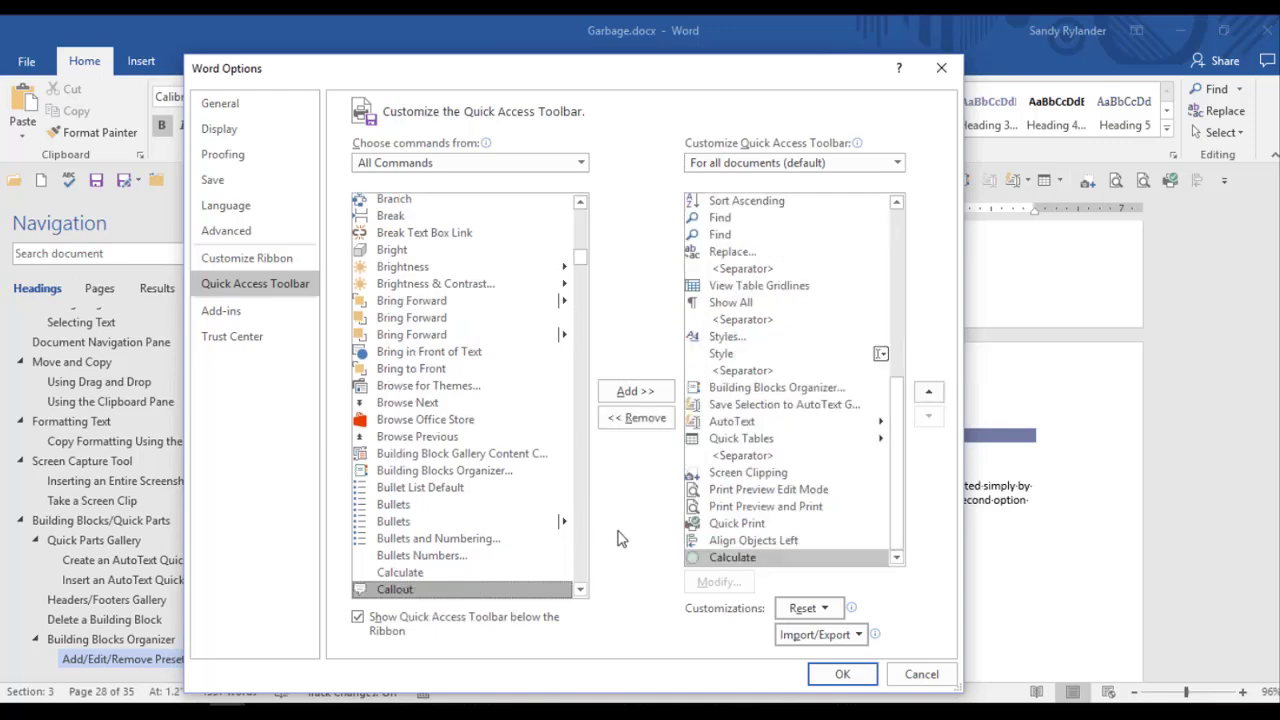
{"action": "left_click", "coordinate": [850, 678]}
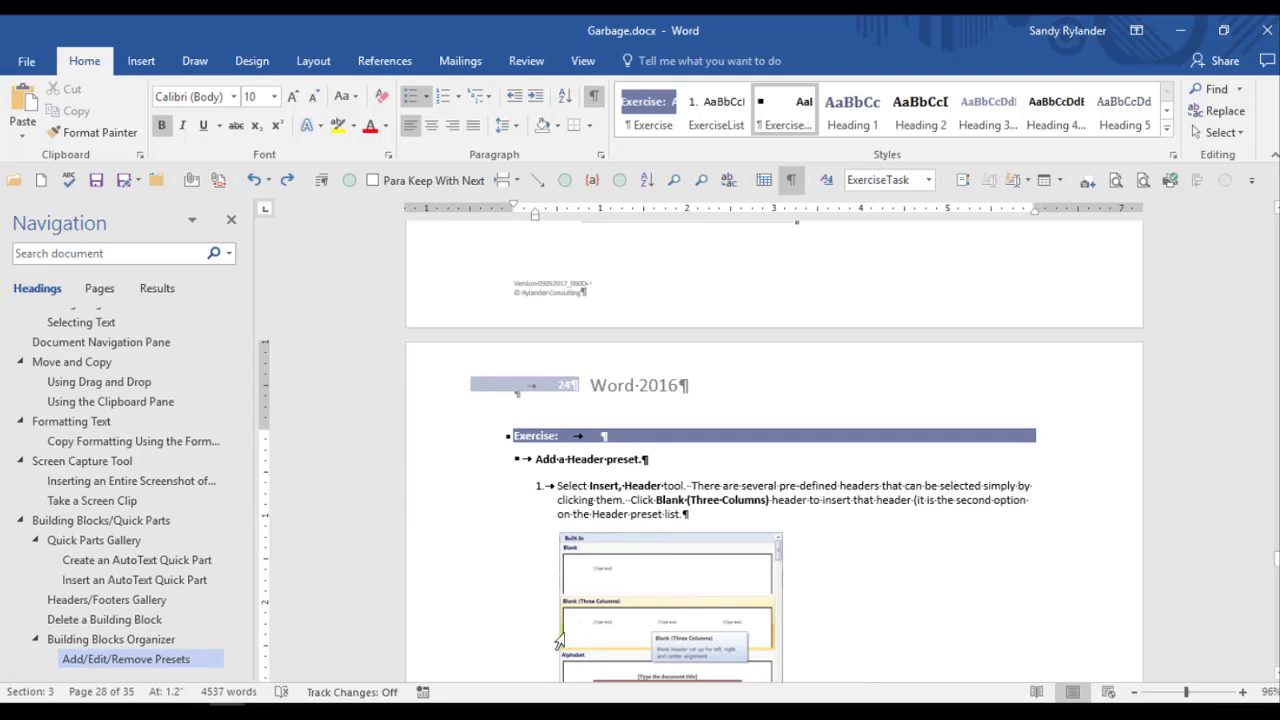
Step: Create a new blank document and enter 456, 567, 567, 657 and 56756 on separate lines
{"action": "left_click", "coordinate": [42, 190]}
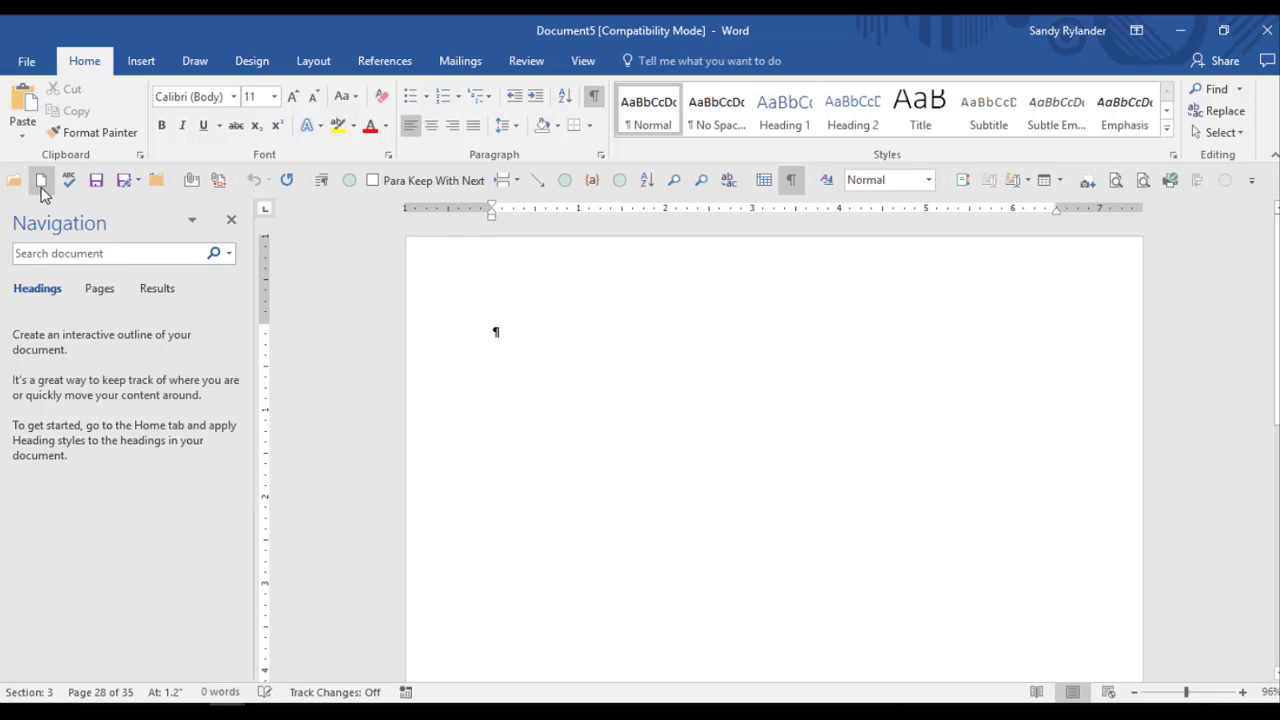
{"action": "type", "text": "456"}
{"action": "key", "text": "Return"}
{"action": "type", "text": "567"}
{"action": "key", "text": "Return"}
{"action": "type", "text": "567"}
{"action": "key", "text": "Return"}
{"action": "type", "text": "66"}
{"action": "type", "text": "7"}
{"action": "key", "text": "Return"}
{"action": "type", "text": "56756"}
{"action": "key", "text": "Return"}
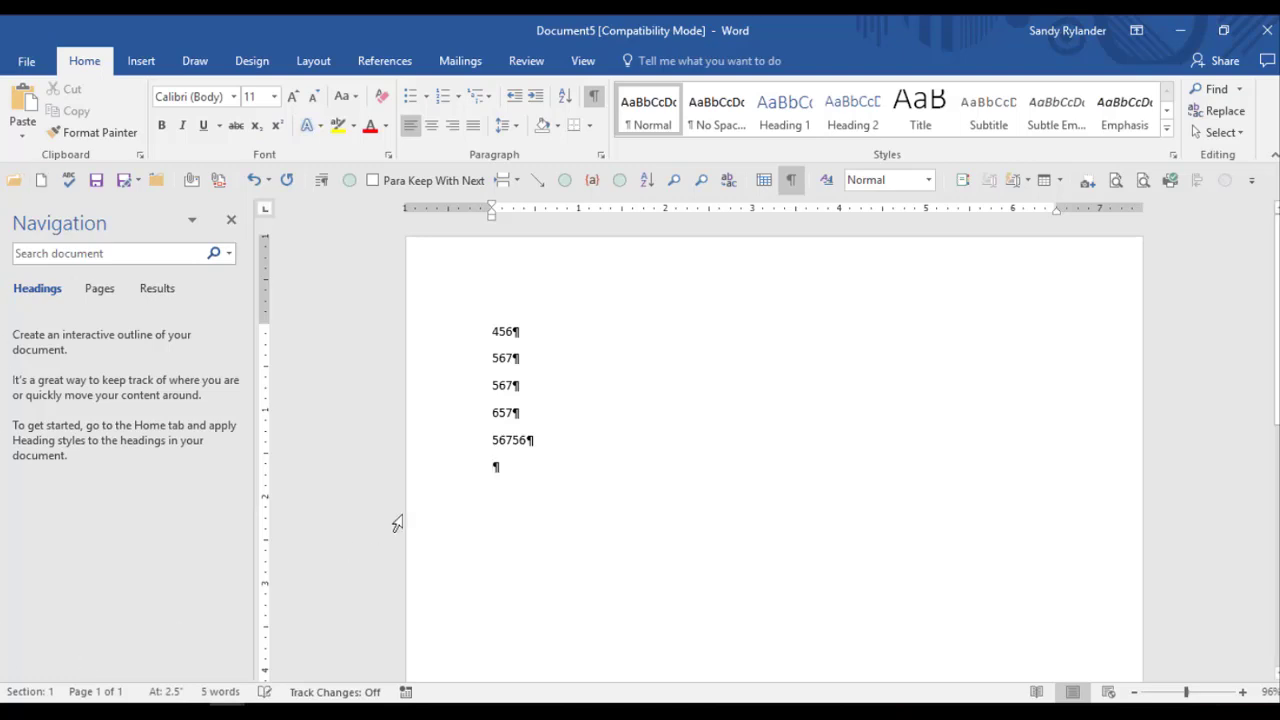
Step: Run Calculate on the five numbers and paste the result on the line below them, and delete that line again
{"action": "left_click_drag", "start_coordinate": [492, 331], "coordinate": [534, 442]}
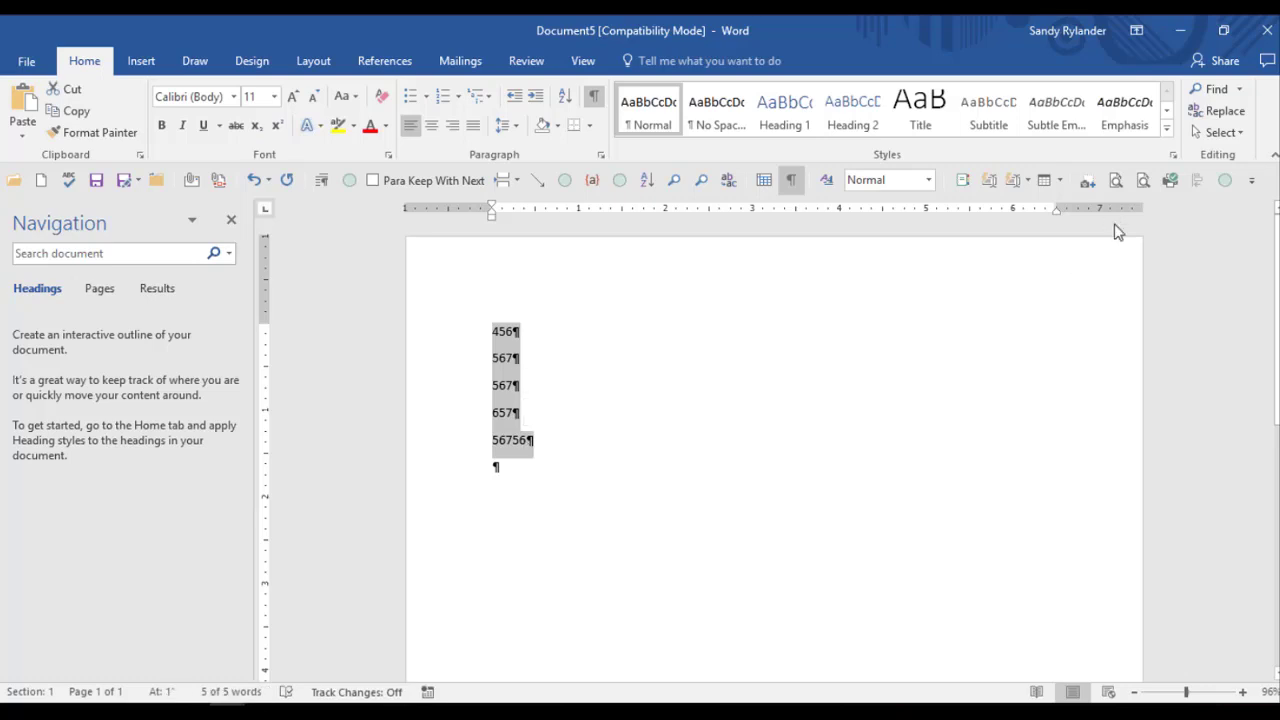
{"action": "left_click", "coordinate": [1226, 188]}
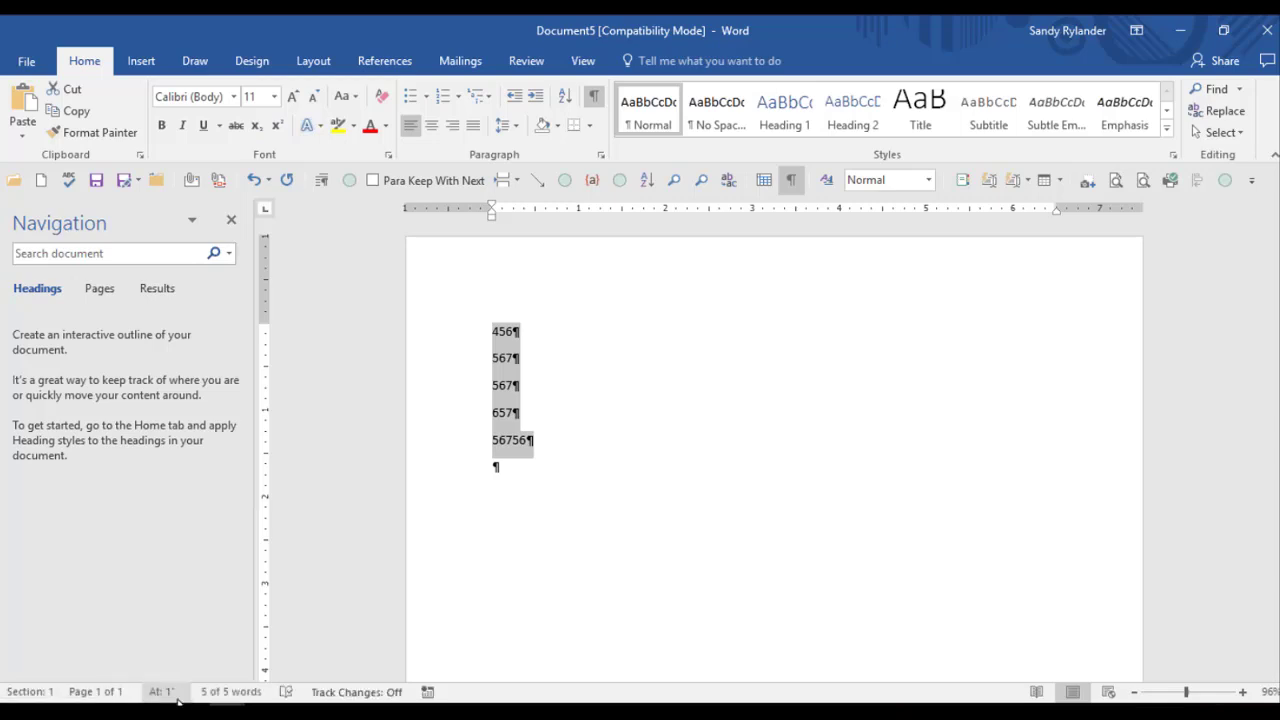
{"action": "left_click", "coordinate": [518, 472]}
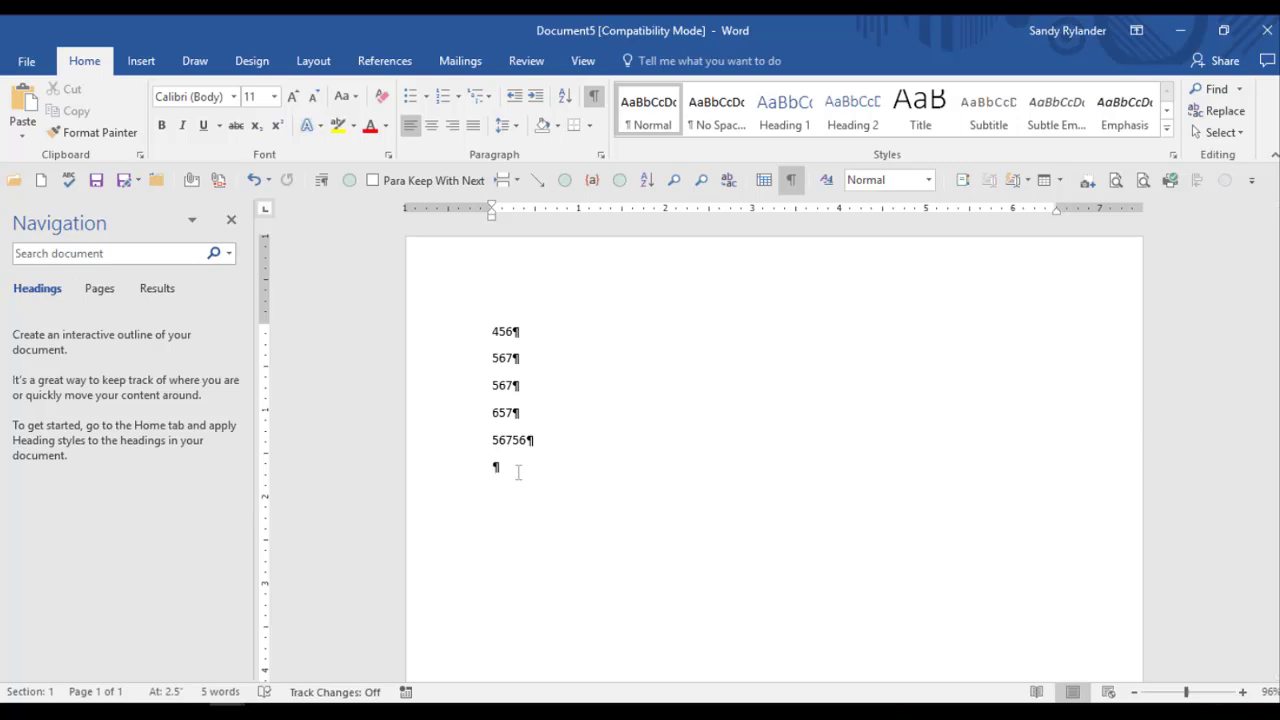
{"action": "type", "text": "59003"}
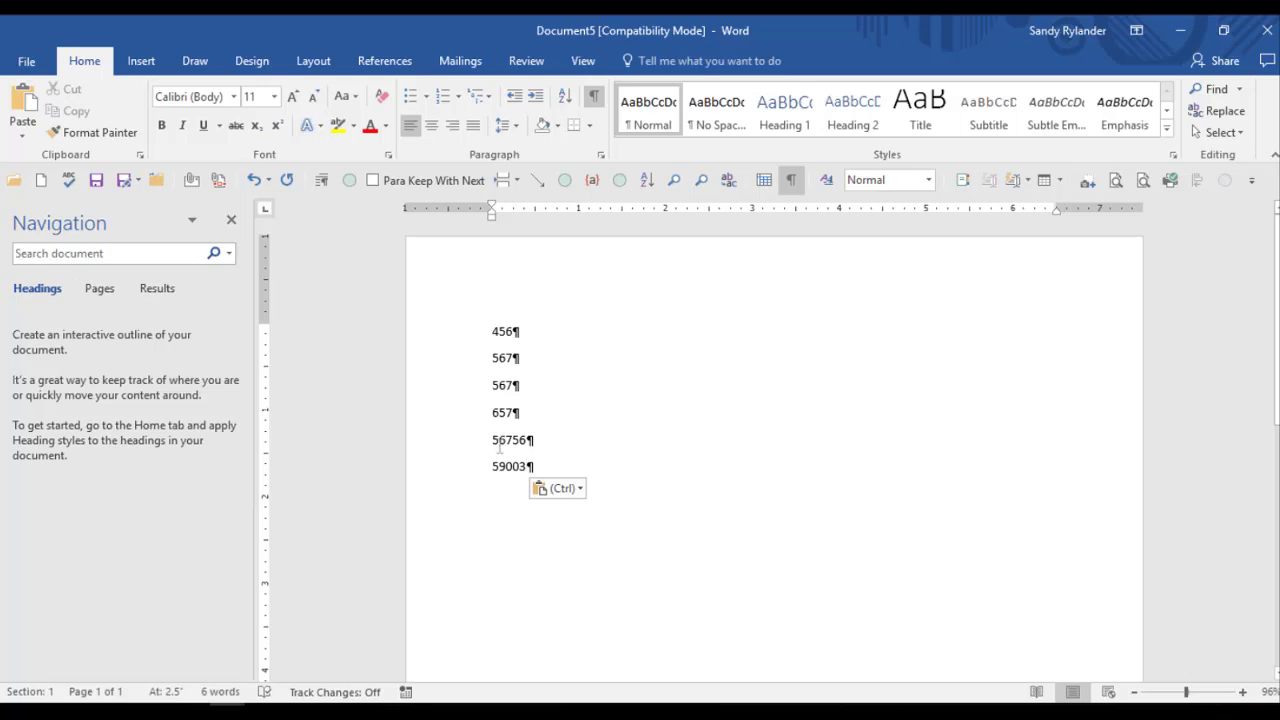
{"action": "left_click", "coordinate": [450, 474]}
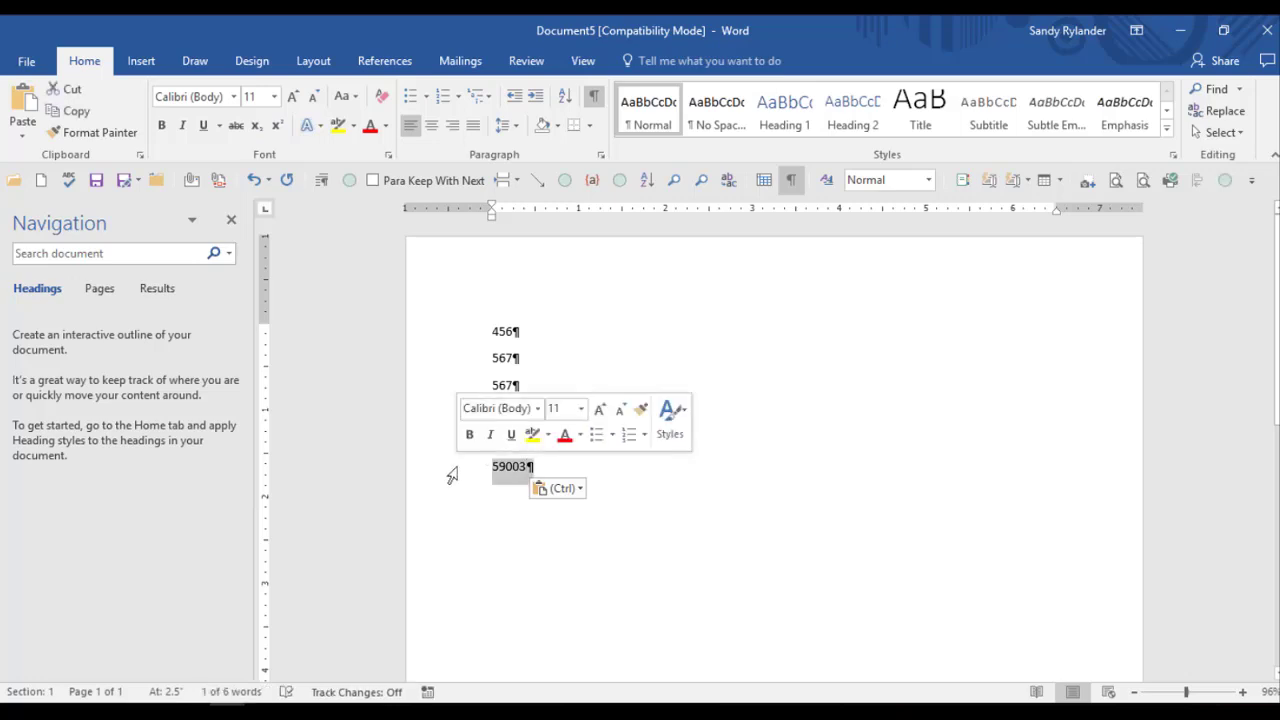
{"action": "key", "text": "Delete"}
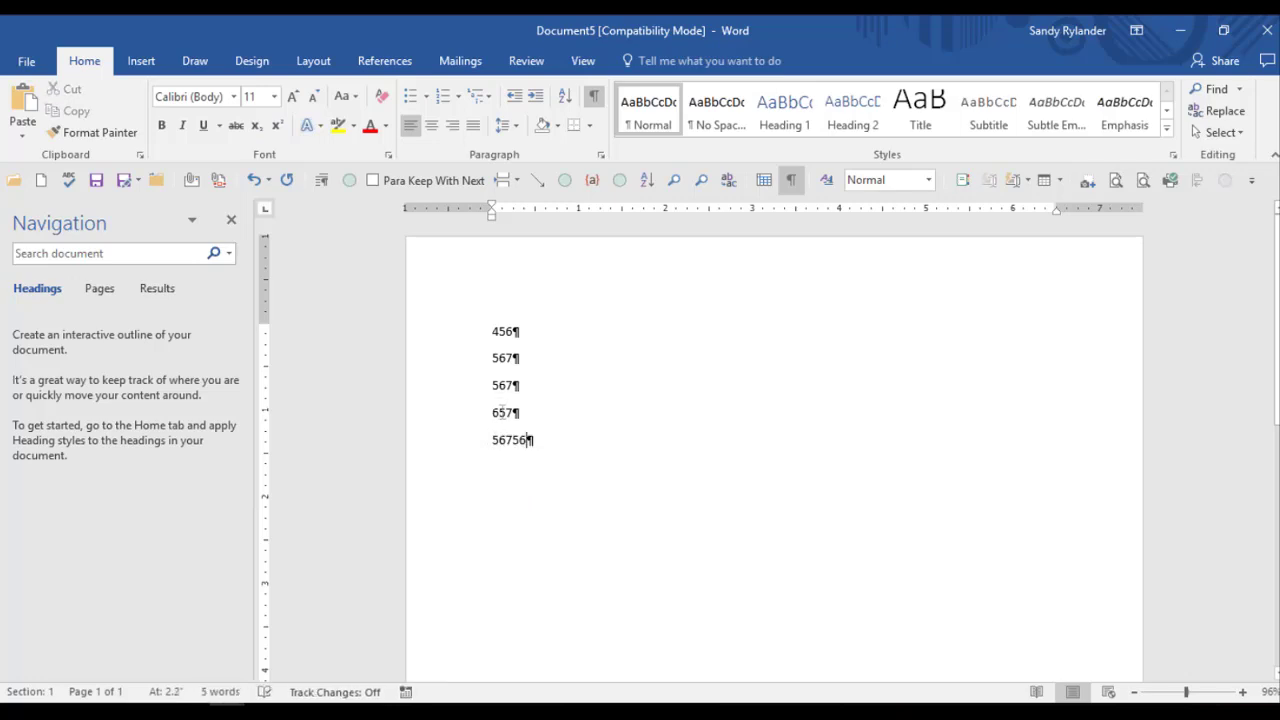
Step: Change the fourth number to -657 and the third number to *5
{"action": "left_click", "coordinate": [493, 413]}
{"action": "type", "text": "-"}
{"action": "left_click_drag", "start_coordinate": [491, 385], "coordinate": [514, 388]}
{"action": "key", "text": "Left"}
{"action": "key", "text": "Delete"}
{"action": "key", "text": "Delete"}
{"action": "type", "text": "*"}
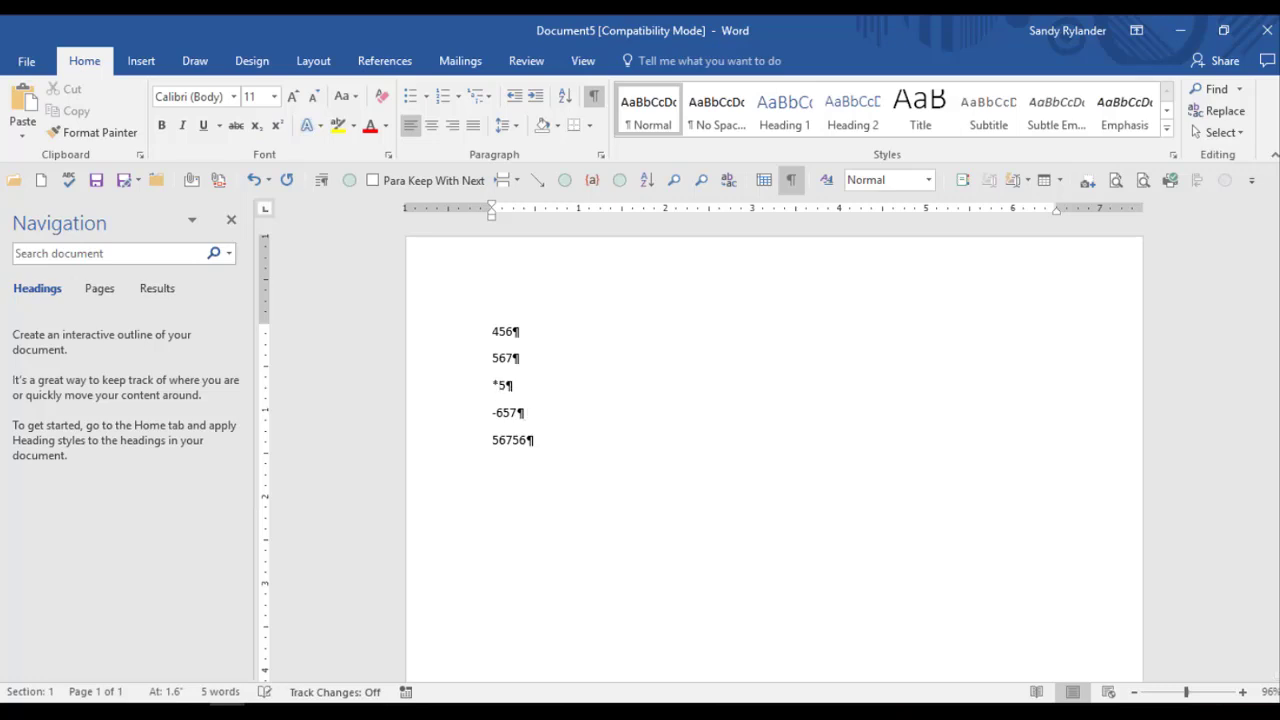
Step: Run Calculate on all five edited lines and paste the result on a new line below them
{"action": "left_click_drag", "start_coordinate": [486, 330], "coordinate": [541, 441]}
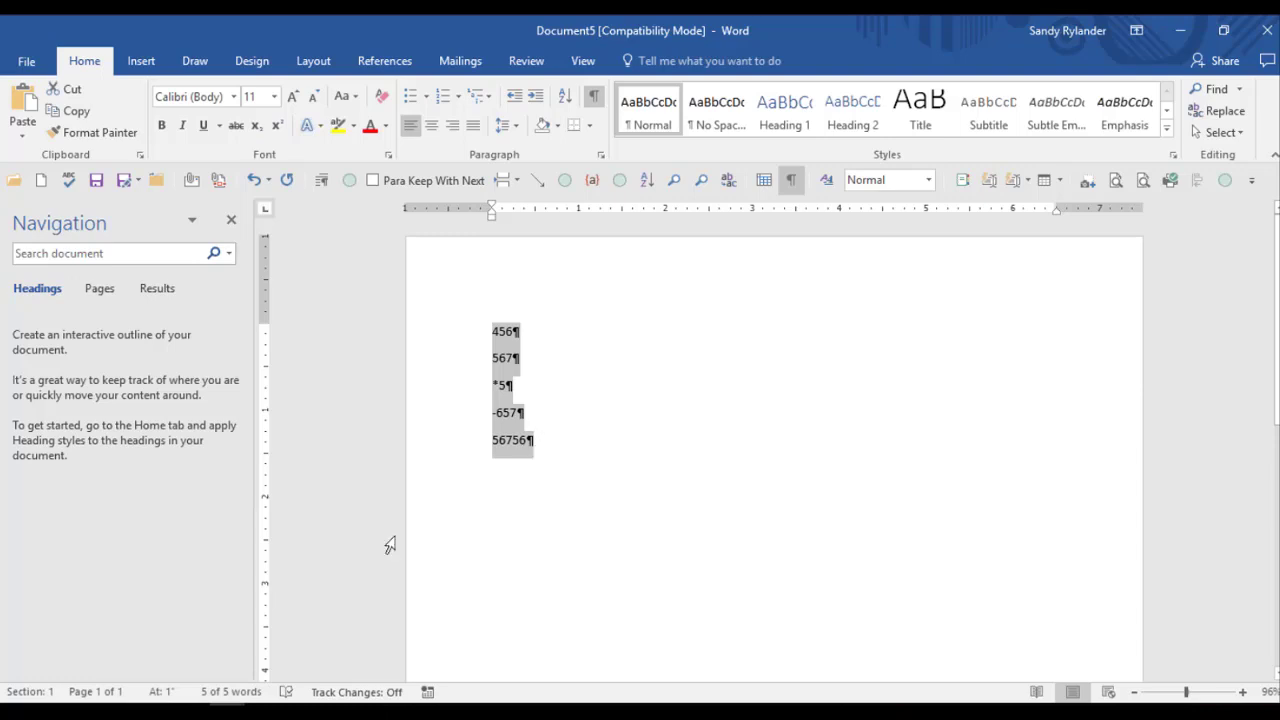
{"action": "left_click", "coordinate": [1225, 181]}
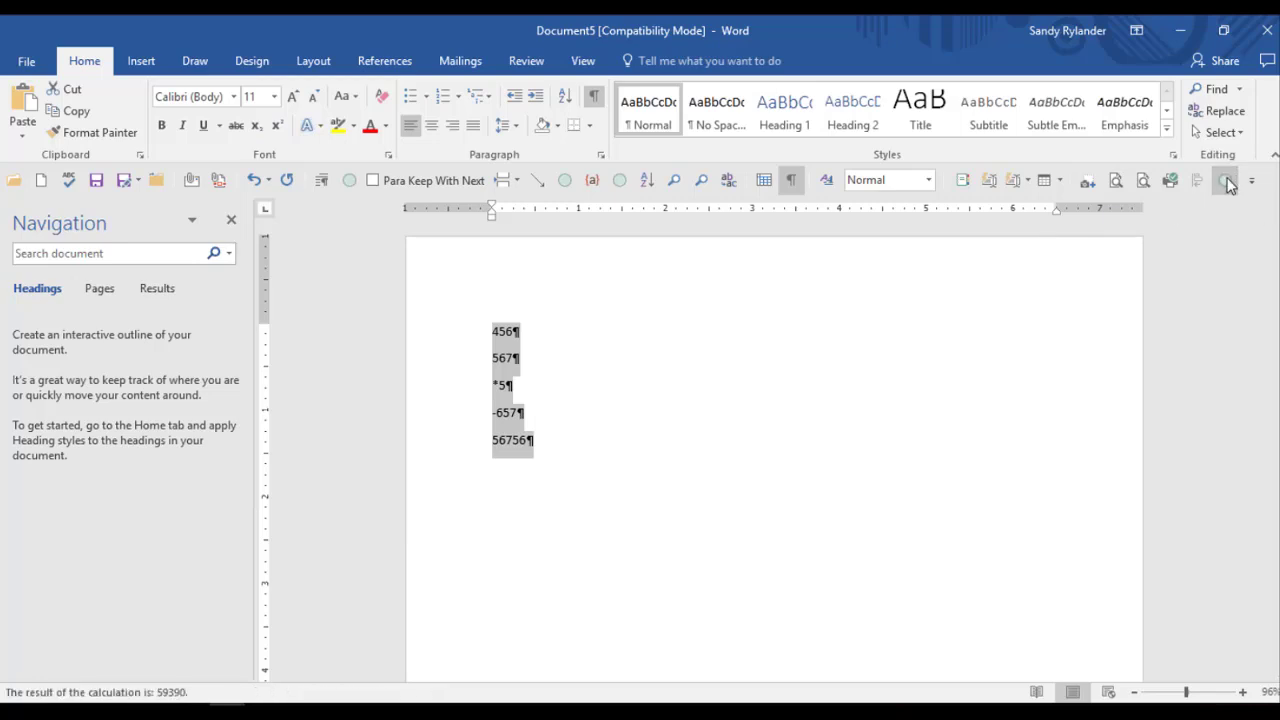
{"action": "left_click", "coordinate": [536, 478]}
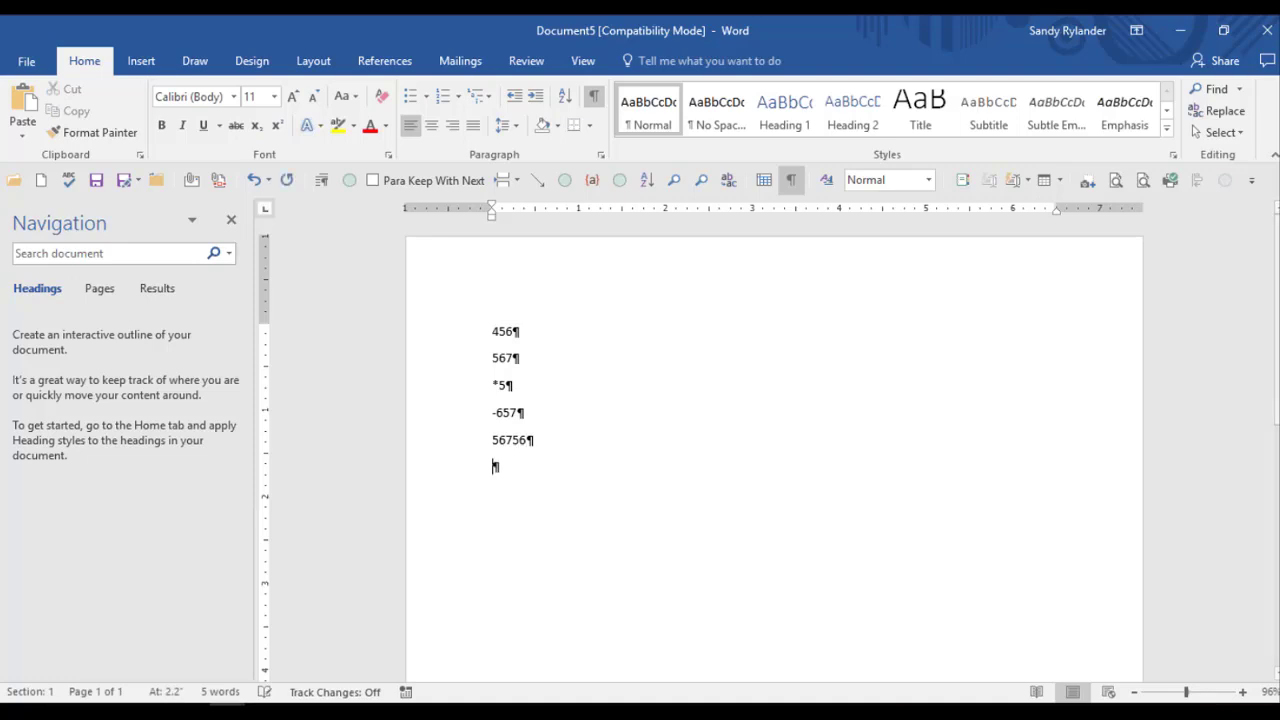
{"action": "type", "text": "59390"}
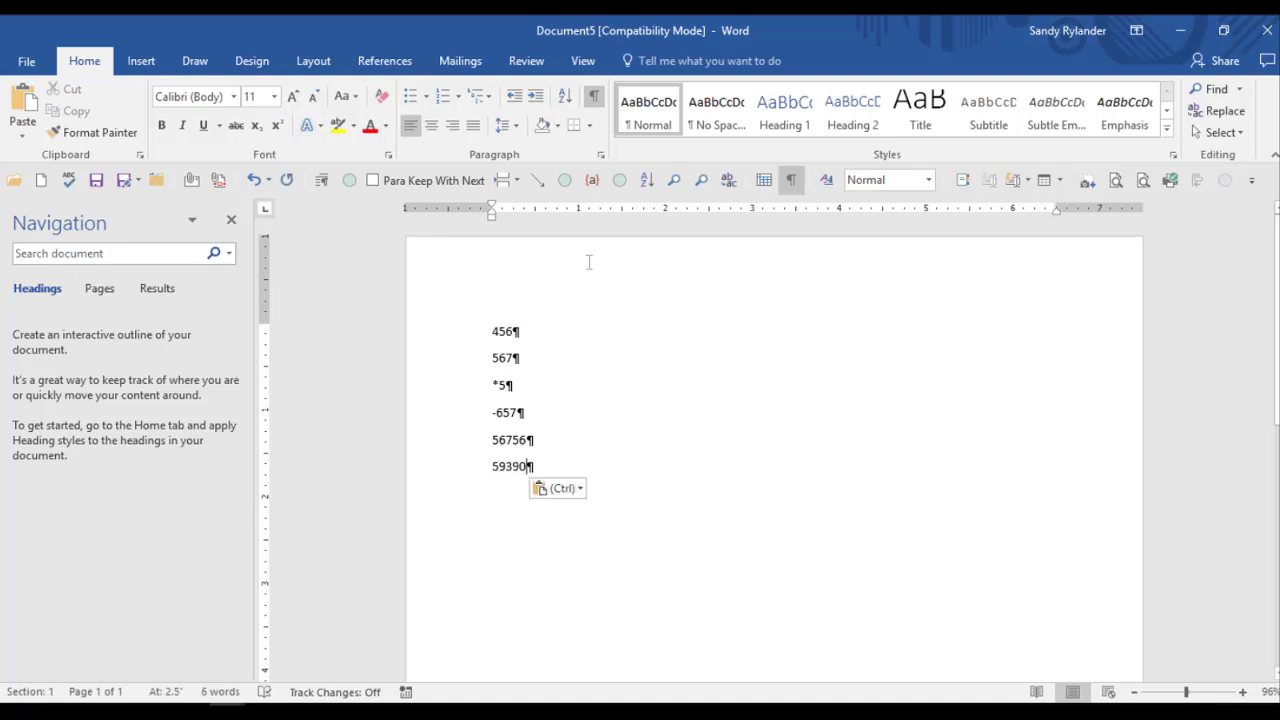
{"action": "key", "text": "ctrl+a"}
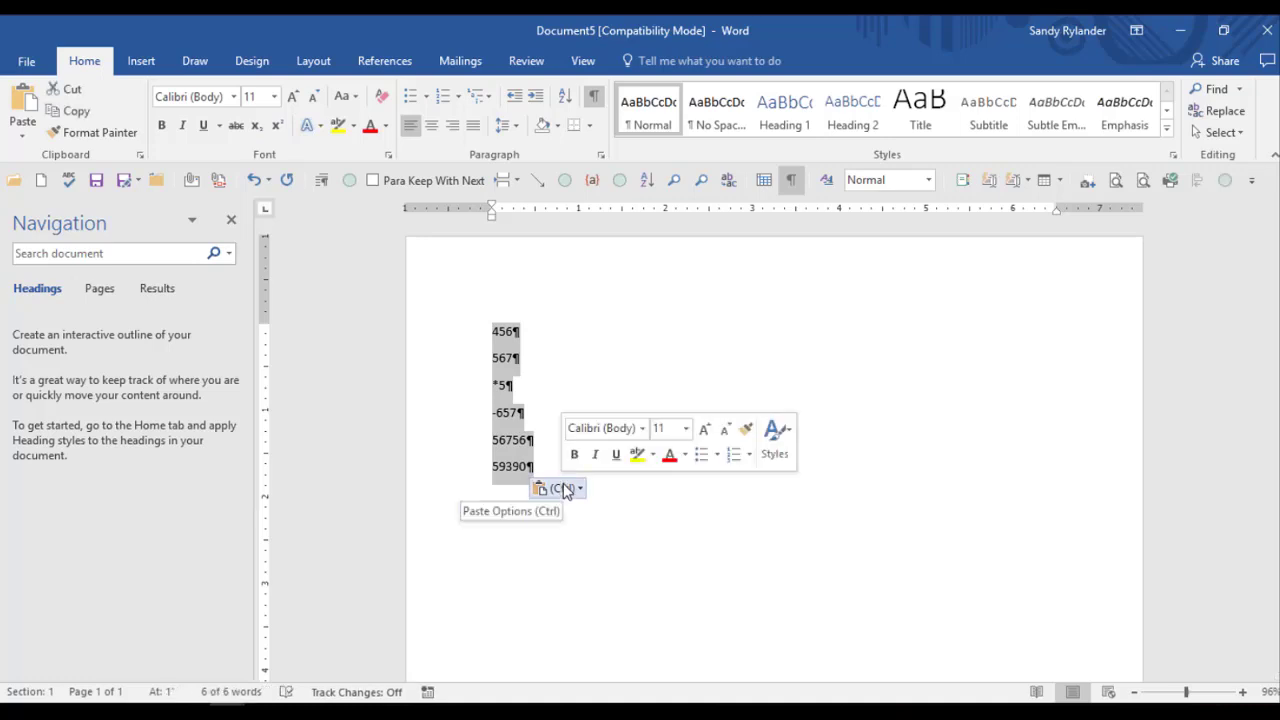
{"action": "left_click", "coordinate": [513, 360]}
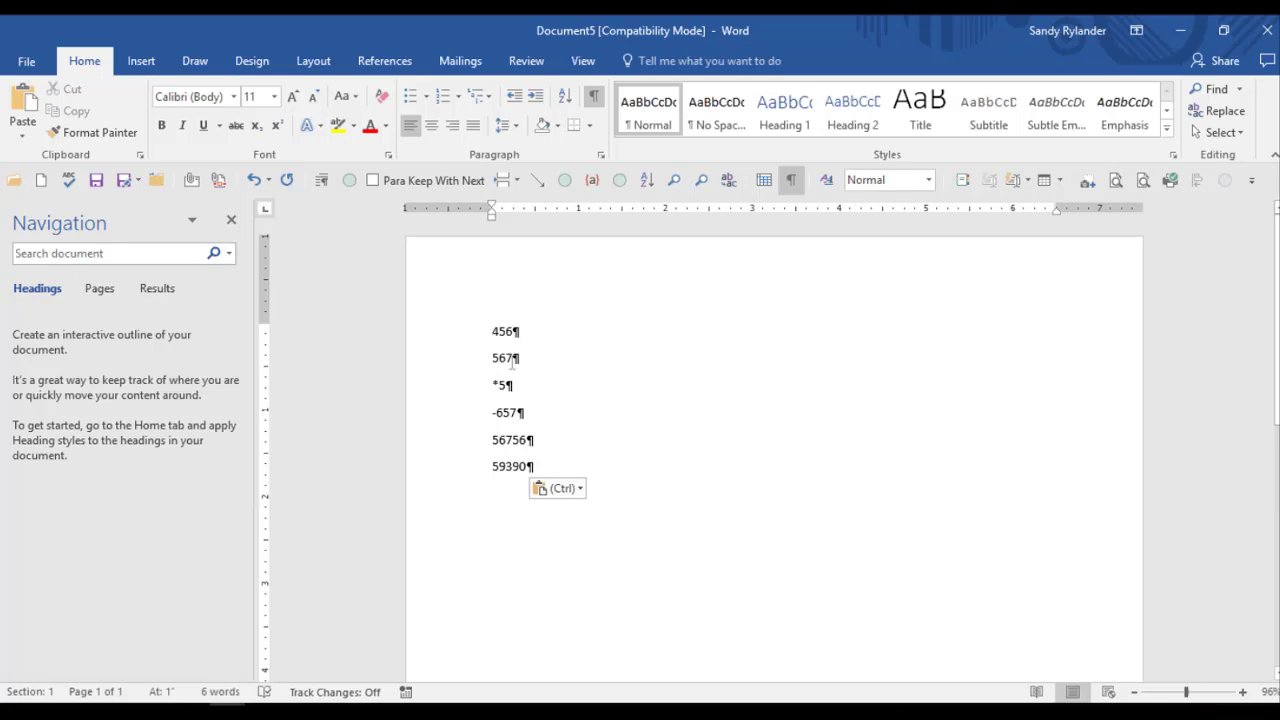
Step: Insert "8 chairs" before 456 on the first line and set a left tab stop at about 0.75 inch for all six lines
{"action": "type", "text": "8-cha"}
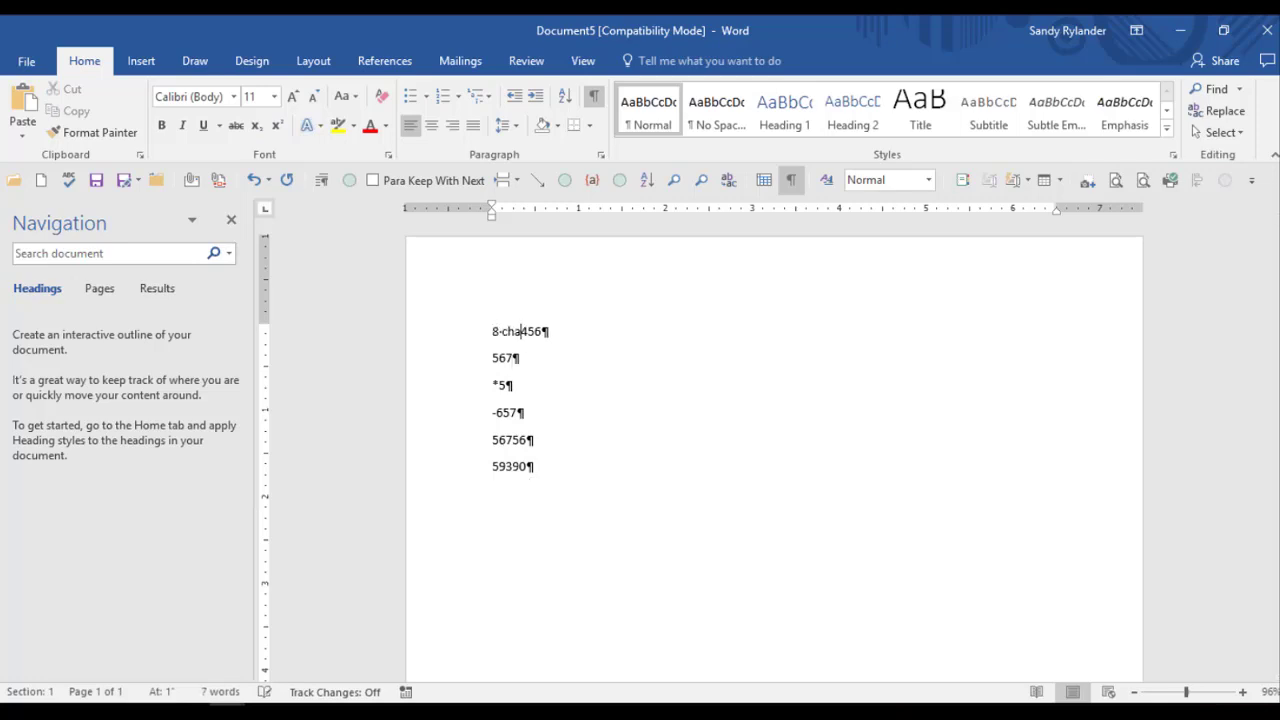
{"action": "type", "text": "irs-"}
{"action": "left_click_drag", "start_coordinate": [460, 331], "coordinate": [478, 470]}
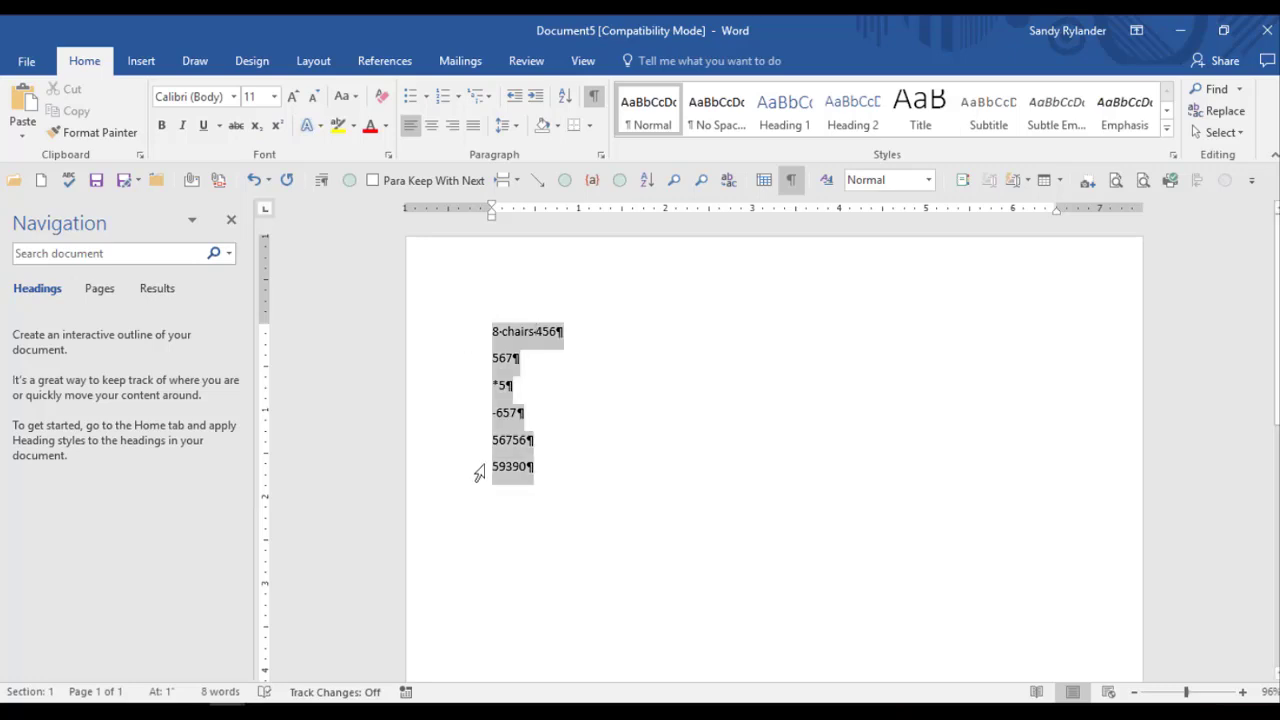
{"action": "left_click", "coordinate": [557, 211]}
Step: Insert "10 tables" followed by a tab before 567 on the second line
{"action": "left_click", "coordinate": [553, 357]}
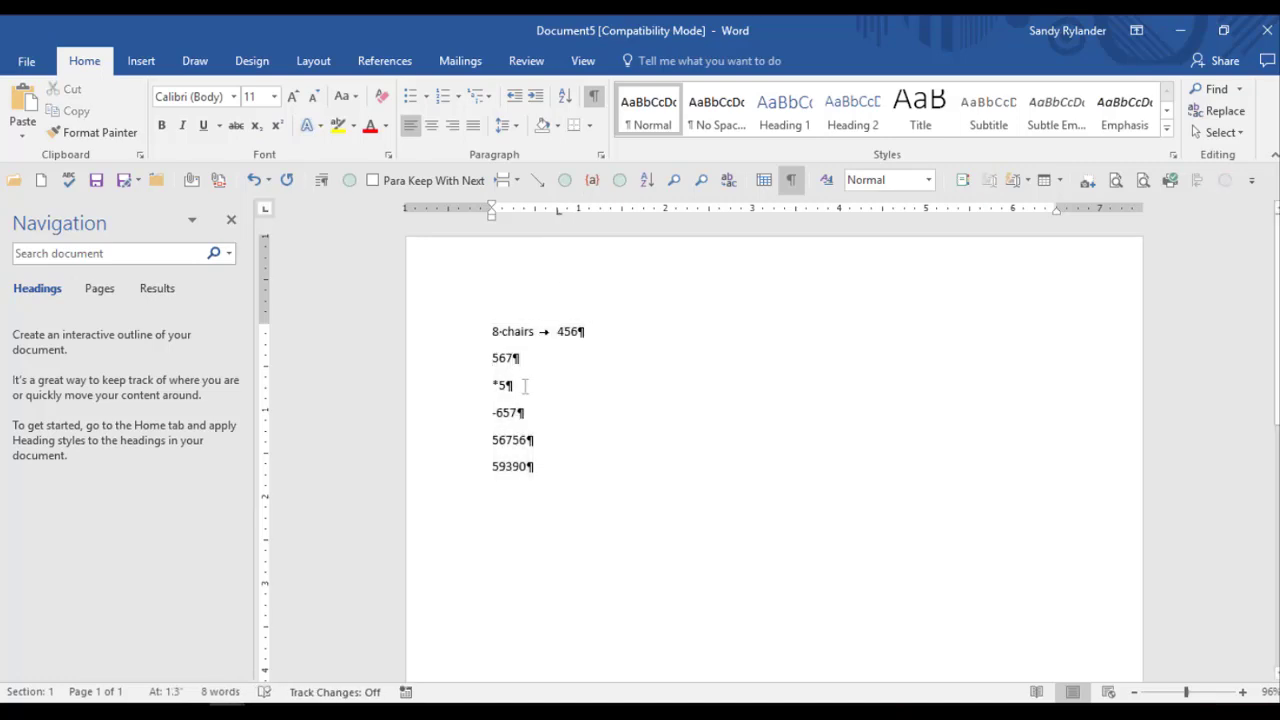
{"action": "type", "text": "10 tables"}
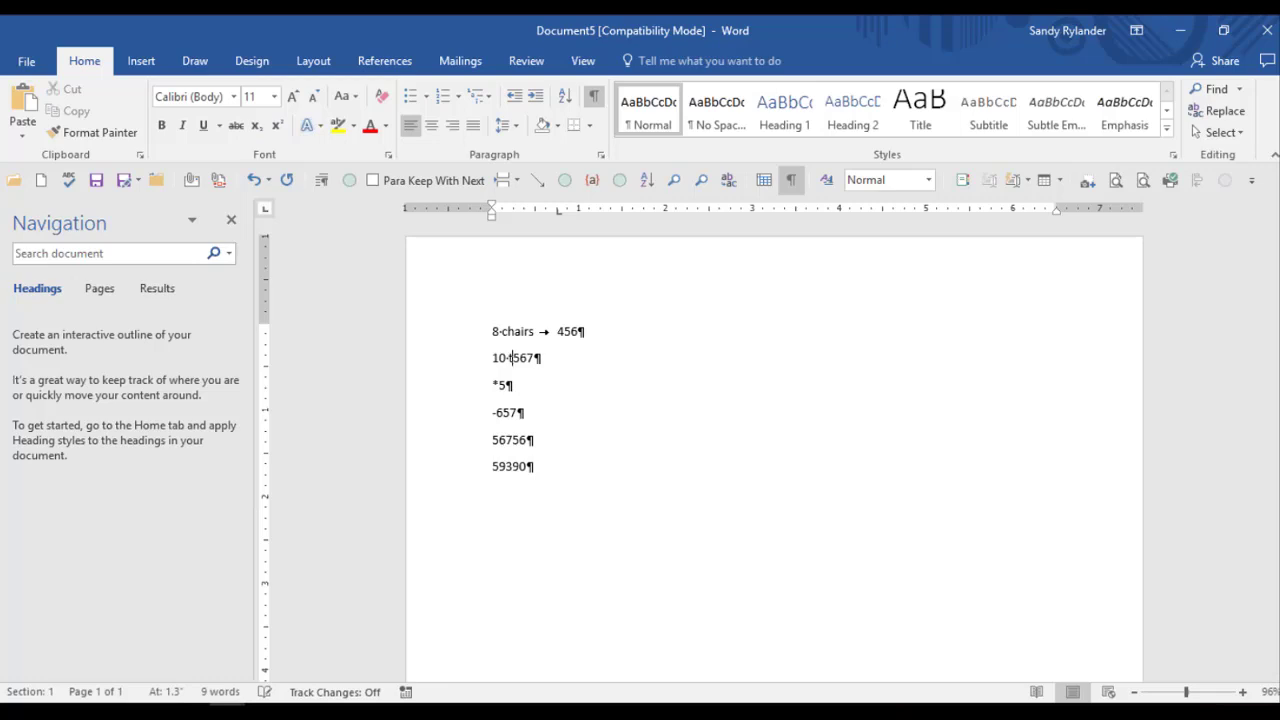
{"action": "key", "text": "Tab"}
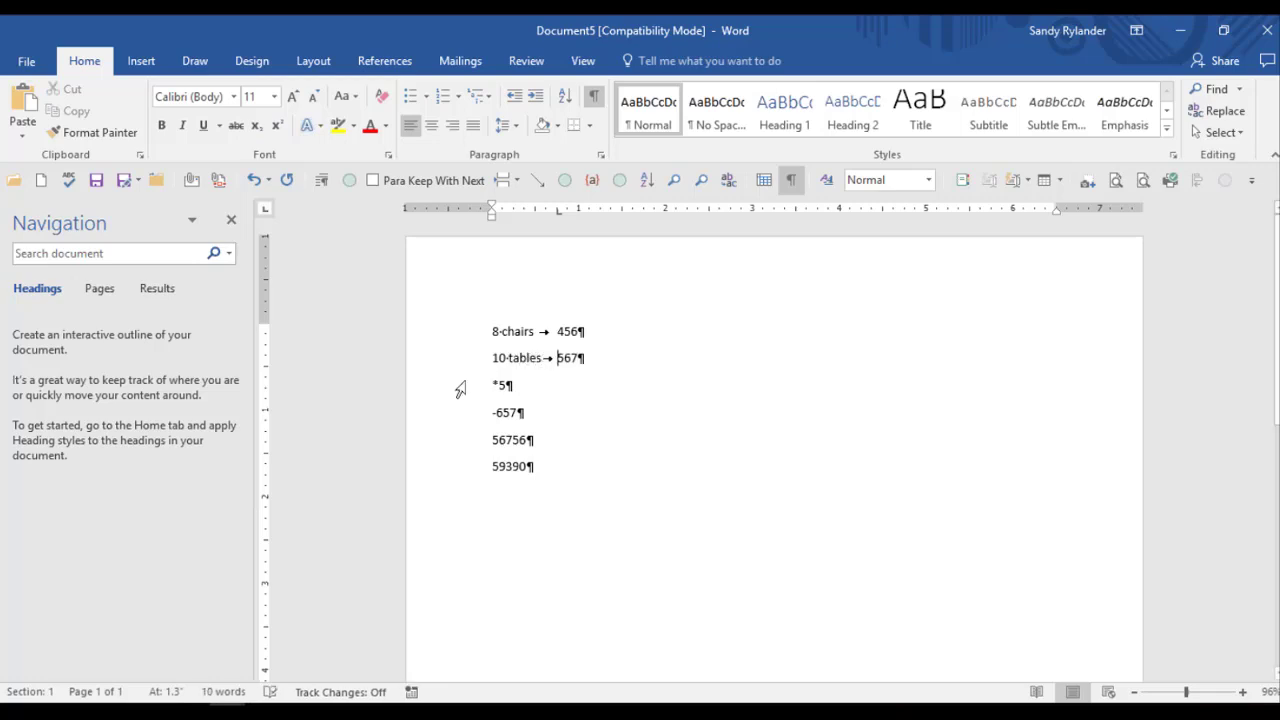
Step: Delete the four number lines below the "10 tables" line
{"action": "left_click_drag", "start_coordinate": [458, 340], "coordinate": [481, 474]}
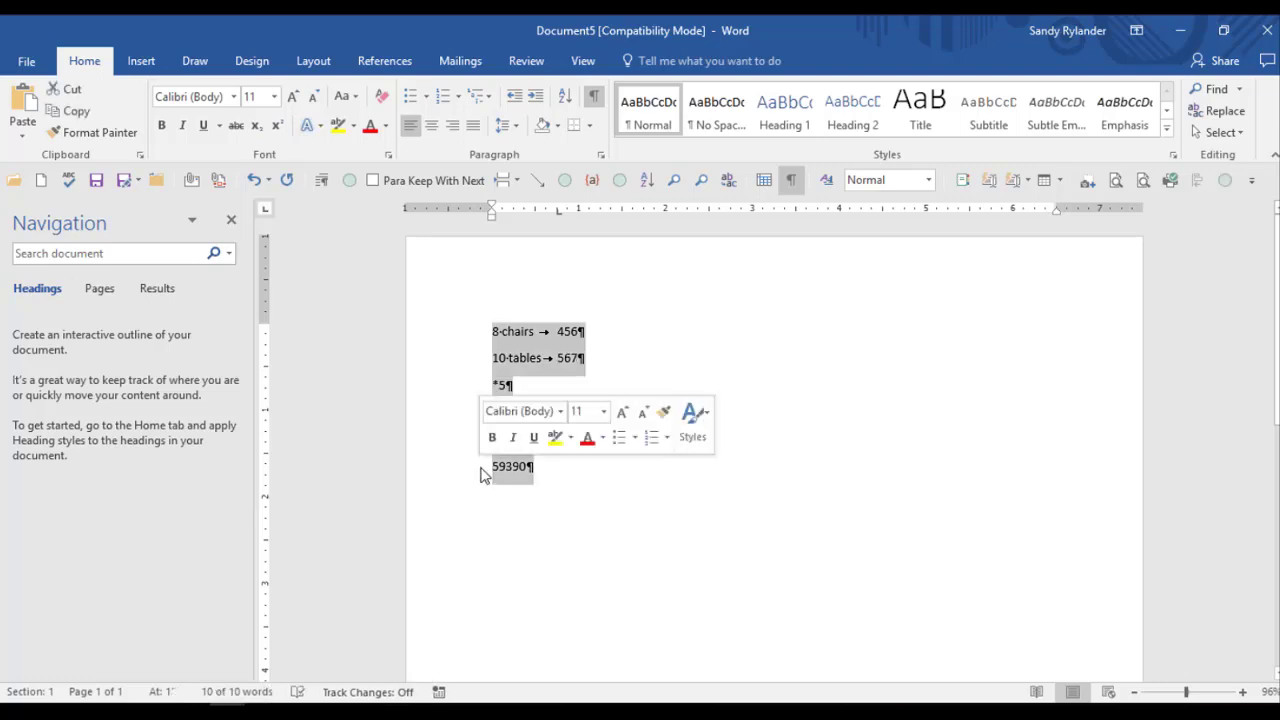
{"action": "left_click", "coordinate": [752, 368]}
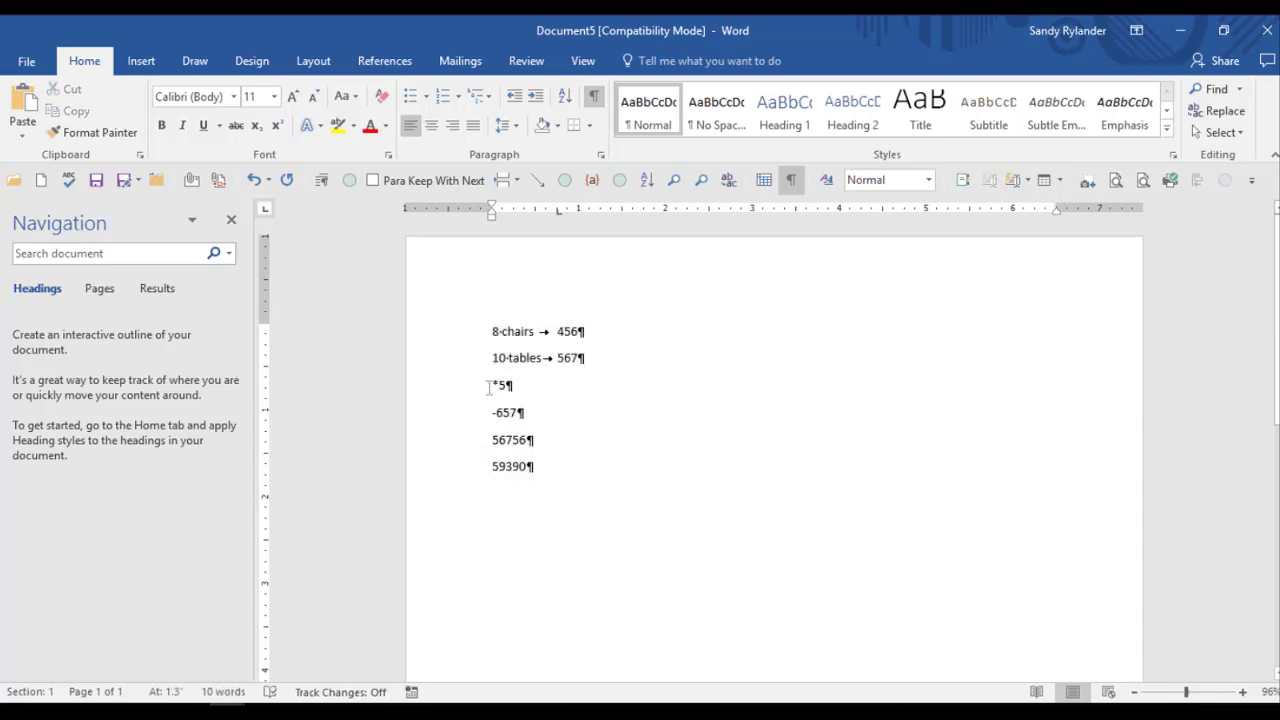
{"action": "left_click_drag", "start_coordinate": [493, 386], "coordinate": [582, 463]}
{"action": "key", "text": "BackSpace"}
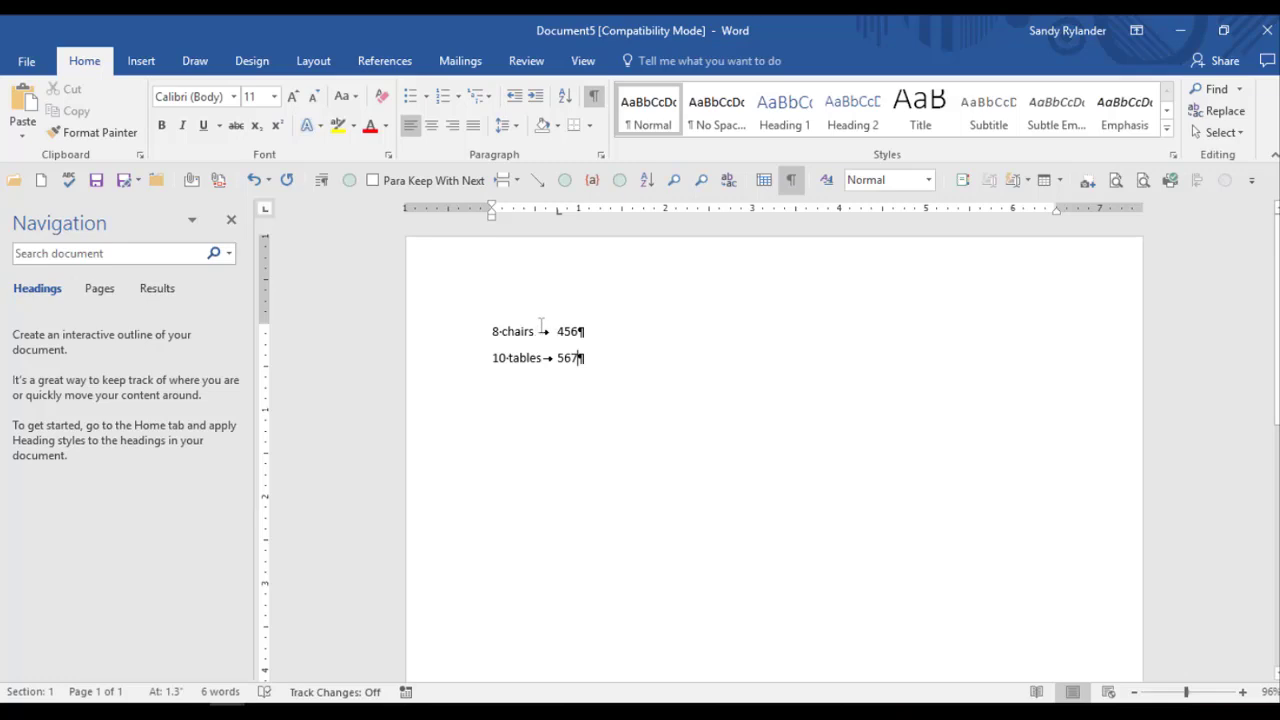
Step: Select only the numbers 456 and 567 as a vertical block across the two lines
{"action": "left_click_drag", "start_coordinate": [491, 329], "coordinate": [598, 352]}
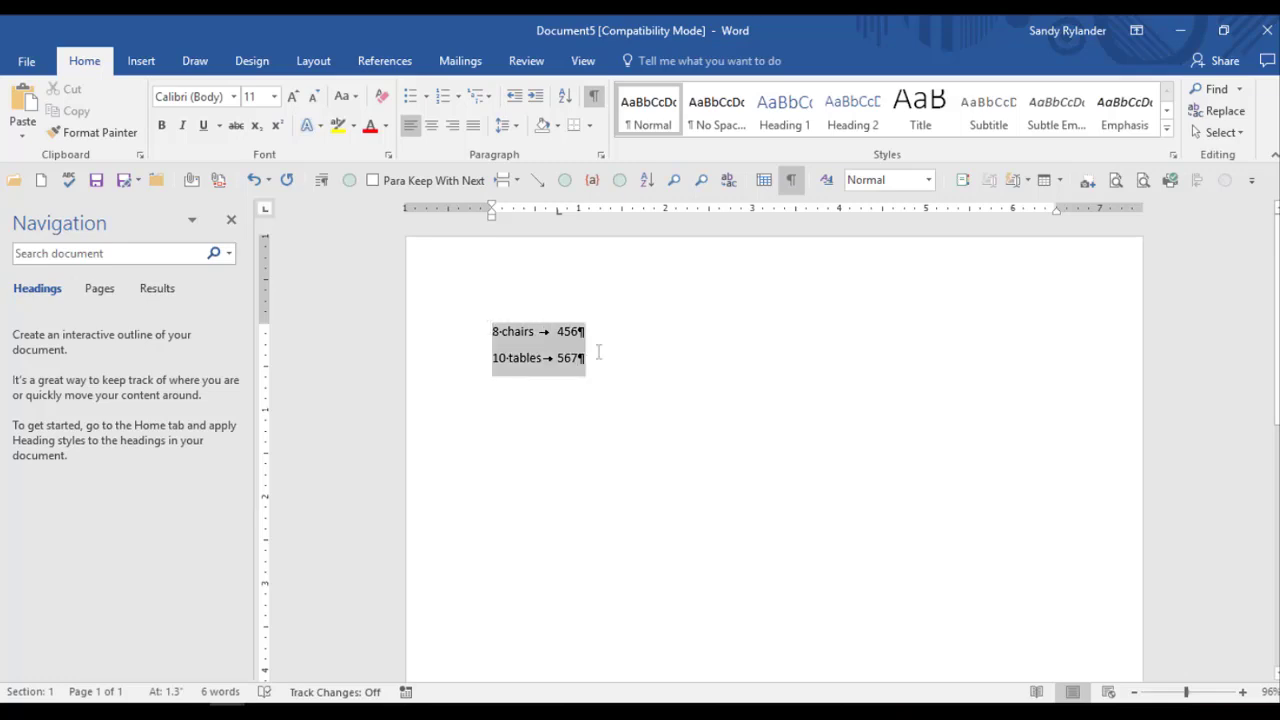
{"action": "left_click", "coordinate": [626, 364]}
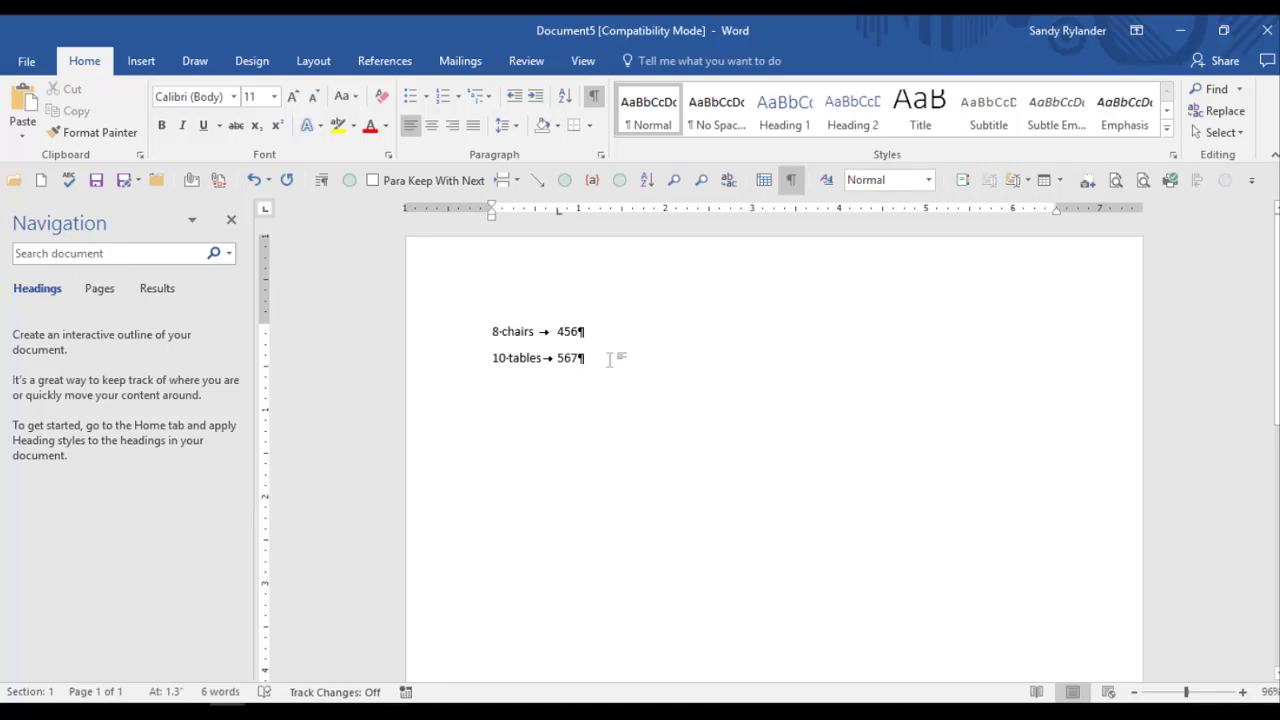
{"action": "left_click", "coordinate": [596, 352], "text": "alt"}
{"action": "left_click_drag", "start_coordinate": [490, 370], "coordinate": [458, 328]}
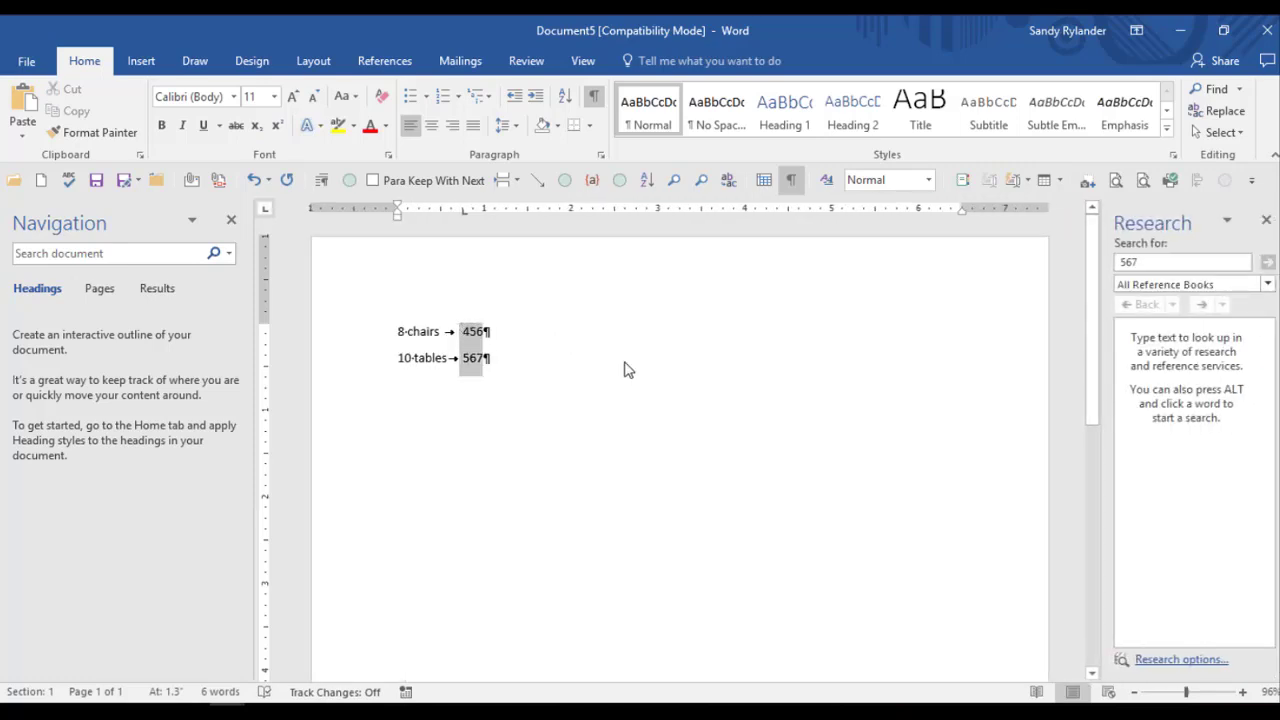
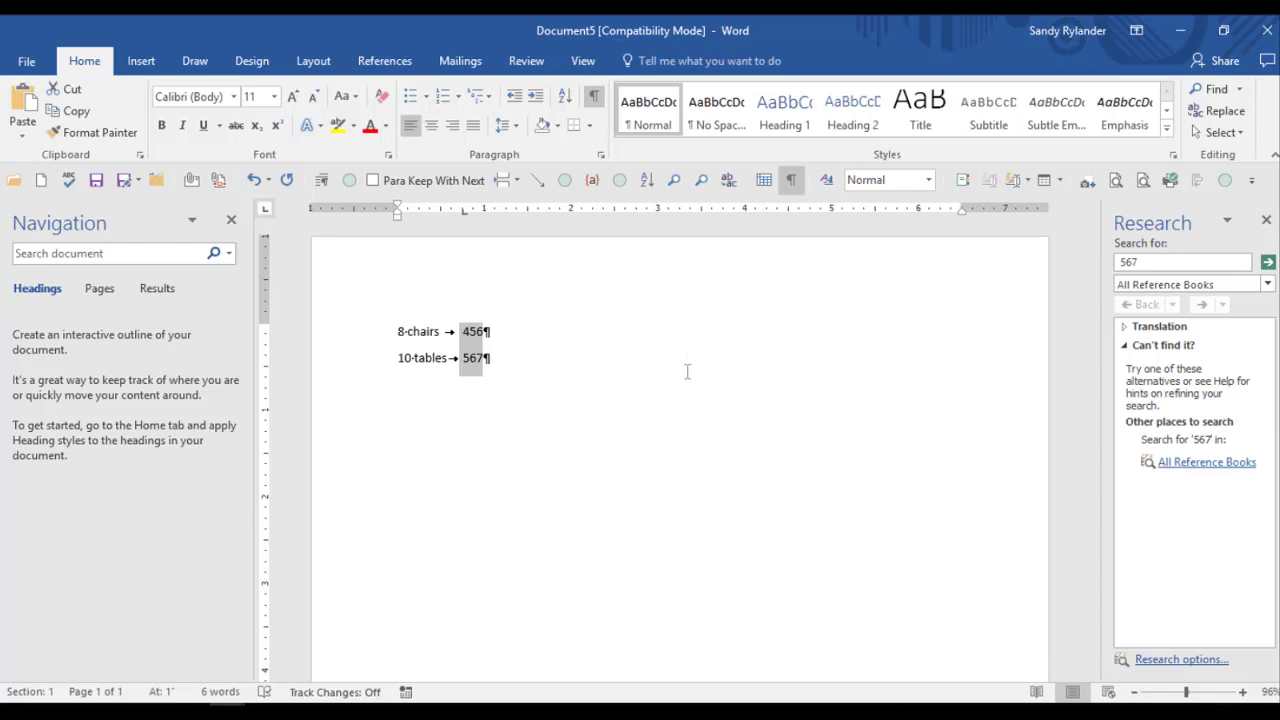
Step: Check the font settings at the end of the "10 tables" line without changing them
{"action": "left_click", "coordinate": [550, 373]}
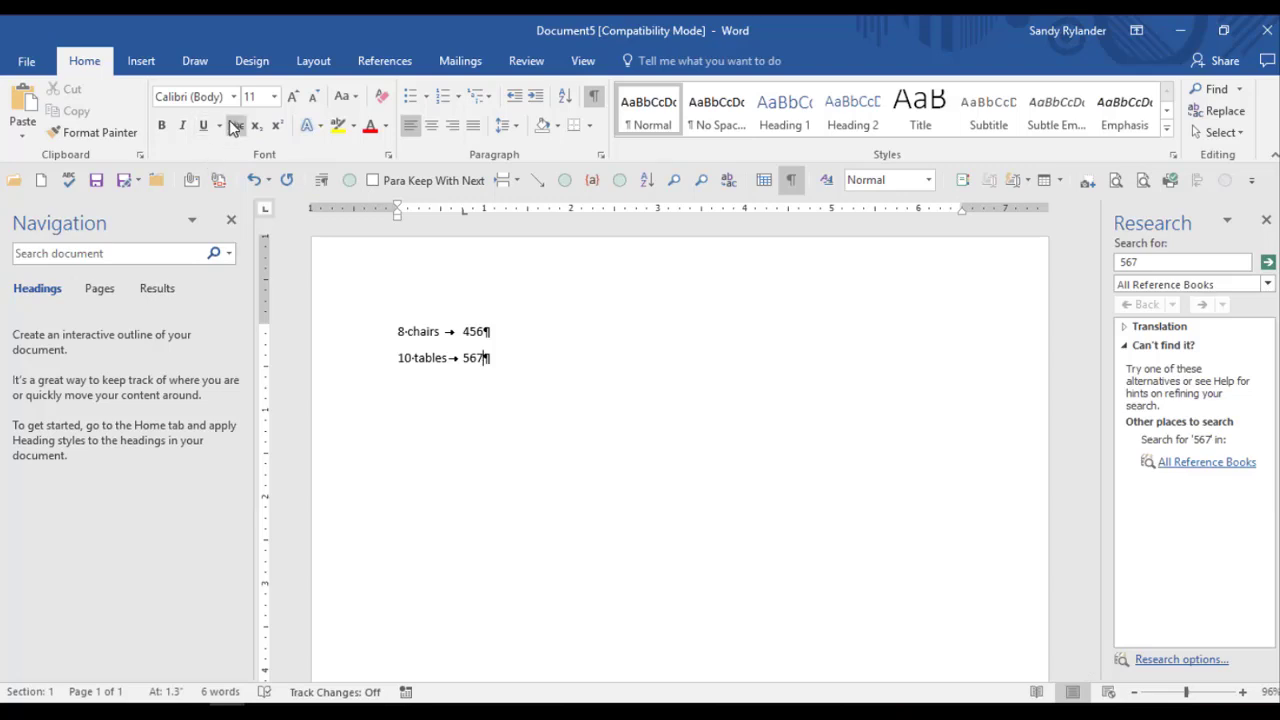
{"action": "left_click", "coordinate": [388, 159]}
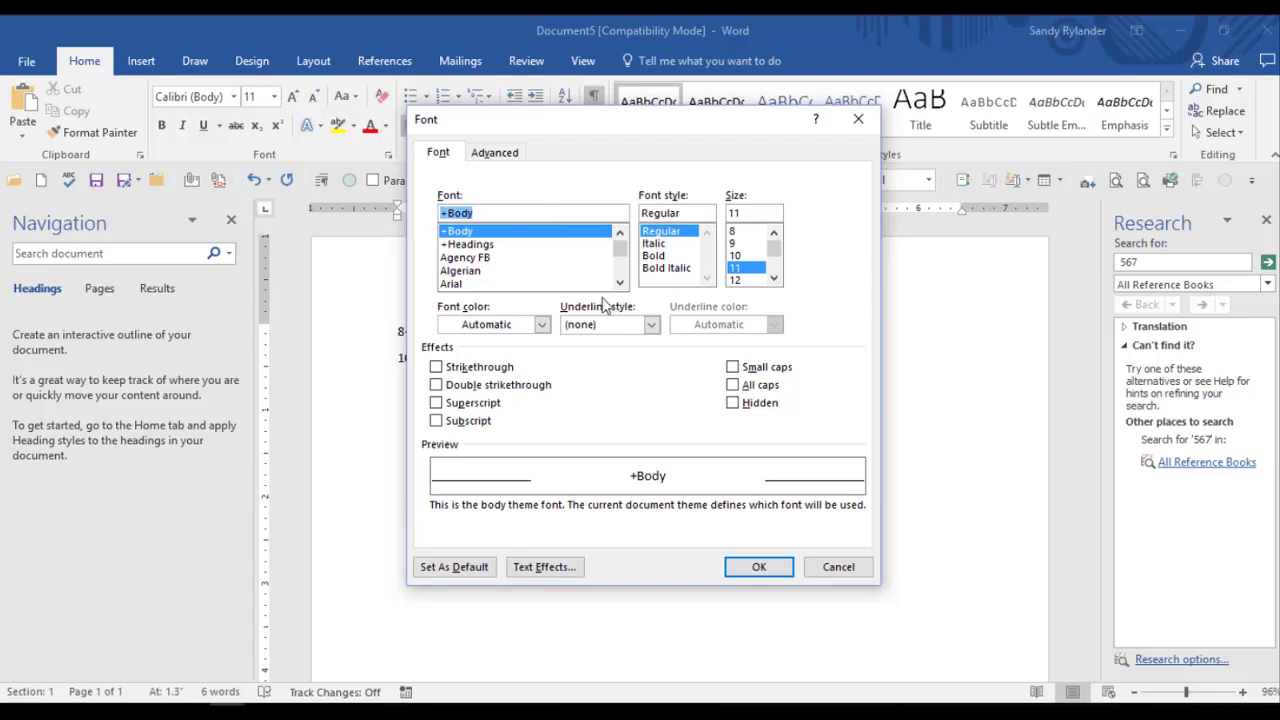
{"action": "left_click", "coordinate": [828, 568]}
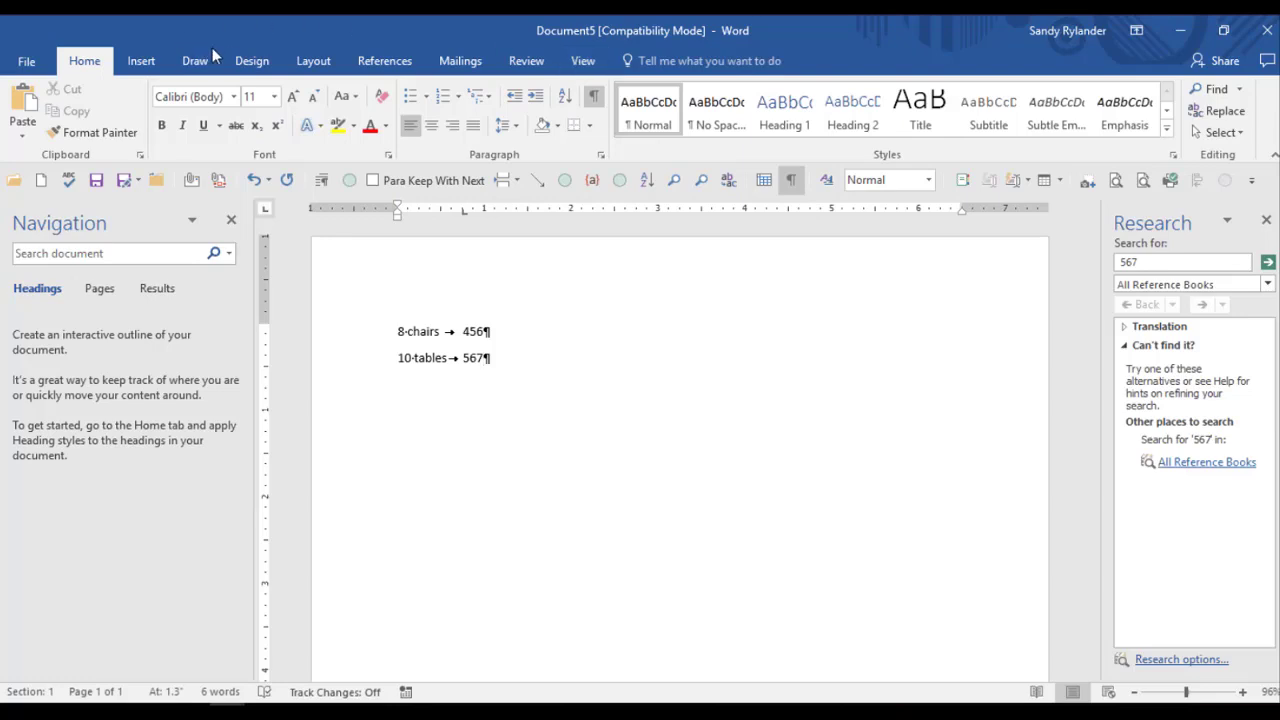
Step: Apply the Times New Roman-Arial theme font set to the document
{"action": "left_click", "coordinate": [252, 61]}
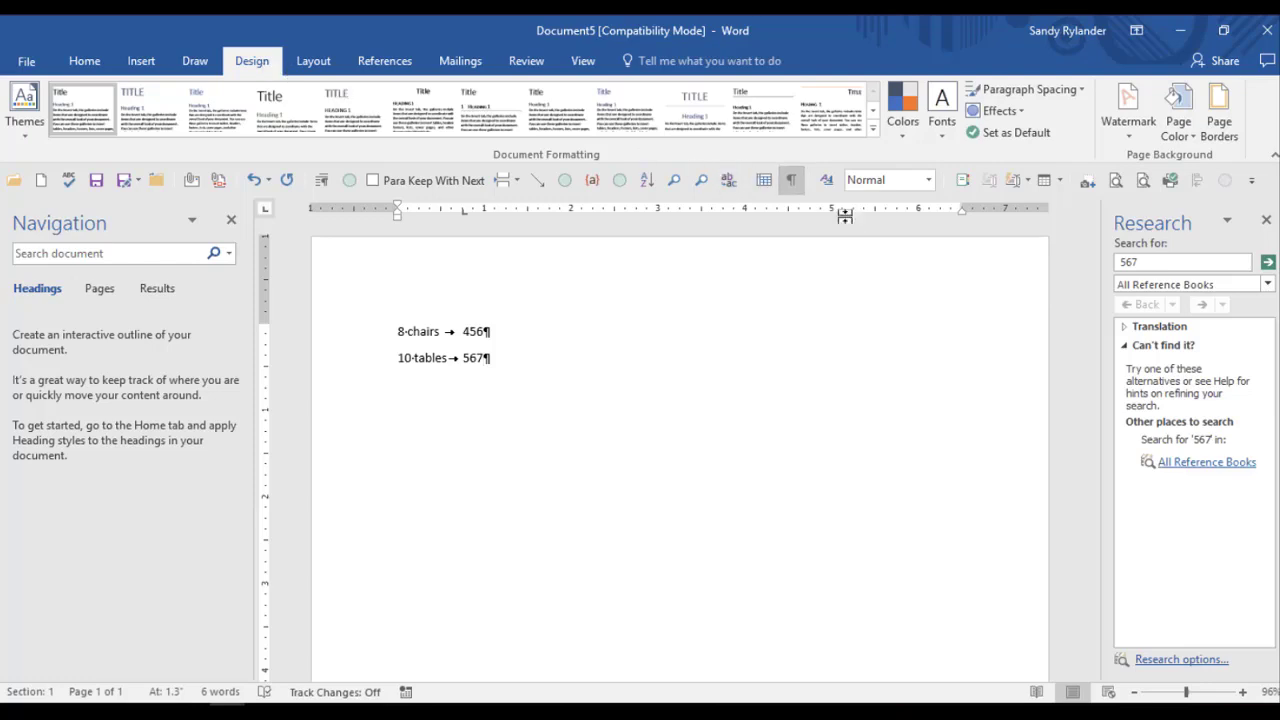
{"action": "left_click", "coordinate": [941, 122]}
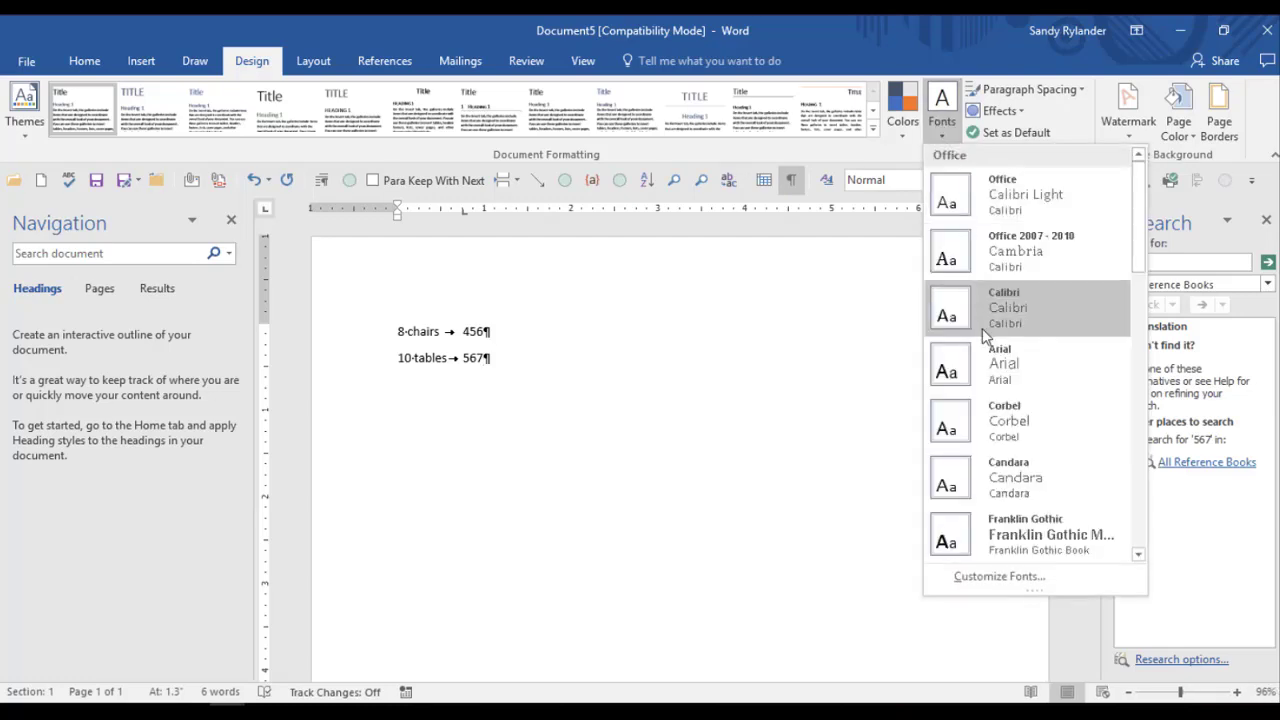
{"action": "scroll", "coordinate": [960, 385], "scroll_direction": "down", "scroll_amount": 2}
{"action": "scroll", "coordinate": [963, 388], "scroll_direction": "down", "scroll_amount": 2}
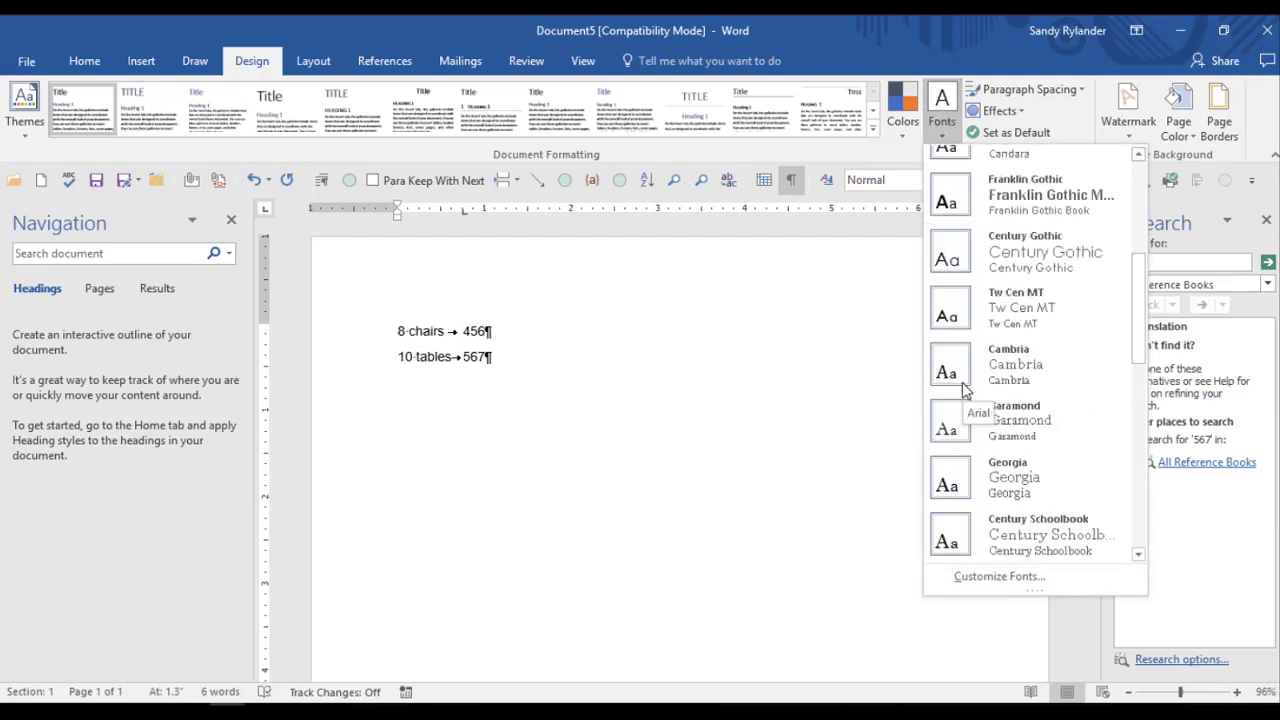
{"action": "scroll", "coordinate": [965, 390], "scroll_direction": "down", "scroll_amount": 5}
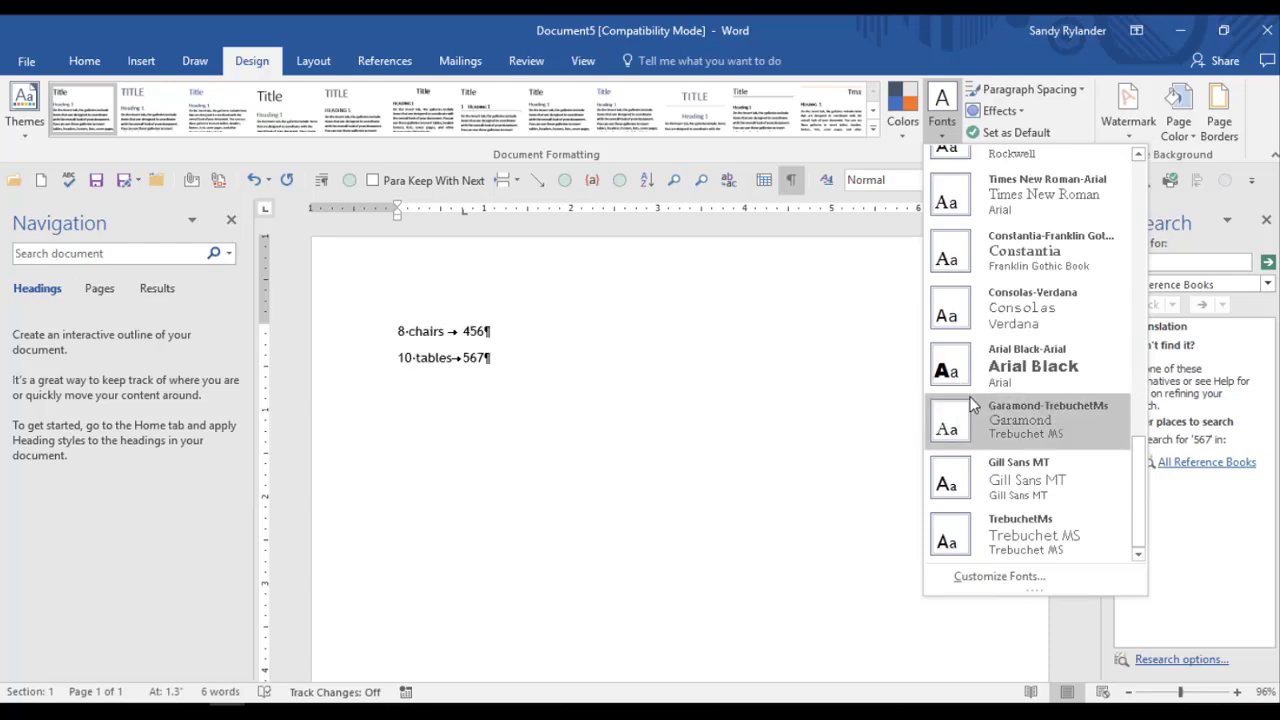
{"action": "left_click", "coordinate": [1000, 182]}
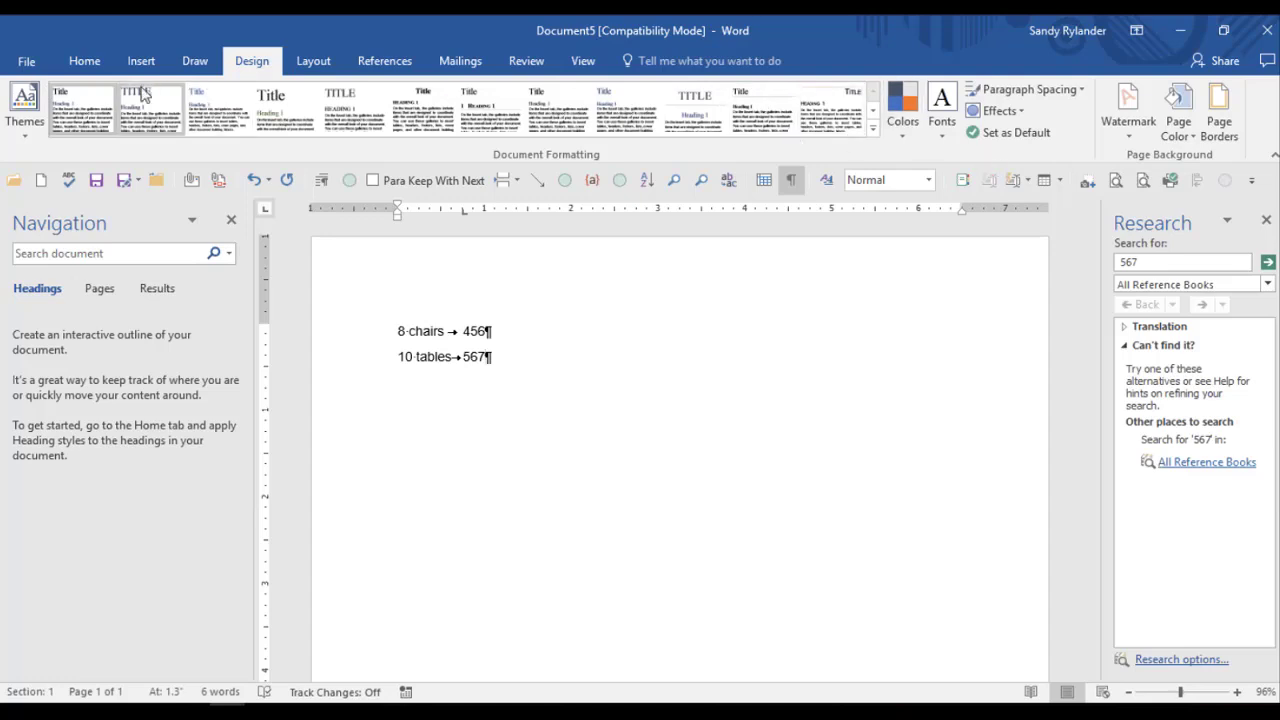
{"action": "left_click", "coordinate": [84, 62]}
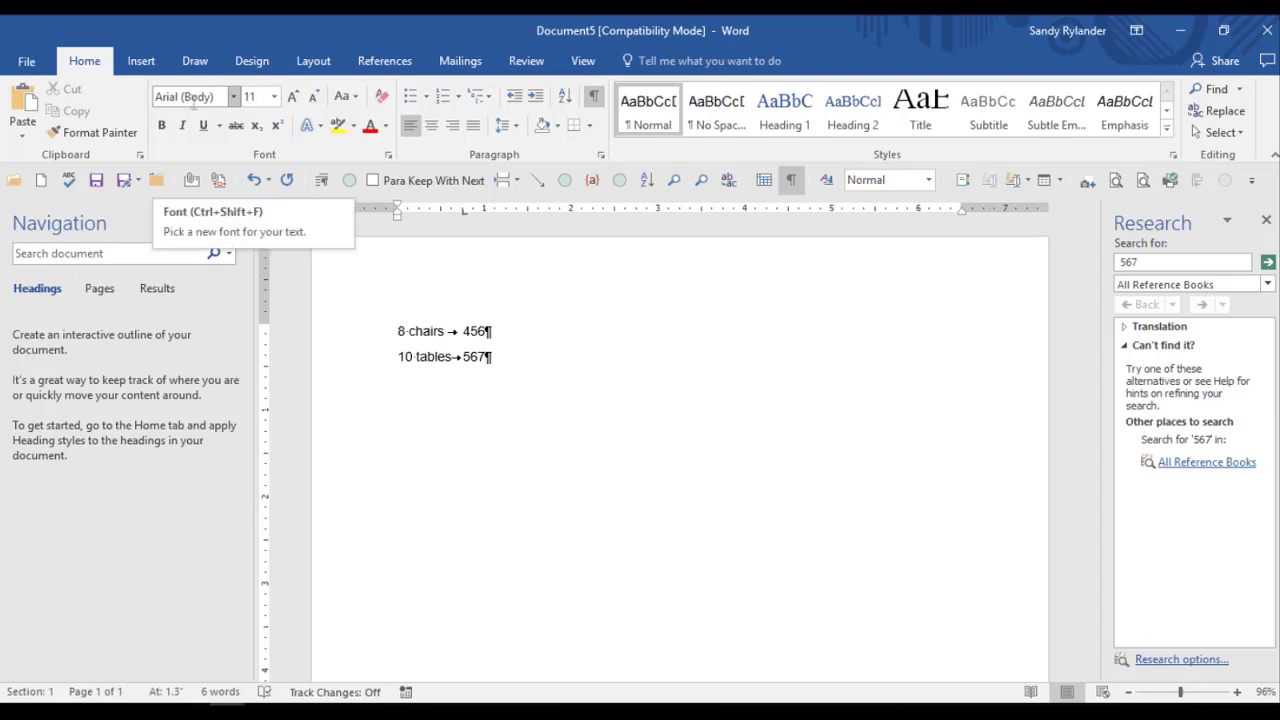
{"action": "left_click", "coordinate": [388, 158]}
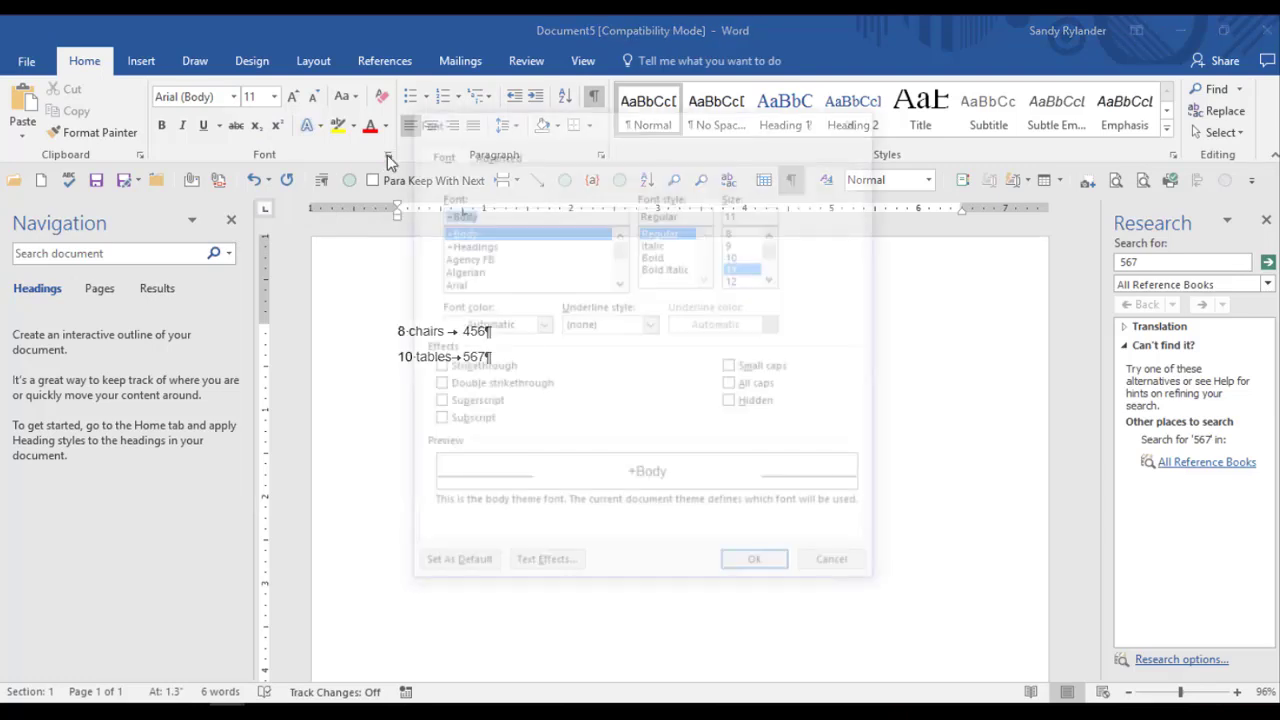
{"action": "left_click", "coordinate": [745, 282]}
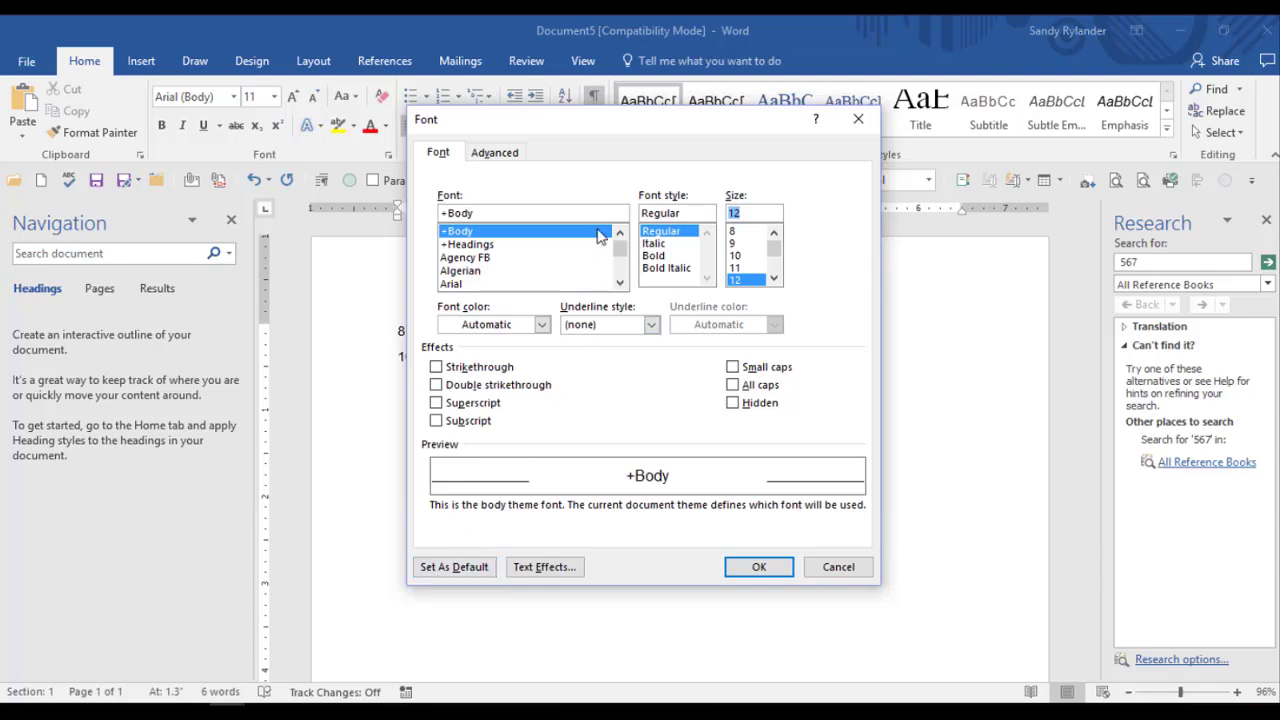
{"action": "left_click", "coordinate": [620, 276]}
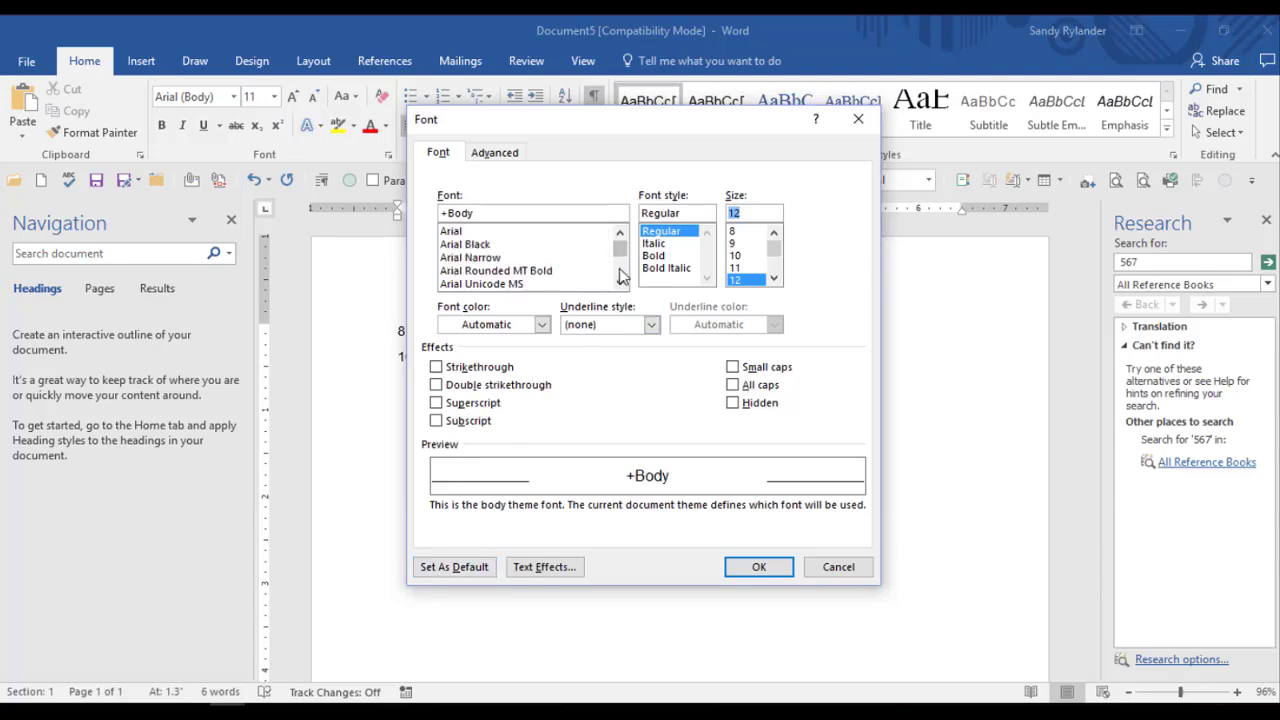
{"action": "left_click", "coordinate": [507, 284]}
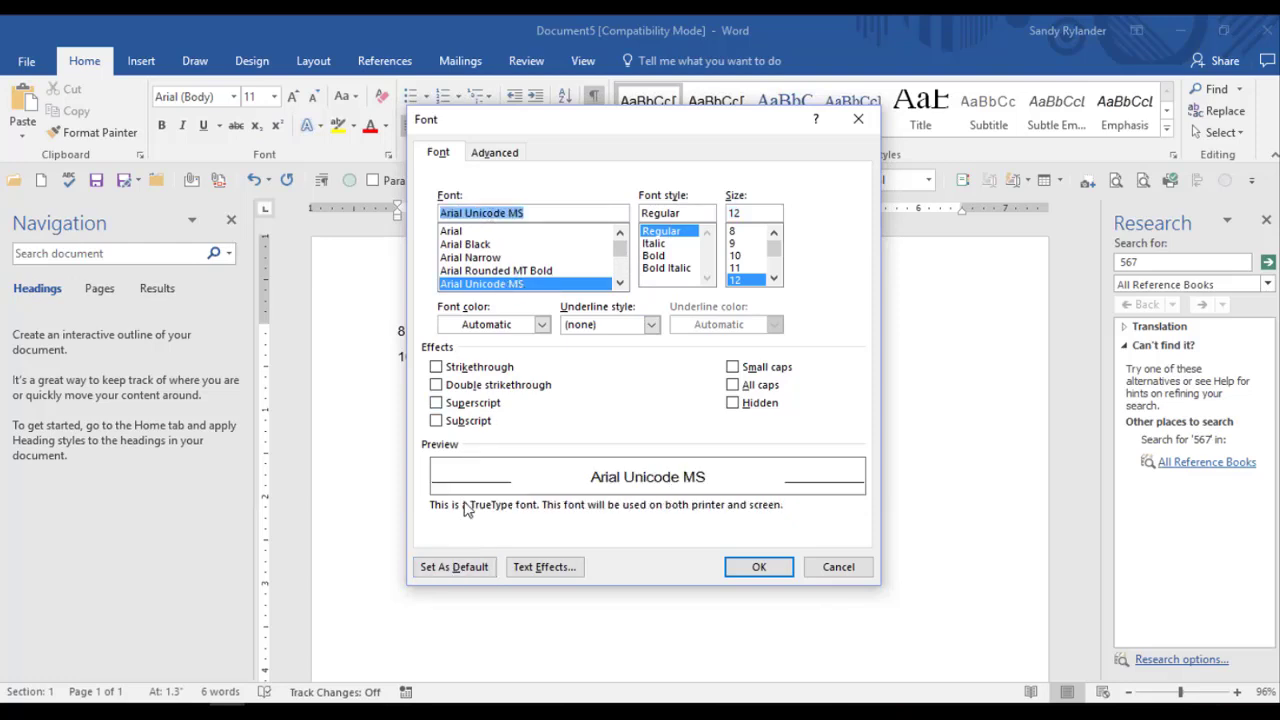
{"action": "type", "text": "t"}
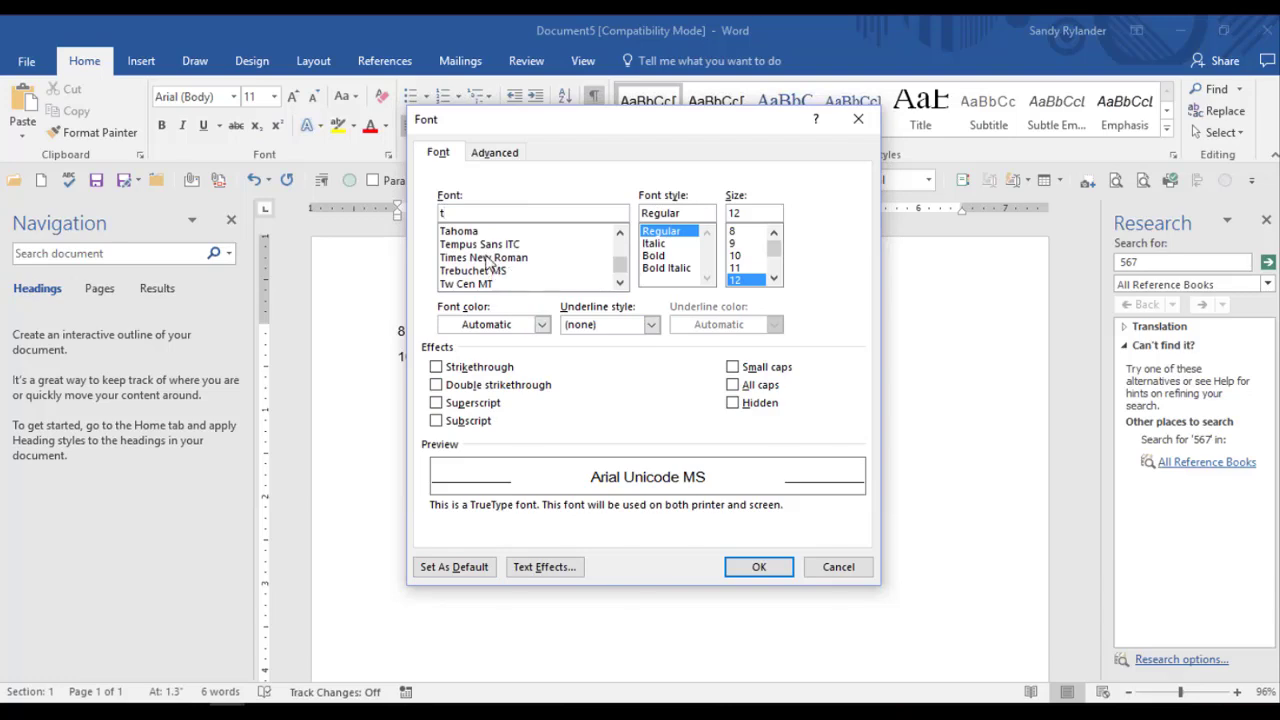
{"action": "left_click", "coordinate": [484, 245]}
{"action": "left_click", "coordinate": [484, 260]}
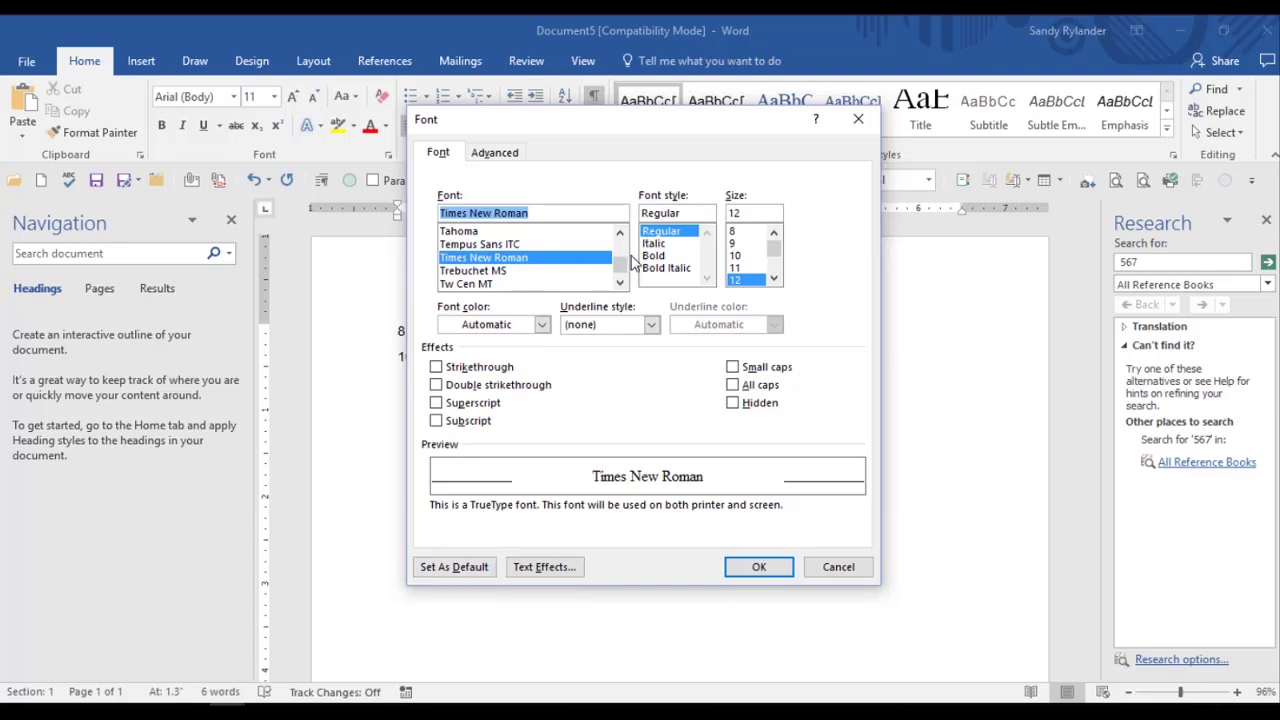
{"action": "left_click_drag", "start_coordinate": [620, 262], "coordinate": [620, 238]}
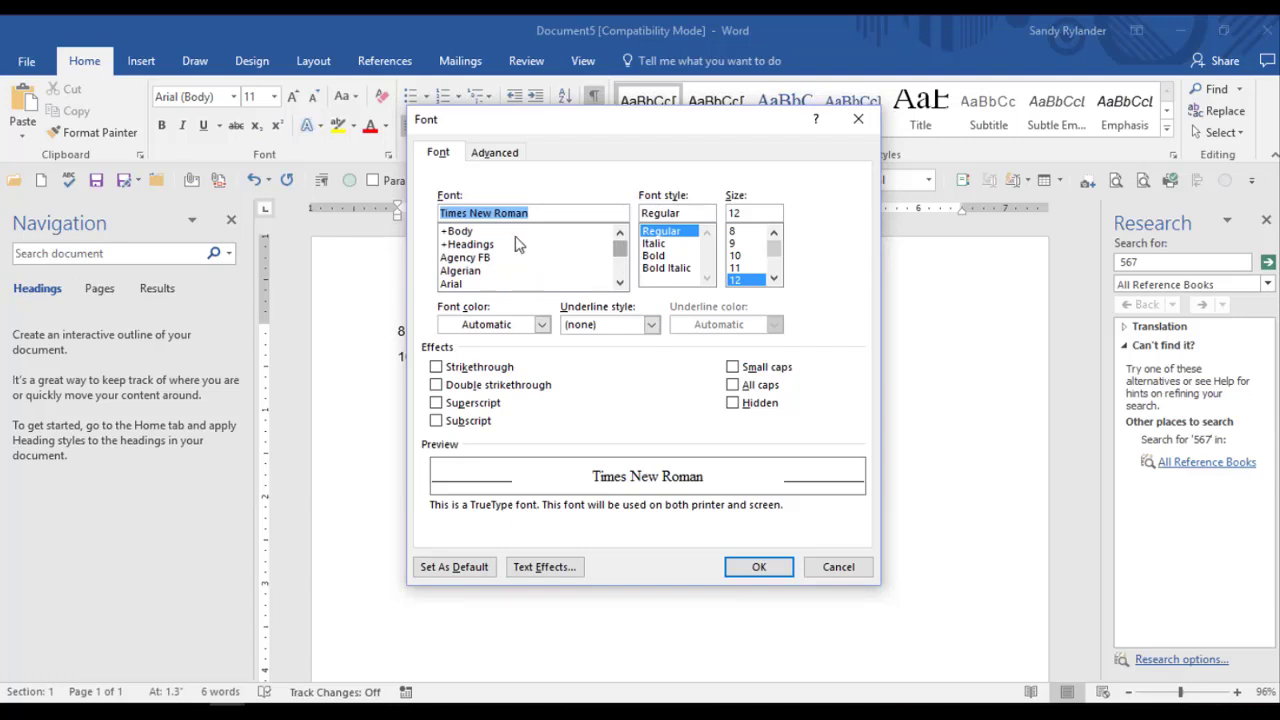
{"action": "left_click", "coordinate": [455, 233]}
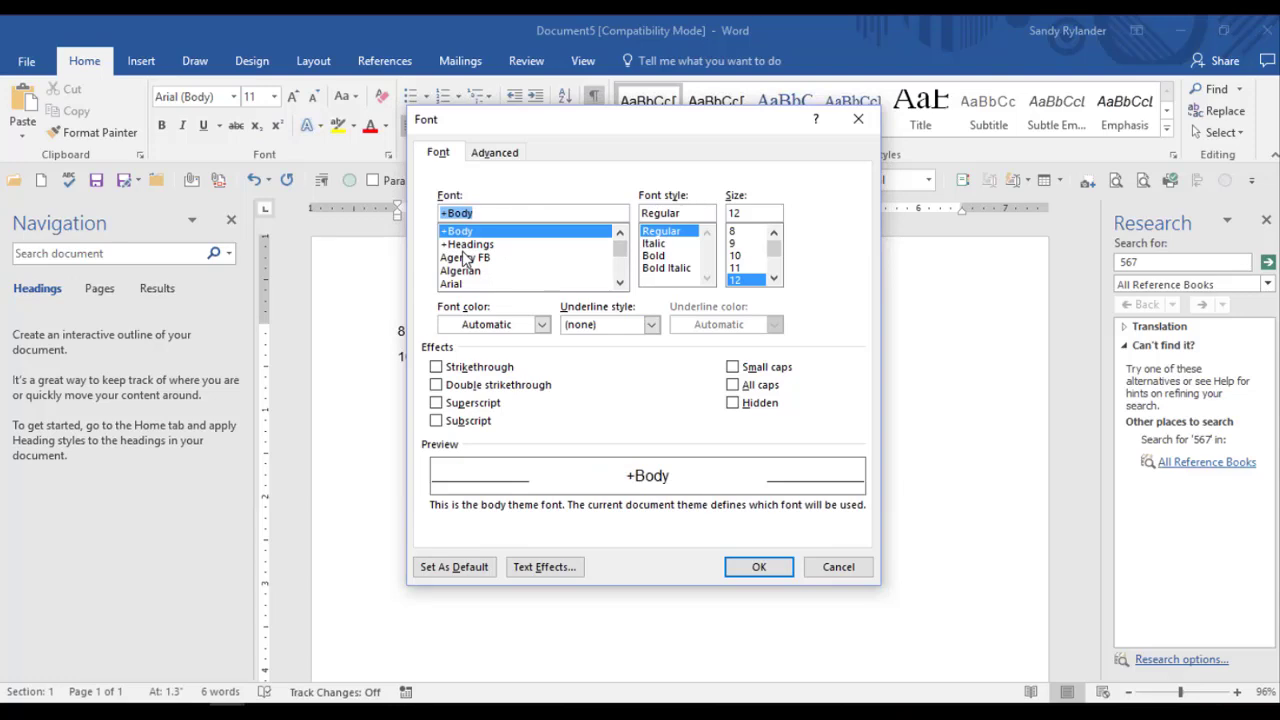
{"action": "left_click", "coordinate": [813, 124]}
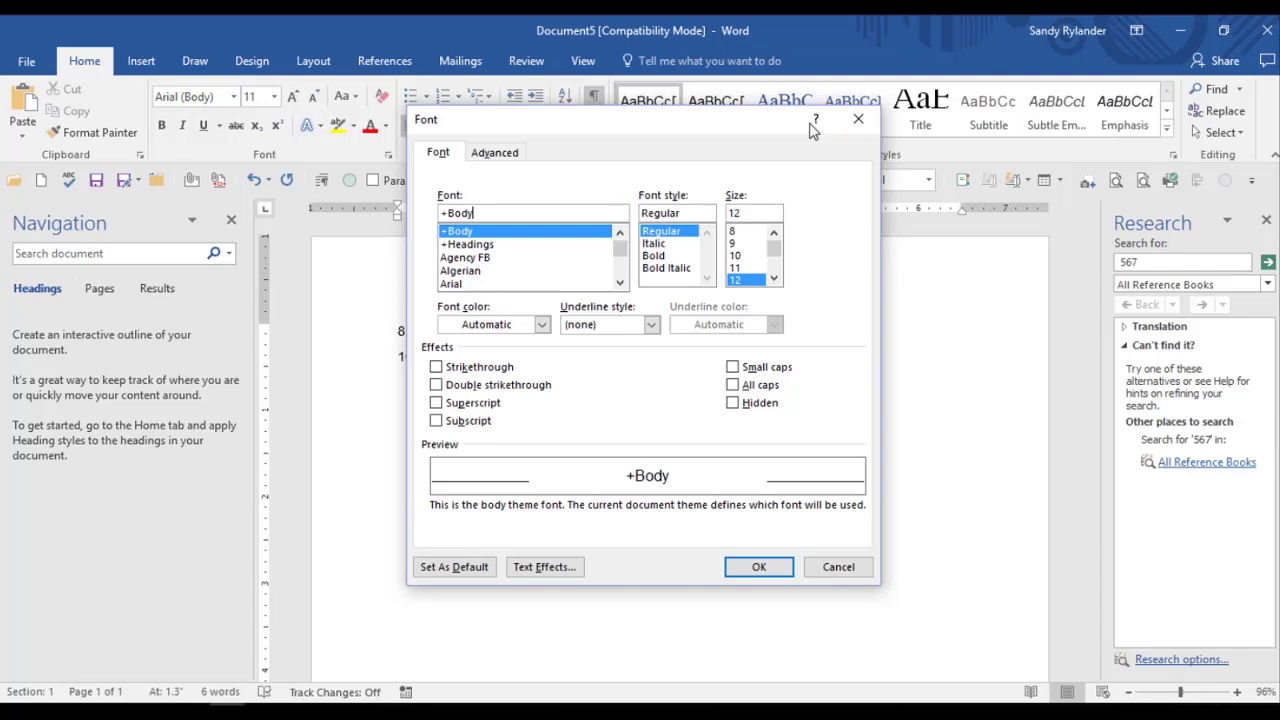
Step: Preview the Calibri-Cambria theme fonts without applying them and undo the last theme font change
{"action": "left_click", "coordinate": [268, 66]}
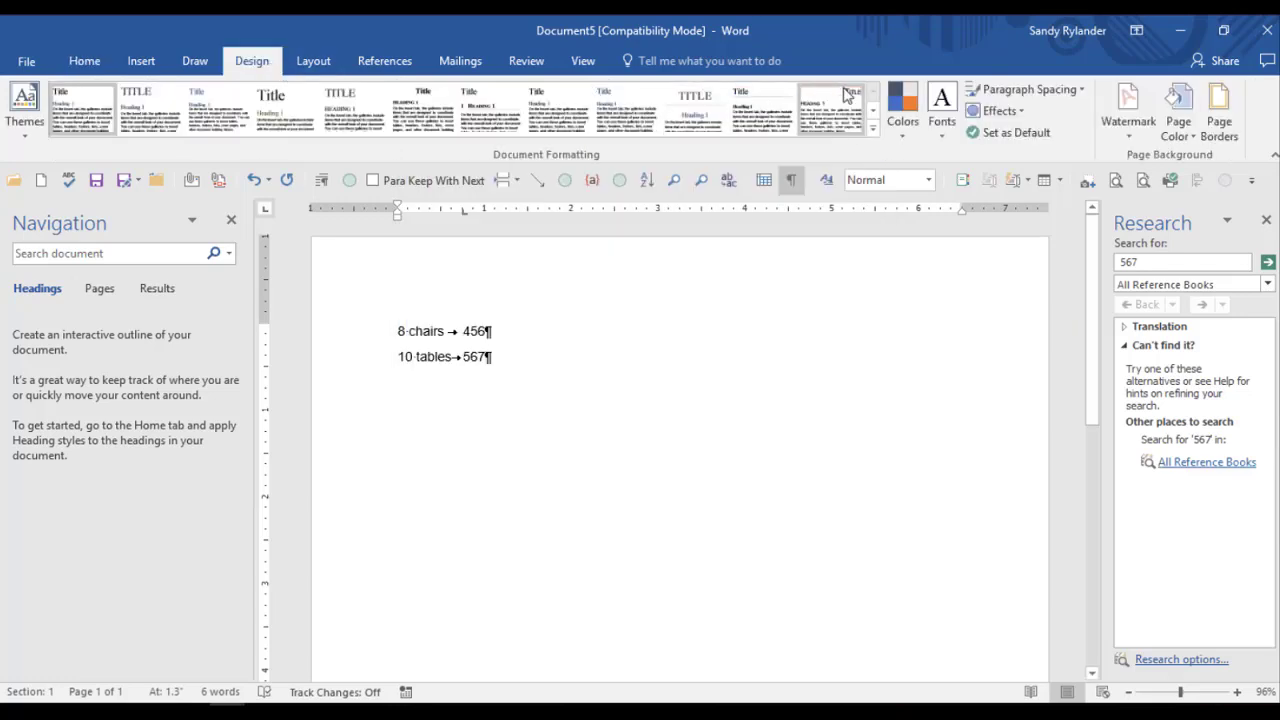
{"action": "left_click", "coordinate": [942, 122]}
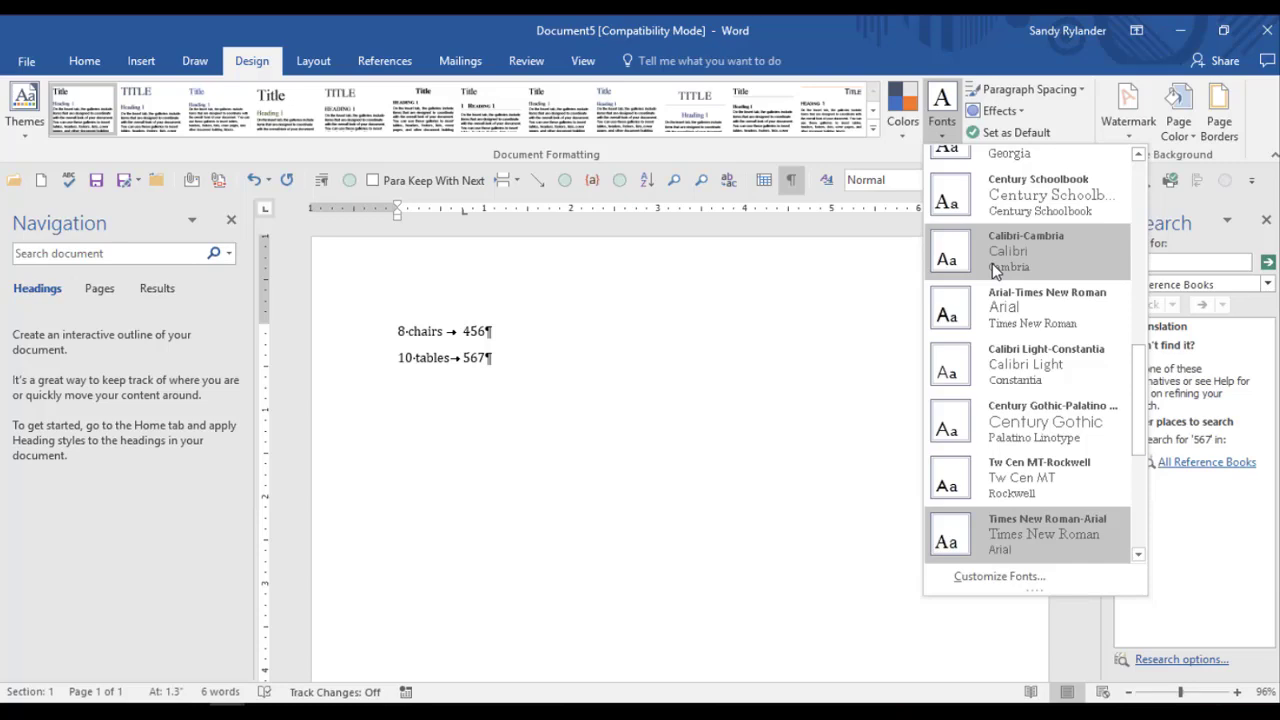
{"action": "left_click", "coordinate": [555, 417]}
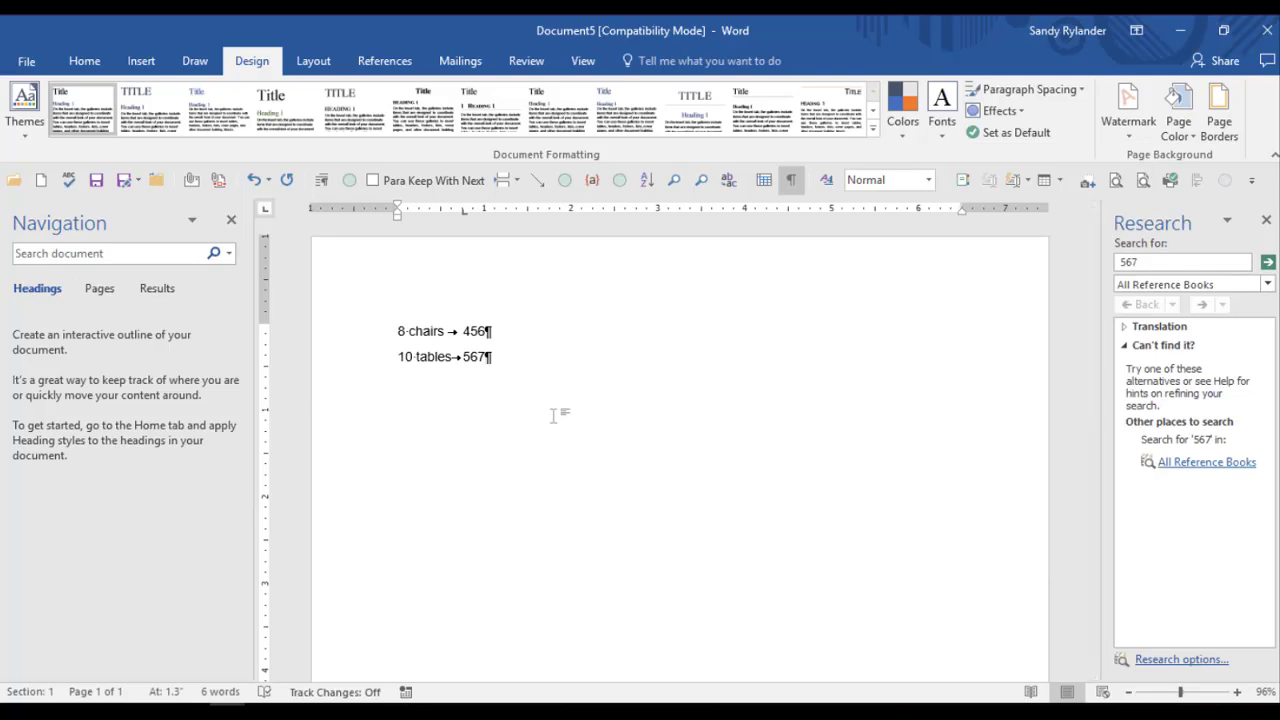
{"action": "key", "text": "ctrl+z"}
Step: Clear all content from the document, including the extra paragraphs below the two item lines
{"action": "double_click", "coordinate": [553, 413]}
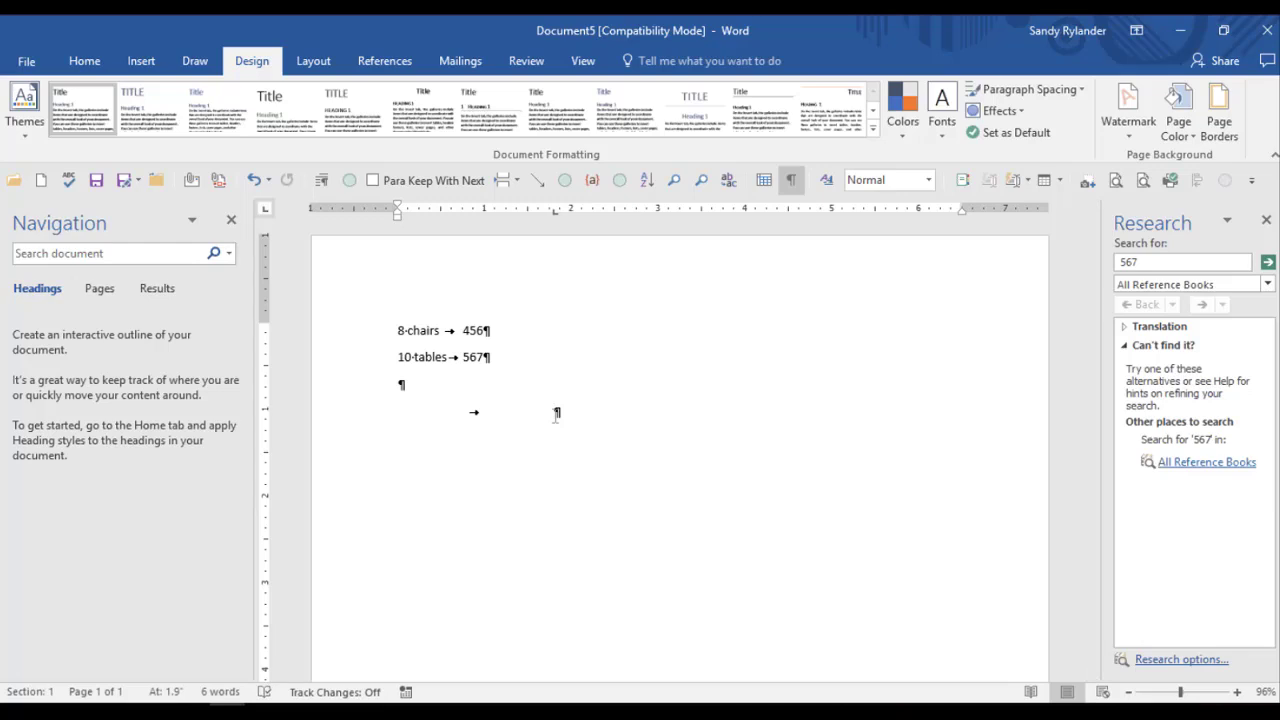
{"action": "key", "text": "ctrl+a"}
{"action": "key", "text": "Delete"}
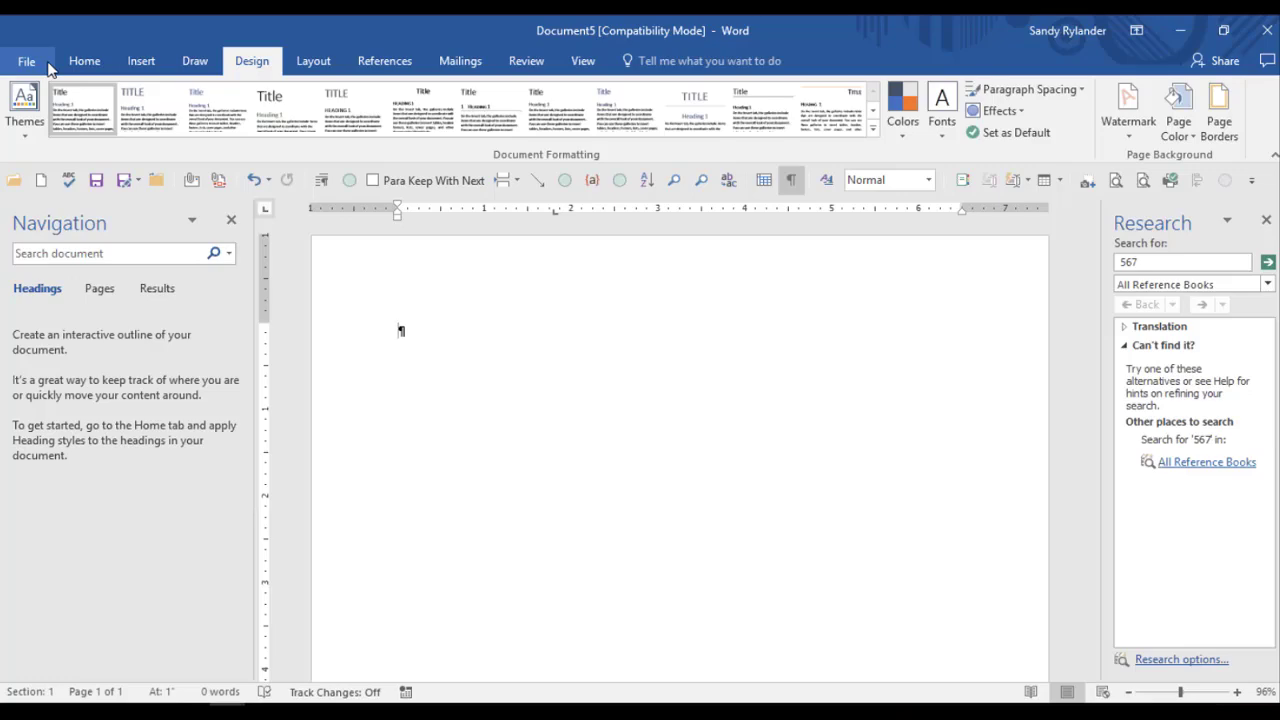
Step: Create a new blank document from Garbage.docx and paste the copied "Add a Header preset" exercise into it
{"action": "key", "text": "alt+Tab"}
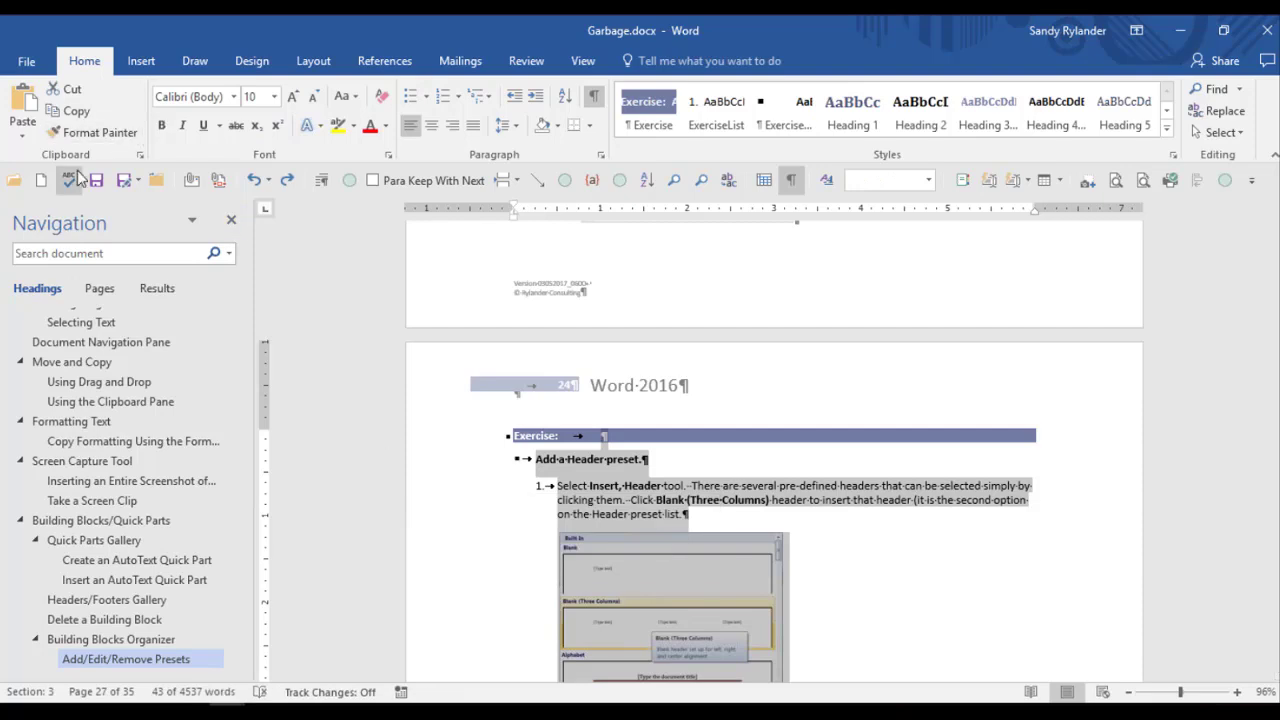
{"action": "left_click", "coordinate": [43, 182]}
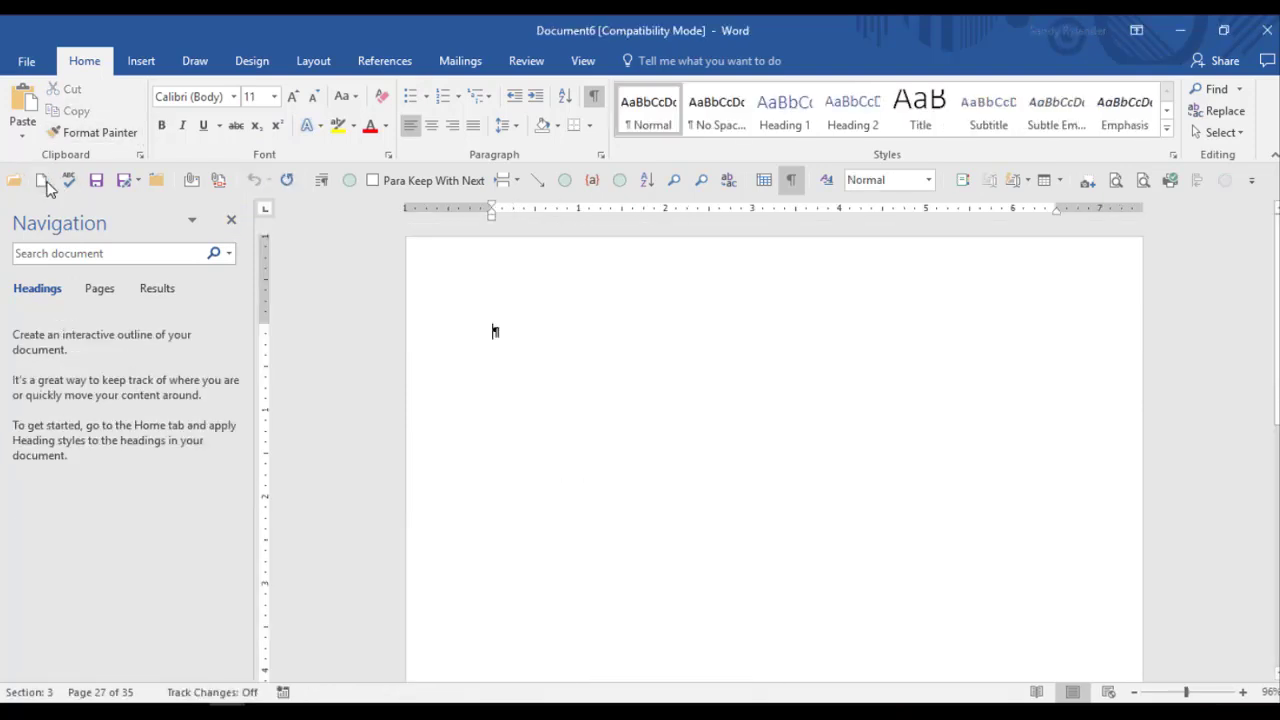
{"action": "left_click", "coordinate": [22, 138]}
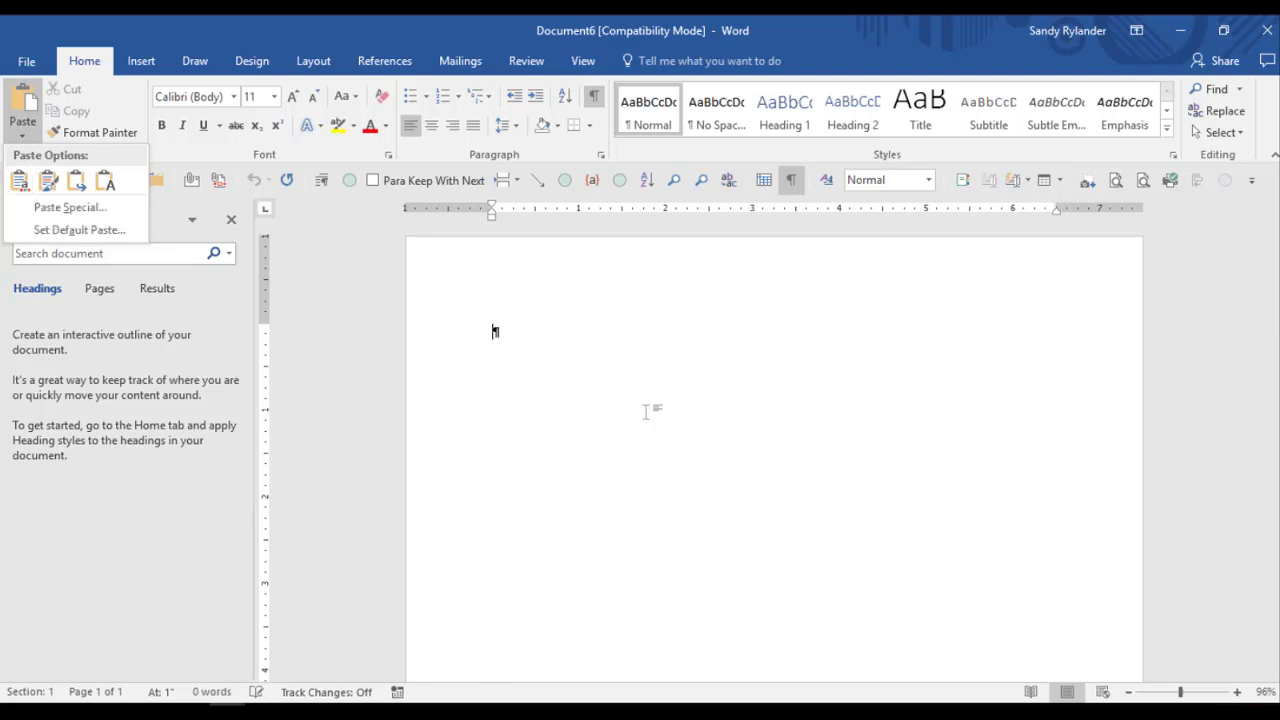
{"action": "left_click", "coordinate": [511, 334]}
{"action": "type", "text": "Exercise:\t Add a Header preset. Select Insert, Header tool. There are several pre-defined headers that can be selected simply by clicking them. Click Blank (Three Columns) header to insert that header (it is the second option on the Header preset list."}
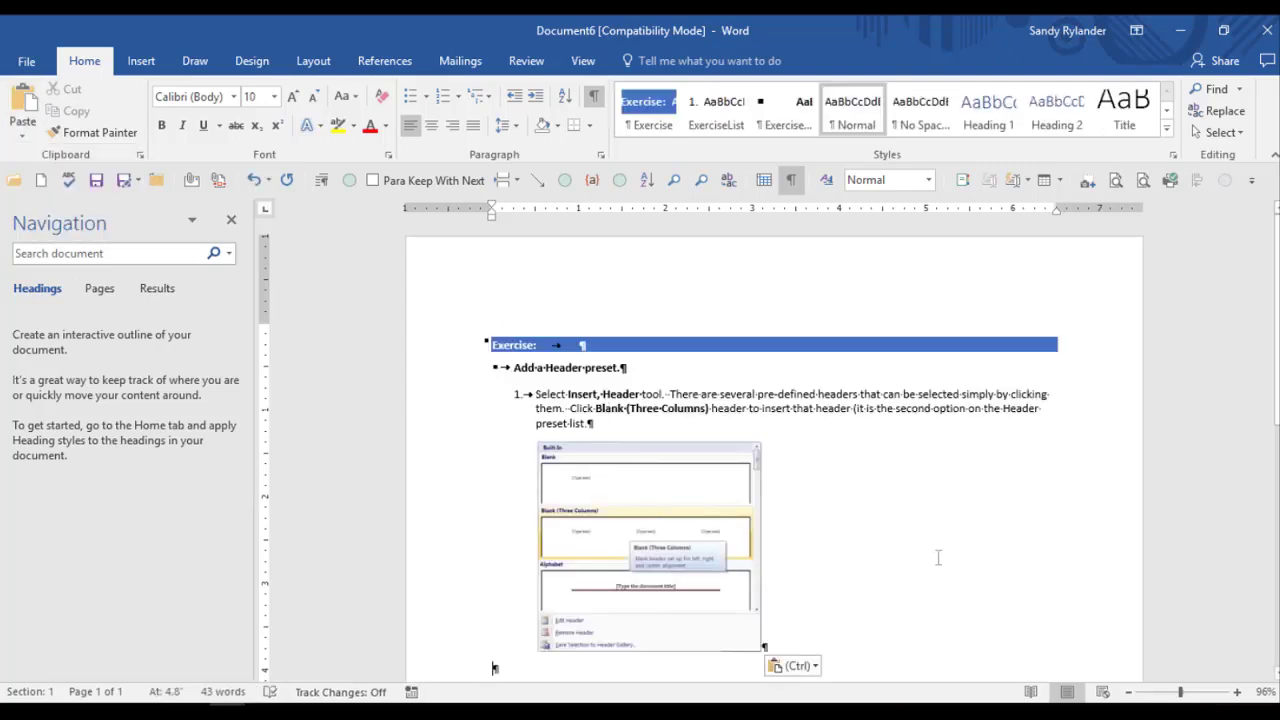
Step: Preview the Keep Text Only paste option on the pasted exercise, and delete all content from the new document
{"action": "left_click", "coordinate": [815, 667]}
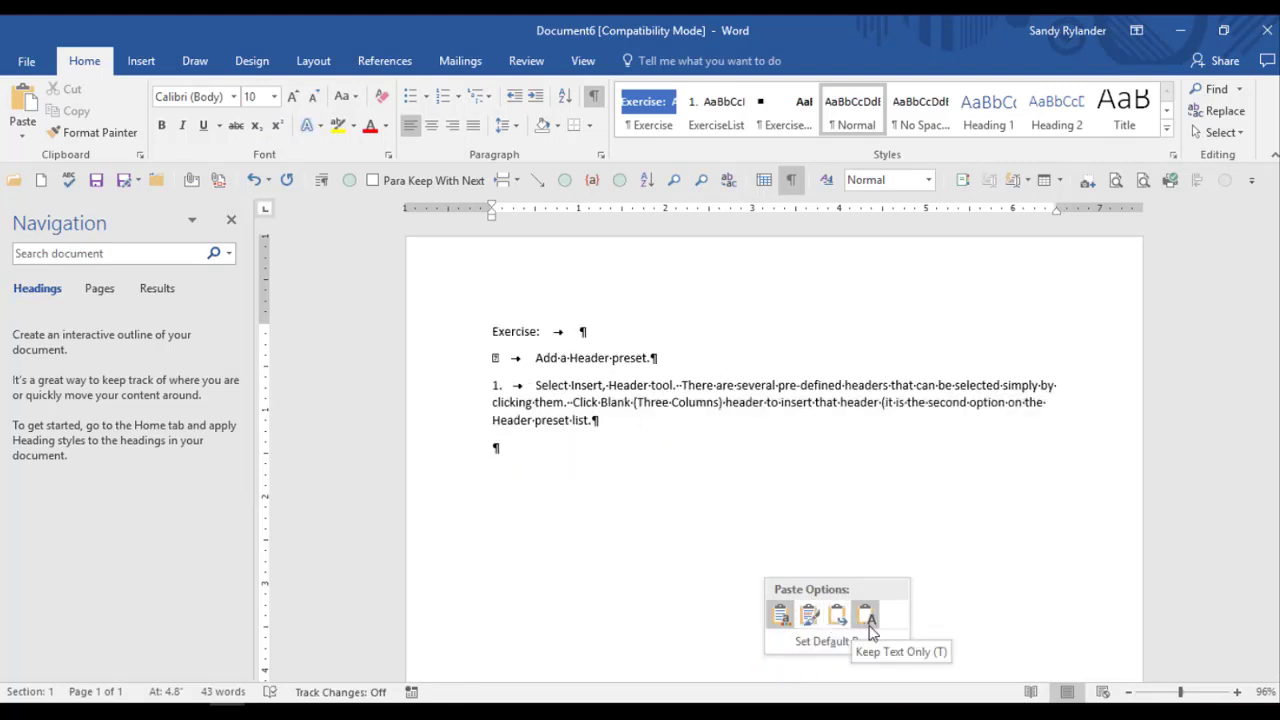
{"action": "left_click", "coordinate": [818, 620]}
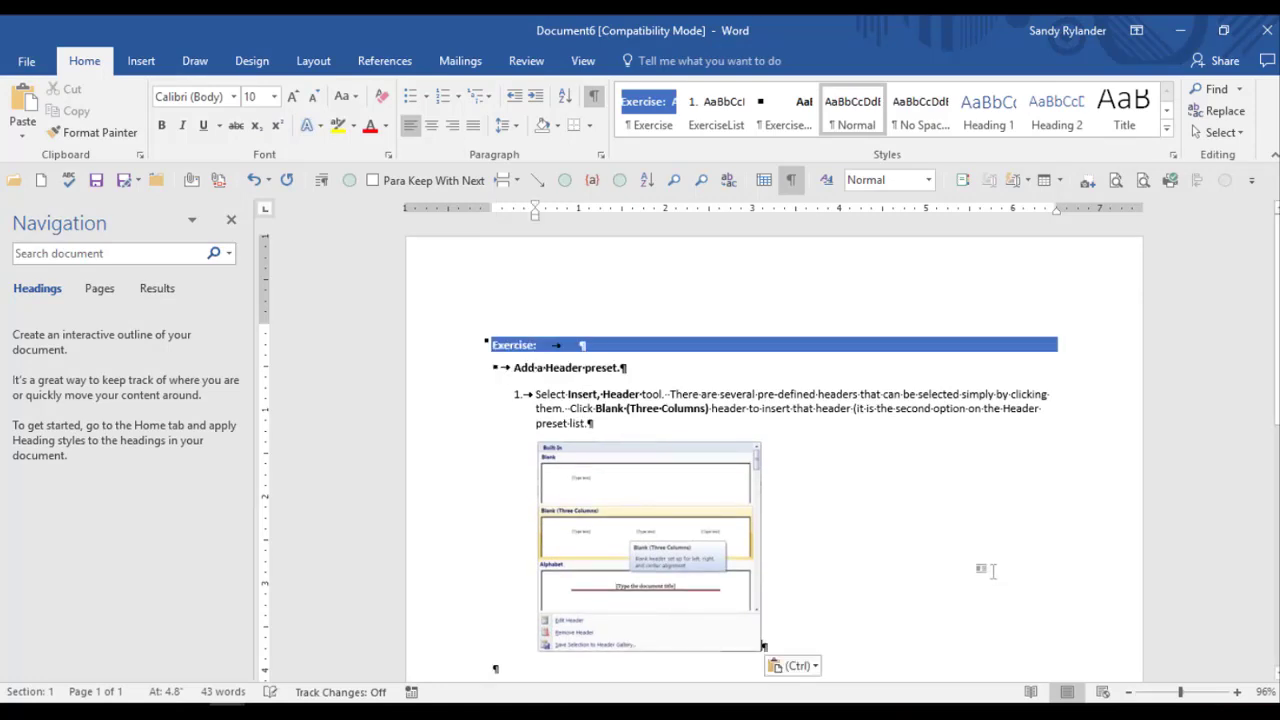
{"action": "key", "text": "ctrl+a"}
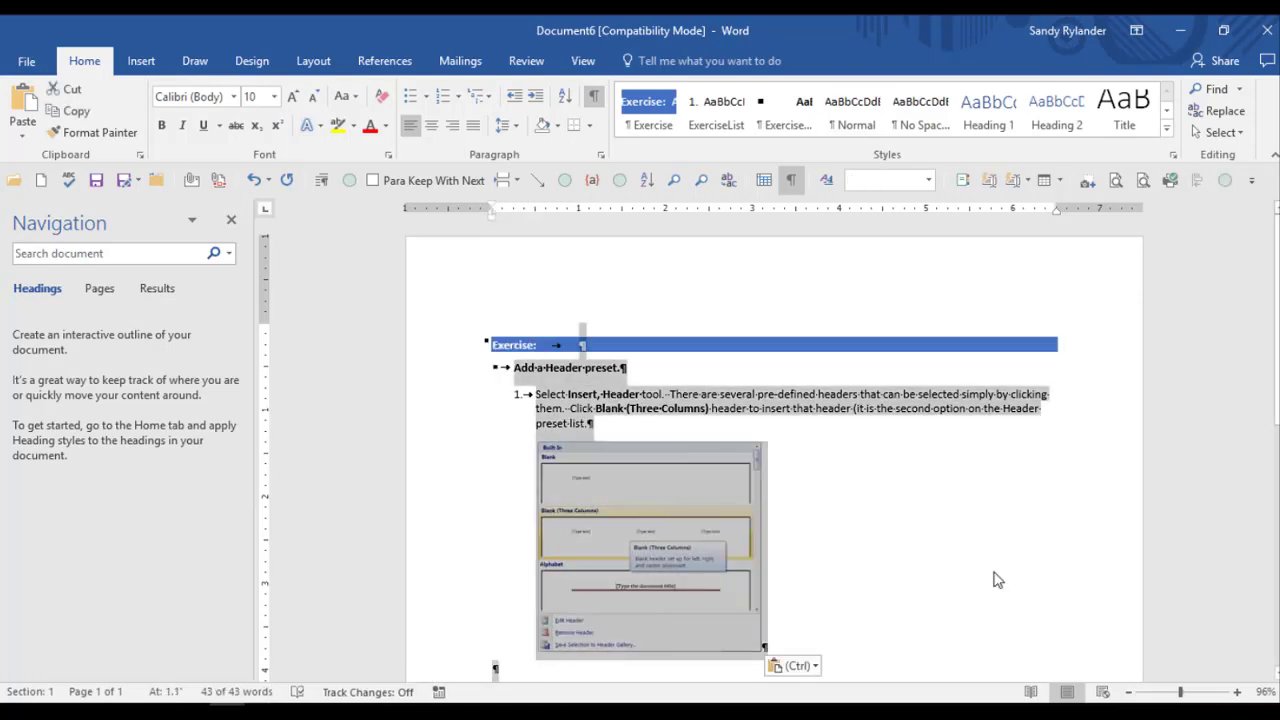
{"action": "key", "text": "Delete"}
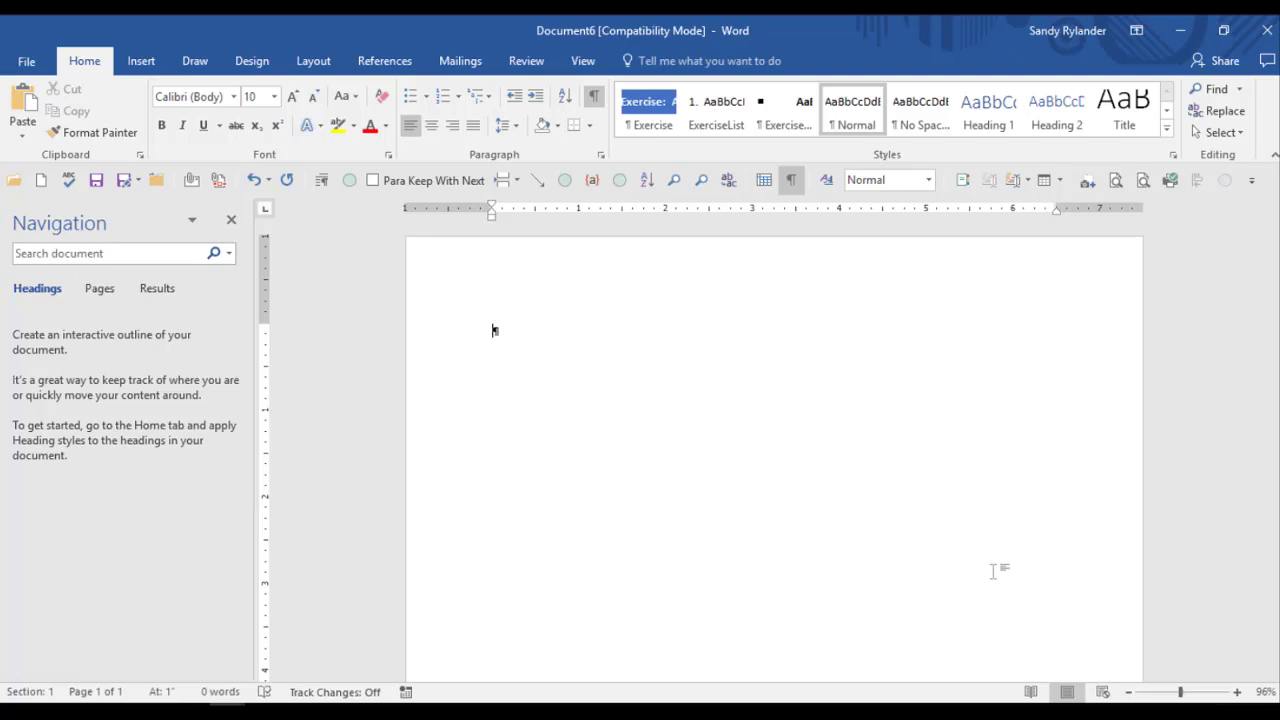
Step: Switch to Garbage.docx and look through the numbered steps of the "Add a Header preset" exercise
{"action": "key", "text": "alt+Tab"}
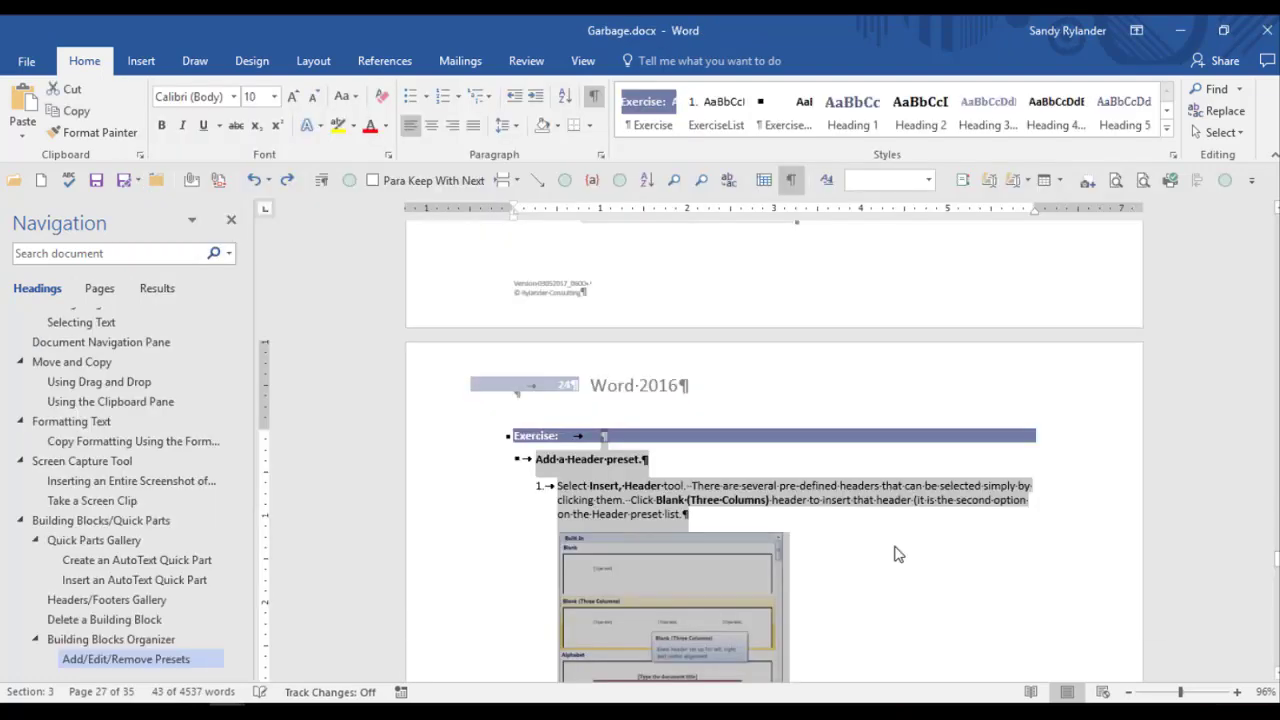
{"action": "left_click", "coordinate": [893, 544]}
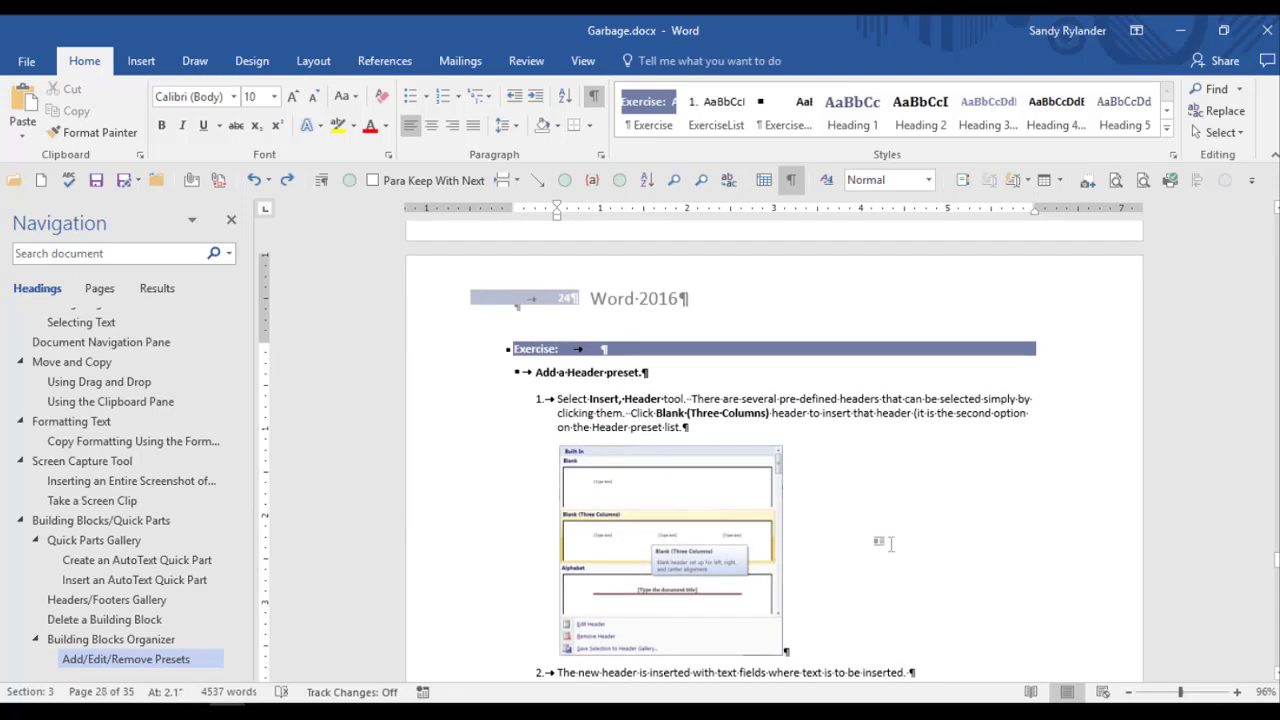
{"action": "left_click", "coordinate": [537, 372]}
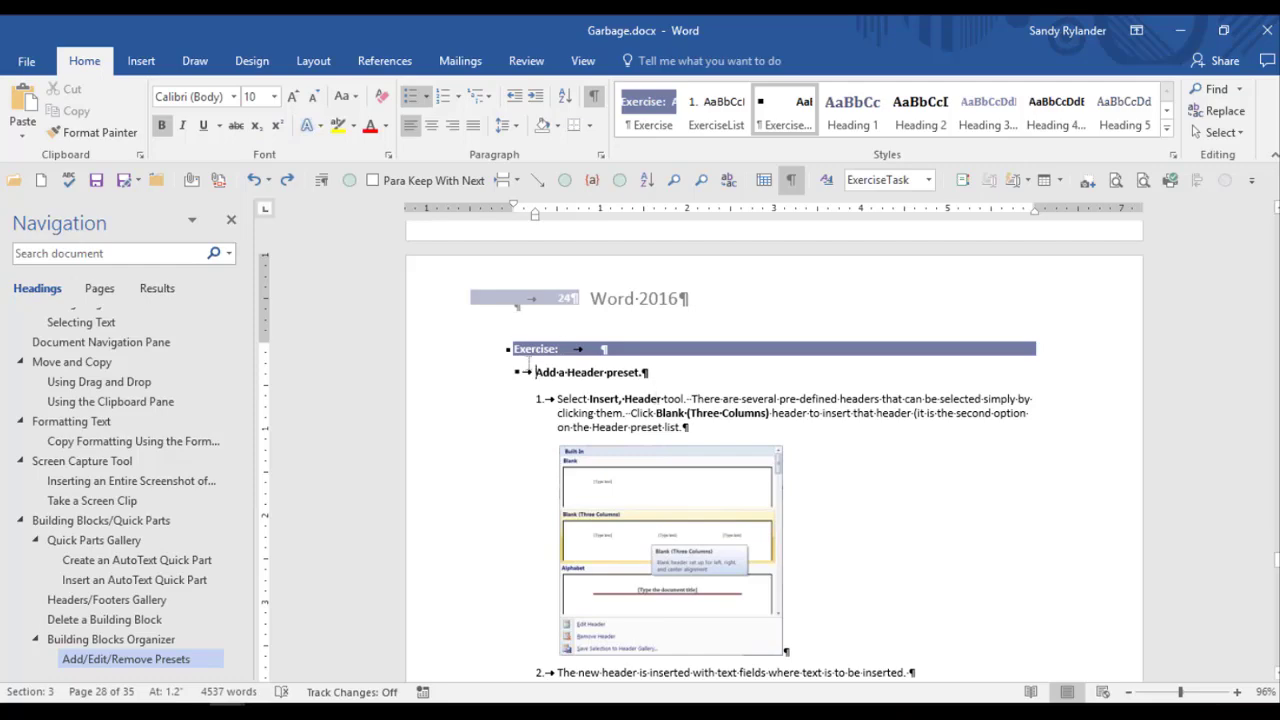
{"action": "scroll", "coordinate": [752, 452], "scroll_direction": "down", "scroll_amount": 1}
{"action": "scroll", "coordinate": [752, 452], "scroll_direction": "down", "scroll_amount": 10}
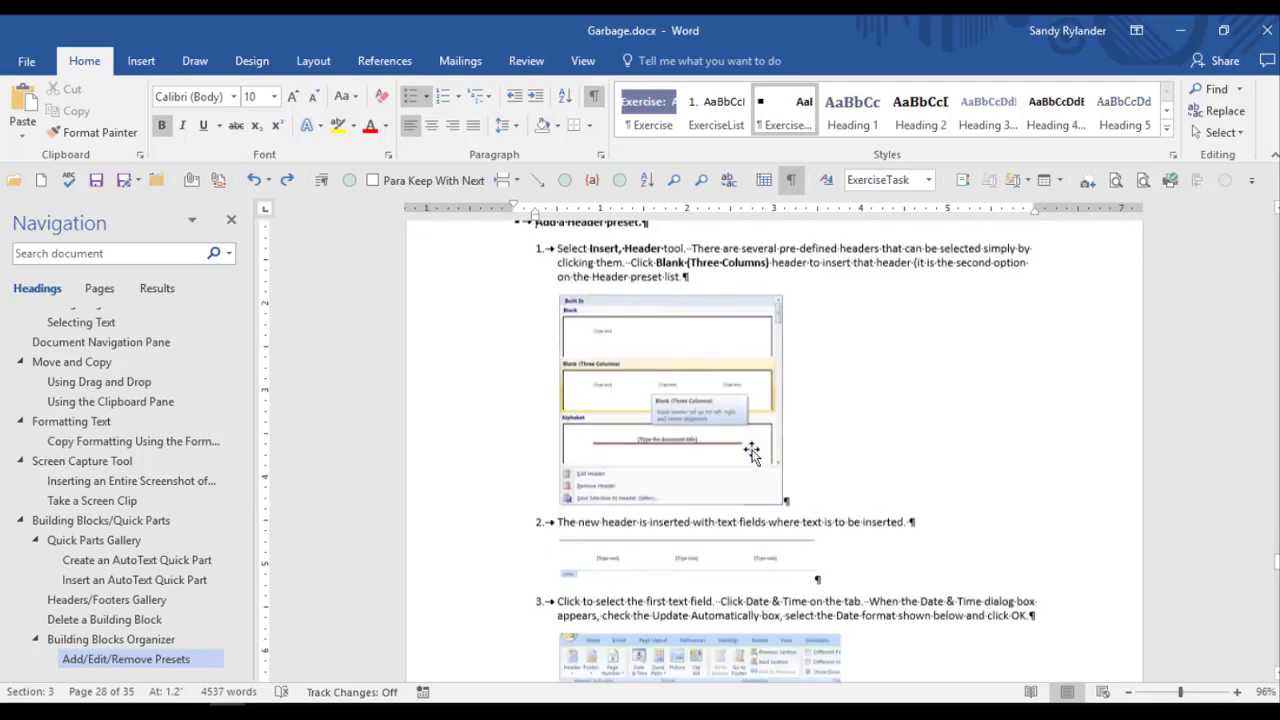
{"action": "scroll", "coordinate": [748, 450], "scroll_direction": "down", "scroll_amount": 5}
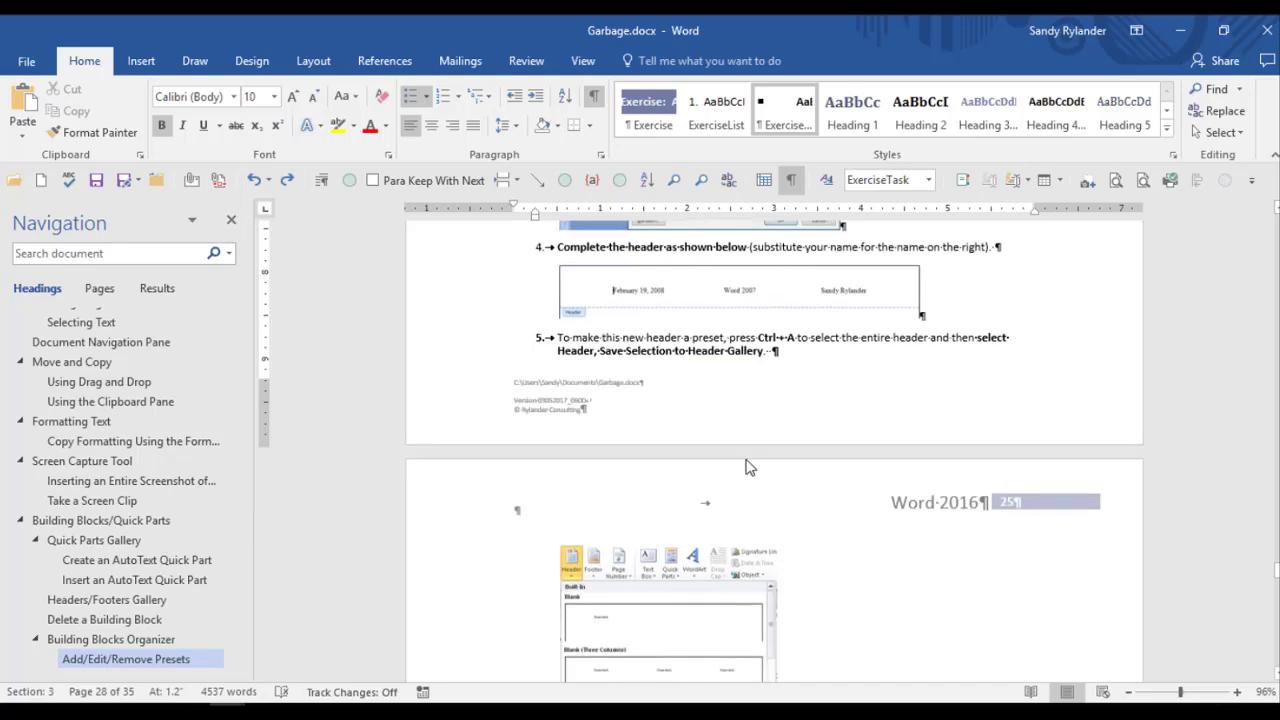
{"action": "scroll", "coordinate": [749, 466], "scroll_direction": "up", "scroll_amount": 1}
{"action": "scroll", "coordinate": [746, 466], "scroll_direction": "up", "scroll_amount": 14}
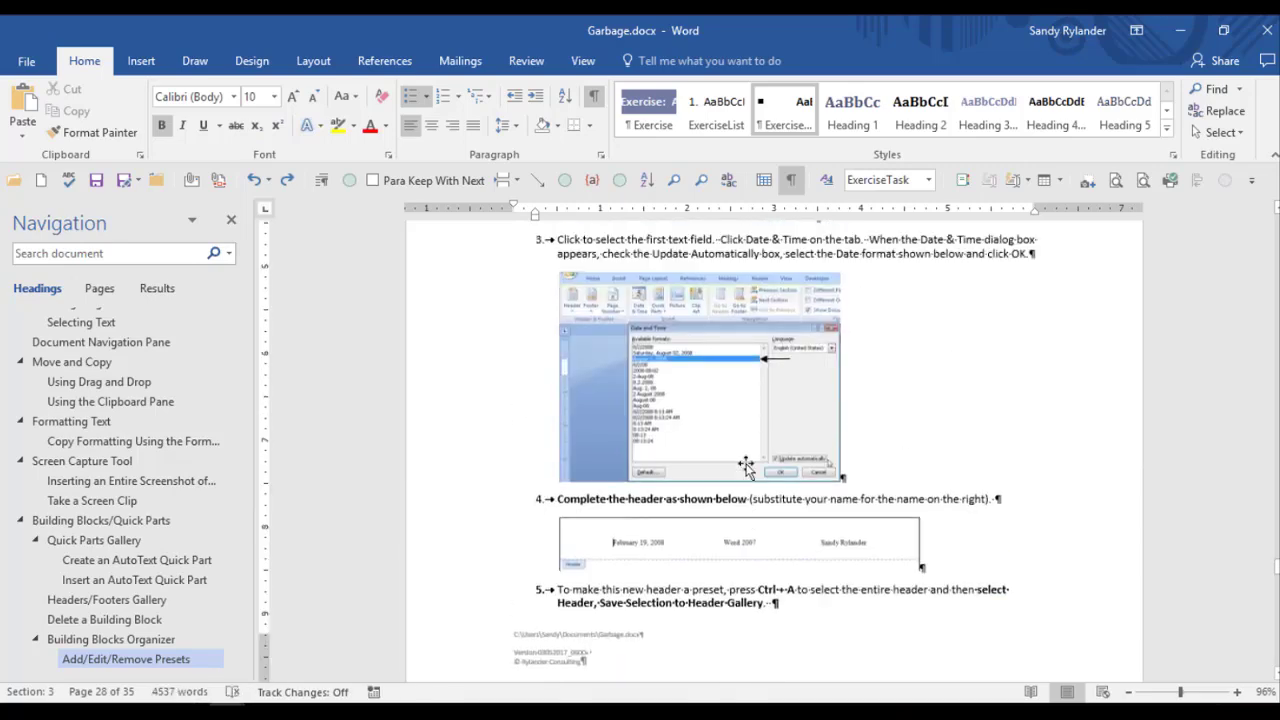
{"action": "scroll", "coordinate": [745, 465], "scroll_direction": "up", "scroll_amount": 9}
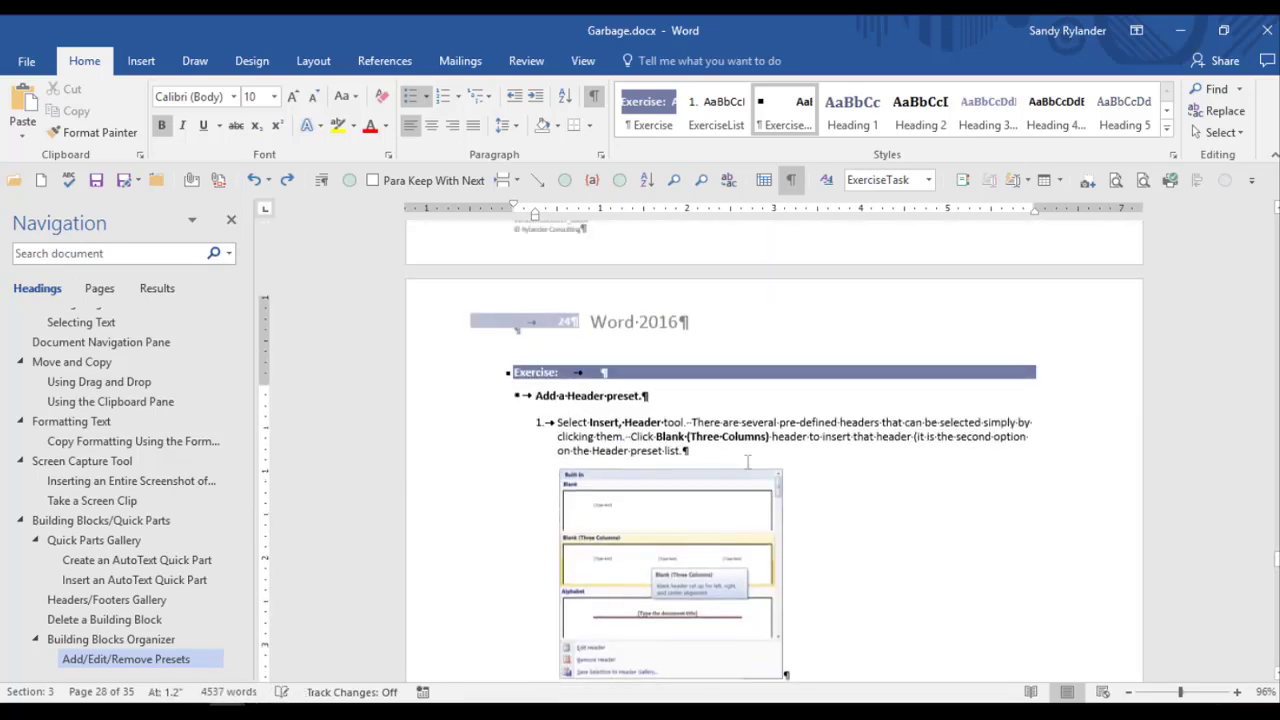
Step: Select everything from the "Add/Edit/Remove Presets" heading to the end of the document, and return to the document's start
{"action": "left_click", "coordinate": [515, 326]}
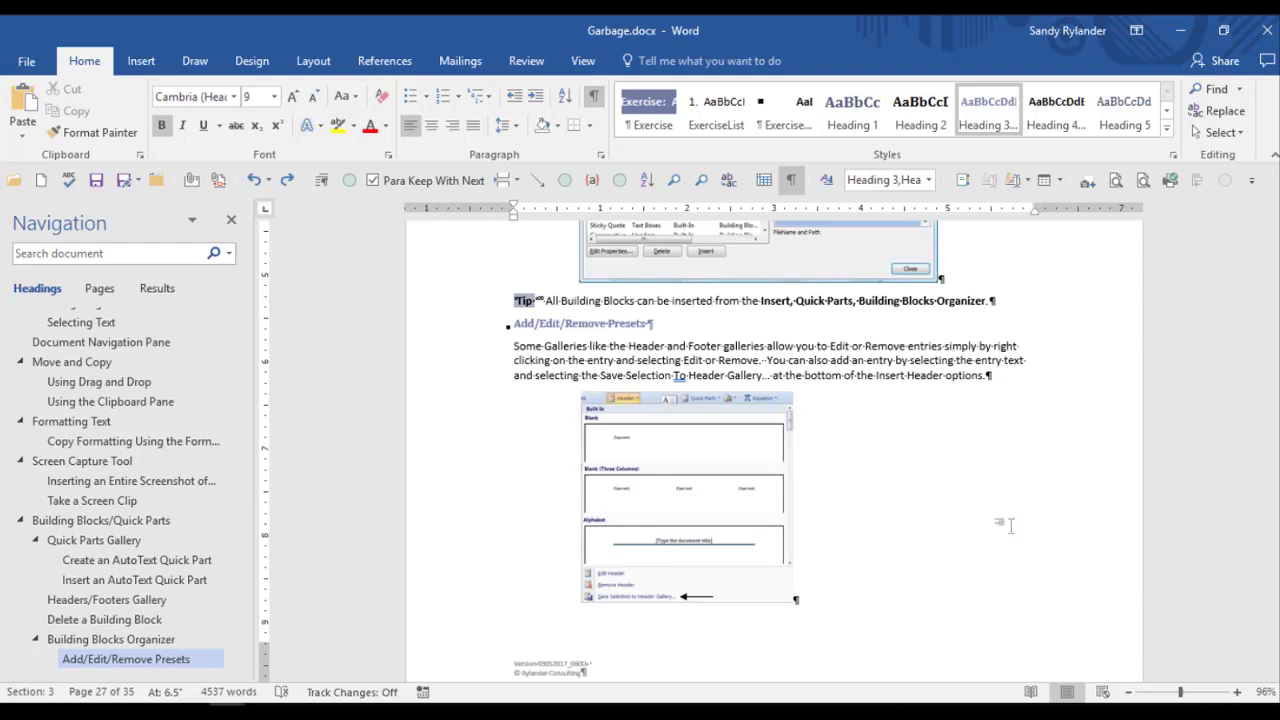
{"action": "key", "text": "ctrl+shift+End"}
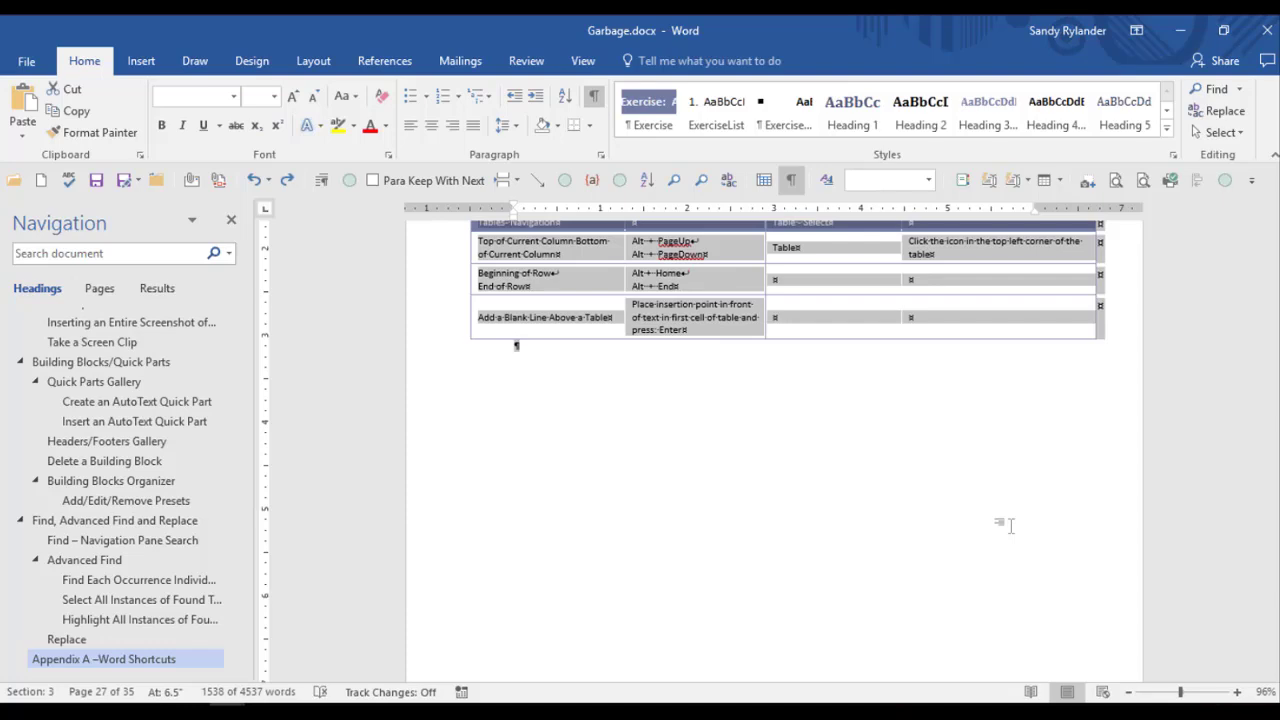
{"action": "scroll", "coordinate": [1010, 525], "scroll_direction": "up", "scroll_amount": 4}
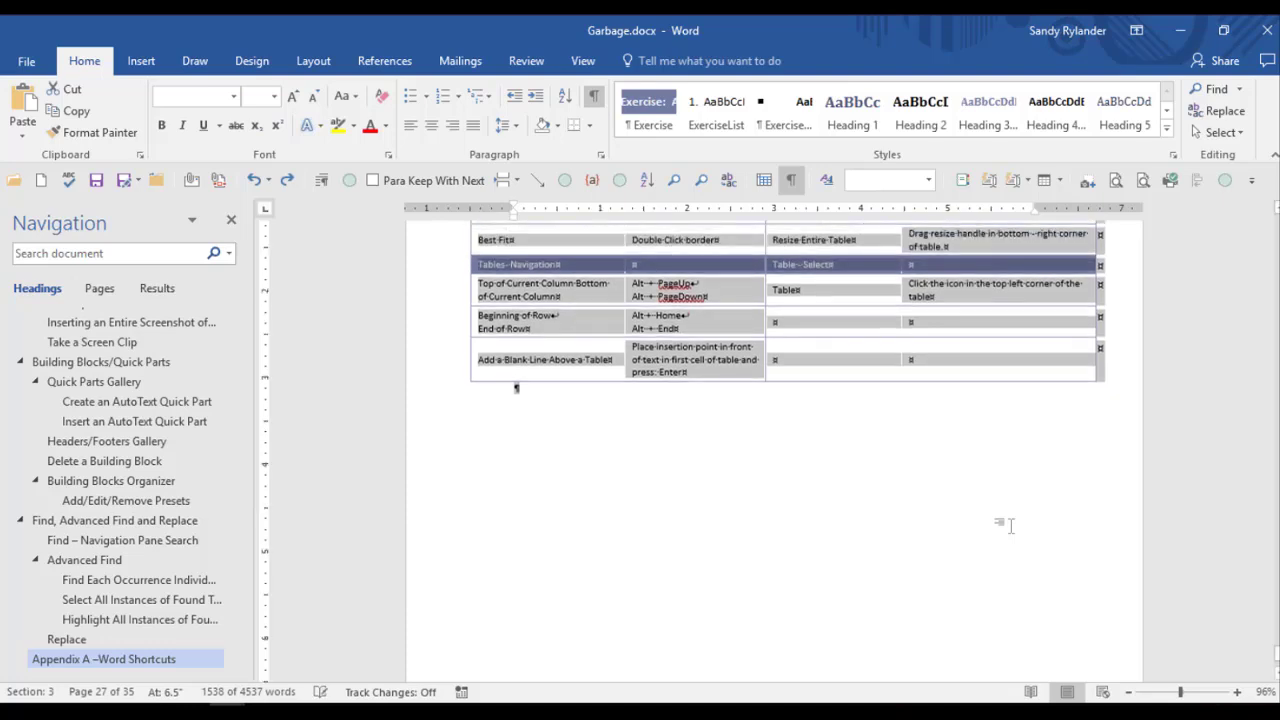
{"action": "scroll", "coordinate": [1012, 533], "scroll_direction": "up", "scroll_amount": 5}
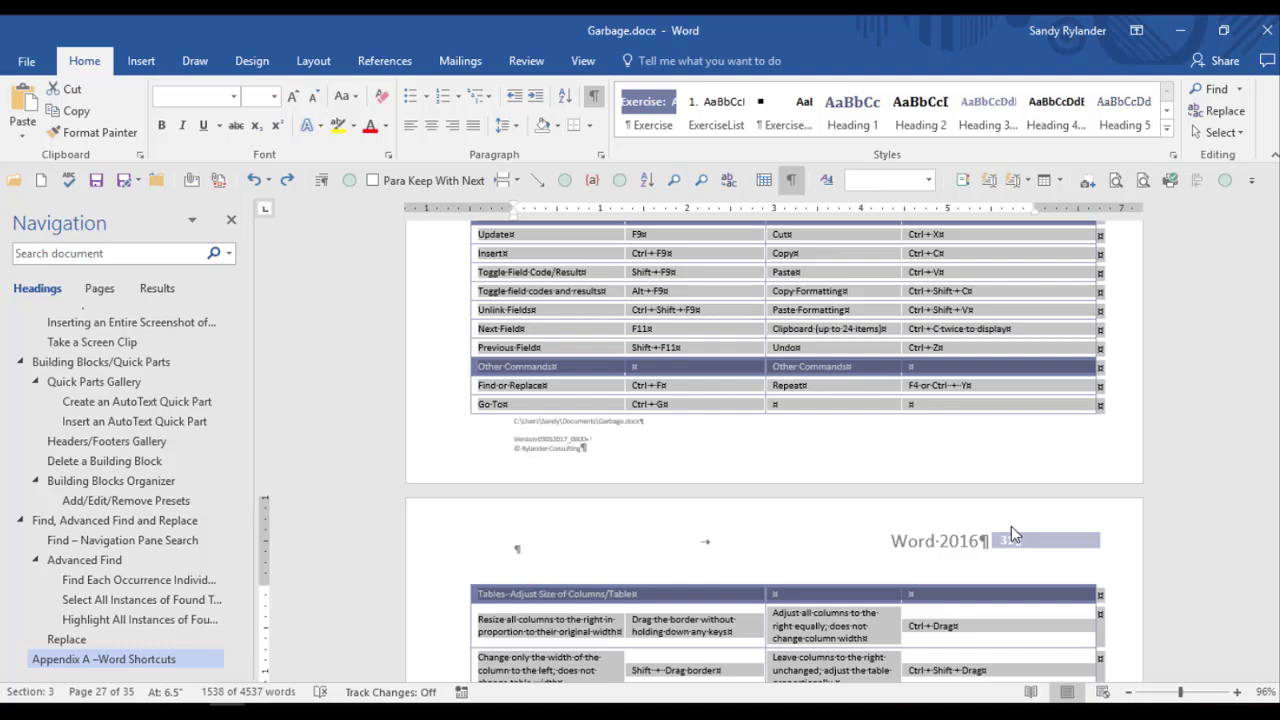
{"action": "scroll", "coordinate": [662, 570], "scroll_direction": "up", "scroll_amount": 2}
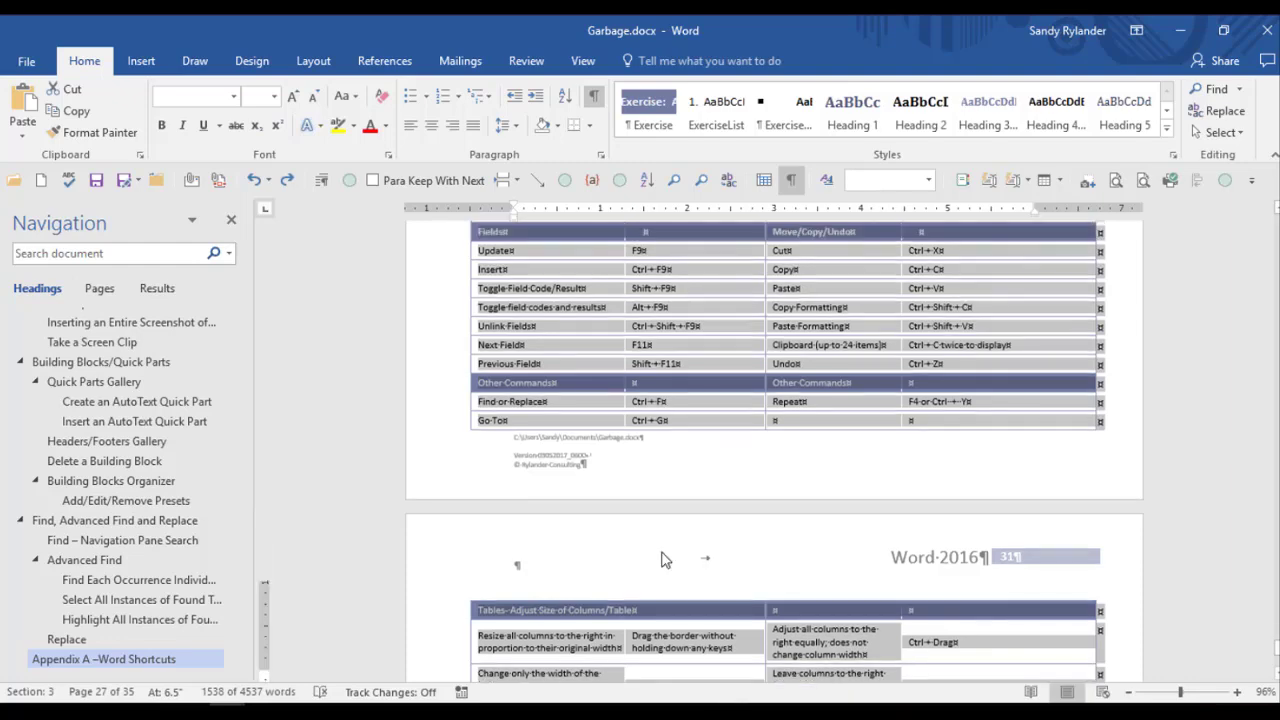
{"action": "scroll", "coordinate": [661, 551], "scroll_direction": "up", "scroll_amount": 2}
{"action": "scroll", "coordinate": [661, 548], "scroll_direction": "up", "scroll_amount": 5}
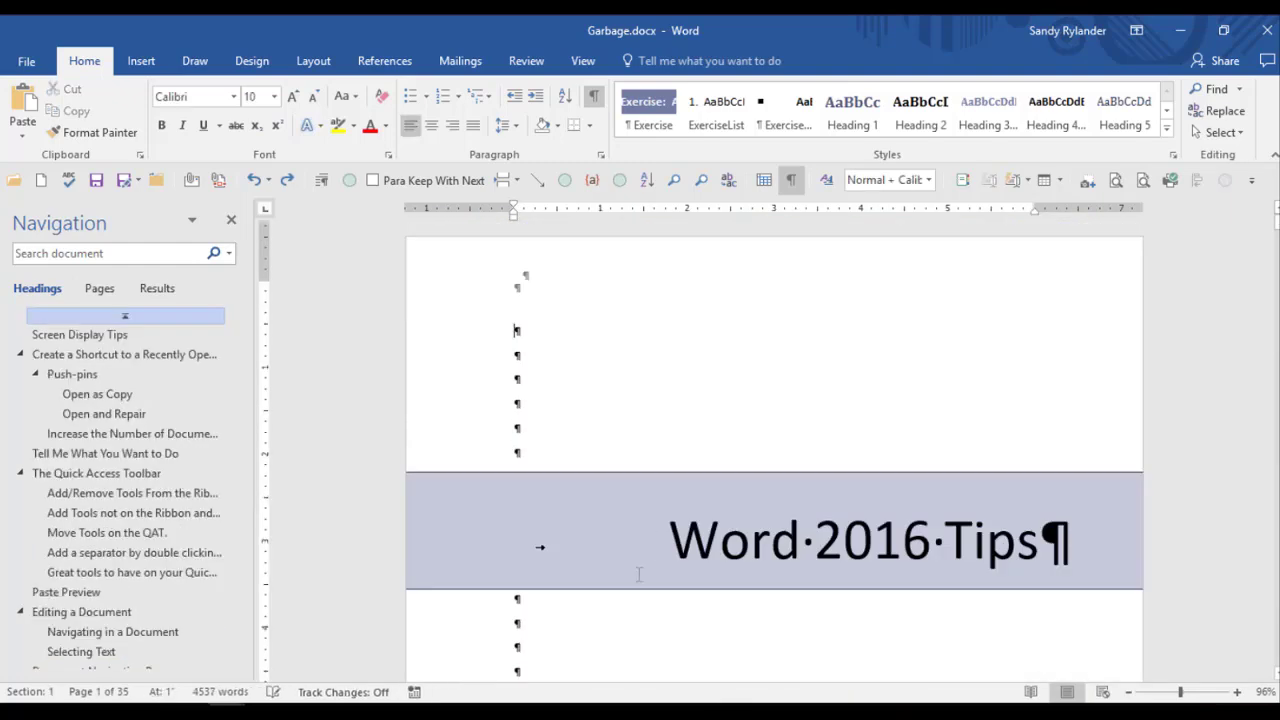
Step: Select the first line of the "Go to a Page/Find/Replace" bullet on page 6, and clear the selection
{"action": "scroll", "coordinate": [635, 580], "scroll_direction": "down", "scroll_amount": 10}
{"action": "scroll", "coordinate": [635, 583], "scroll_direction": "down", "scroll_amount": 15}
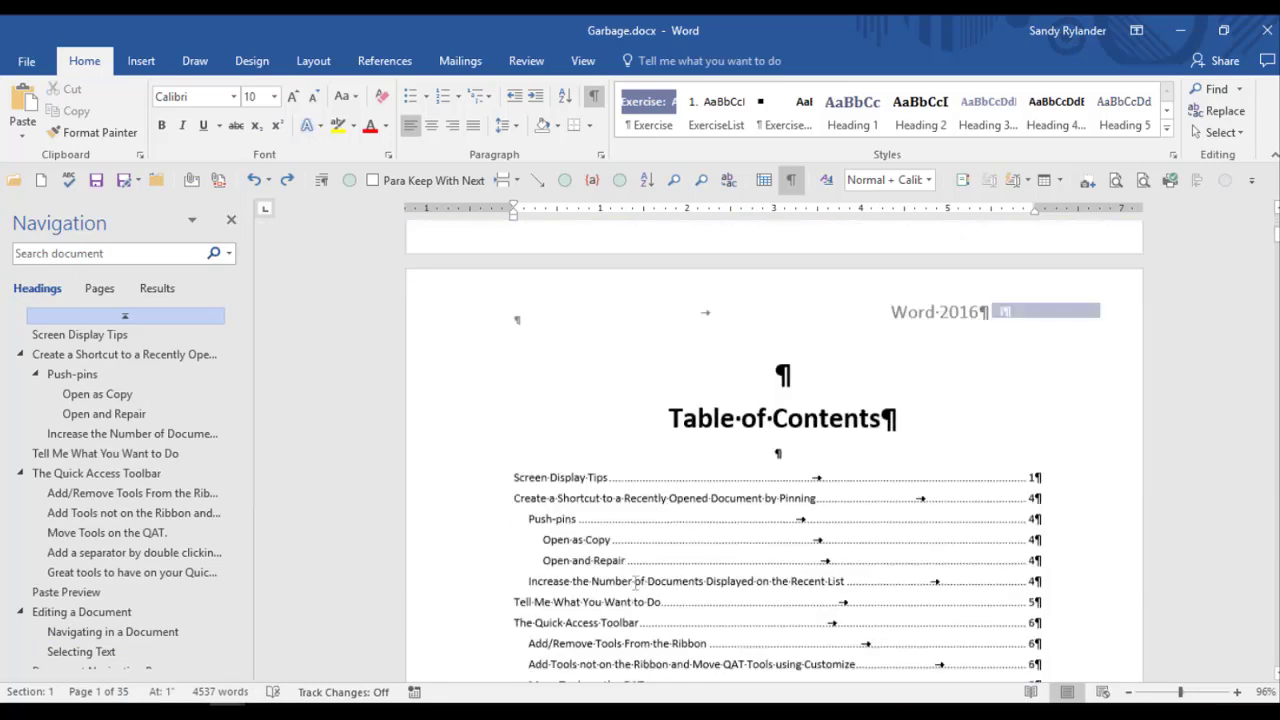
{"action": "scroll", "coordinate": [783, 296], "scroll_direction": "down", "scroll_amount": 20}
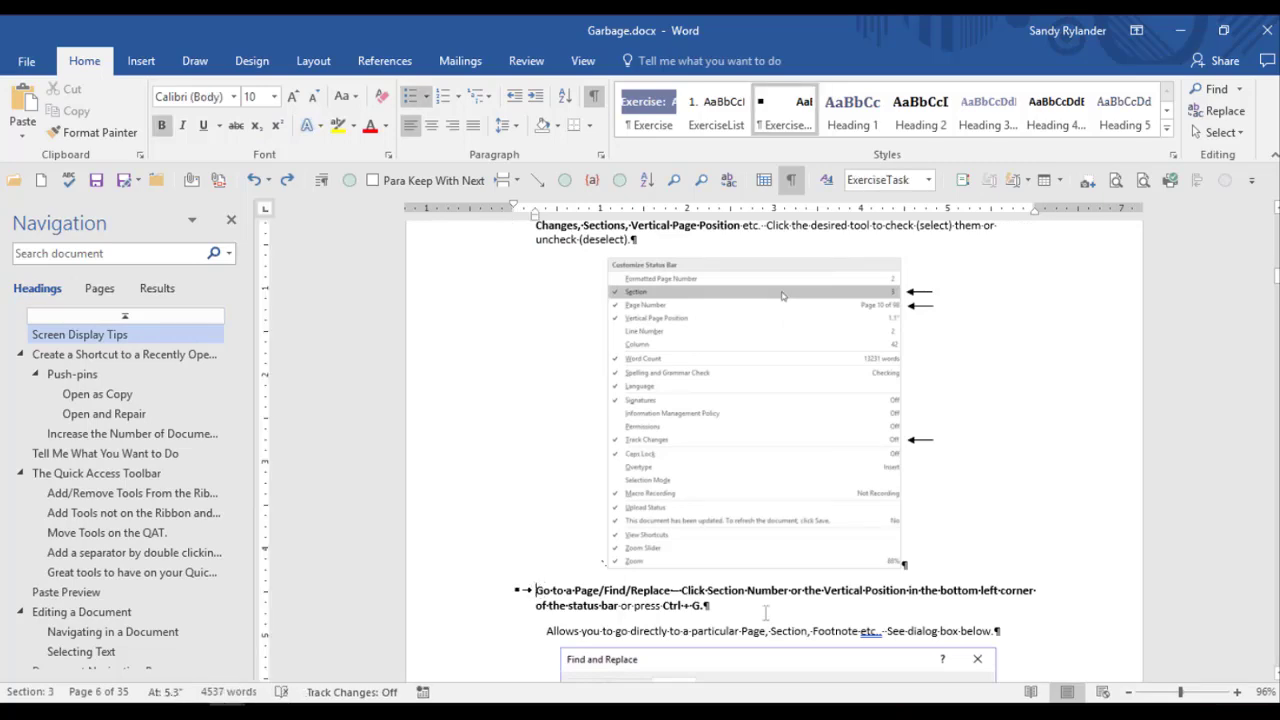
{"action": "key", "text": "shift+End"}
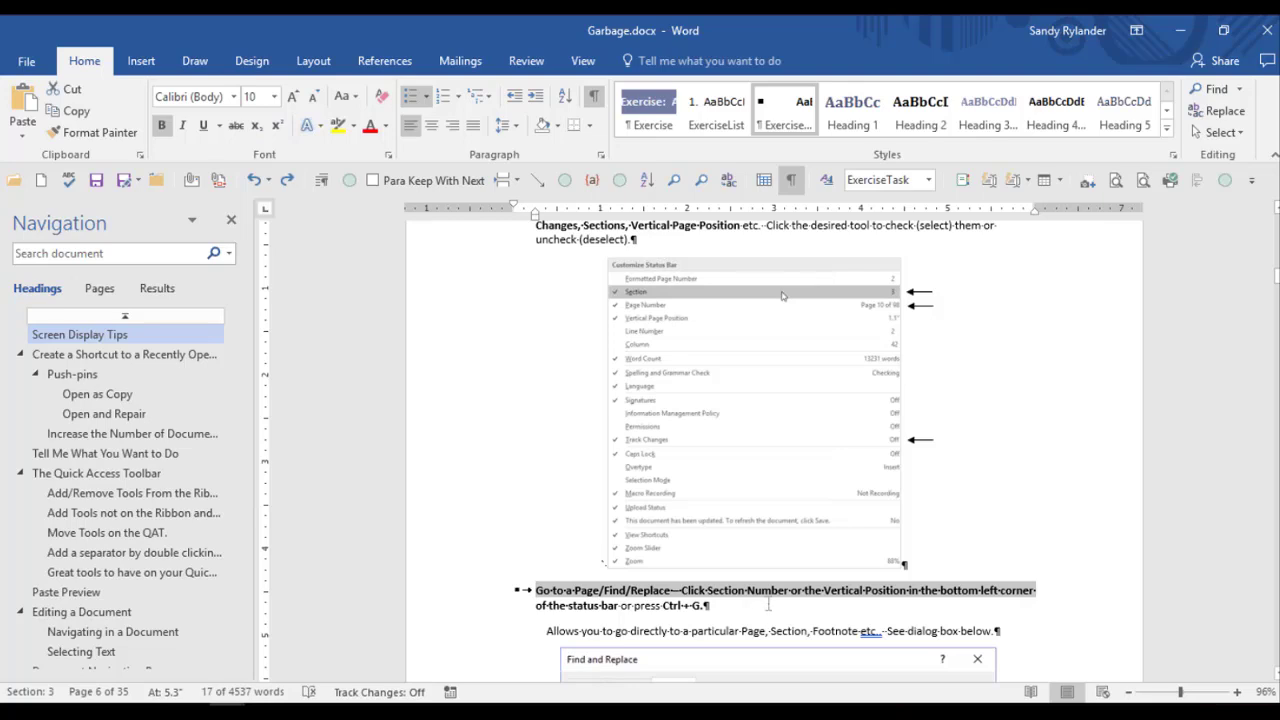
{"action": "left_click", "coordinate": [770, 598]}
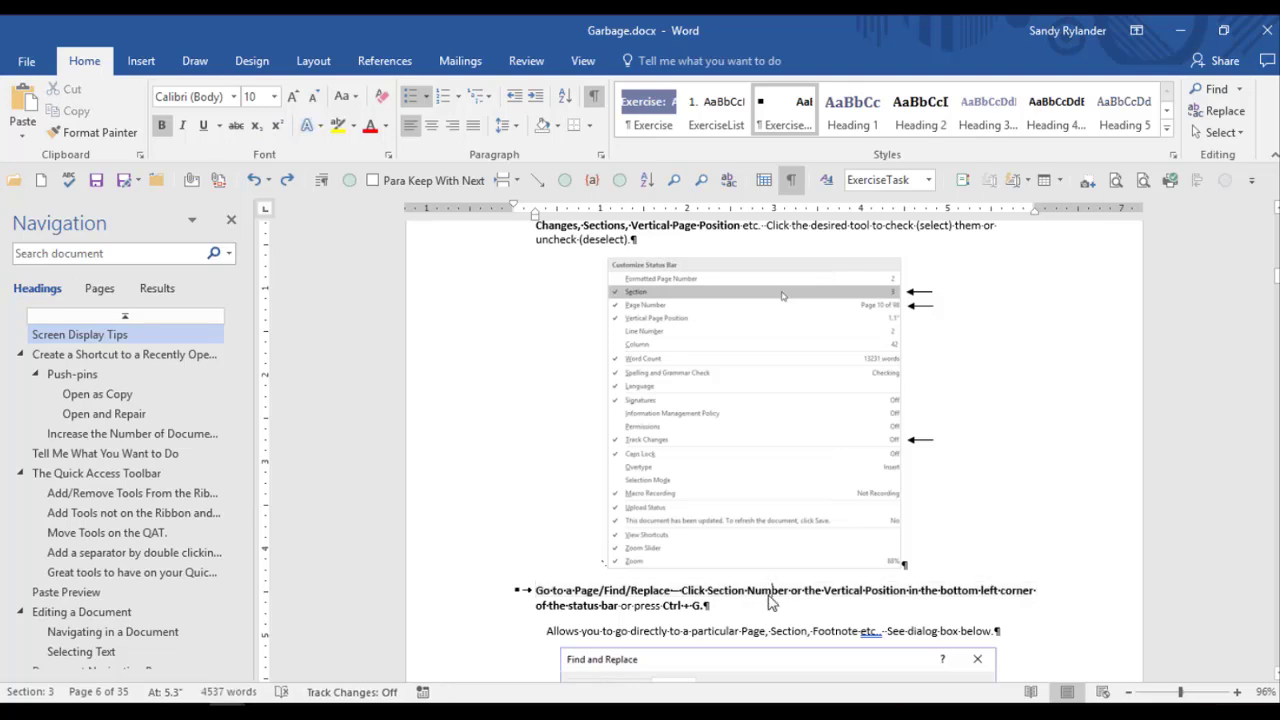
Step: Extend a selection gradually from the start of the "Go to a Page/Find/Replace" bullet through "Click Section Number or the", and deselect it
{"action": "key", "text": "Home"}
{"action": "key", "text": "shift+Right"}
{"action": "key", "text": "shift+Right"}
{"action": "key", "text": "shift+Right"}
{"action": "key", "text": "shift+Right"}
{"action": "key", "text": "shift+Right"}
{"action": "key", "text": "shift+Right"}
{"action": "key", "text": "shift+Right"}
{"action": "key", "text": "shift+Right"}
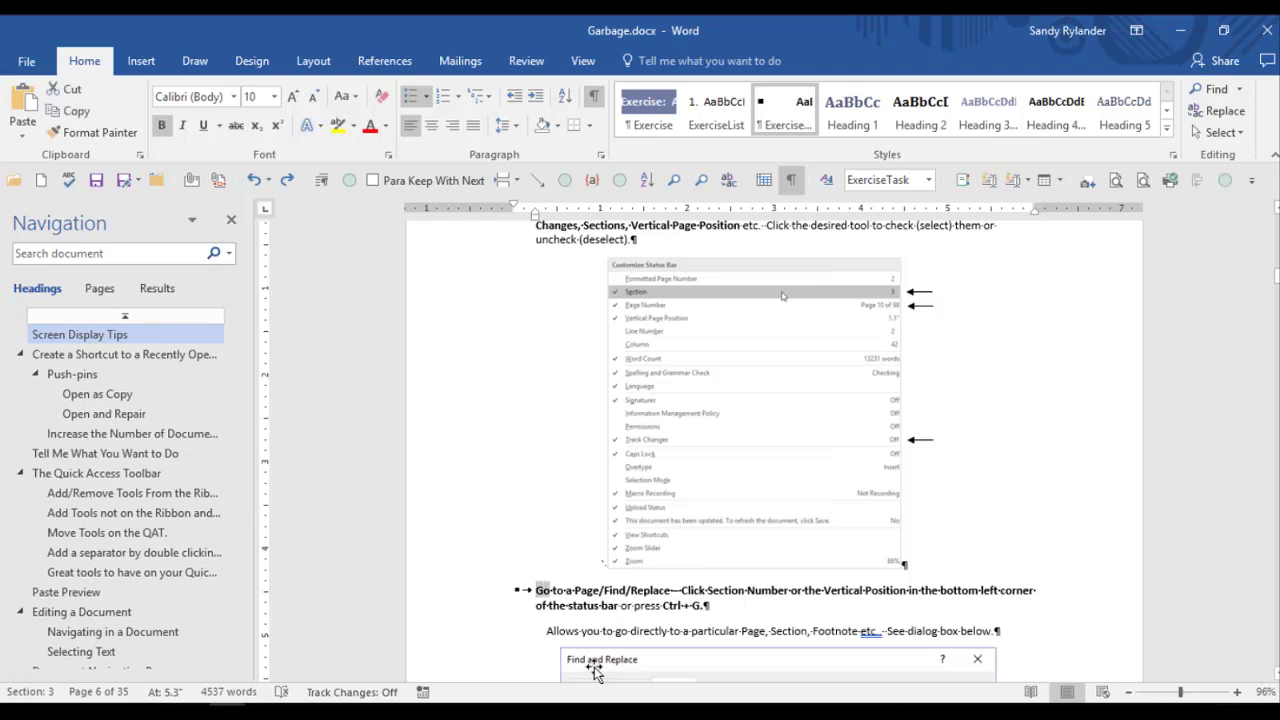
{"action": "key", "text": "shift+Right"}
{"action": "key", "text": "shift+Right"}
{"action": "key", "text": "shift+Right"}
{"action": "key", "text": "shift+Right"}
{"action": "key", "text": "shift+Right"}
{"action": "key", "text": "shift+Right"}
{"action": "key", "text": "shift+Right"}
{"action": "key", "text": "shift+Right"}
{"action": "key", "text": "shift+Right"}
{"action": "key", "text": "shift+Right"}
{"action": "key", "text": "shift+Right"}
{"action": "key", "text": "shift+Right"}
{"action": "key", "text": "shift+Right"}
{"action": "key", "text": "shift+Right"}
{"action": "key", "text": "shift+Right"}
{"action": "key", "text": "shift+Right"}
{"action": "key", "text": "shift+Right"}
{"action": "key", "text": "shift+Right"}
{"action": "key", "text": "shift+Right"}
{"action": "key", "text": "shift+Right"}
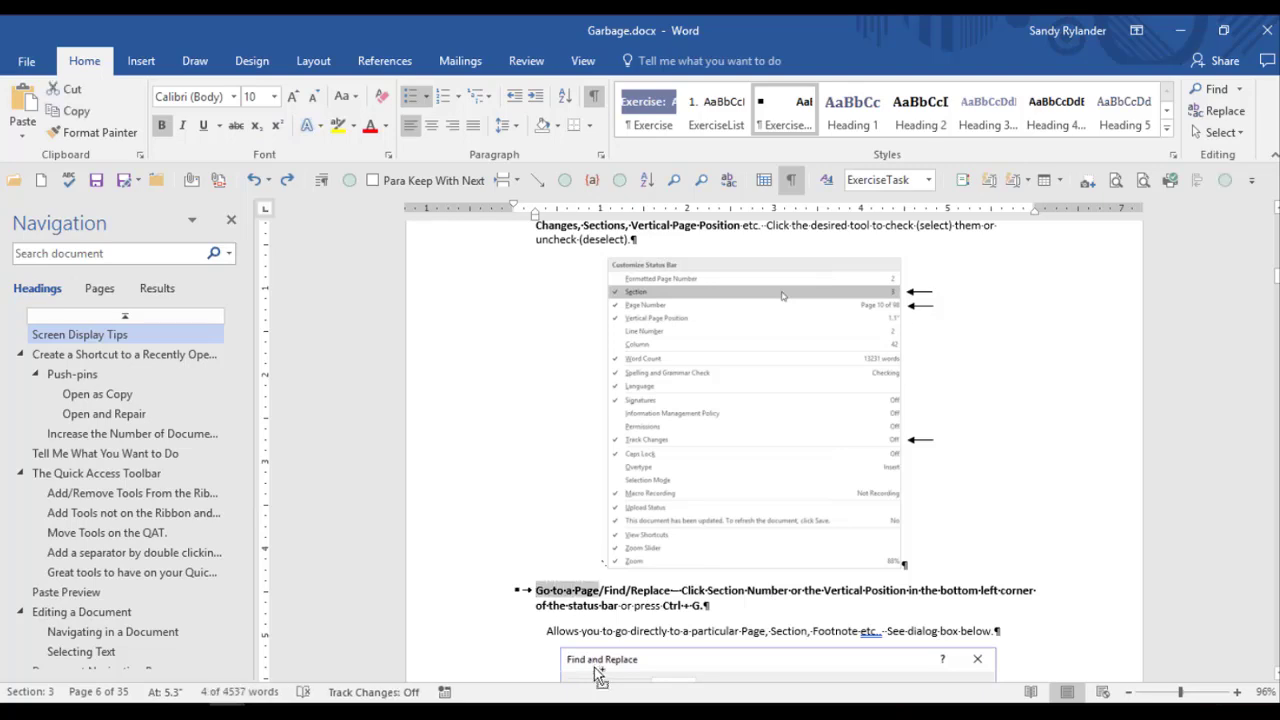
{"action": "key", "text": "shift+Right"}
{"action": "key", "text": "shift+Right"}
{"action": "key", "text": "shift+Right"}
{"action": "key", "text": "shift+Right"}
{"action": "key", "text": "shift+Right"}
{"action": "key", "text": "shift+Right"}
{"action": "key", "text": "shift+Right"}
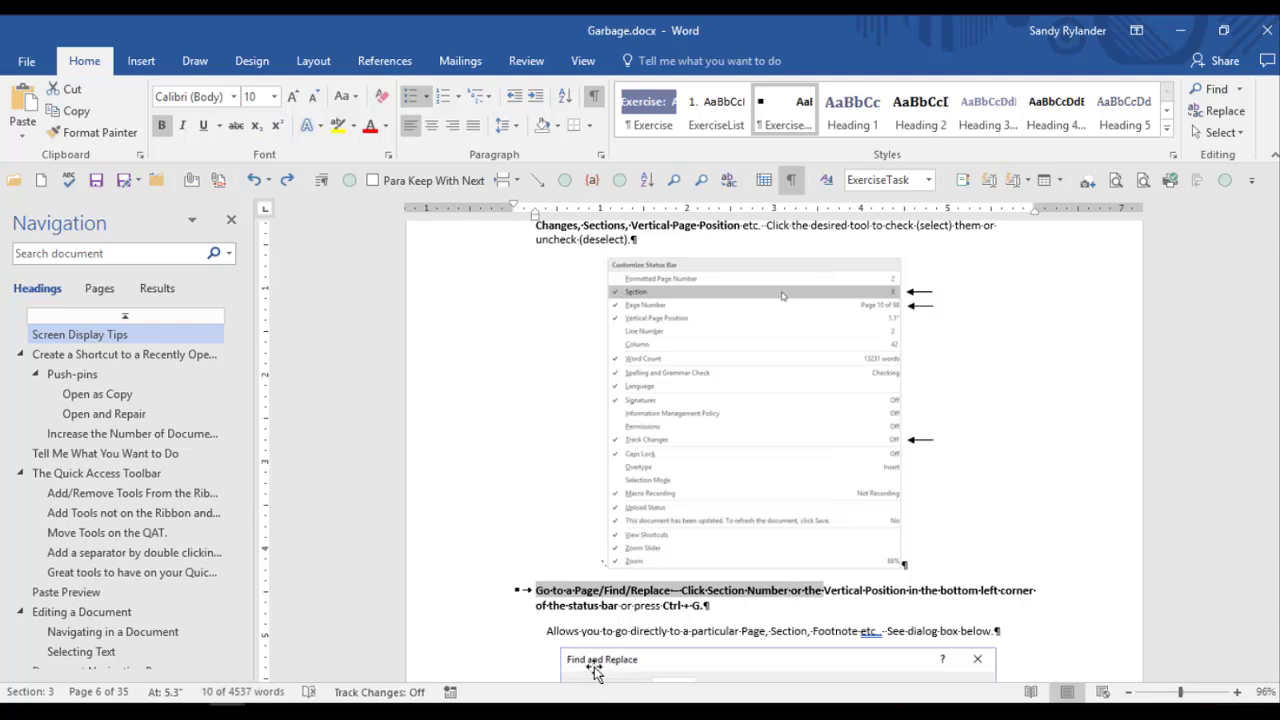
{"action": "left_click", "coordinate": [771, 598]}
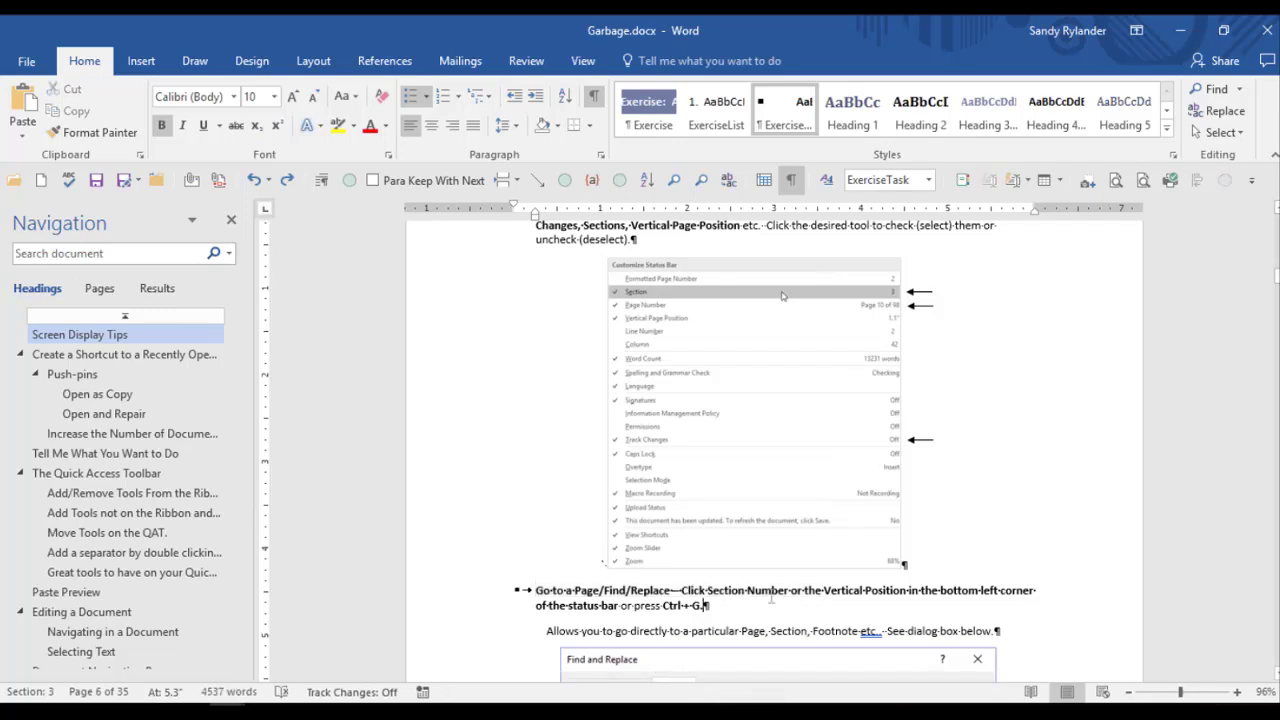
Step: Select part of the "Allows you to go directly" line below the bullet, and reselect it through its paragraph mark
{"action": "scroll", "coordinate": [771, 598], "scroll_direction": "down", "scroll_amount": 5}
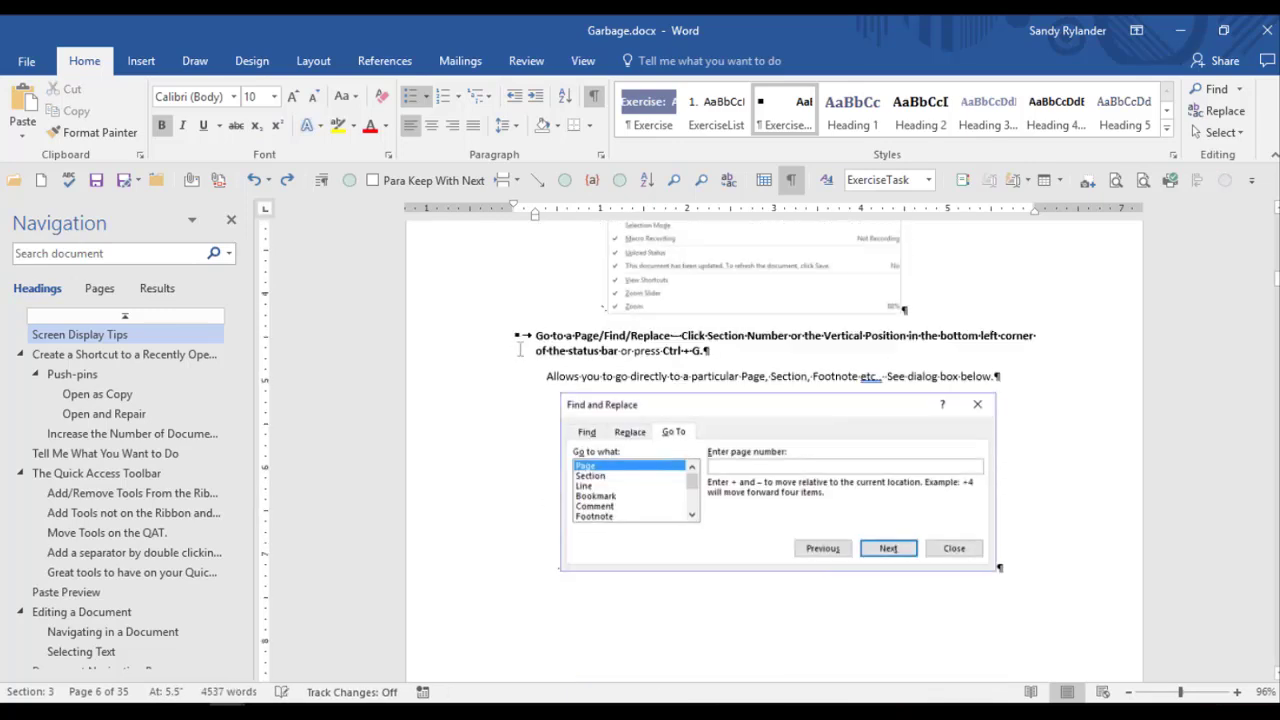
{"action": "left_click", "coordinate": [945, 380], "text": "shift"}
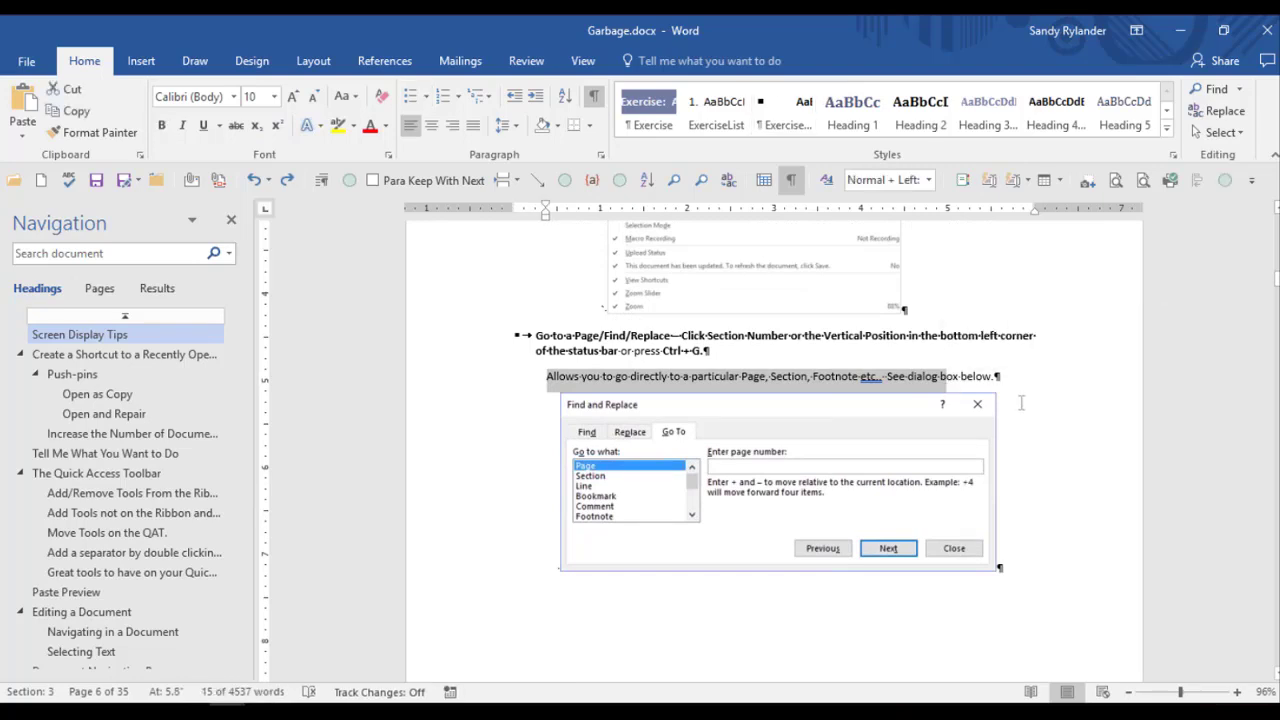
{"action": "left_click", "coordinate": [704, 384]}
{"action": "left_click_drag", "start_coordinate": [548, 377], "coordinate": [1008, 378]}
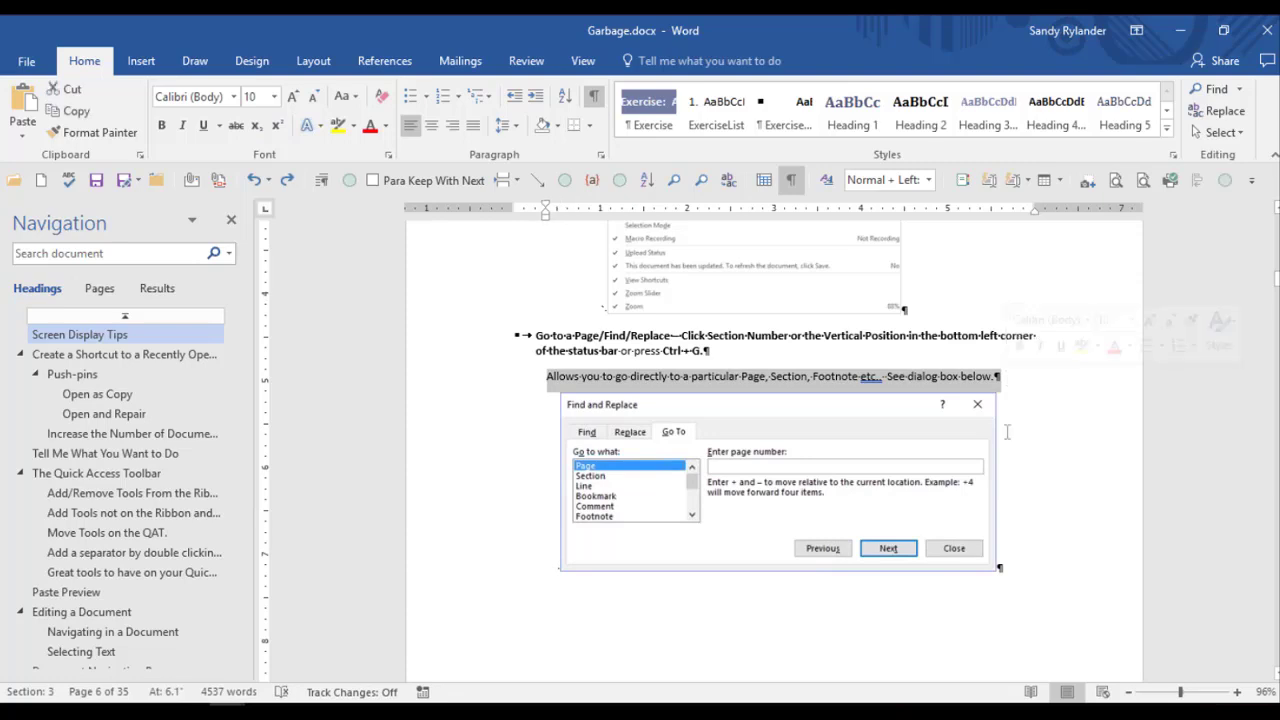
Step: Clear the selection and select the whole "Allows you to go directly" line at once from the page margin
{"action": "left_click", "coordinate": [503, 382]}
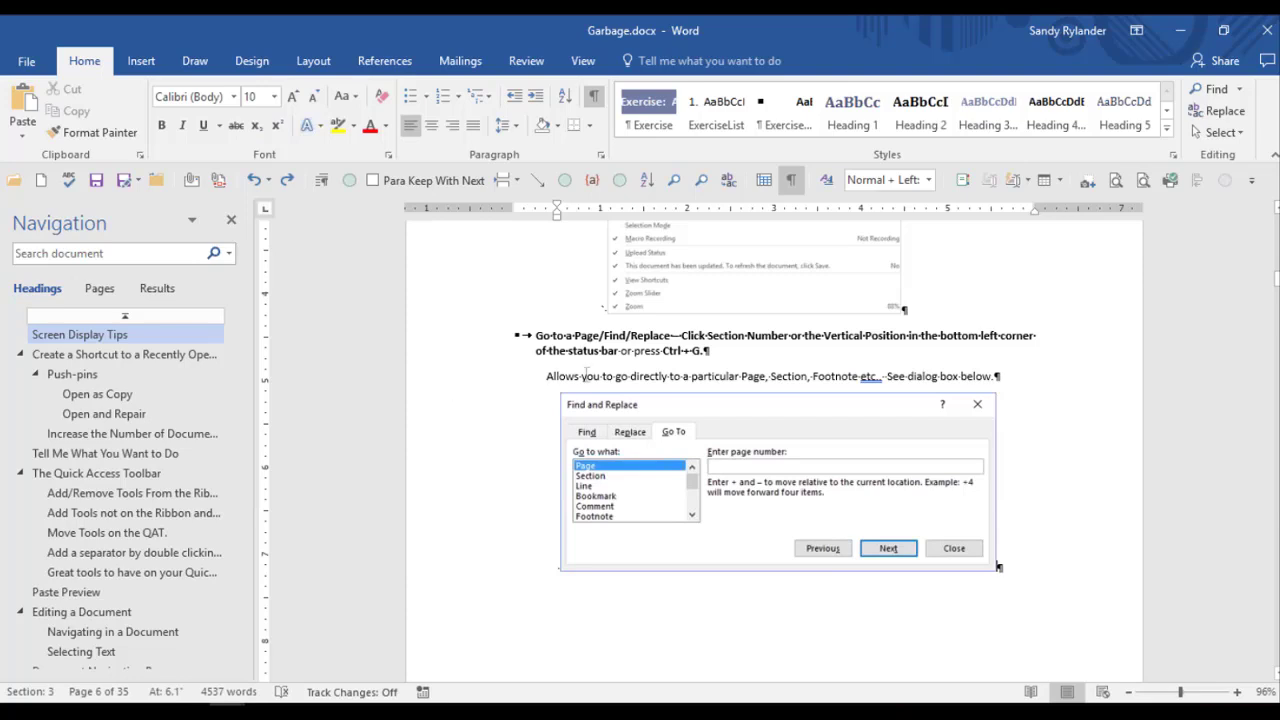
{"action": "left_click", "coordinate": [453, 388]}
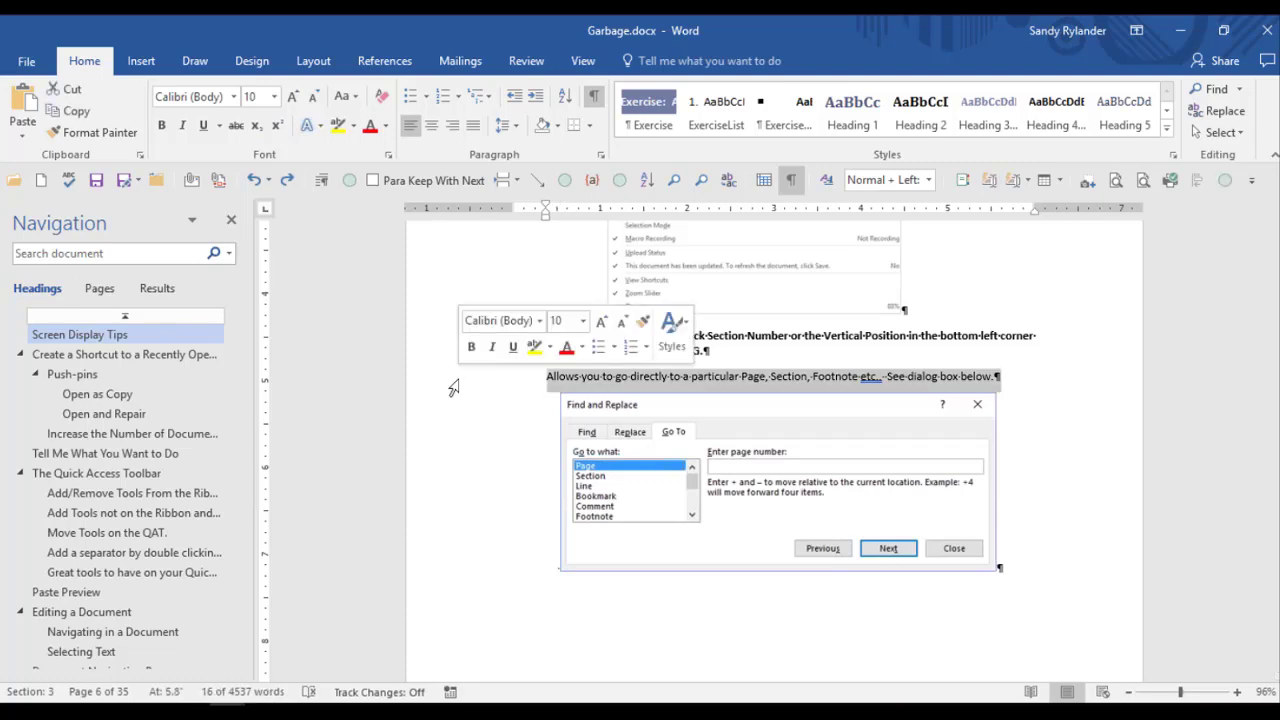
{"action": "scroll", "coordinate": [453, 388], "scroll_direction": "down", "scroll_amount": 5}
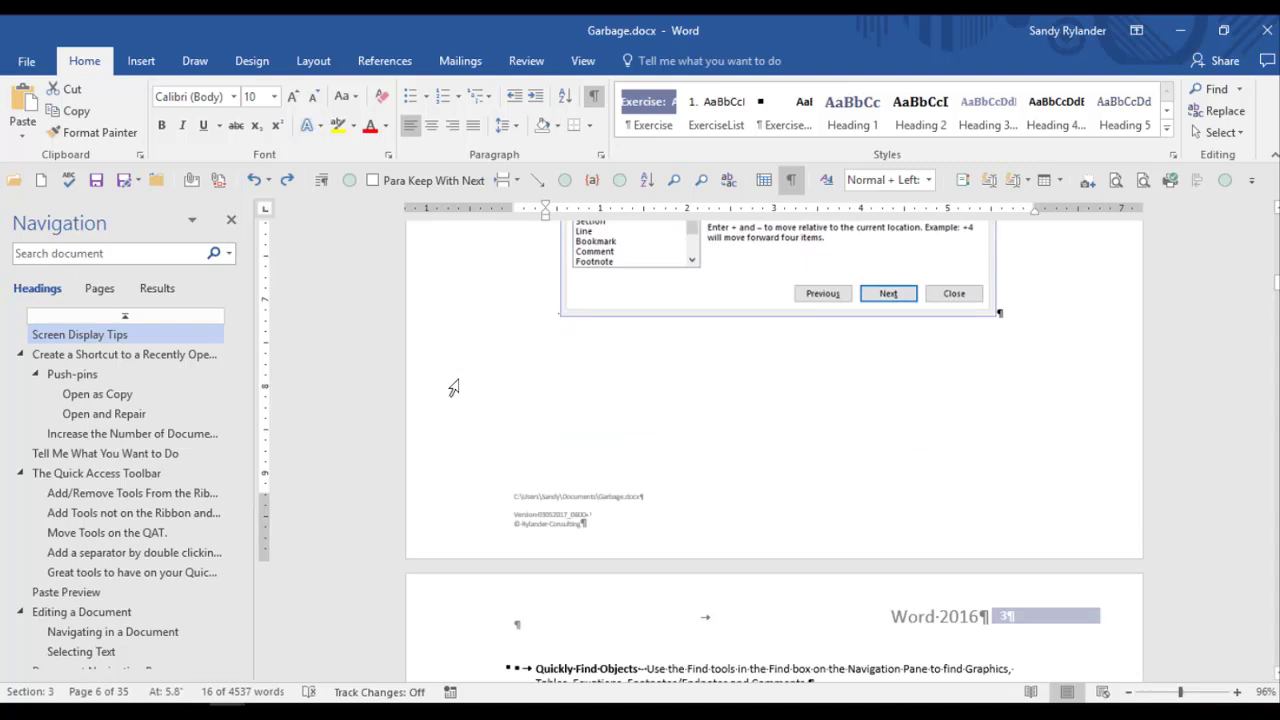
Step: Select the whole paragraph under the "Create a Shortcut to a Recently Opened Document by Pinning" heading on page 8
{"action": "scroll", "coordinate": [453, 388], "scroll_direction": "down", "scroll_amount": 12}
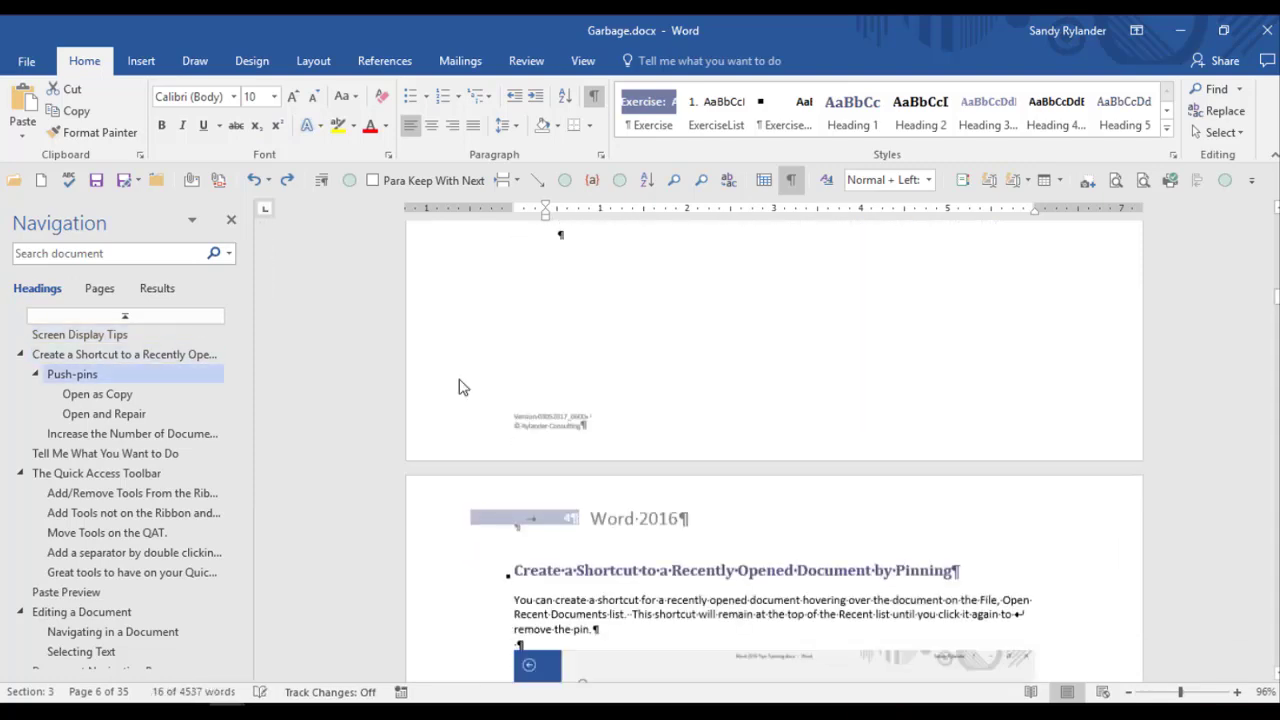
{"action": "scroll", "coordinate": [459, 388], "scroll_direction": "down", "scroll_amount": 6}
{"action": "double_click", "coordinate": [439, 323]}
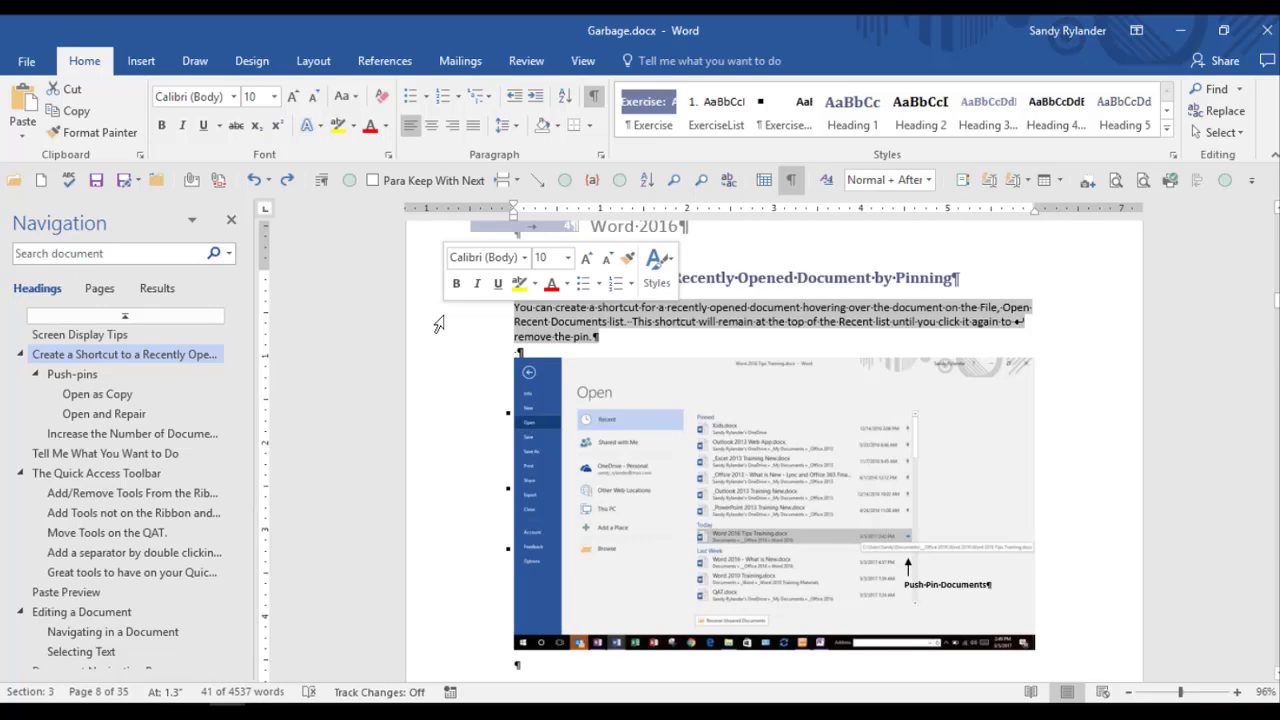
Step: Select the entire document from the page margin, and clear the selection
{"action": "triple_click", "coordinate": [439, 323]}
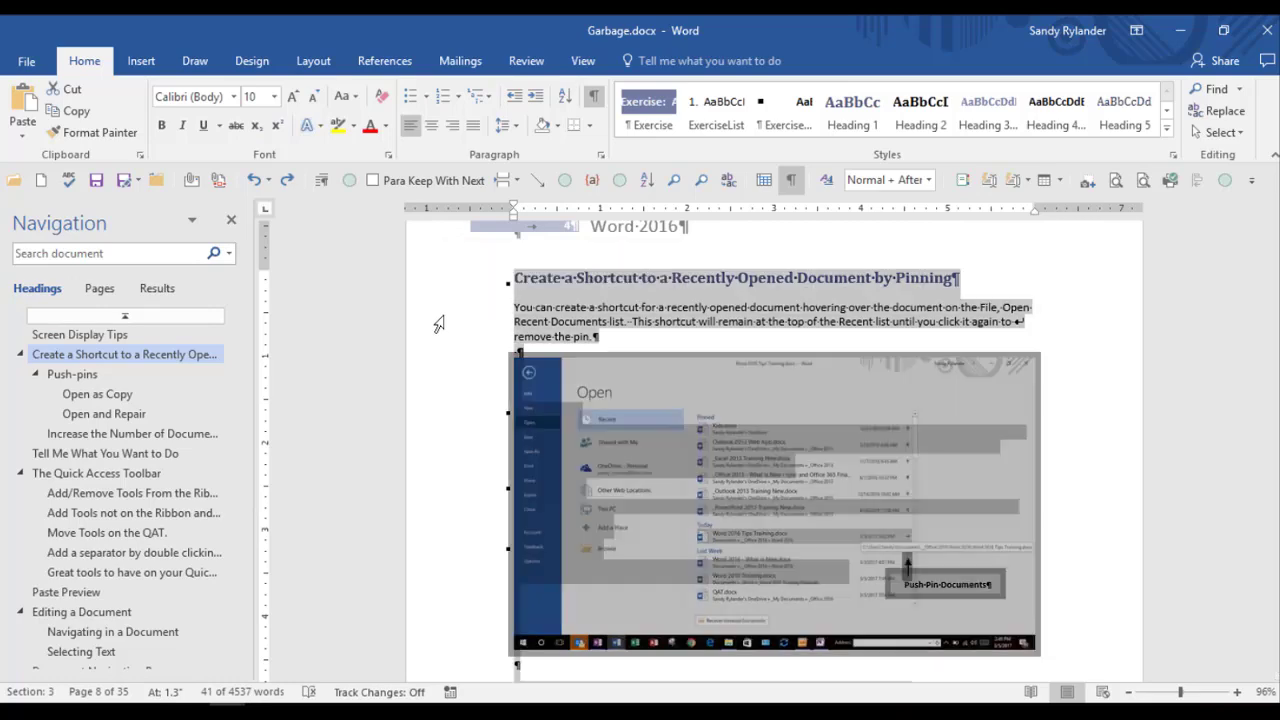
{"action": "left_click", "coordinate": [442, 328]}
{"action": "triple_click", "coordinate": [448, 337]}
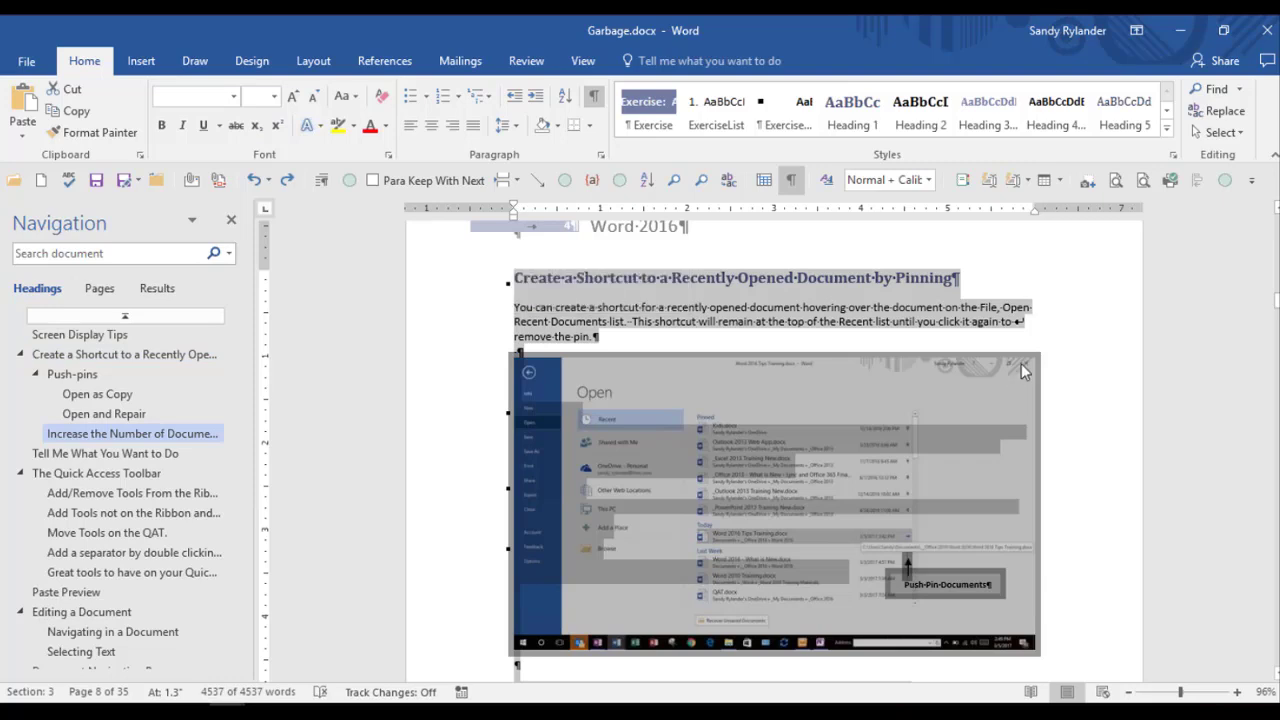
{"action": "left_click", "coordinate": [938, 322]}
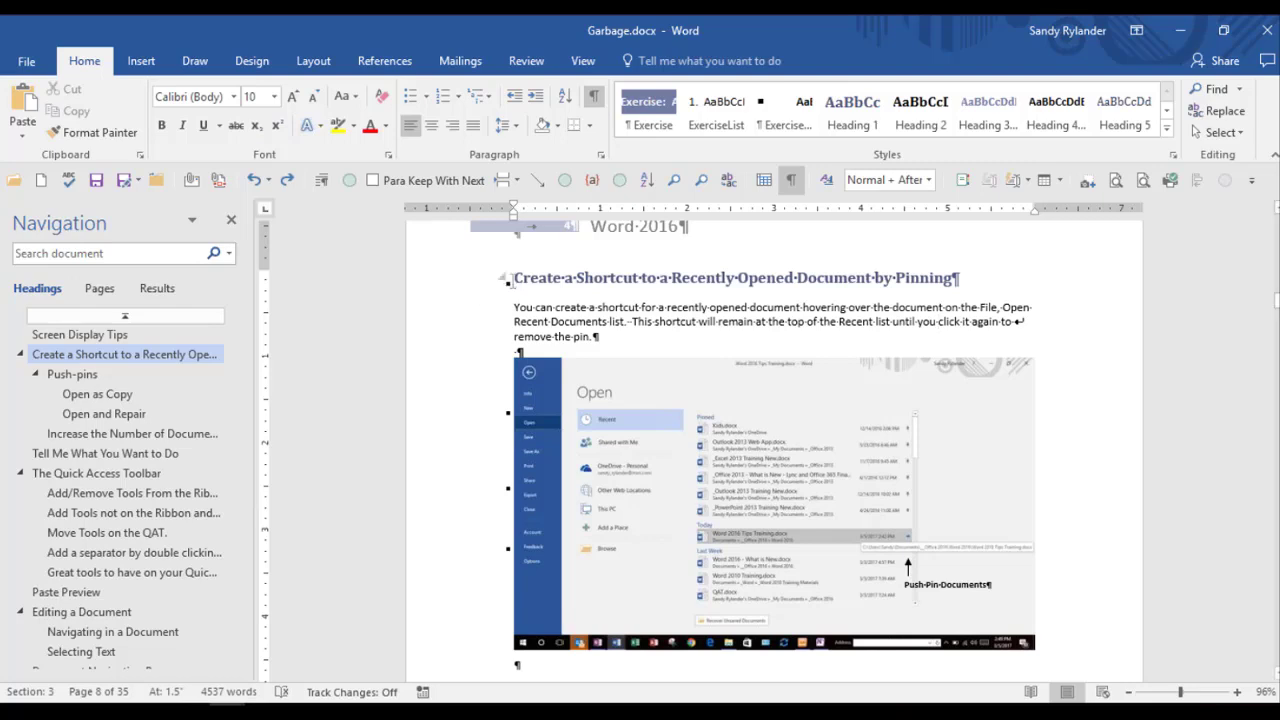
Step: Select the word "Create" in the page 8 heading, and reselect the heading as a whole line before deselecting it
{"action": "left_click_drag", "start_coordinate": [512, 280], "coordinate": [566, 282]}
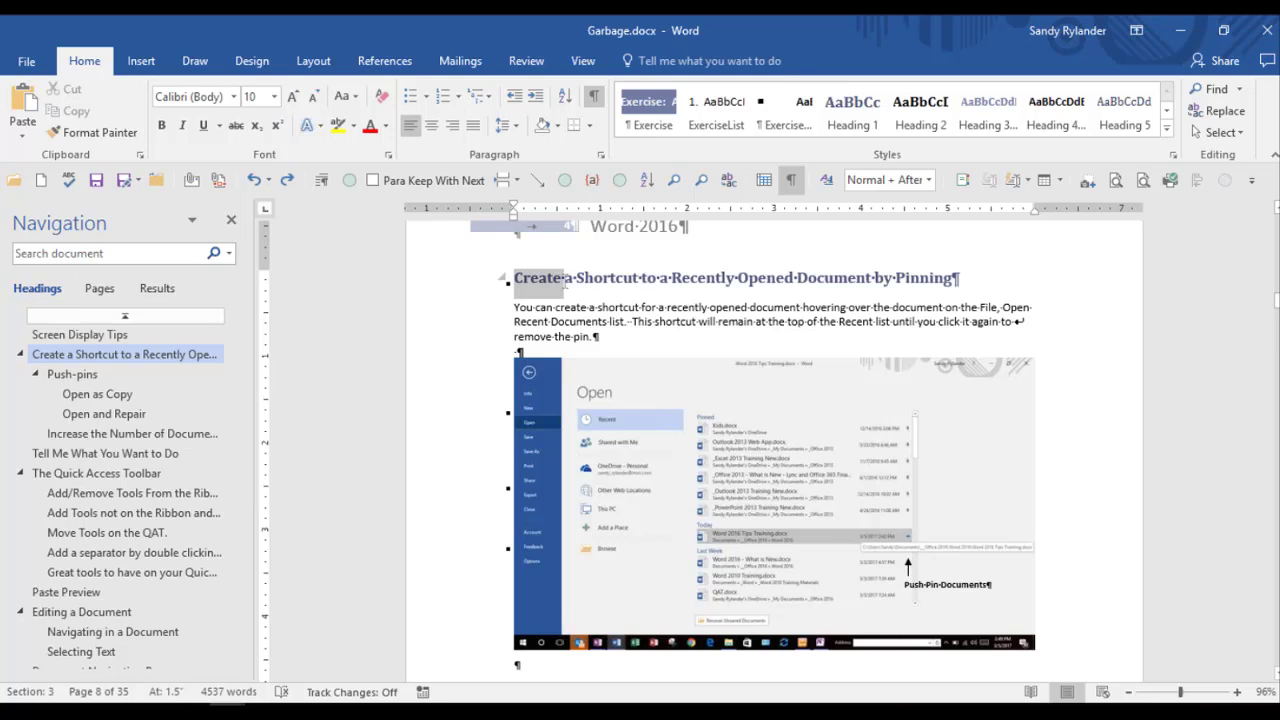
{"action": "left_click", "coordinate": [566, 283]}
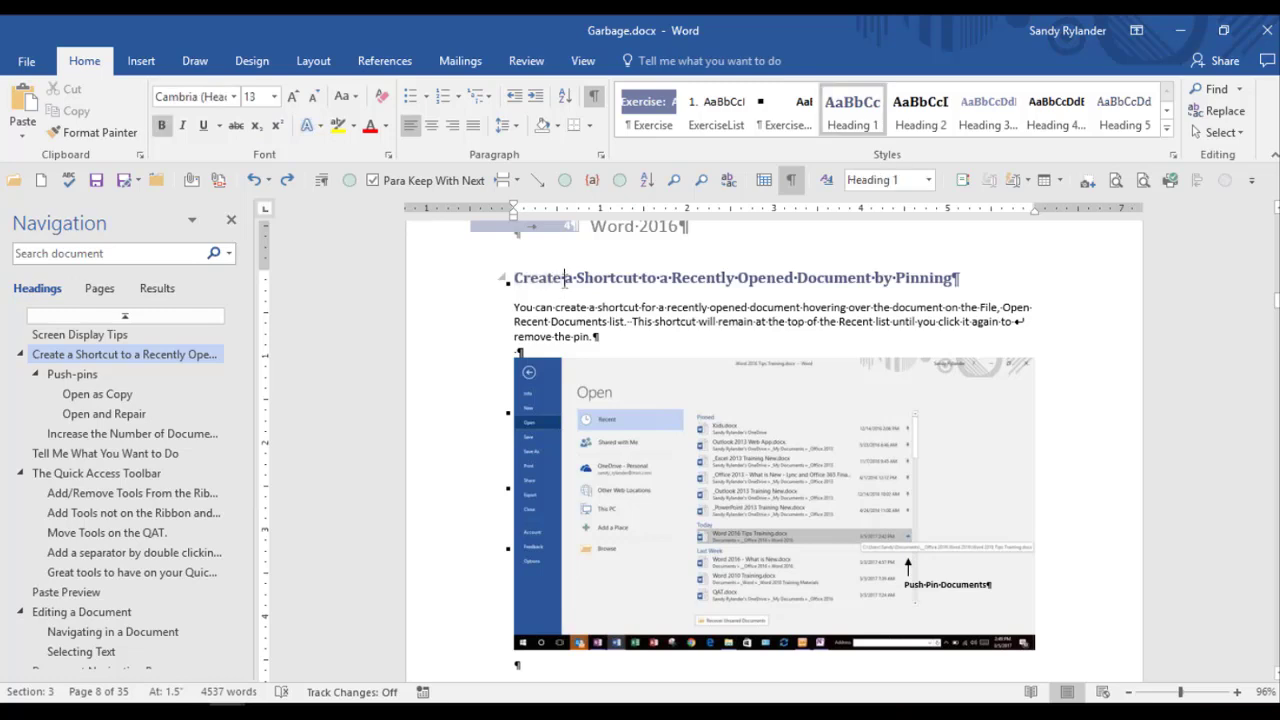
{"action": "left_click", "coordinate": [481, 290]}
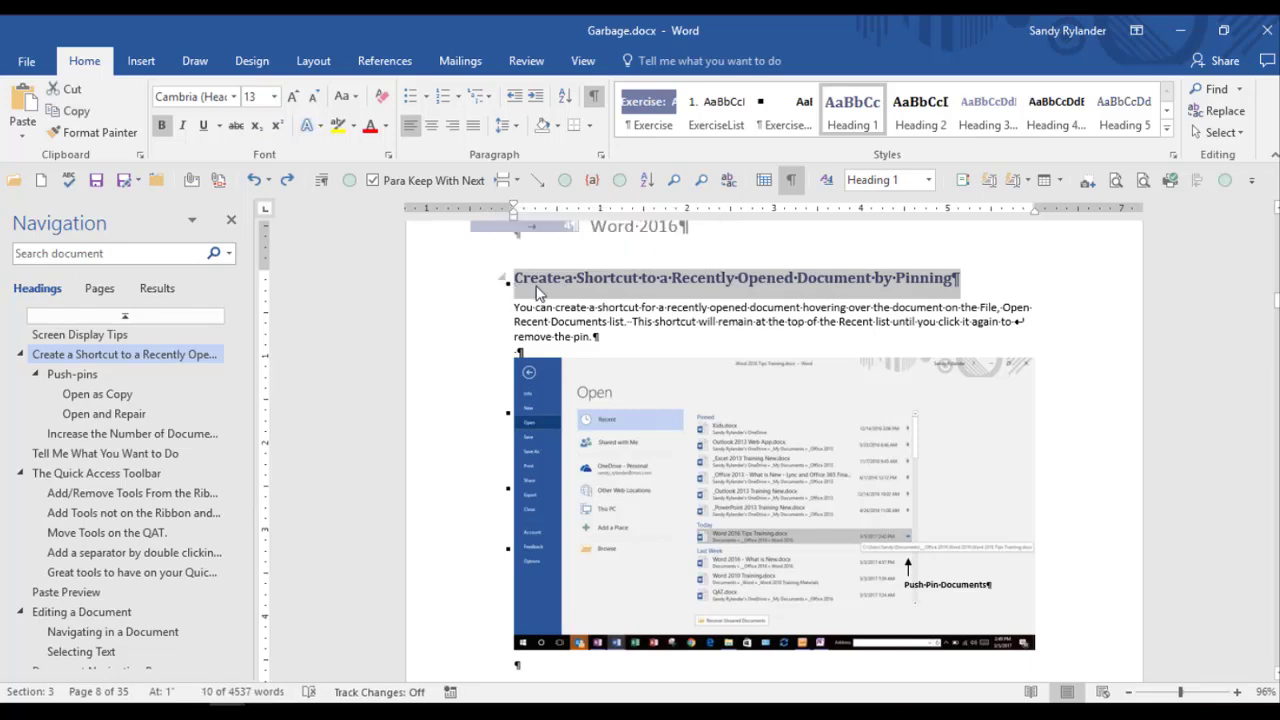
{"action": "left_click", "coordinate": [537, 289]}
Step: Select the separate passages "Create a Shortcut", "Recently Opened", "will remain at the top" and "Recent list until" together, and colour them red
{"action": "double_click", "coordinate": [530, 279]}
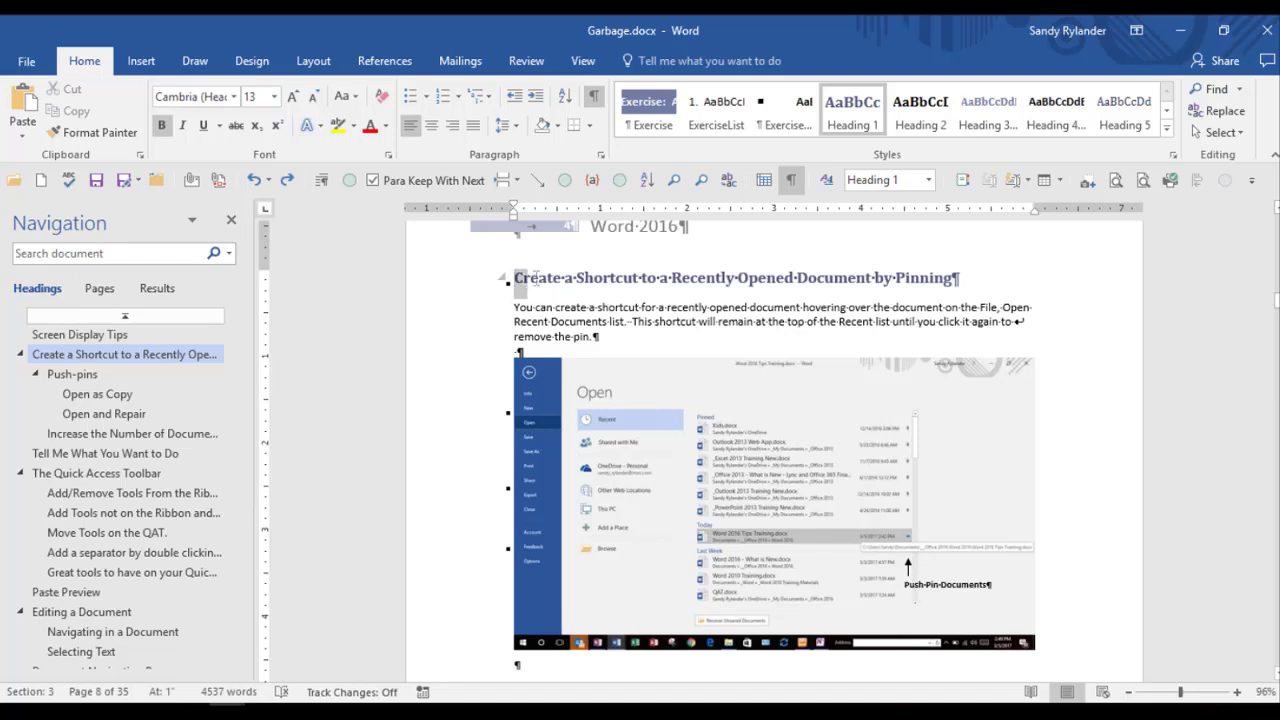
{"action": "key", "text": "ctrl+shift+Right"}
{"action": "key", "text": "ctrl+shift+Right"}
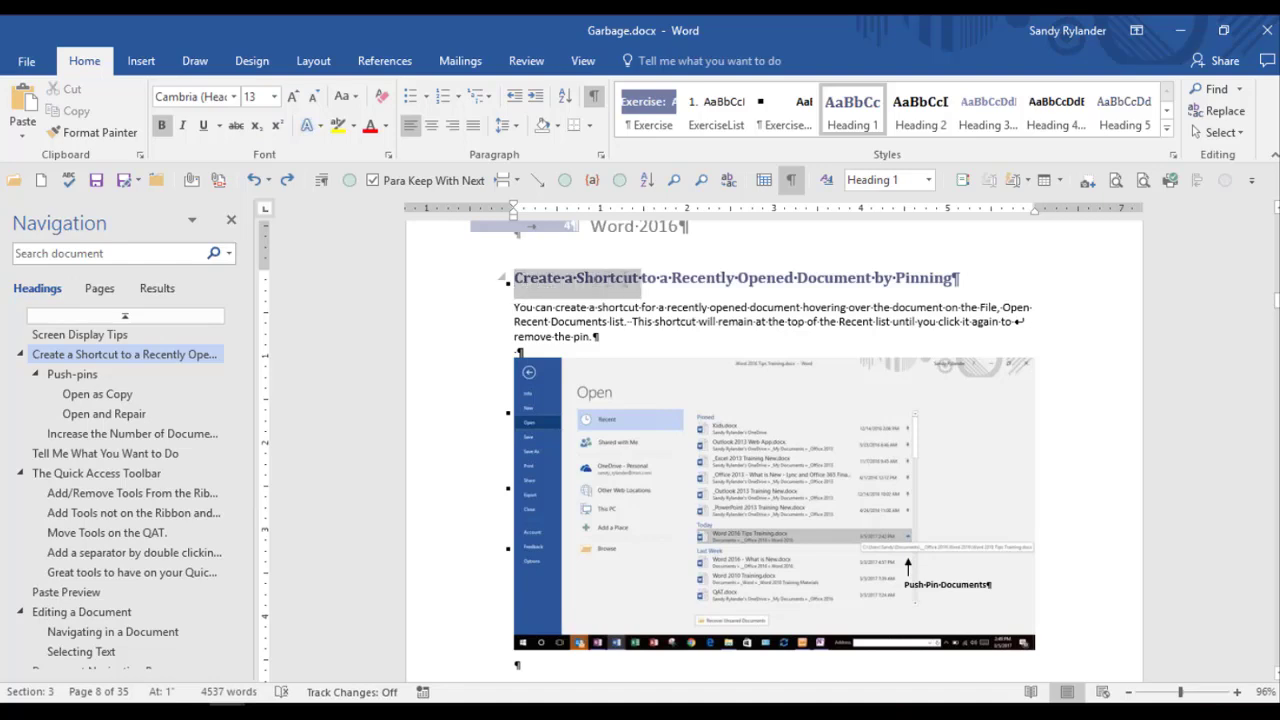
{"action": "left_click", "coordinate": [630, 287], "text": "shift"}
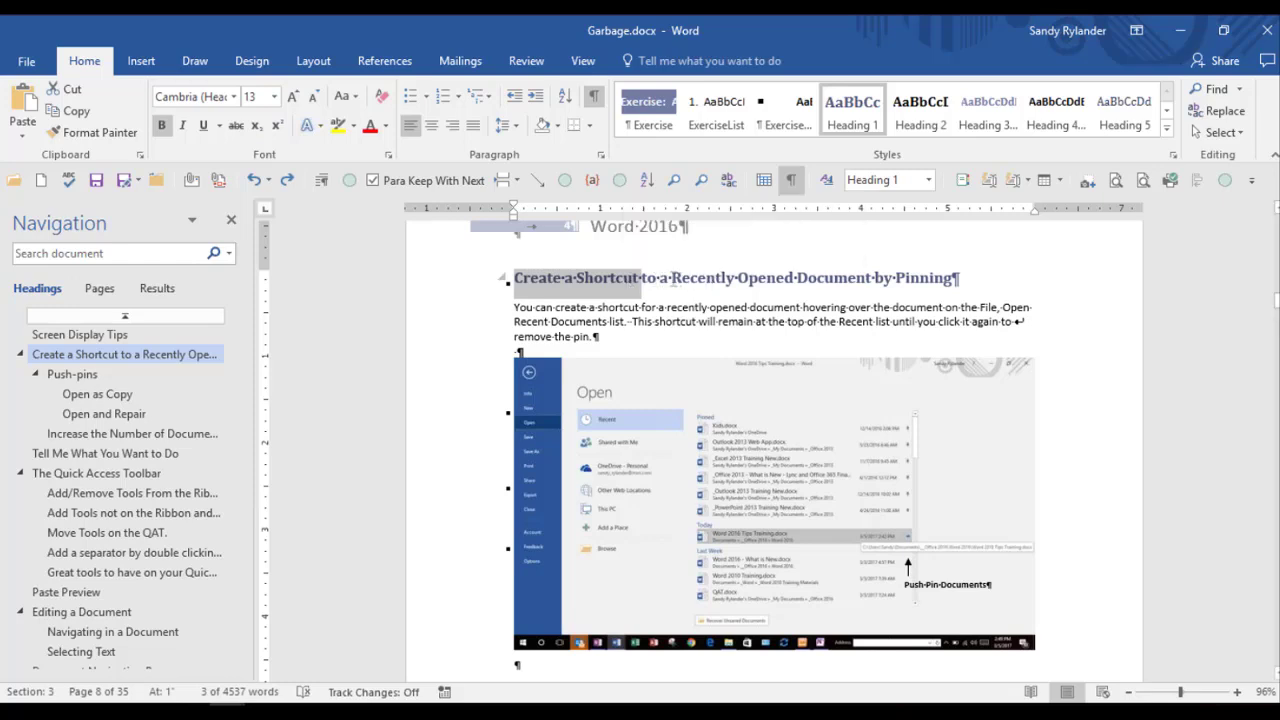
{"action": "left_click_drag", "start_coordinate": [672, 282], "coordinate": [802, 284]}
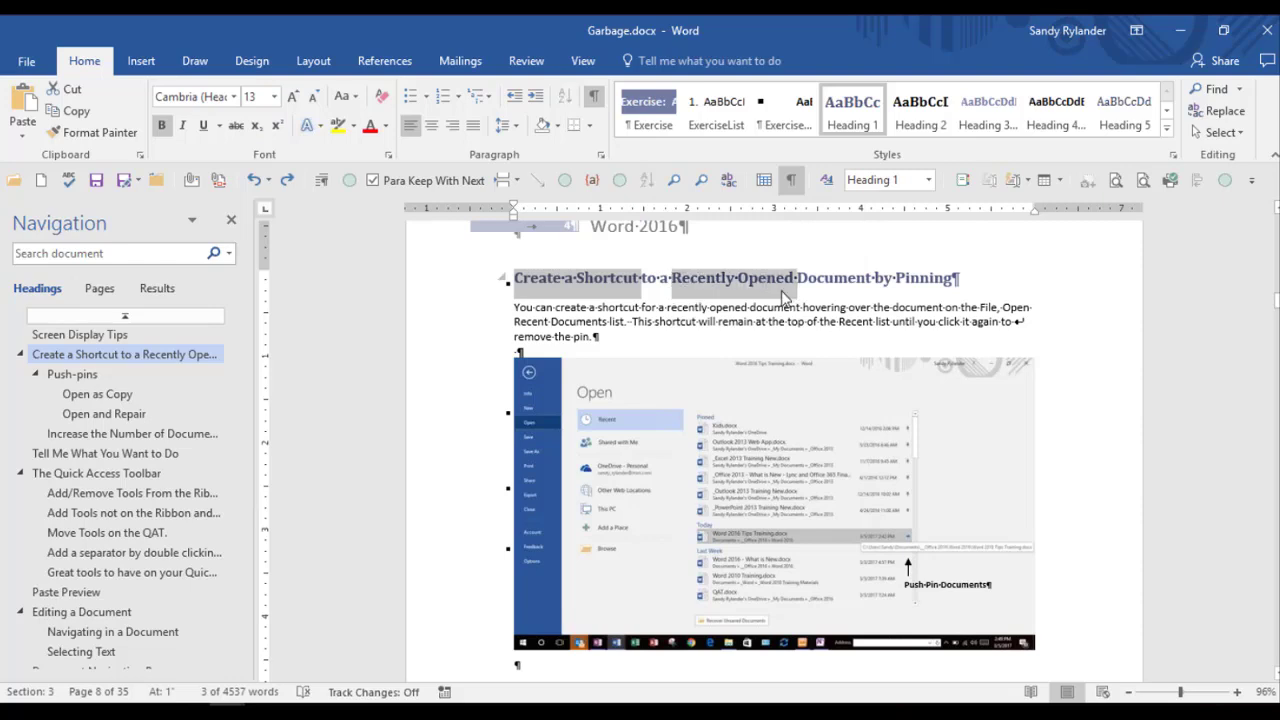
{"action": "left_click_drag", "start_coordinate": [699, 323], "coordinate": [918, 326]}
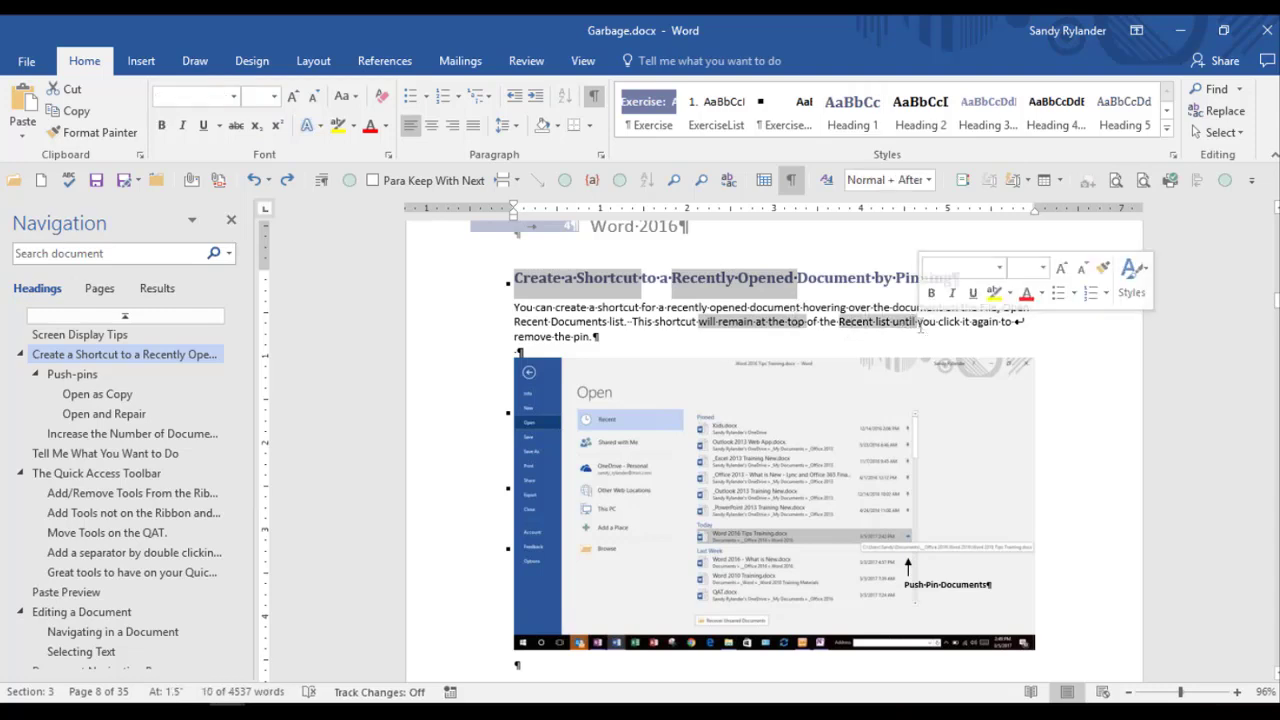
{"action": "left_click", "coordinate": [378, 136]}
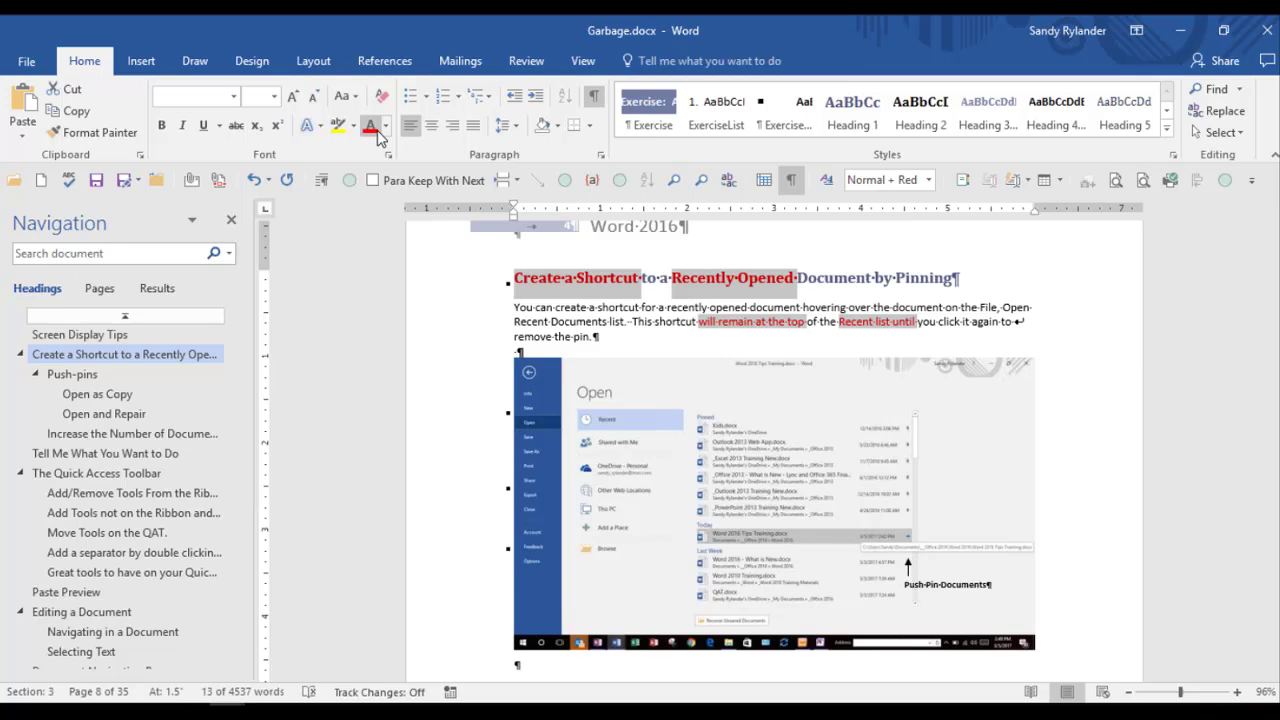
Step: Extend a selection line by line from the start of the "Create a Shortcut" heading down through the following content
{"action": "left_click", "coordinate": [518, 285]}
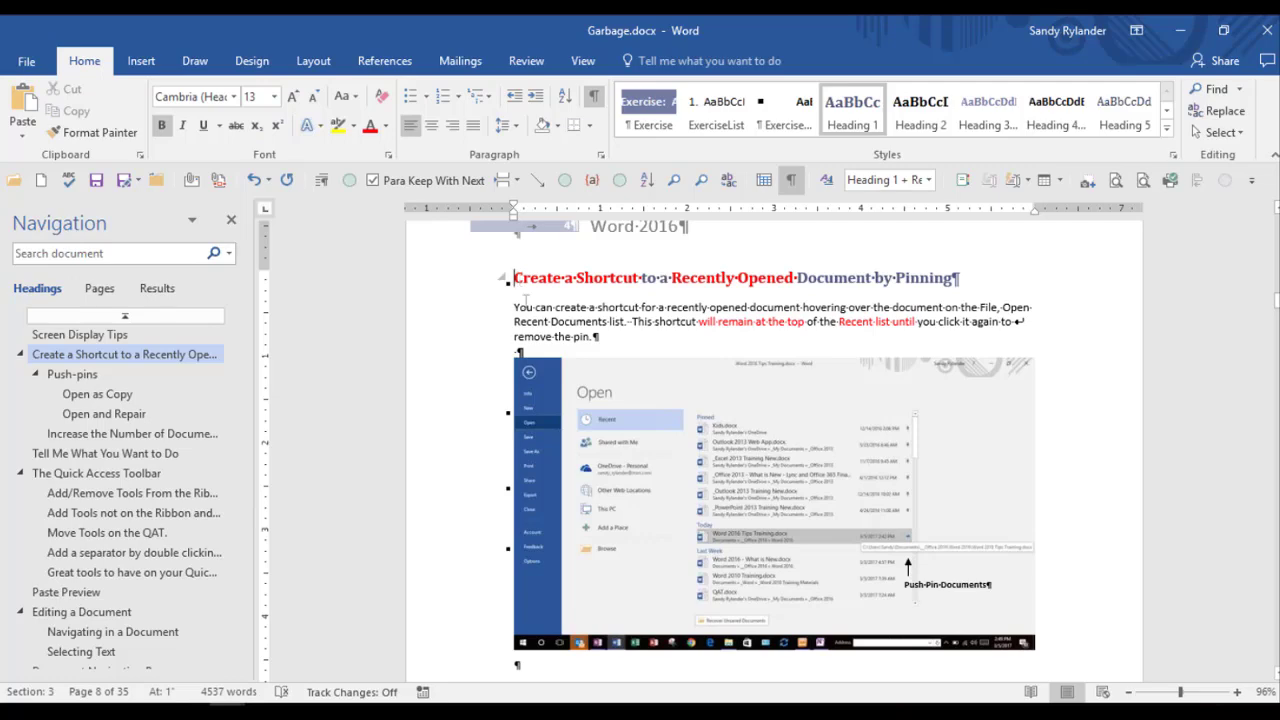
{"action": "key", "text": "shift+Down"}
{"action": "key", "text": "shift+Down"}
{"action": "key", "text": "shift+Down"}
{"action": "key", "text": "shift+Down"}
{"action": "key", "text": "shift+Down"}
{"action": "key", "text": "shift+Down"}
{"action": "key", "text": "shift+Down"}
{"action": "key", "text": "shift+Down"}
{"action": "key", "text": "shift+Down"}
{"action": "key", "text": "shift+Down"}
{"action": "key", "text": "shift+Down"}
{"action": "key", "text": "shift+Down"}
{"action": "key", "text": "shift+Down"}
{"action": "key", "text": "shift+Down"}
{"action": "key", "text": "shift+Down"}
{"action": "key", "text": "shift+Down"}
{"action": "key", "text": "shift+Down"}
{"action": "key", "text": "shift+Down"}
{"action": "key", "text": "shift+Down"}
{"action": "key", "text": "shift+Down"}
{"action": "key", "text": "shift+Down"}
{"action": "key", "text": "shift+Down"}
{"action": "key", "text": "shift+Down"}
{"action": "key", "text": "shift+Down"}
{"action": "key", "text": "shift+Down"}
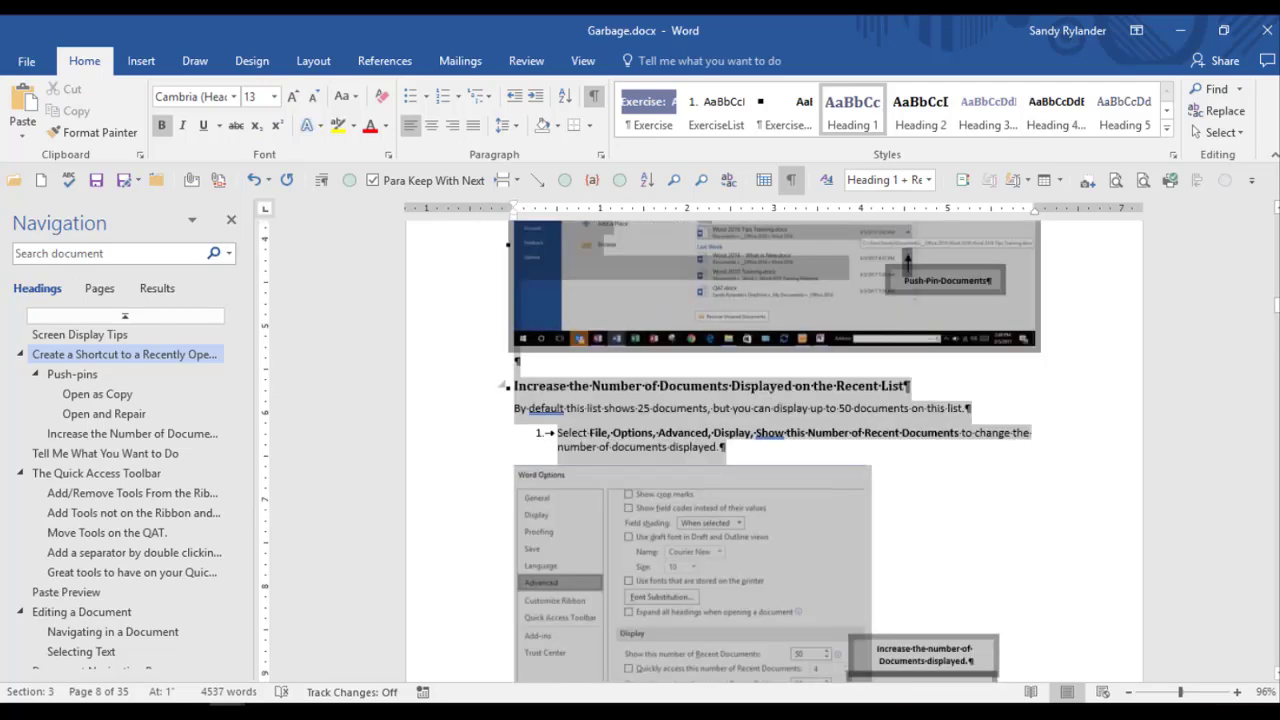
{"action": "key", "text": "shift+Down"}
{"action": "key", "text": "shift+Down"}
{"action": "key", "text": "shift+Down"}
{"action": "key", "text": "shift+Down"}
{"action": "key", "text": "shift+Down"}
{"action": "key", "text": "shift+Down"}
{"action": "key", "text": "shift+Down"}
{"action": "key", "text": "shift+Down"}
{"action": "key", "text": "shift+Down"}
{"action": "key", "text": "shift+Down"}
{"action": "key", "text": "shift+Down"}
{"action": "key", "text": "shift+Down"}
{"action": "key", "text": "shift+Down"}
{"action": "key", "text": "shift+Down"}
{"action": "key", "text": "shift+Down"}
{"action": "key", "text": "shift+Down"}
{"action": "key", "text": "shift+Down"}
{"action": "key", "text": "shift+Down"}
{"action": "key", "text": "shift+Down"}
{"action": "key", "text": "shift+Down"}
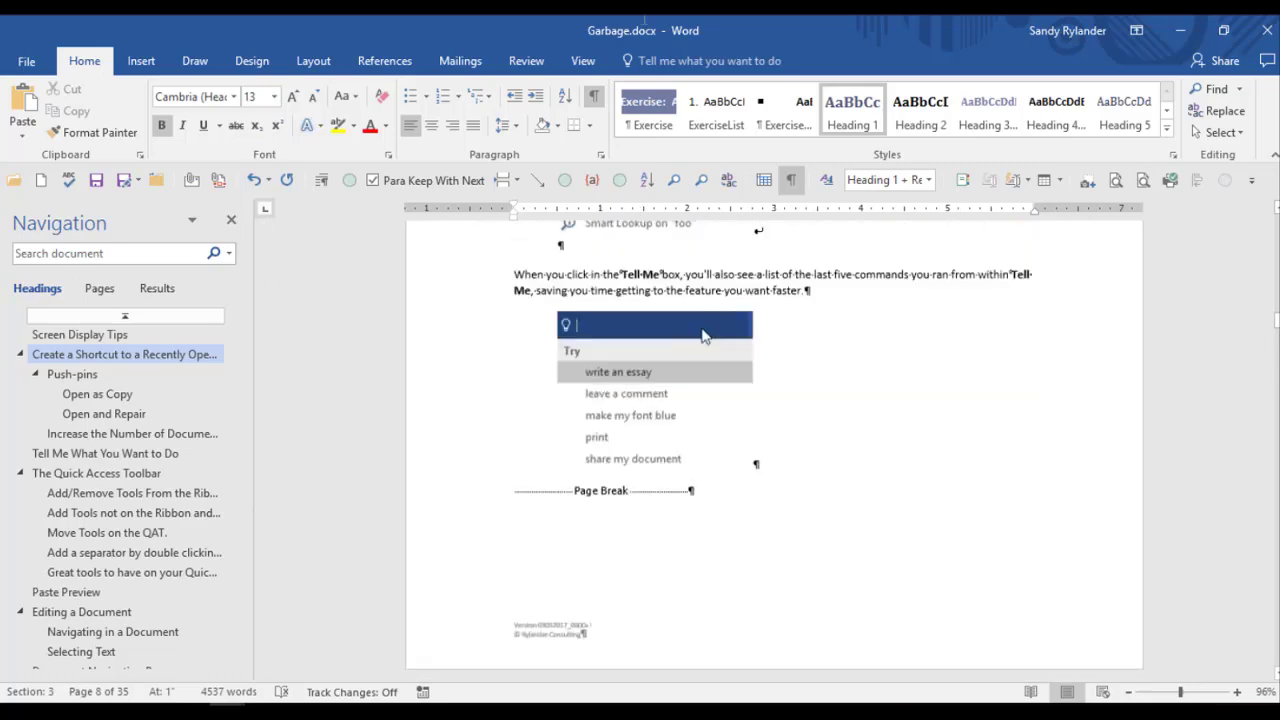
{"action": "left_click_drag", "start_coordinate": [645, 650], "coordinate": [655, 696]}
Step: Select everything from the start of the "Quickly Find Objects" bullet on page 7 through "remove the pin." on page 8, and release the selection
{"action": "scroll", "coordinate": [760, 600], "scroll_direction": "up", "scroll_amount": 6}
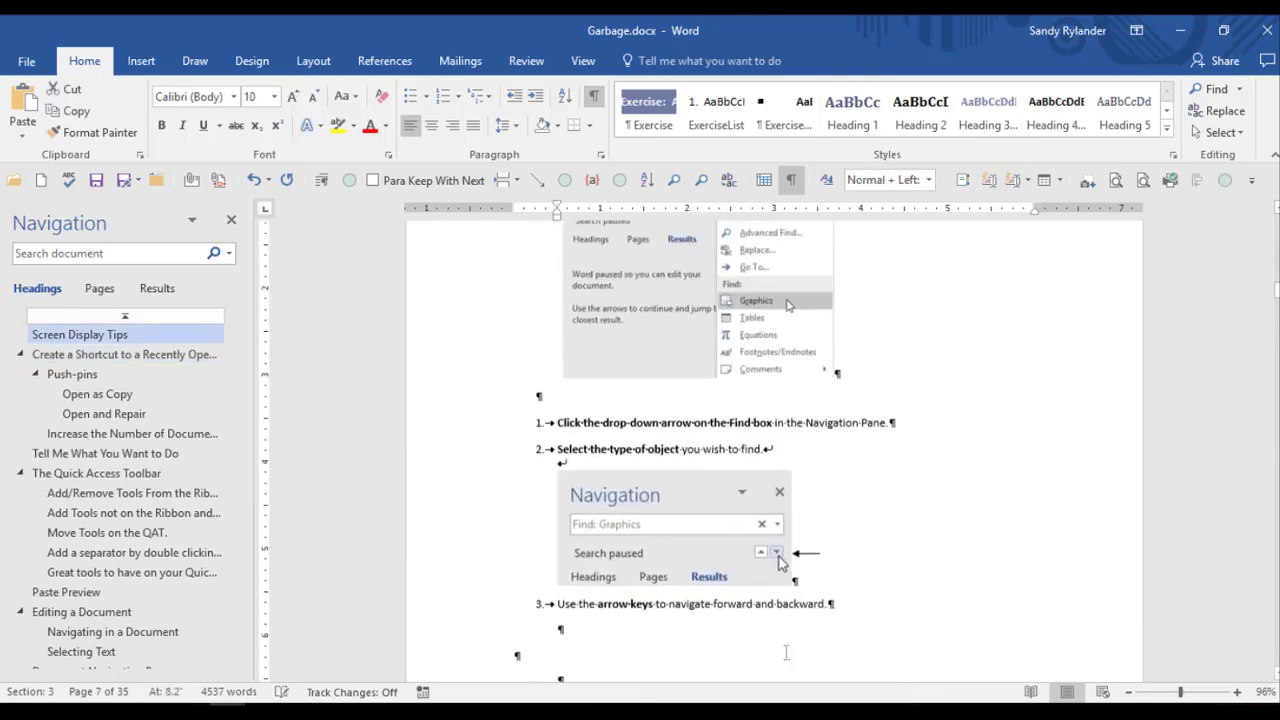
{"action": "left_click", "coordinate": [492, 528]}
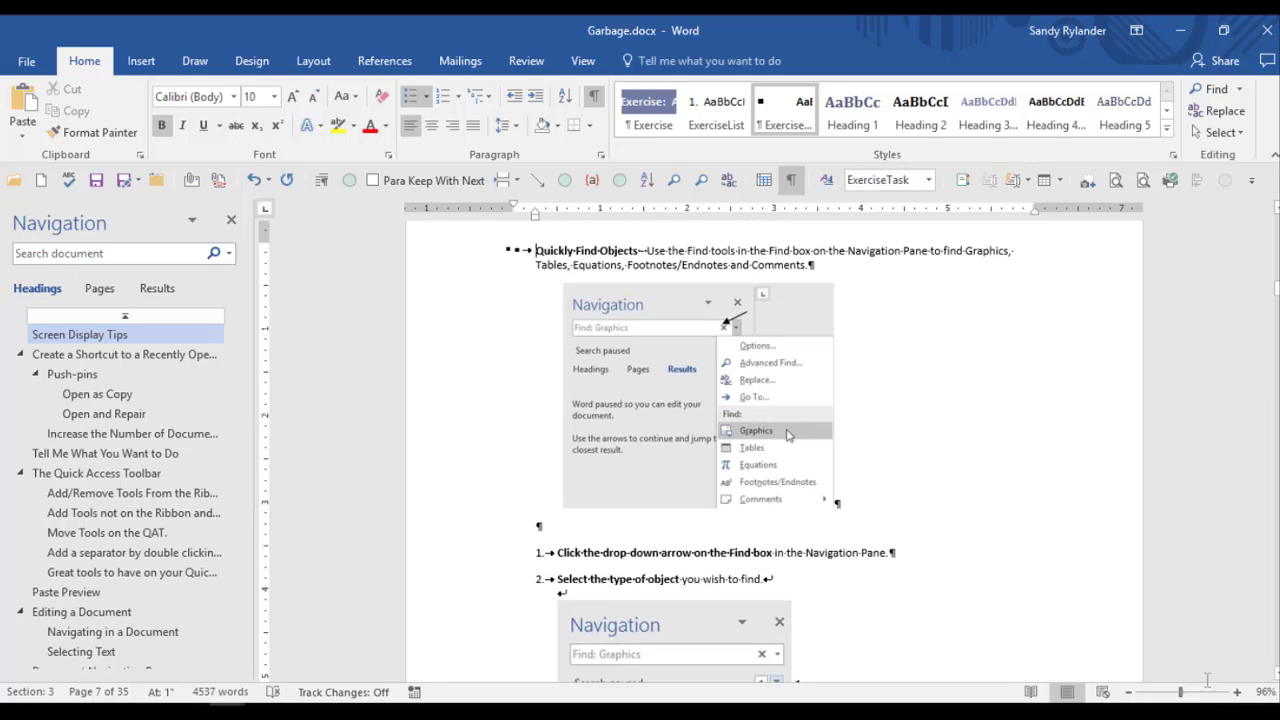
{"action": "scroll", "coordinate": [760, 450], "scroll_direction": "down", "scroll_amount": 4}
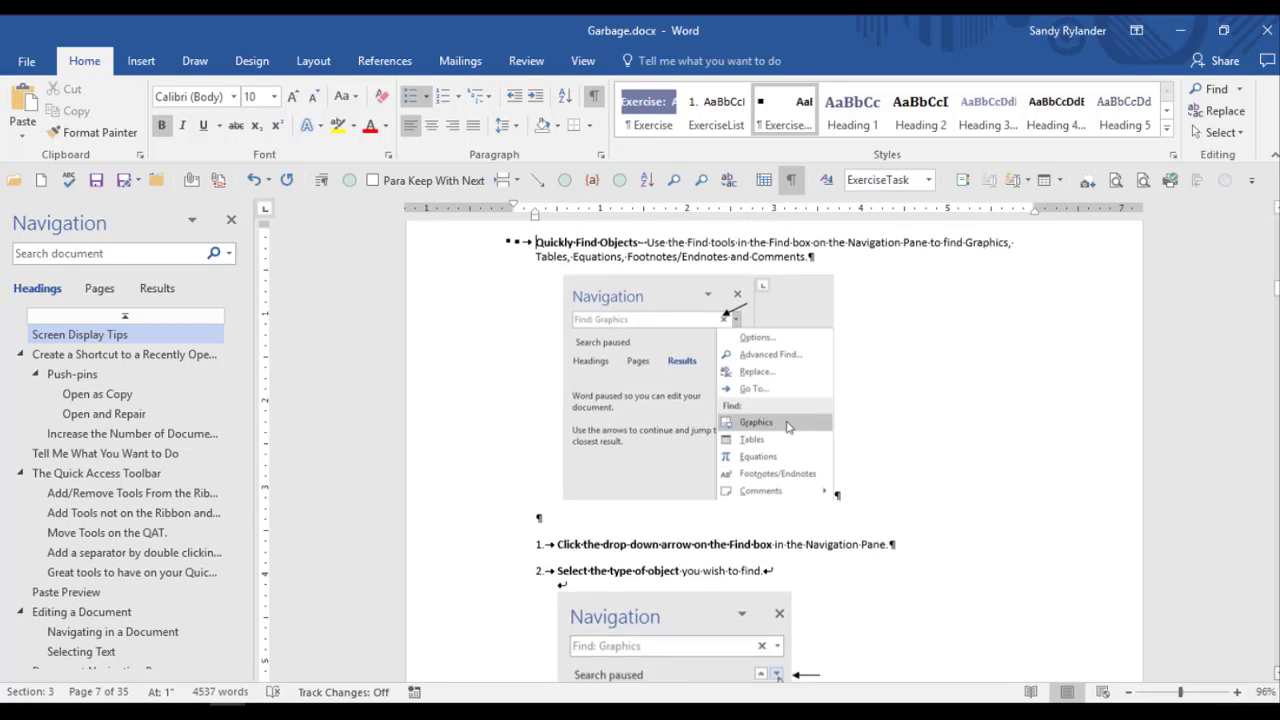
{"action": "scroll", "coordinate": [780, 476], "scroll_direction": "down", "scroll_amount": 8}
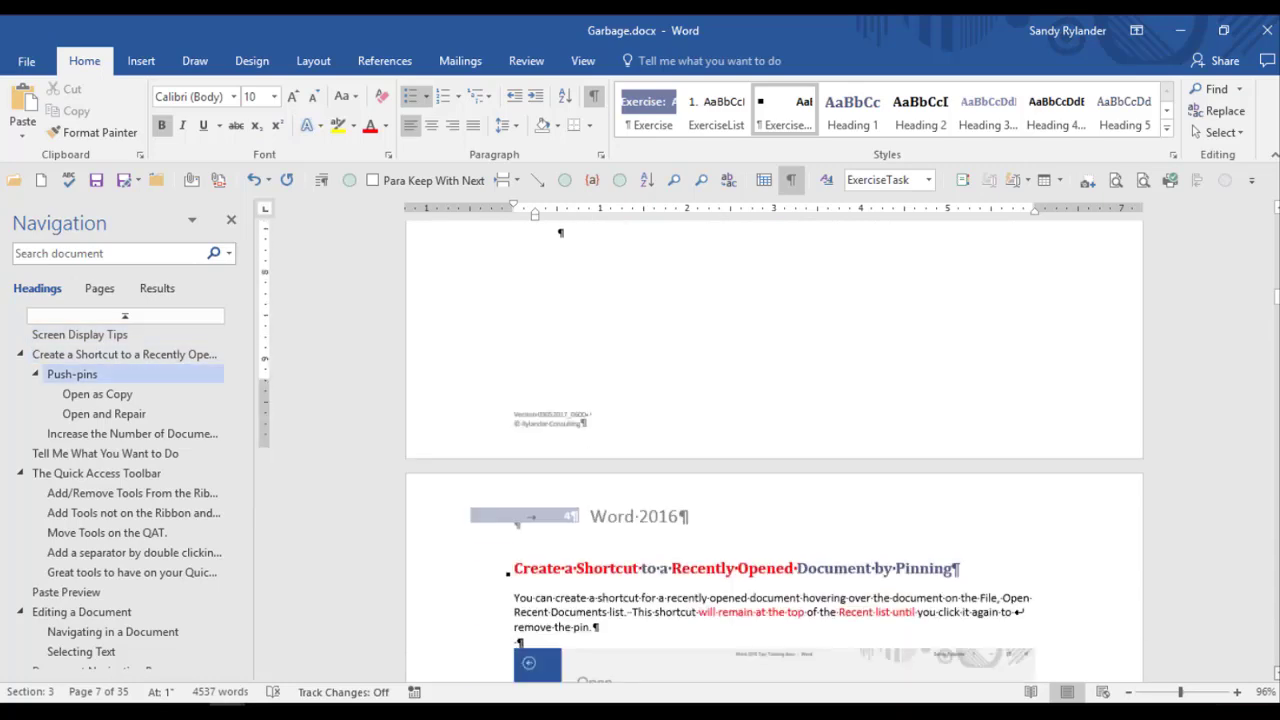
{"action": "scroll", "coordinate": [629, 541], "scroll_direction": "down", "scroll_amount": 2}
{"action": "left_click_drag", "start_coordinate": [514, 479], "coordinate": [629, 541]}
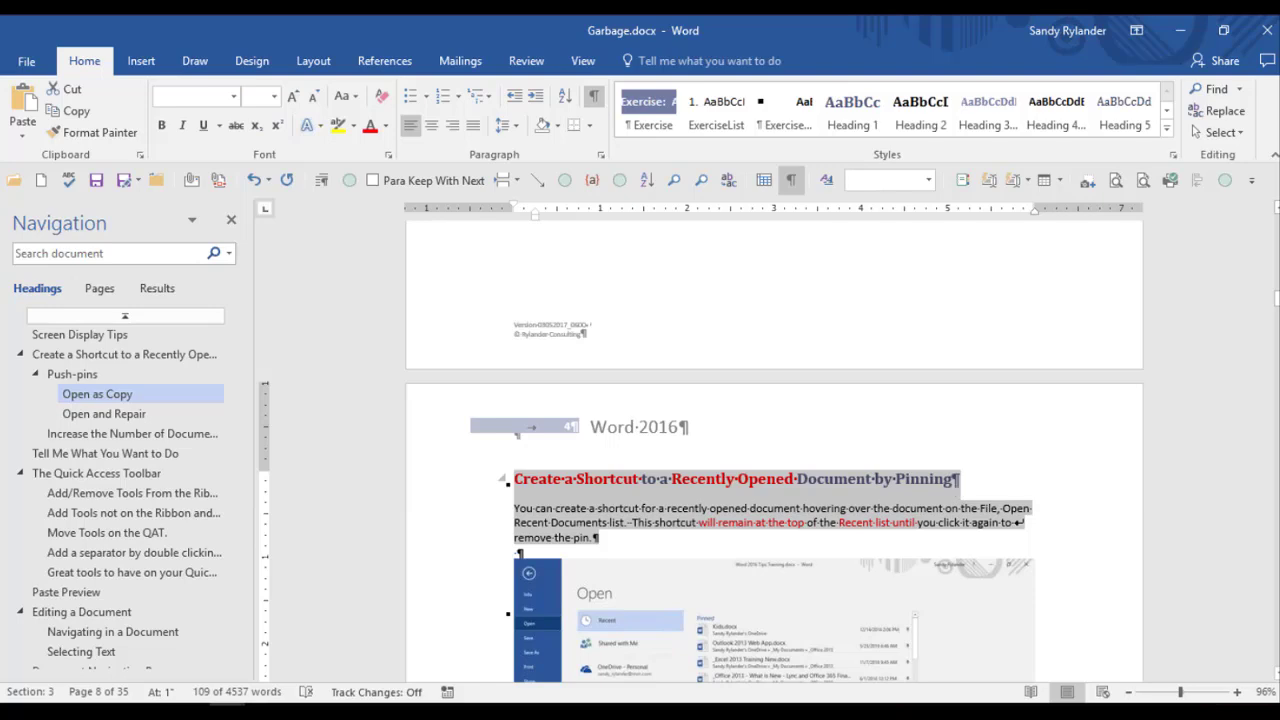
{"action": "left_click_drag", "start_coordinate": [503, 479], "coordinate": [675, 540]}
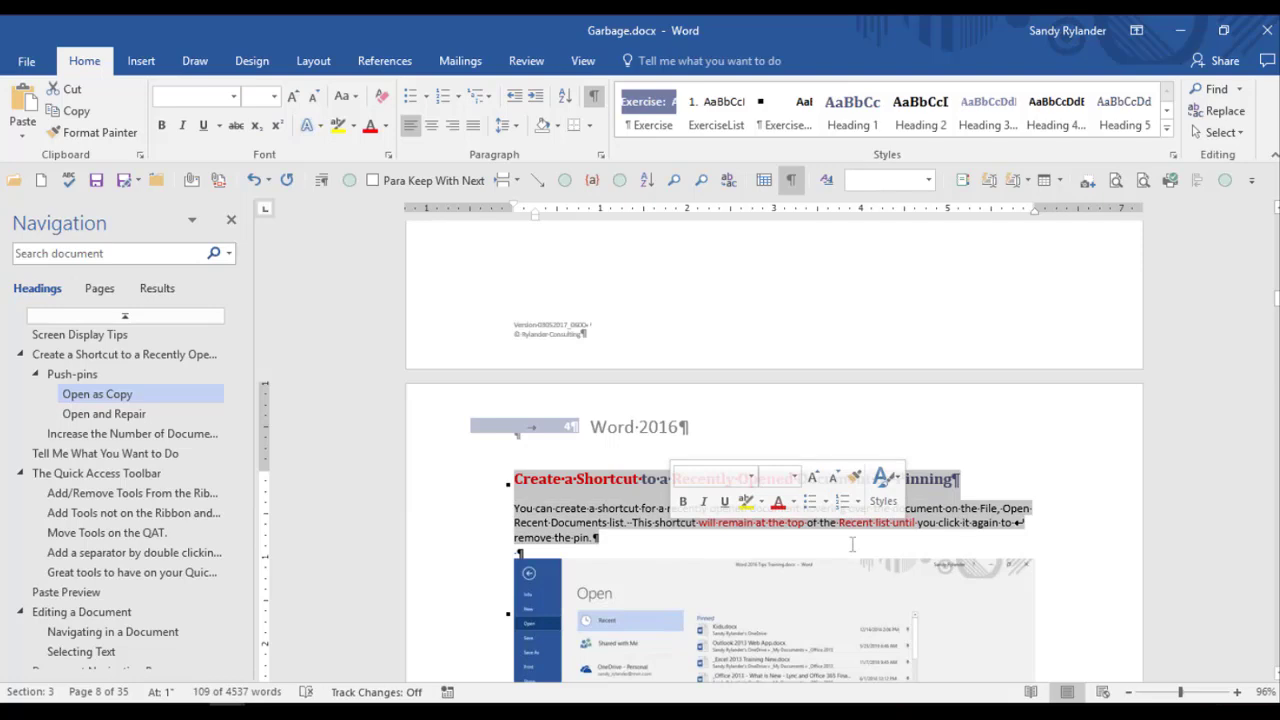
{"action": "left_click", "coordinate": [896, 615]}
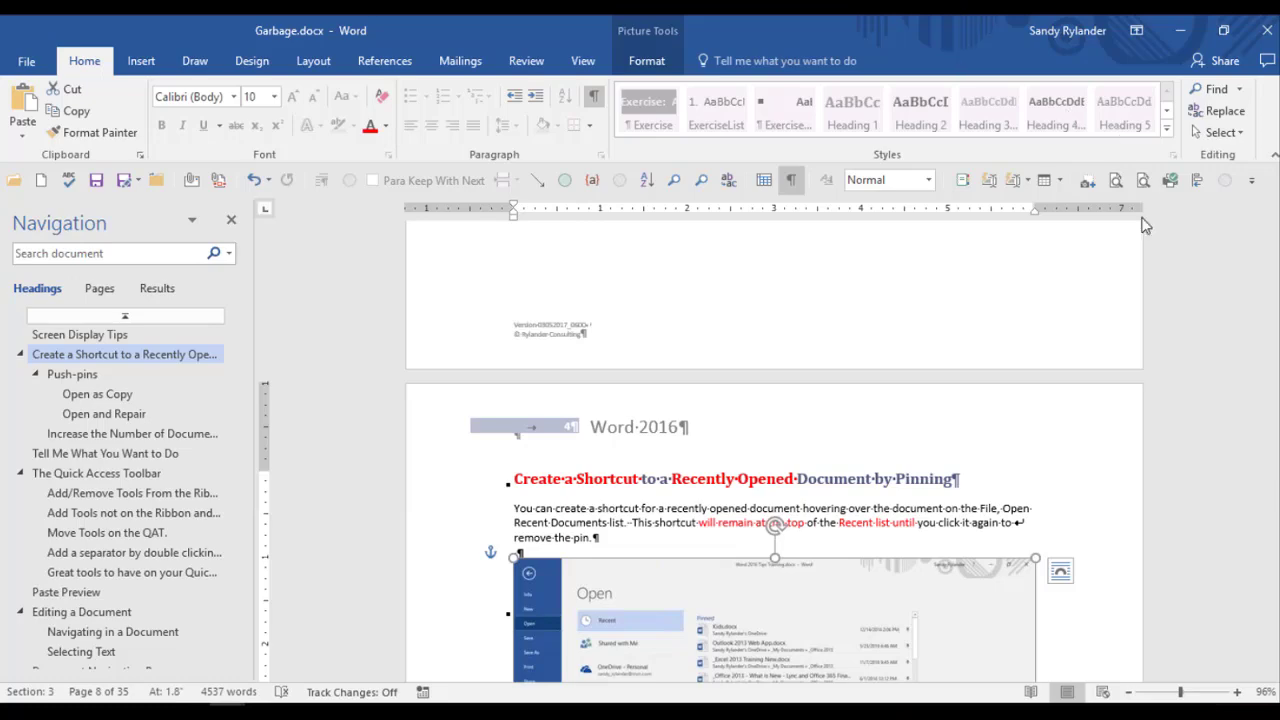
Step: Go to the document's Table of Contents and follow its "Screen Display Tips" link
{"action": "scroll", "coordinate": [1277, 360], "scroll_direction": "down", "scroll_amount": 5}
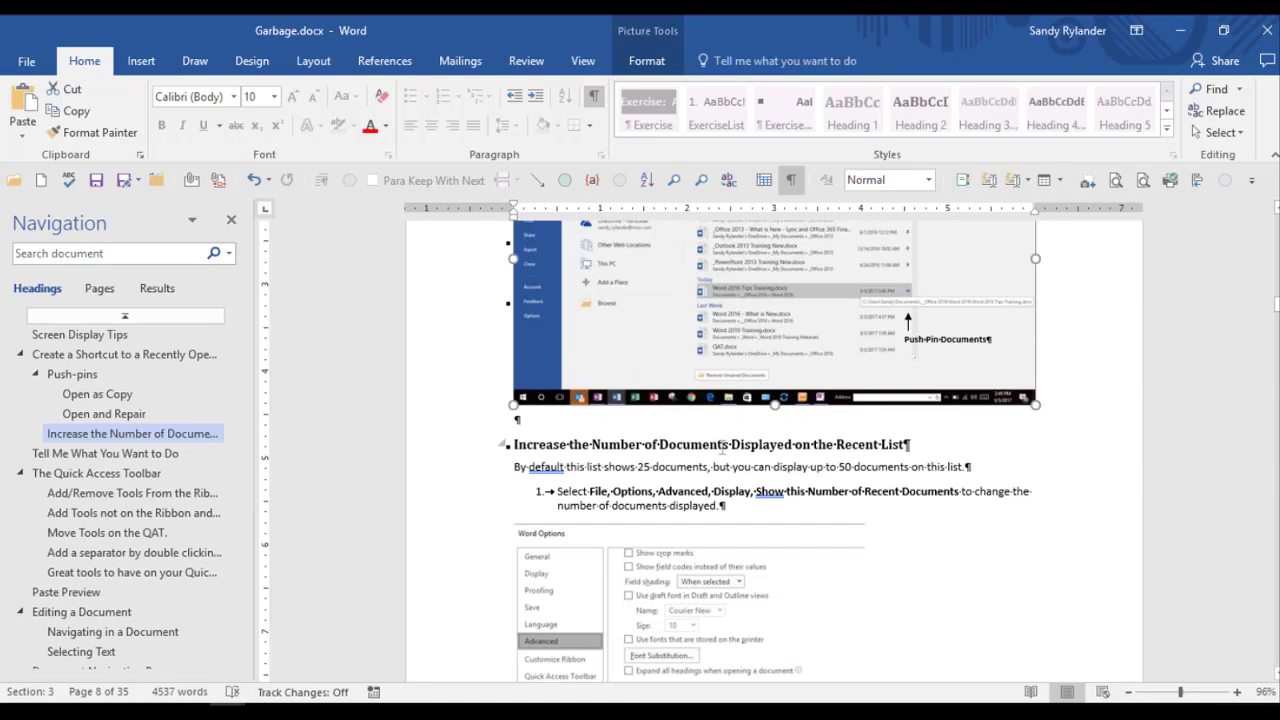
{"action": "key", "text": "ctrl+Home"}
{"action": "scroll", "coordinate": [748, 450], "scroll_direction": "down", "scroll_amount": 3}
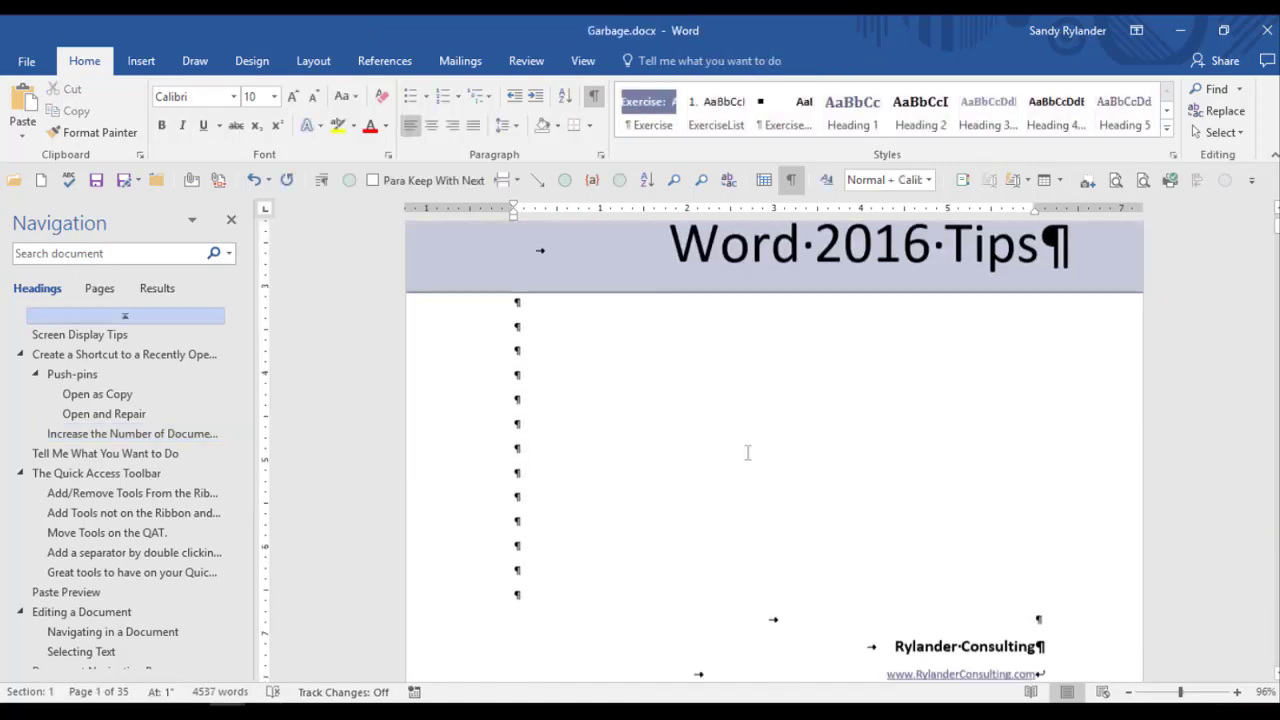
{"action": "scroll", "coordinate": [748, 450], "scroll_direction": "down", "scroll_amount": 5}
{"action": "scroll", "coordinate": [746, 455], "scroll_direction": "down", "scroll_amount": 10}
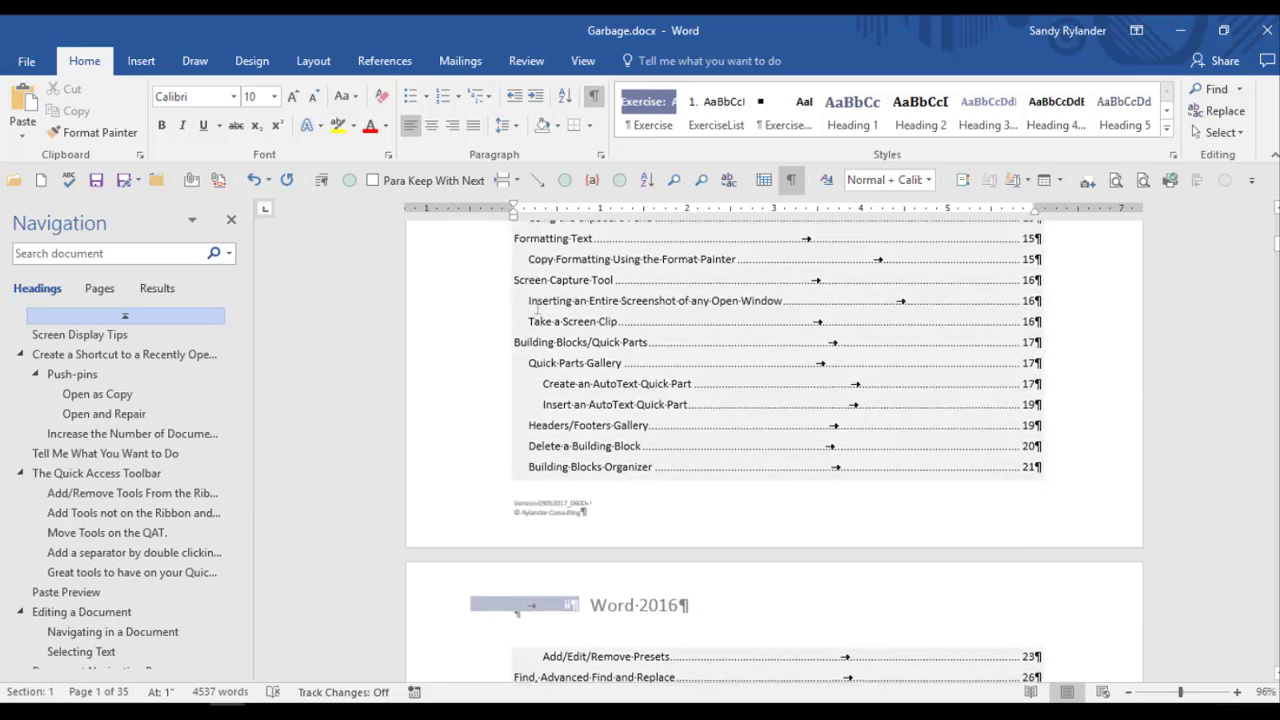
{"action": "scroll", "coordinate": [538, 310], "scroll_direction": "up", "scroll_amount": 3}
{"action": "scroll", "coordinate": [538, 310], "scroll_direction": "up", "scroll_amount": 5}
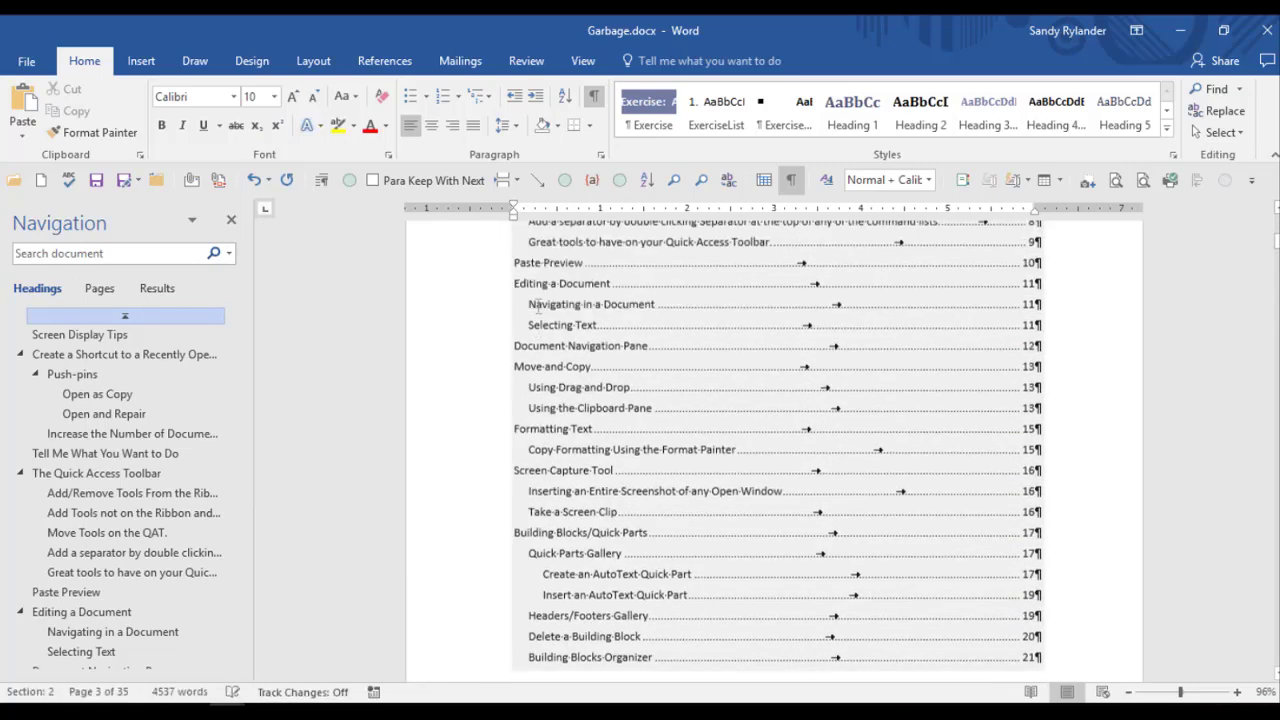
{"action": "scroll", "coordinate": [538, 305], "scroll_direction": "up", "scroll_amount": 3}
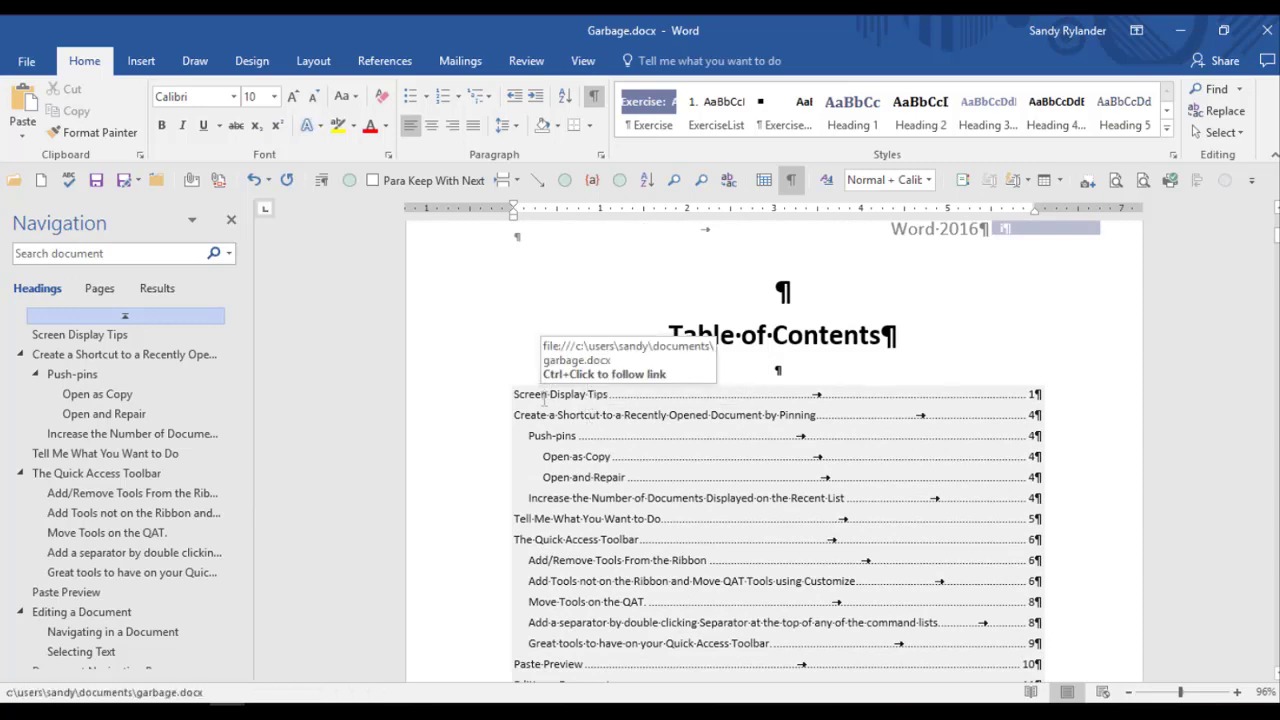
{"action": "left_click", "coordinate": [544, 397], "text": "ctrl"}
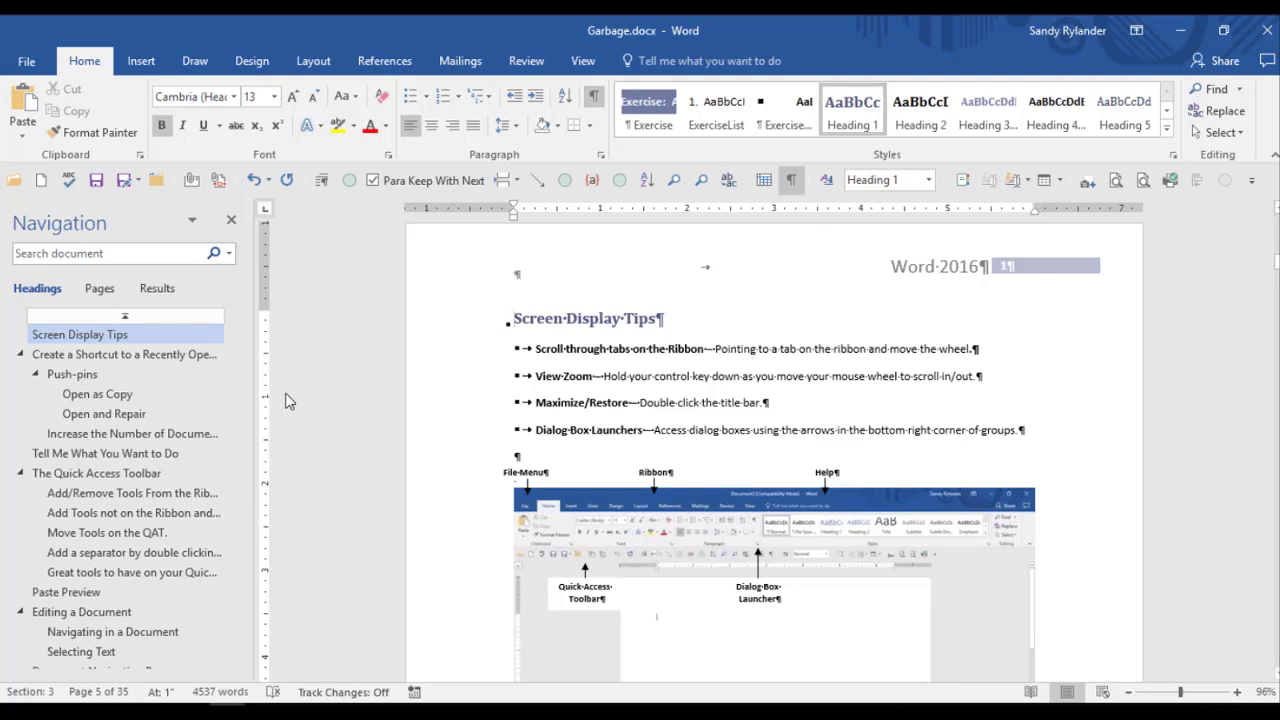
Step: Jump through the "Create a Shortcut", "Push-pins", "Open as Copy", "Increase the Number of Documents" and "The Quick Access Toolbar" headings using the document outline
{"action": "left_click", "coordinate": [128, 362]}
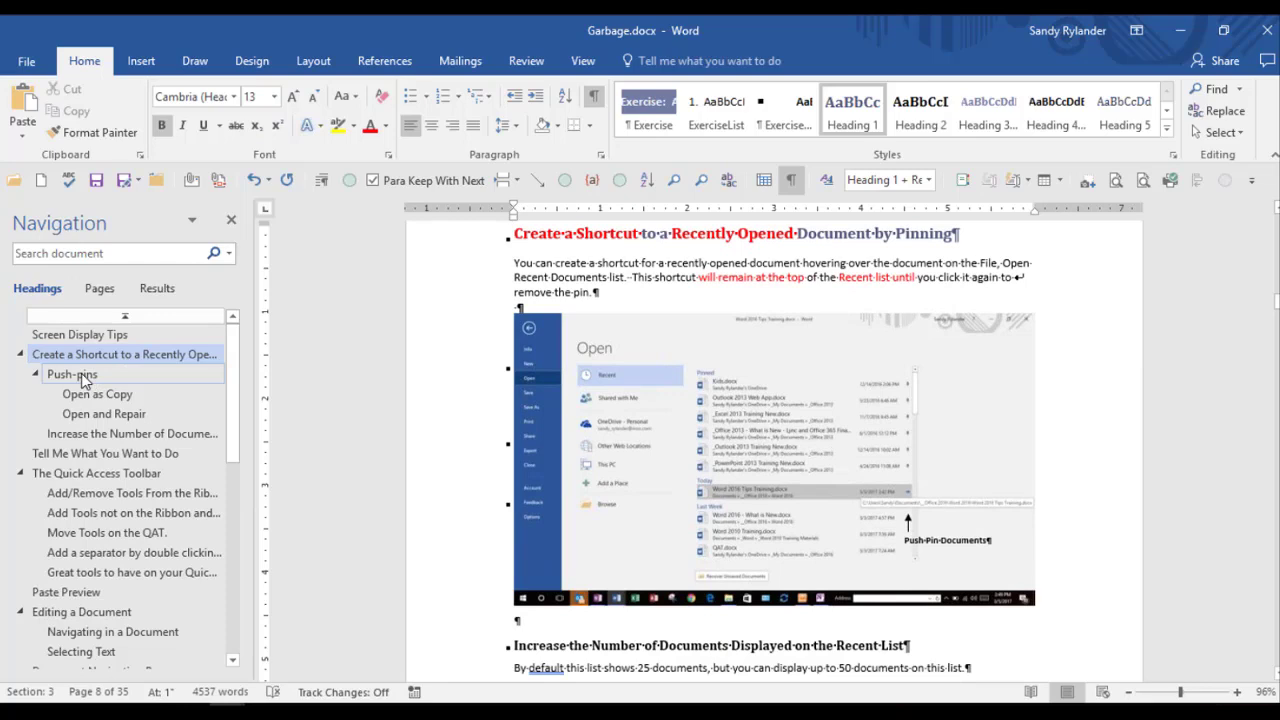
{"action": "left_click", "coordinate": [85, 377]}
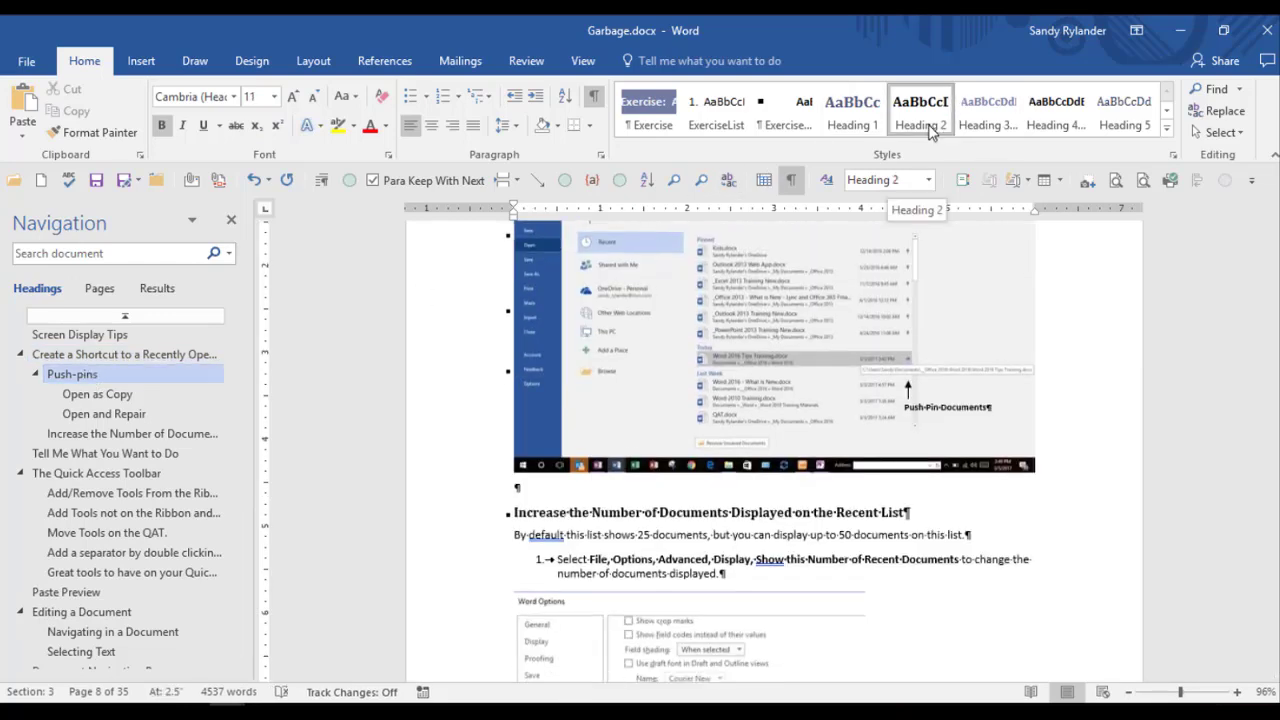
{"action": "left_click", "coordinate": [97, 394]}
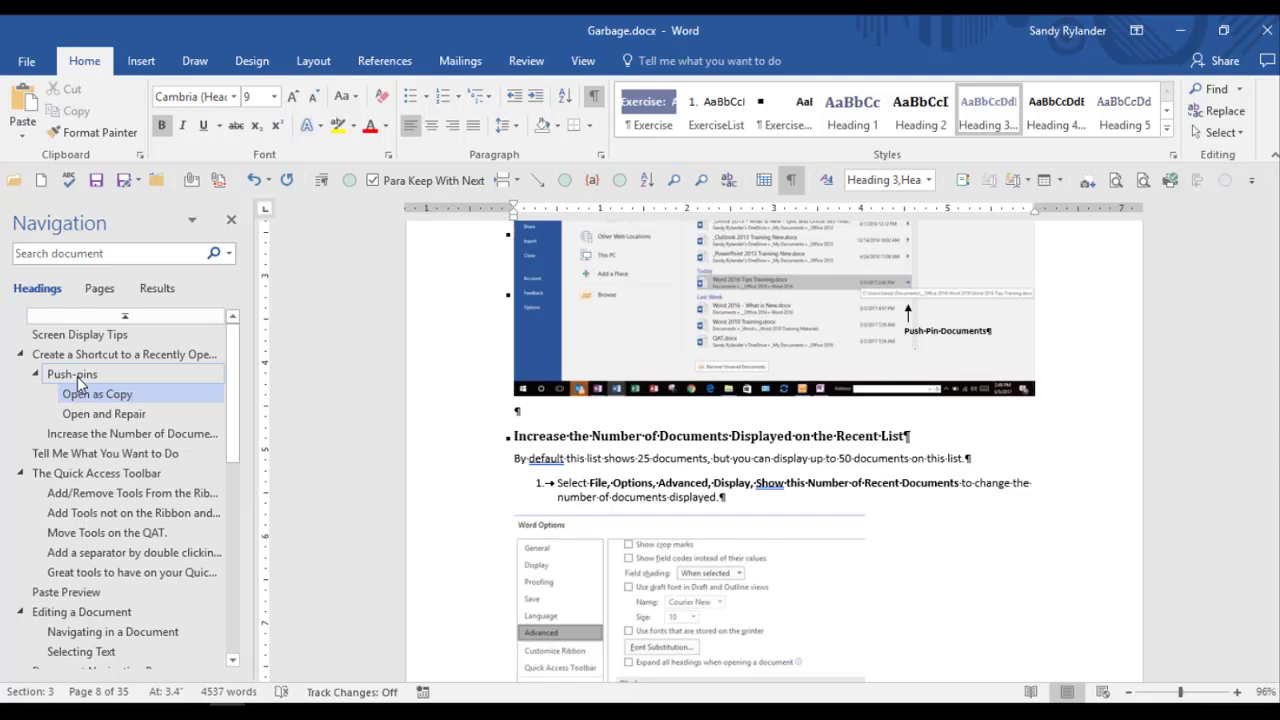
{"action": "left_click", "coordinate": [84, 438]}
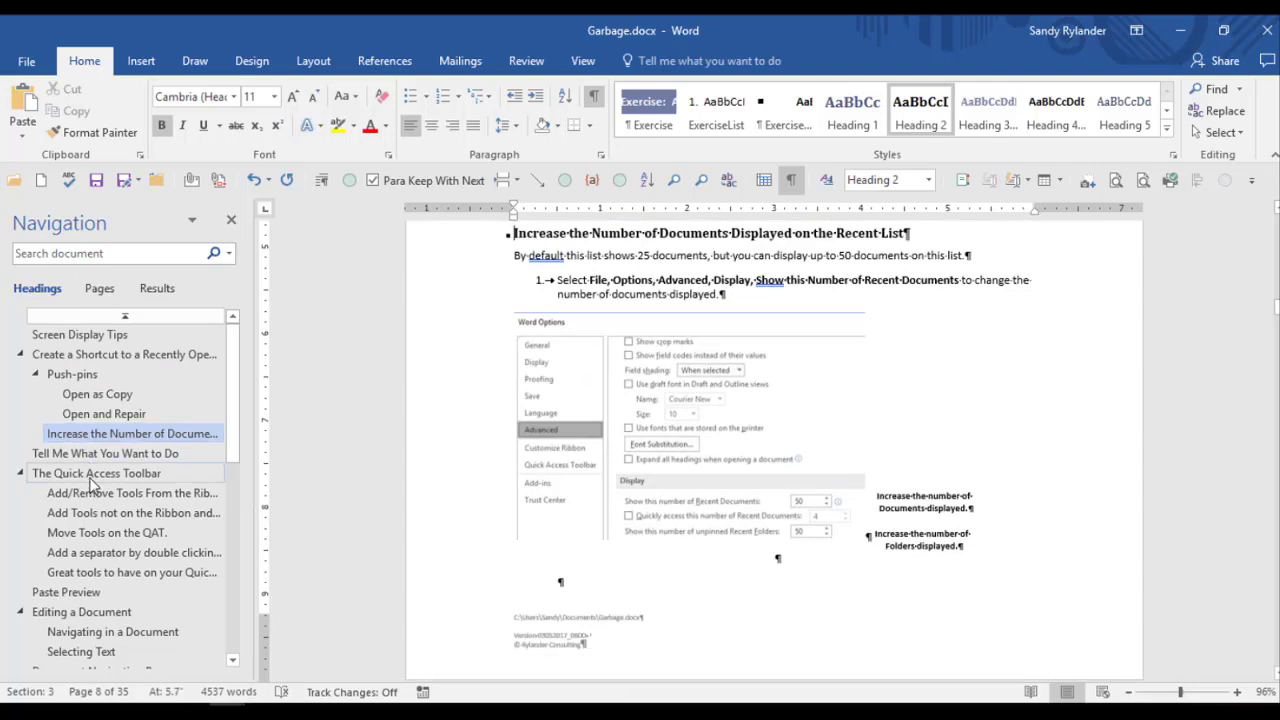
{"action": "left_click", "coordinate": [89, 474]}
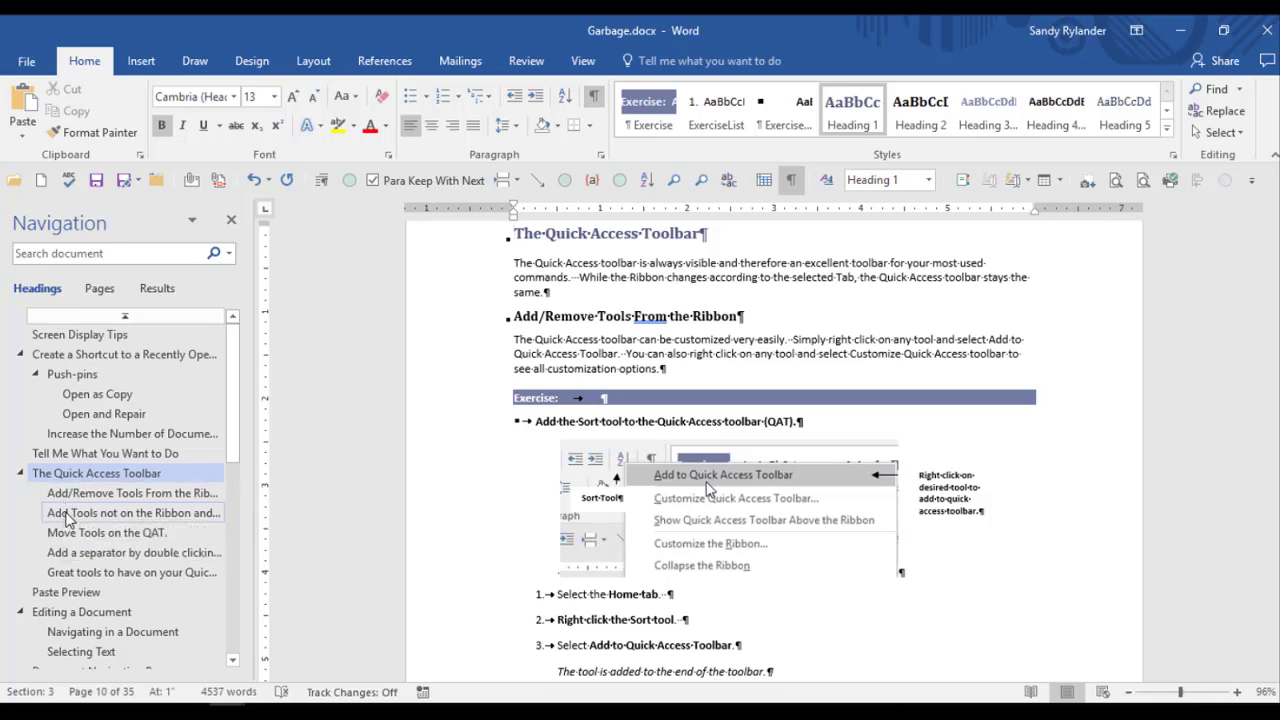
Step: Reorder the outline: move "Add Tools not on the Ribbon" above "Add/Remove Tools From the Ribbon", and the collapsed "The Quick Access Toolbar" section before "Move and Copy"
{"action": "left_click_drag", "start_coordinate": [67, 516], "coordinate": [69, 494]}
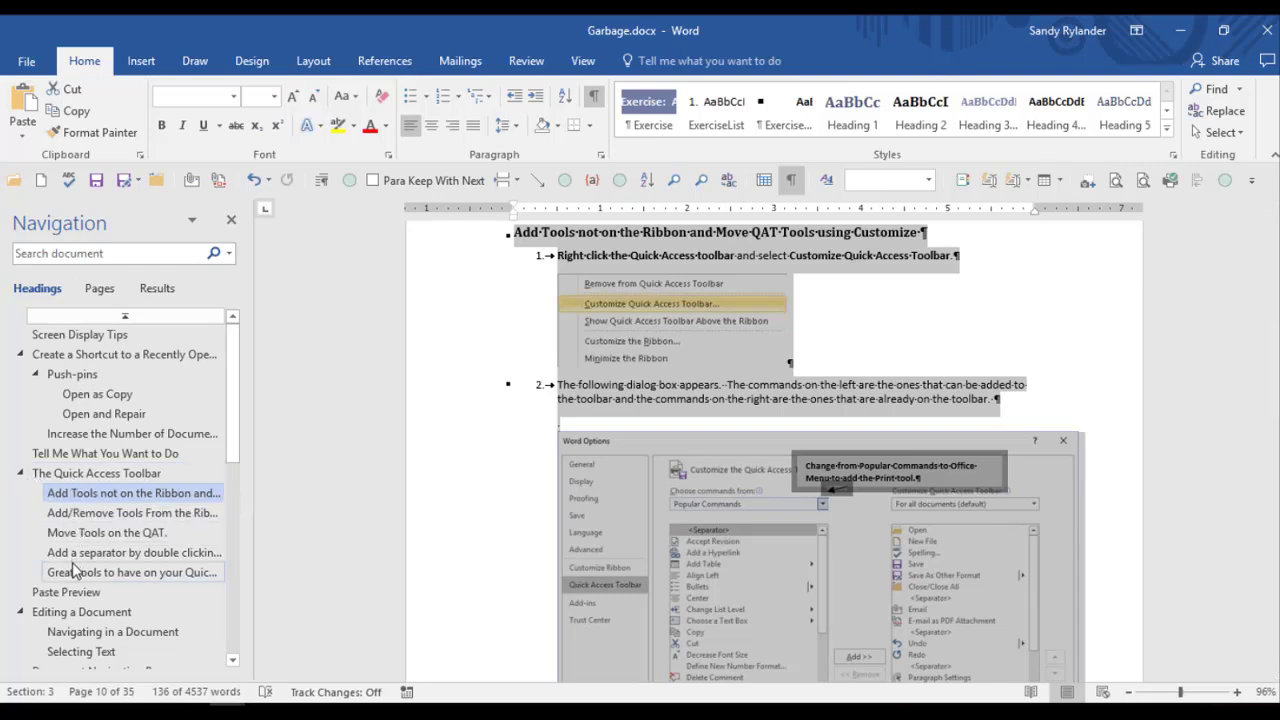
{"action": "left_click", "coordinate": [21, 474]}
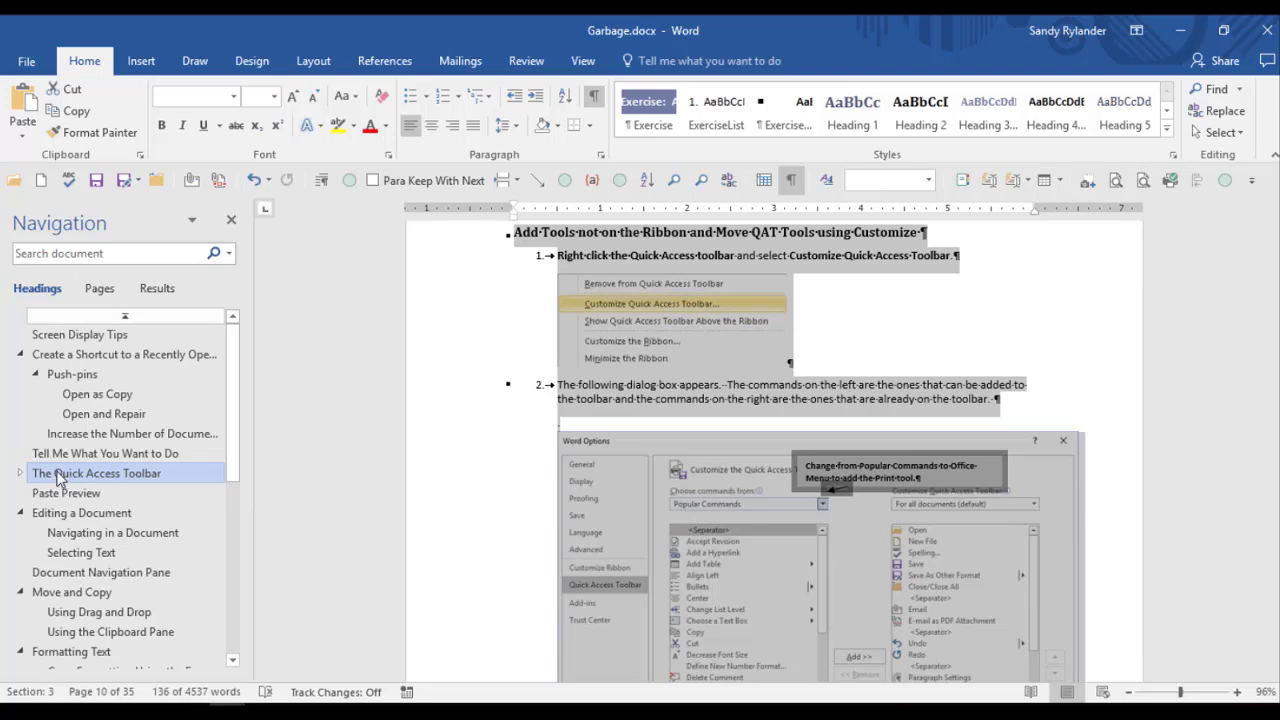
{"action": "left_click_drag", "start_coordinate": [57, 478], "coordinate": [86, 581]}
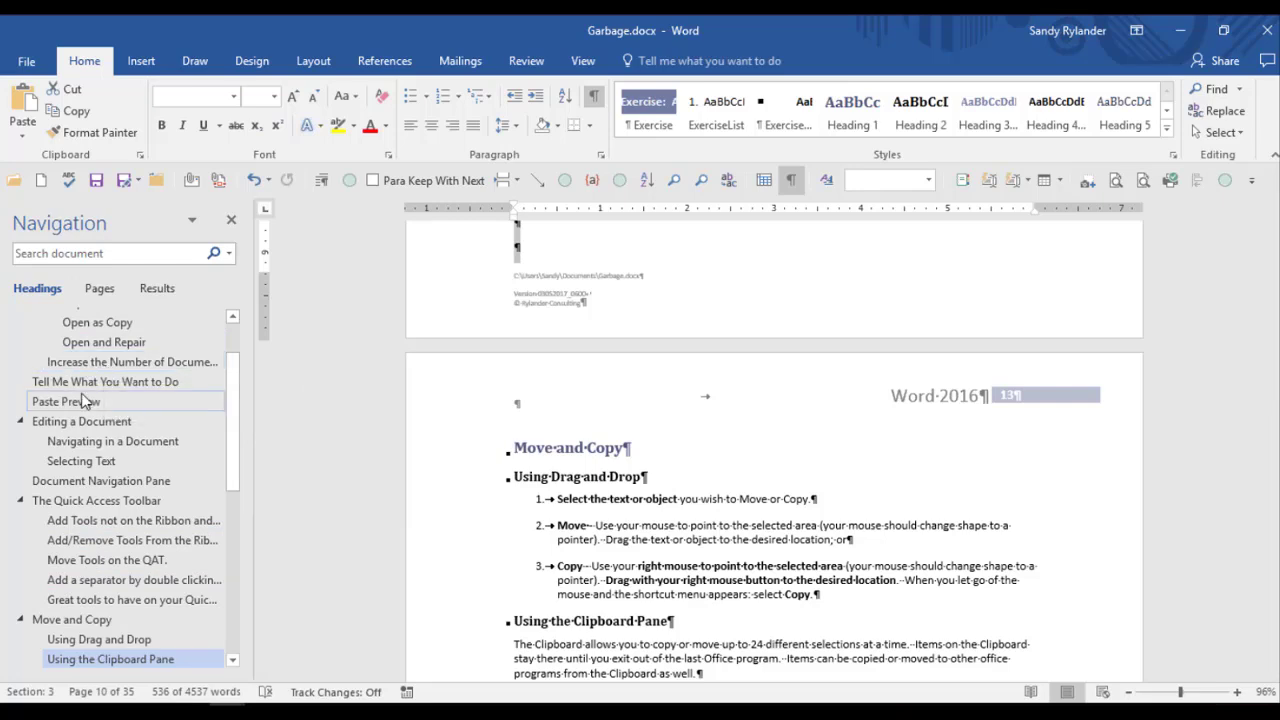
Step: Collapse all headings in the document outline and place the cursor in the "Move and Copy" heading
{"action": "right_click", "coordinate": [64, 418]}
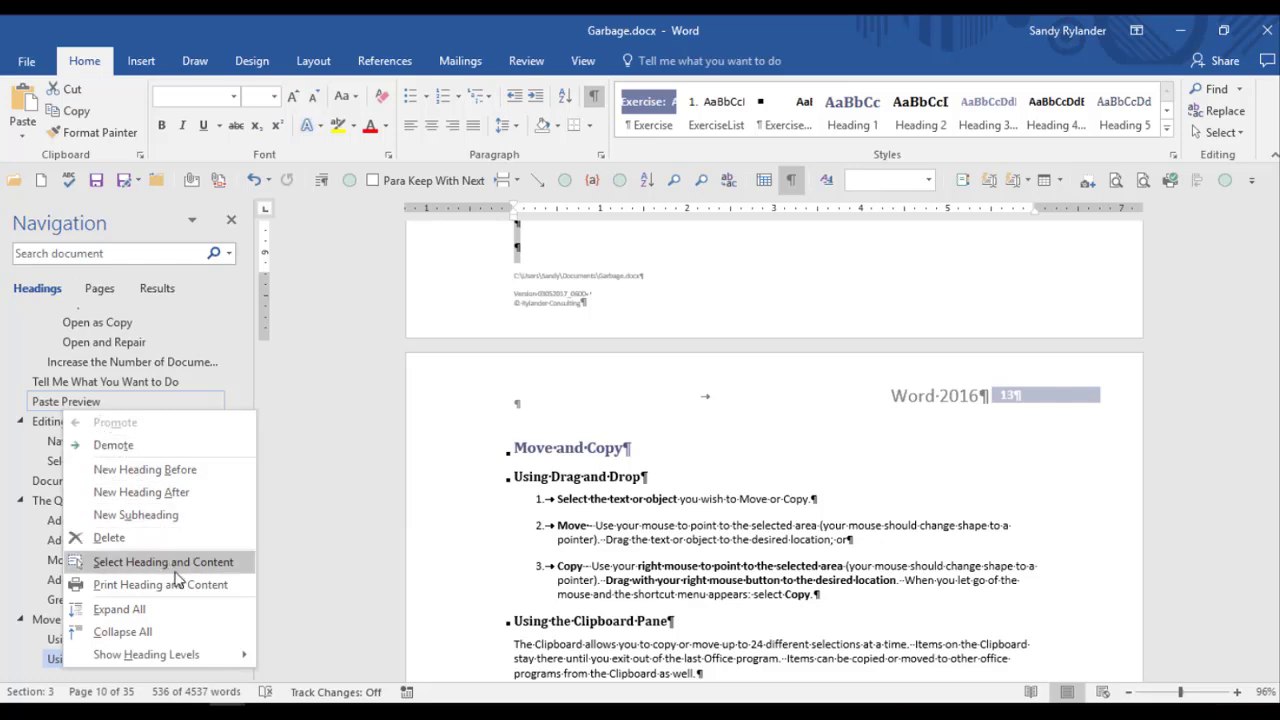
{"action": "left_click", "coordinate": [140, 632]}
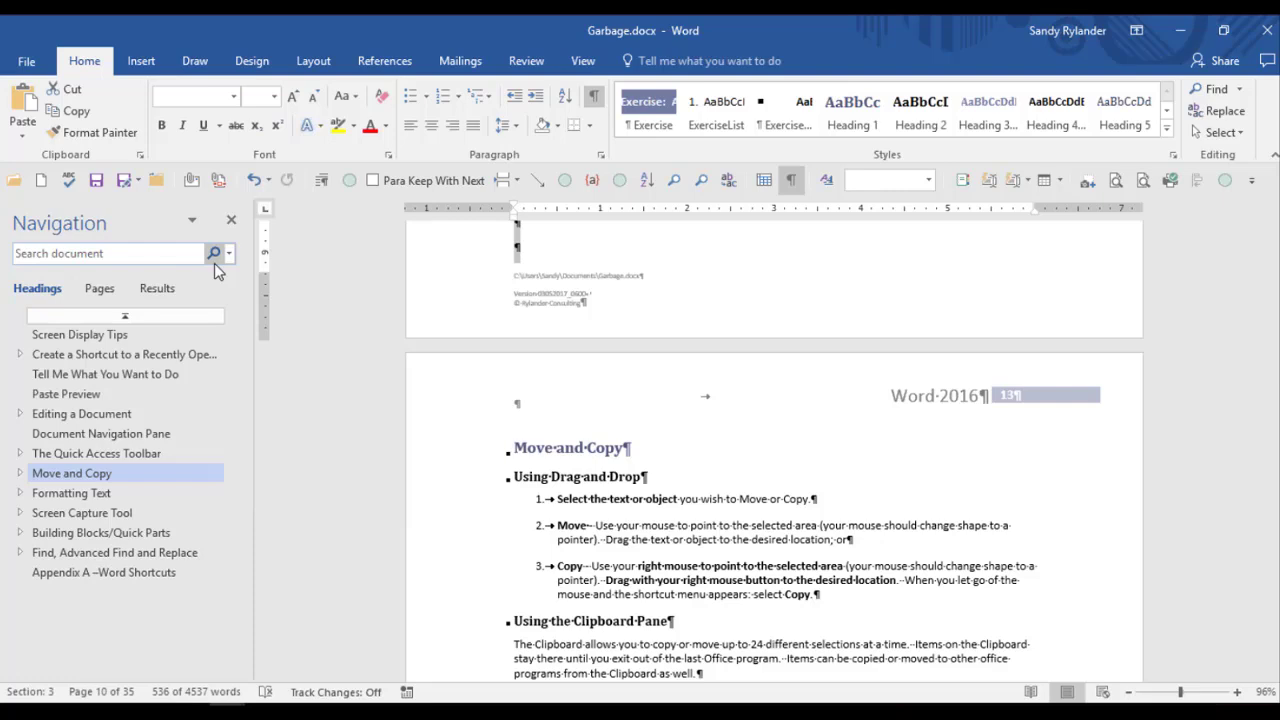
{"action": "left_click", "coordinate": [532, 430]}
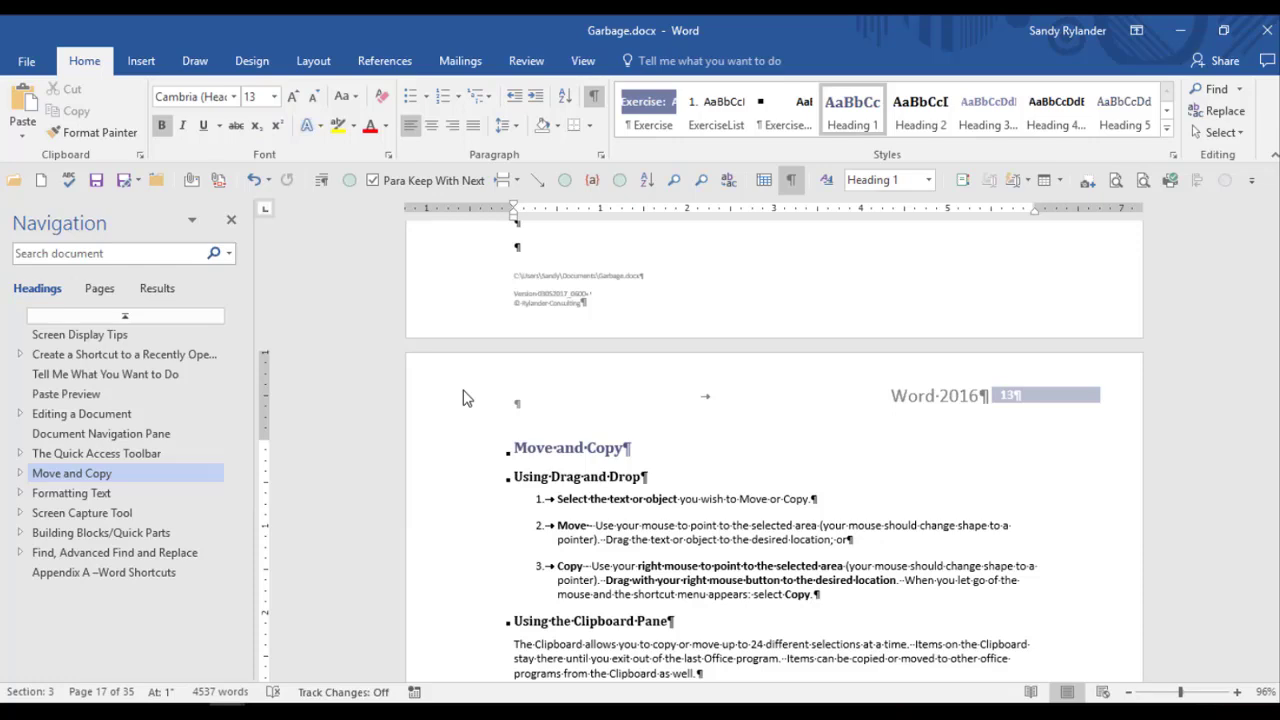
Step: Insert a screenshot of the window showing Word's Open page in front of the "Using Drag and Drop" heading
{"action": "left_click", "coordinate": [143, 62]}
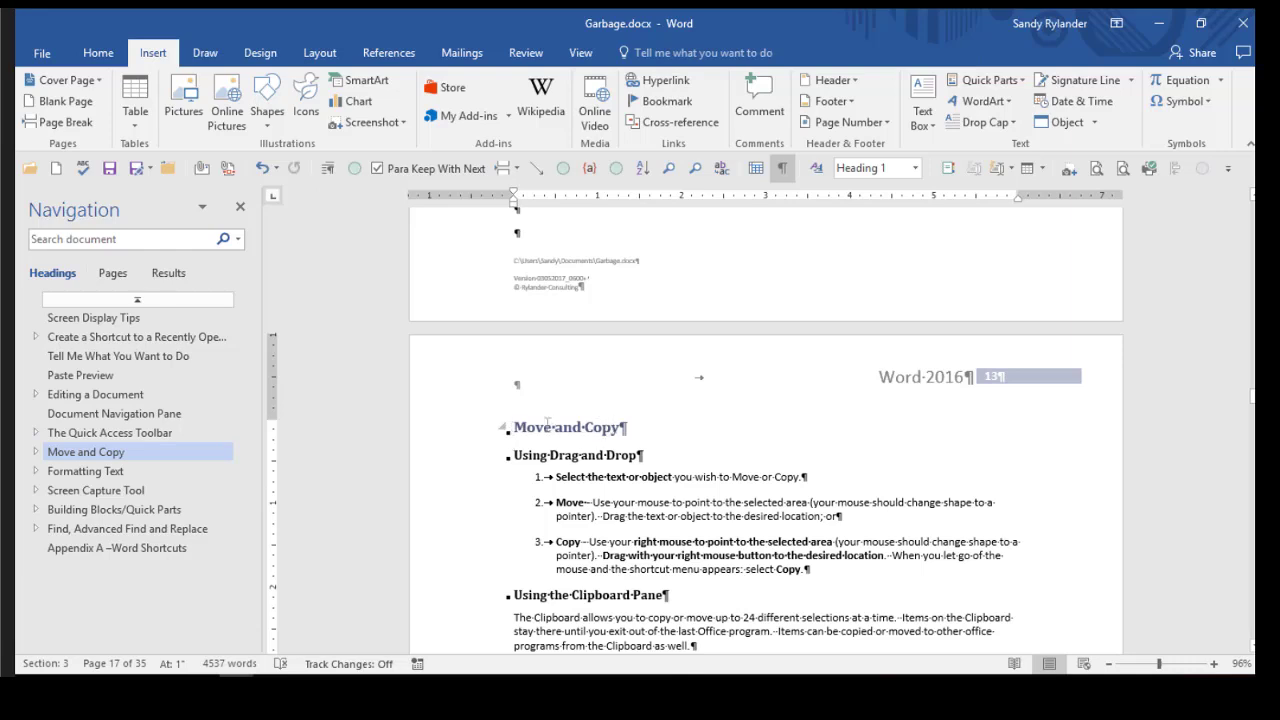
{"action": "left_click", "coordinate": [514, 455]}
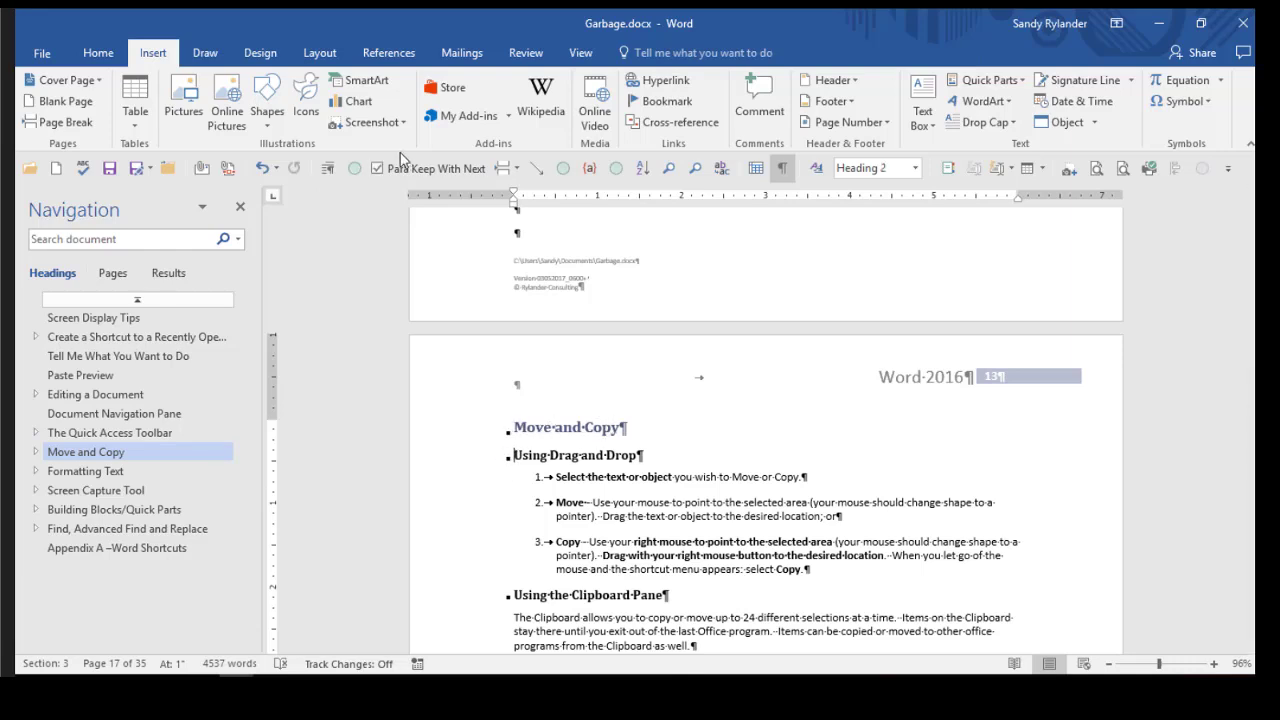
{"action": "left_click", "coordinate": [399, 123]}
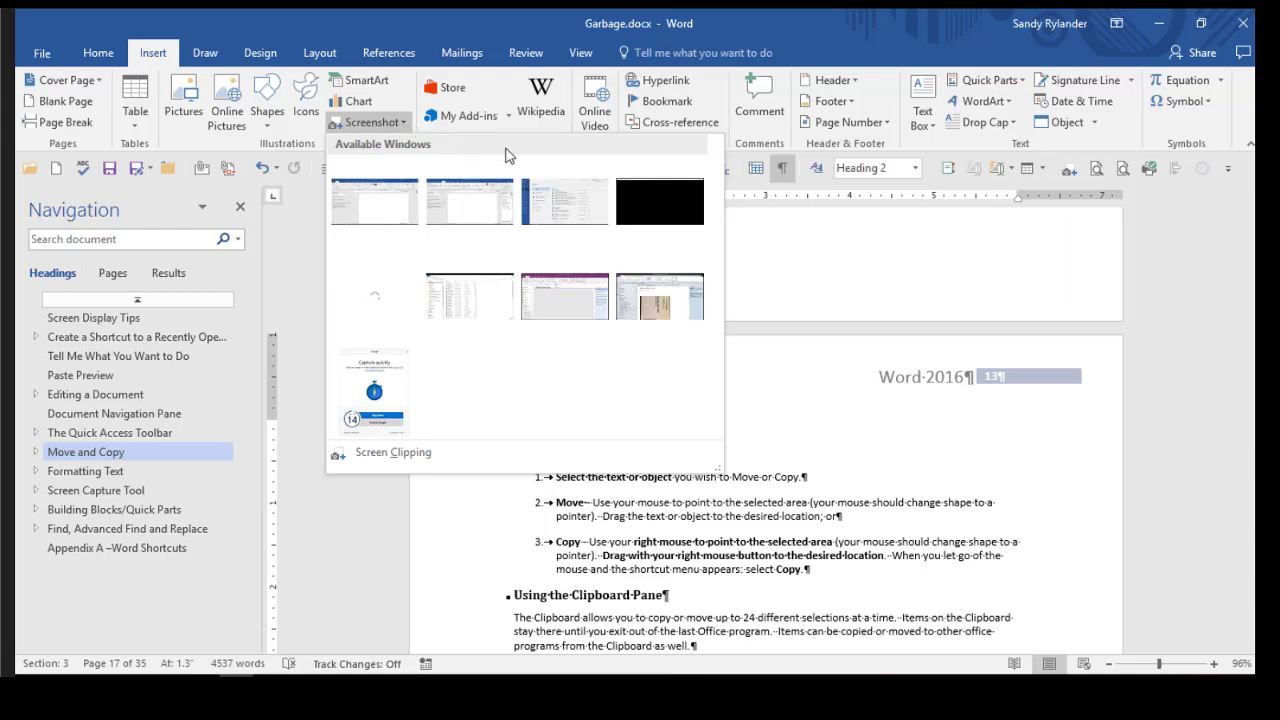
{"action": "left_click", "coordinate": [541, 208]}
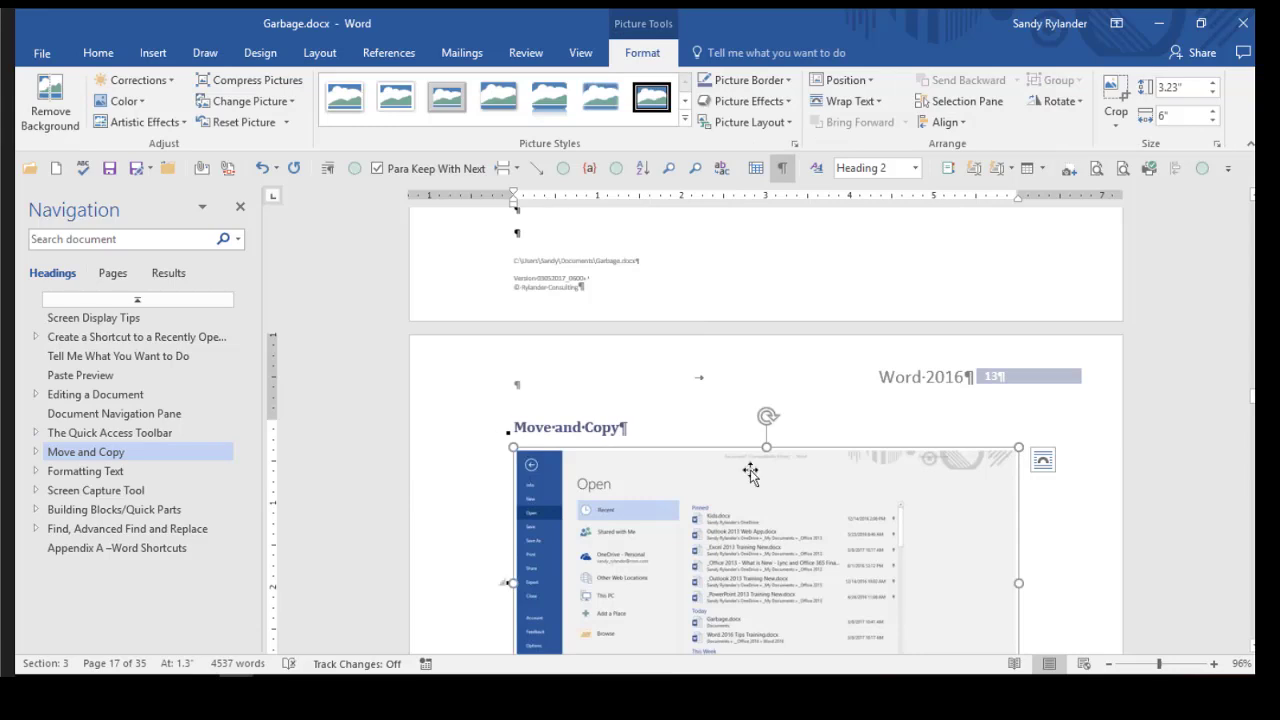
{"action": "scroll", "coordinate": [750, 472], "scroll_direction": "down", "scroll_amount": 5}
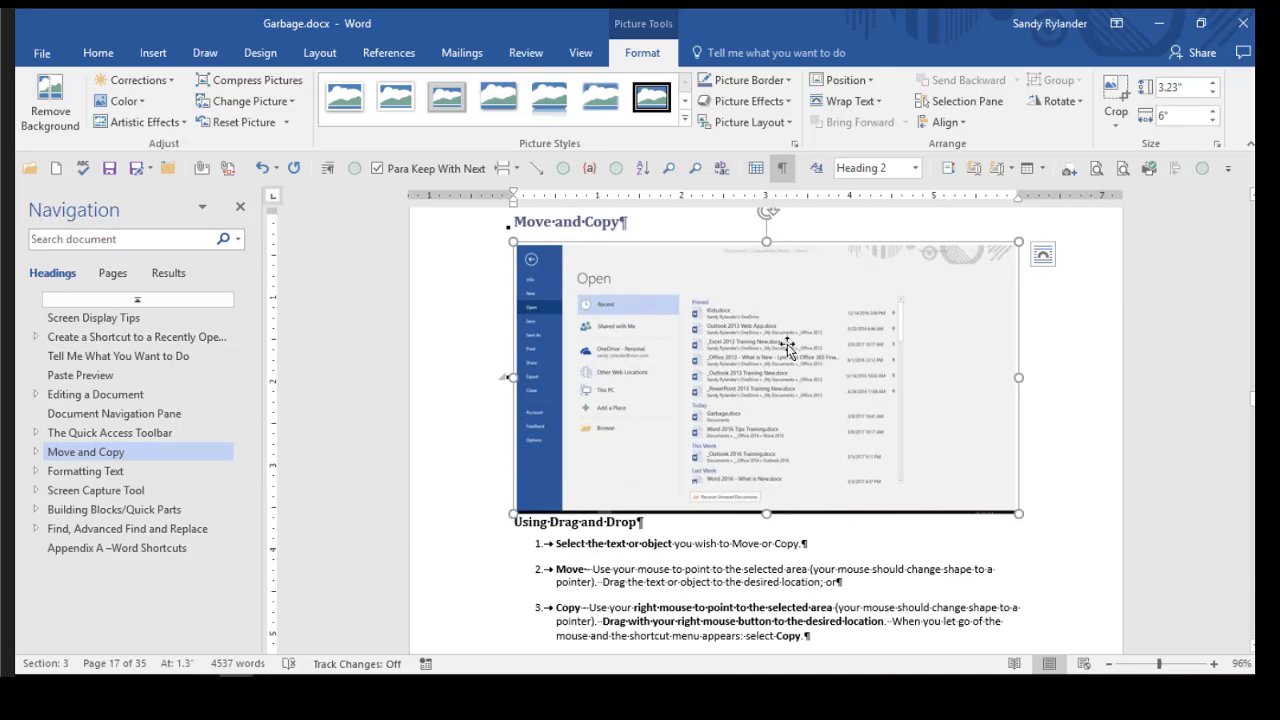
Step: Crop the inserted screenshot from its upper corner and lower edge to about 1.2" high by 4.84" wide
{"action": "left_click", "coordinate": [1118, 100]}
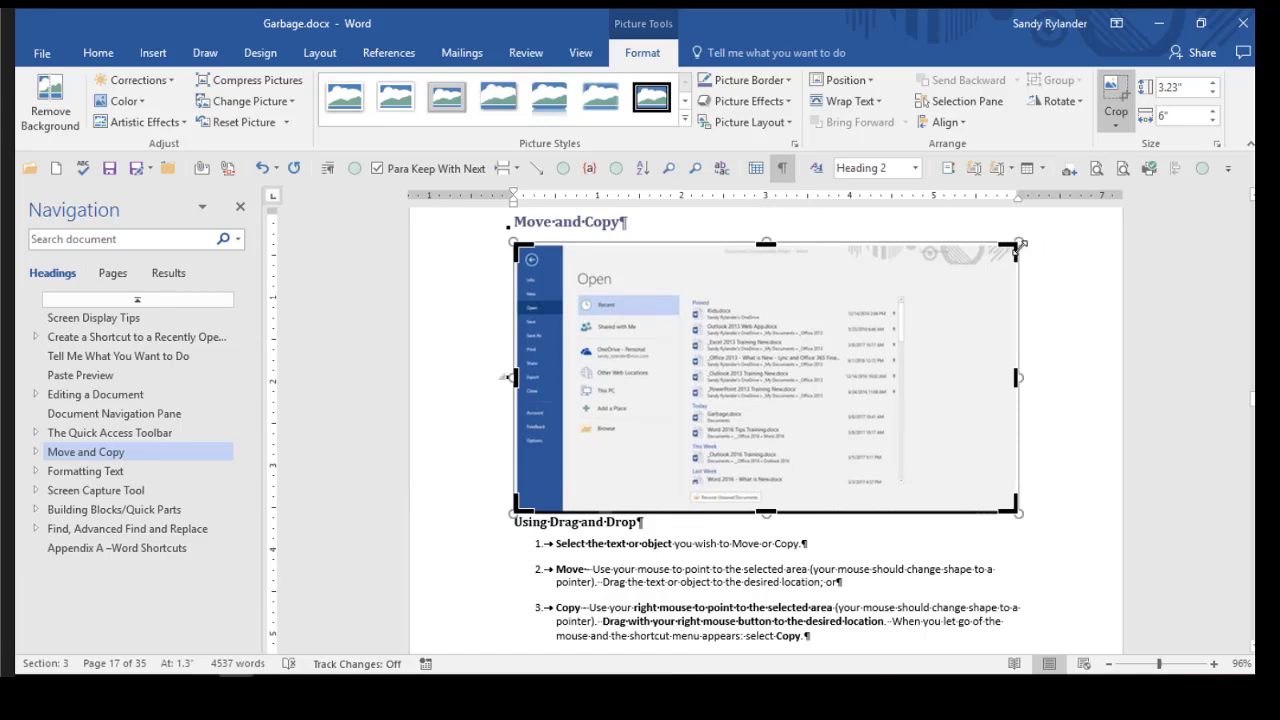
{"action": "left_click_drag", "start_coordinate": [1016, 244], "coordinate": [921, 276]}
{"action": "left_click_drag", "start_coordinate": [716, 474], "coordinate": [711, 354]}
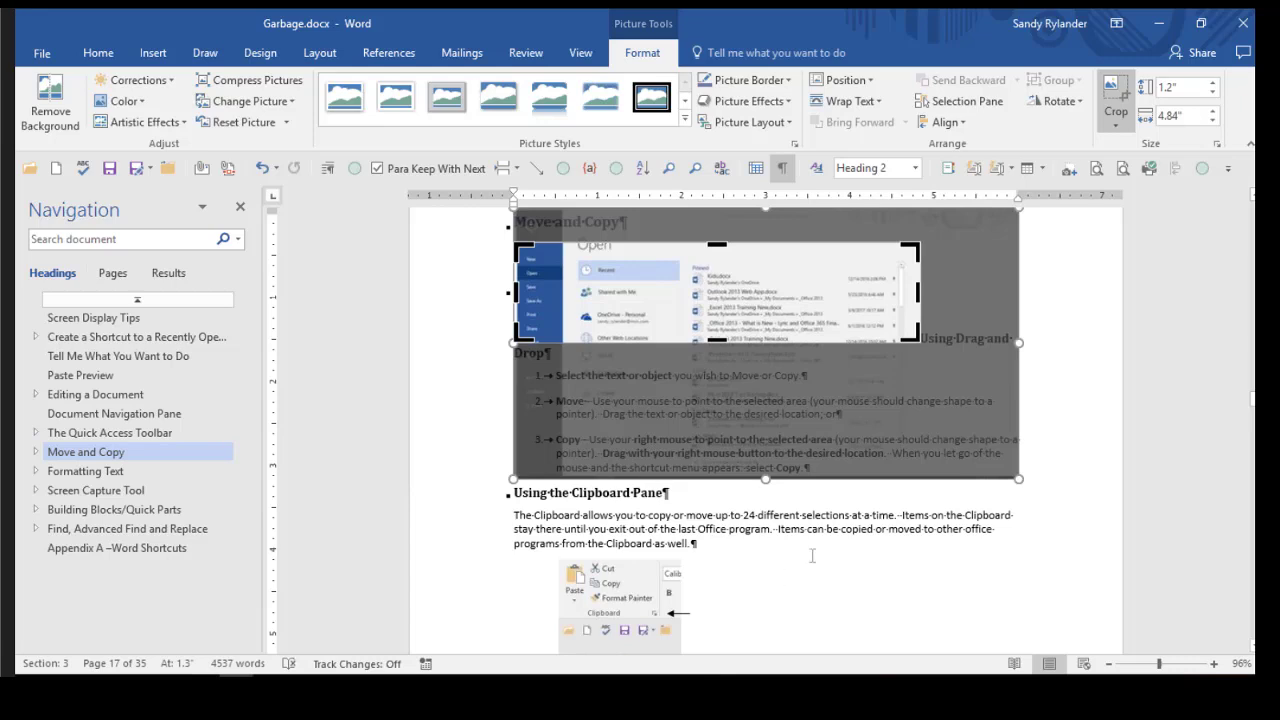
{"action": "left_click", "coordinate": [847, 551]}
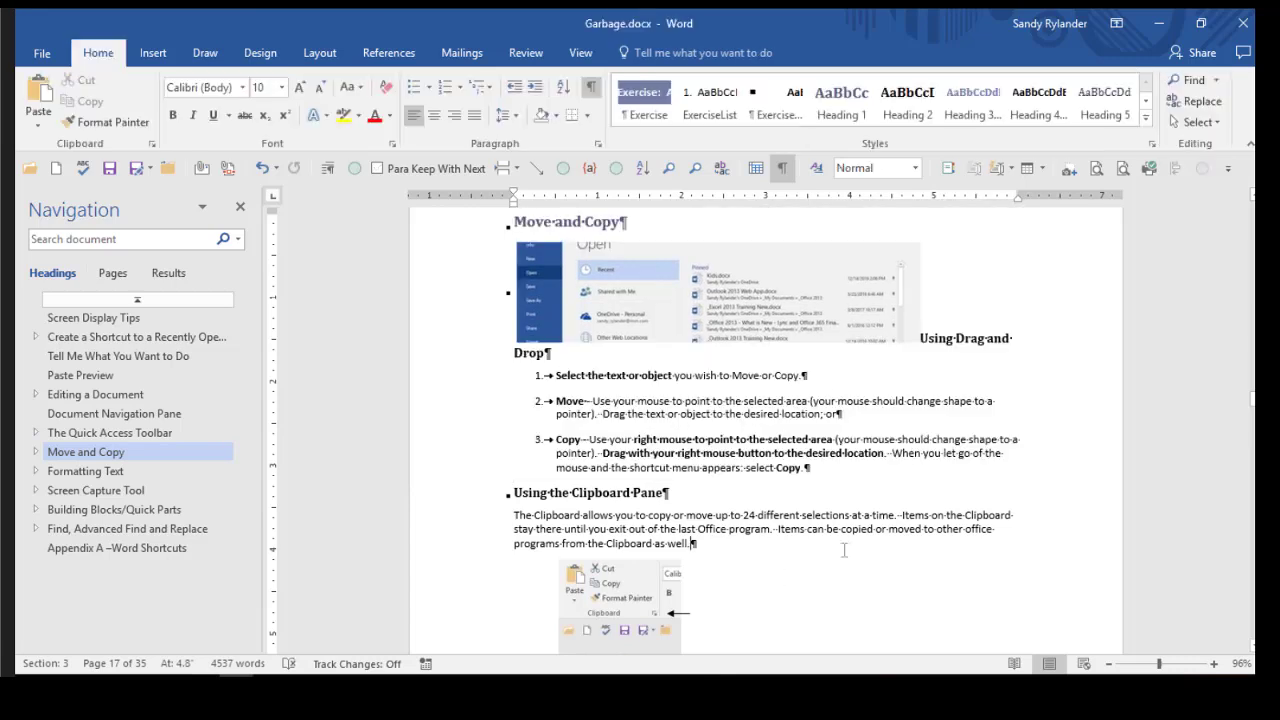
Step: Undo the crop and the insertion of the screenshot under "Move and Copy"
{"action": "left_click", "coordinate": [827, 313]}
{"action": "key", "text": "ctrl+z"}
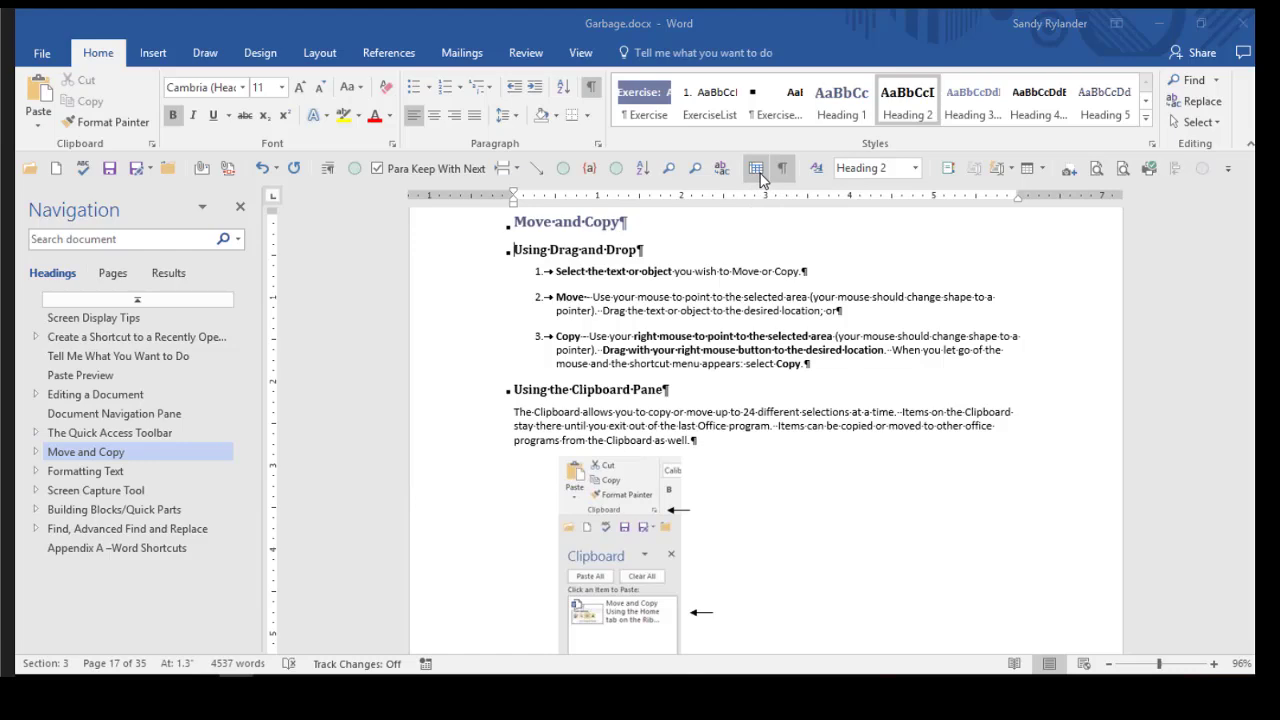
Step: Switch to Chrome, bring up the office.com home page as the clipping source, and return to the blank Document5 in Word
{"action": "key", "text": "alt+Tab"}
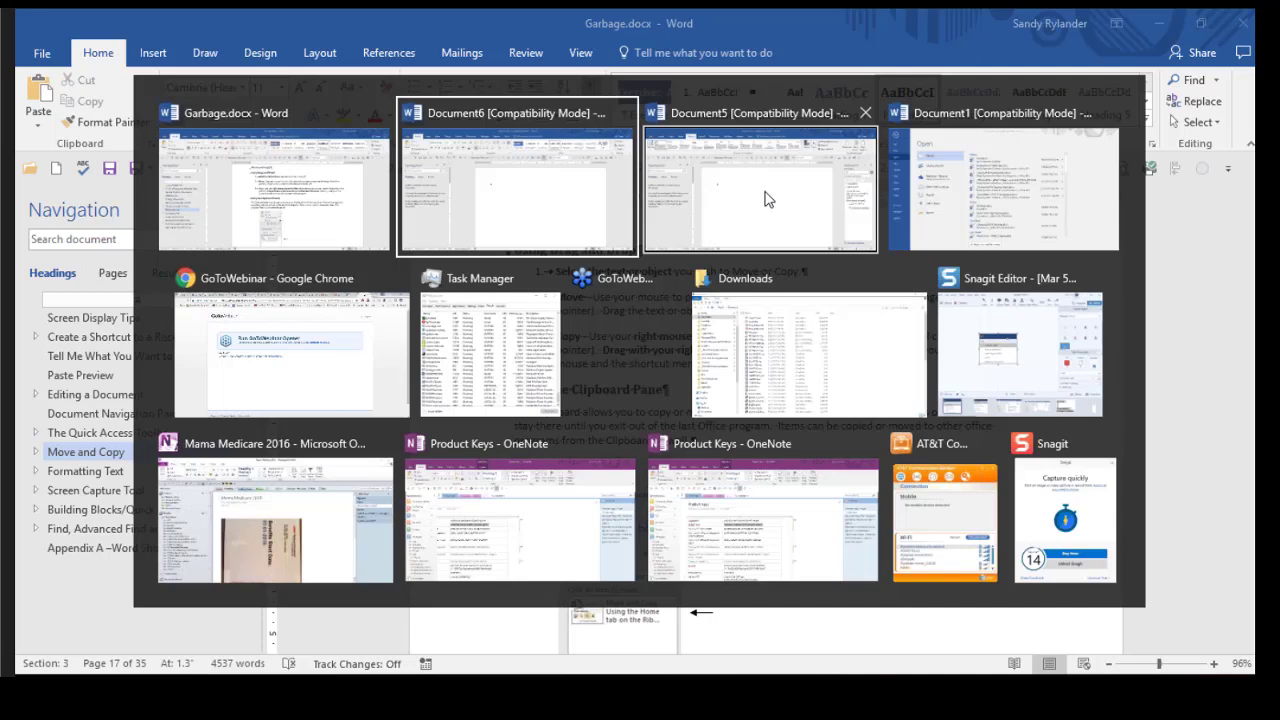
{"action": "key", "text": "Return"}
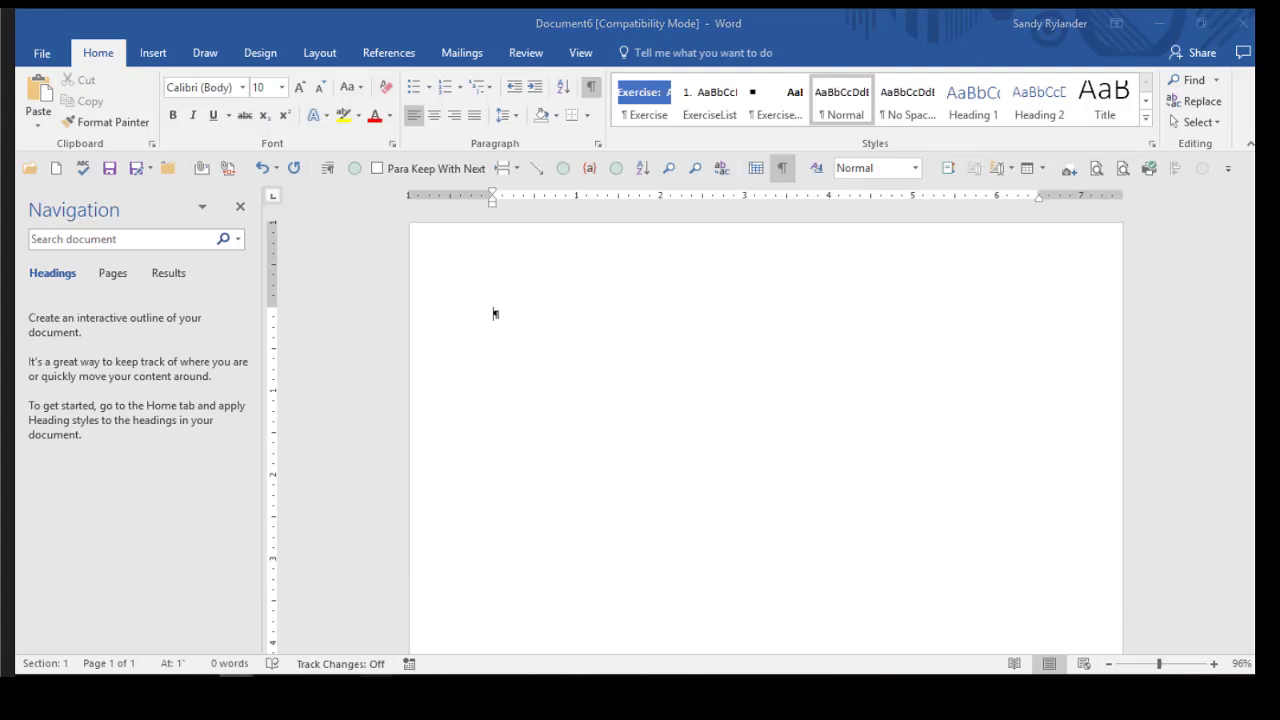
{"action": "key", "text": "alt+Tab"}
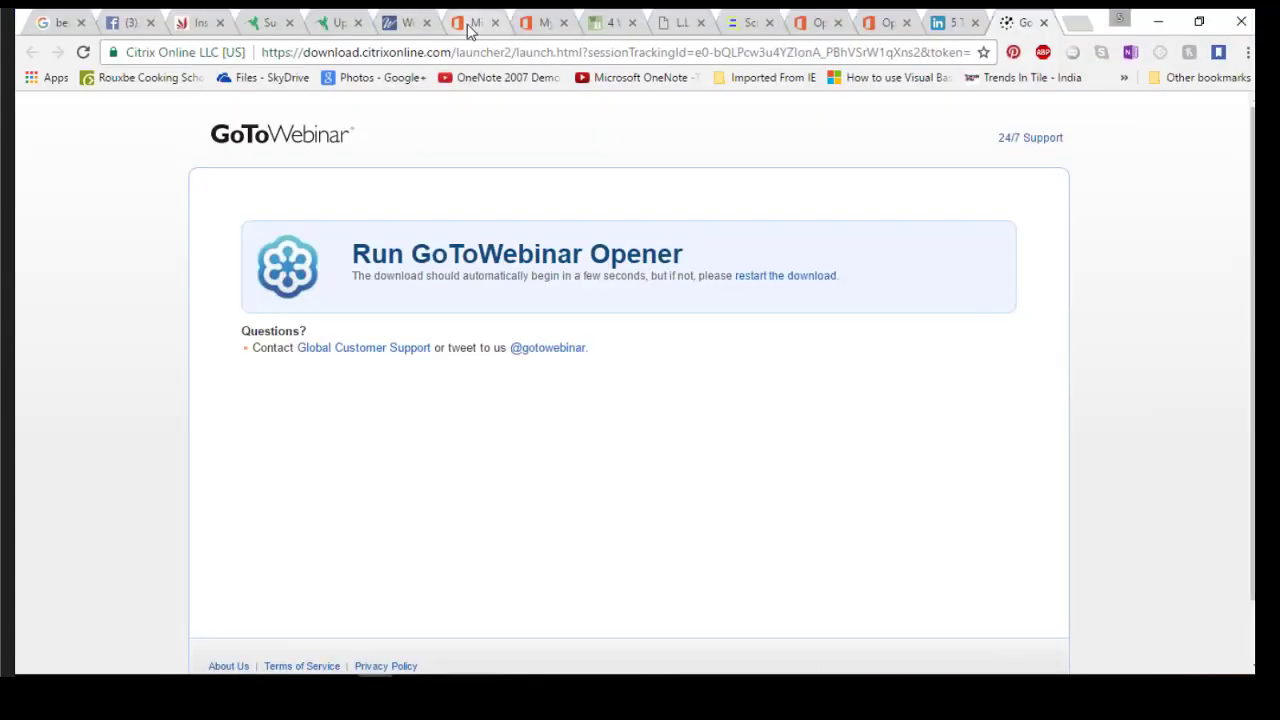
{"action": "left_click", "coordinate": [468, 24]}
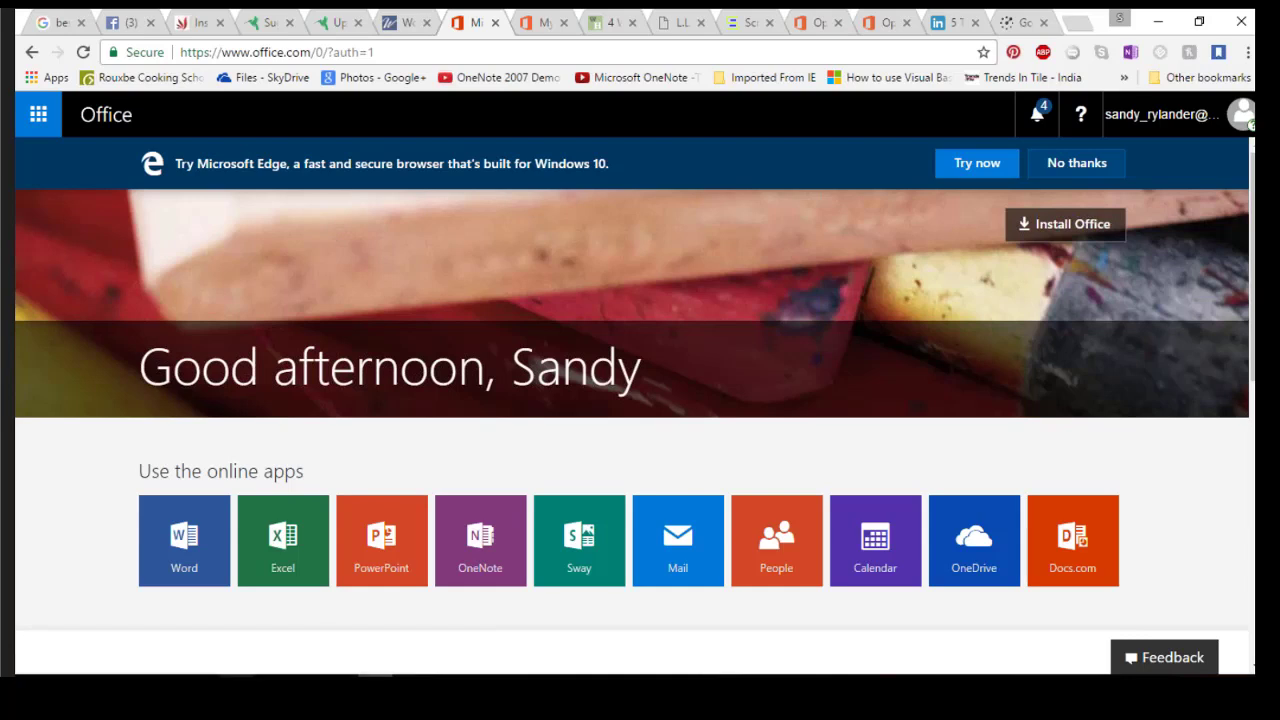
{"action": "mouse_move", "coordinate": [410, 700]}
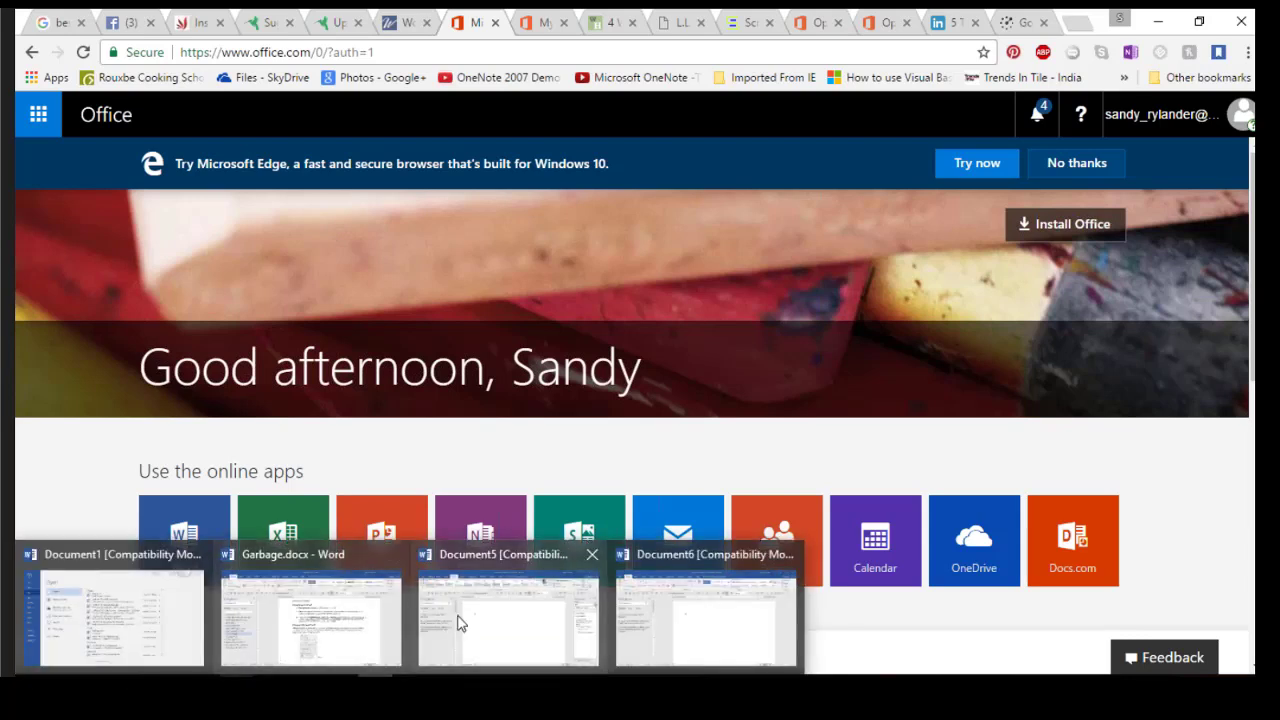
{"action": "left_click", "coordinate": [500, 649]}
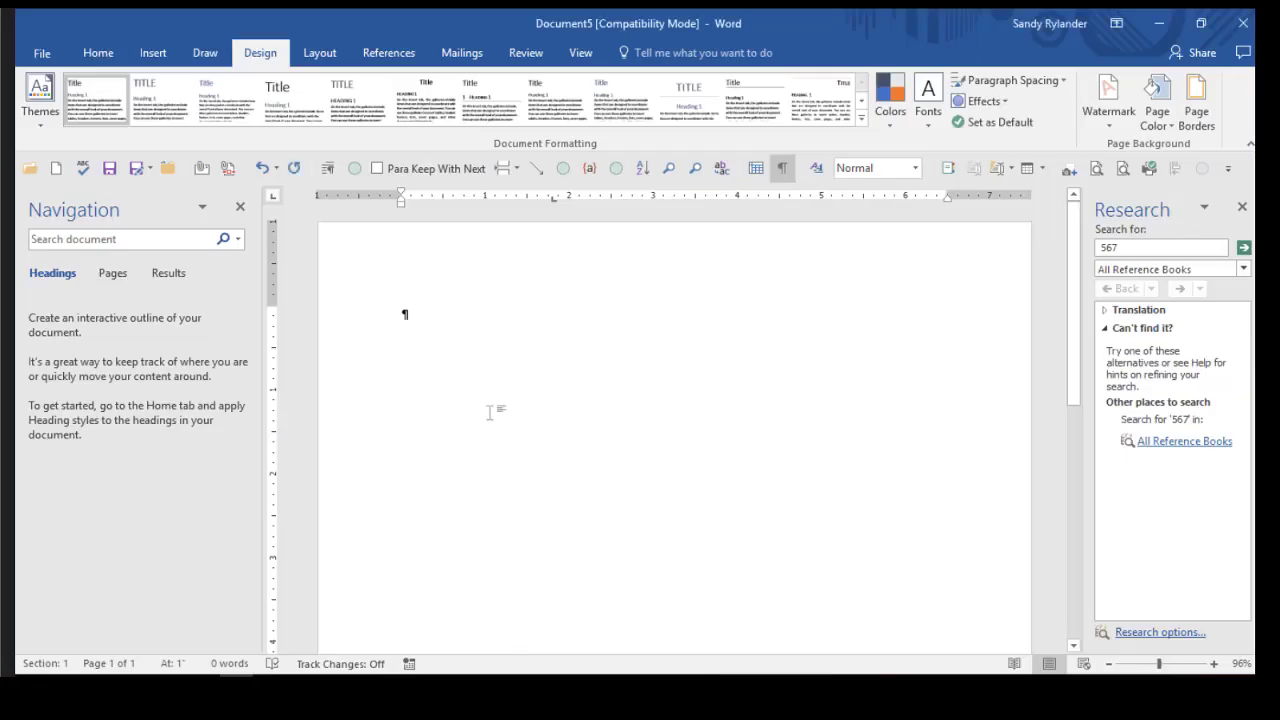
Step: Insert a screen clipping of the "Use the online apps" heading and the Word to Sway tiles, about 1.71" by 5.75"
{"action": "left_click", "coordinate": [155, 56]}
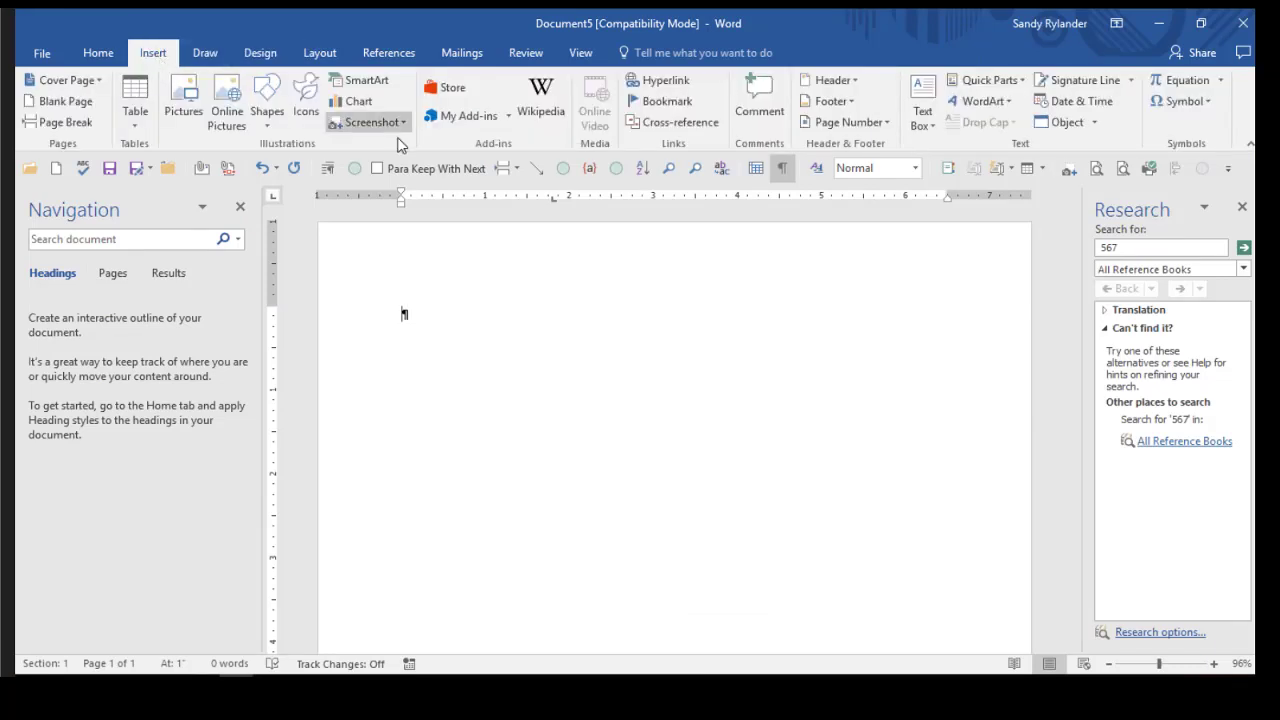
{"action": "left_click", "coordinate": [370, 122]}
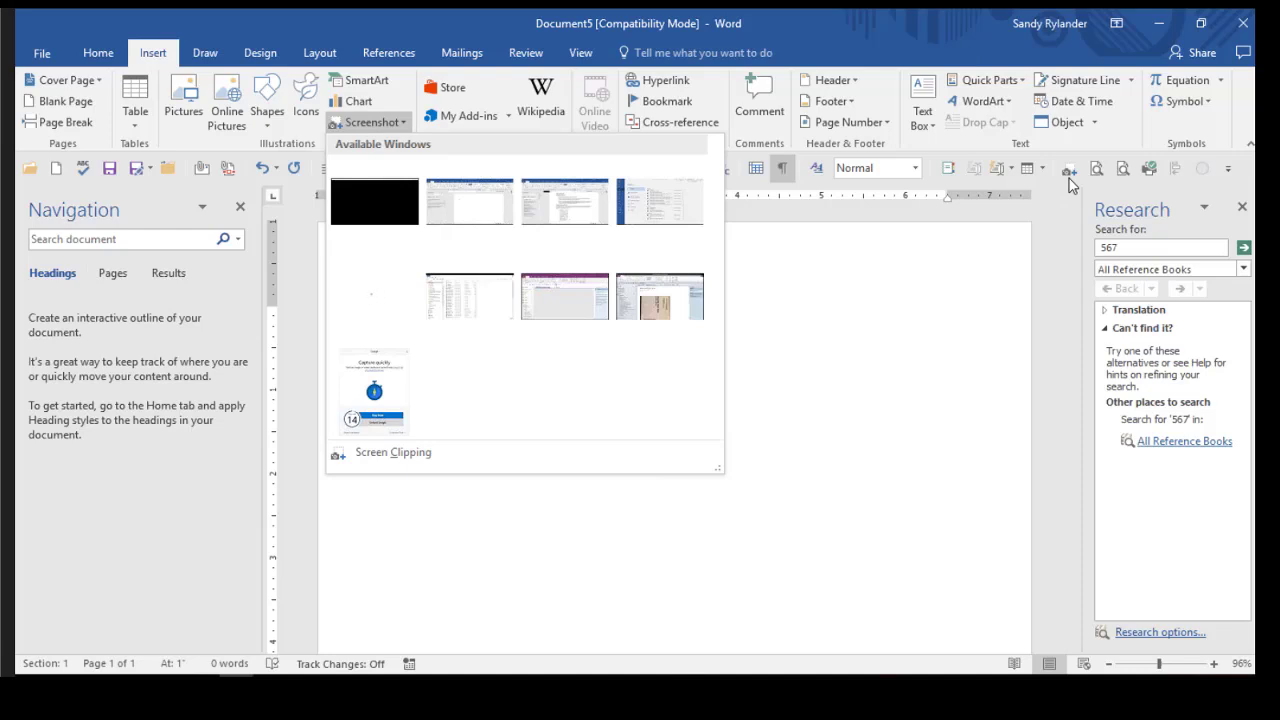
{"action": "left_click", "coordinate": [422, 453]}
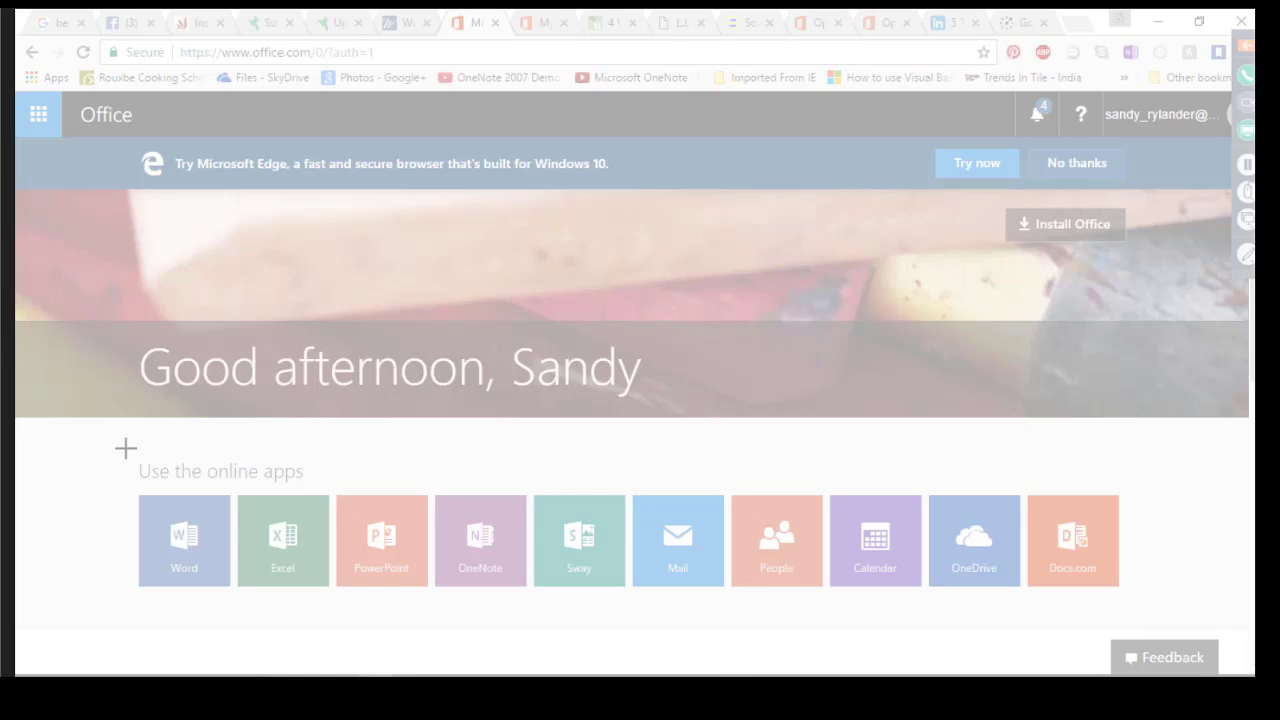
{"action": "left_click_drag", "start_coordinate": [125, 448], "coordinate": [630, 598]}
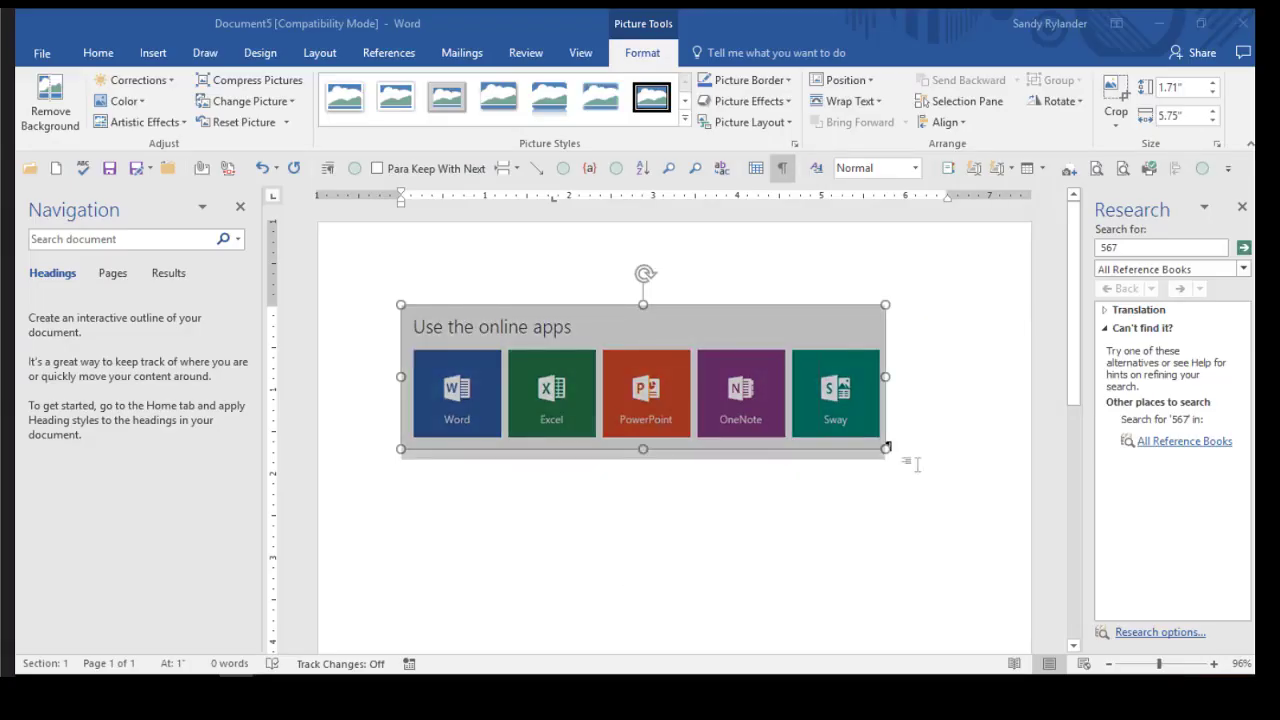
{"action": "left_click", "coordinate": [917, 463]}
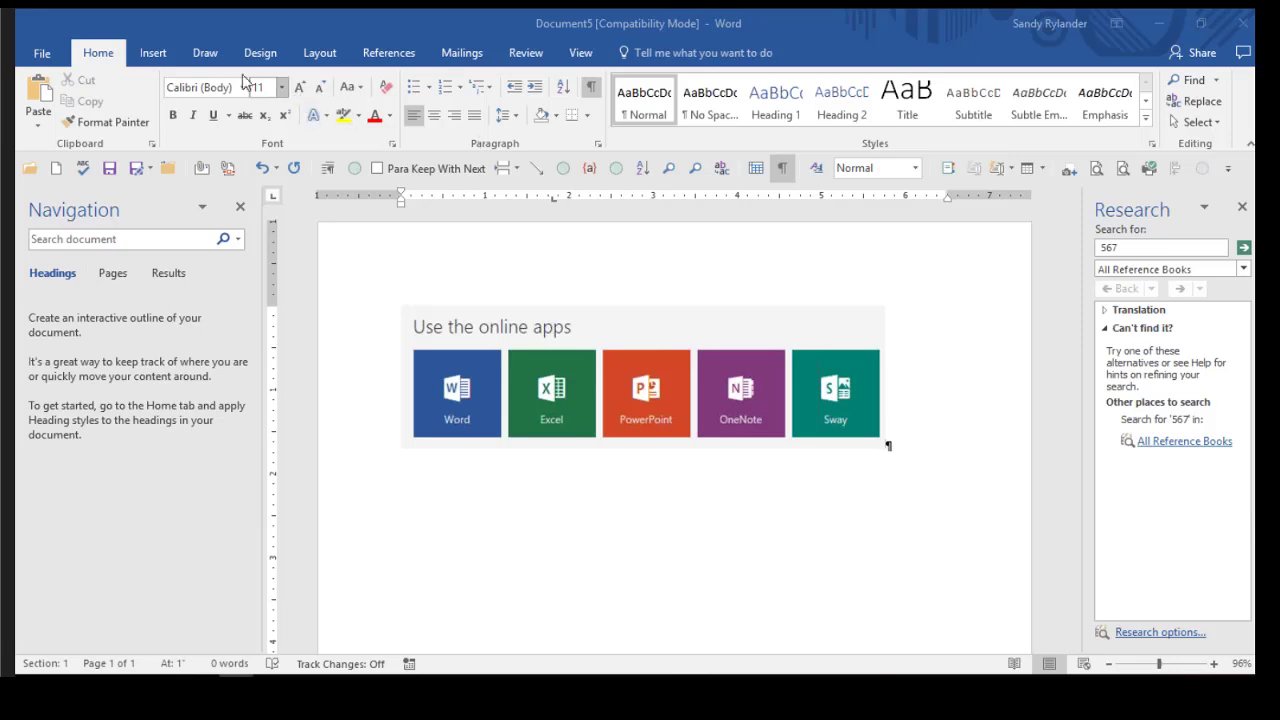
Step: Review the windows available for a screenshot and the Quick Access Toolbar options for the Screenshot tool, changing nothing
{"action": "left_click", "coordinate": [150, 56]}
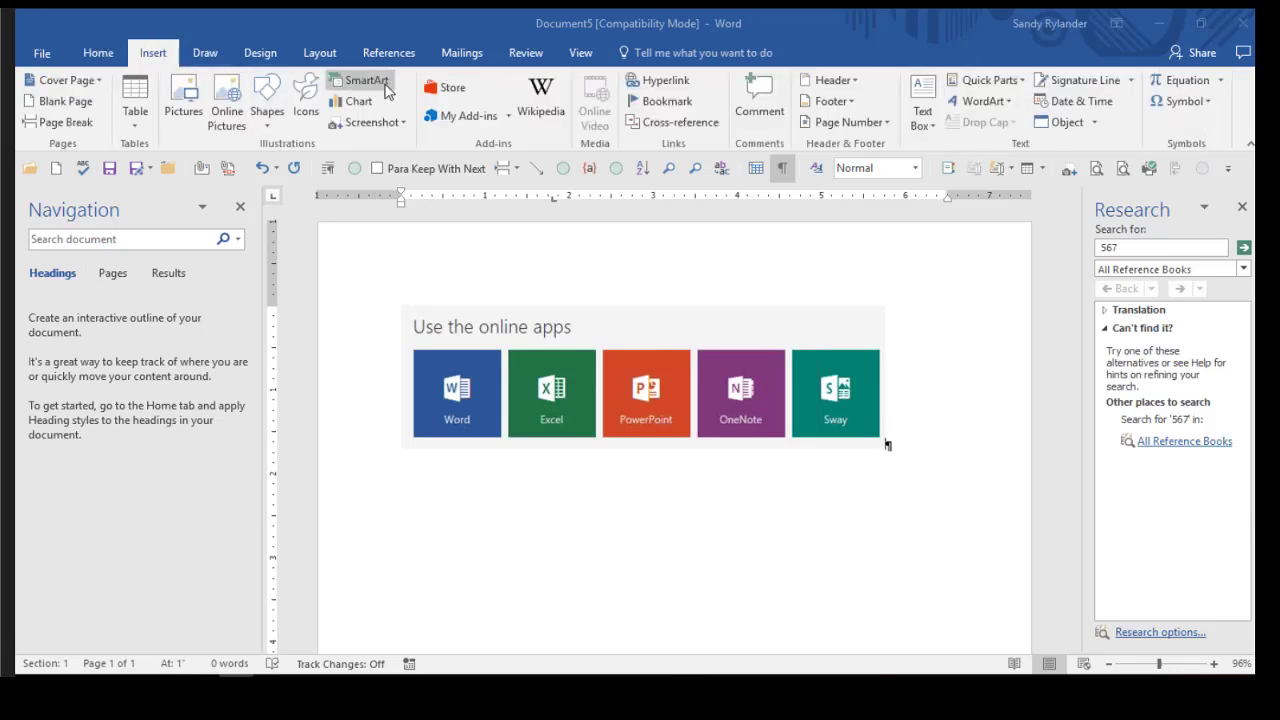
{"action": "left_click", "coordinate": [400, 126]}
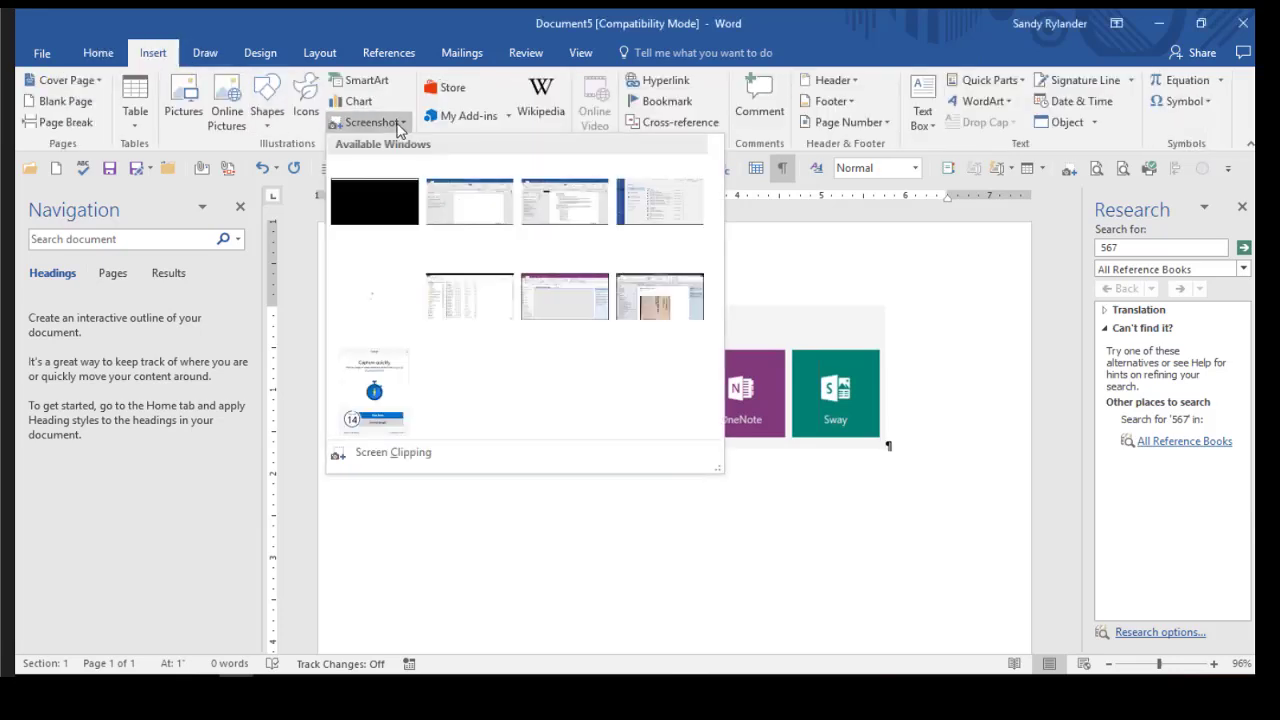
{"action": "left_click", "coordinate": [883, 300]}
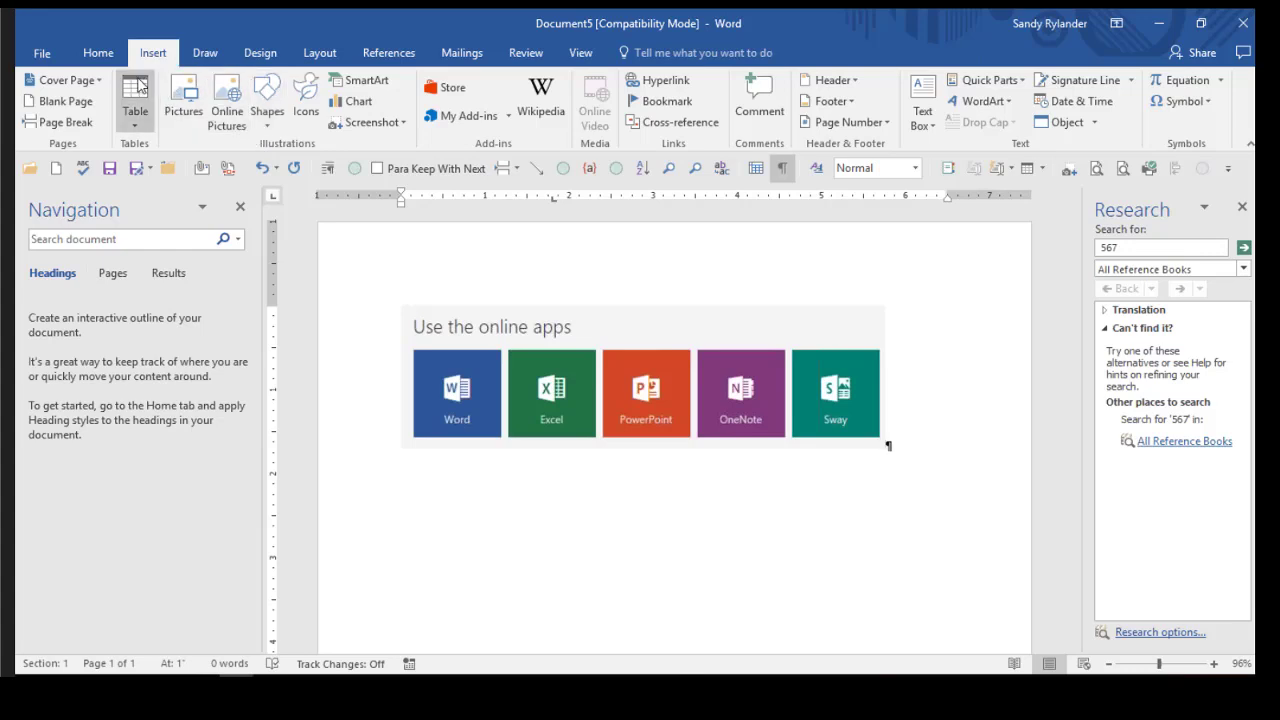
{"action": "right_click", "coordinate": [353, 127]}
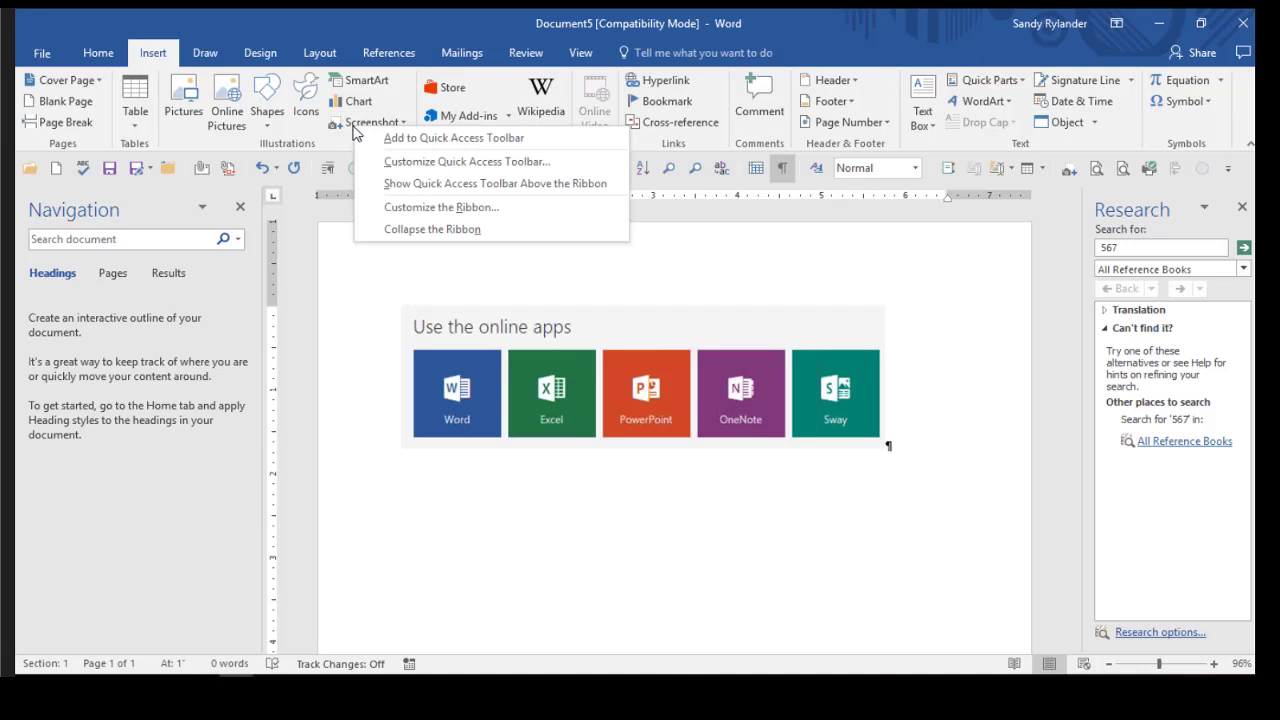
{"action": "left_click", "coordinate": [347, 304]}
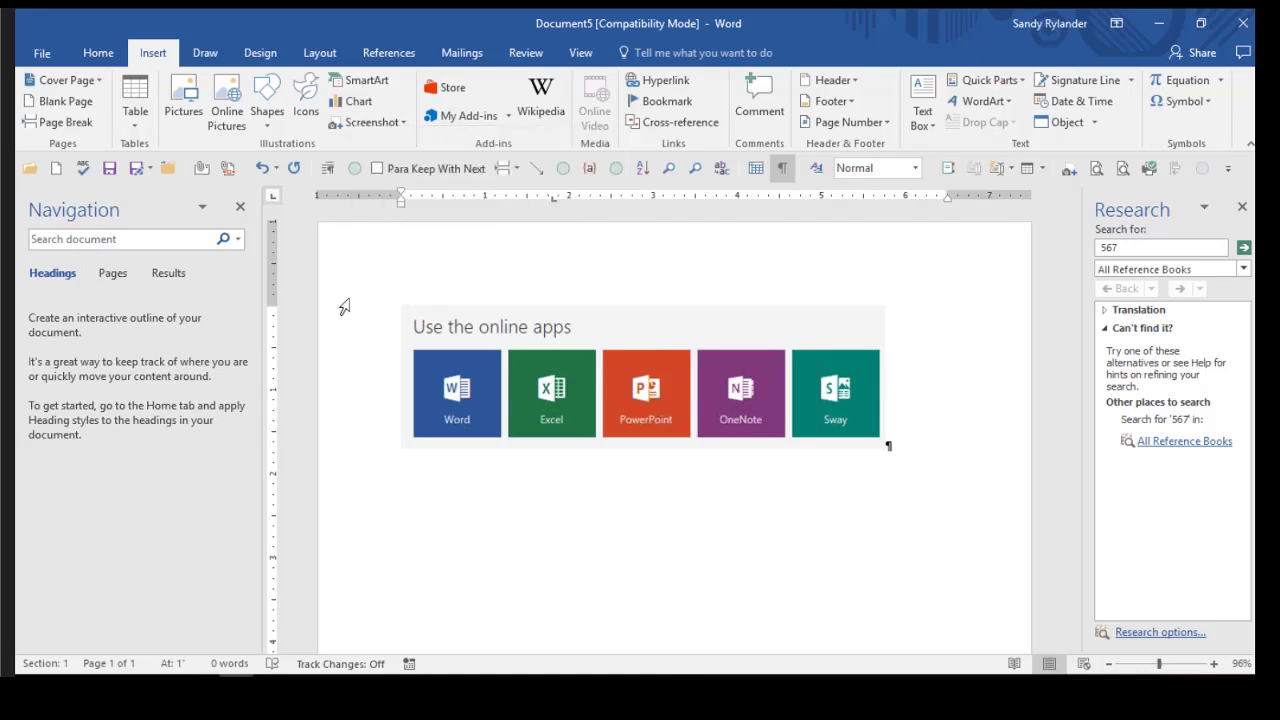
Step: Check whether the Screen Clipping command offers adding it to the Quick Access Toolbar, and dismiss the options
{"action": "left_click", "coordinate": [405, 124]}
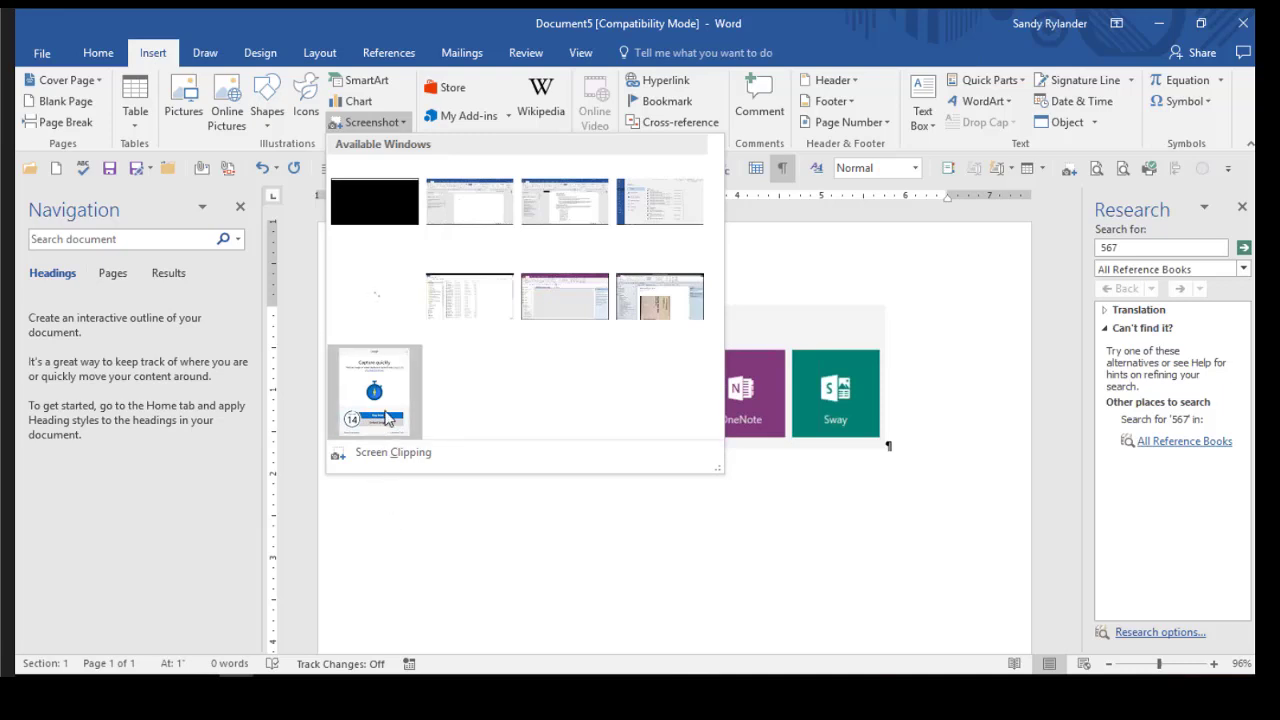
{"action": "right_click", "coordinate": [389, 456]}
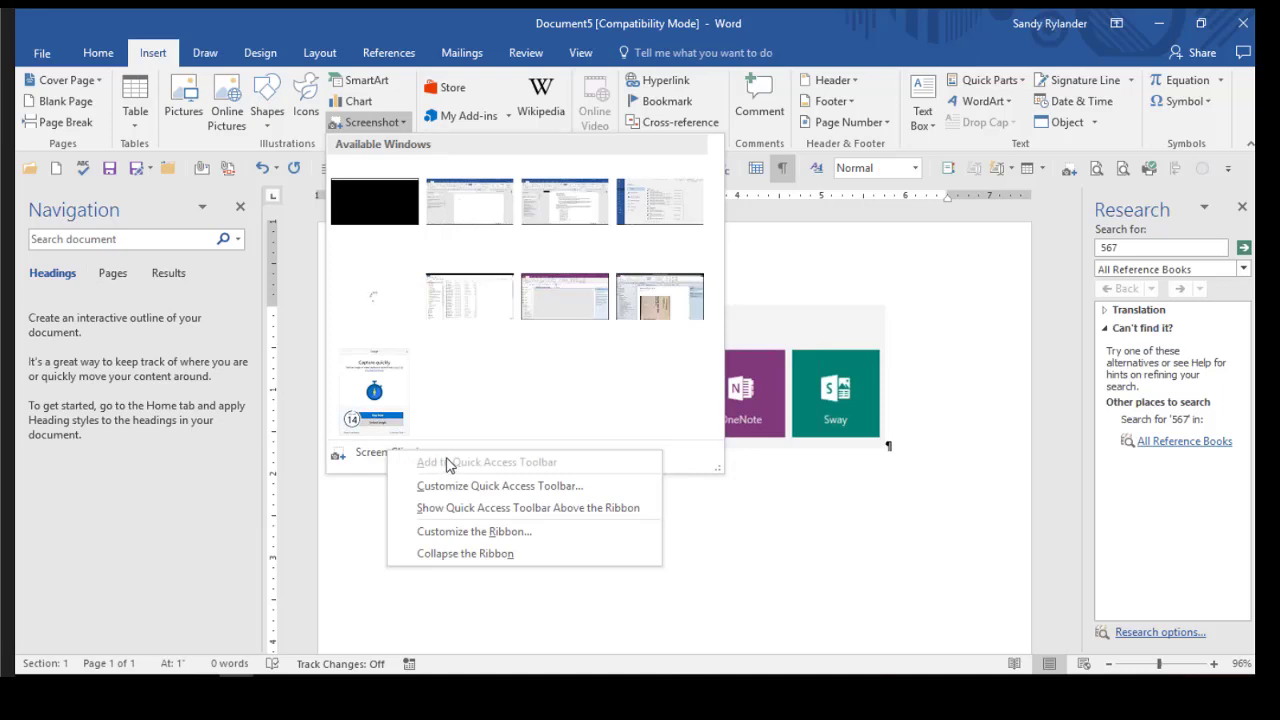
{"action": "left_click", "coordinate": [351, 542]}
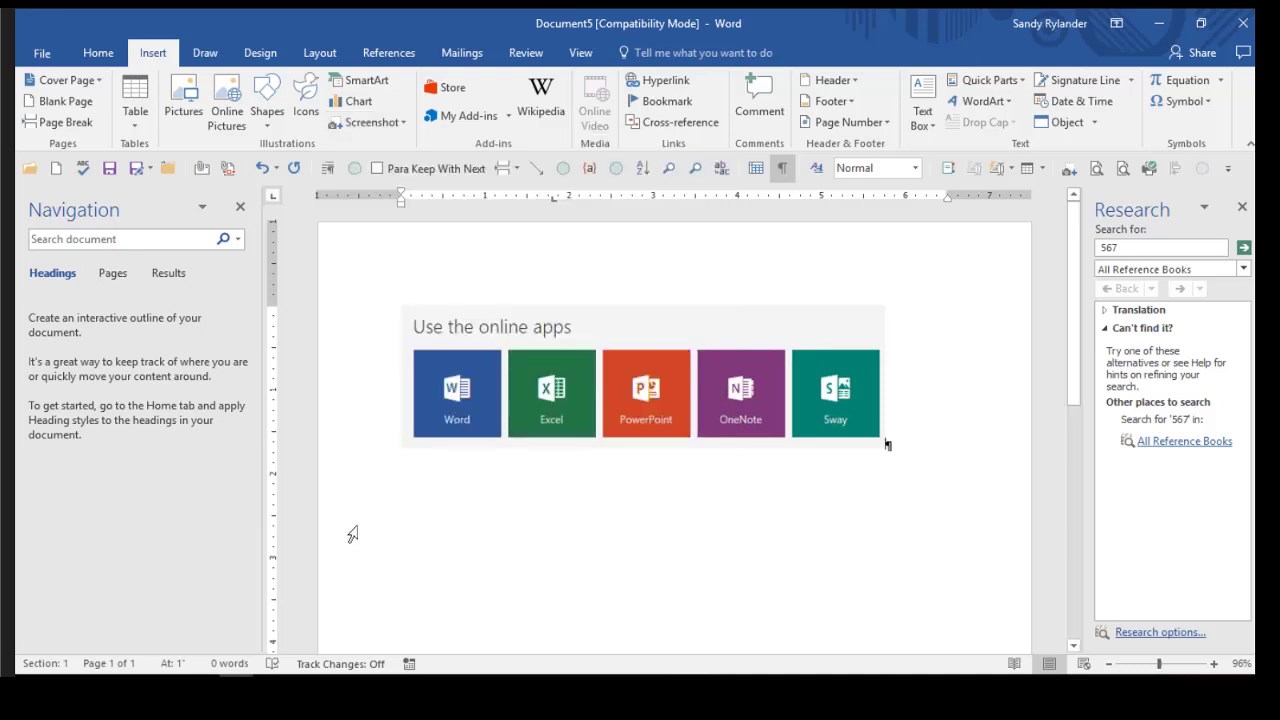
{"action": "right_click", "coordinate": [398, 176]}
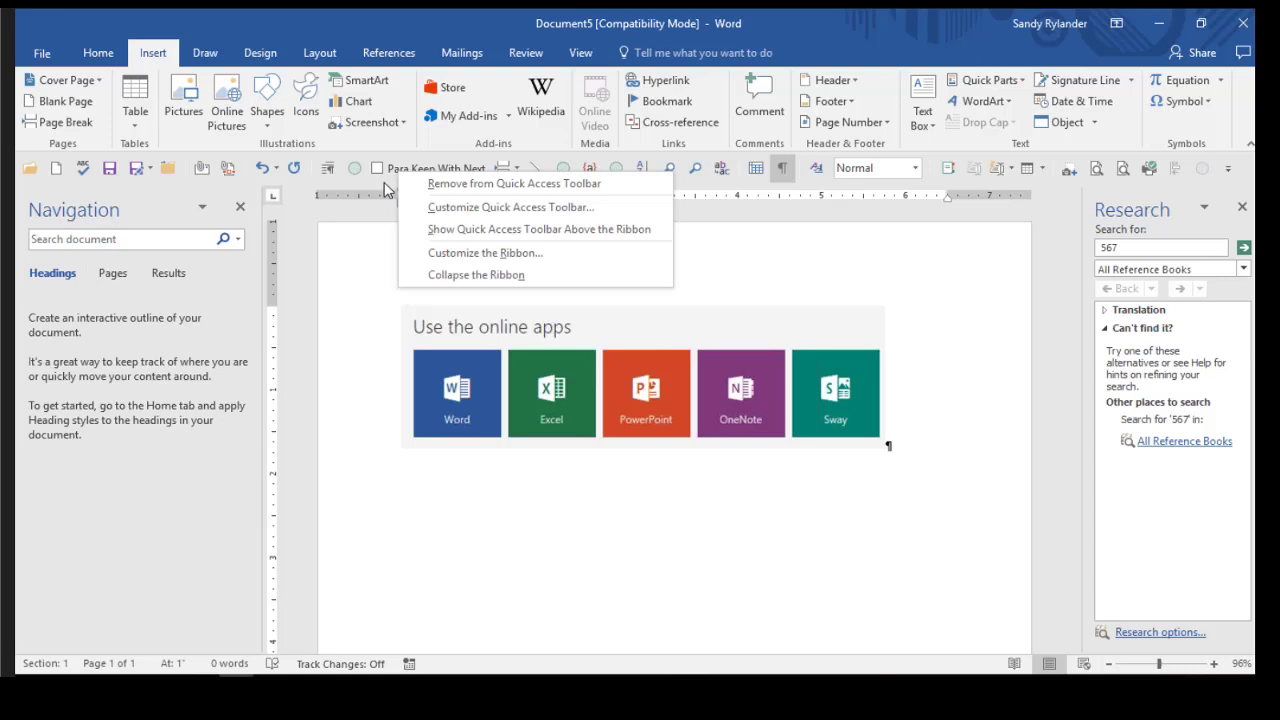
{"action": "left_click", "coordinate": [596, 512]}
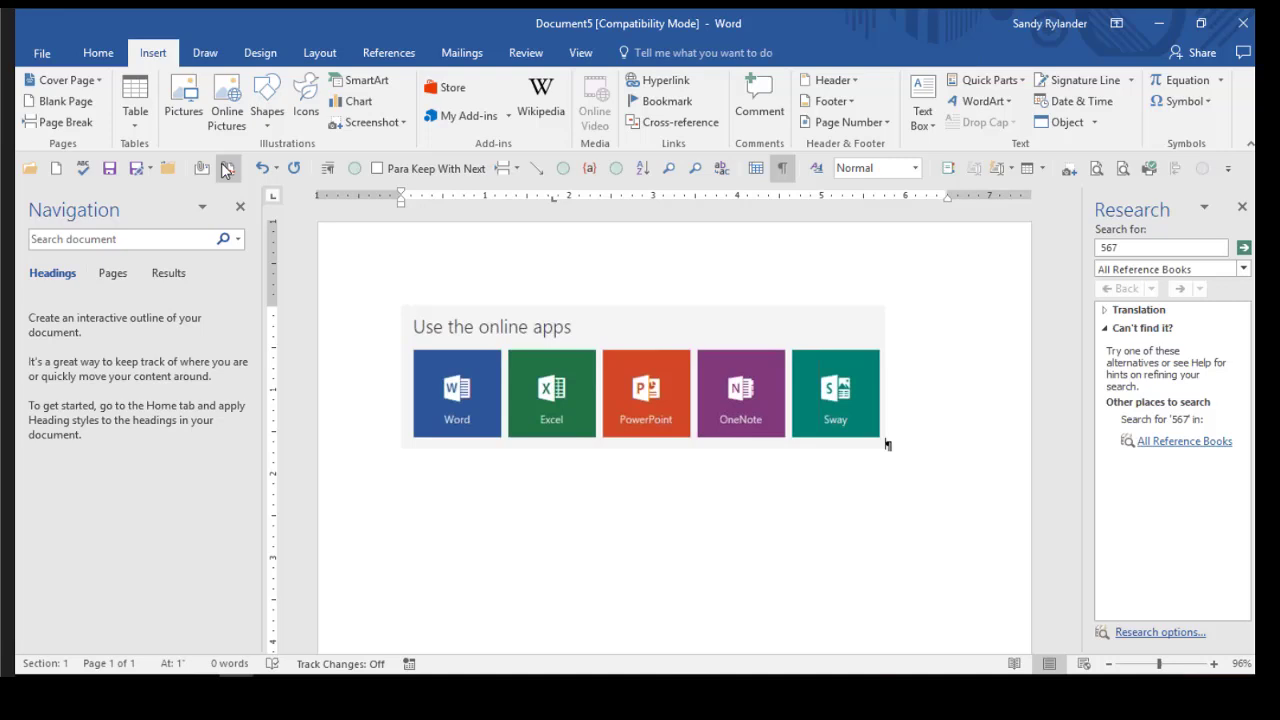
Step: Open the Quick Access Toolbar customization settings and start an export of all customizations
{"action": "right_click", "coordinate": [226, 170]}
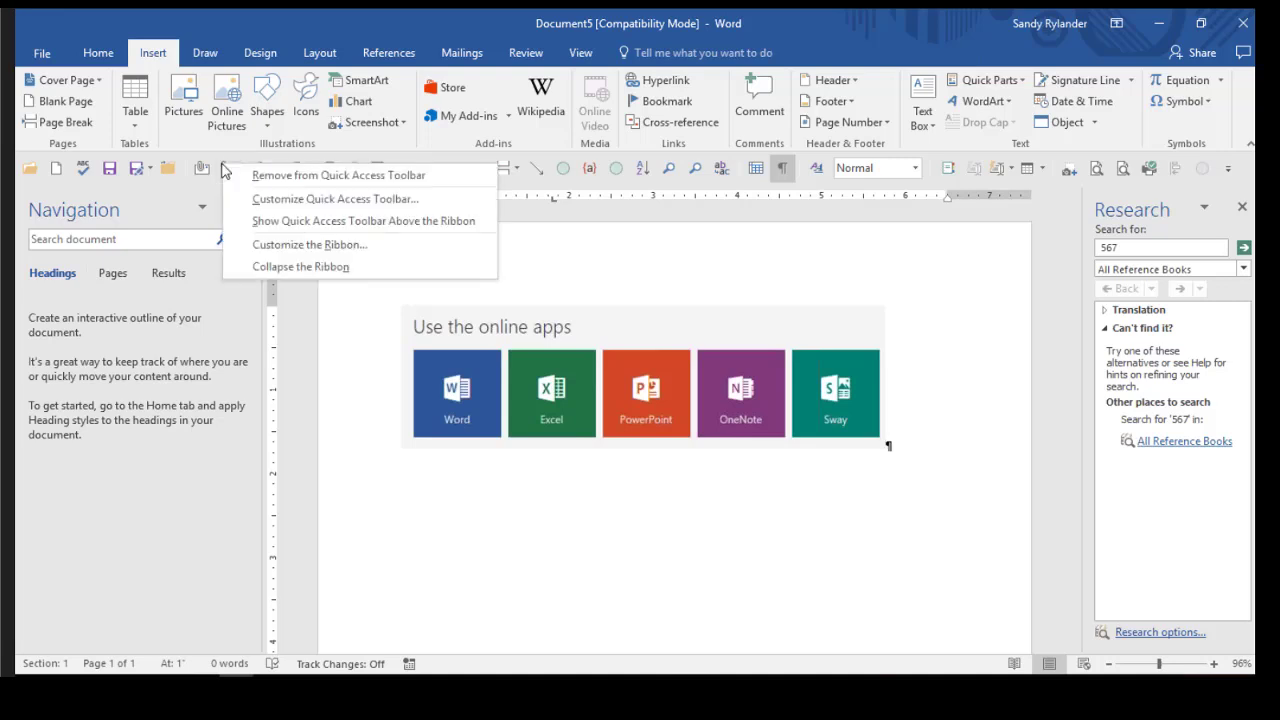
{"action": "left_click", "coordinate": [320, 200]}
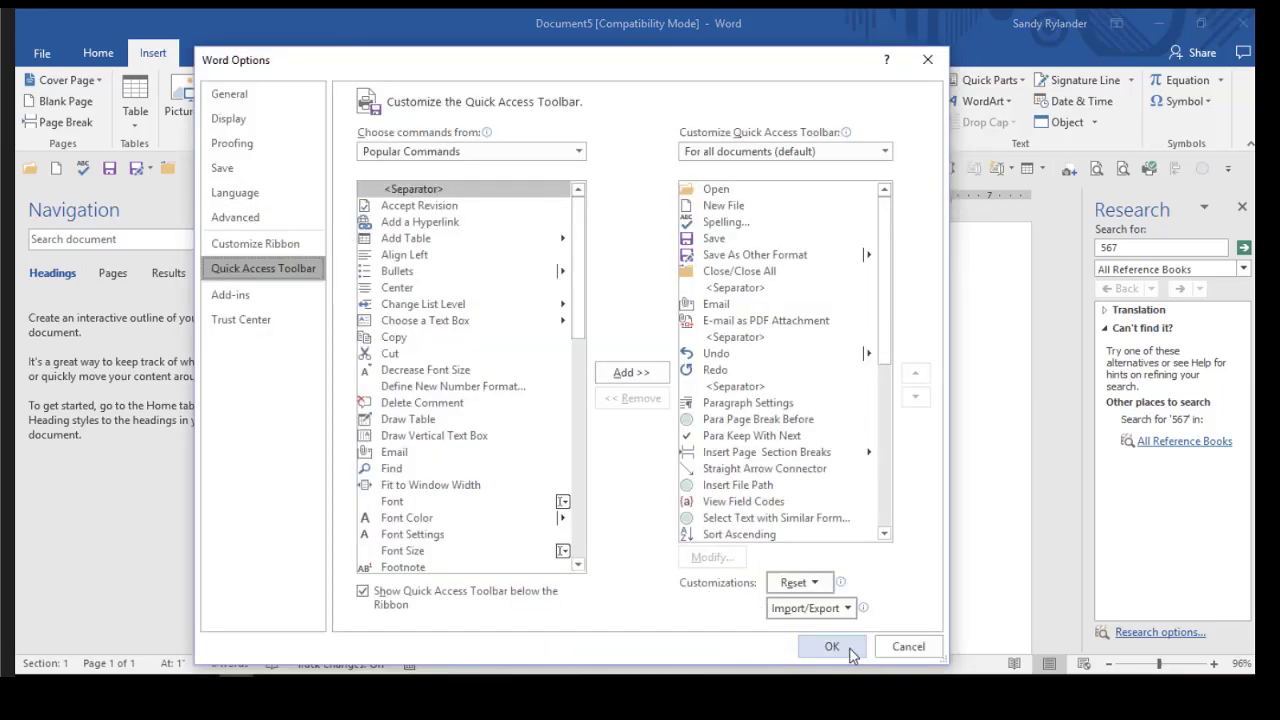
{"action": "left_click", "coordinate": [843, 621]}
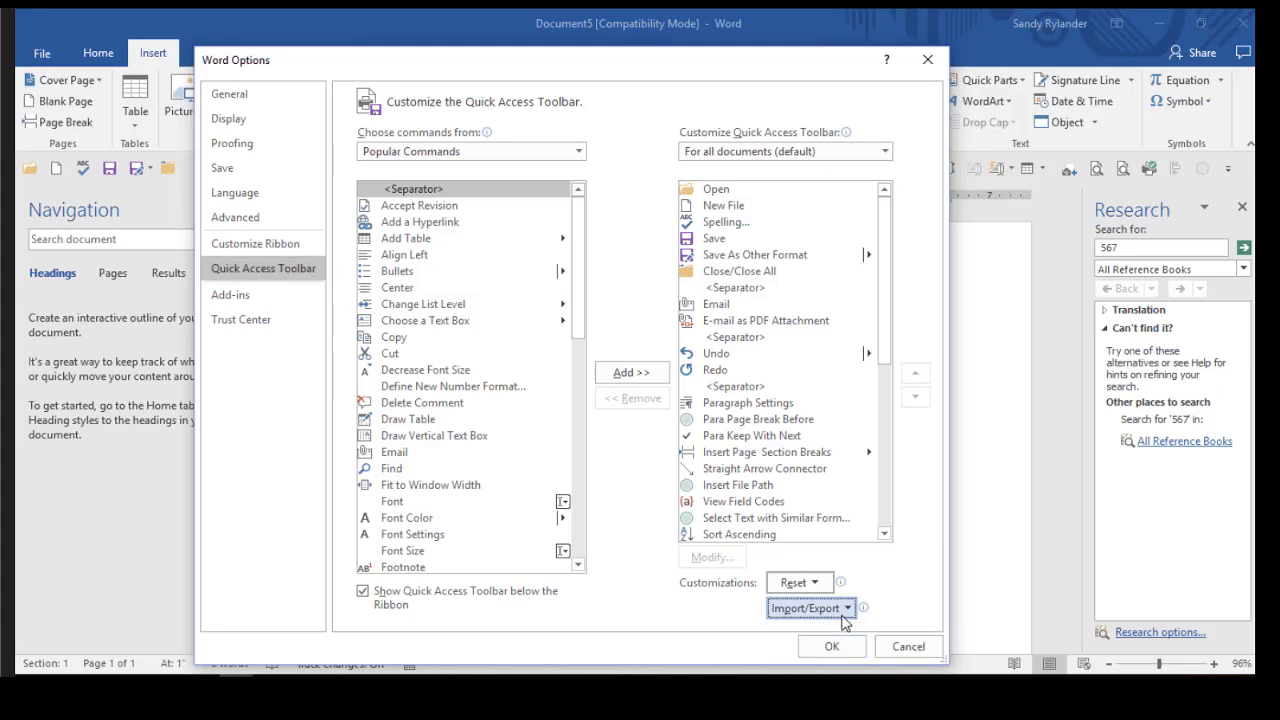
{"action": "left_click", "coordinate": [842, 612]}
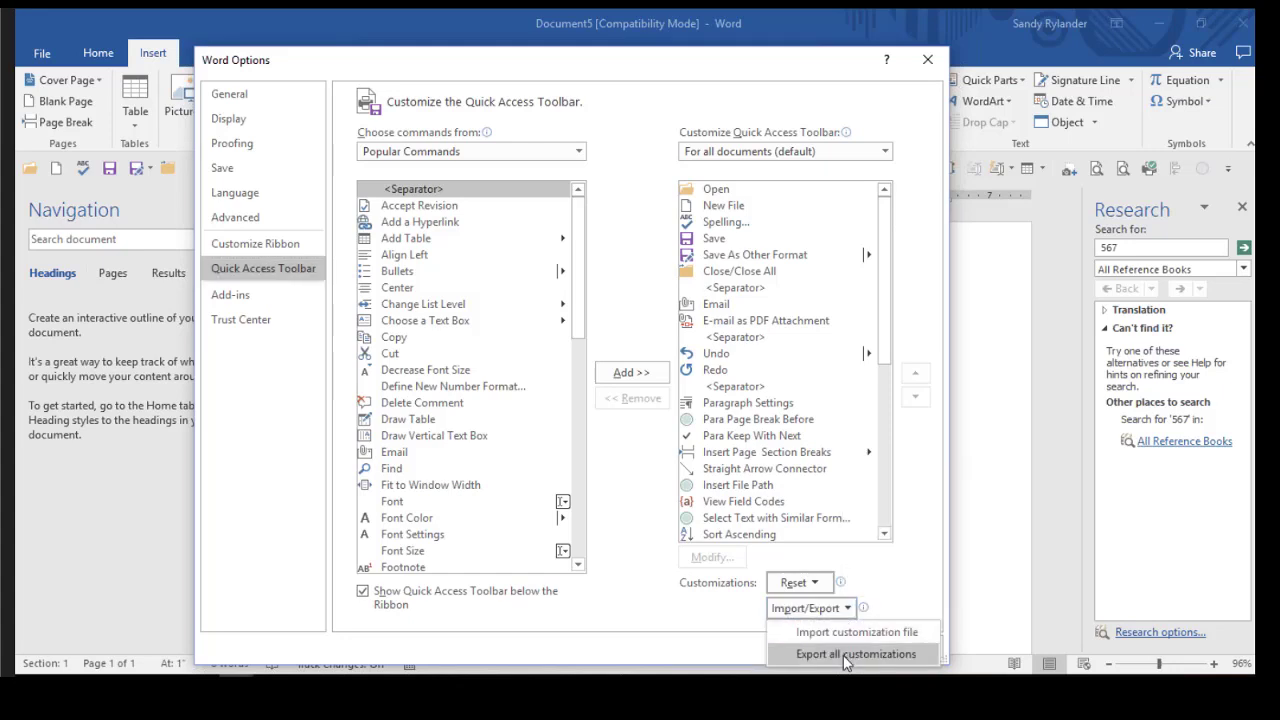
{"action": "left_click", "coordinate": [844, 658]}
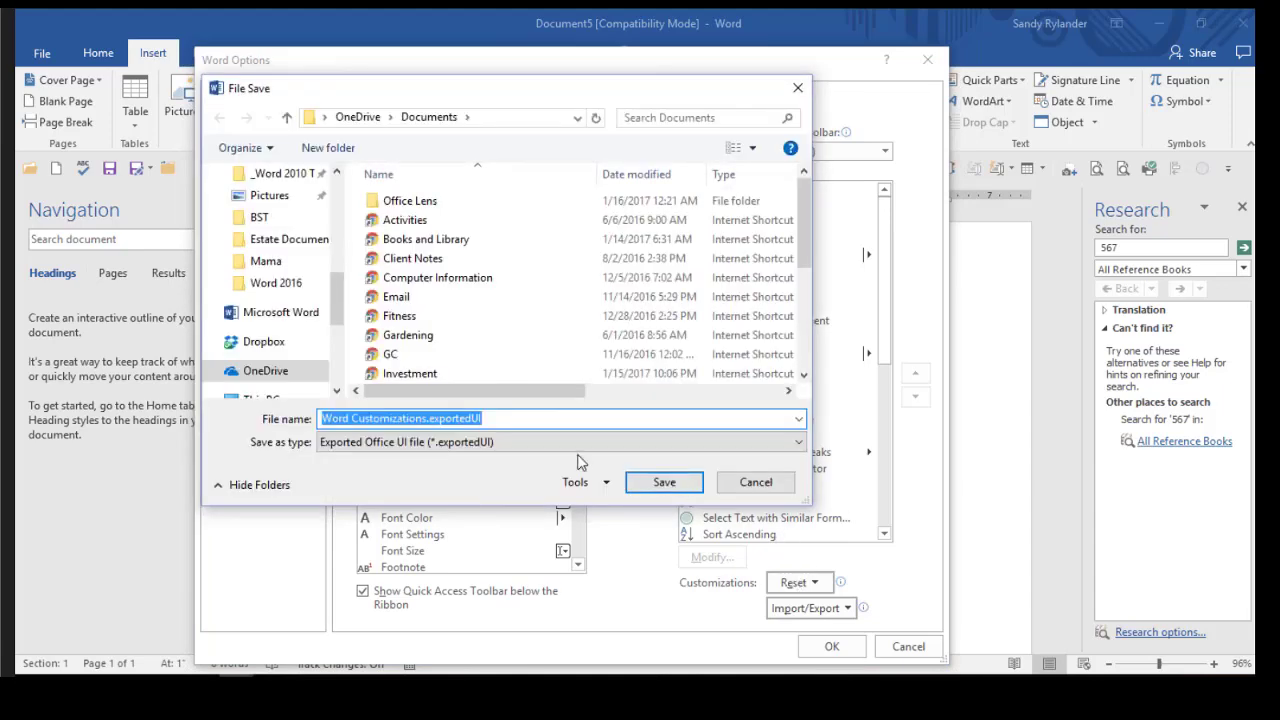
Step: Save the export as SRWord Customizations.exportedUI in the Documents folder of This PC and leave Word Options
{"action": "left_click", "coordinate": [365, 448]}
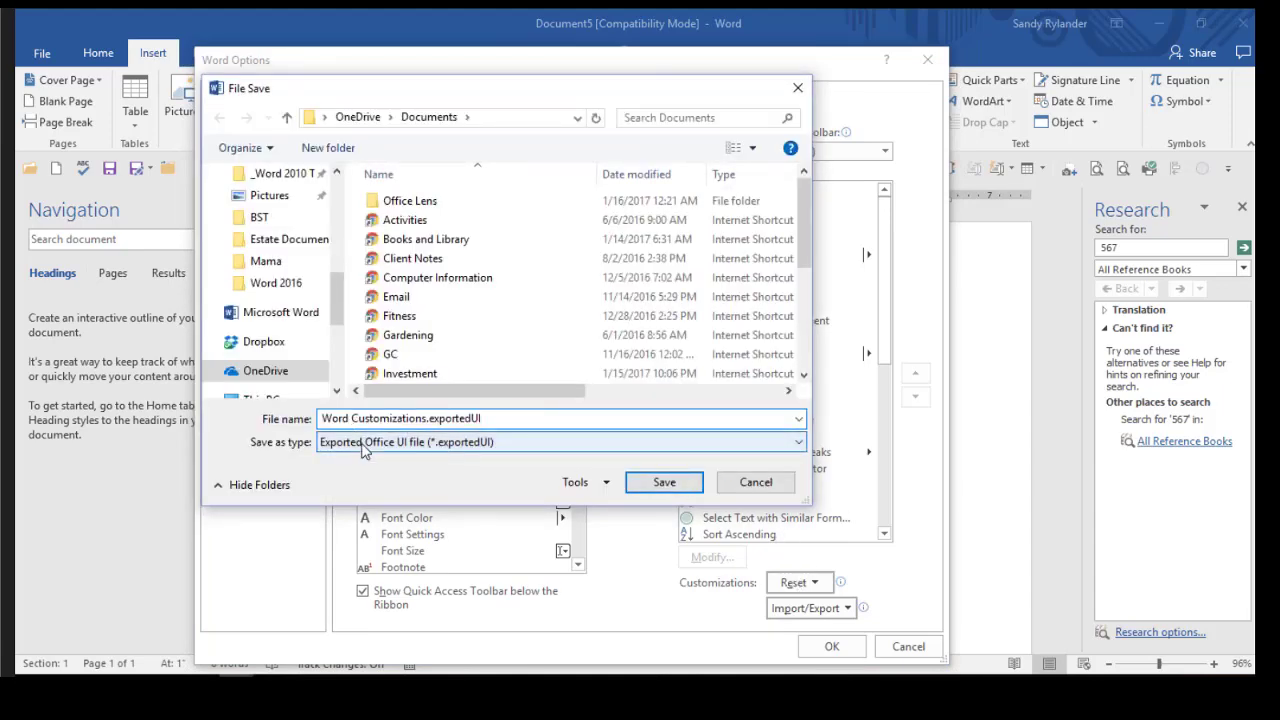
{"action": "left_click", "coordinate": [322, 418]}
{"action": "type", "text": "SR"}
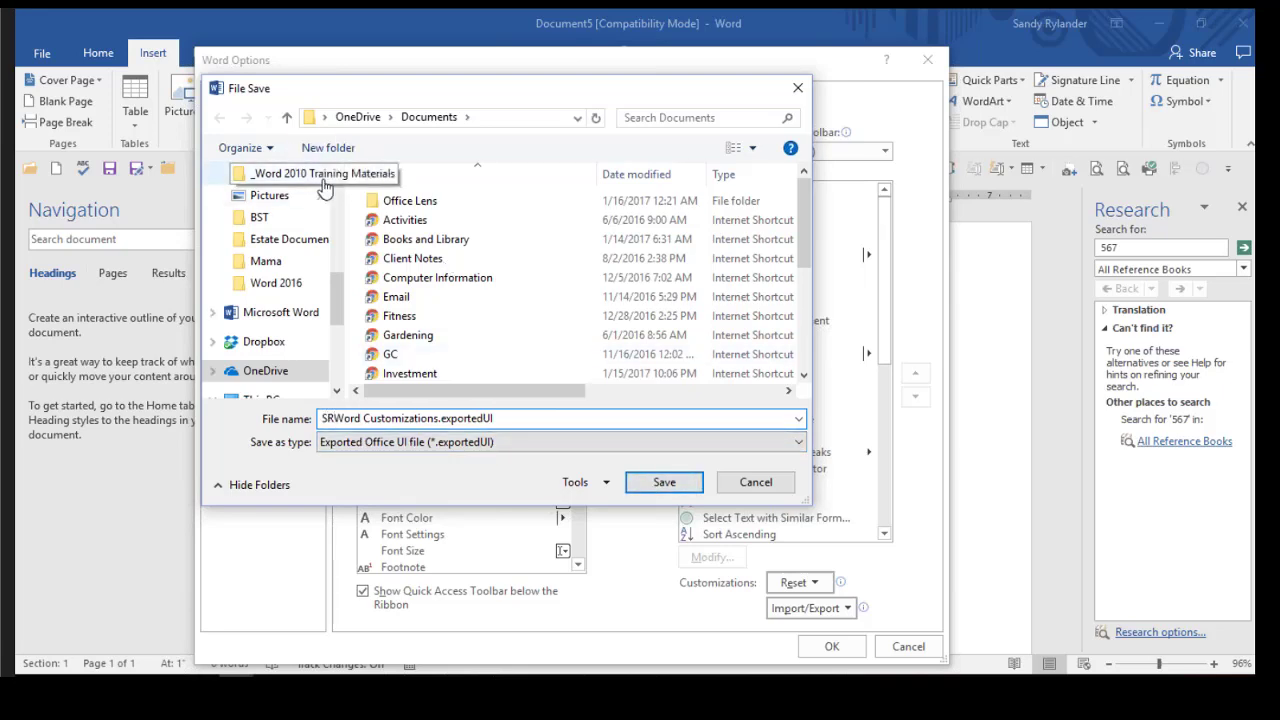
{"action": "scroll", "coordinate": [337, 195], "scroll_direction": "up", "scroll_amount": 6}
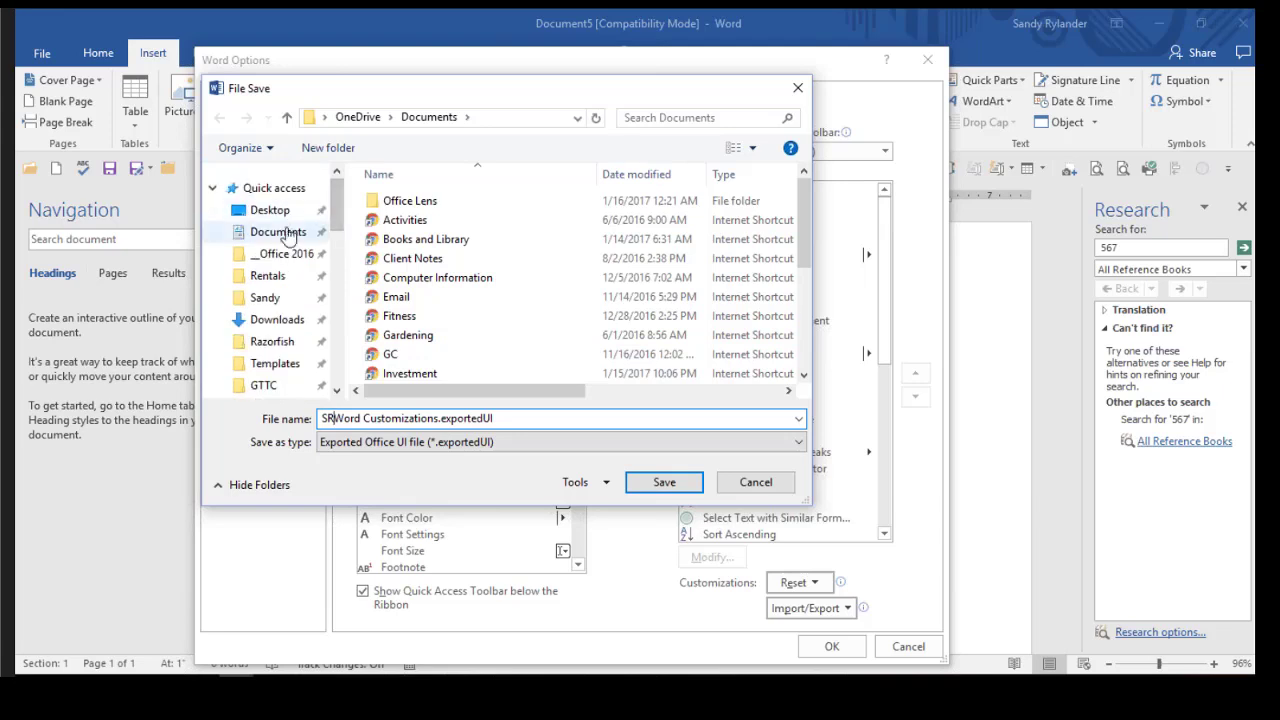
{"action": "left_click", "coordinate": [286, 233]}
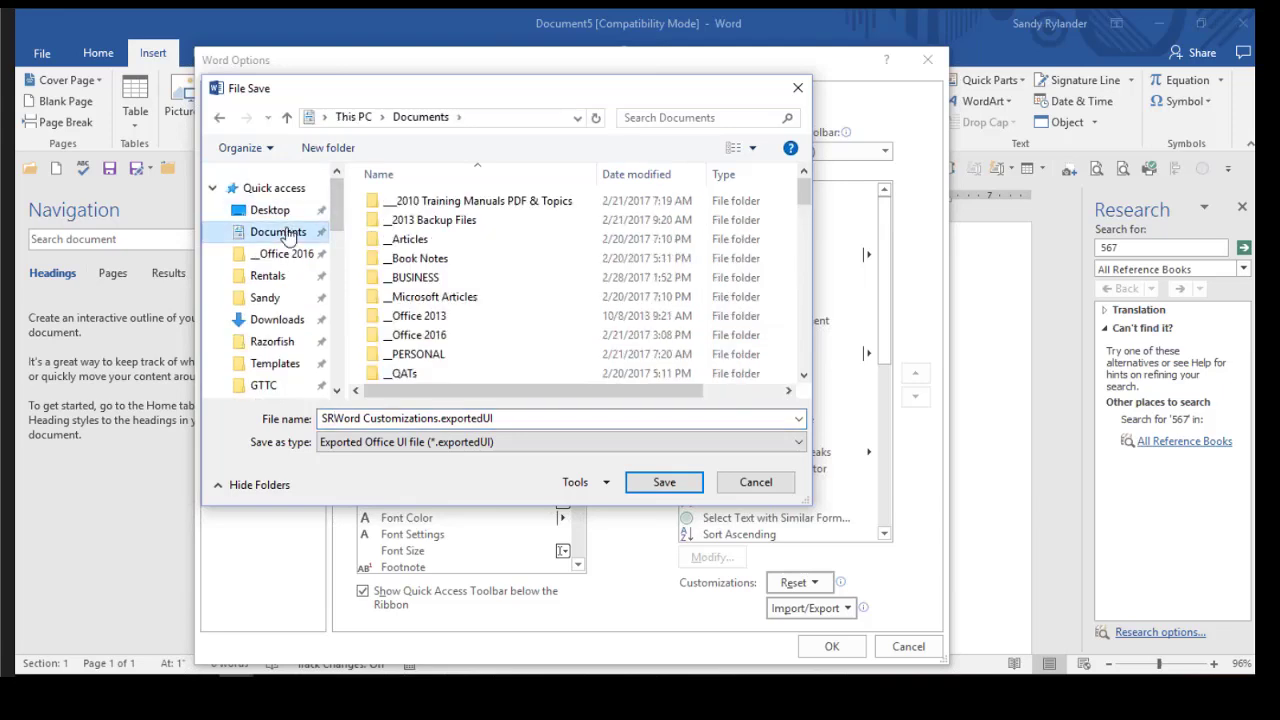
{"action": "left_click", "coordinate": [658, 484]}
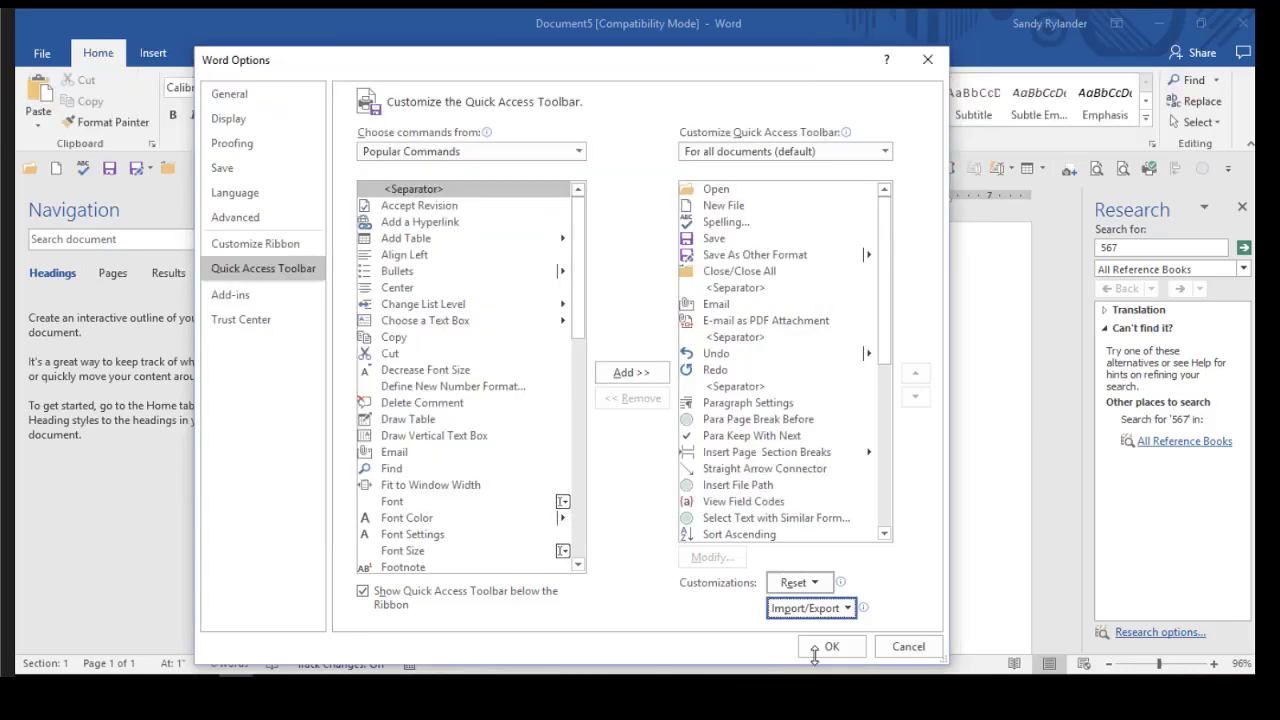
{"action": "left_click", "coordinate": [907, 648]}
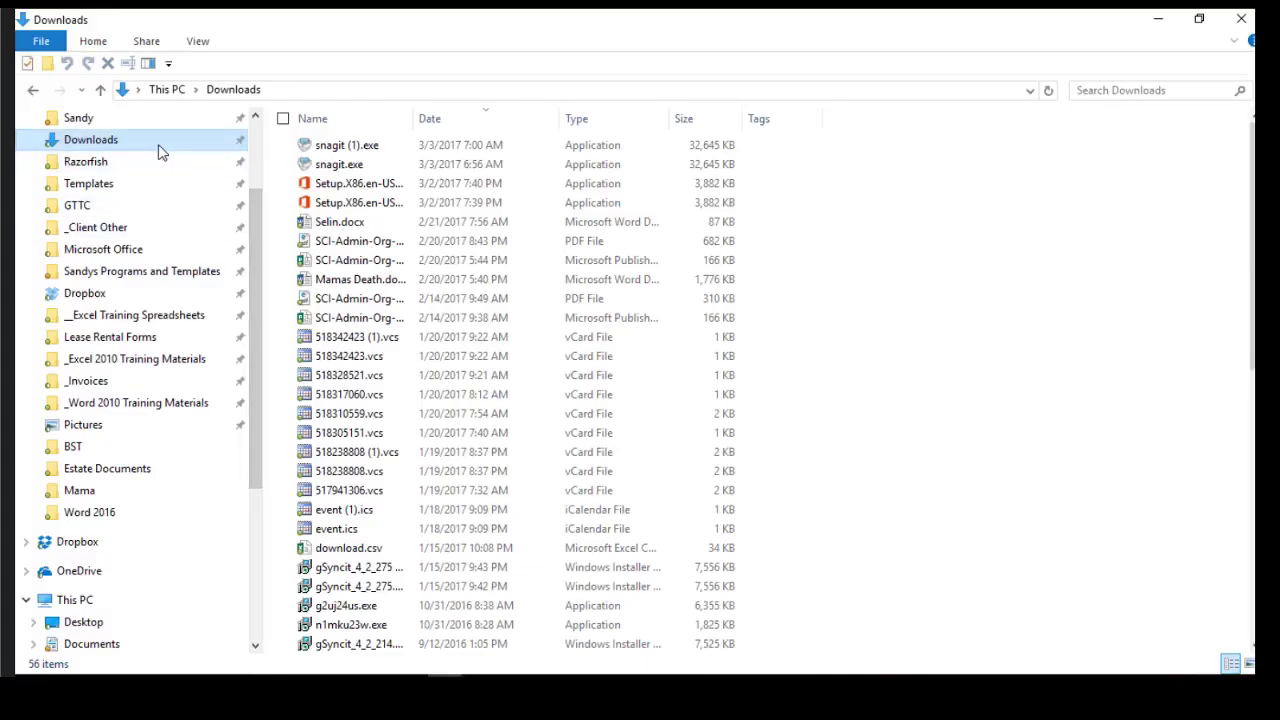
Step: In File Explorer, find SRWord Customizations.exportedUI in the Documents folder and send it to a mail recipient
{"action": "scroll", "coordinate": [210, 178], "scroll_direction": "up", "scroll_amount": 3}
{"action": "left_click", "coordinate": [154, 178]}
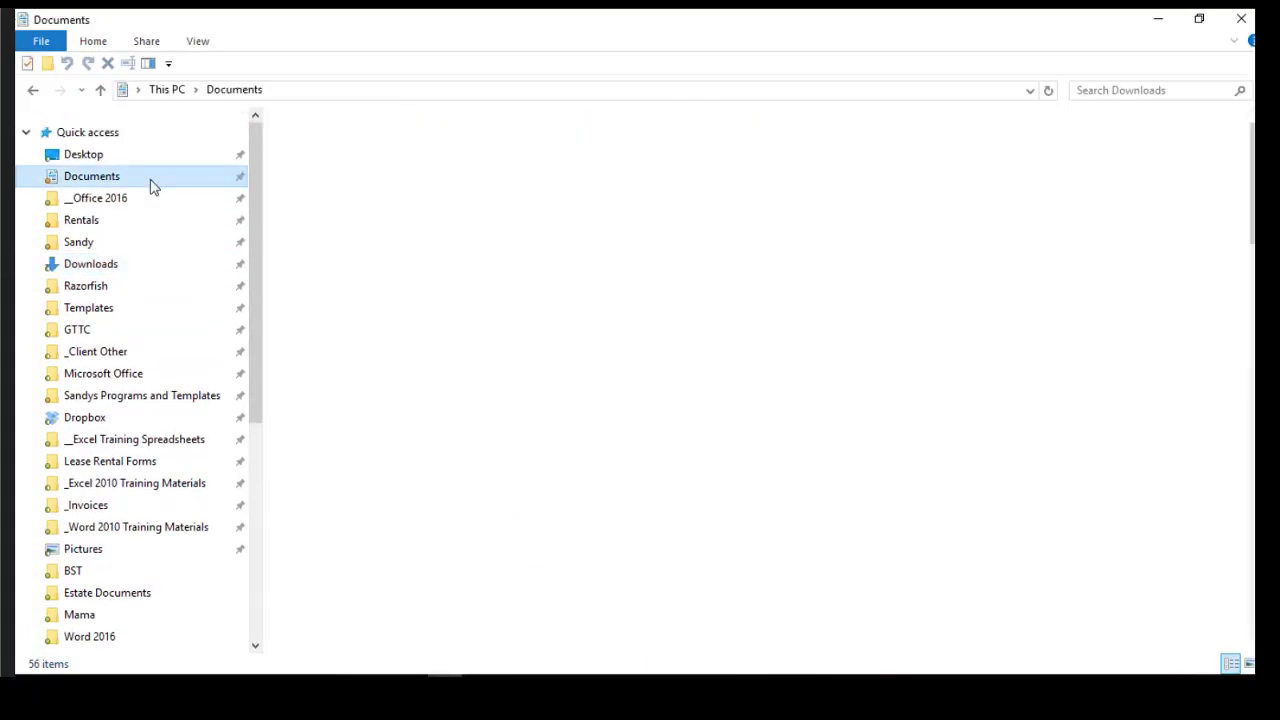
{"action": "scroll", "coordinate": [555, 320], "scroll_direction": "down", "scroll_amount": 19}
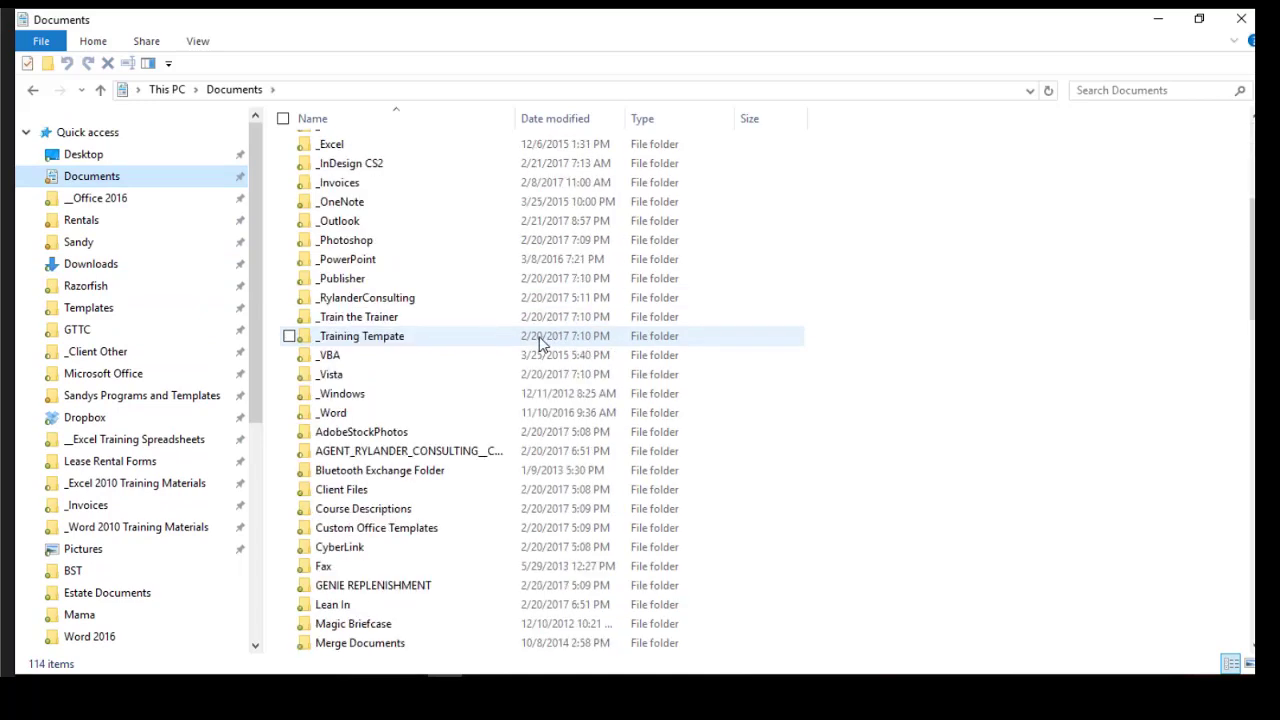
{"action": "scroll", "coordinate": [535, 345], "scroll_direction": "down", "scroll_amount": 10}
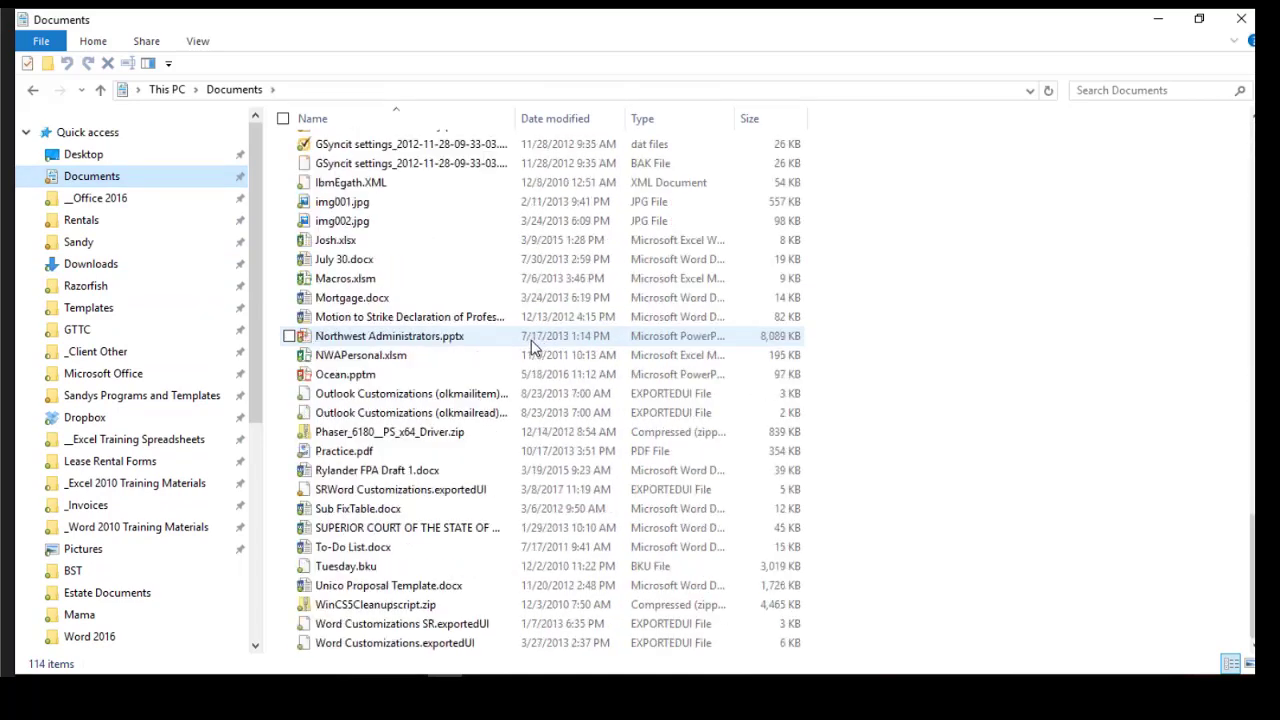
{"action": "right_click", "coordinate": [357, 493]}
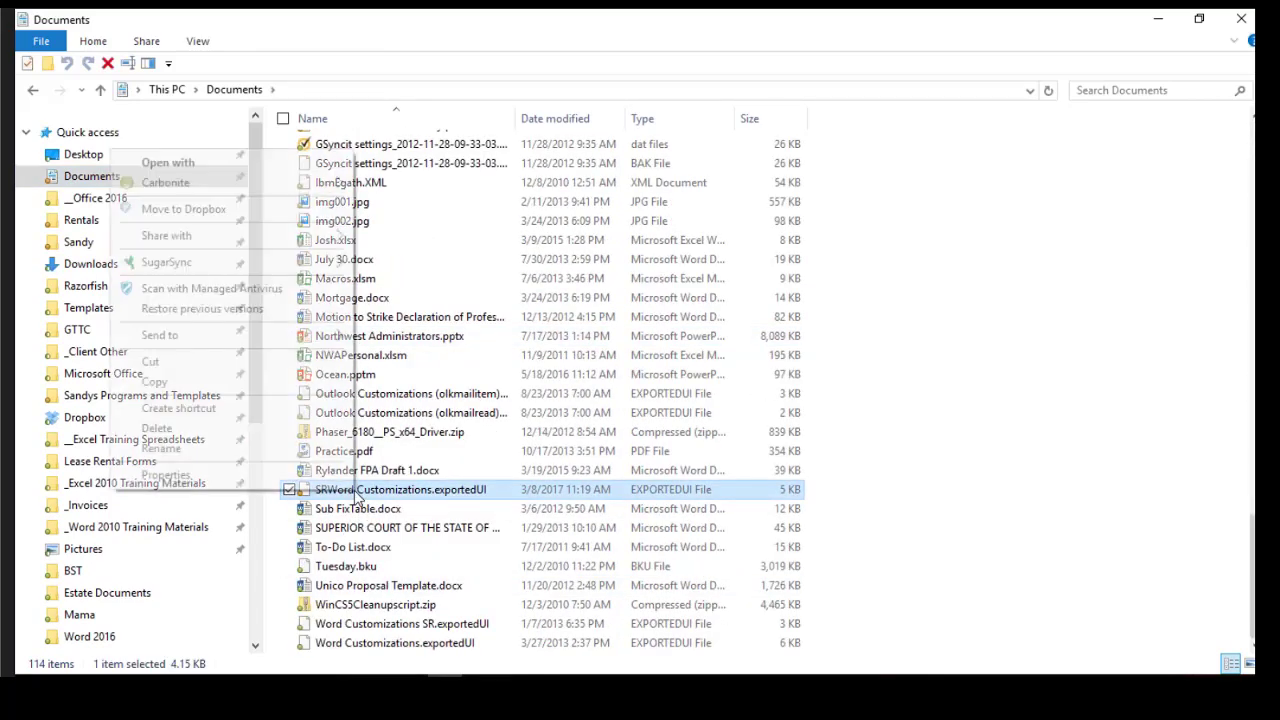
{"action": "mouse_move", "coordinate": [268, 347]}
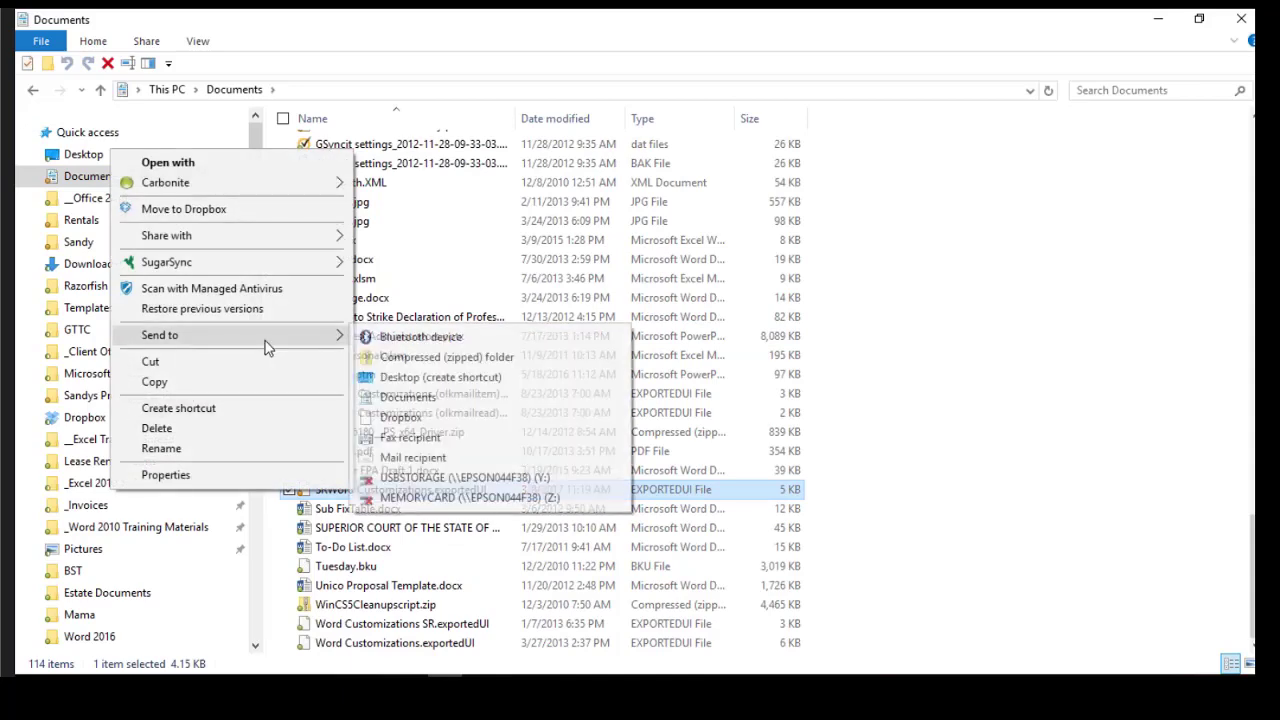
{"action": "left_click", "coordinate": [440, 457]}
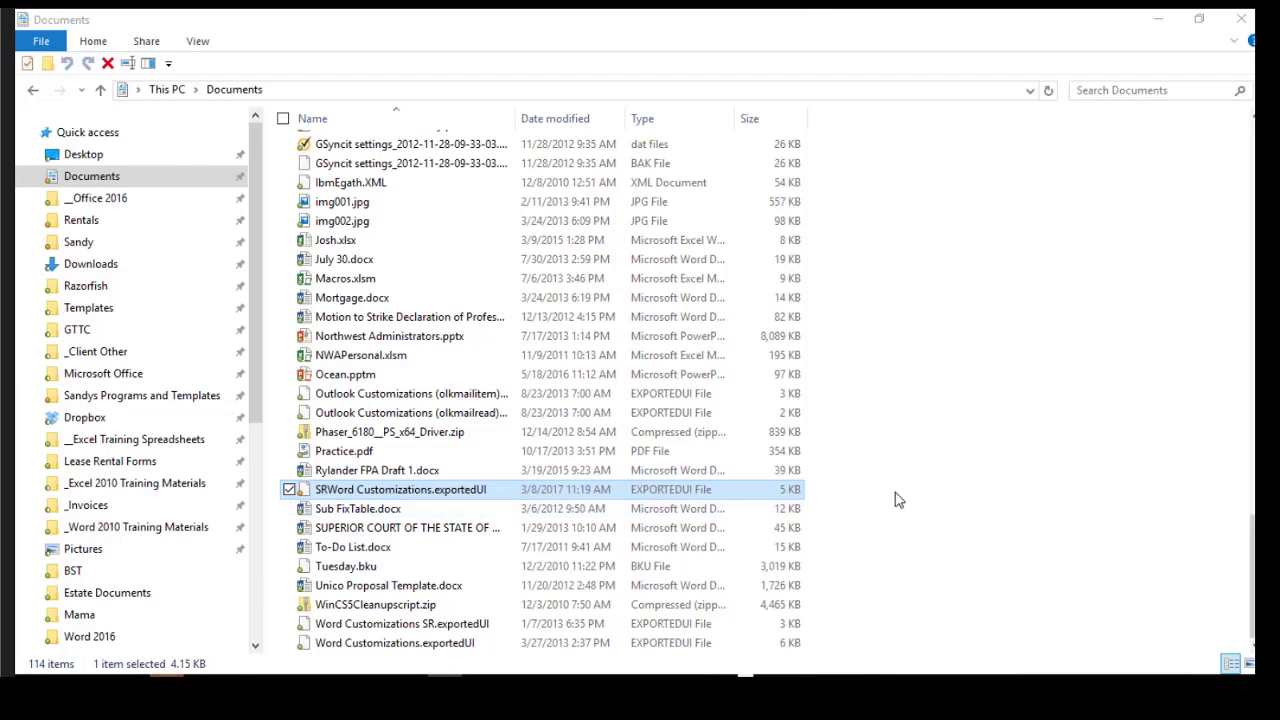
Step: Switch to the Outlook message carrying the customization file, add two suggested contacts as recipients, and send it
{"action": "scroll", "coordinate": [897, 500], "scroll_direction": "up", "scroll_amount": 3}
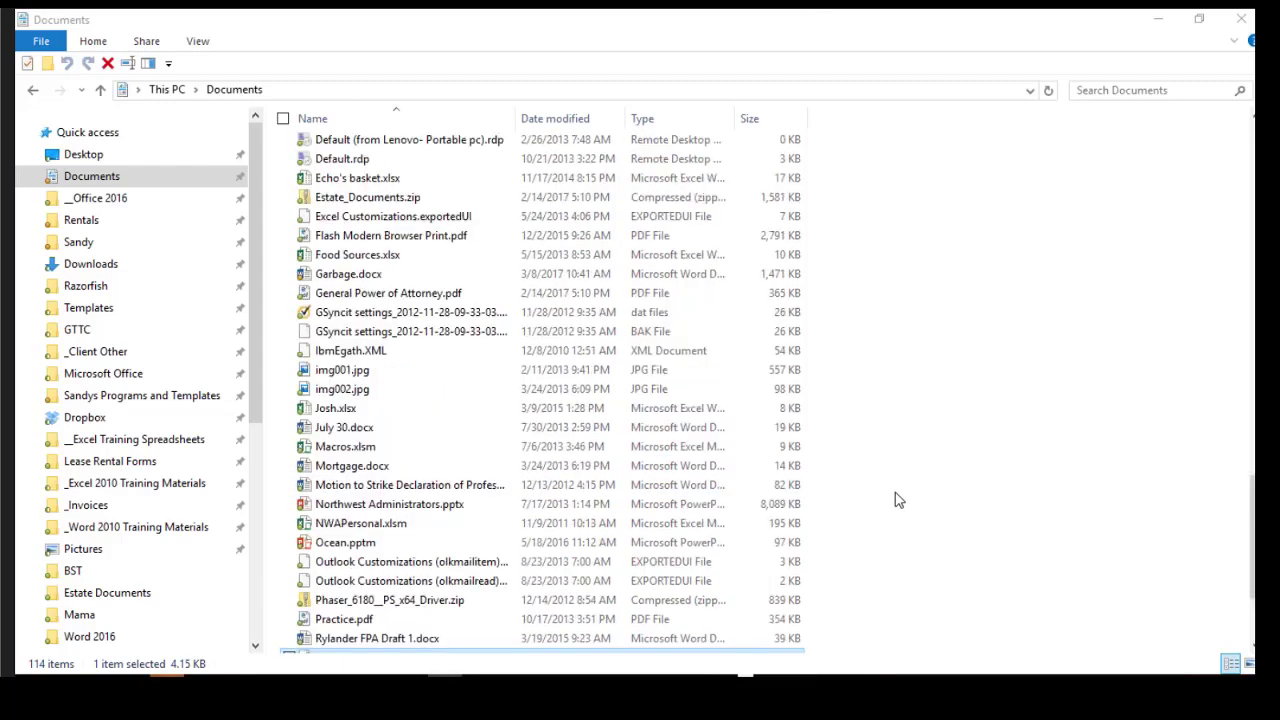
{"action": "scroll", "coordinate": [897, 500], "scroll_direction": "down", "scroll_amount": 3}
{"action": "mouse_move", "coordinate": [167, 674]}
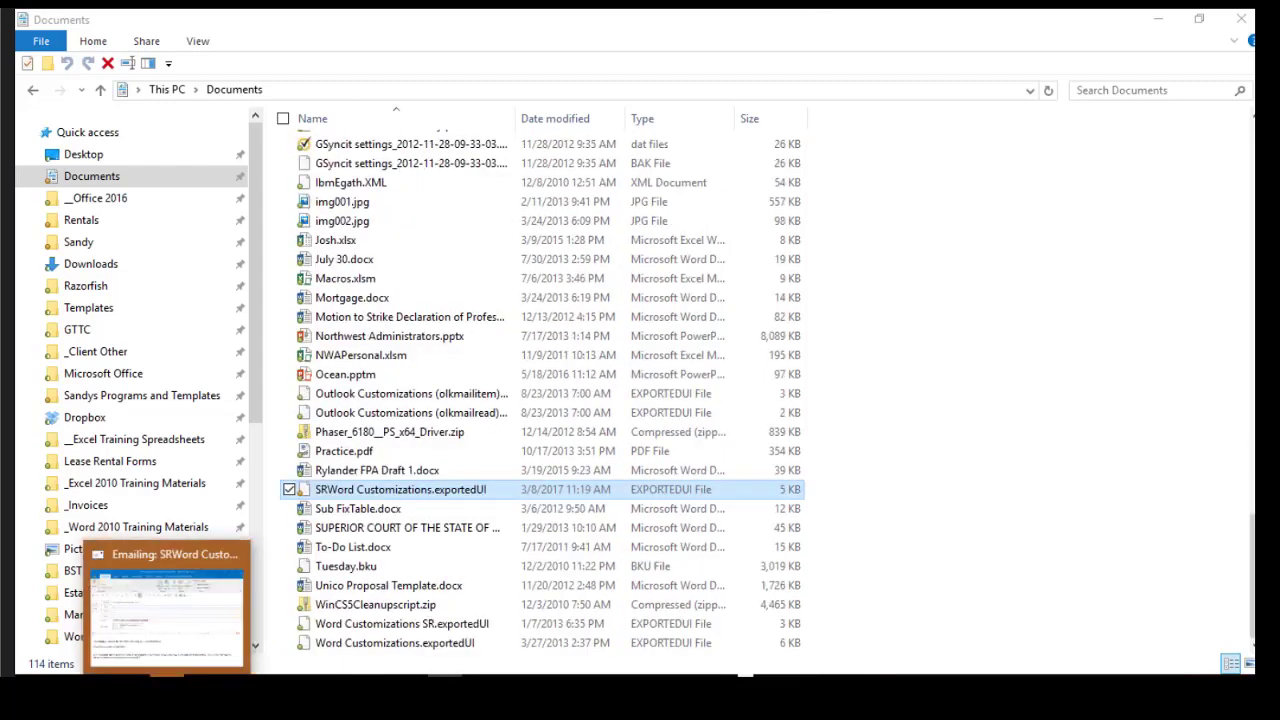
{"action": "left_click", "coordinate": [167, 614]}
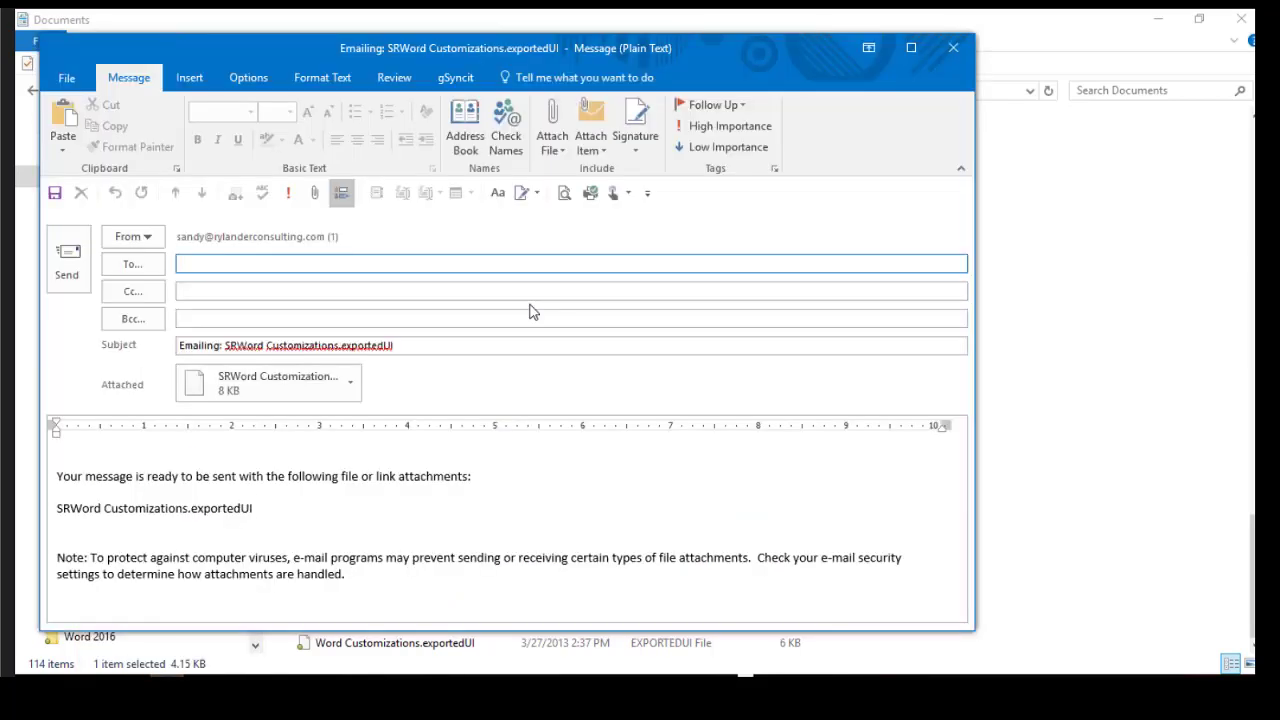
{"action": "type", "text": "su"}
{"action": "key", "text": "Return"}
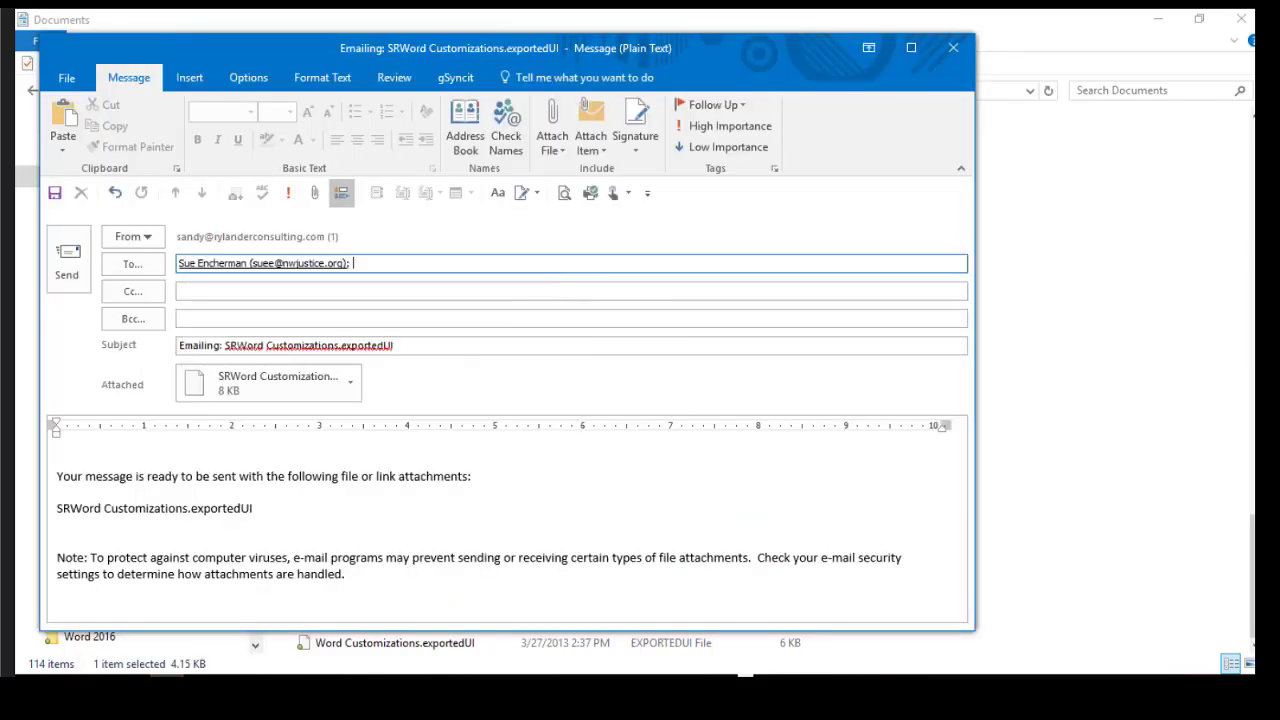
{"action": "type", "text": "br"}
{"action": "key", "text": "Return"}
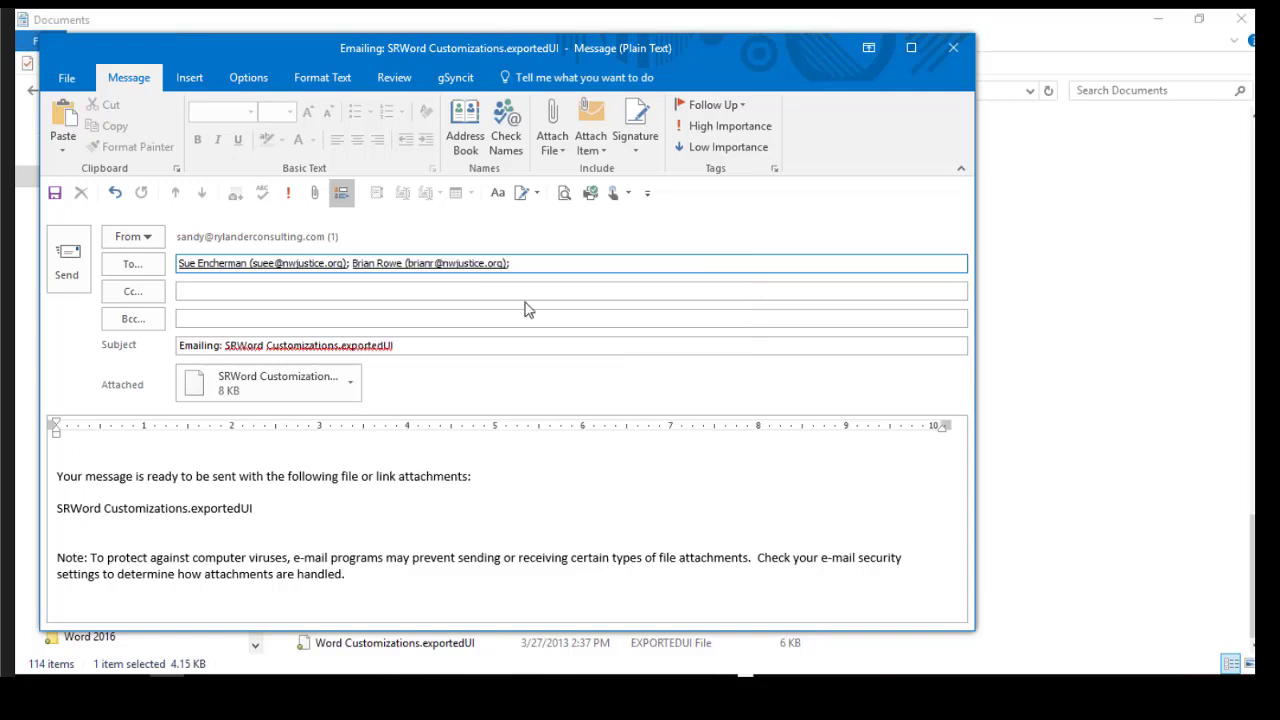
{"action": "left_click", "coordinate": [68, 262]}
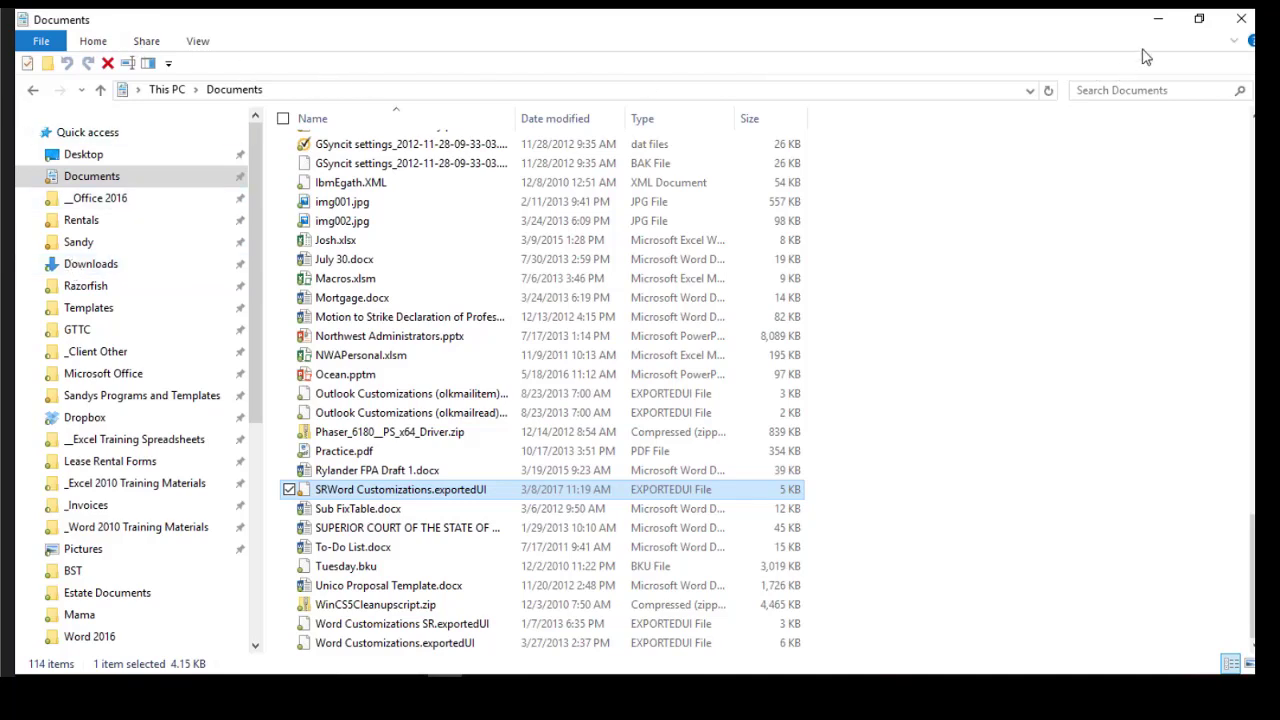
Step: Minimize File Explorer to return to Document5 in Word and delete the online apps screen clipping
{"action": "left_click", "coordinate": [1160, 24]}
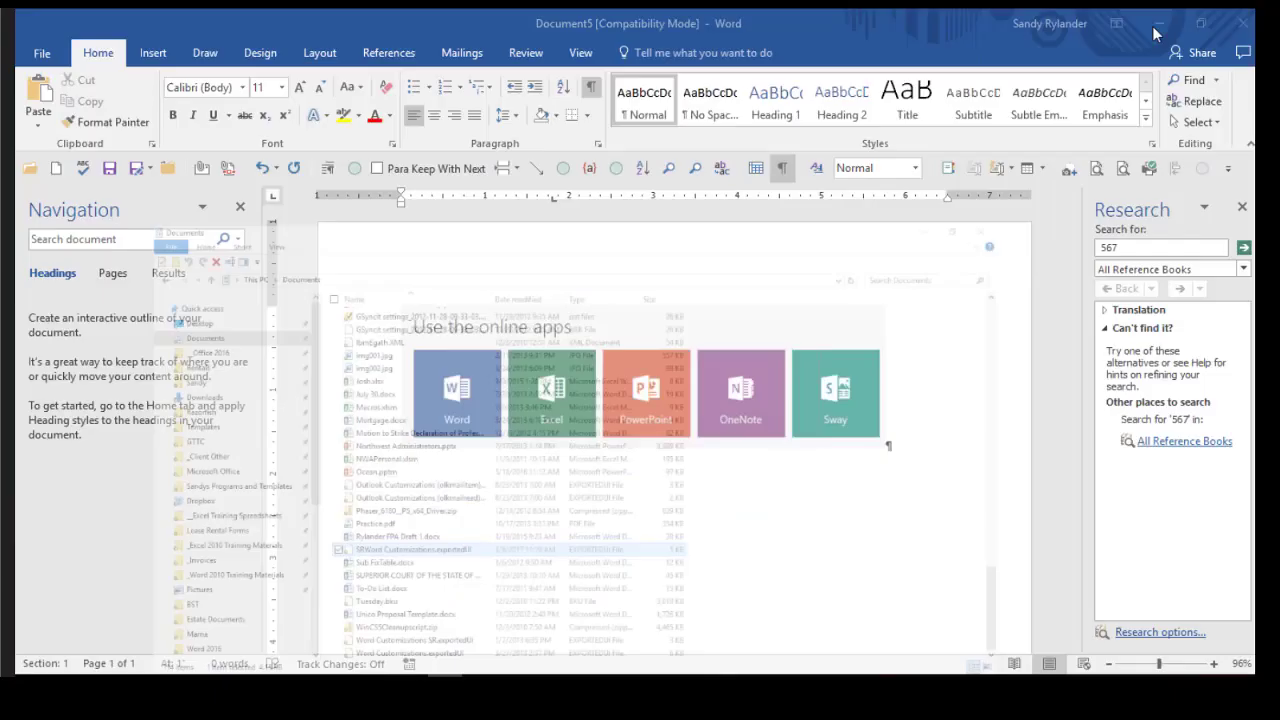
{"action": "left_click", "coordinate": [429, 314]}
{"action": "key", "text": "Delete"}
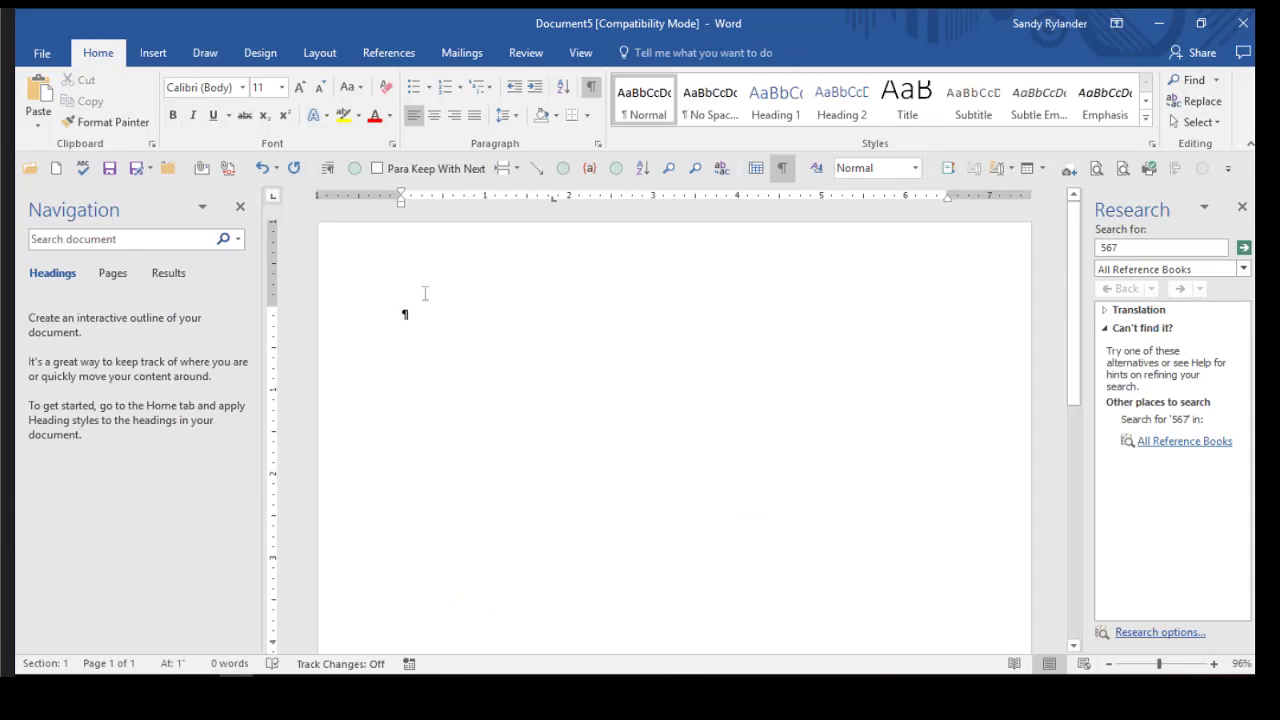
Step: Review the built-in footer designs and close the gallery without choosing one
{"action": "left_click", "coordinate": [155, 55]}
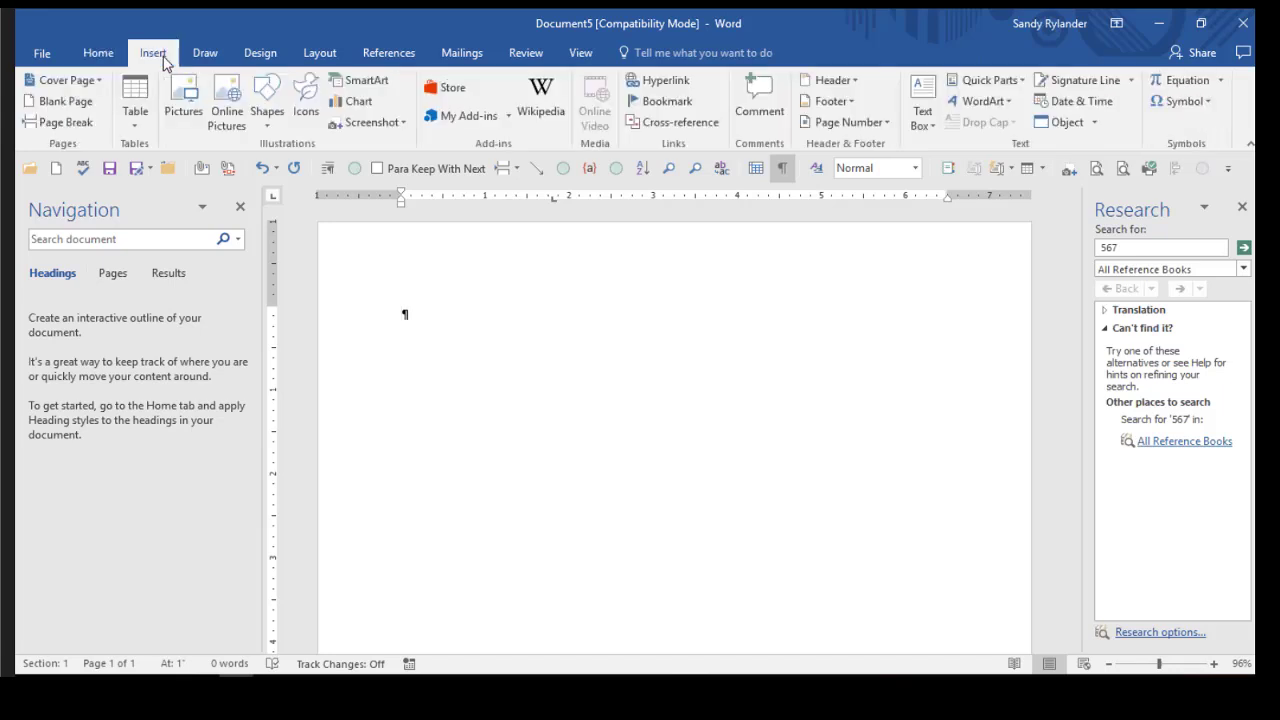
{"action": "left_click", "coordinate": [852, 101]}
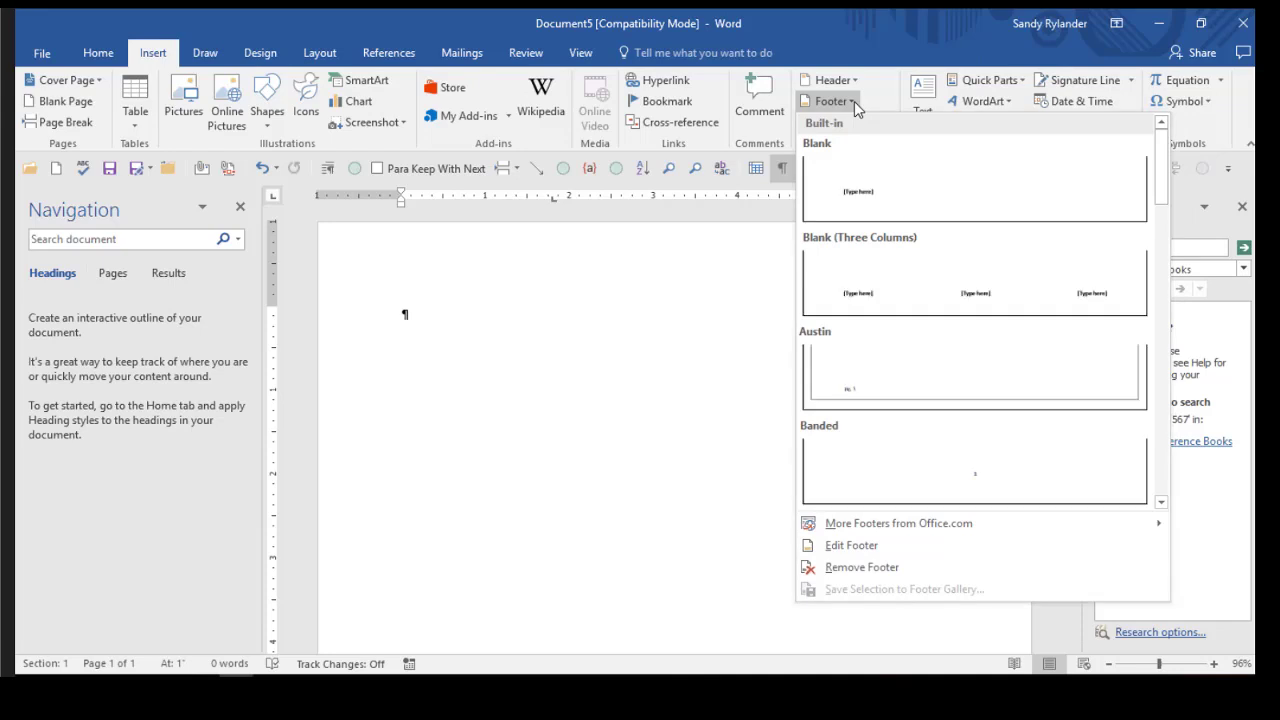
{"action": "left_click", "coordinate": [555, 333]}
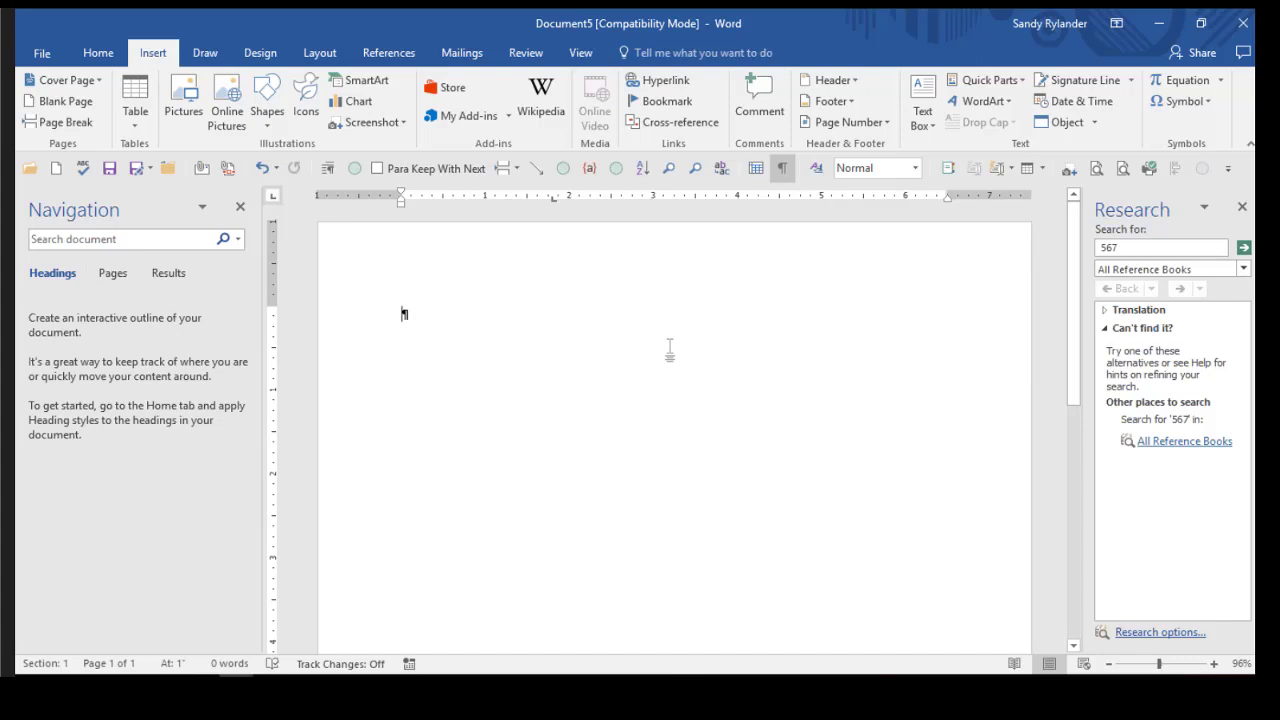
Step: Review the built-in page number designs for the top of the page and close the gallery without choosing one
{"action": "left_click", "coordinate": [887, 125]}
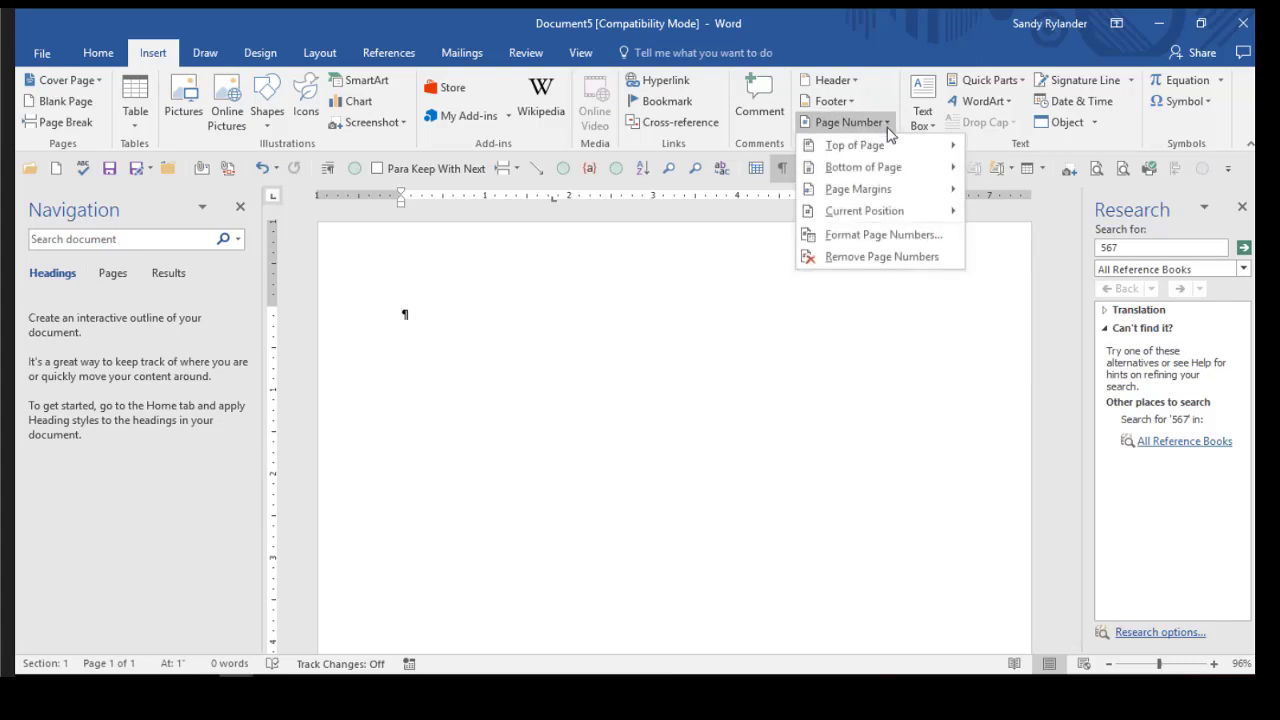
{"action": "mouse_move", "coordinate": [885, 150]}
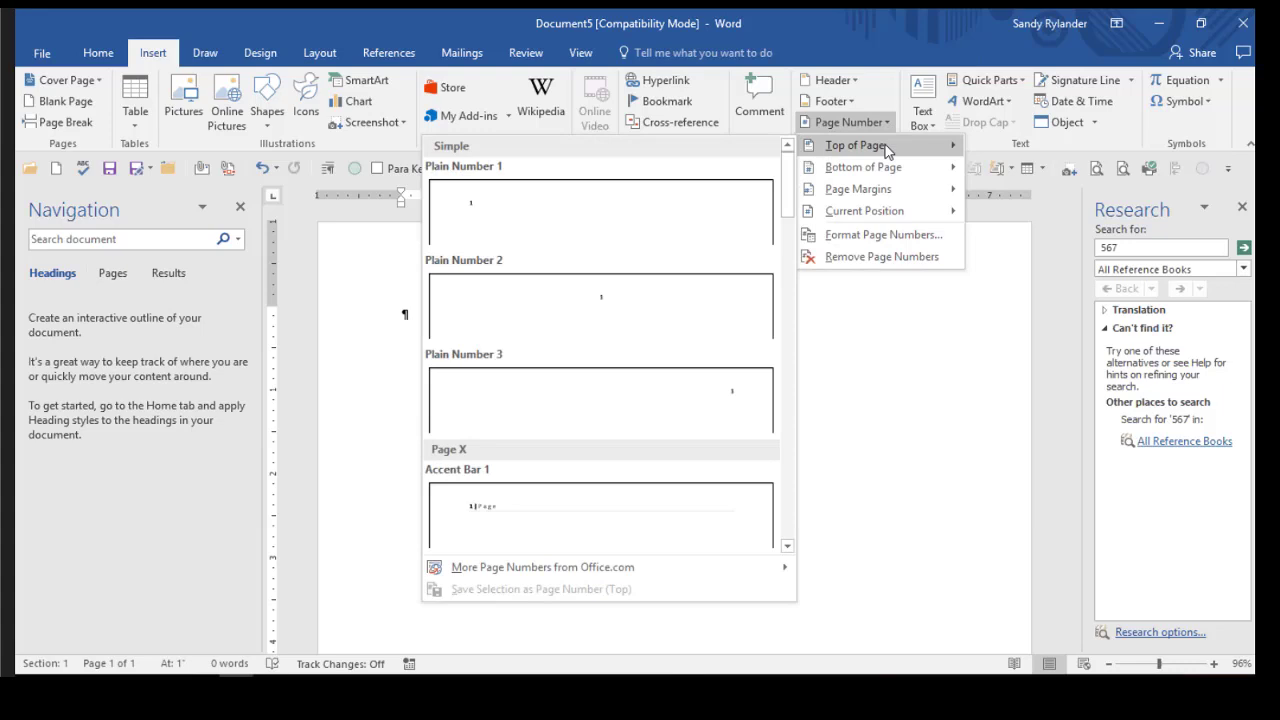
{"action": "scroll", "coordinate": [603, 414], "scroll_direction": "down", "scroll_amount": 5}
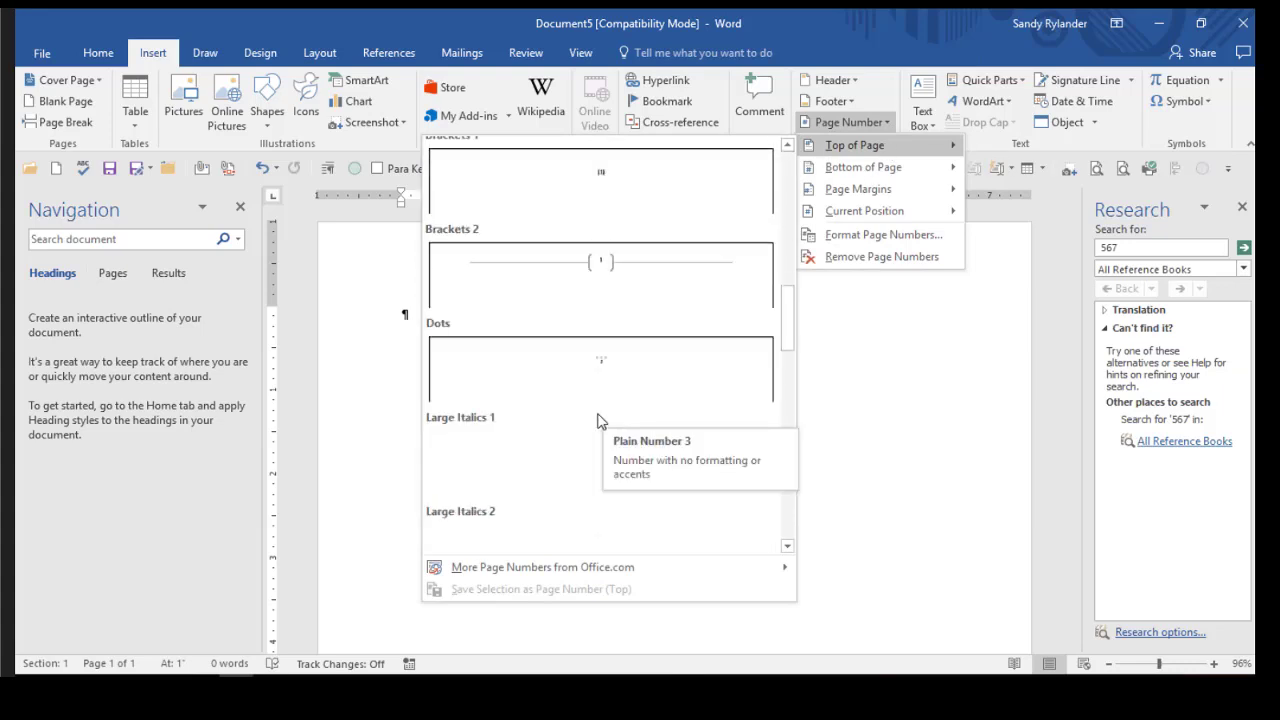
{"action": "scroll", "coordinate": [606, 286], "scroll_direction": "down", "scroll_amount": 8}
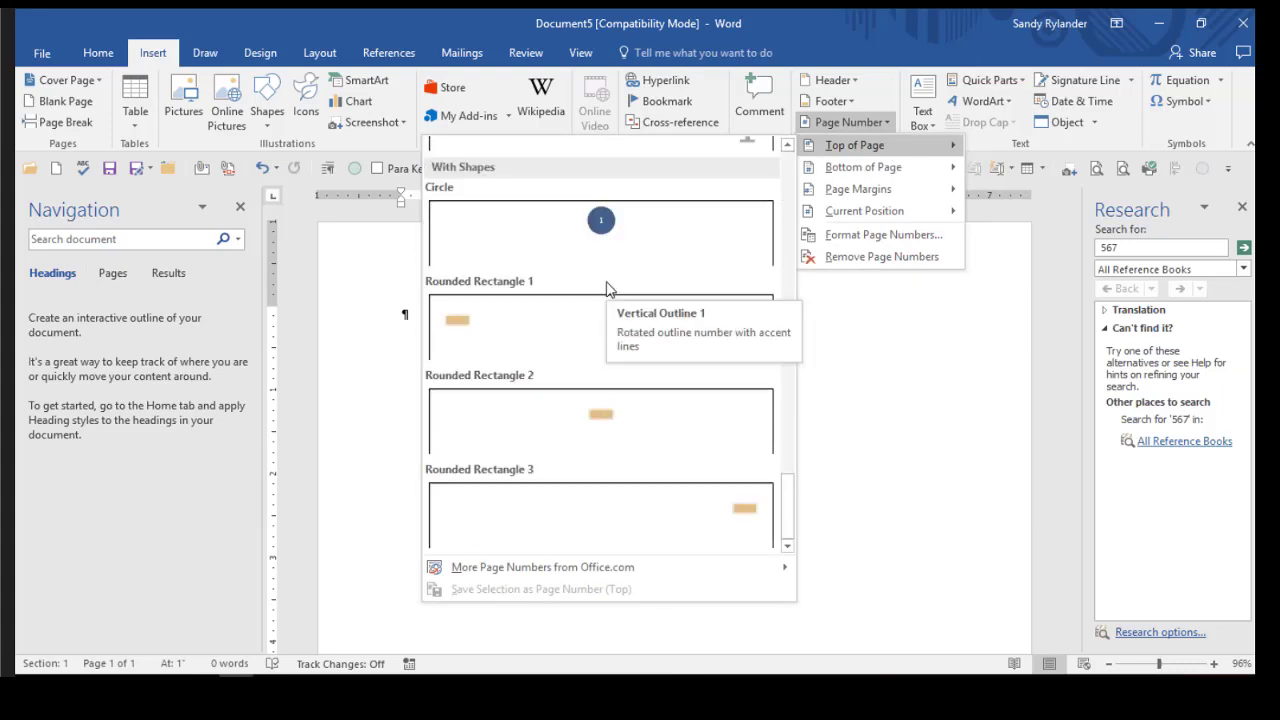
{"action": "scroll", "coordinate": [606, 288], "scroll_direction": "up", "scroll_amount": 10}
{"action": "scroll", "coordinate": [606, 289], "scroll_direction": "up", "scroll_amount": 5}
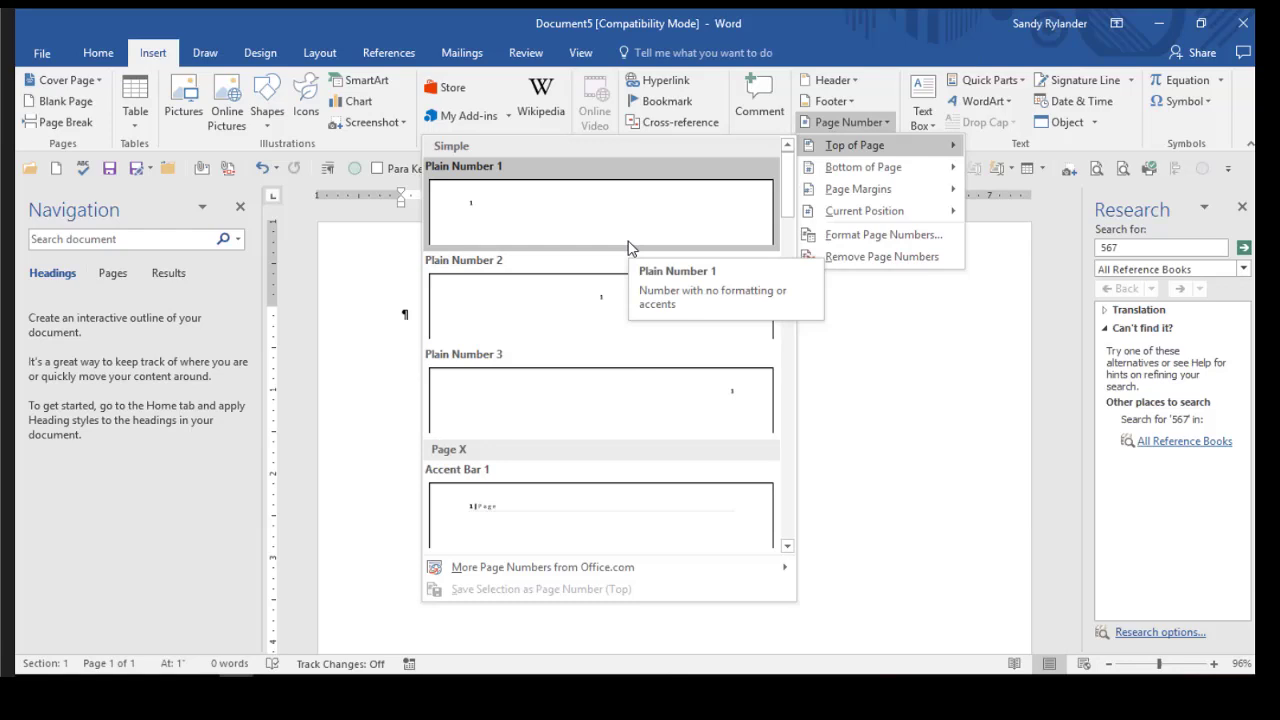
{"action": "scroll", "coordinate": [629, 247], "scroll_direction": "down", "scroll_amount": 10}
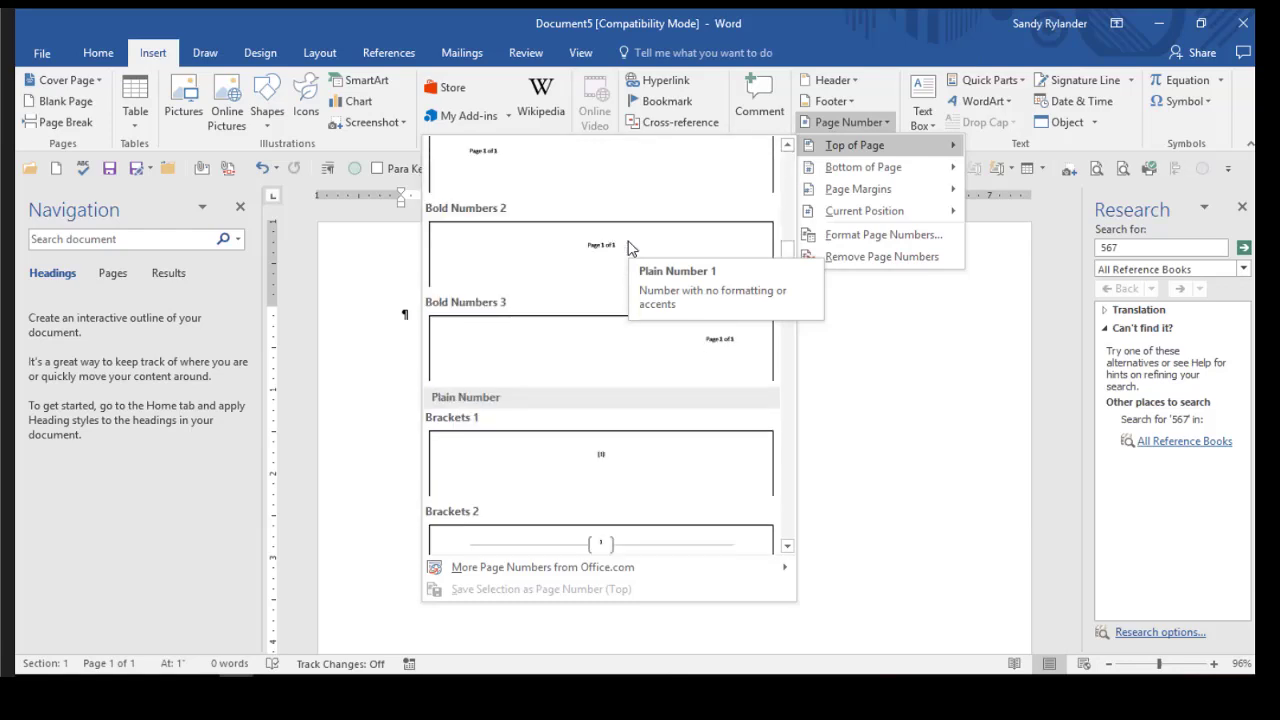
{"action": "scroll", "coordinate": [629, 247], "scroll_direction": "down", "scroll_amount": 5}
{"action": "scroll", "coordinate": [629, 247], "scroll_direction": "down", "scroll_amount": 6}
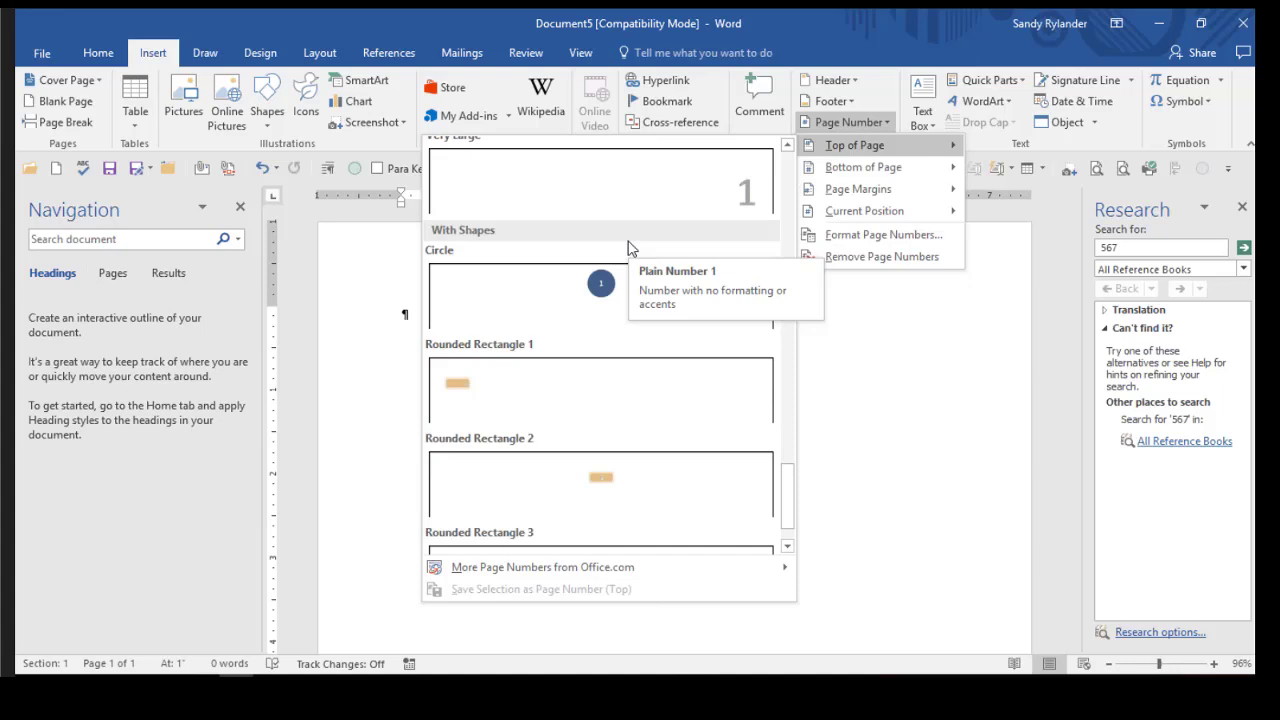
{"action": "scroll", "coordinate": [629, 247], "scroll_direction": "down", "scroll_amount": 2}
{"action": "scroll", "coordinate": [629, 247], "scroll_direction": "up", "scroll_amount": 15}
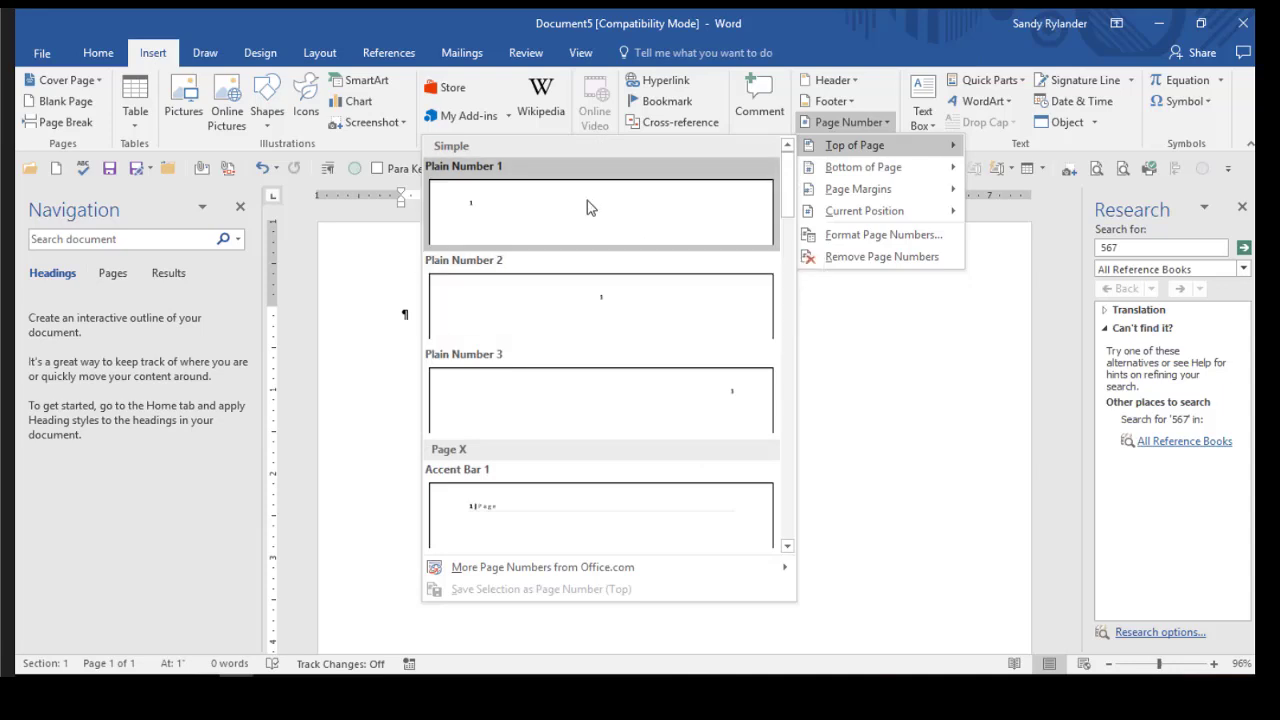
{"action": "scroll", "coordinate": [630, 400], "scroll_direction": "down", "scroll_amount": 5}
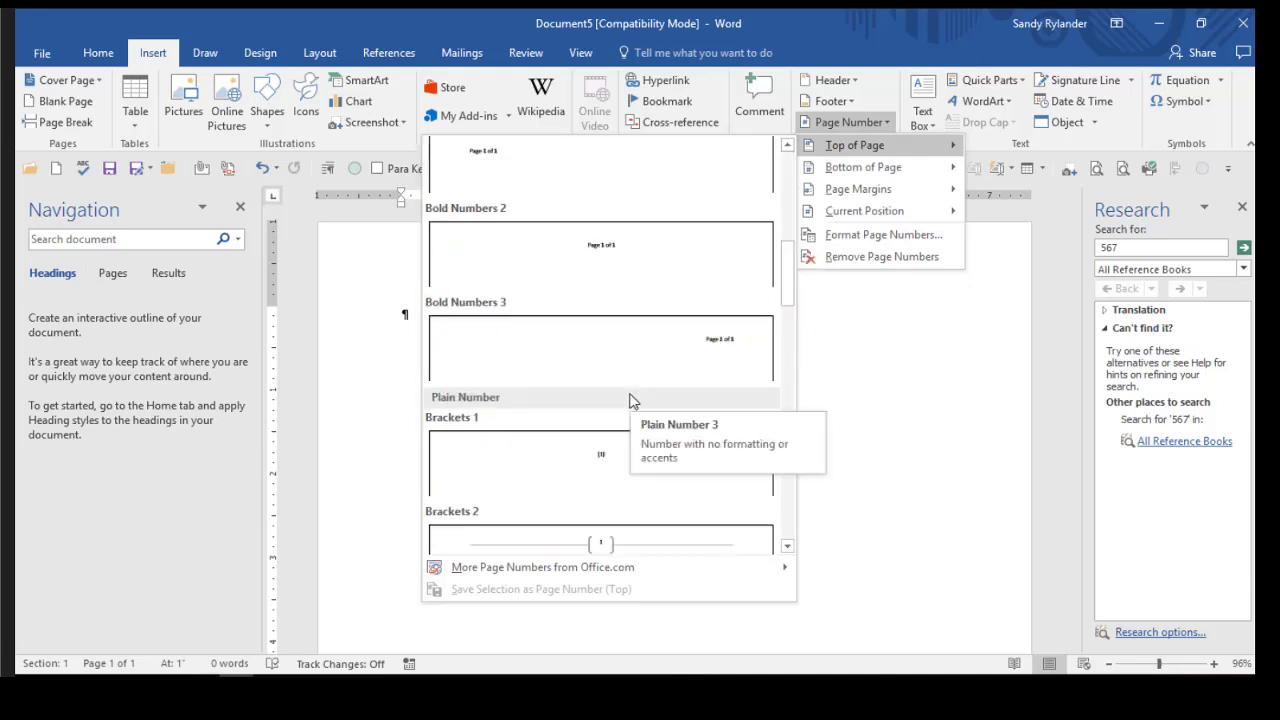
{"action": "scroll", "coordinate": [630, 400], "scroll_direction": "down", "scroll_amount": 10}
{"action": "key", "text": "Escape"}
{"action": "key", "text": "Escape"}
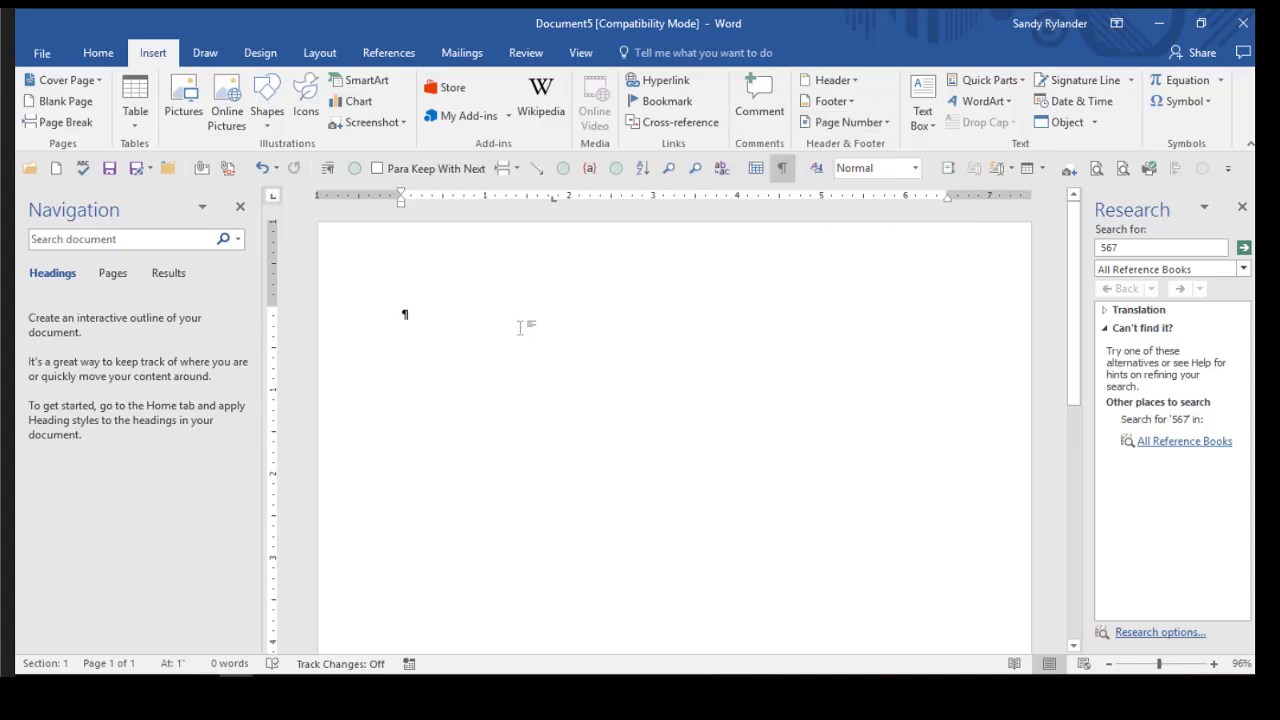
Step: Enter the word "Page" in the document and insert the Page X of Y page number at the current position
{"action": "scroll", "coordinate": [520, 328], "scroll_direction": "down", "scroll_amount": 10}
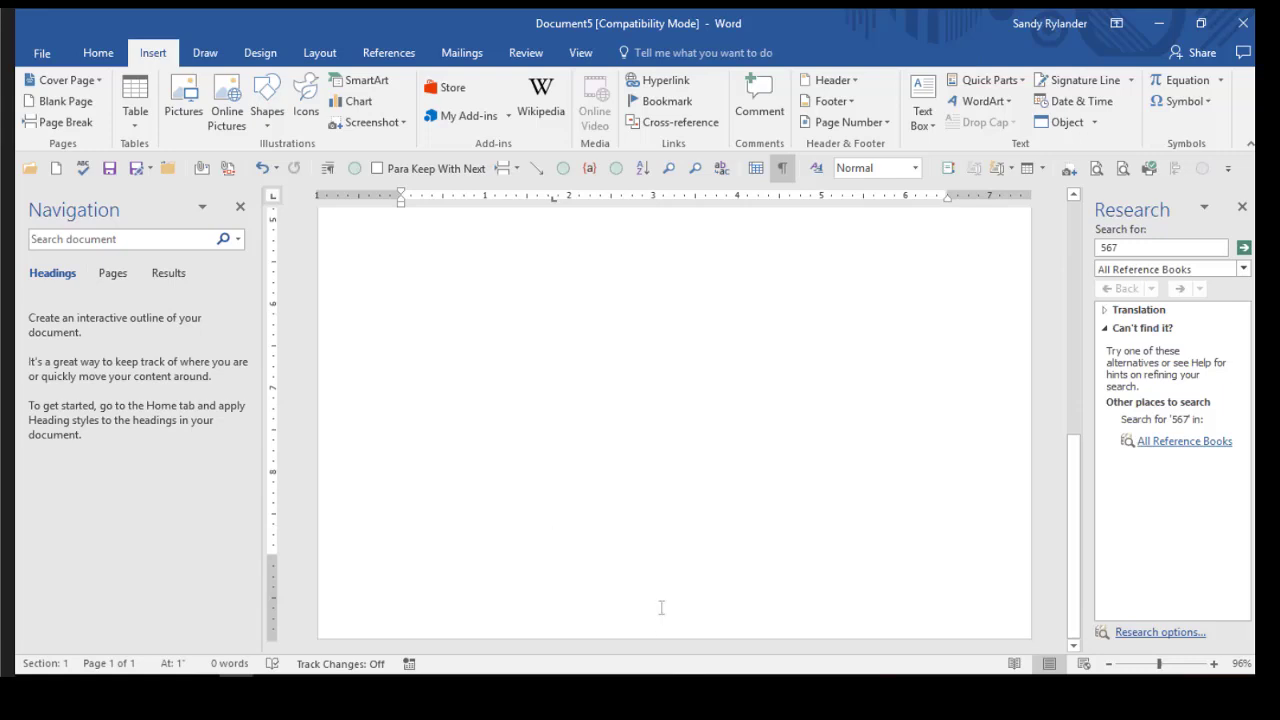
{"action": "scroll", "coordinate": [665, 365], "scroll_direction": "up", "scroll_amount": 10}
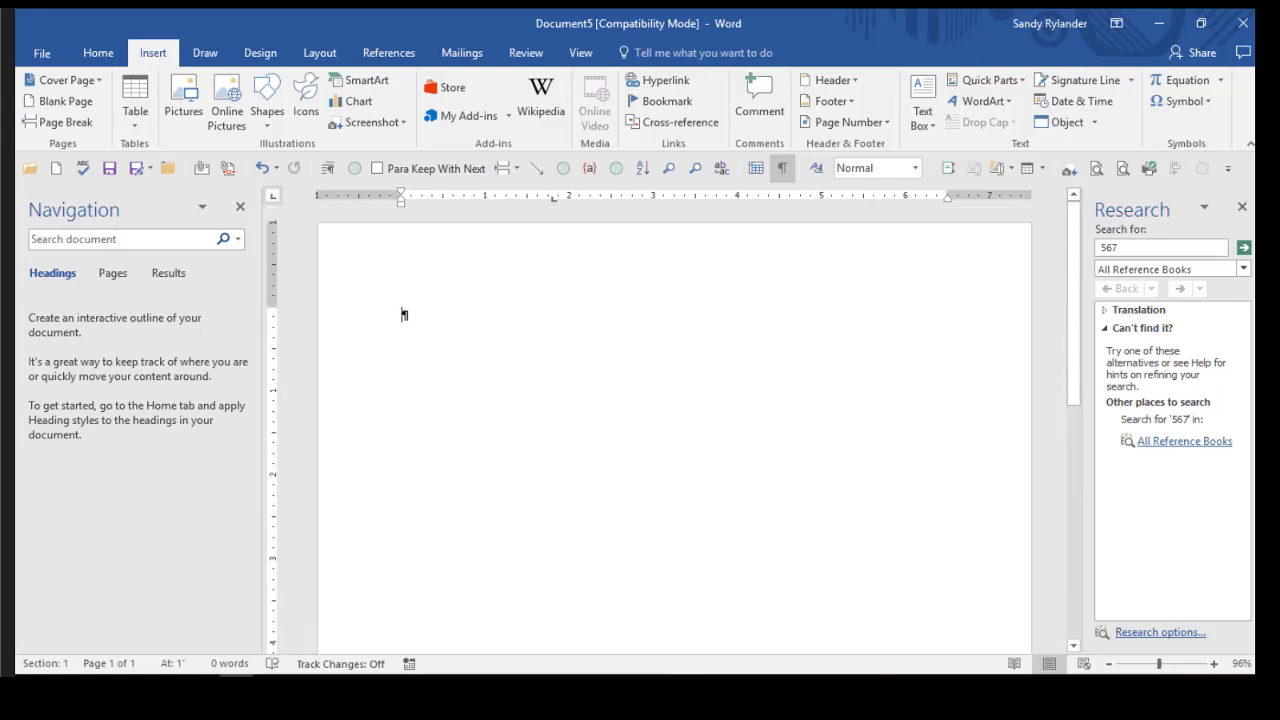
{"action": "type", "text": "Page"}
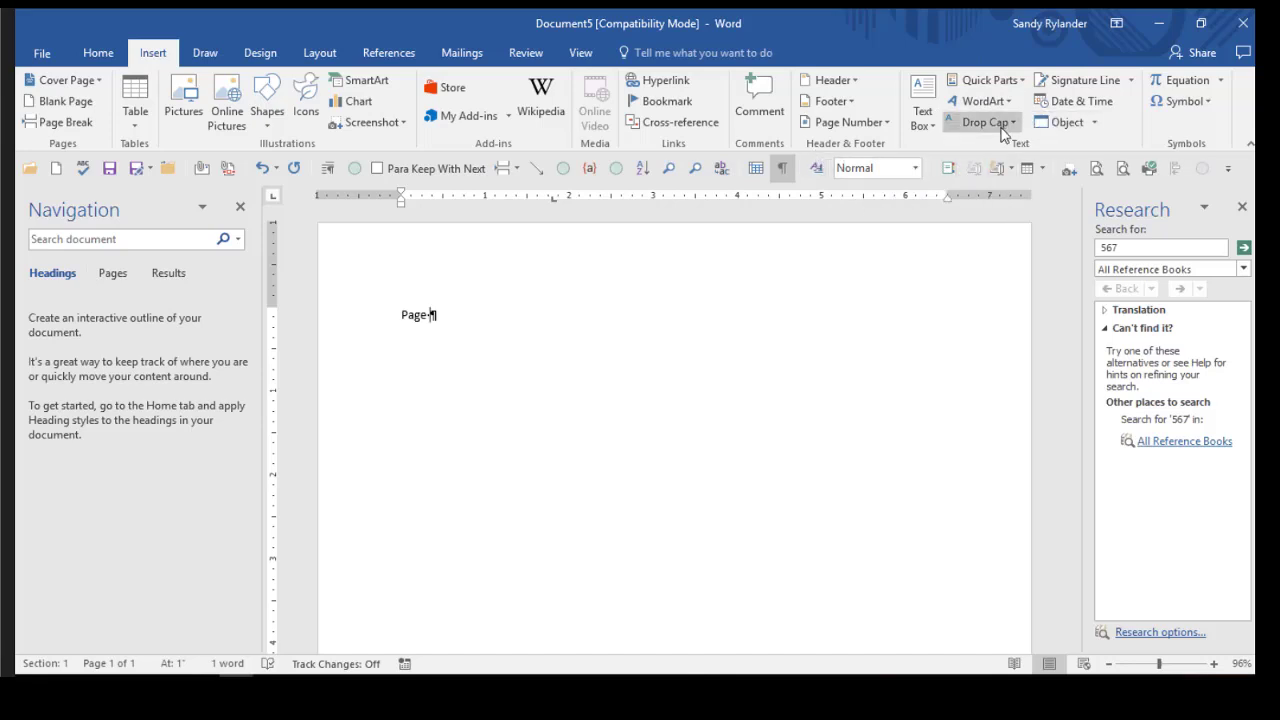
{"action": "left_click", "coordinate": [889, 124]}
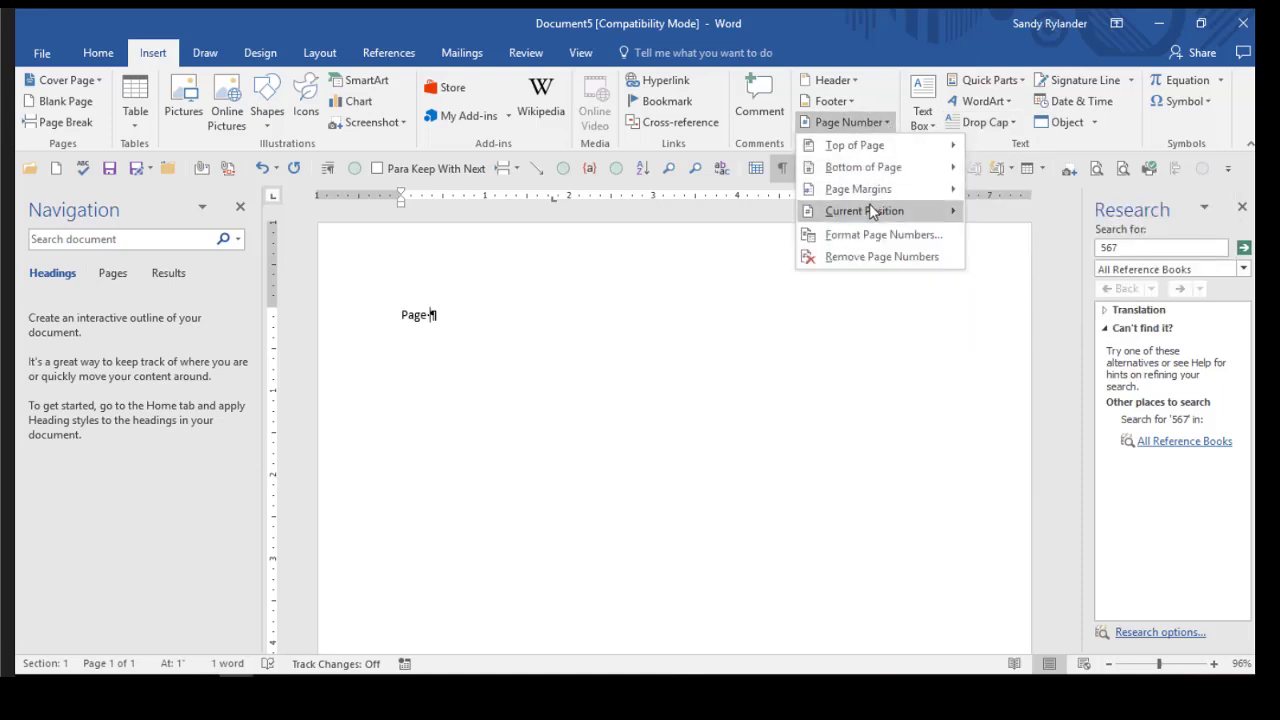
{"action": "mouse_move", "coordinate": [869, 215]}
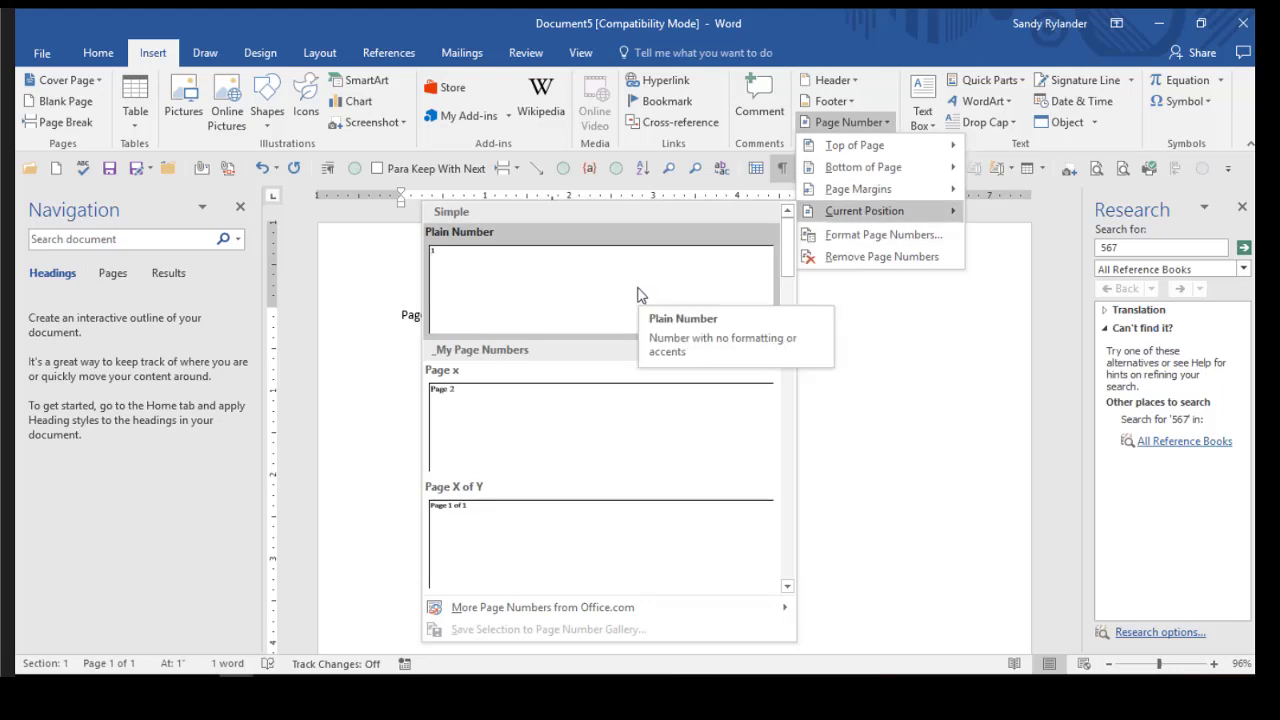
{"action": "left_click", "coordinate": [591, 532]}
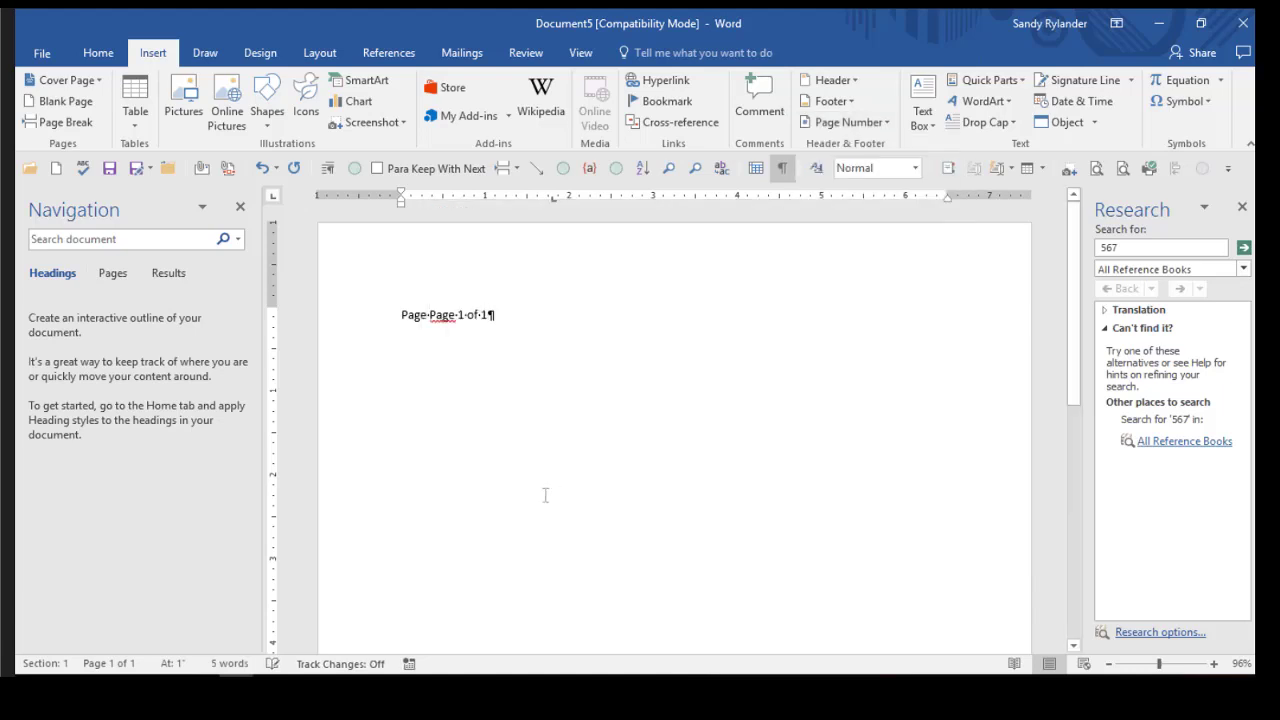
Step: Delete the duplicate word "Page" at the start of the line
{"action": "left_click", "coordinate": [398, 314]}
{"action": "key", "text": "ctrl+shift+Right"}
{"action": "key", "text": "Delete"}
Step: Select the "Page 1 of 1" text and start a new AutoText building block from it named "Page x of y"
{"action": "left_click_drag", "start_coordinate": [399, 314], "coordinate": [460, 316]}
{"action": "left_click", "coordinate": [455, 314]}
{"action": "left_click_drag", "start_coordinate": [401, 314], "coordinate": [457, 317]}
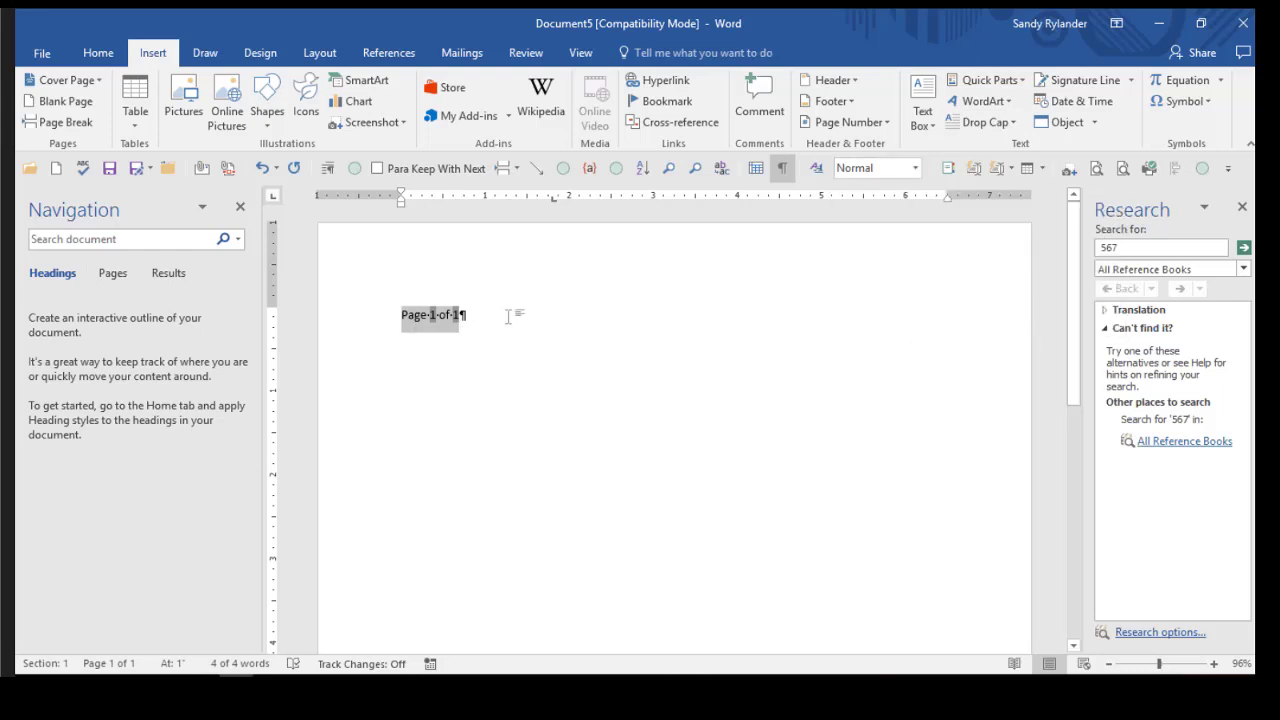
{"action": "left_click", "coordinate": [974, 170]}
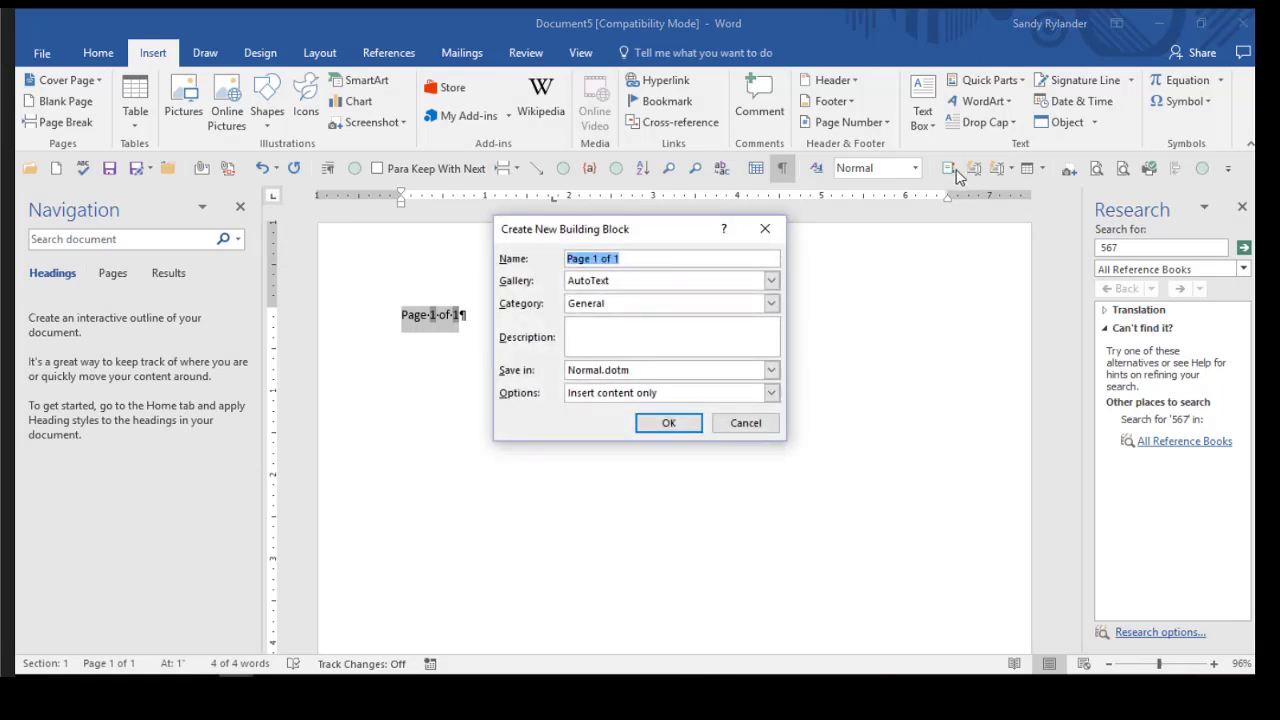
{"action": "key", "text": "Home"}
{"action": "key", "text": "Right"}
{"action": "key", "text": "BackSpace"}
{"action": "type", "text": "x"}
{"action": "key", "text": "BackSpace"}
{"action": "type", "text": "y"}
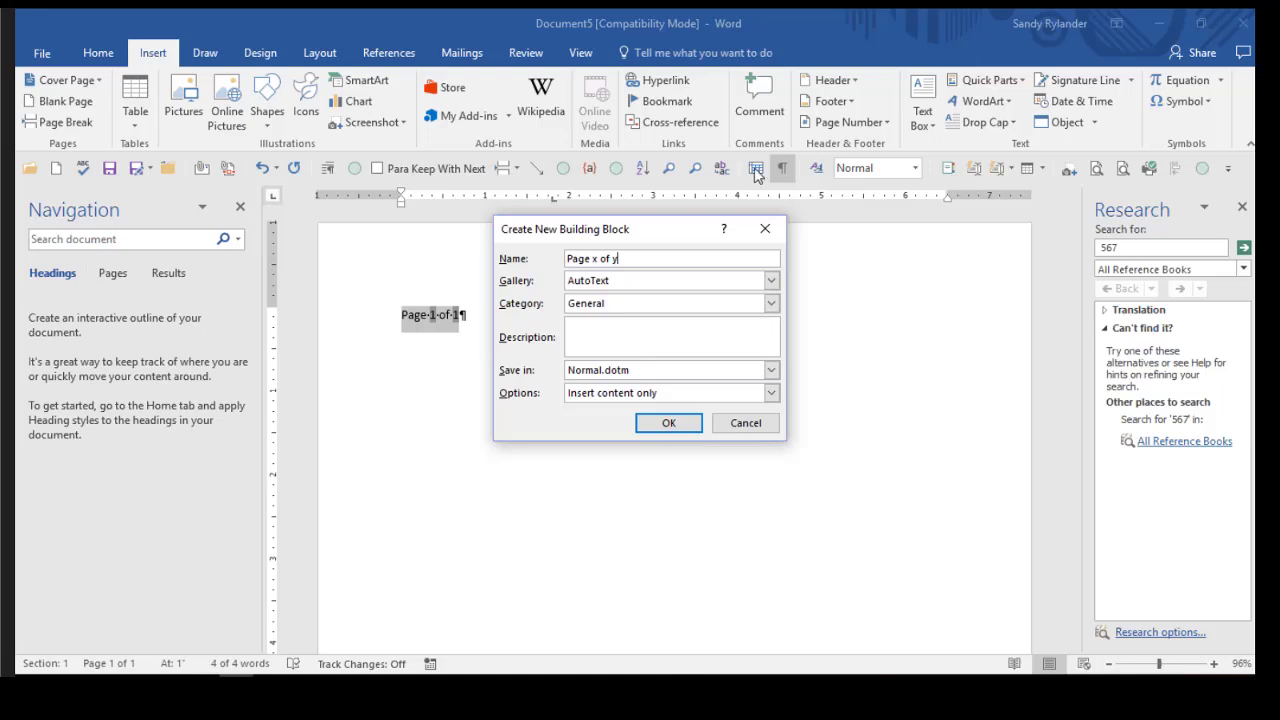
Step: Prefix the building block's name with an underscore so it reads "_Page x of y"
{"action": "left_click", "coordinate": [596, 304]}
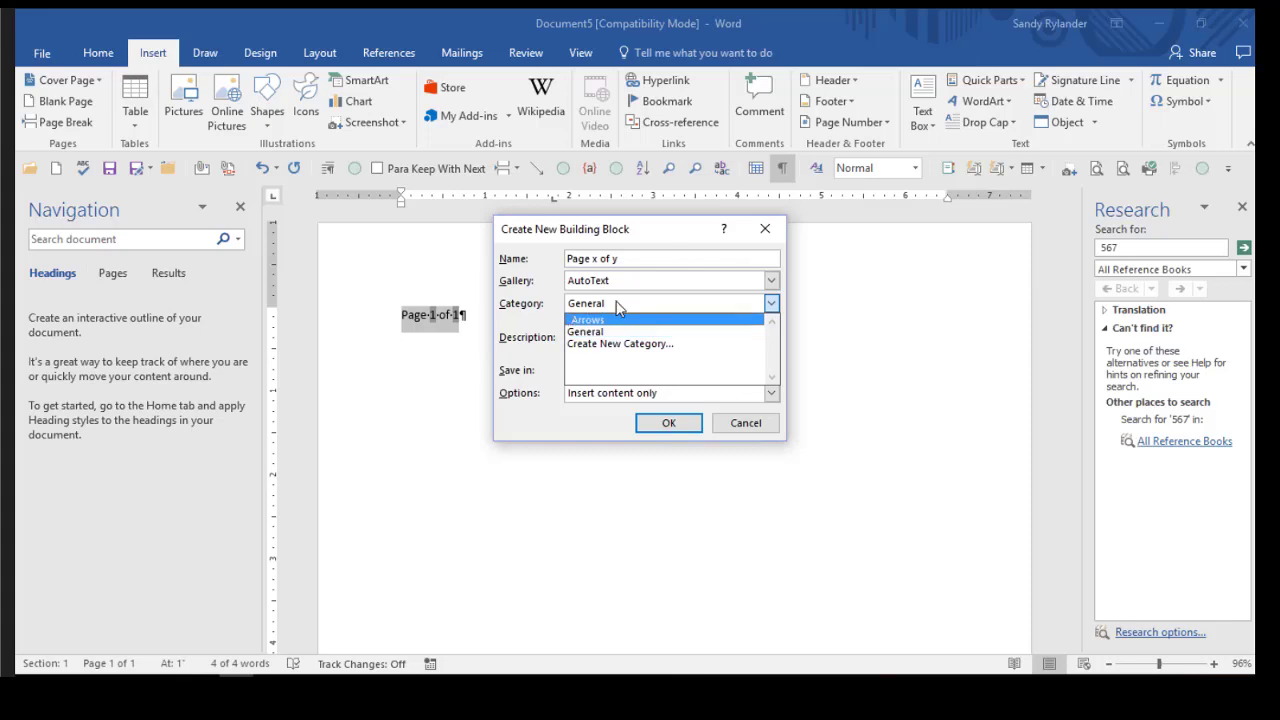
{"action": "left_click", "coordinate": [615, 305]}
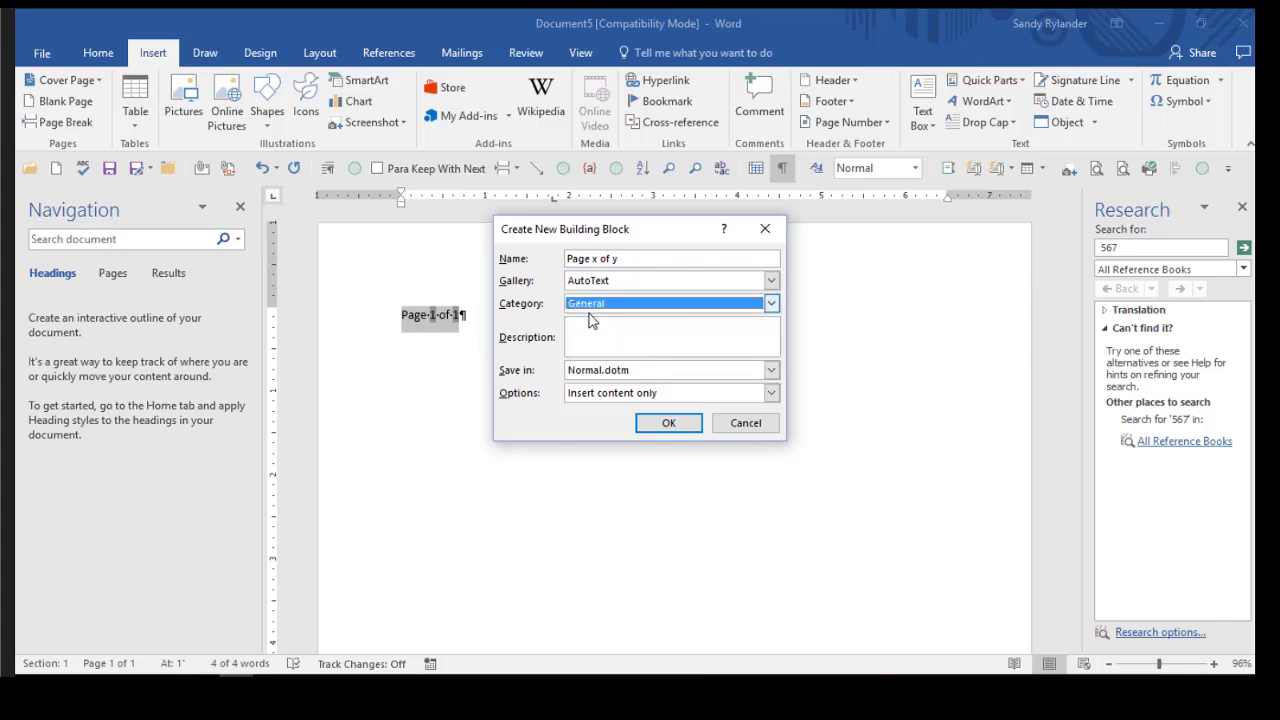
{"action": "left_click", "coordinate": [568, 258]}
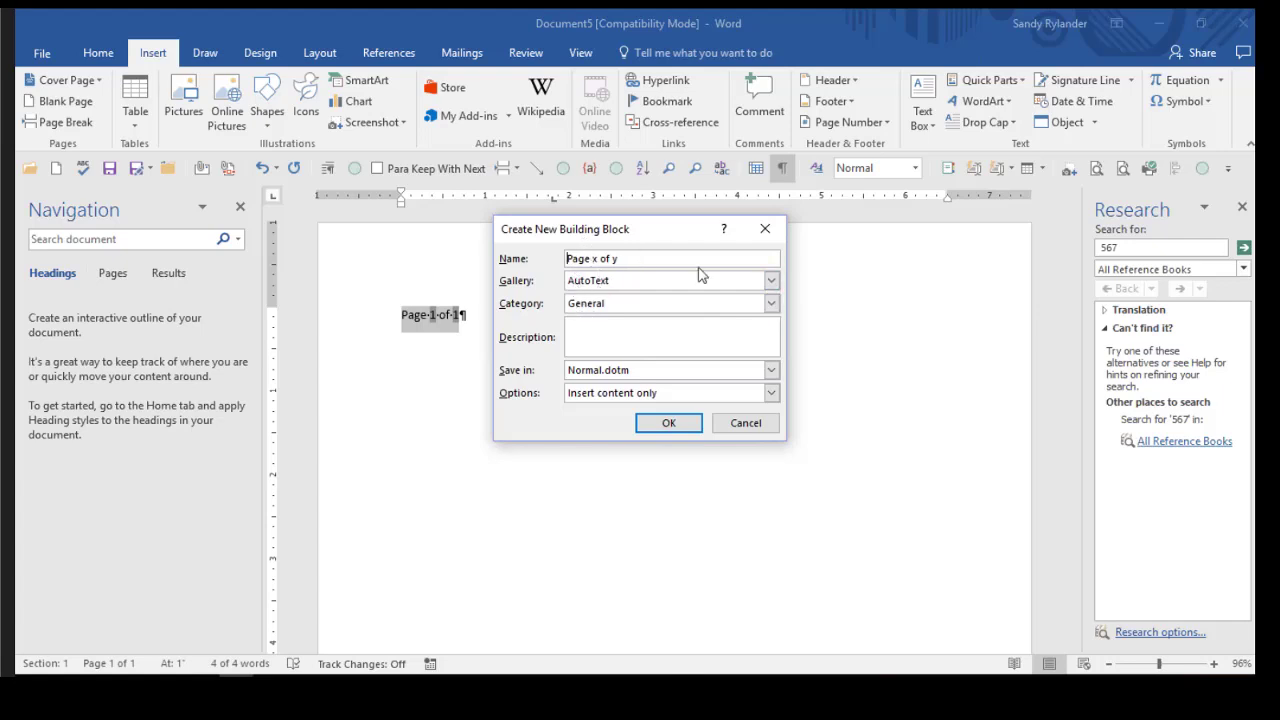
{"action": "left_click", "coordinate": [568, 258]}
Step: Create a new category named "_My" for the building block and save it to the AutoText gallery
{"action": "left_click", "coordinate": [771, 305]}
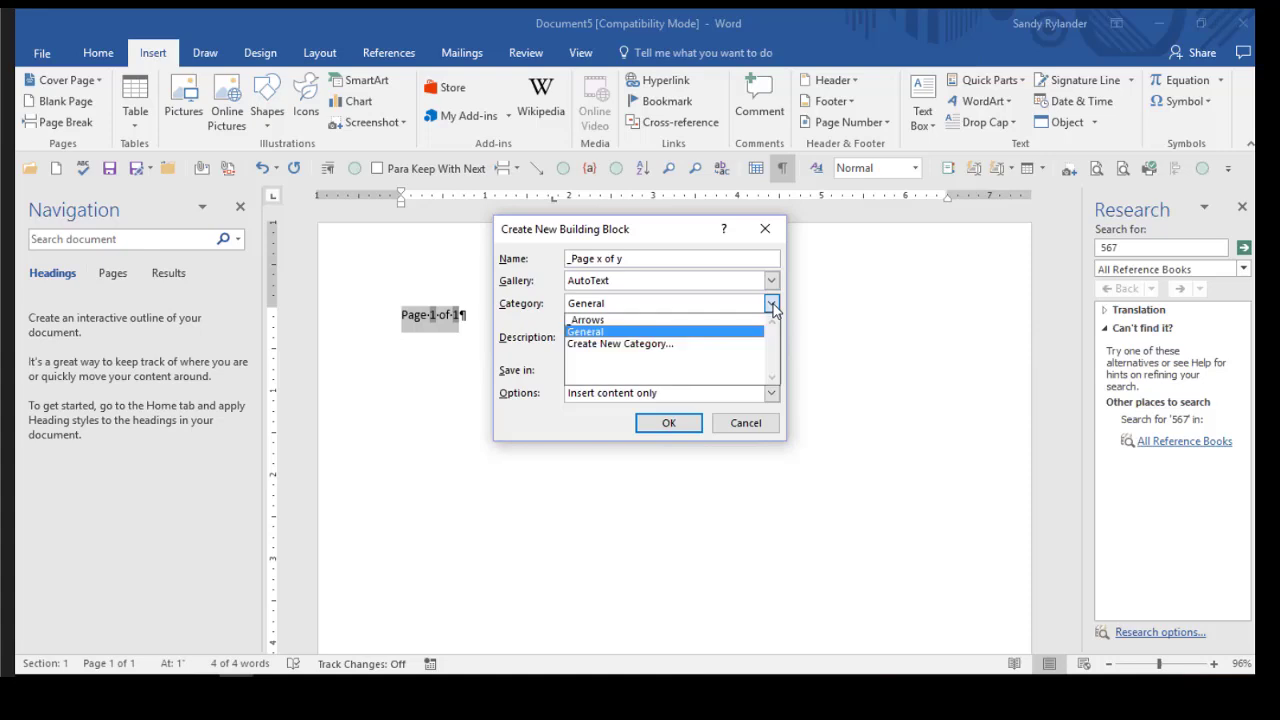
{"action": "left_click", "coordinate": [703, 346]}
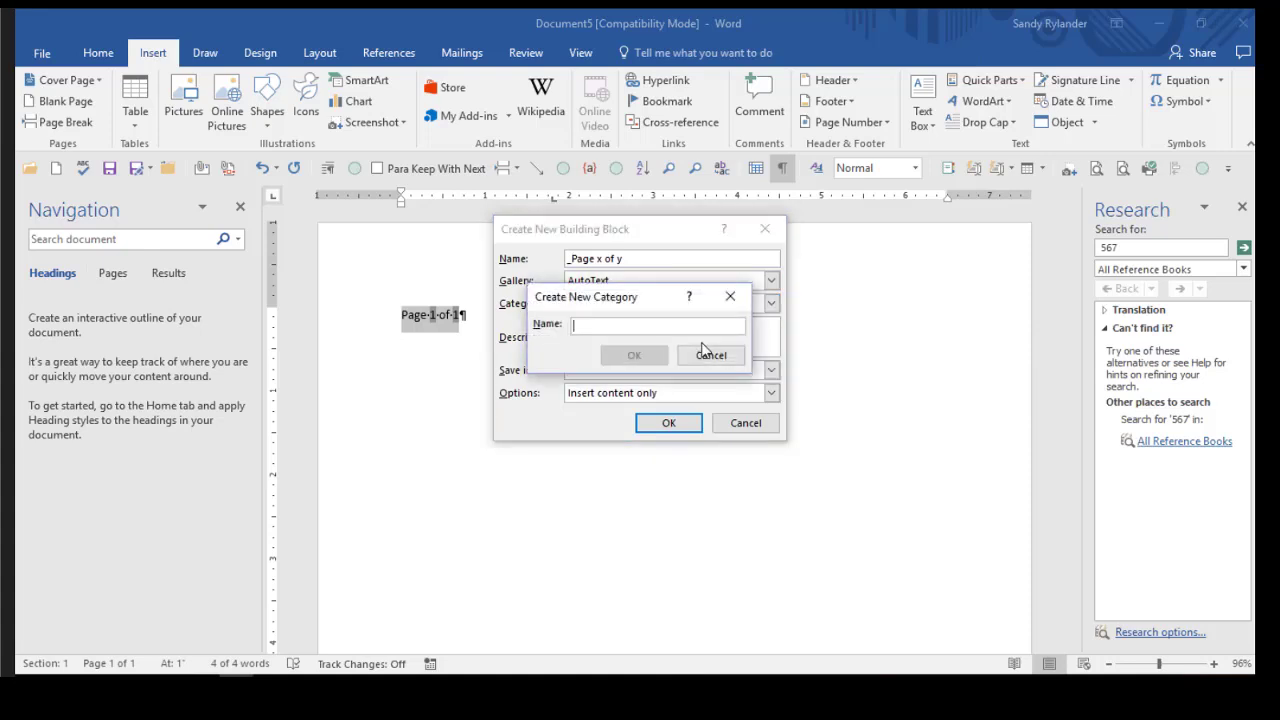
{"action": "type", "text": "_"}
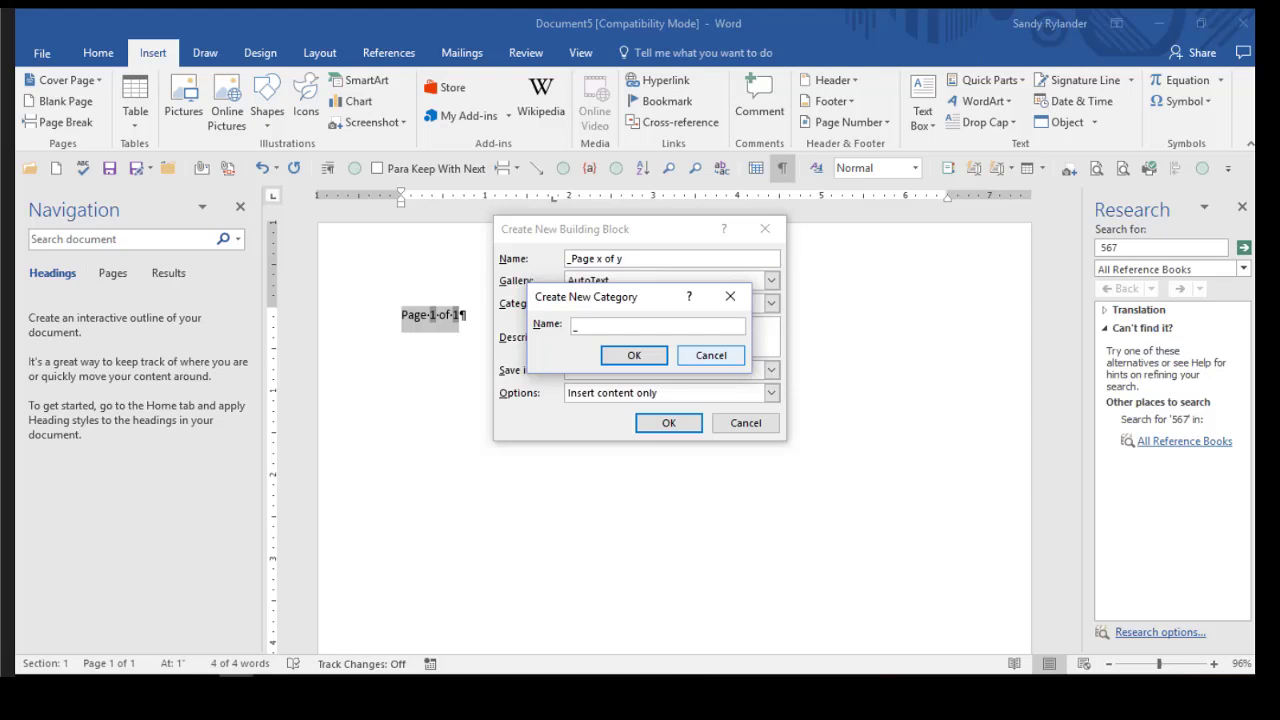
{"action": "type", "text": "My"}
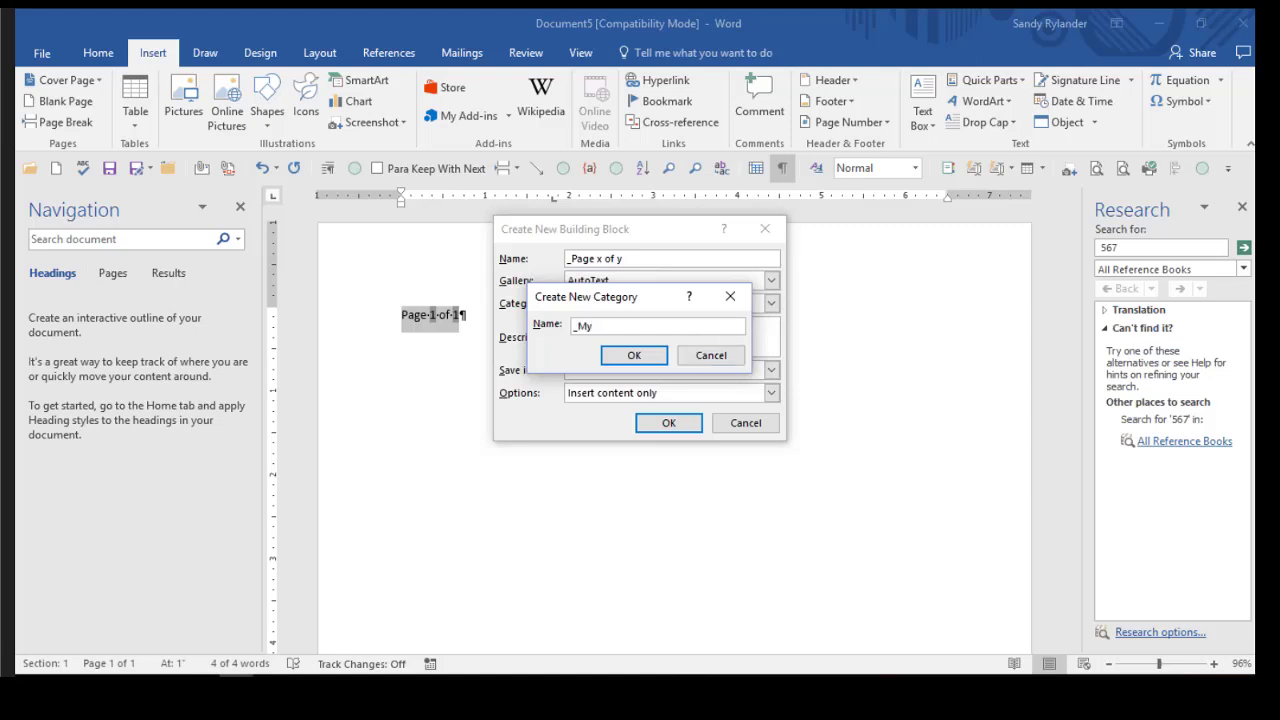
{"action": "left_click", "coordinate": [630, 356]}
{"action": "left_click", "coordinate": [648, 425]}
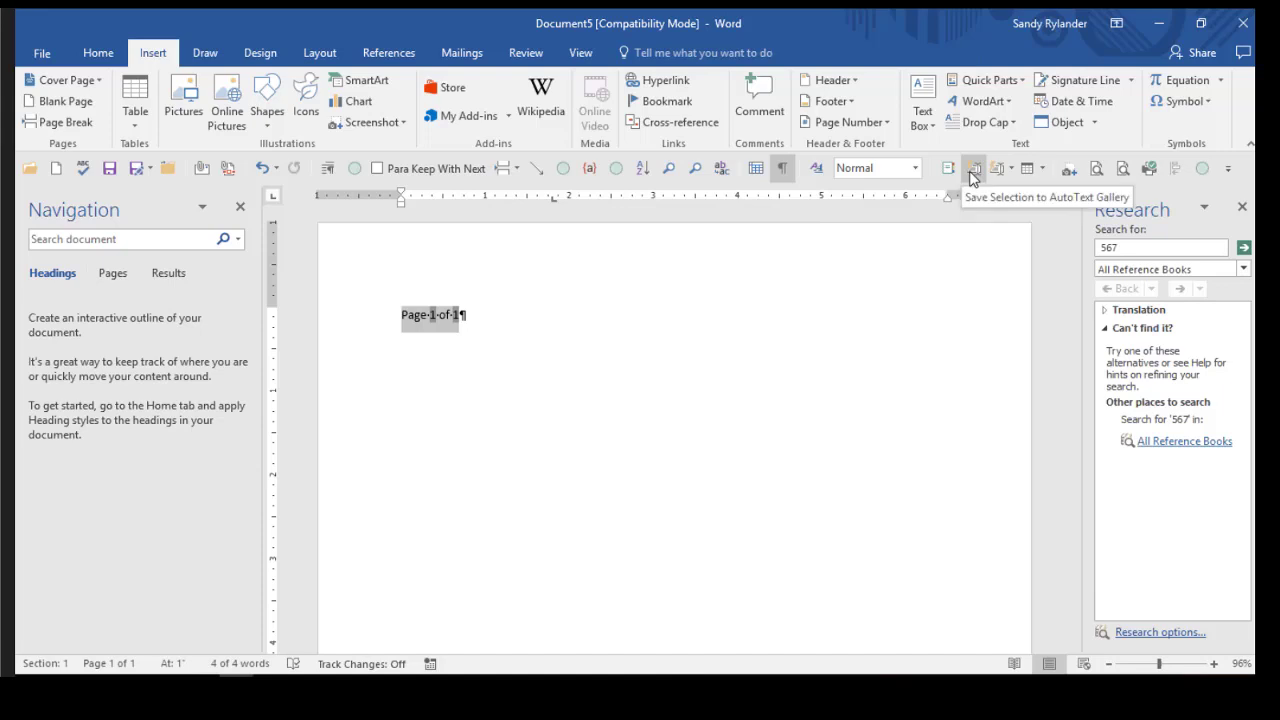
Step: Delete the selected page number text and reinsert it from the "_Page x of y" AutoText entry
{"action": "key", "text": "Delete"}
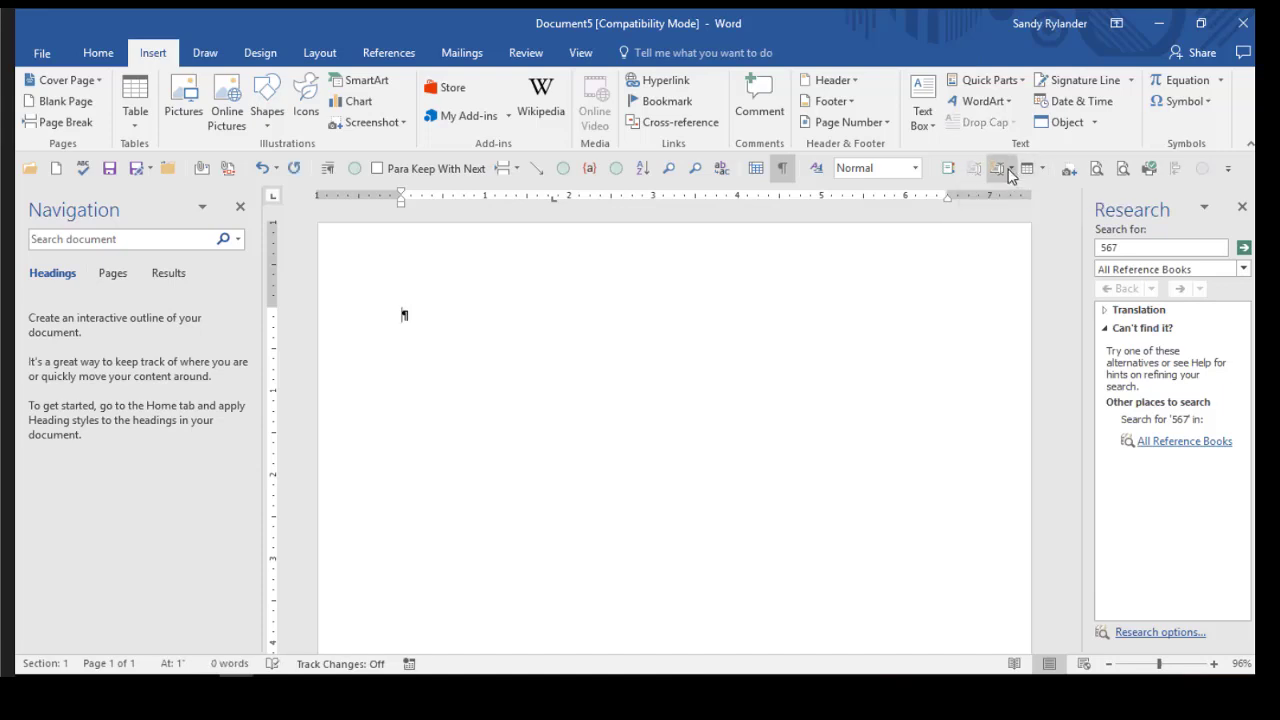
{"action": "left_click", "coordinate": [1009, 170]}
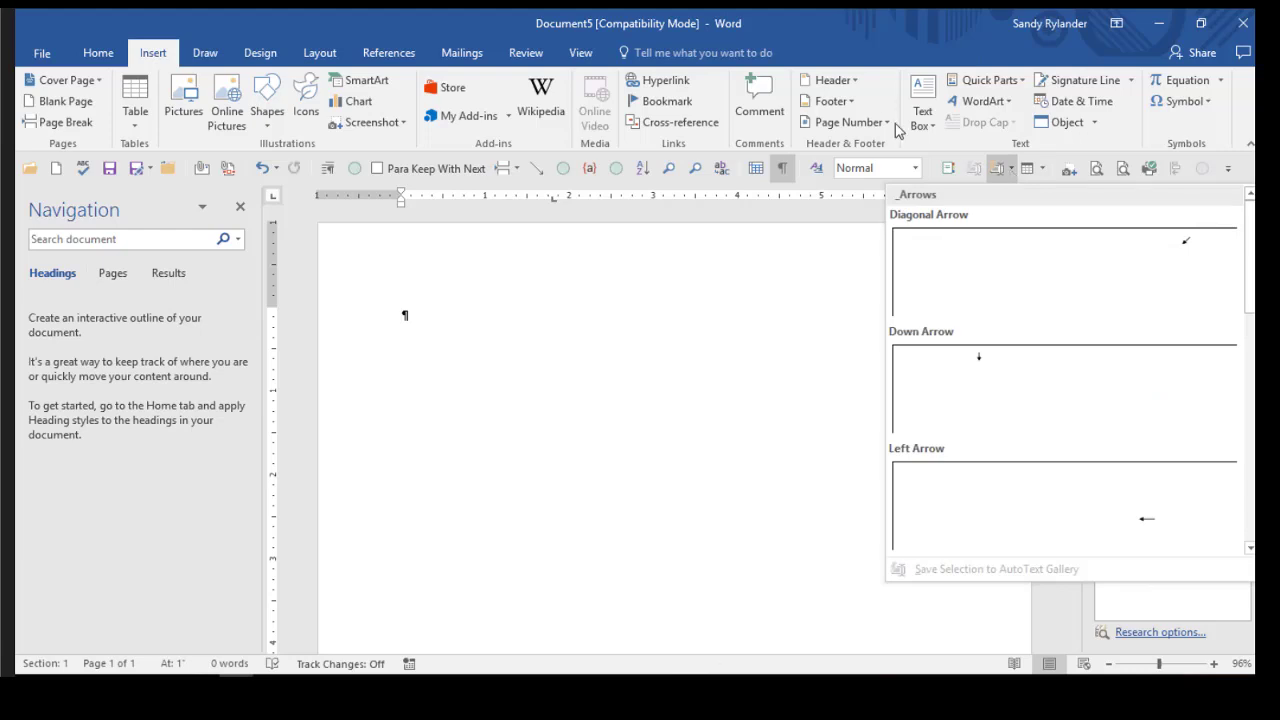
{"action": "scroll", "coordinate": [918, 207], "scroll_direction": "down", "scroll_amount": 5}
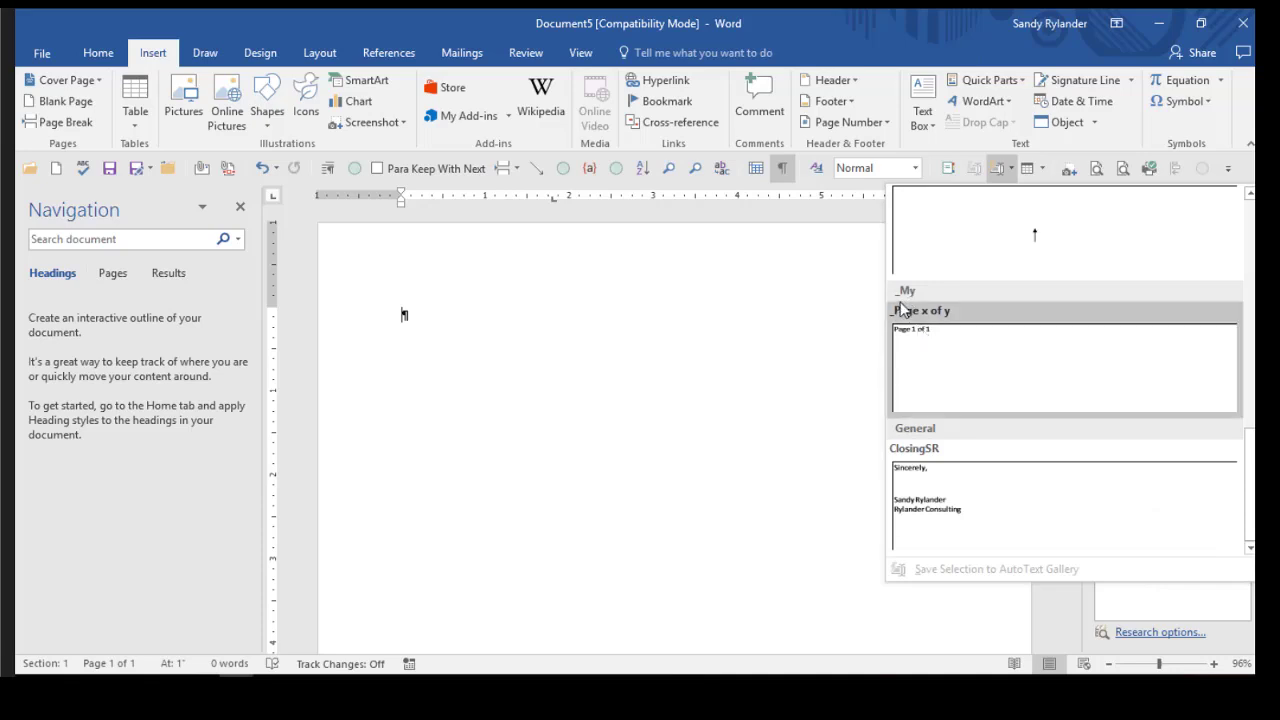
{"action": "left_click", "coordinate": [925, 345]}
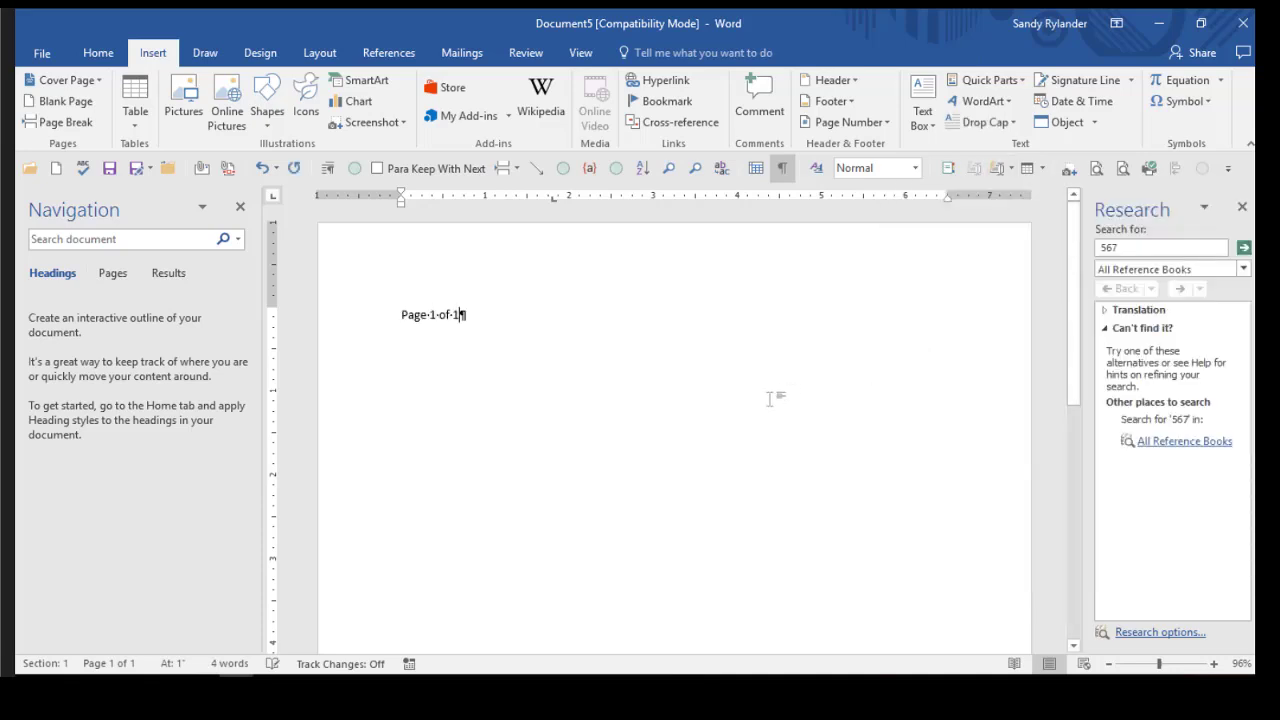
Step: Examine the AutoText gallery from its toolbar shortcut and from Quick Parts with the insertion point after the page number
{"action": "left_click", "coordinate": [436, 313]}
{"action": "key", "text": "End"}
{"action": "left_click", "coordinate": [1011, 172]}
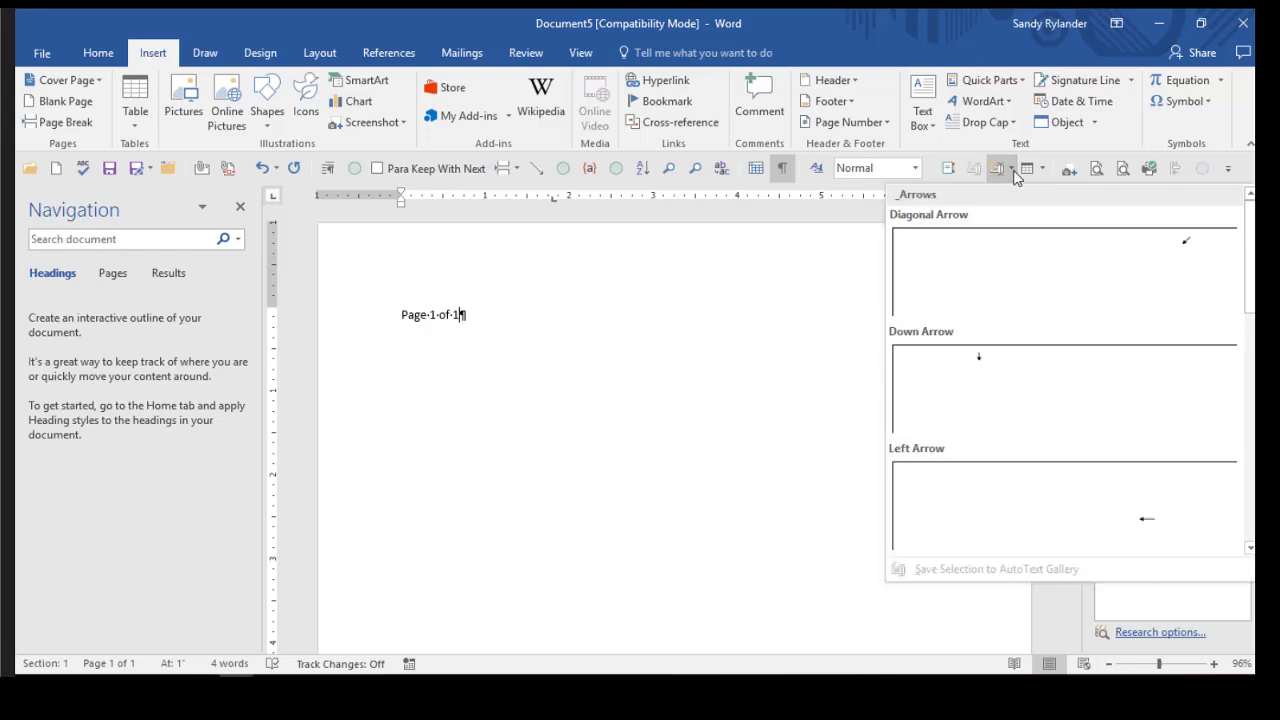
{"action": "left_click", "coordinate": [674, 326]}
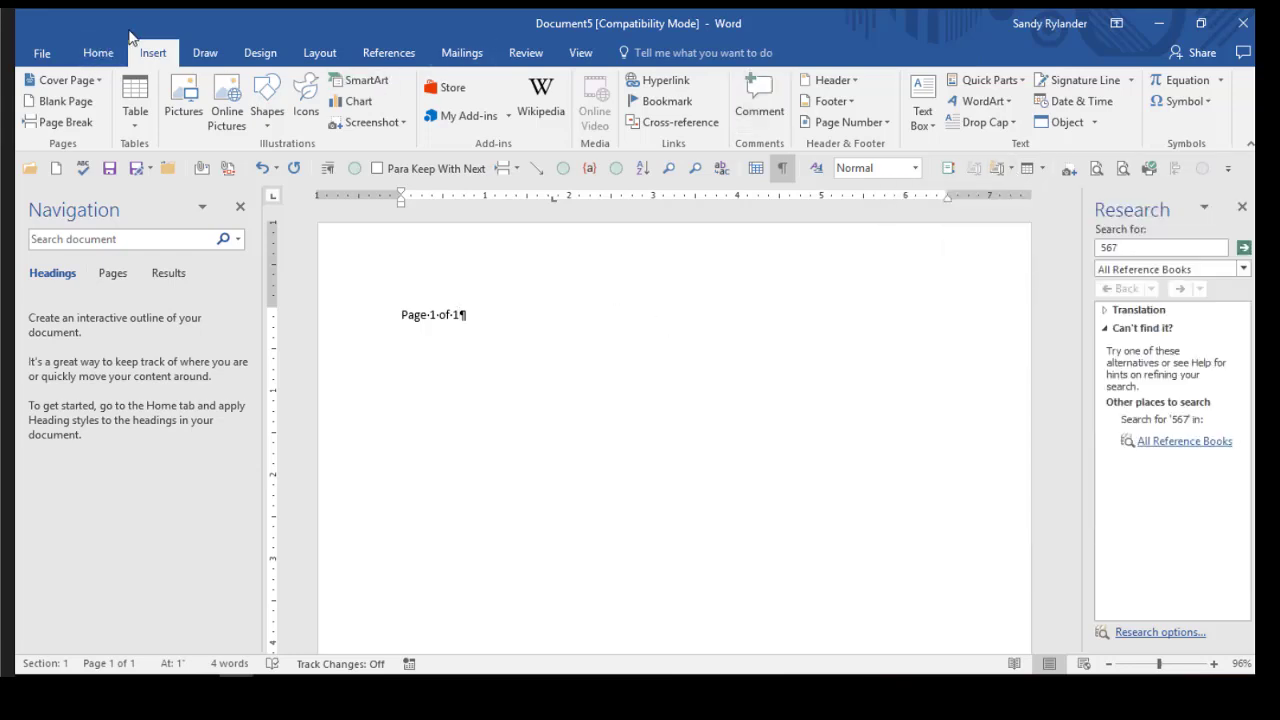
{"action": "left_click", "coordinate": [985, 80]}
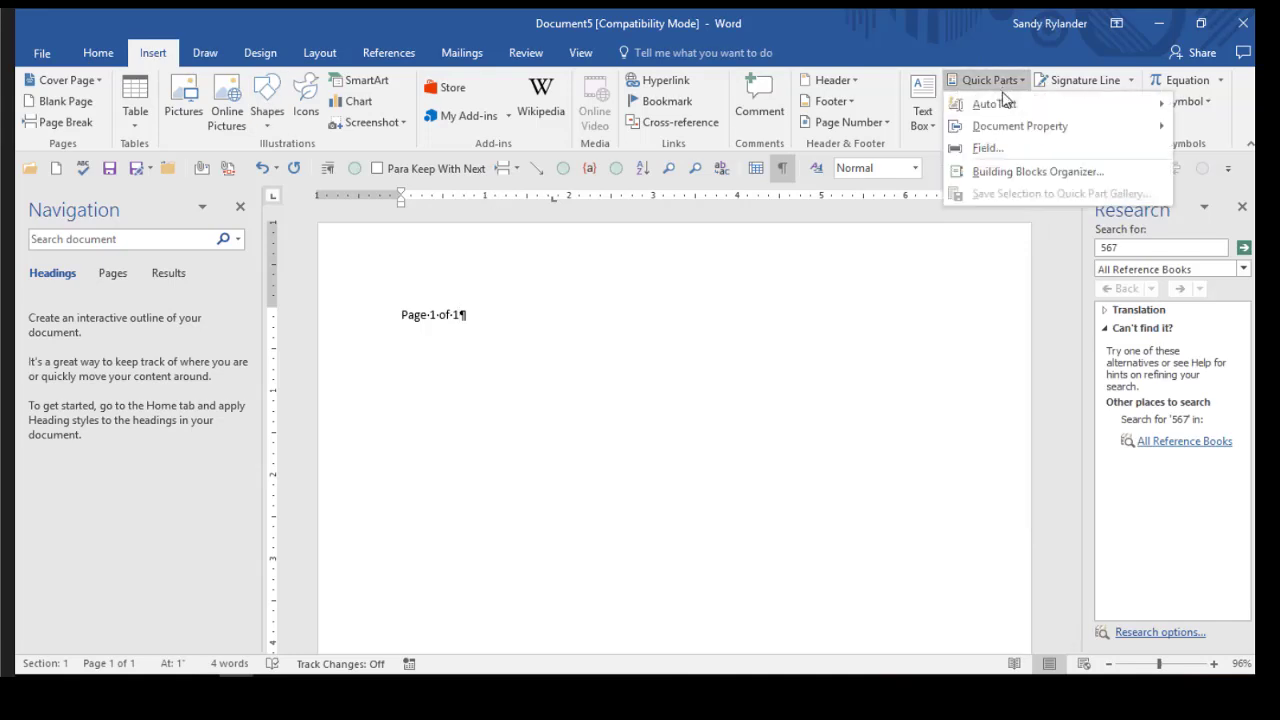
{"action": "mouse_move", "coordinate": [1001, 108]}
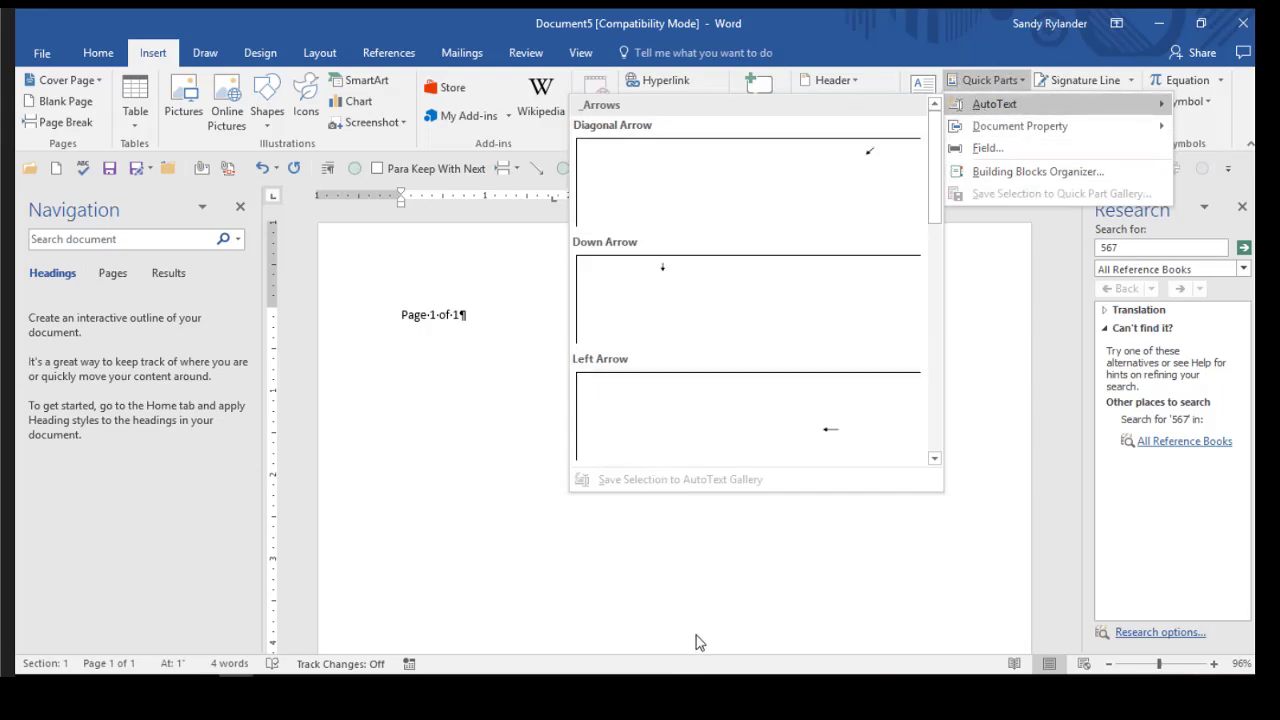
Step: Dismiss the AutoText gallery and browse the built-in tables in the Quick Tables gallery without inserting one
{"action": "left_click", "coordinate": [731, 586]}
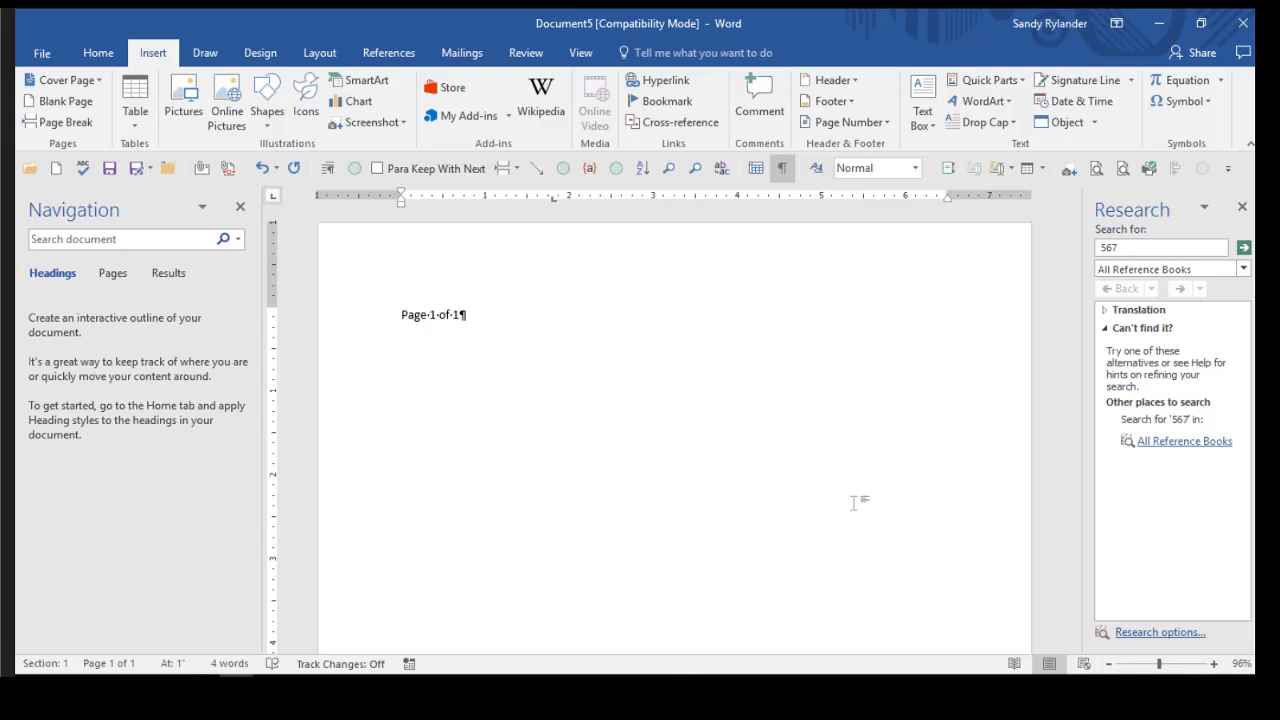
{"action": "left_click", "coordinate": [1042, 177]}
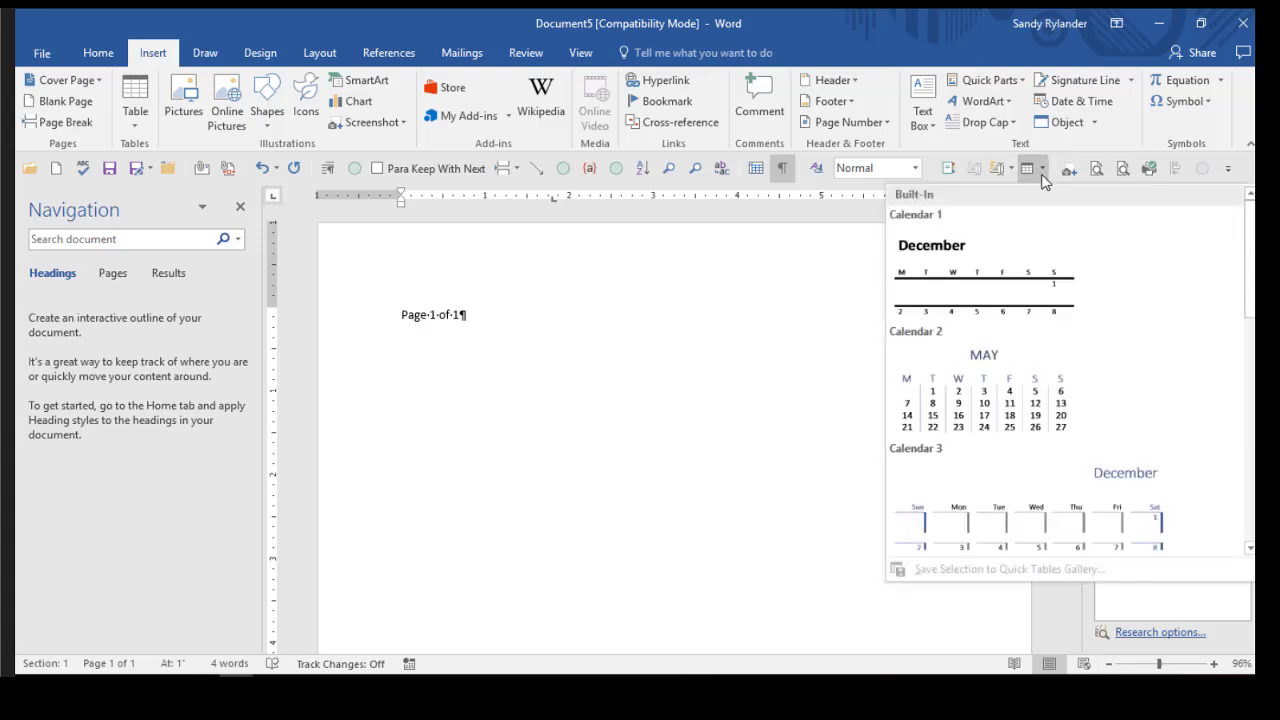
{"action": "scroll", "coordinate": [1044, 328], "scroll_direction": "down", "scroll_amount": 5}
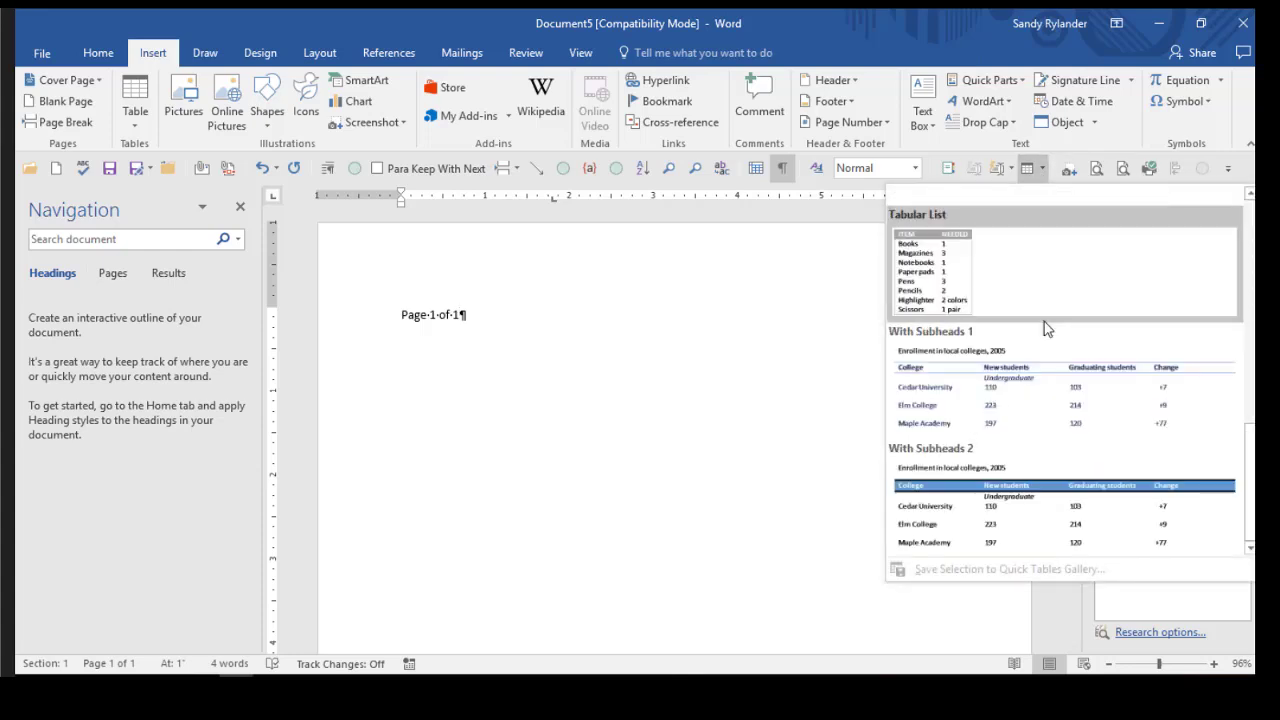
{"action": "left_click", "coordinate": [761, 532], "text": "alt"}
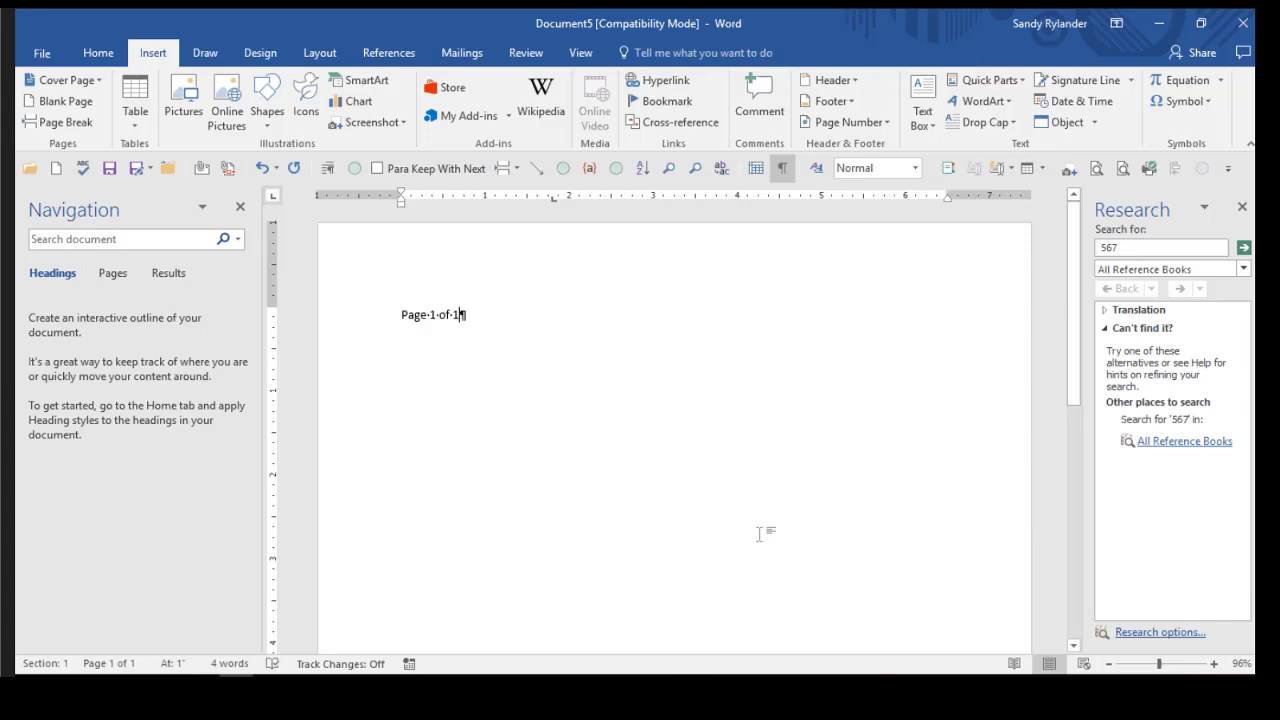
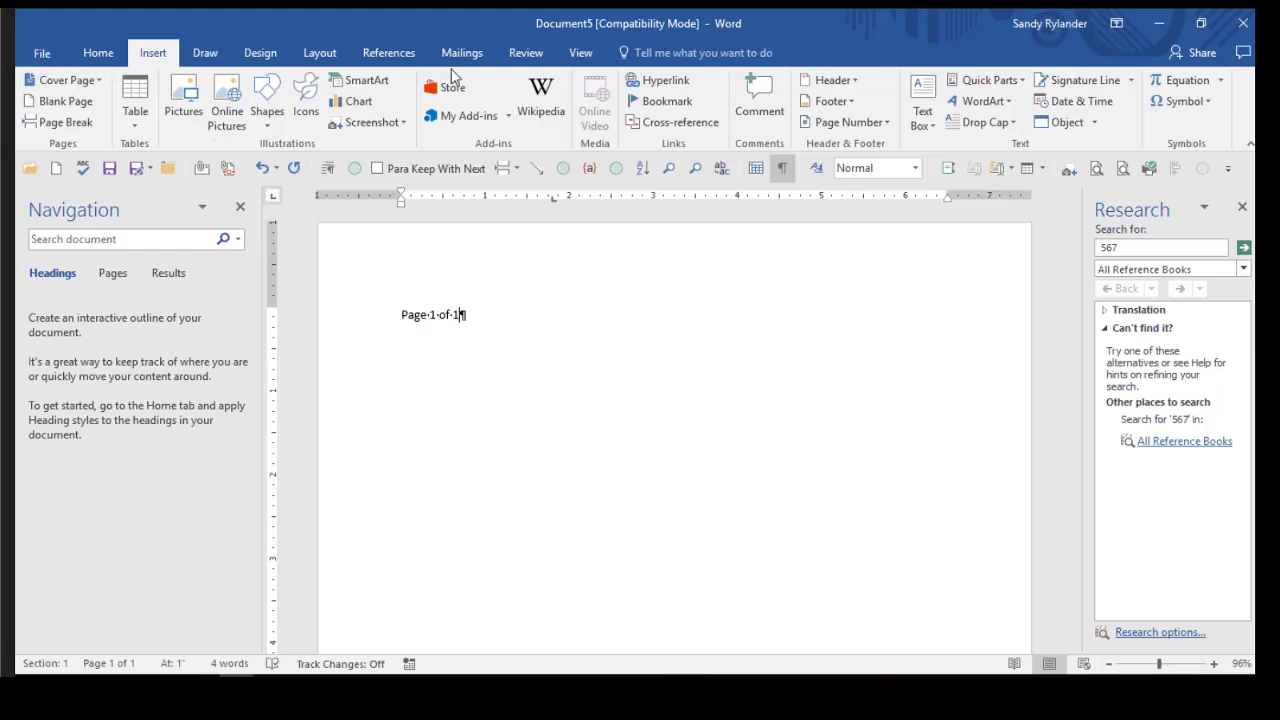
Step: Show the Restrict Editing pane in place of the Research pane and check its formatting restriction settings
{"action": "left_click", "coordinate": [525, 55]}
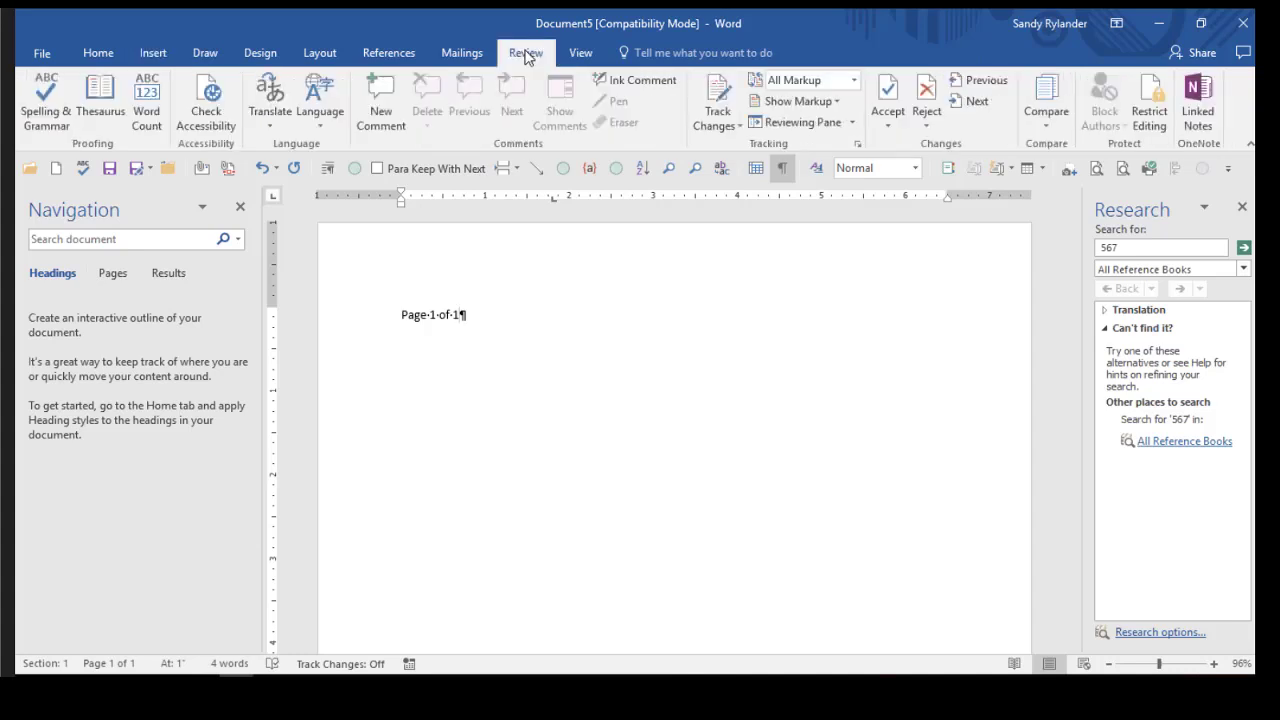
{"action": "left_click", "coordinate": [1149, 117]}
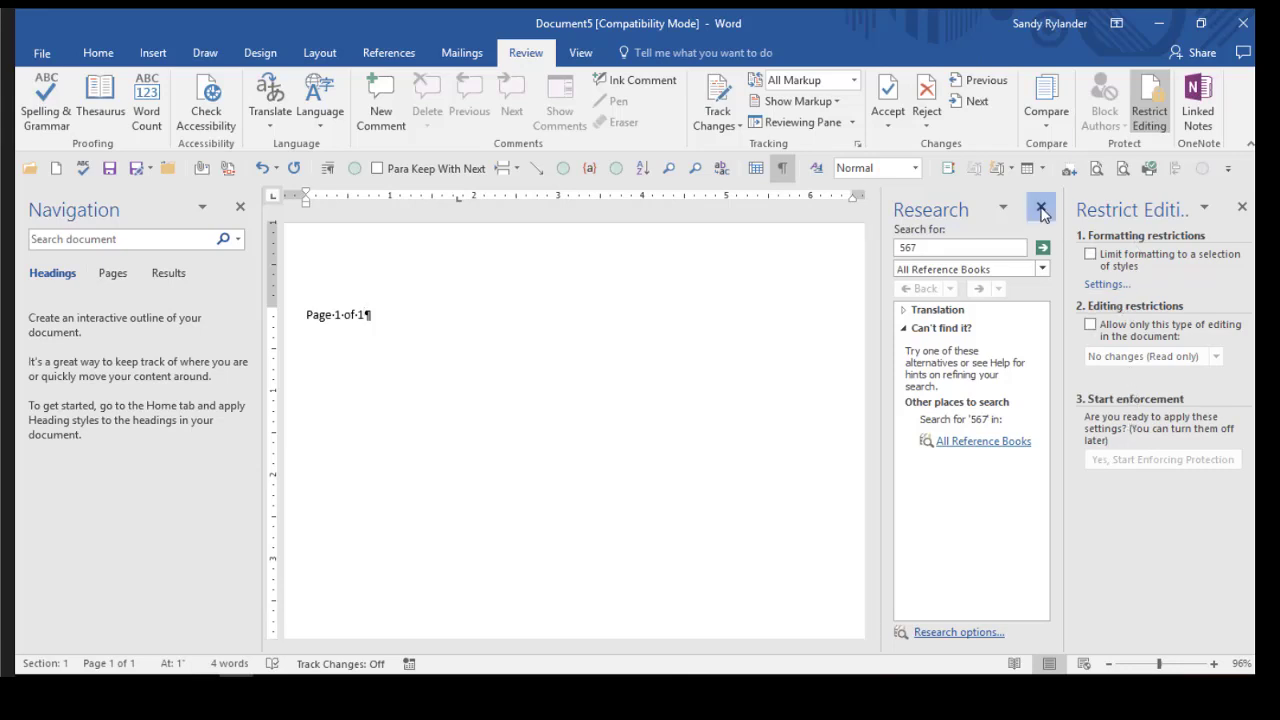
{"action": "left_click", "coordinate": [1041, 209]}
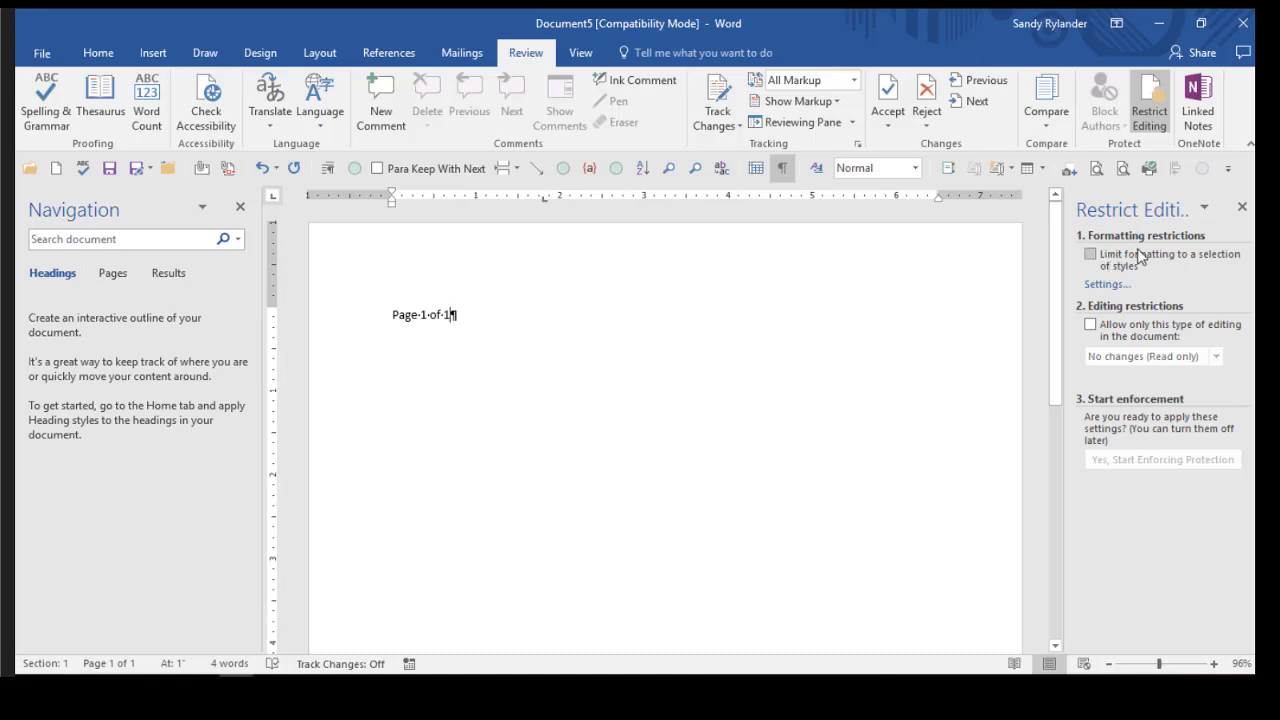
{"action": "left_click", "coordinate": [1098, 285]}
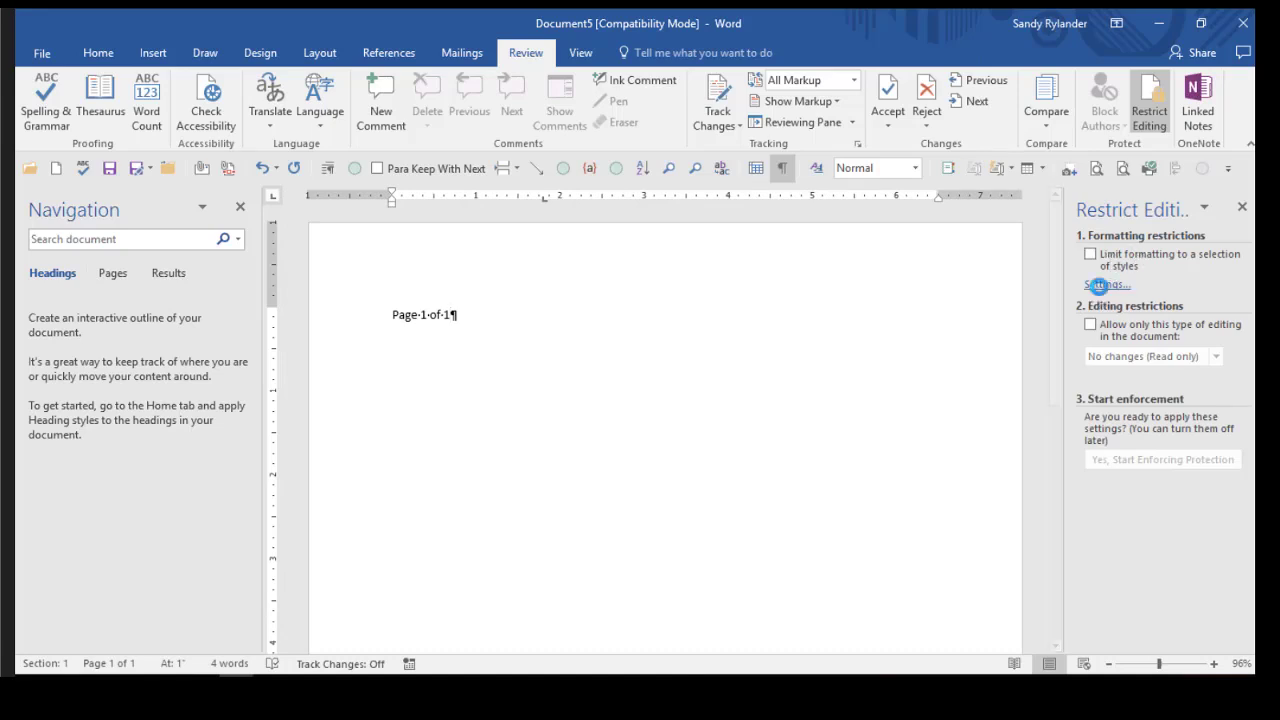
{"action": "left_click", "coordinate": [794, 513]}
Step: Enable the editing restriction with No changes (Read only), and cancel the password prompt for enforcing protection
{"action": "left_click", "coordinate": [1090, 325]}
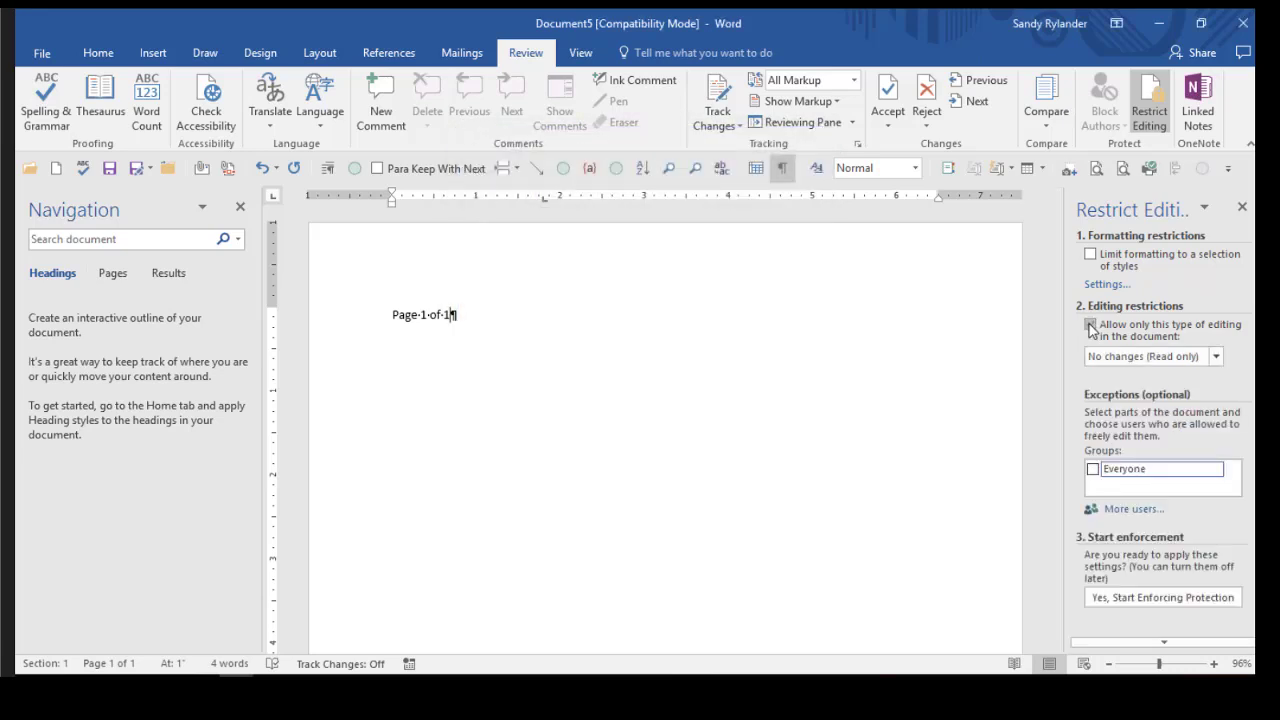
{"action": "left_click", "coordinate": [1153, 596]}
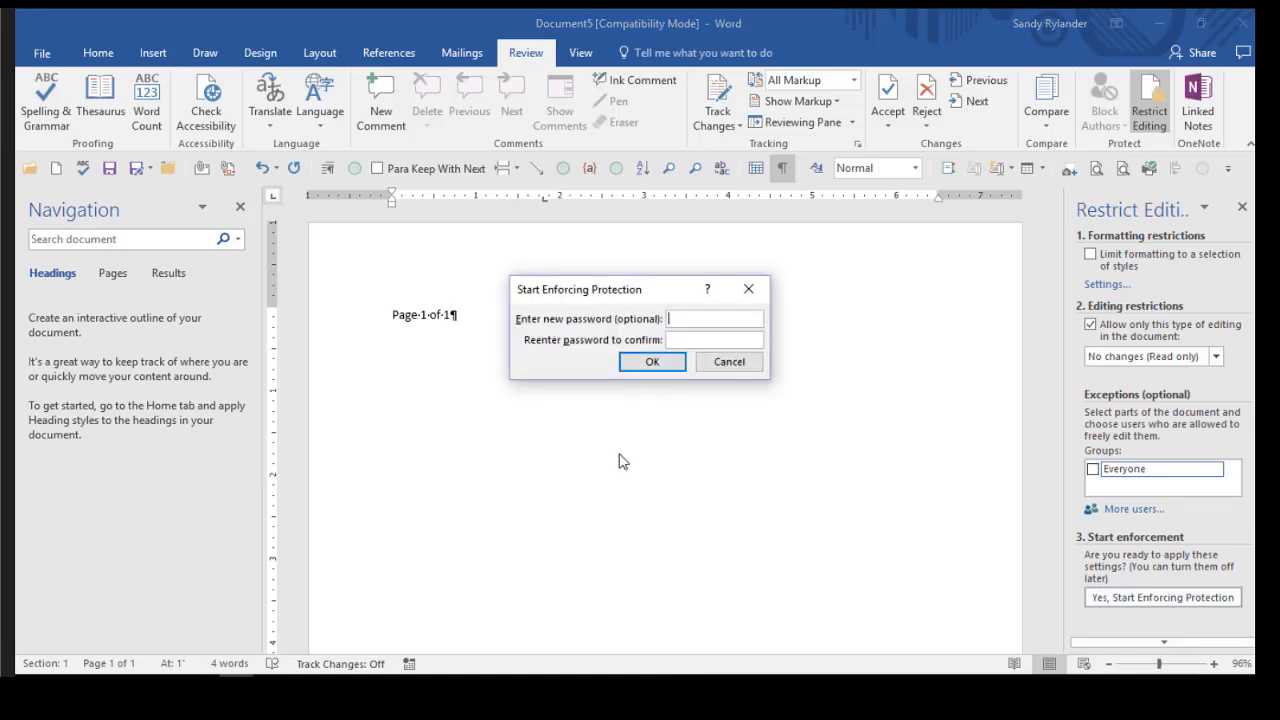
{"action": "left_click", "coordinate": [731, 367]}
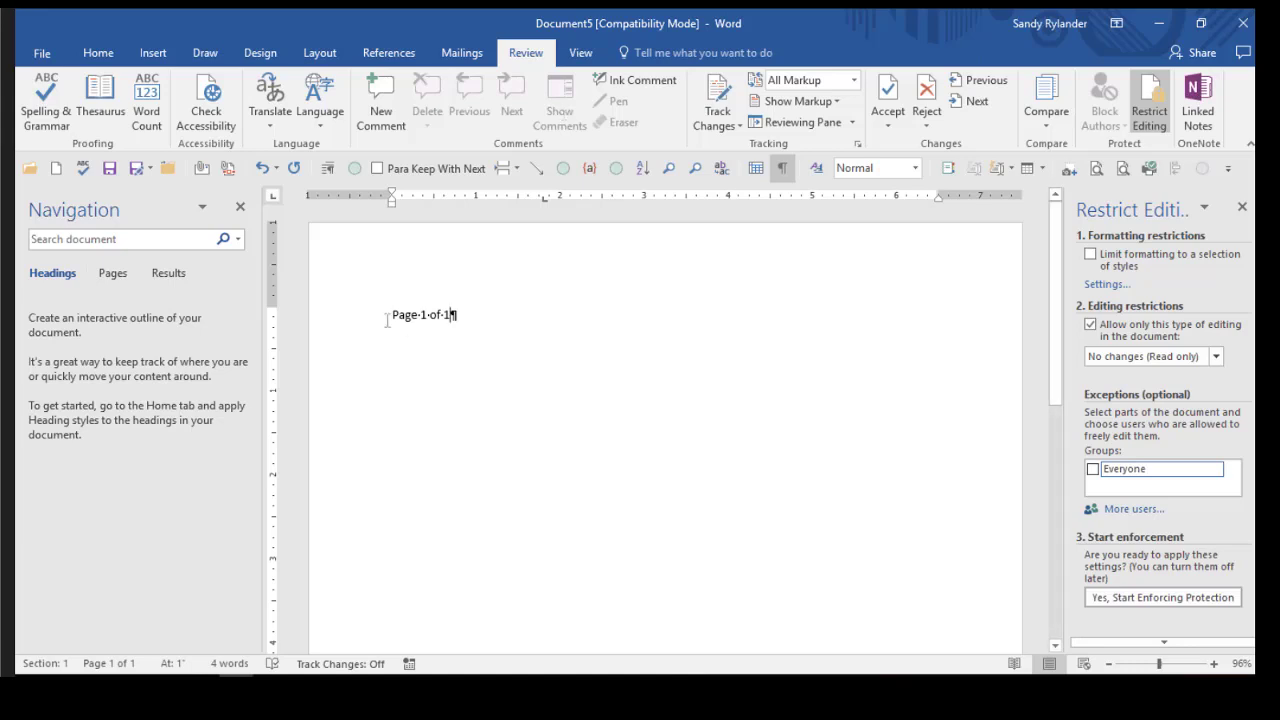
Step: Look at the toolbar options for Restrict Editing and at the formatting restriction settings, and close the Restrict Editing pane
{"action": "right_click", "coordinate": [1143, 117]}
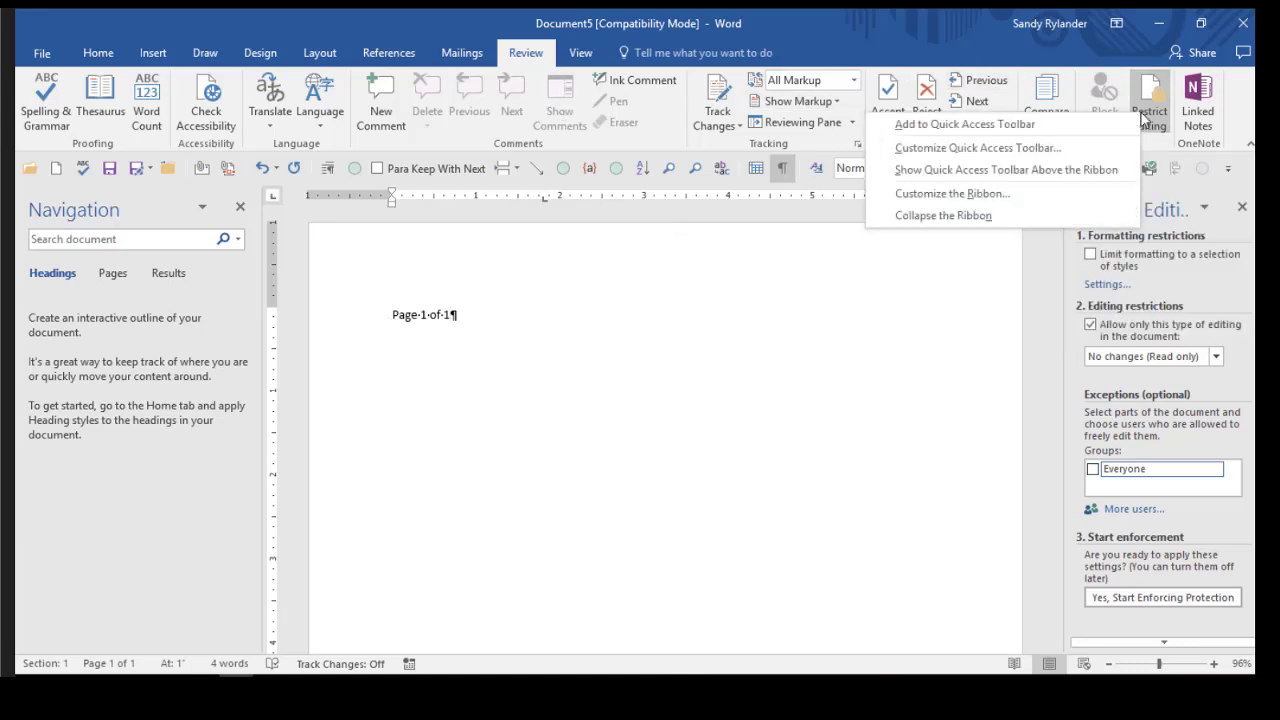
{"action": "left_click", "coordinate": [810, 314]}
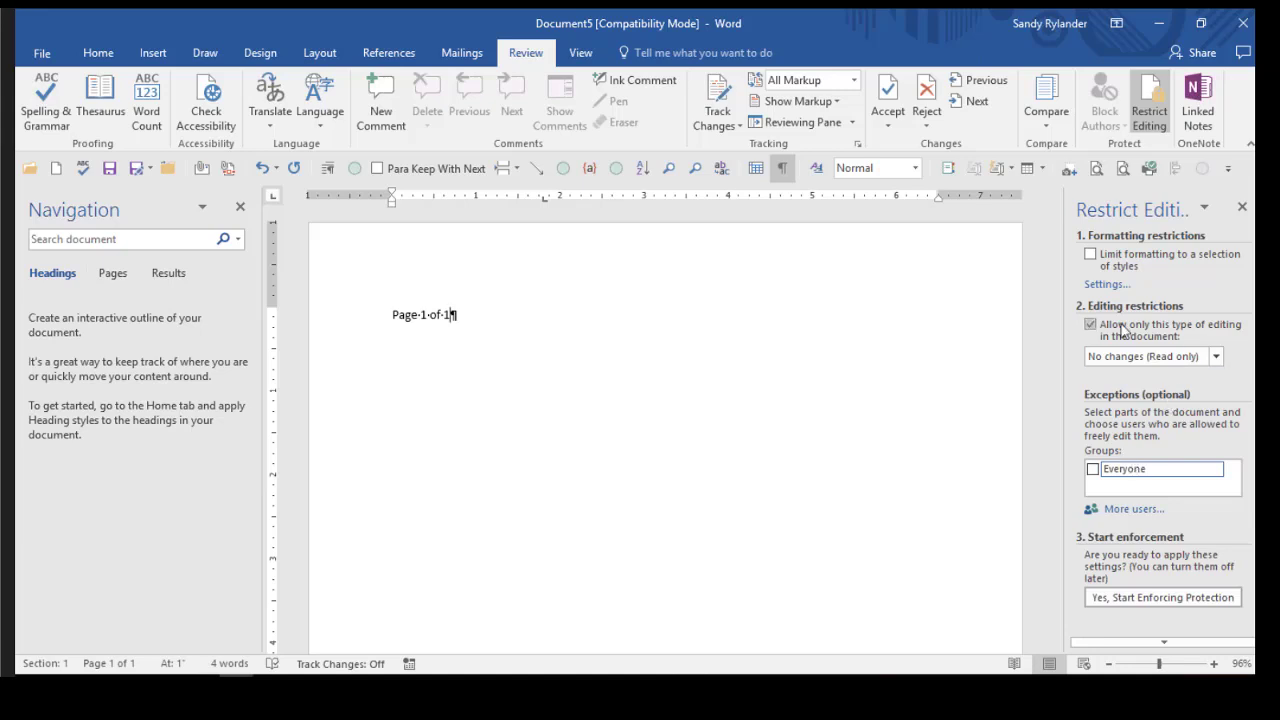
{"action": "left_click", "coordinate": [1107, 285]}
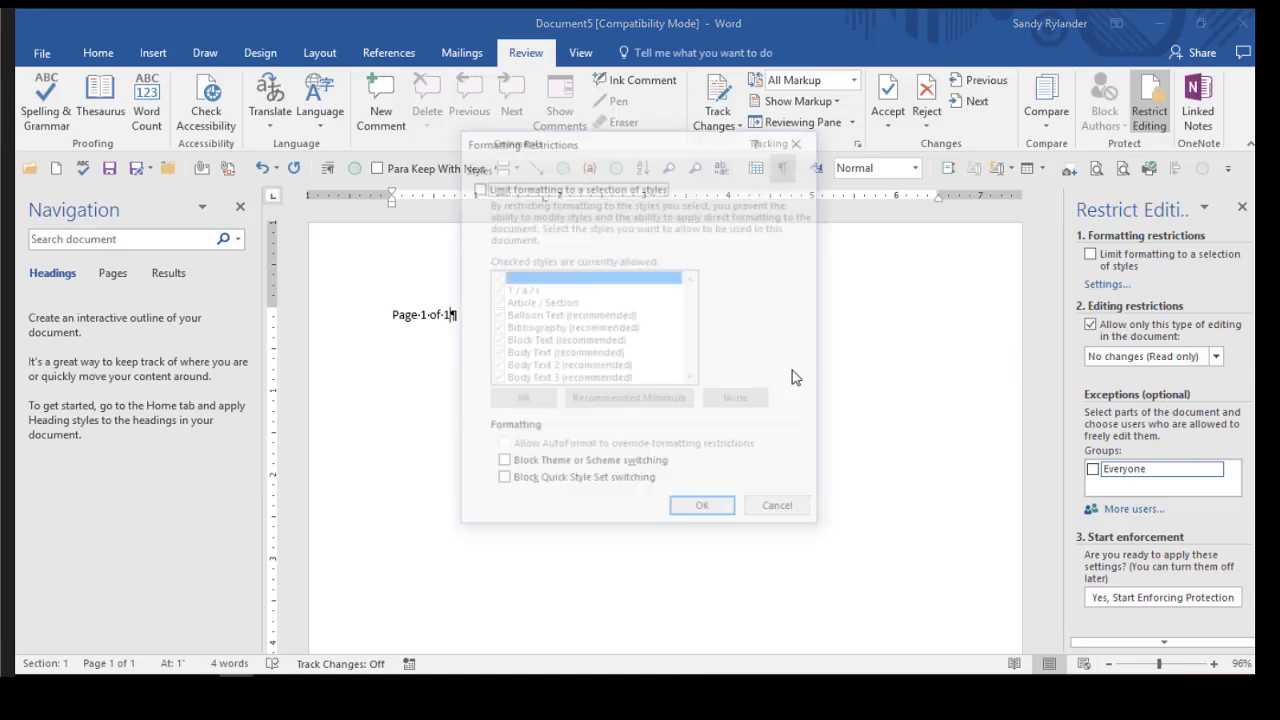
{"action": "left_click", "coordinate": [781, 511]}
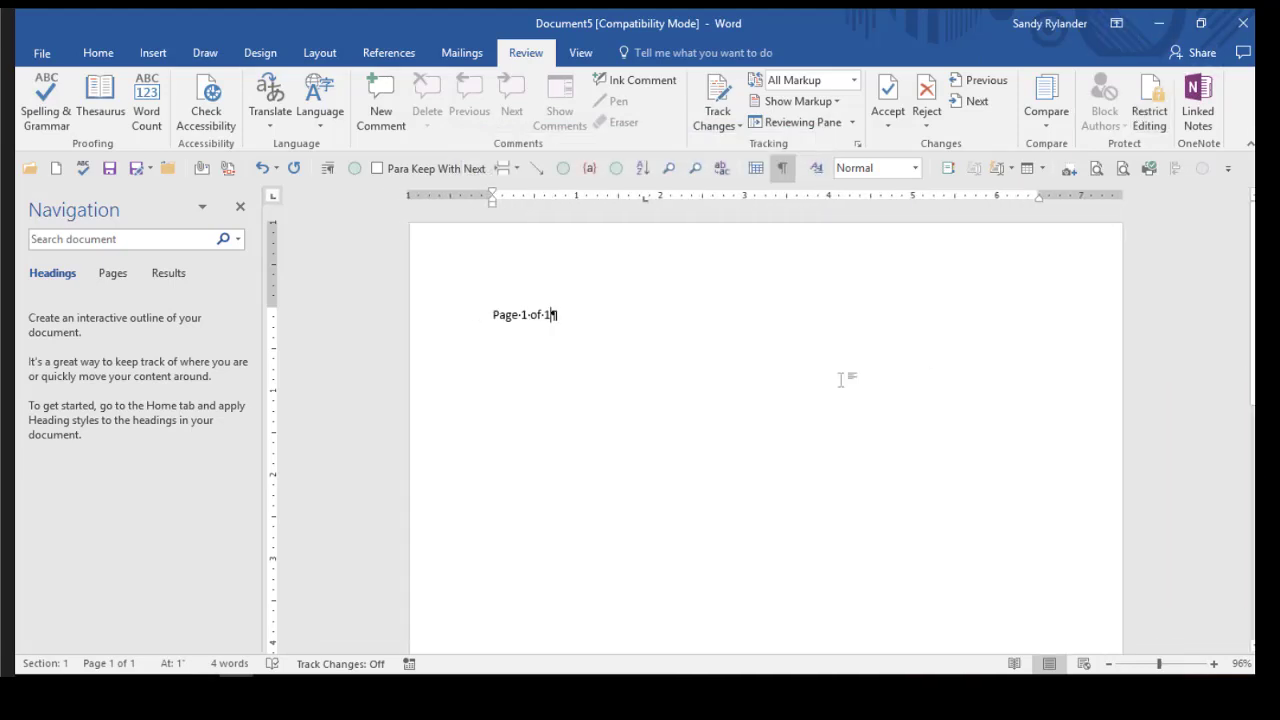
Step: Delete the "Page 1 of 1" text from the document
{"action": "left_click", "coordinate": [447, 314]}
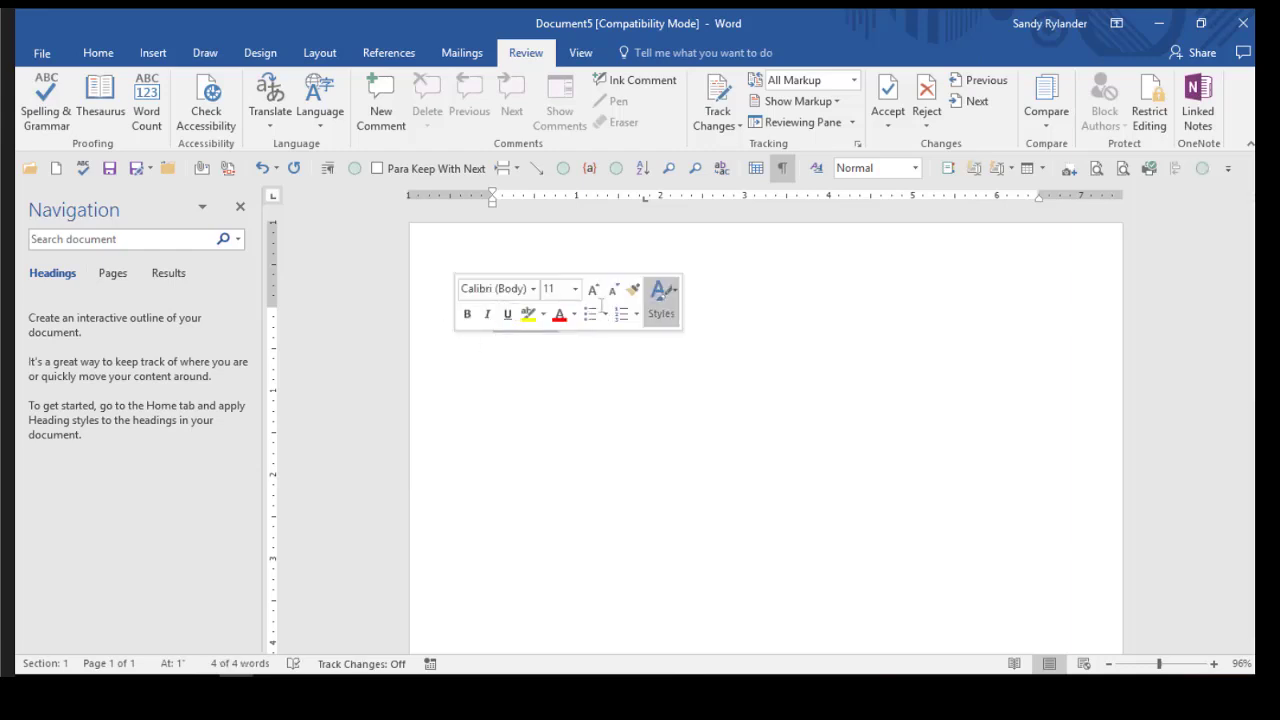
{"action": "key", "text": "Delete"}
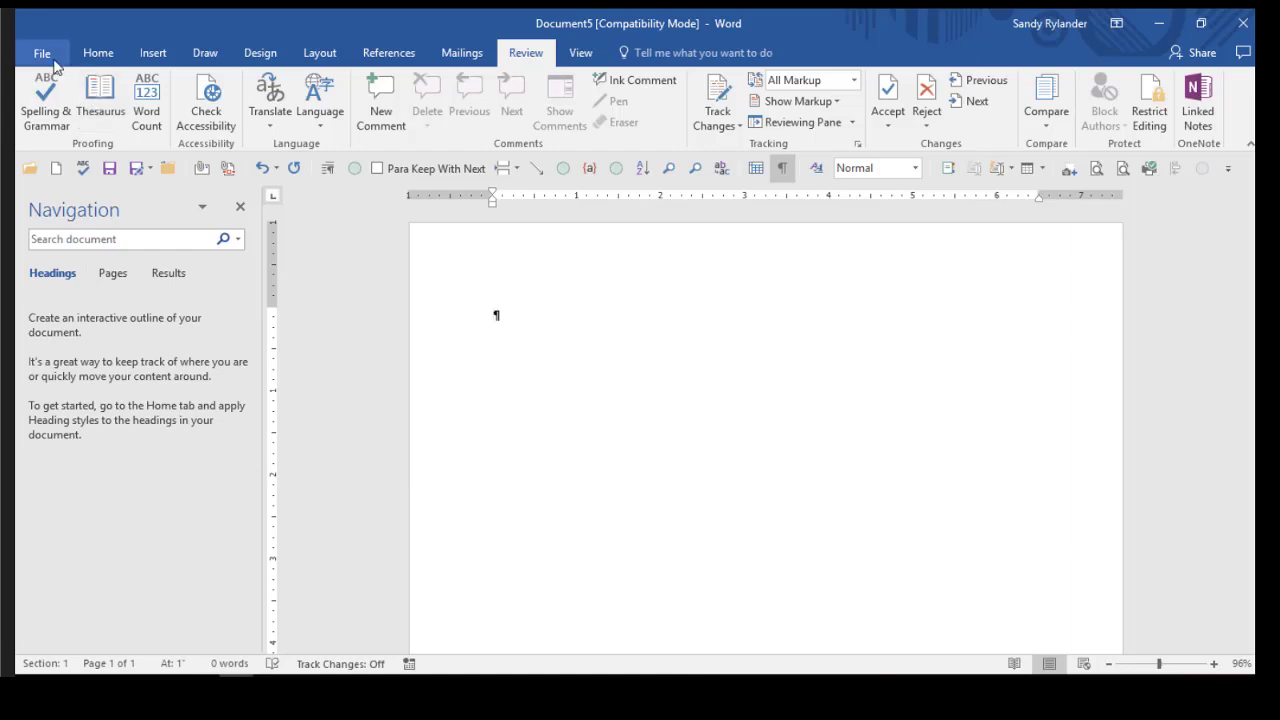
{"action": "left_click", "coordinate": [44, 55]}
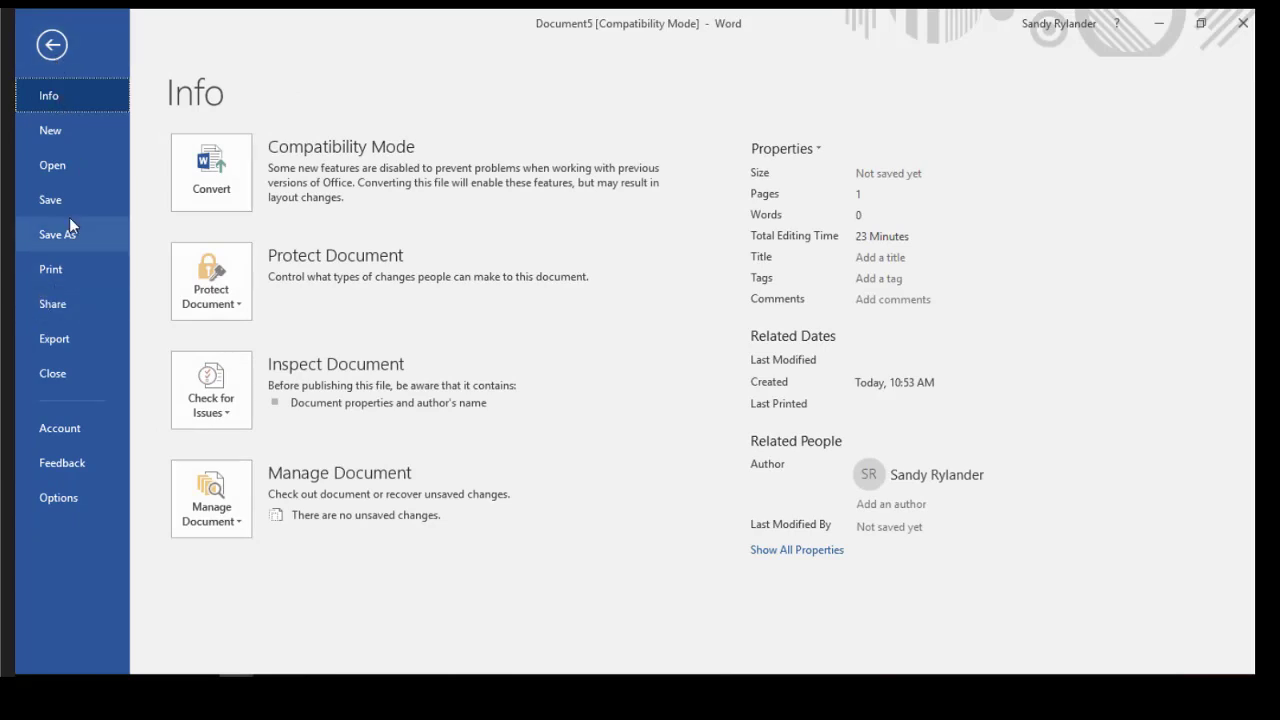
{"action": "left_click", "coordinate": [85, 494]}
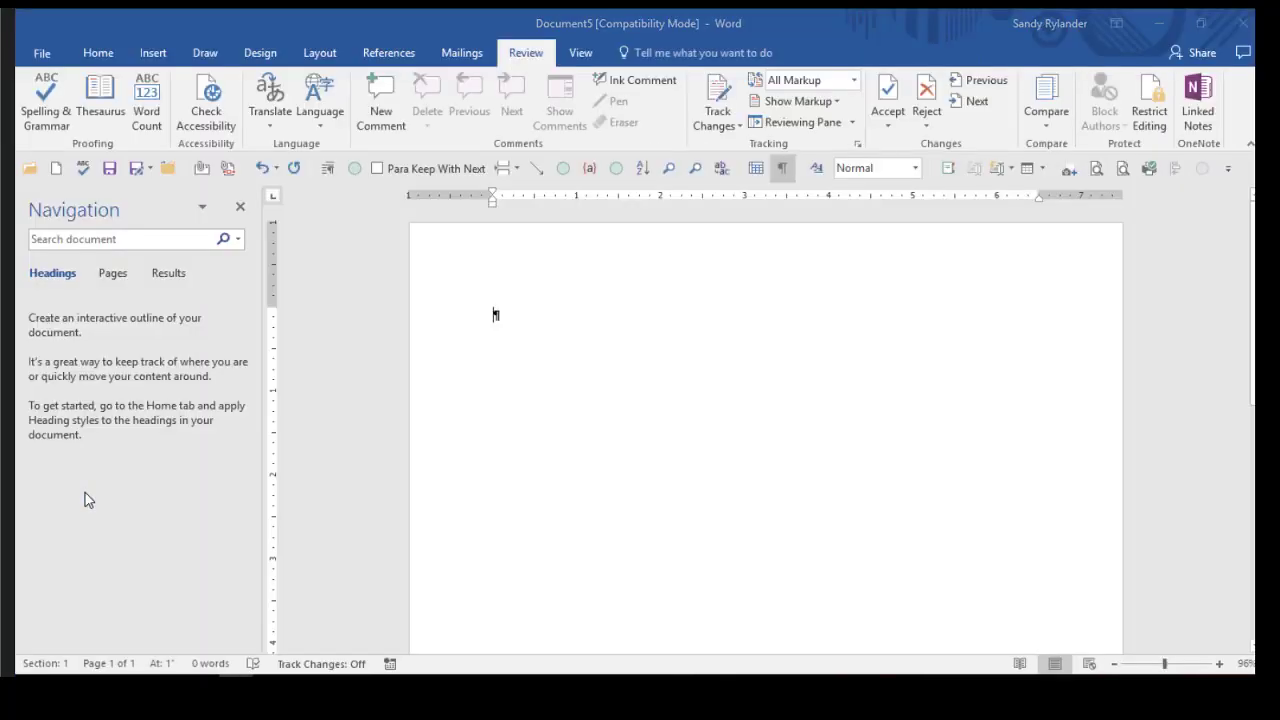
{"action": "left_click", "coordinate": [234, 143]}
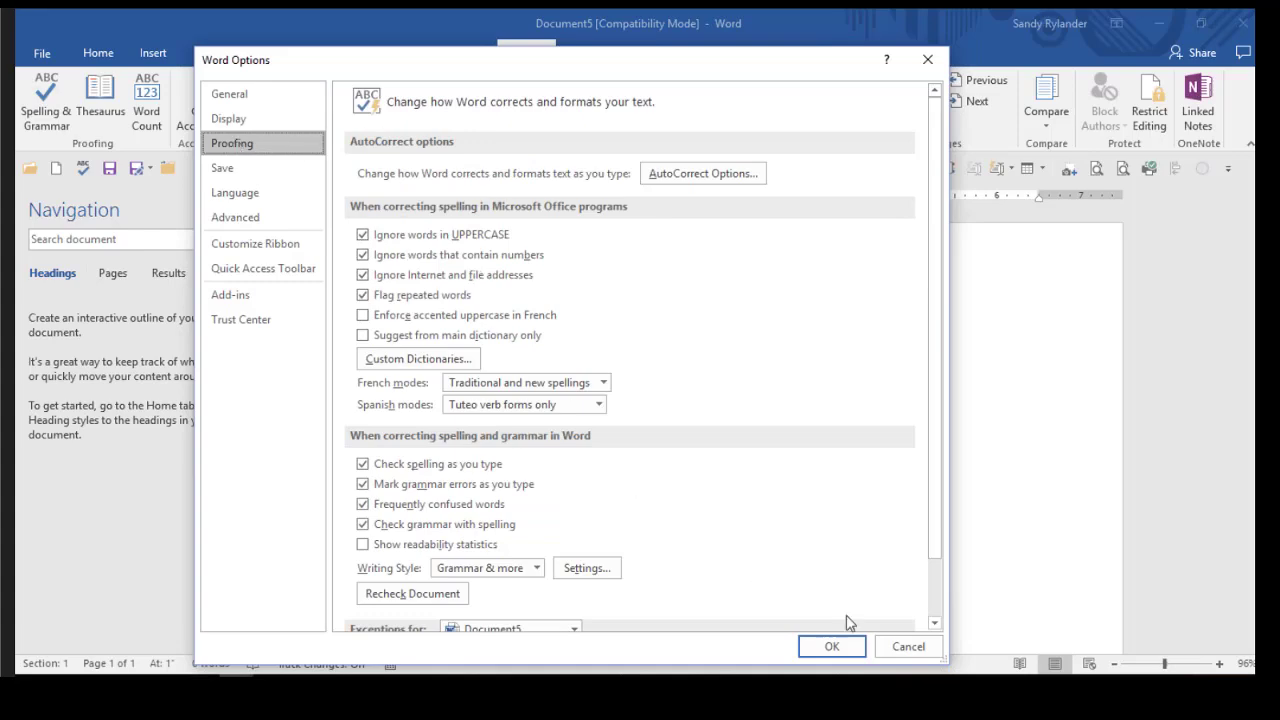
{"action": "left_click", "coordinate": [907, 648]}
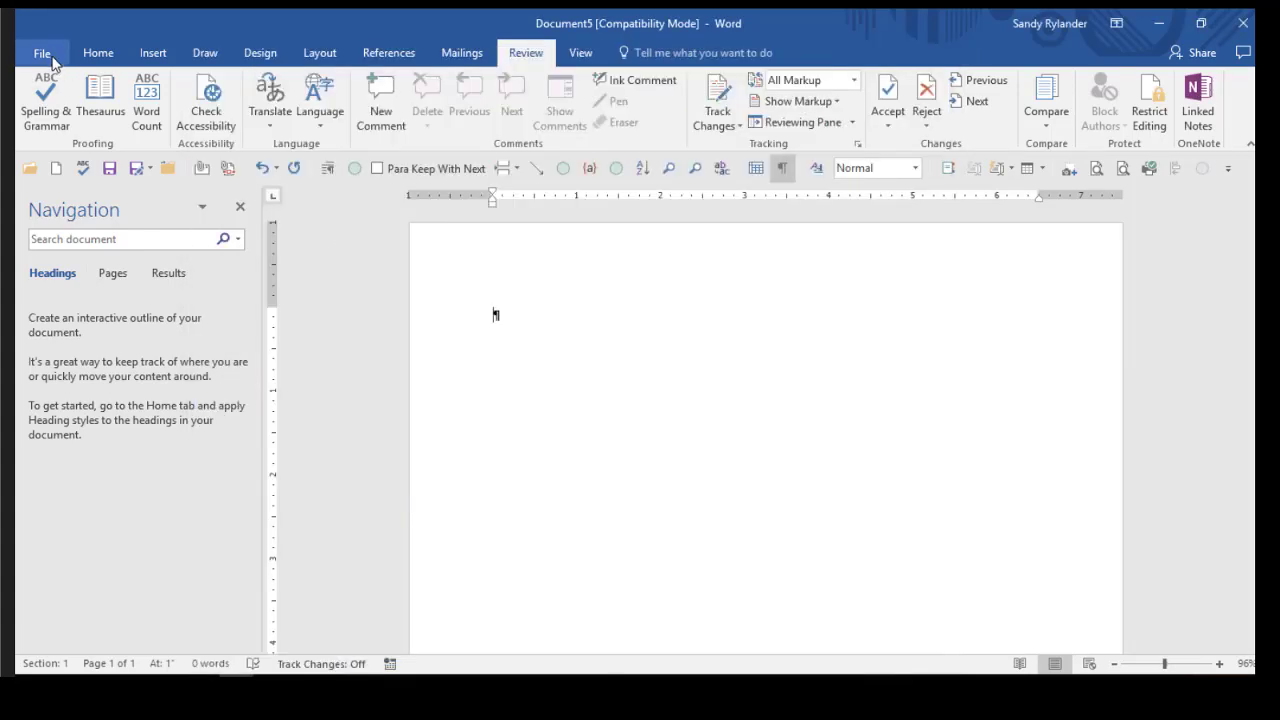
Step: Open the AutoCorrect options from the Proofing settings and look through the replacement entries starting with "s"
{"action": "left_click", "coordinate": [46, 54]}
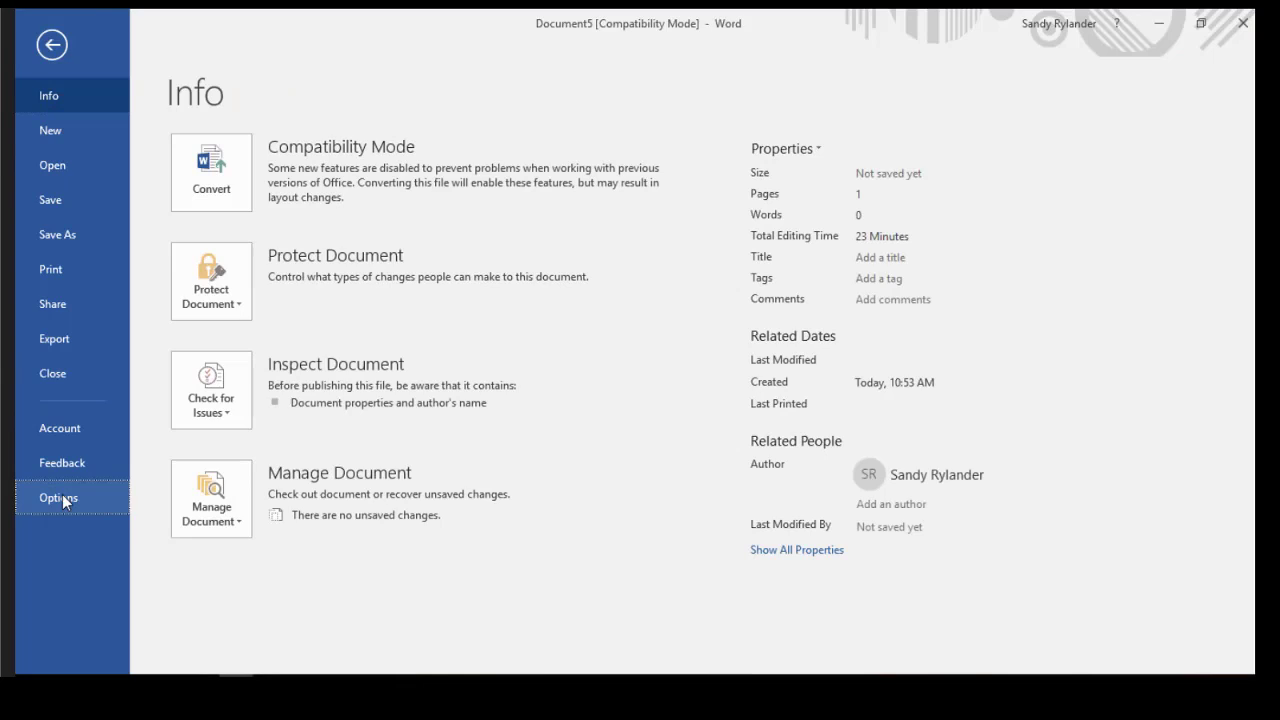
{"action": "left_click", "coordinate": [63, 497]}
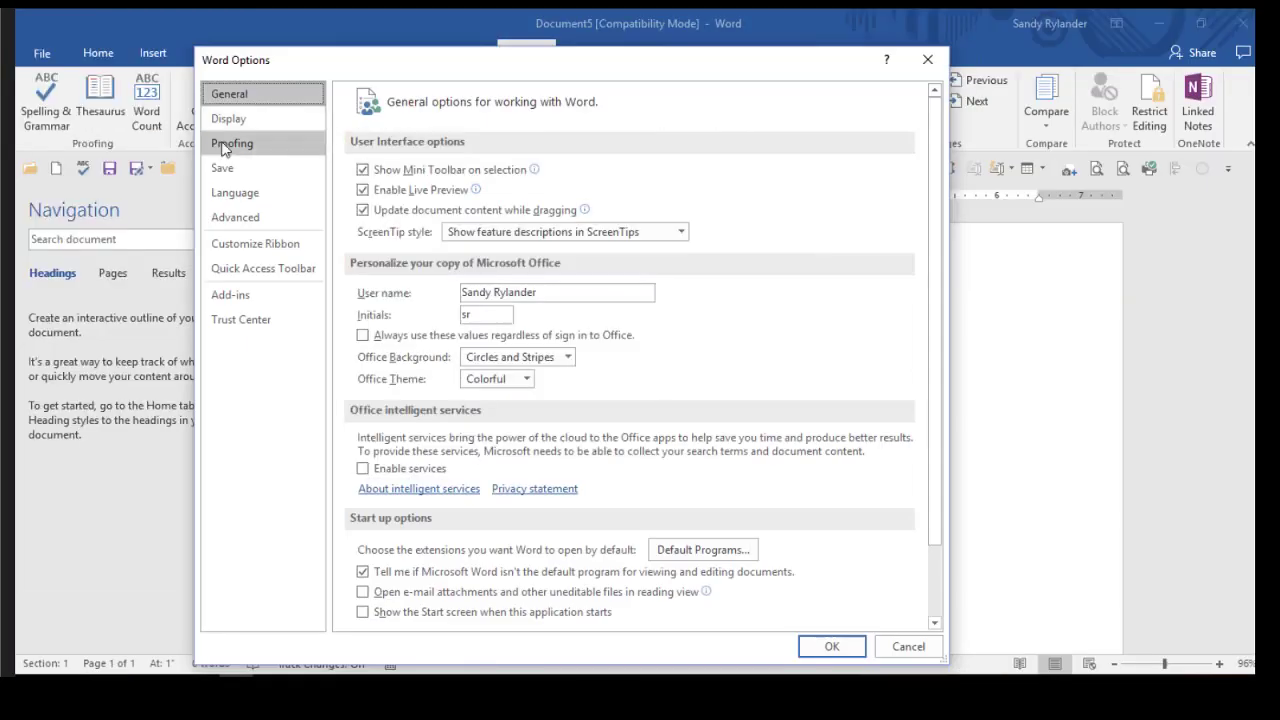
{"action": "left_click", "coordinate": [235, 143]}
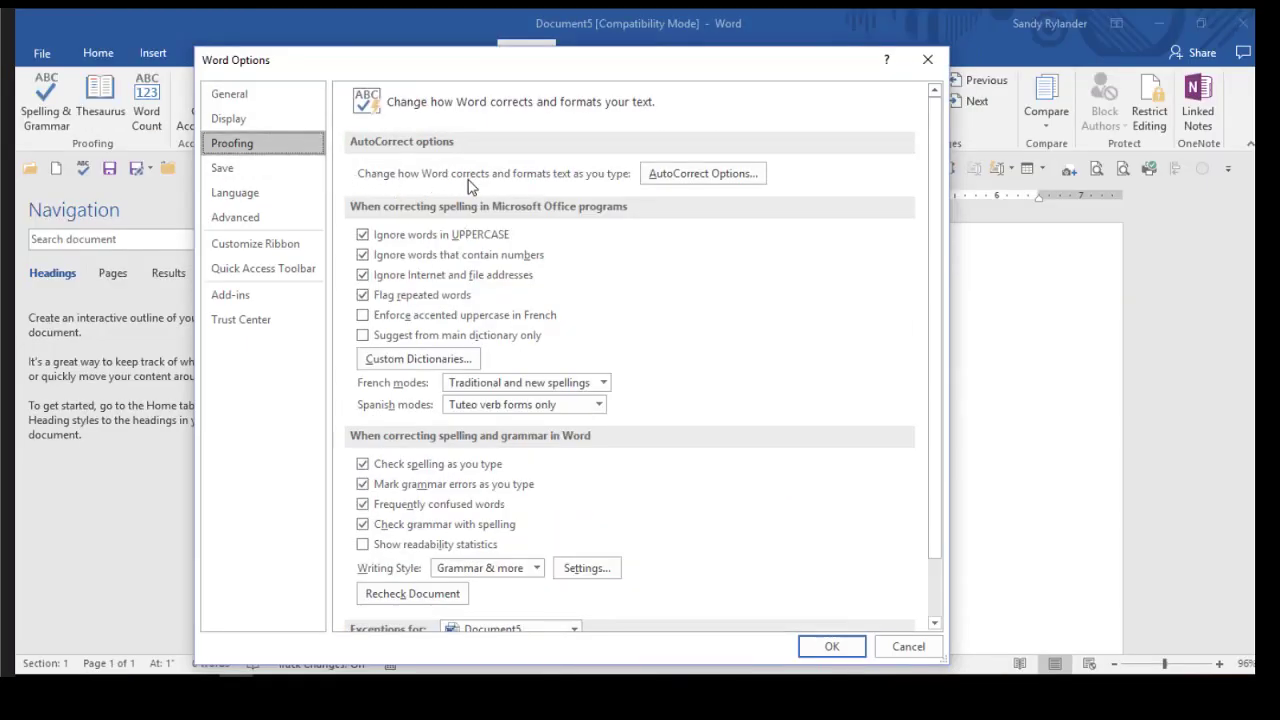
{"action": "left_click", "coordinate": [666, 178]}
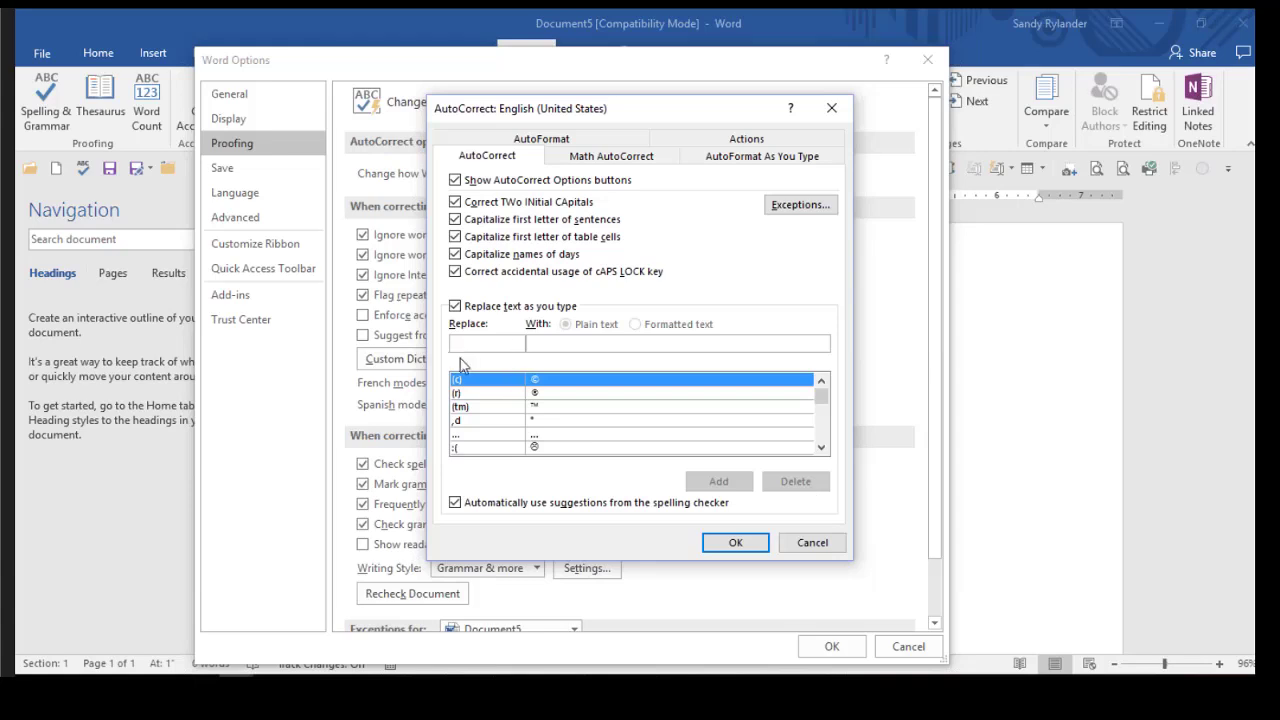
{"action": "left_click", "coordinate": [475, 398]}
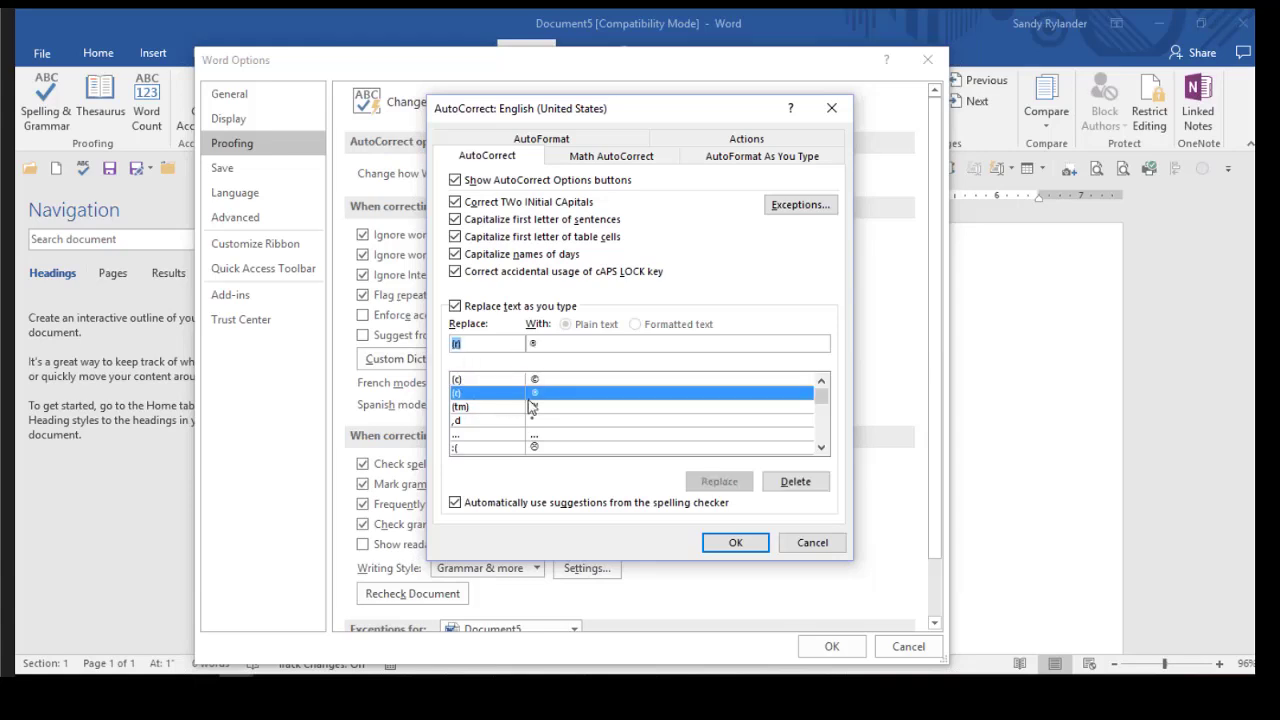
{"action": "type", "text": "s"}
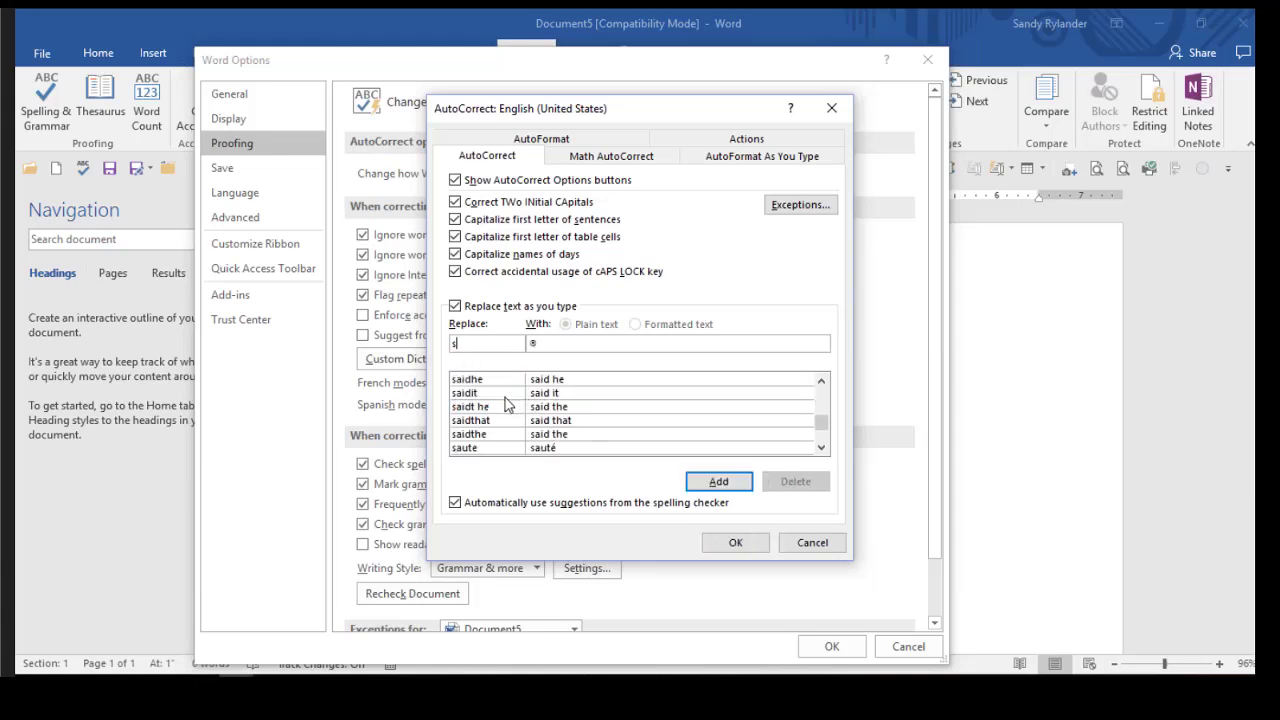
{"action": "left_click", "coordinate": [506, 395]}
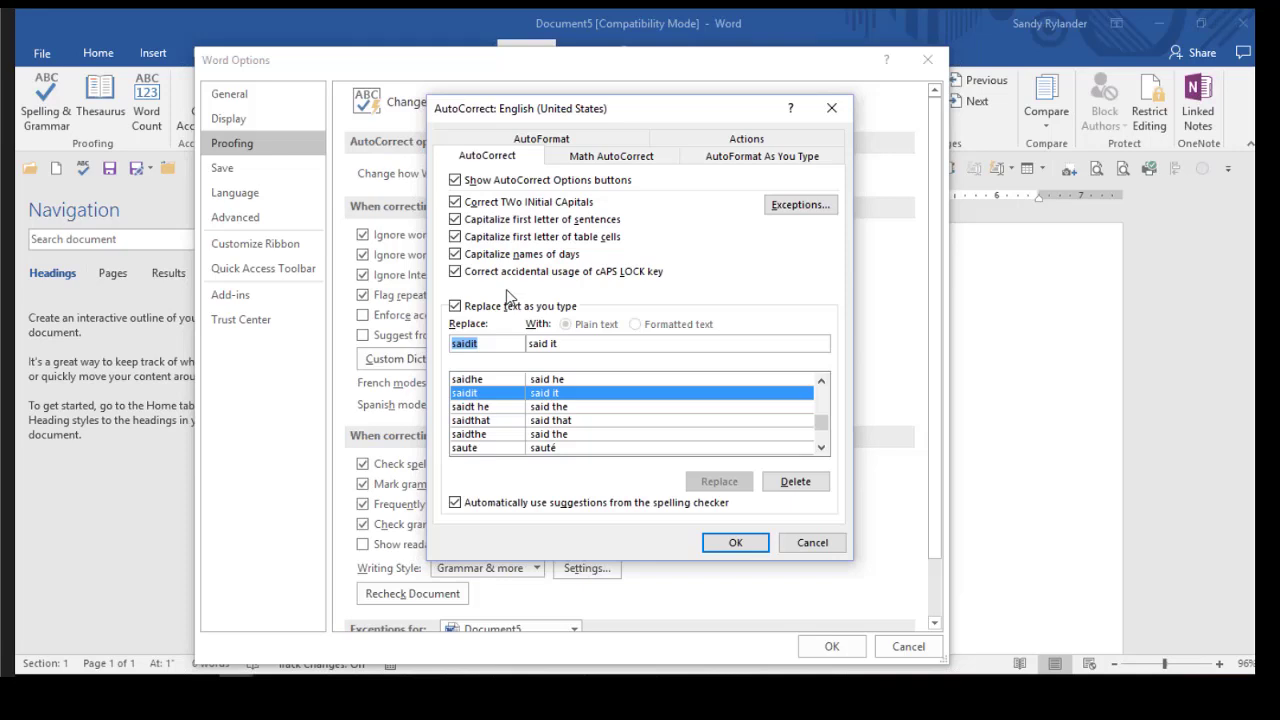
Step: Review the AutoFormat As You Type settings, cancel out of the options without changes, and close the document
{"action": "left_click", "coordinate": [737, 160]}
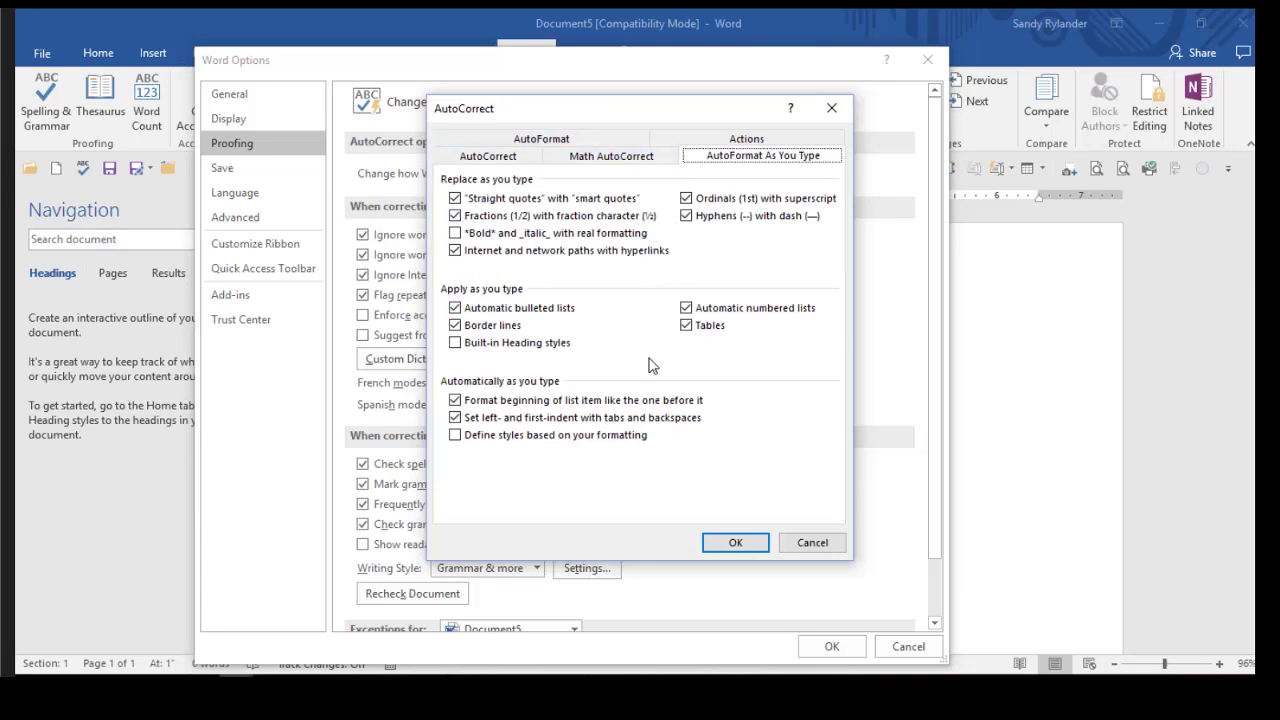
{"action": "left_click", "coordinate": [806, 548]}
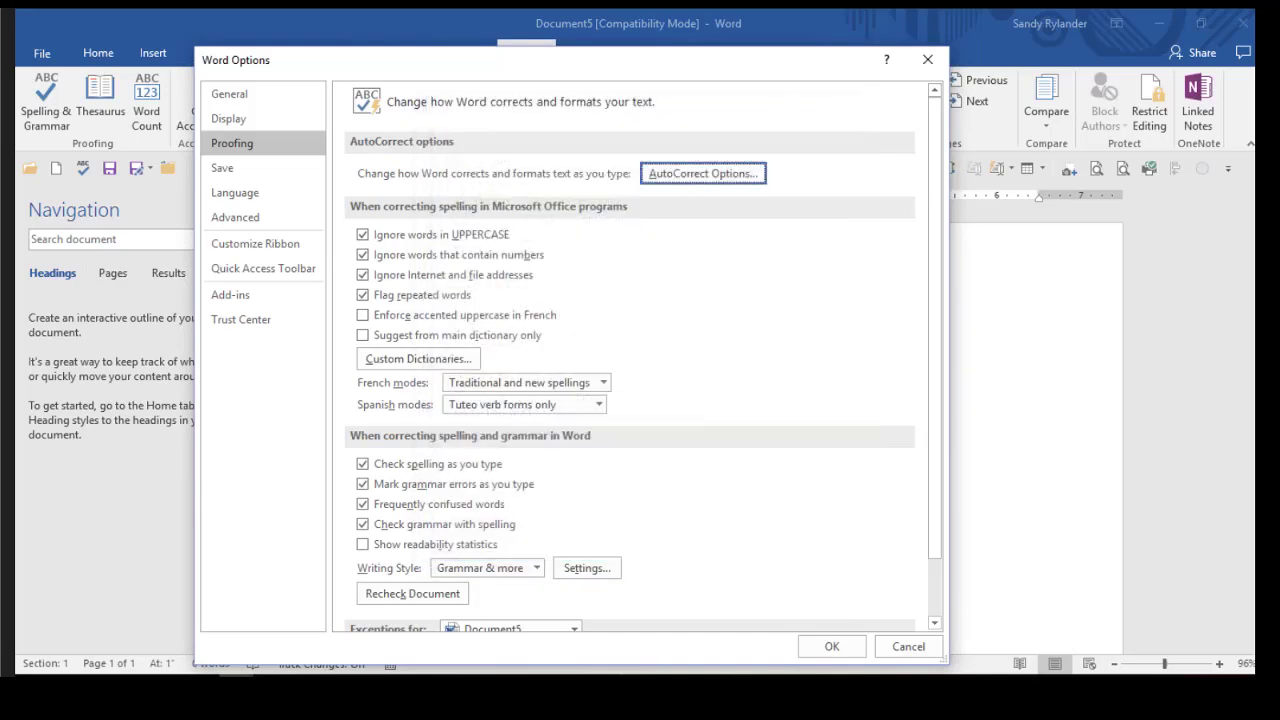
{"action": "left_click", "coordinate": [903, 647]}
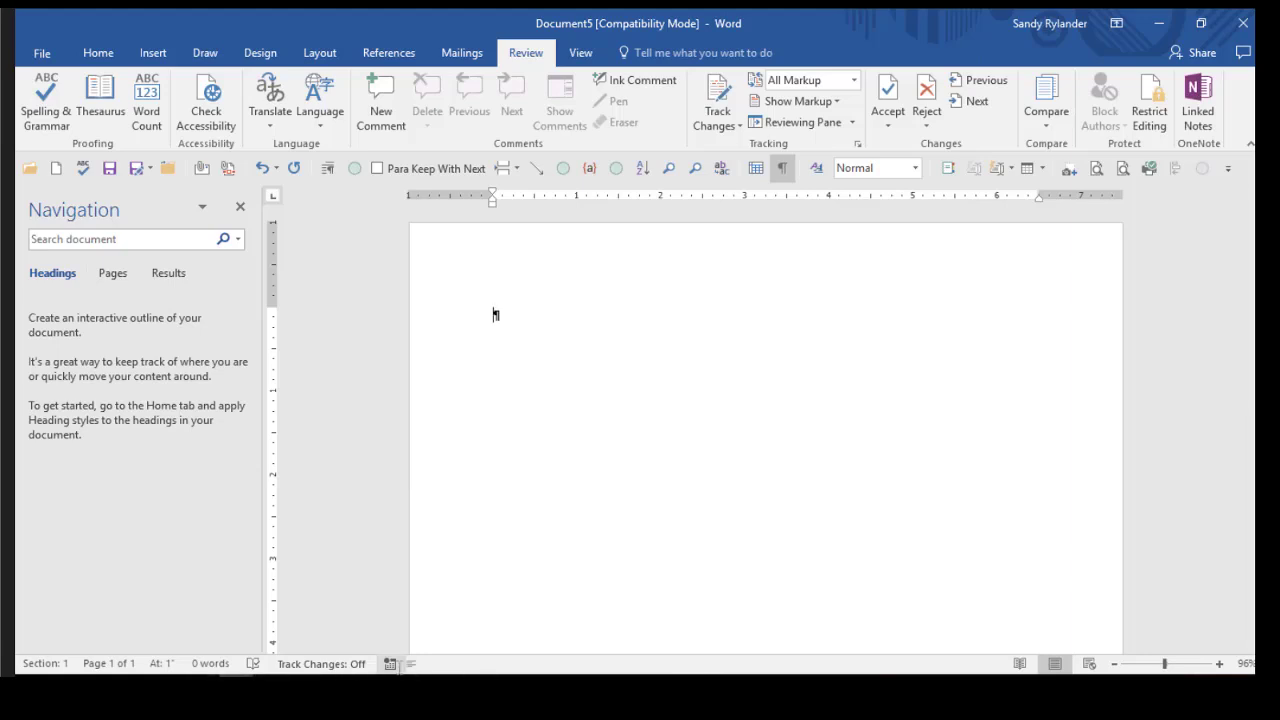
{"action": "left_click", "coordinate": [1241, 24]}
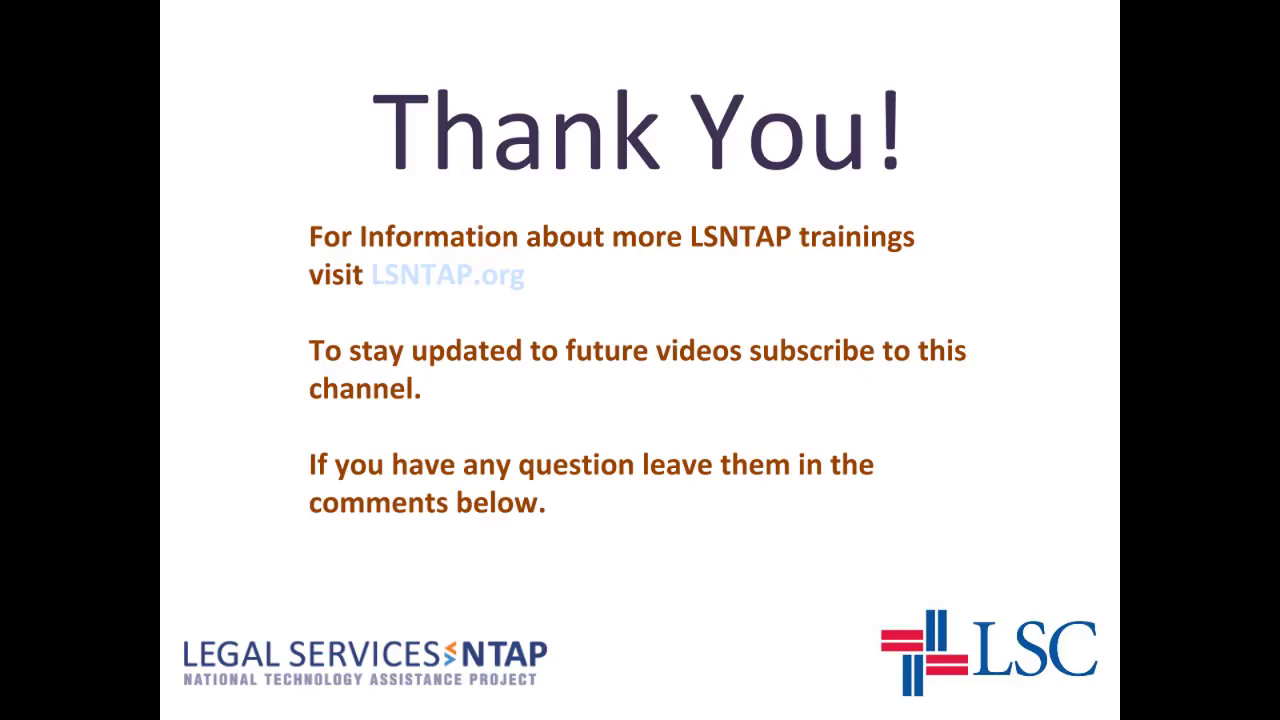